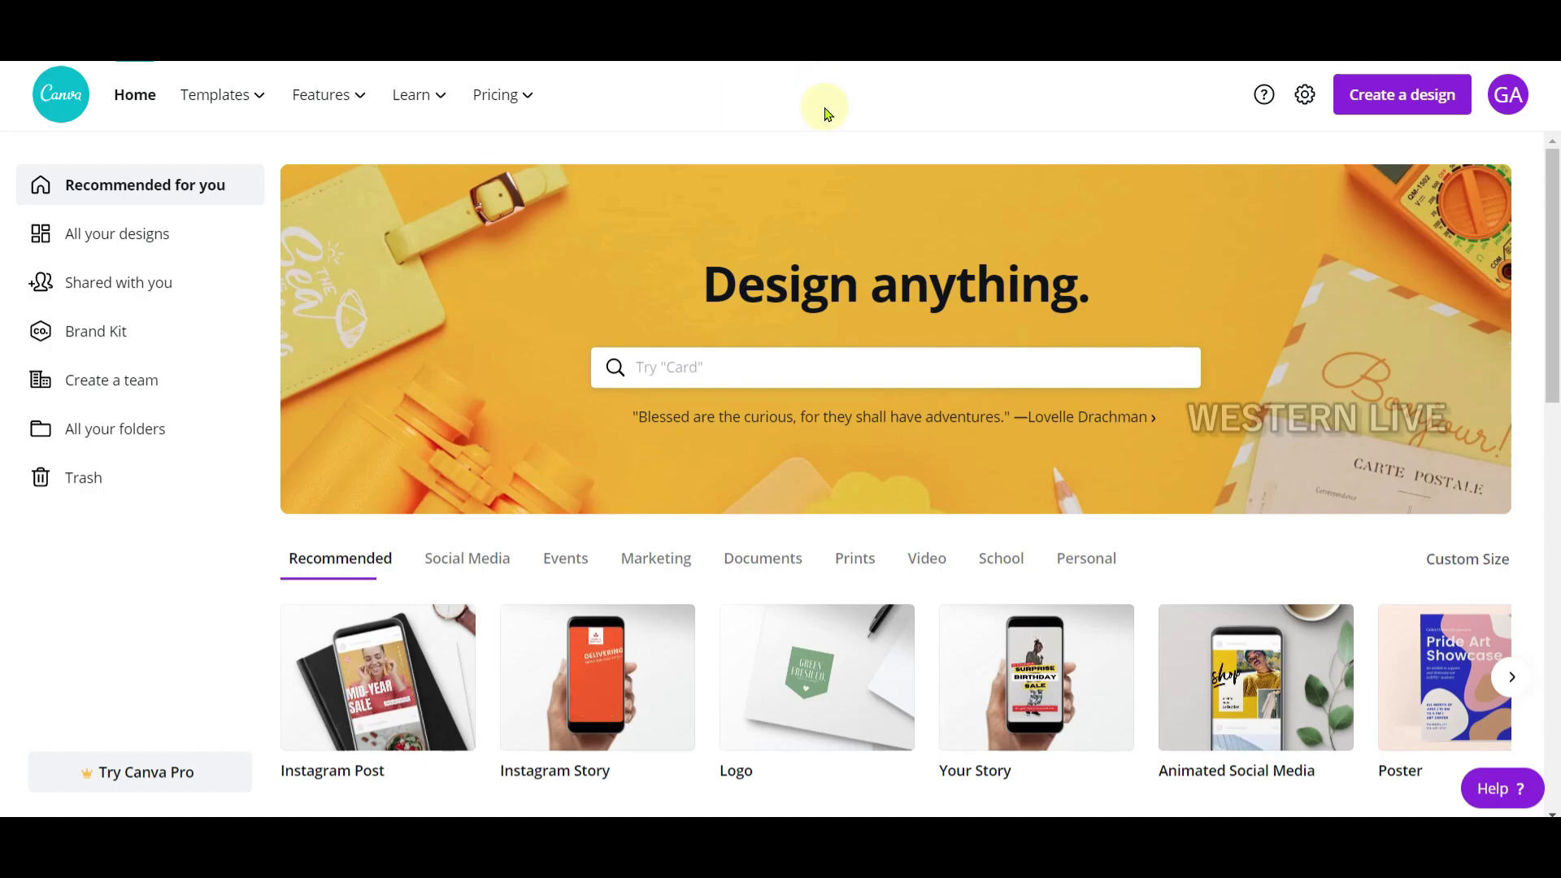
# Open the collection of poster templates in the Marketing category.
pyautogui.moveTo(254, 109)
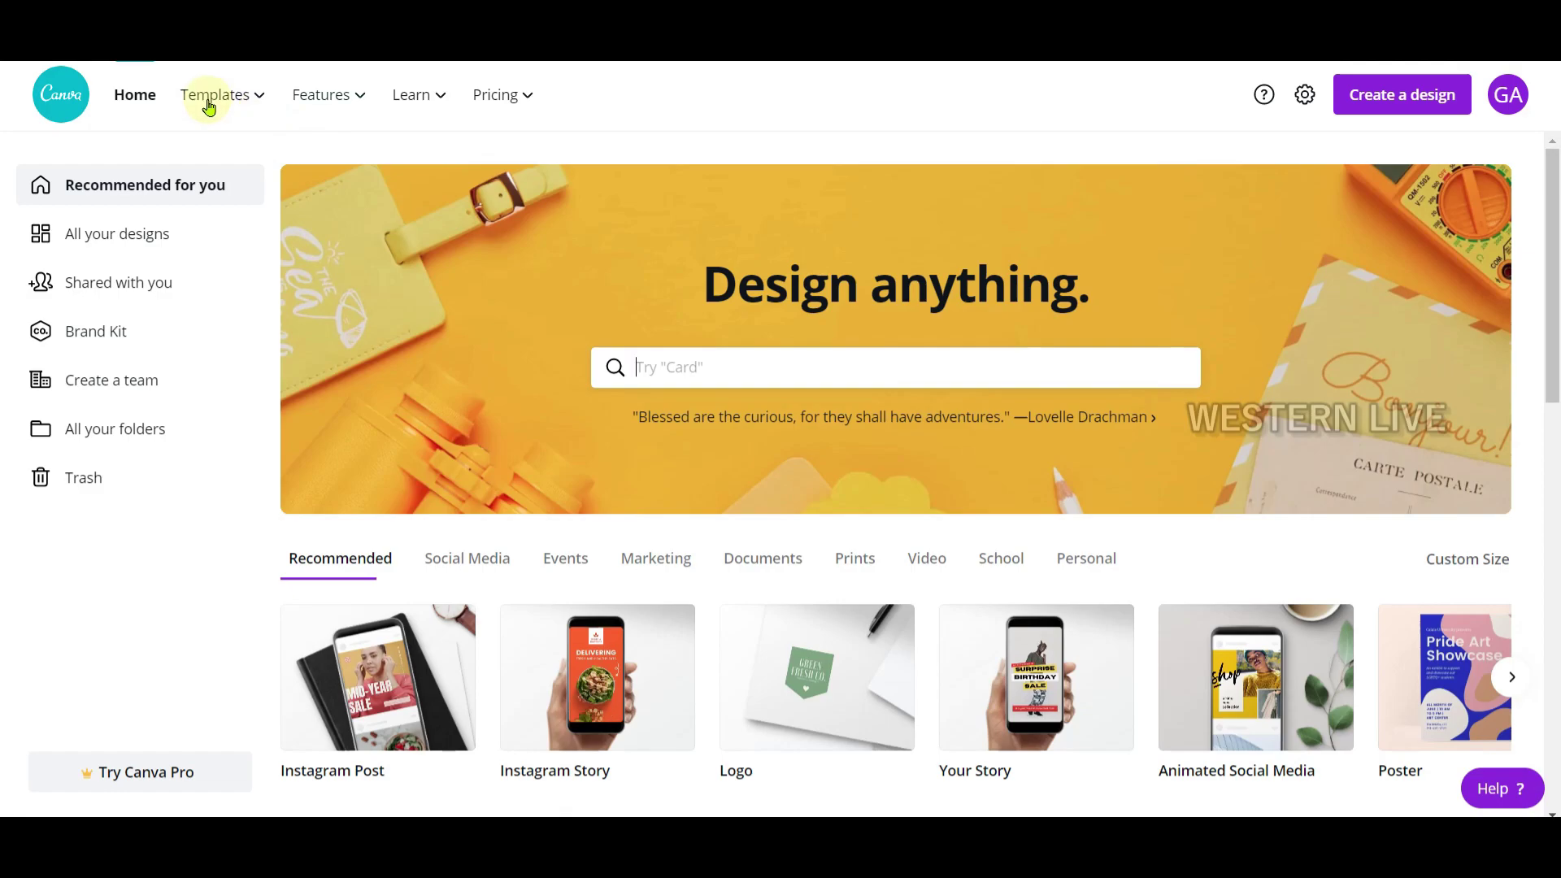
pyautogui.moveTo(206, 102)
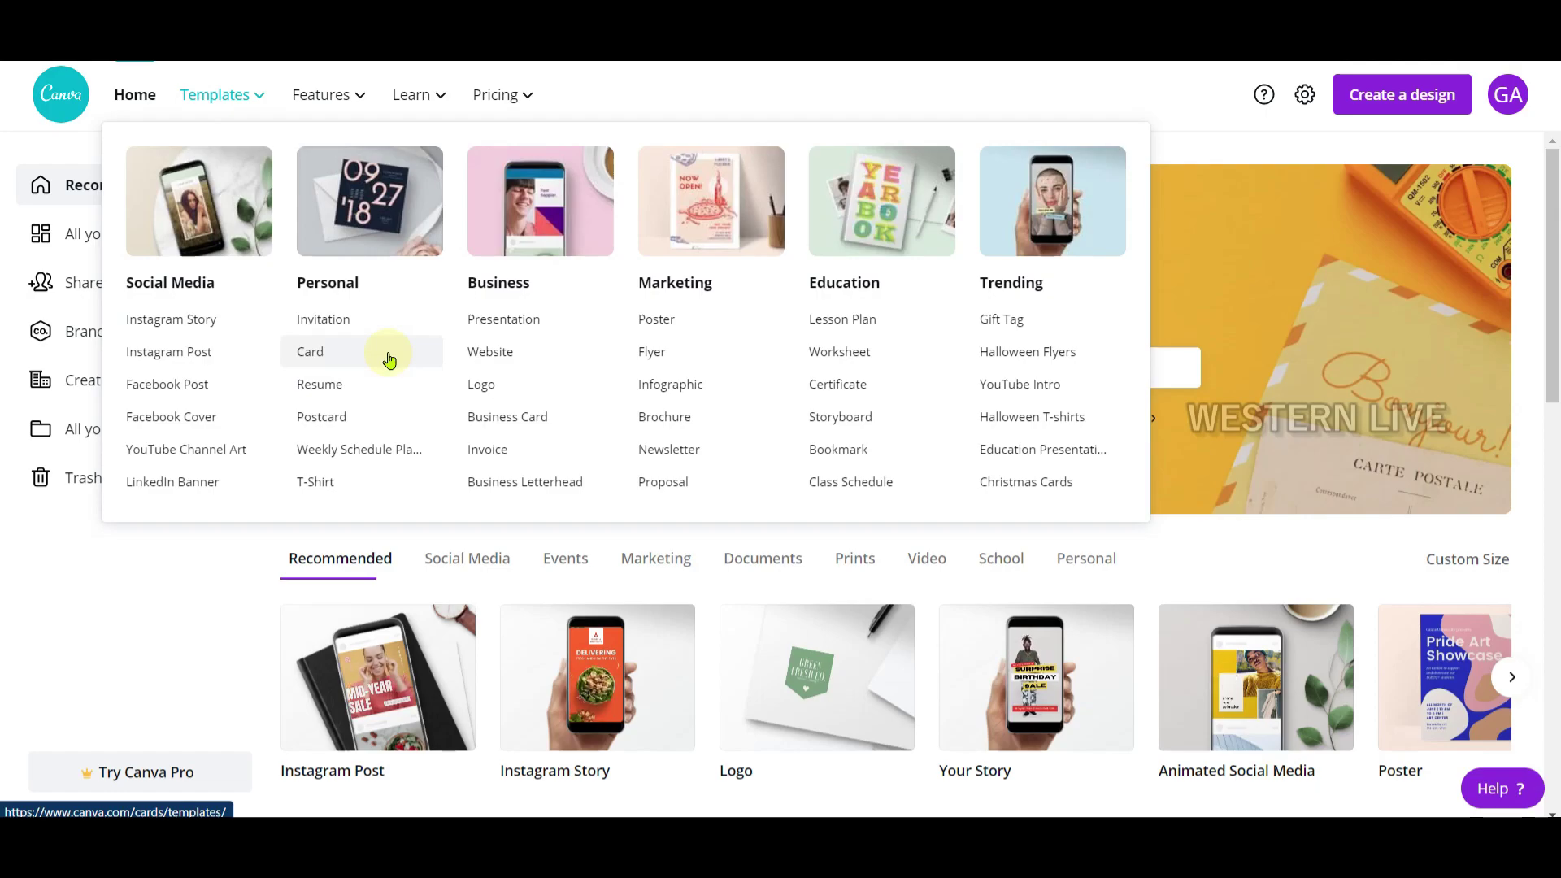
pyautogui.click(673, 322)
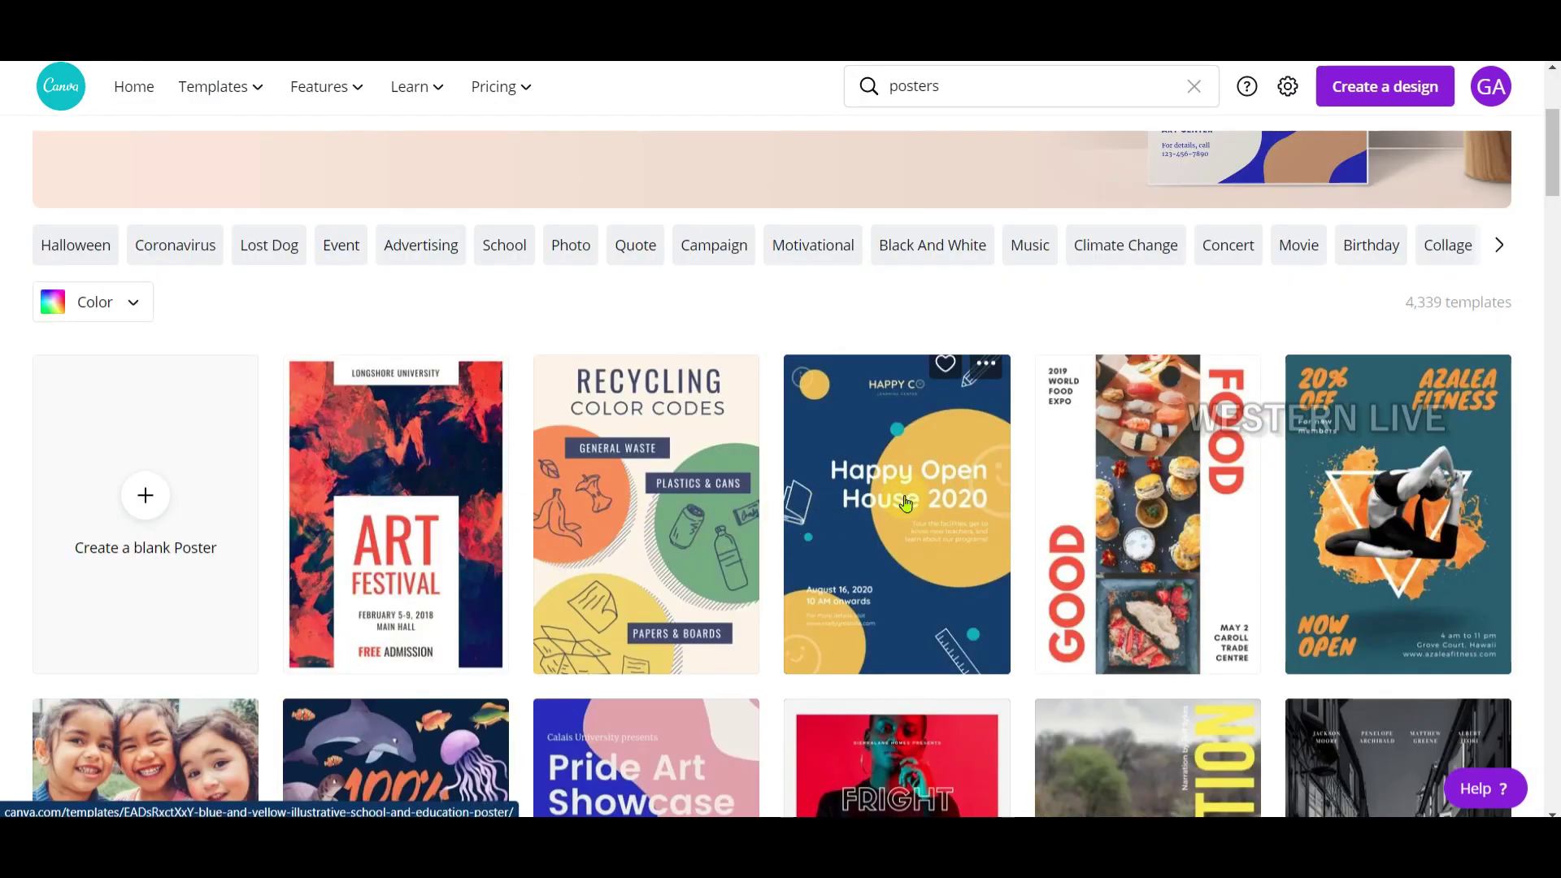
# Browse the poster templates to compare the available designs.
pyautogui.scroll(-1, 1293, 493)
pyautogui.scroll(-1, 329, 579)
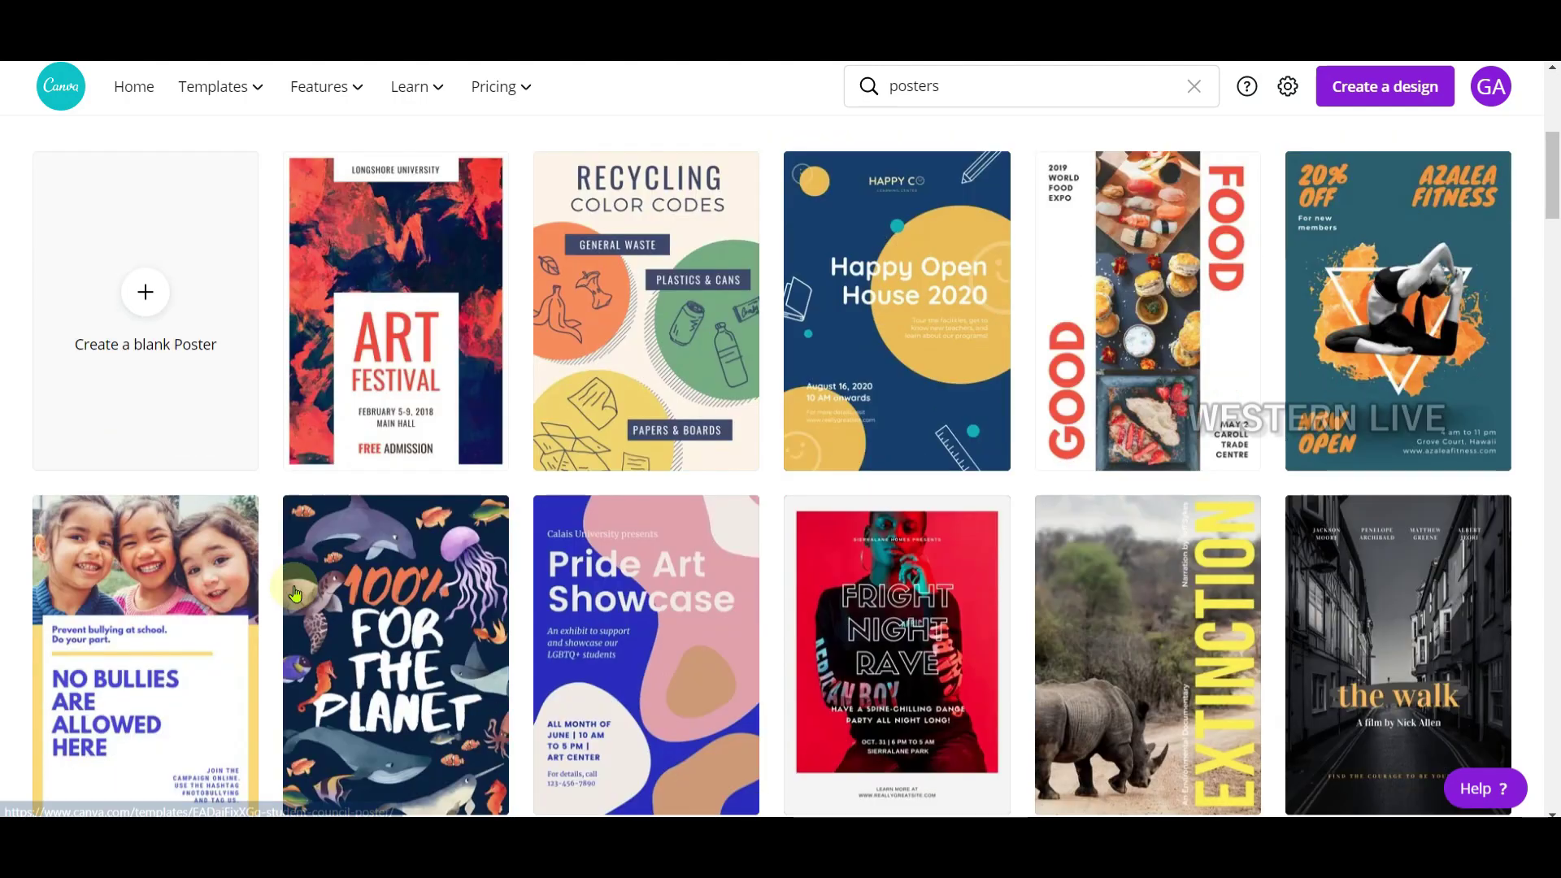
pyautogui.scroll(-2, 520, 567)
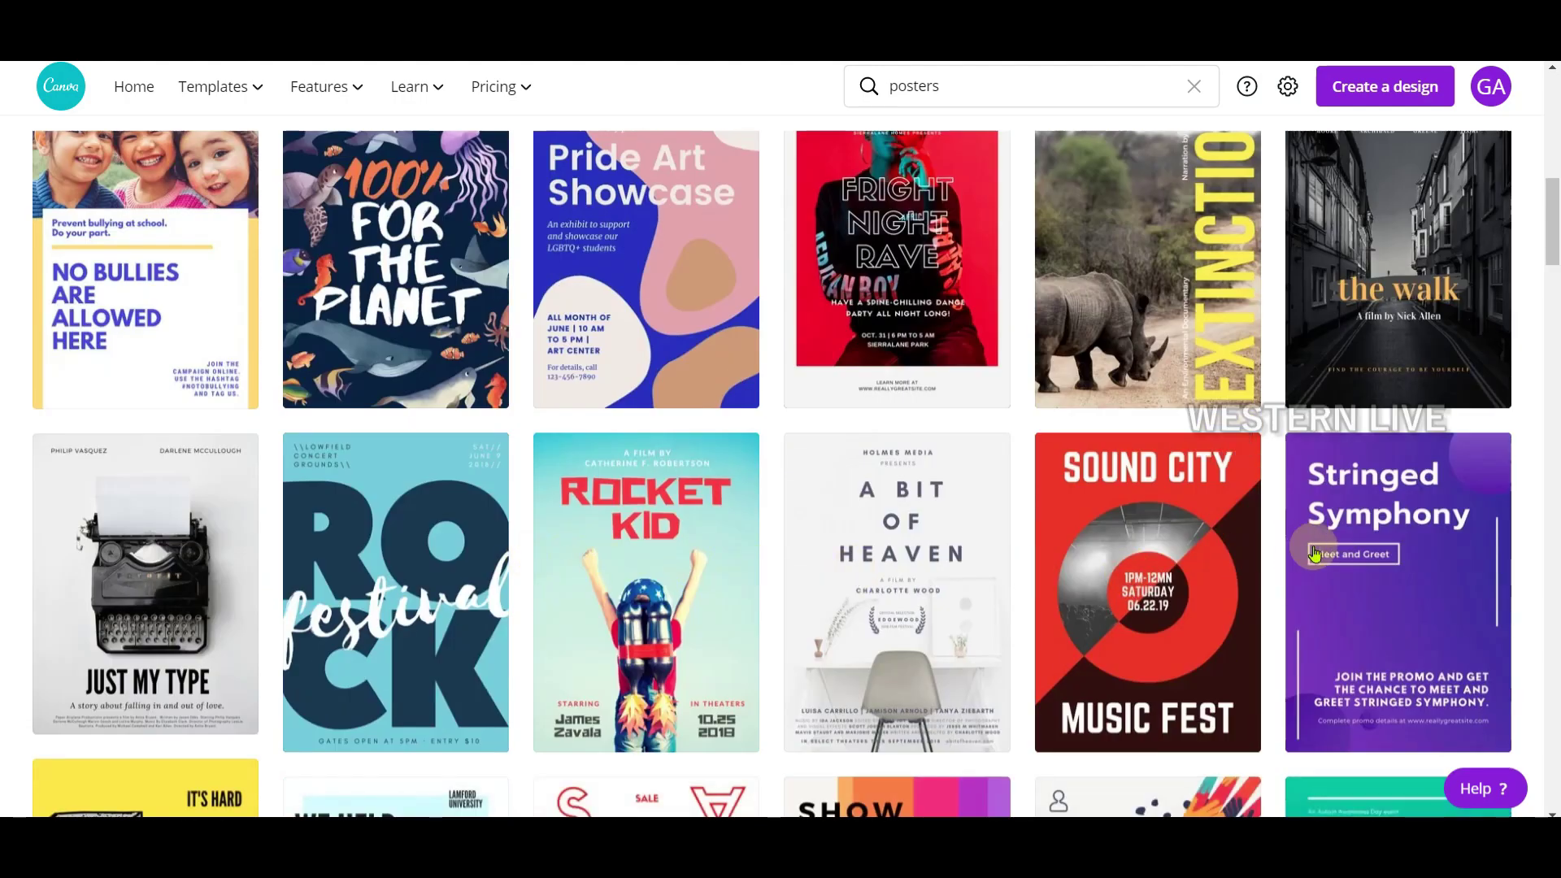
pyautogui.moveTo(667, 569)
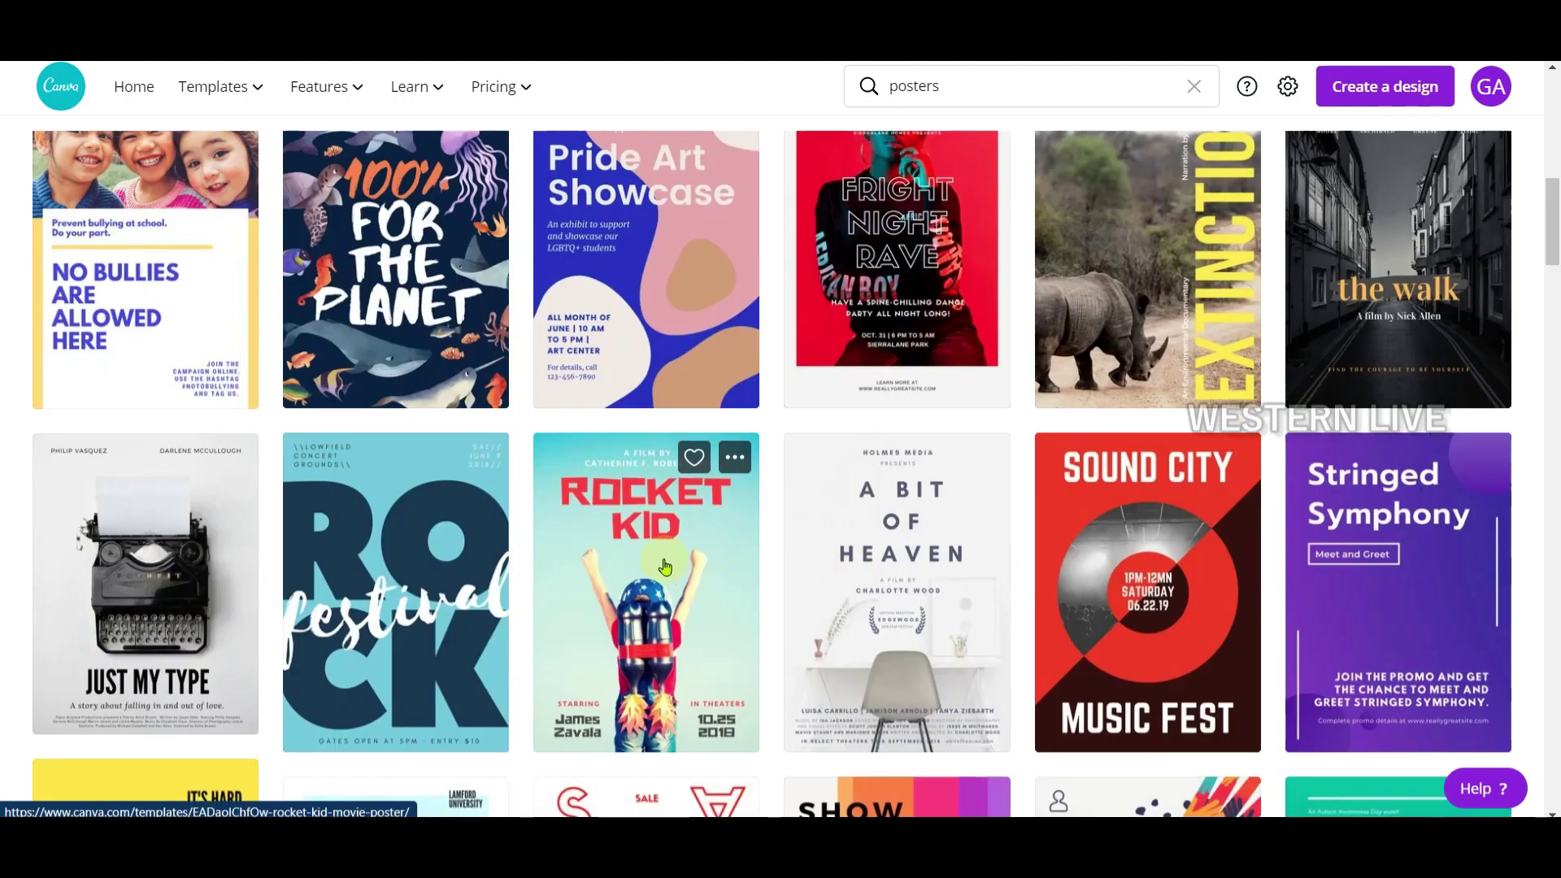
pyautogui.scroll(-8, 665, 566)
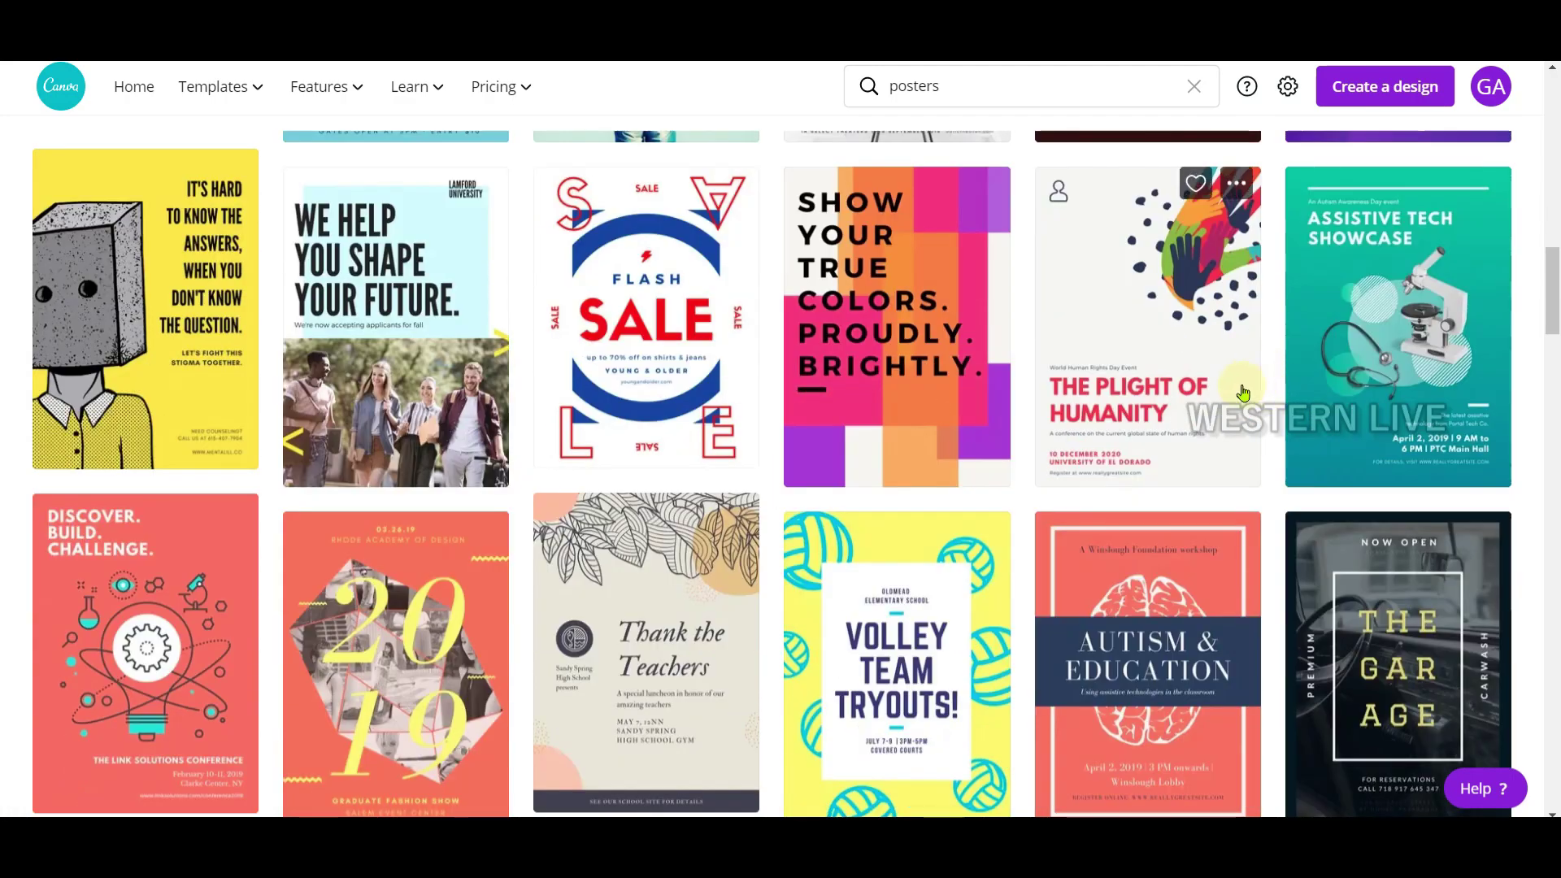
pyautogui.scroll(-3, 1096, 425)
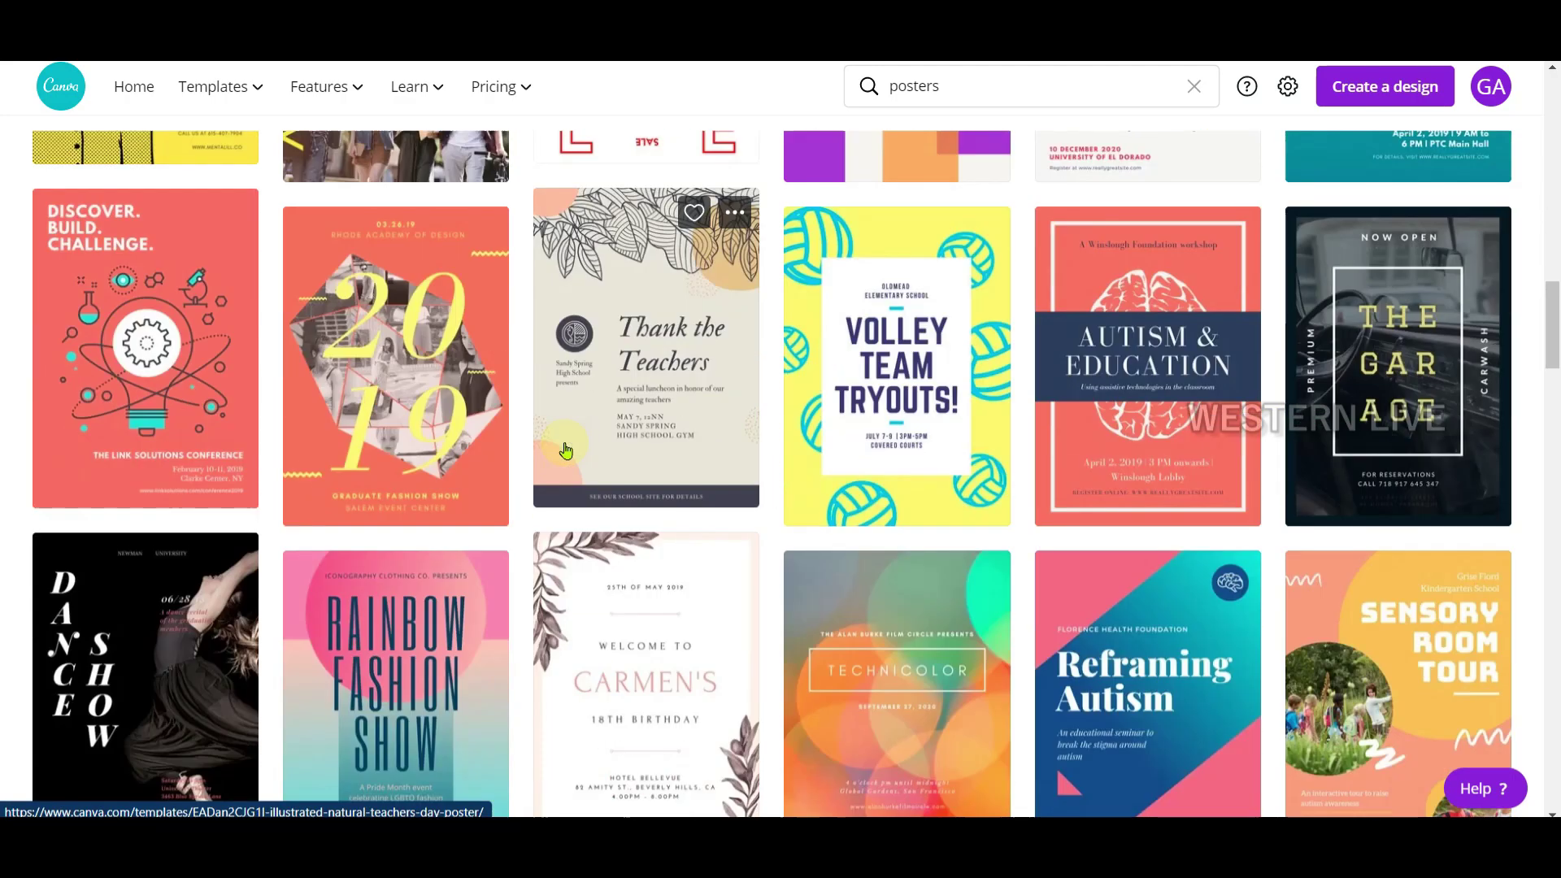
pyautogui.scroll(5, 386, 443)
pyautogui.scroll(12, 390, 437)
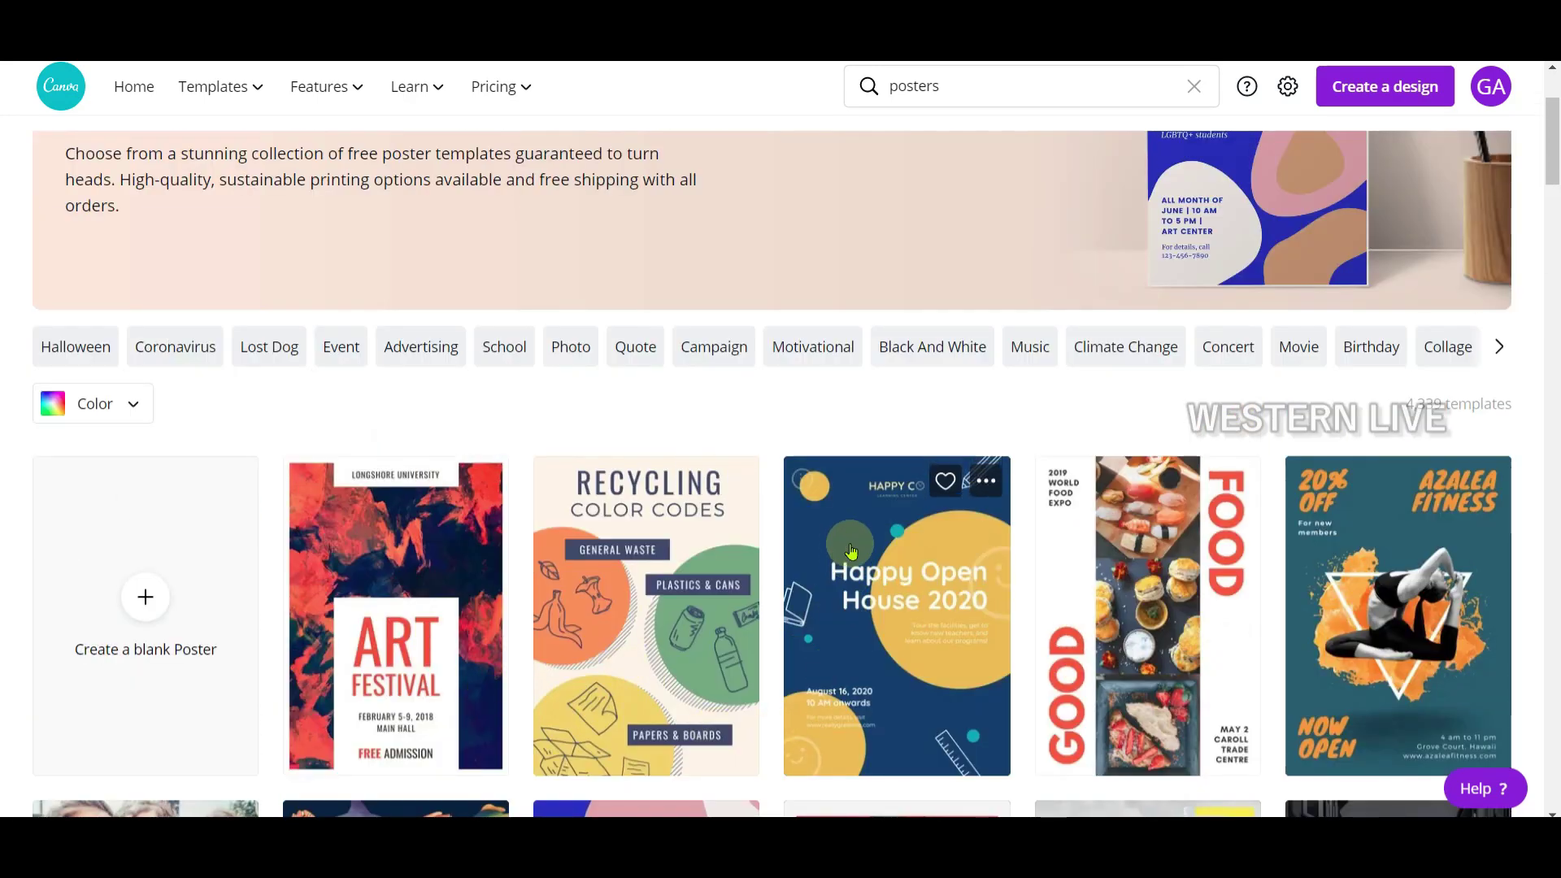
# Start a design from the "Blue and Yellow Illustrative School and Education Poster" template.
pyautogui.scroll(-1, 860, 541)
pyautogui.click(935, 498)
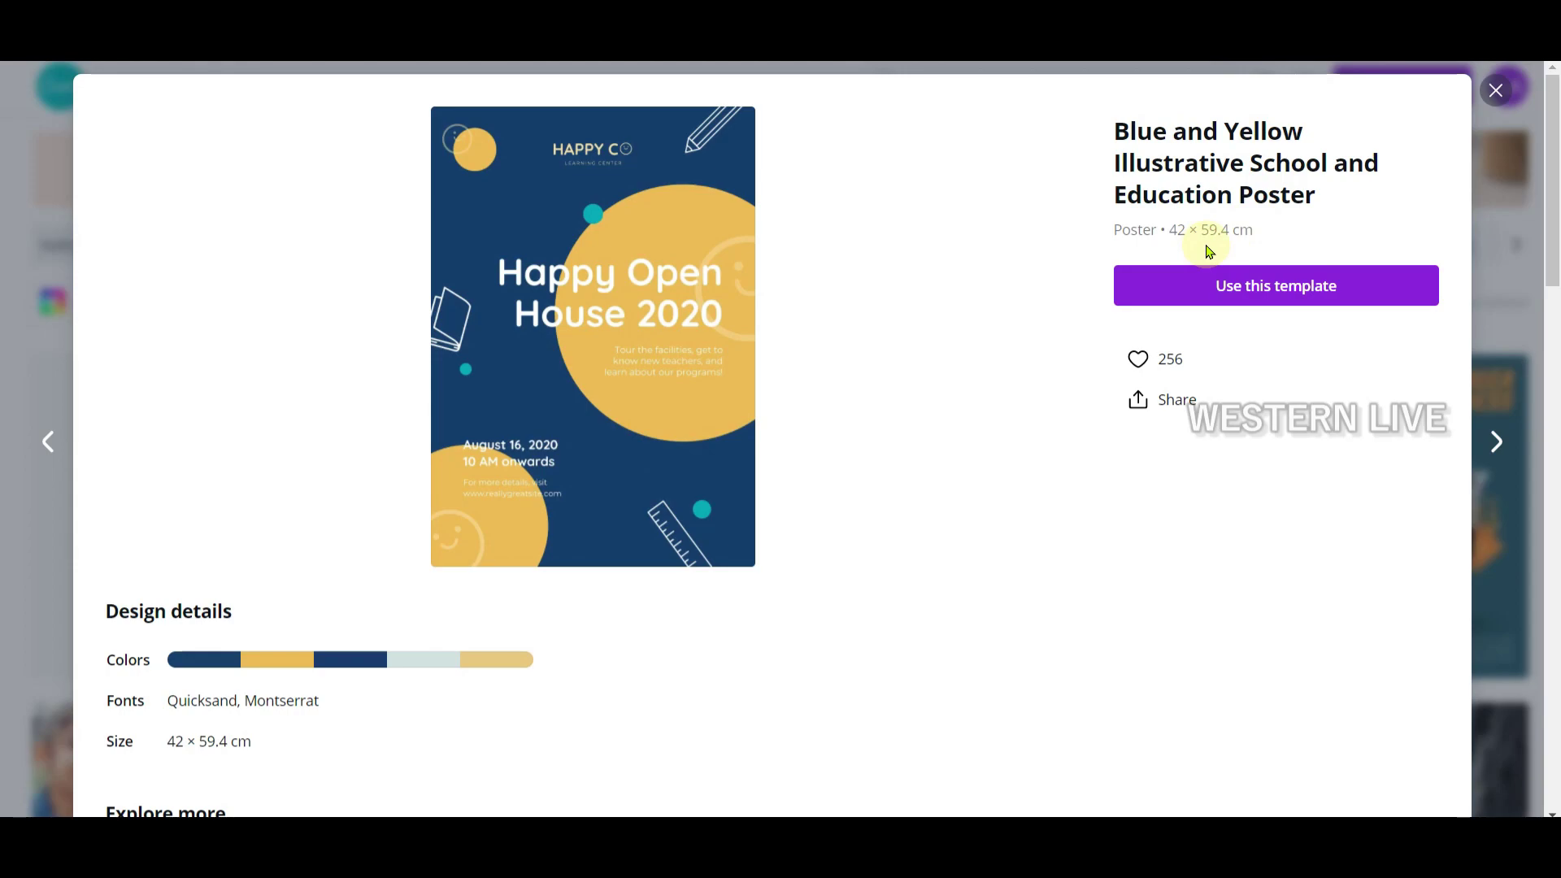
pyautogui.click(1312, 293)
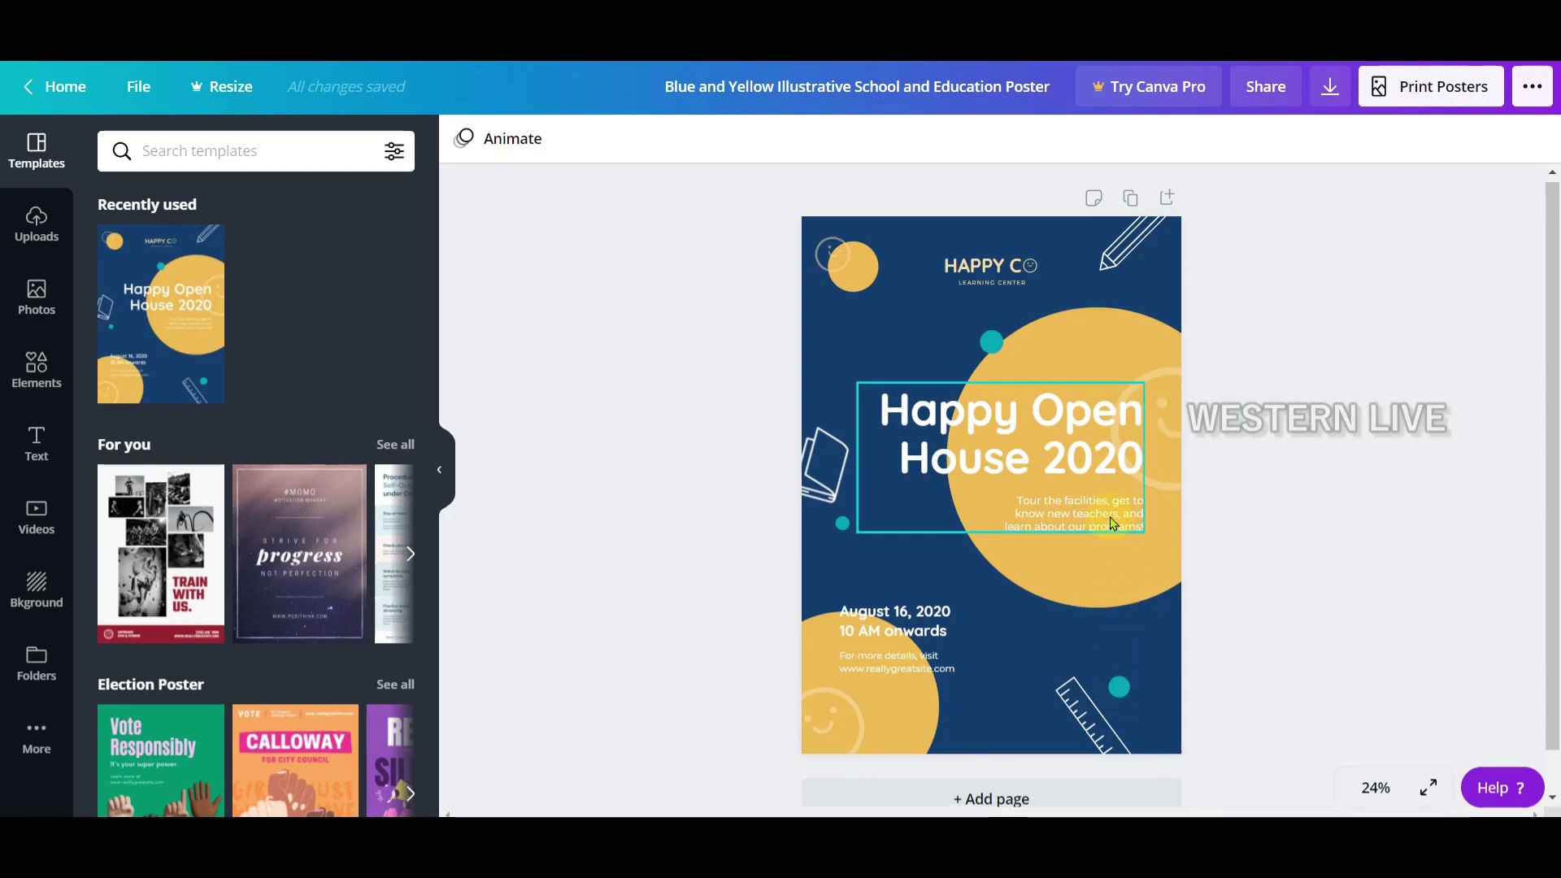
# Try several default colors on the small smiley face in the poster's upper-left corner, ending with light red.
pyautogui.click(836, 262)
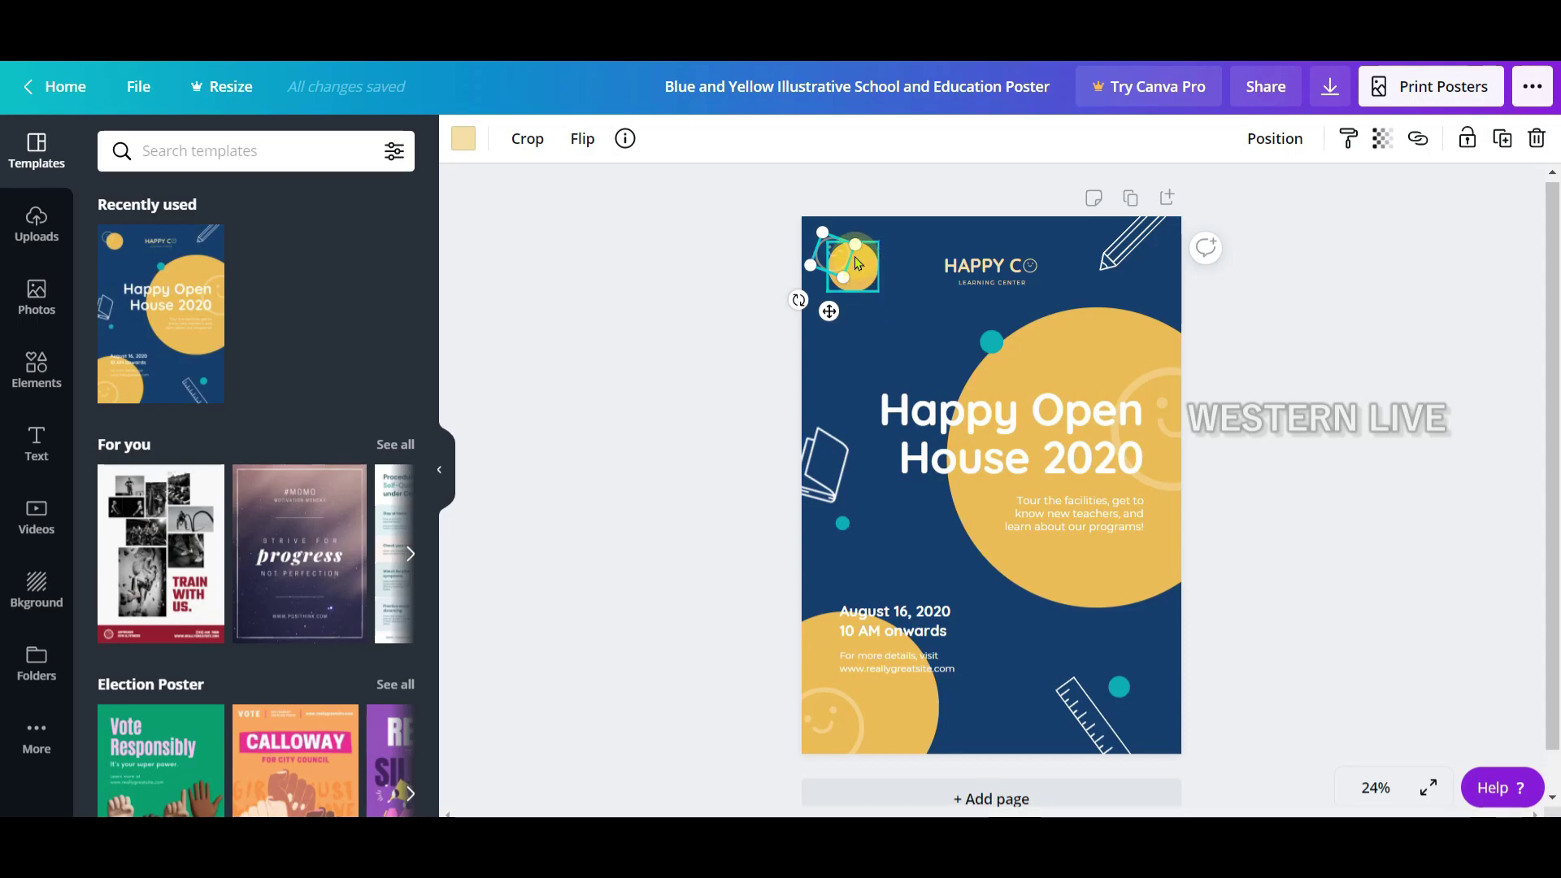
pyautogui.click(461, 146)
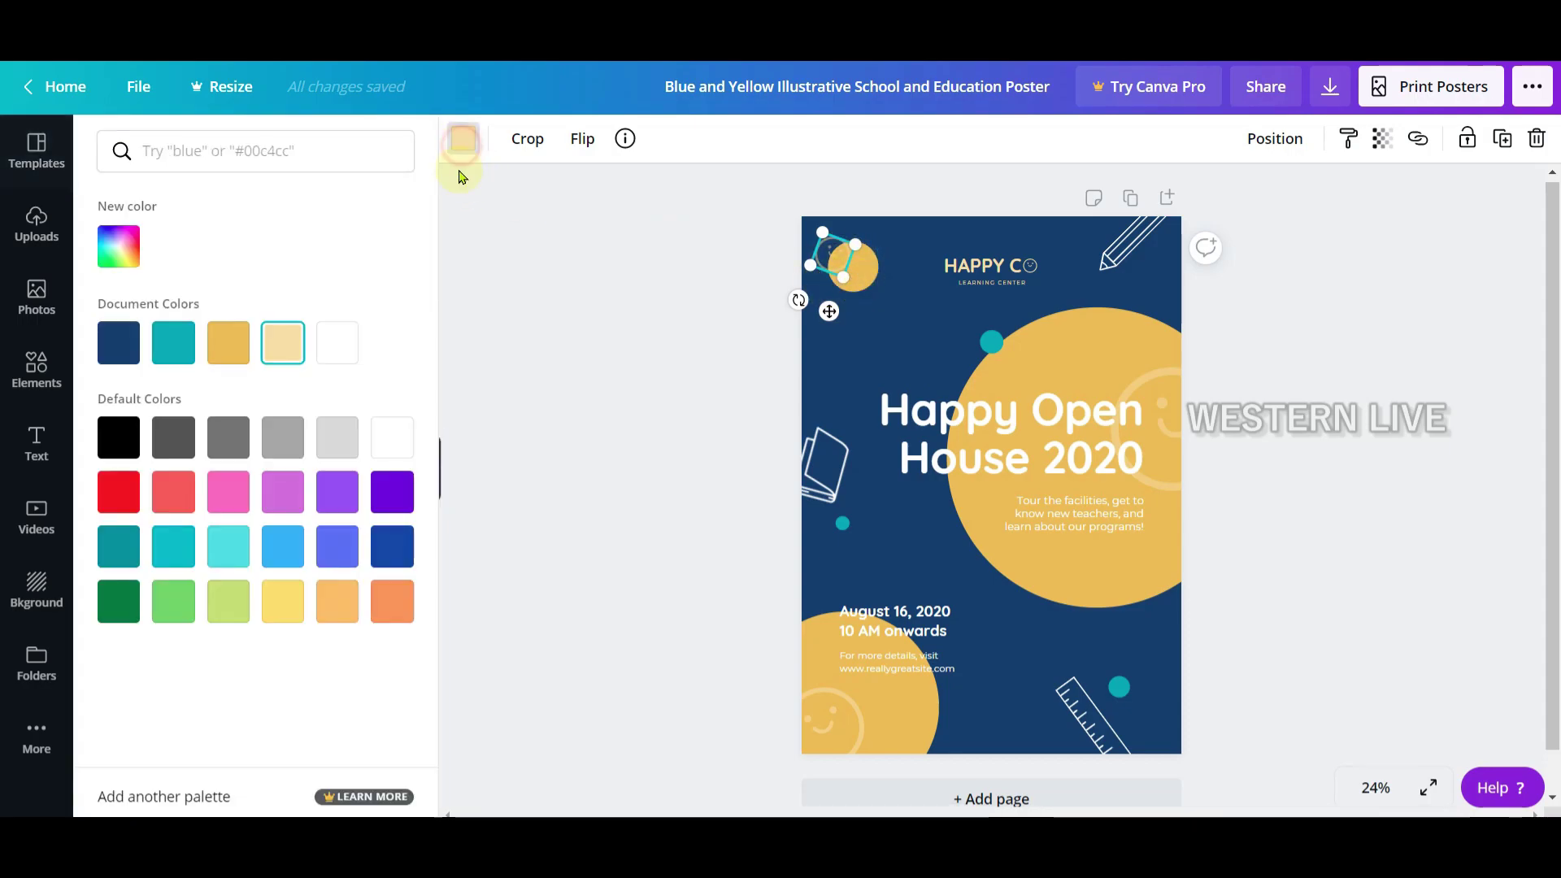
pyautogui.click(119, 443)
pyautogui.click(228, 492)
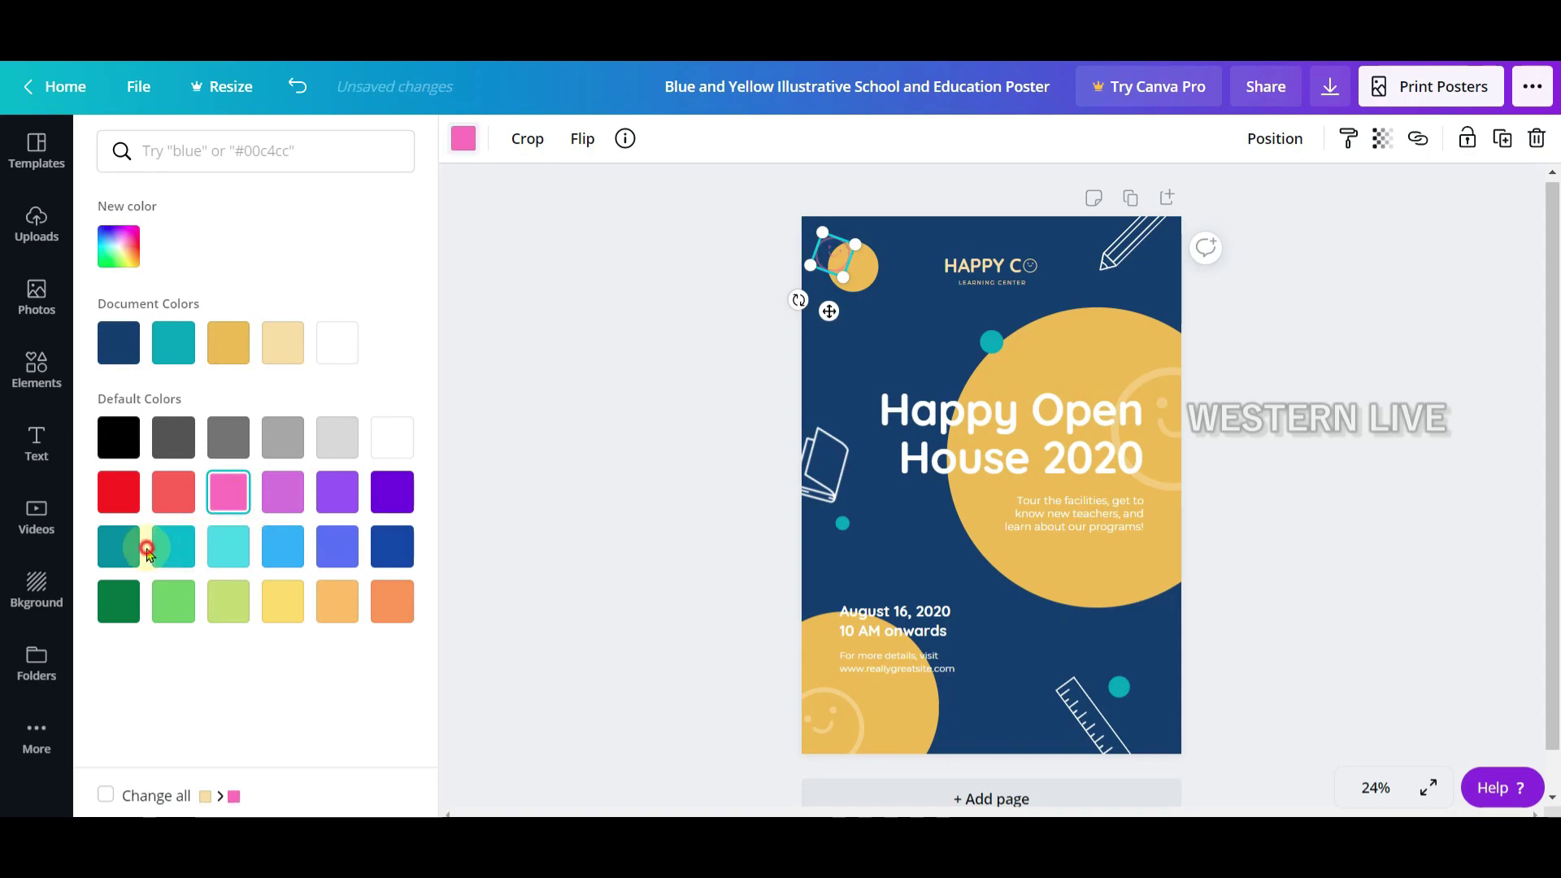
pyautogui.click(236, 603)
pyautogui.click(284, 603)
pyautogui.click(392, 546)
pyautogui.click(394, 504)
pyautogui.click(340, 507)
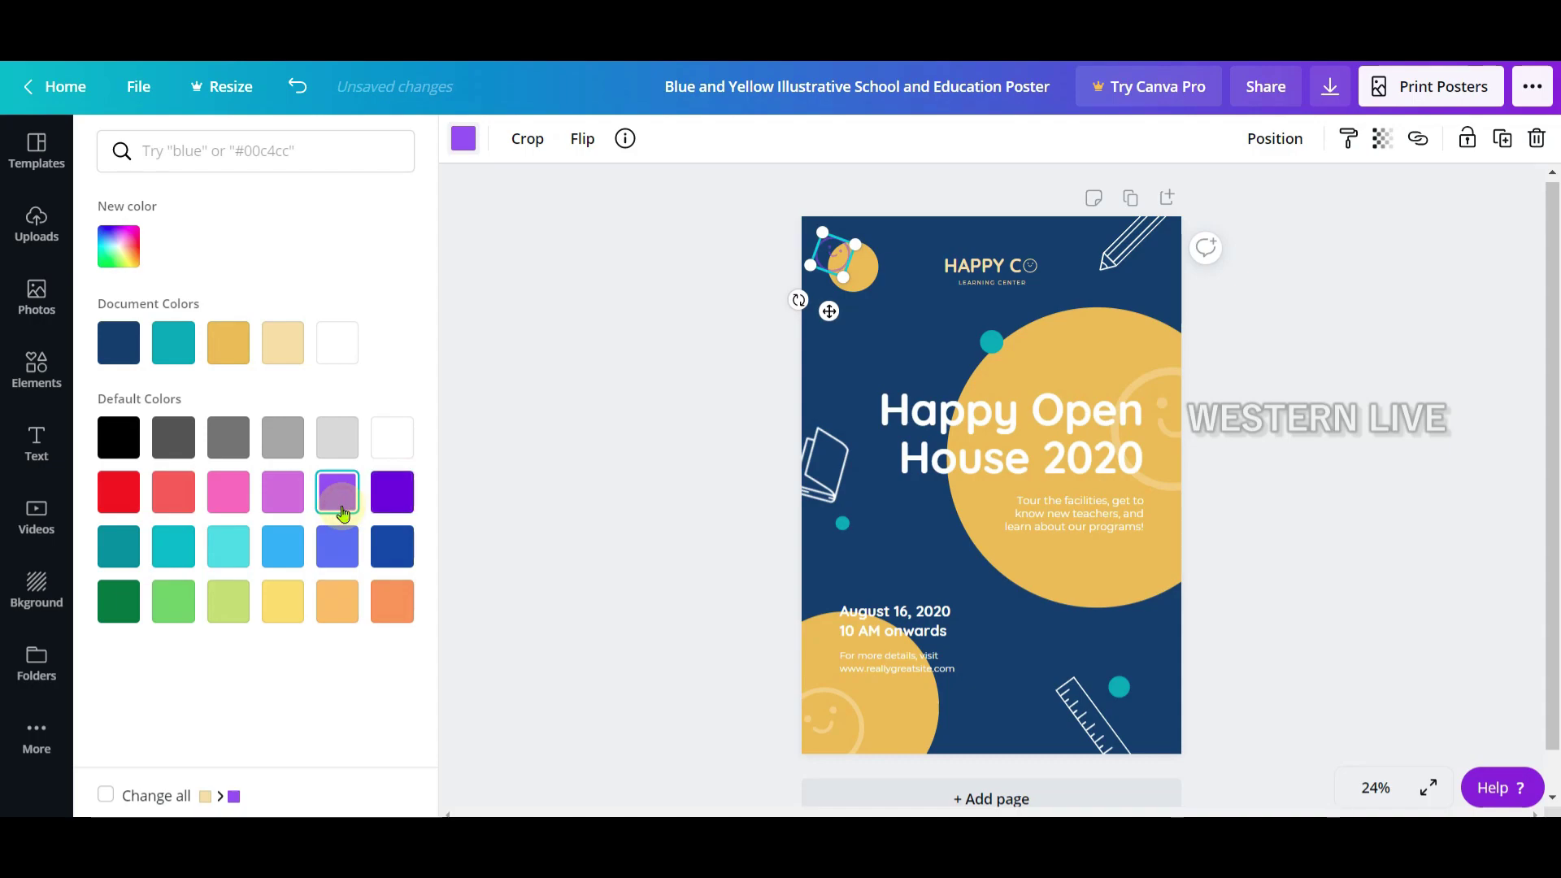
pyautogui.click(291, 496)
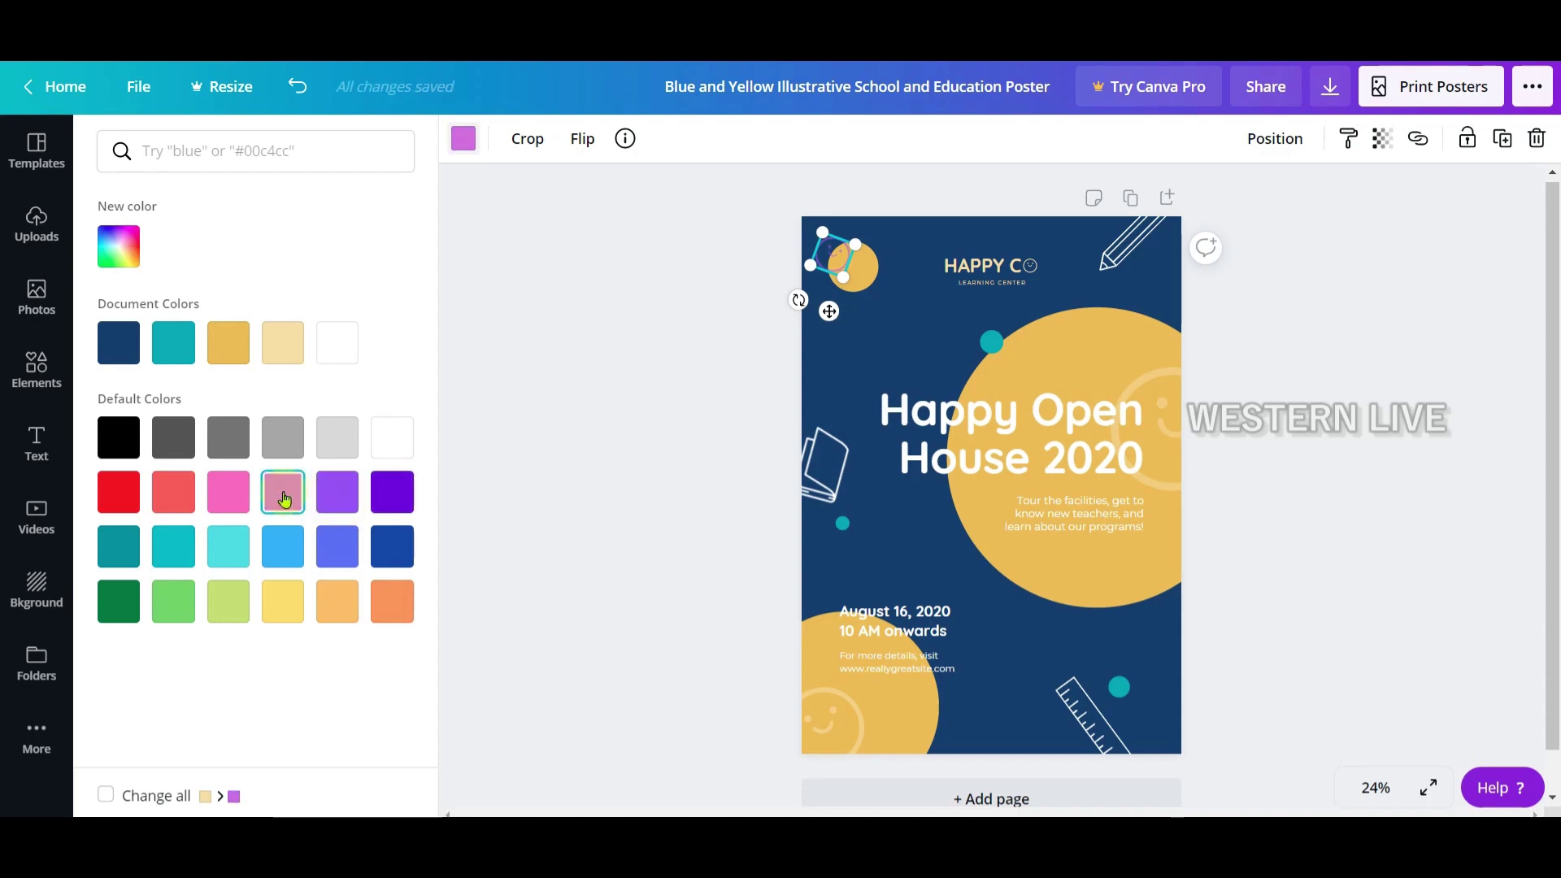
pyautogui.click(182, 493)
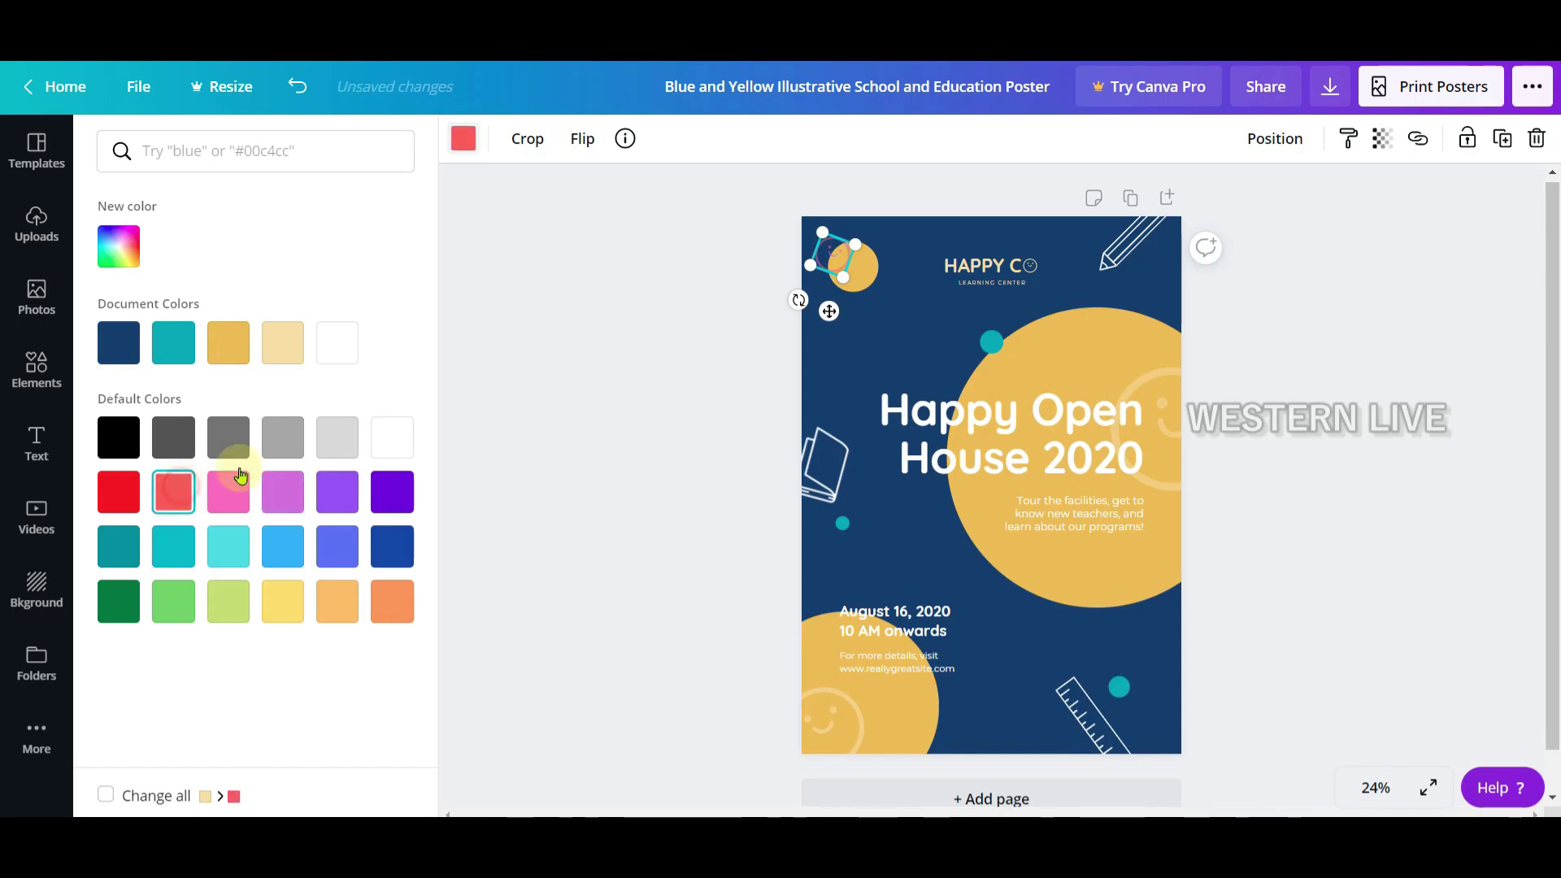
pyautogui.click(602, 370)
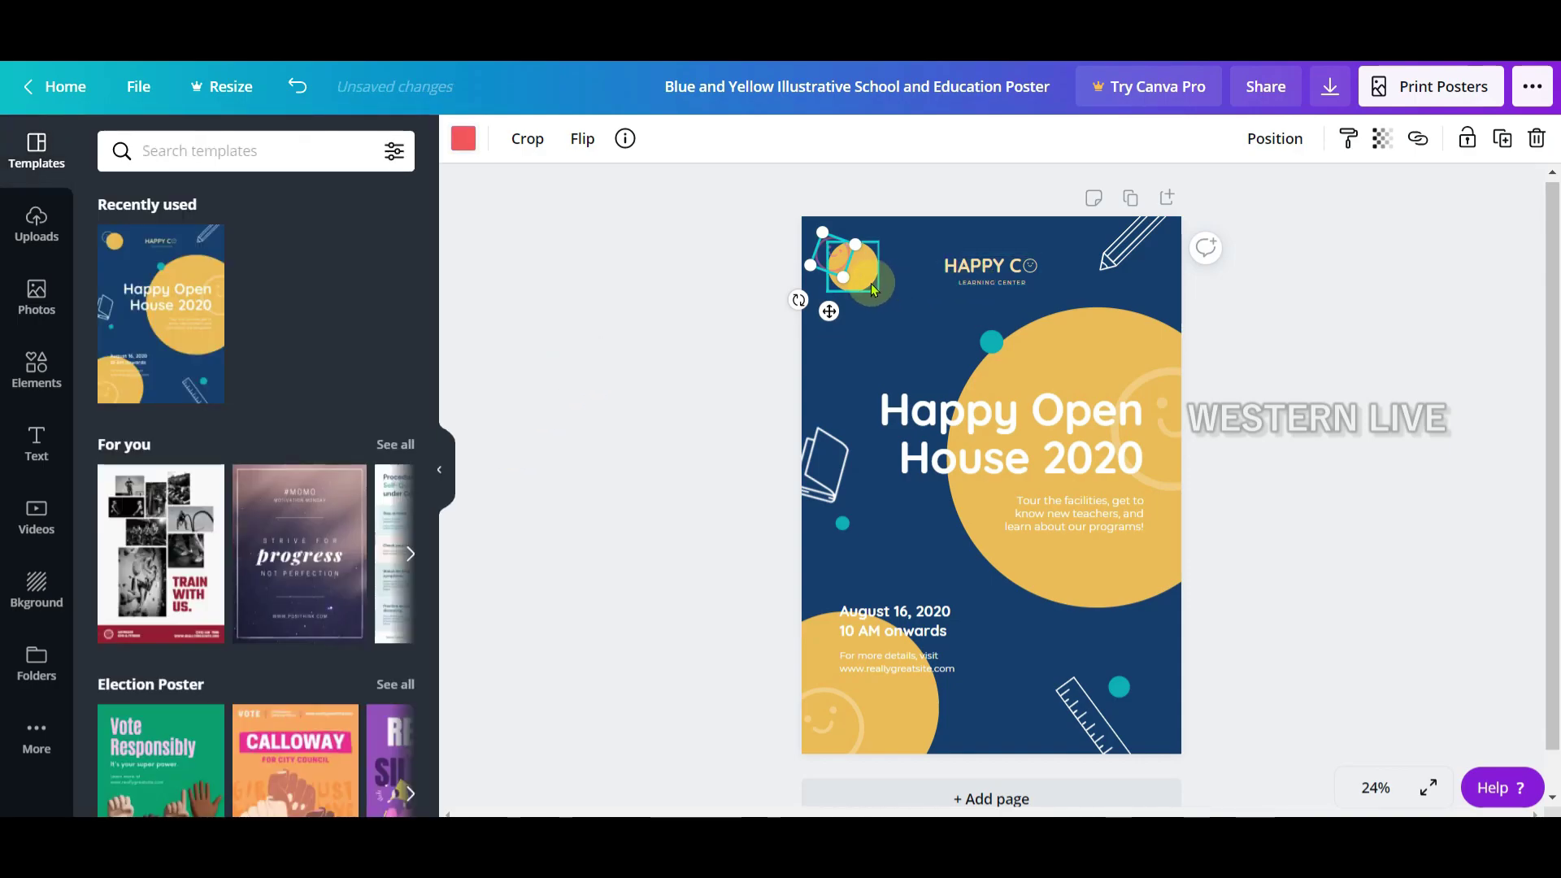
# Try several default colors on the small yellow circle behind the upper-left smiley, ending with dark blue.
pyautogui.click(837, 273)
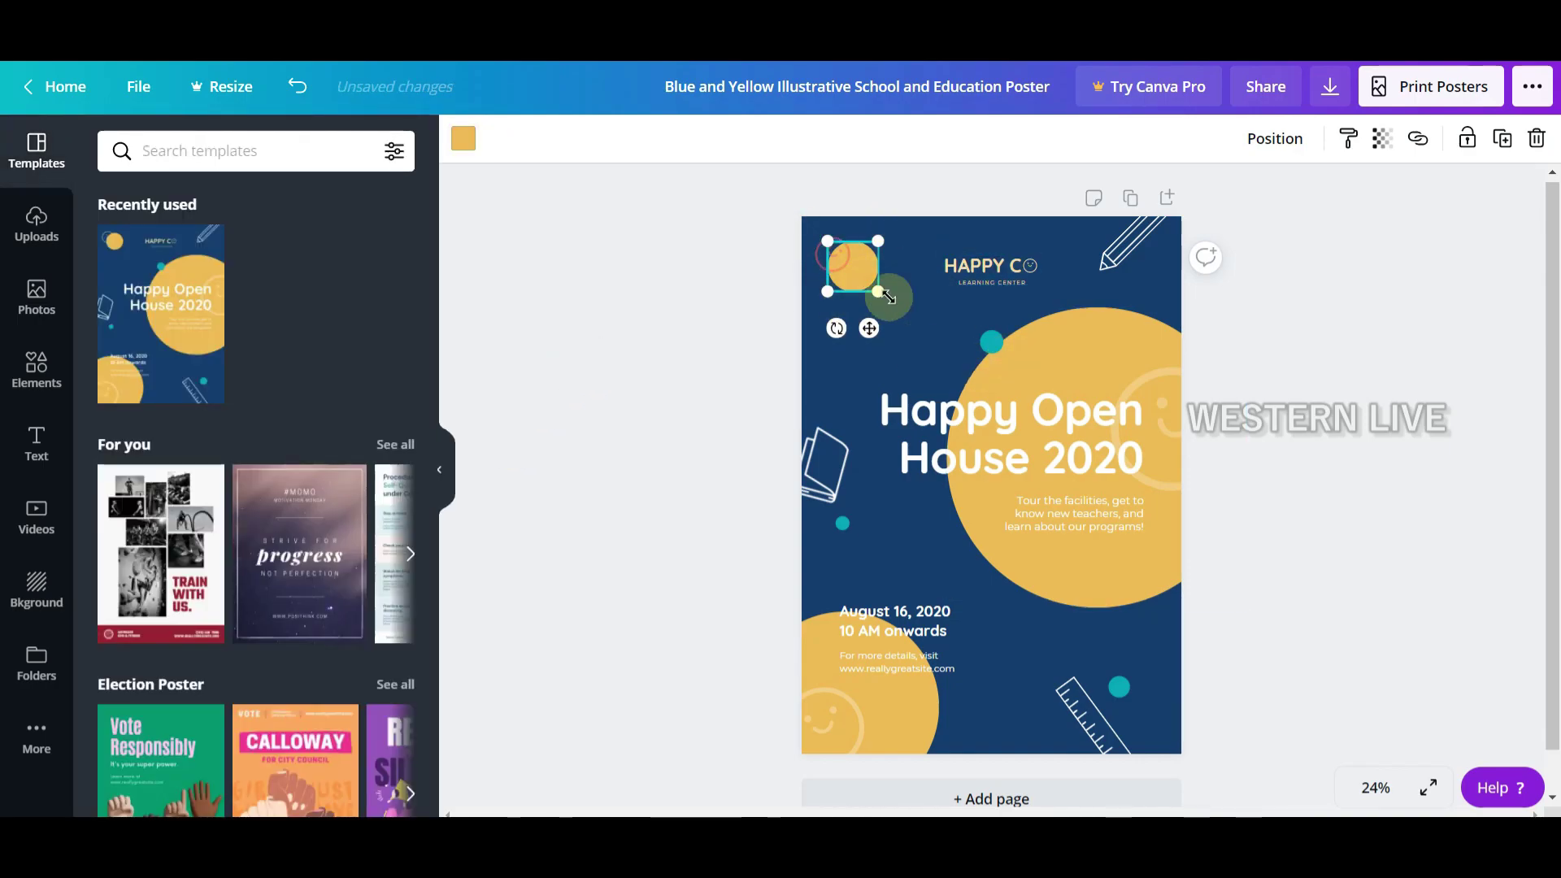
pyautogui.click(464, 139)
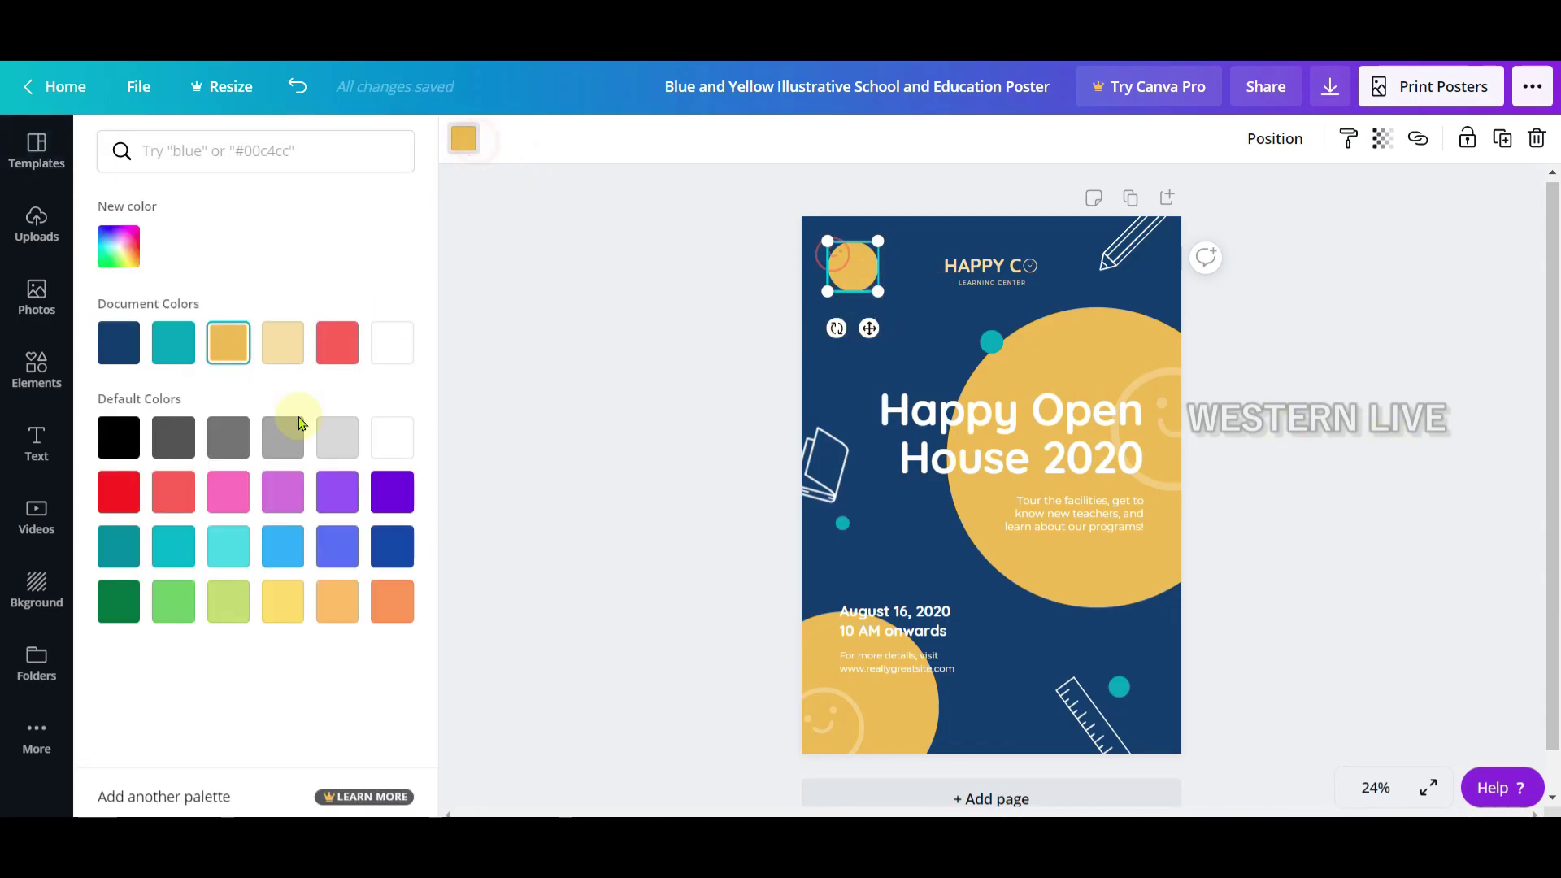
pyautogui.click(119, 439)
pyautogui.click(119, 492)
pyautogui.click(173, 546)
pyautogui.click(276, 548)
pyautogui.click(283, 602)
pyautogui.click(340, 613)
pyautogui.click(392, 603)
pyautogui.click(392, 546)
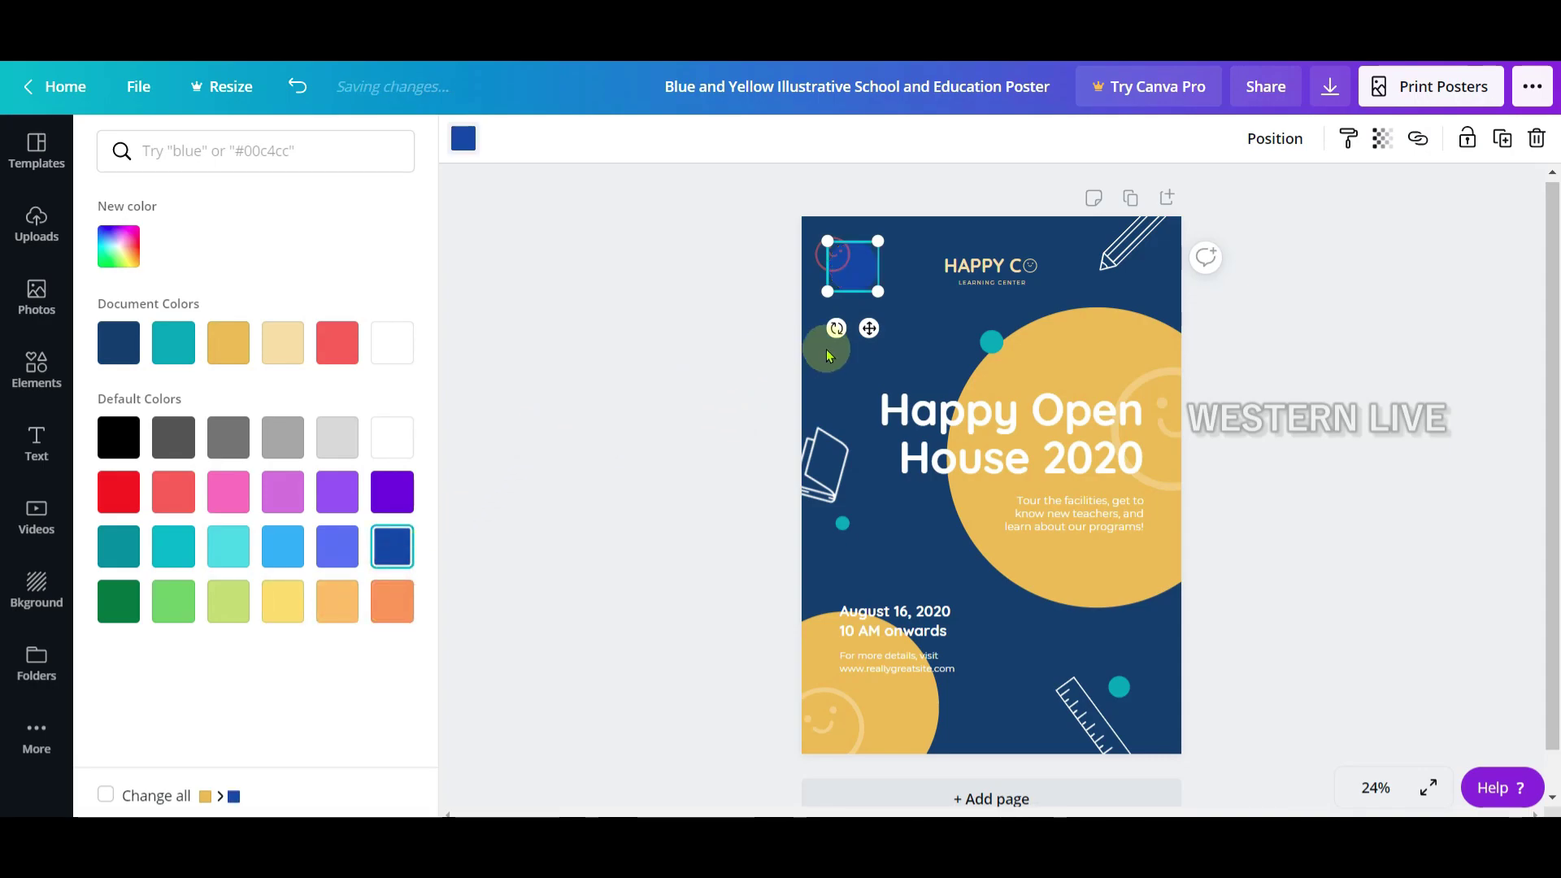
# Enlarge the dark blue circle in the poster's upper-left corner.
pyautogui.moveTo(878, 291); pyautogui.dragTo(902, 339)
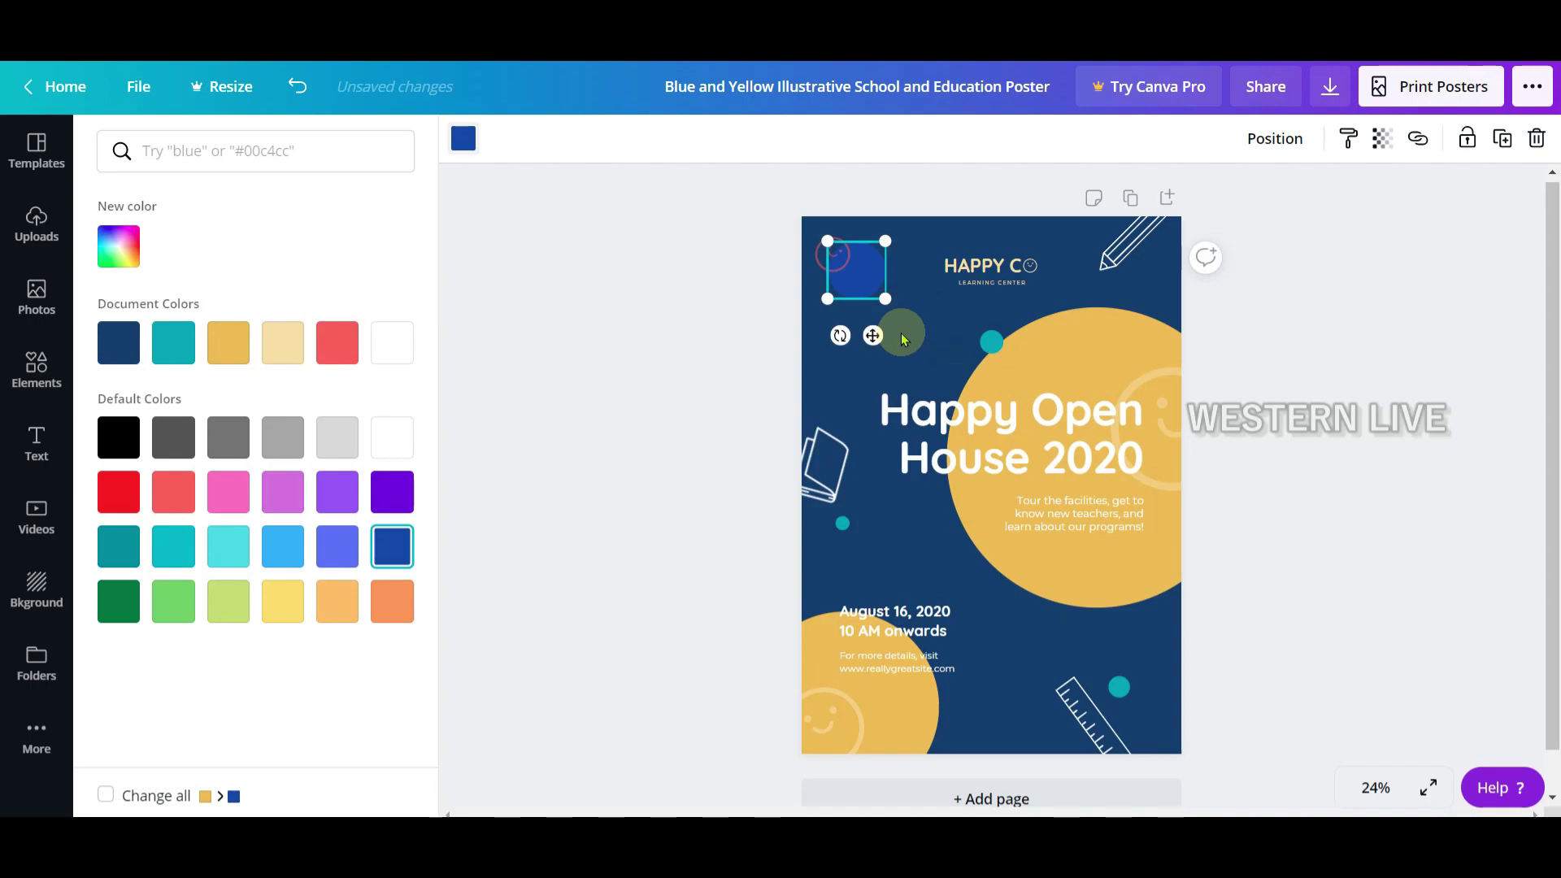
pyautogui.moveTo(885, 299); pyautogui.dragTo(968, 327)
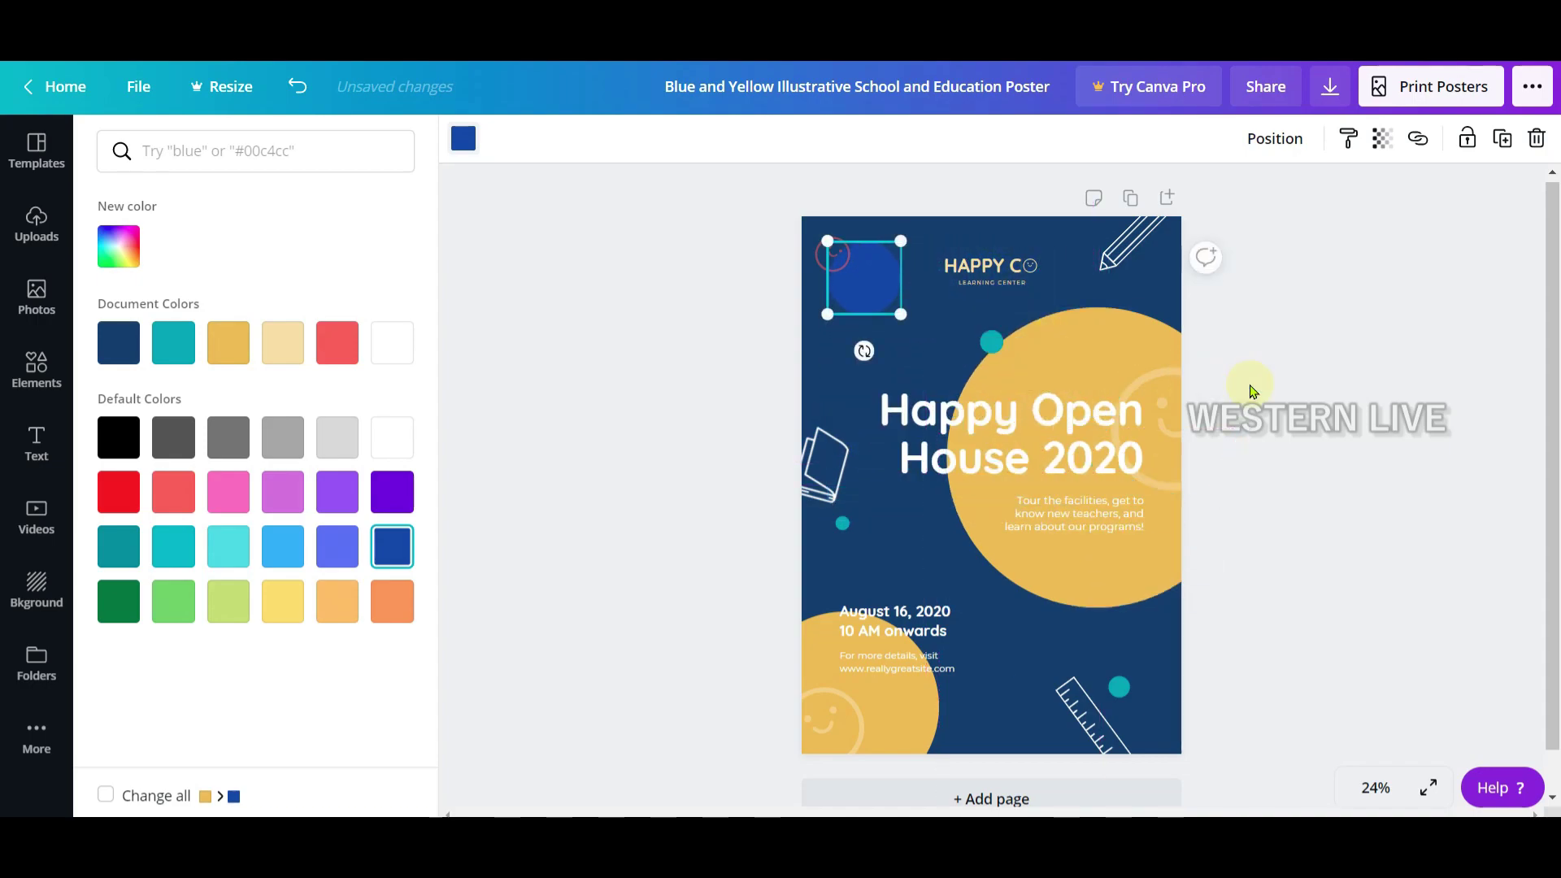
pyautogui.click(1349, 394)
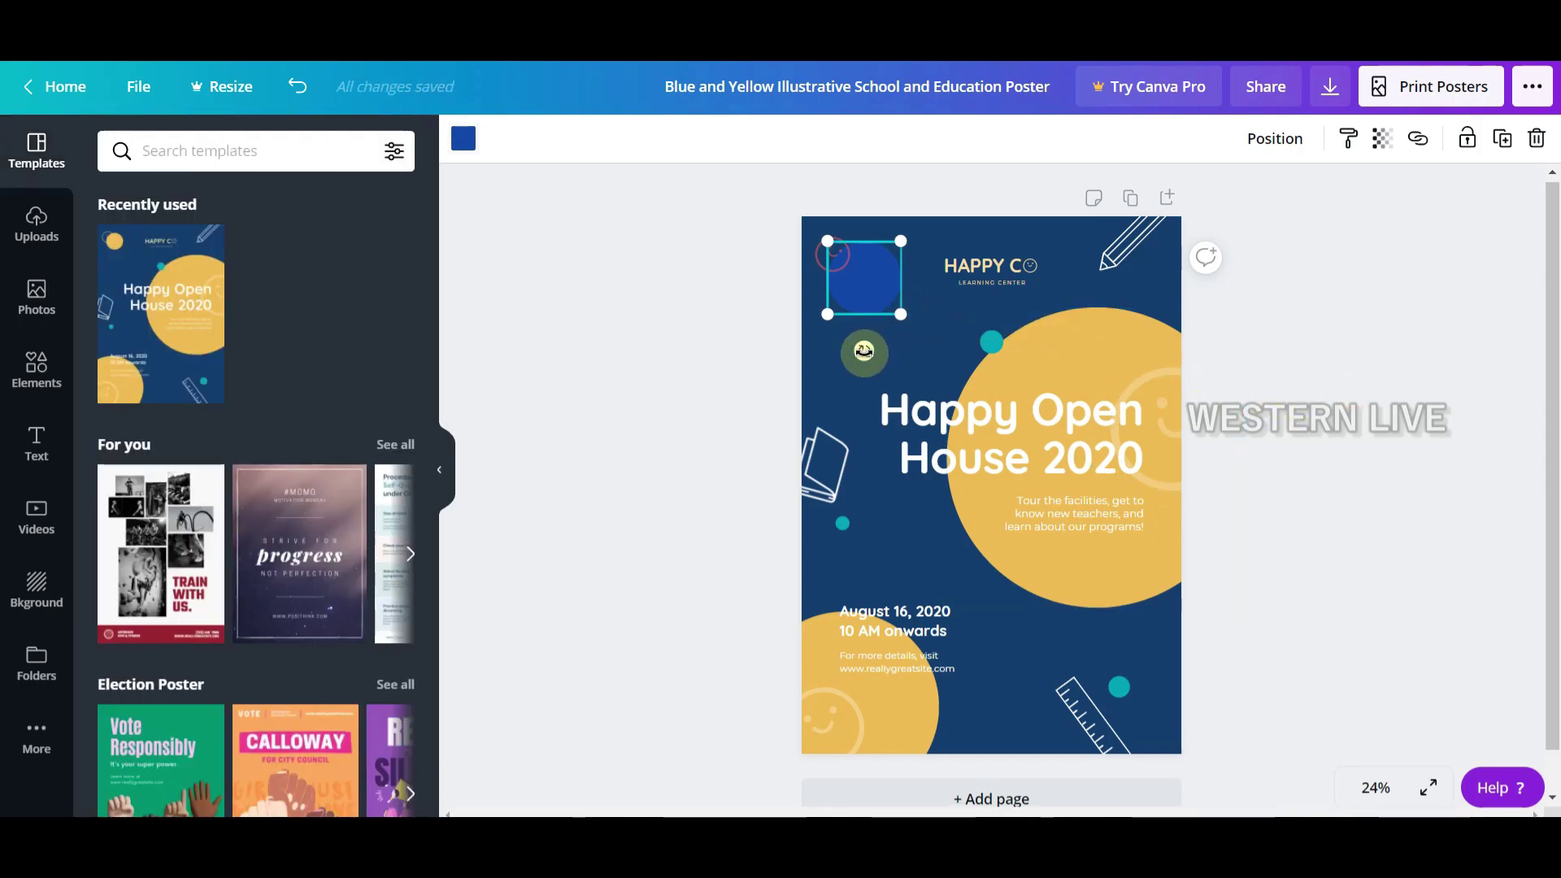
# Rotate the dark blue circle and turn the pencil illustration in the upper-right corner slightly.
pyautogui.moveTo(867, 351); pyautogui.dragTo(922, 313)
pyautogui.click(1330, 388)
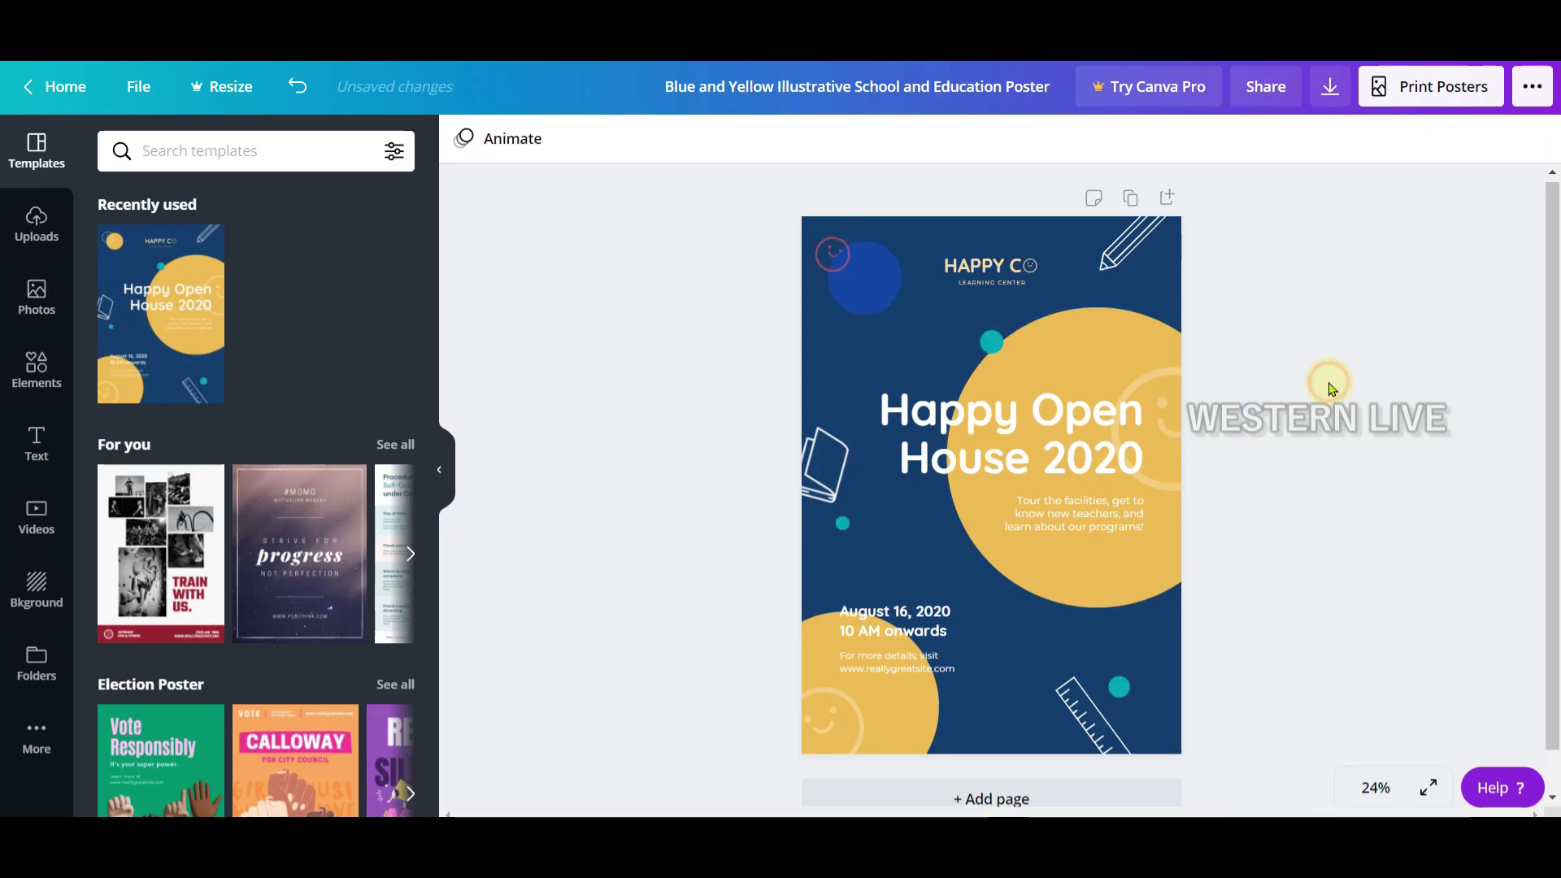
pyautogui.moveTo(1141, 262)
pyautogui.mouseDown()
pyautogui.moveTo(1071, 285)
pyautogui.moveTo(1166, 309)
pyautogui.moveTo(1223, 241)
pyautogui.moveTo(1157, 157)
pyautogui.moveTo(1084, 164)
pyautogui.moveTo(1034, 241)
pyautogui.moveTo(1051, 284)
pyautogui.moveTo(1105, 284)
pyautogui.moveTo(1106, 302)
pyautogui.moveTo(1105, 286)
pyautogui.mouseUp()
pyautogui.click(1306, 318)
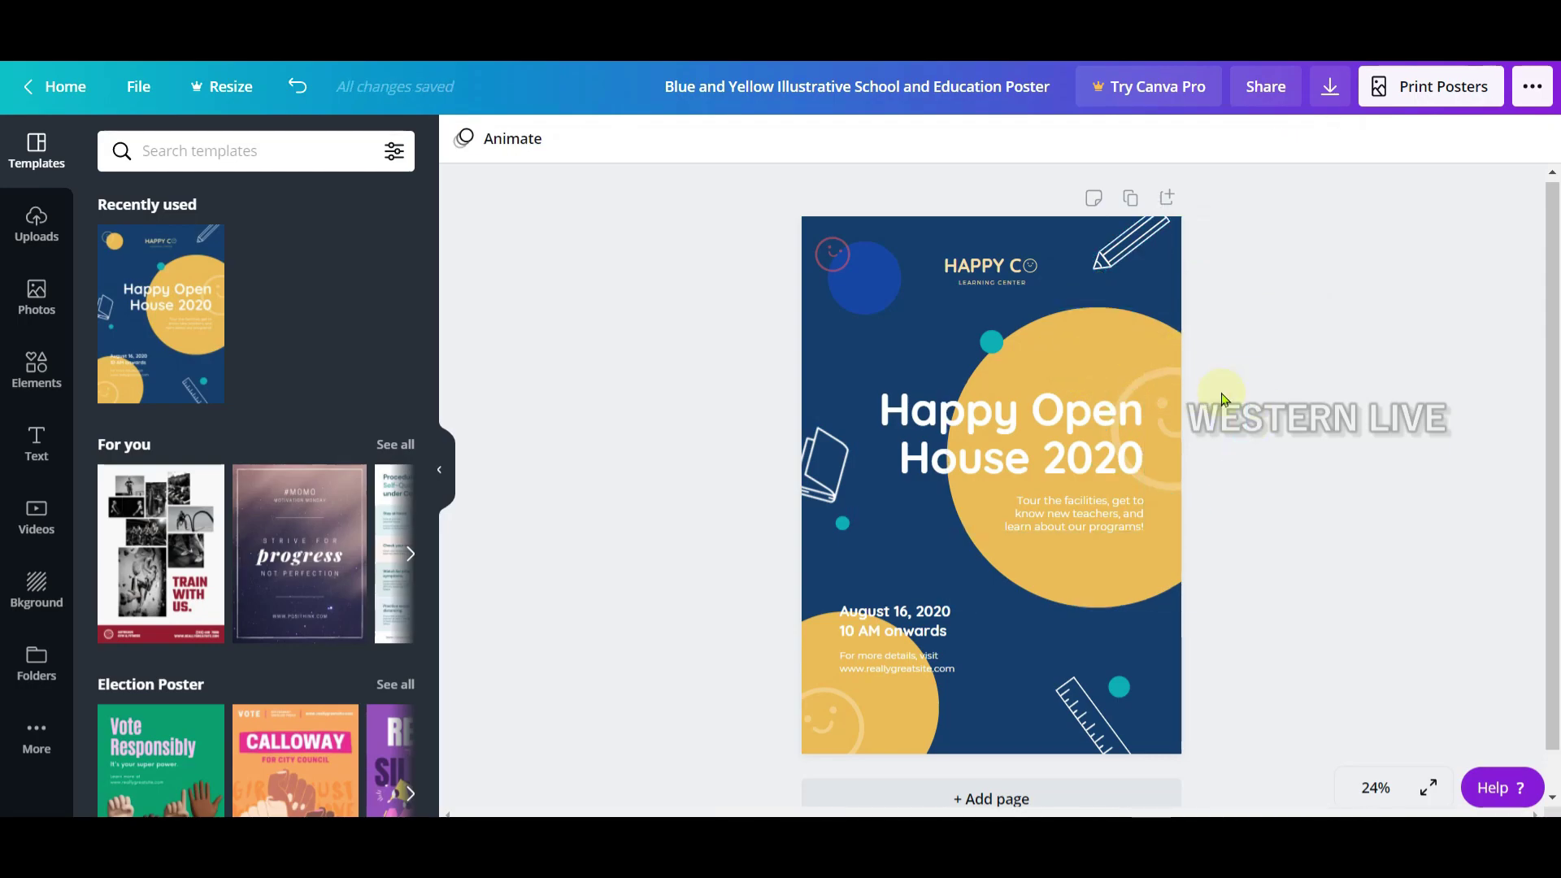
# Move the dark blue circle so it overlaps the upper edge of the large yellow circle.
pyautogui.click(899, 320)
pyautogui.moveTo(899, 320); pyautogui.dragTo(1075, 333)
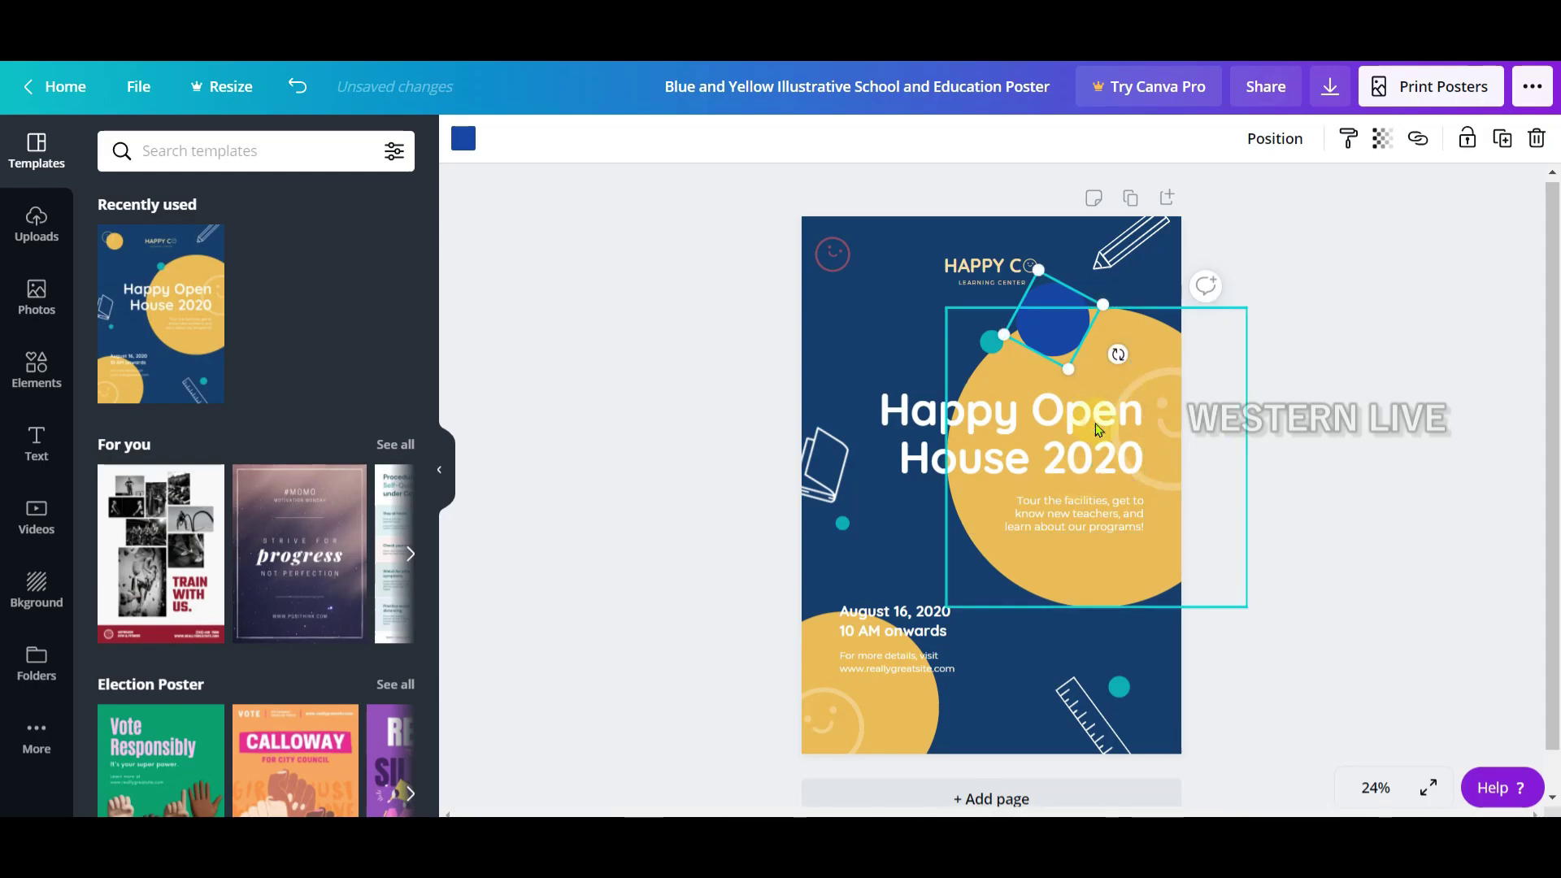
pyautogui.click(1392, 423)
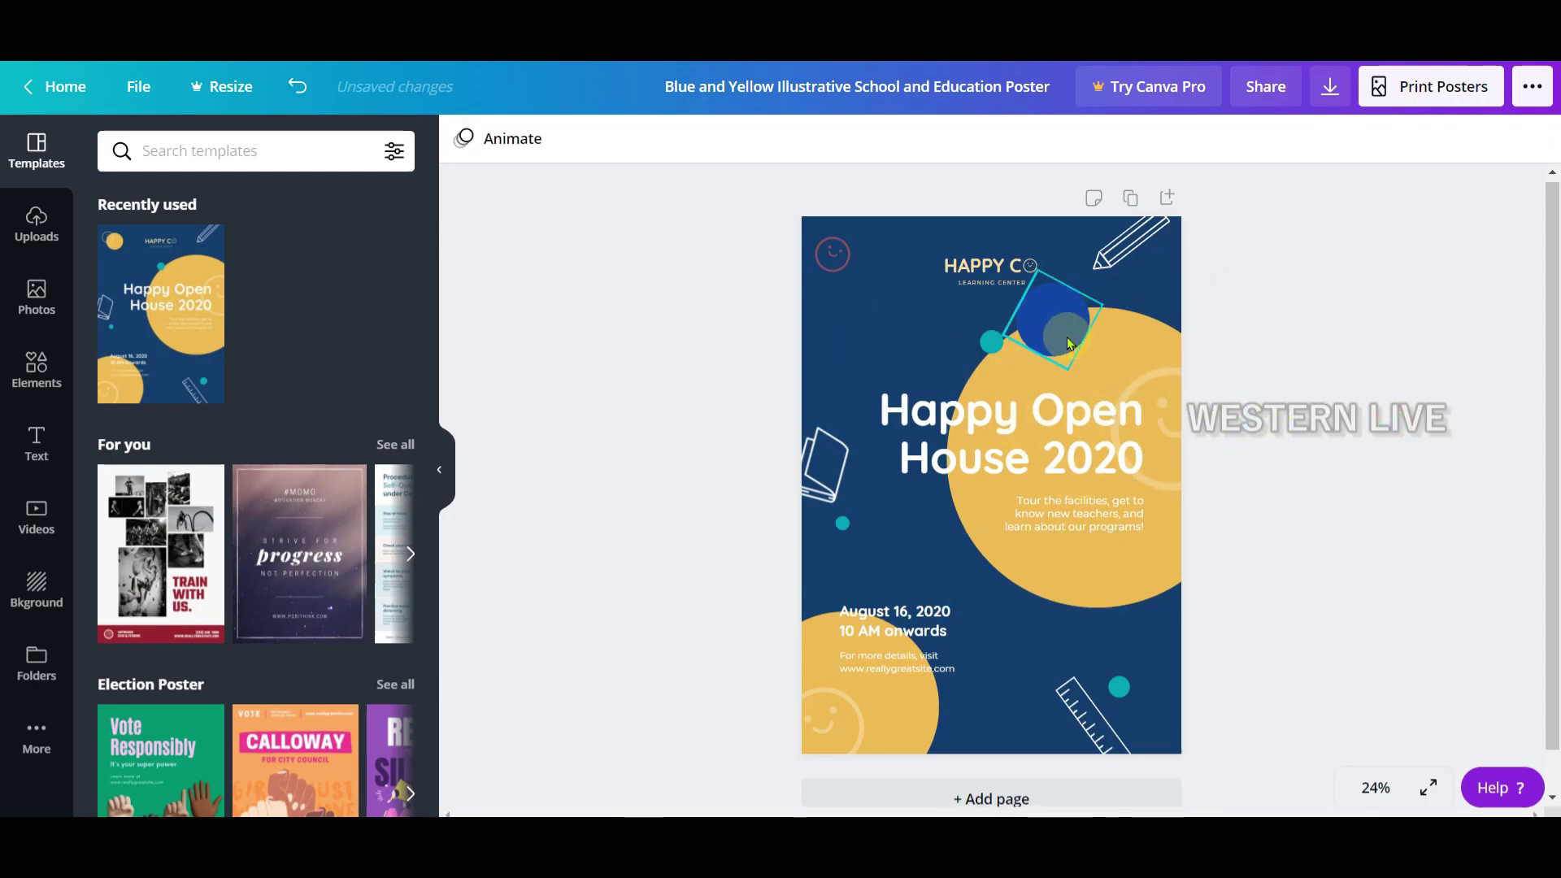
# Send the dark blue circle backward so it sits behind the large yellow circle.
pyautogui.click(1058, 329)
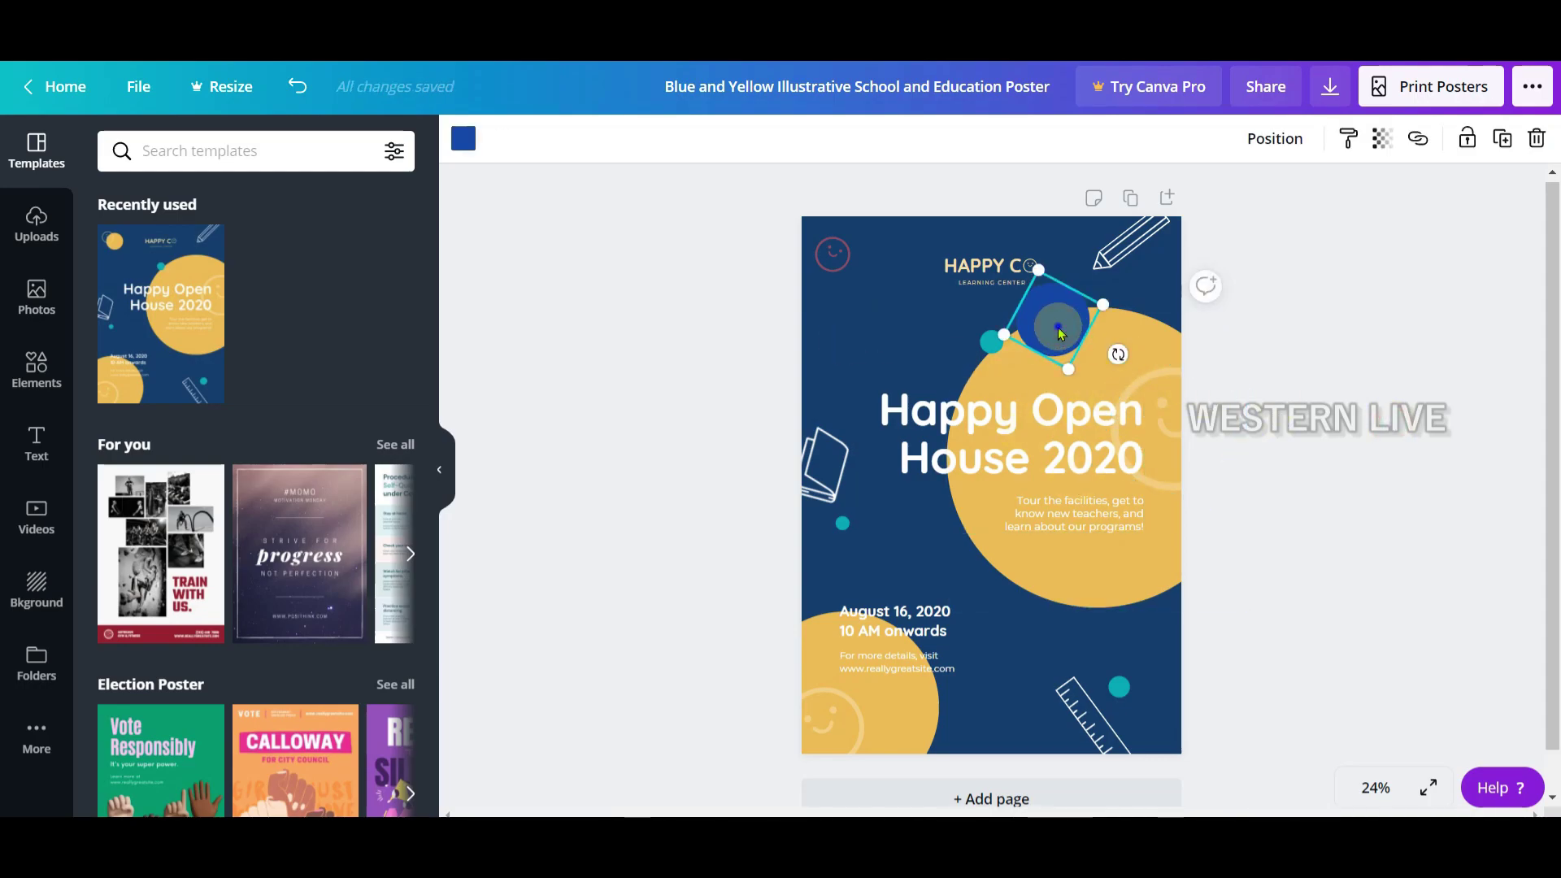
pyautogui.rightClick(1059, 330)
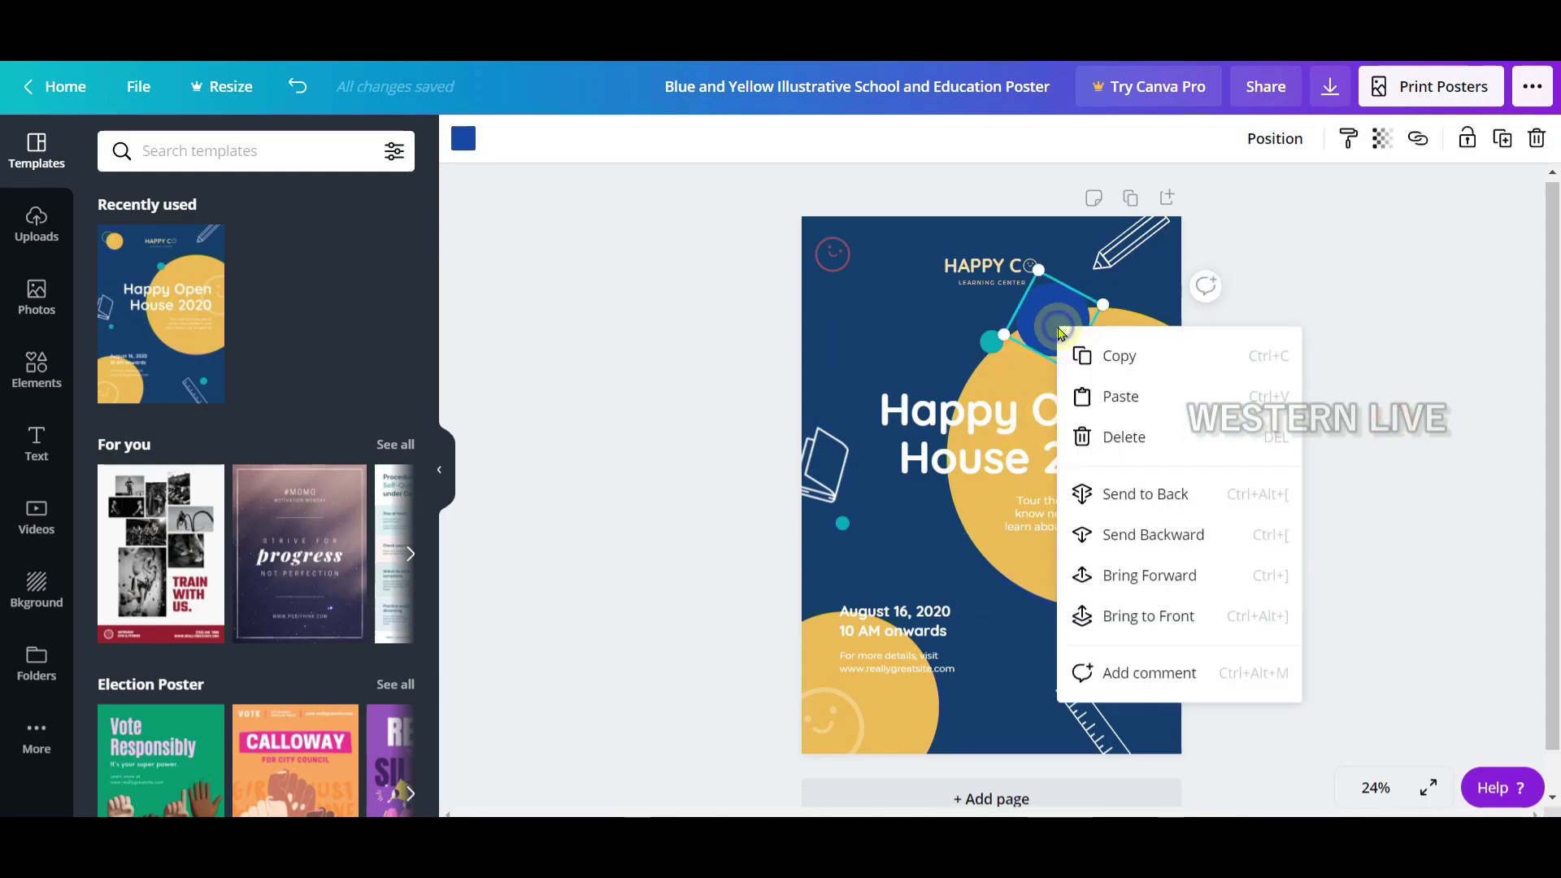
pyautogui.click(1202, 550)
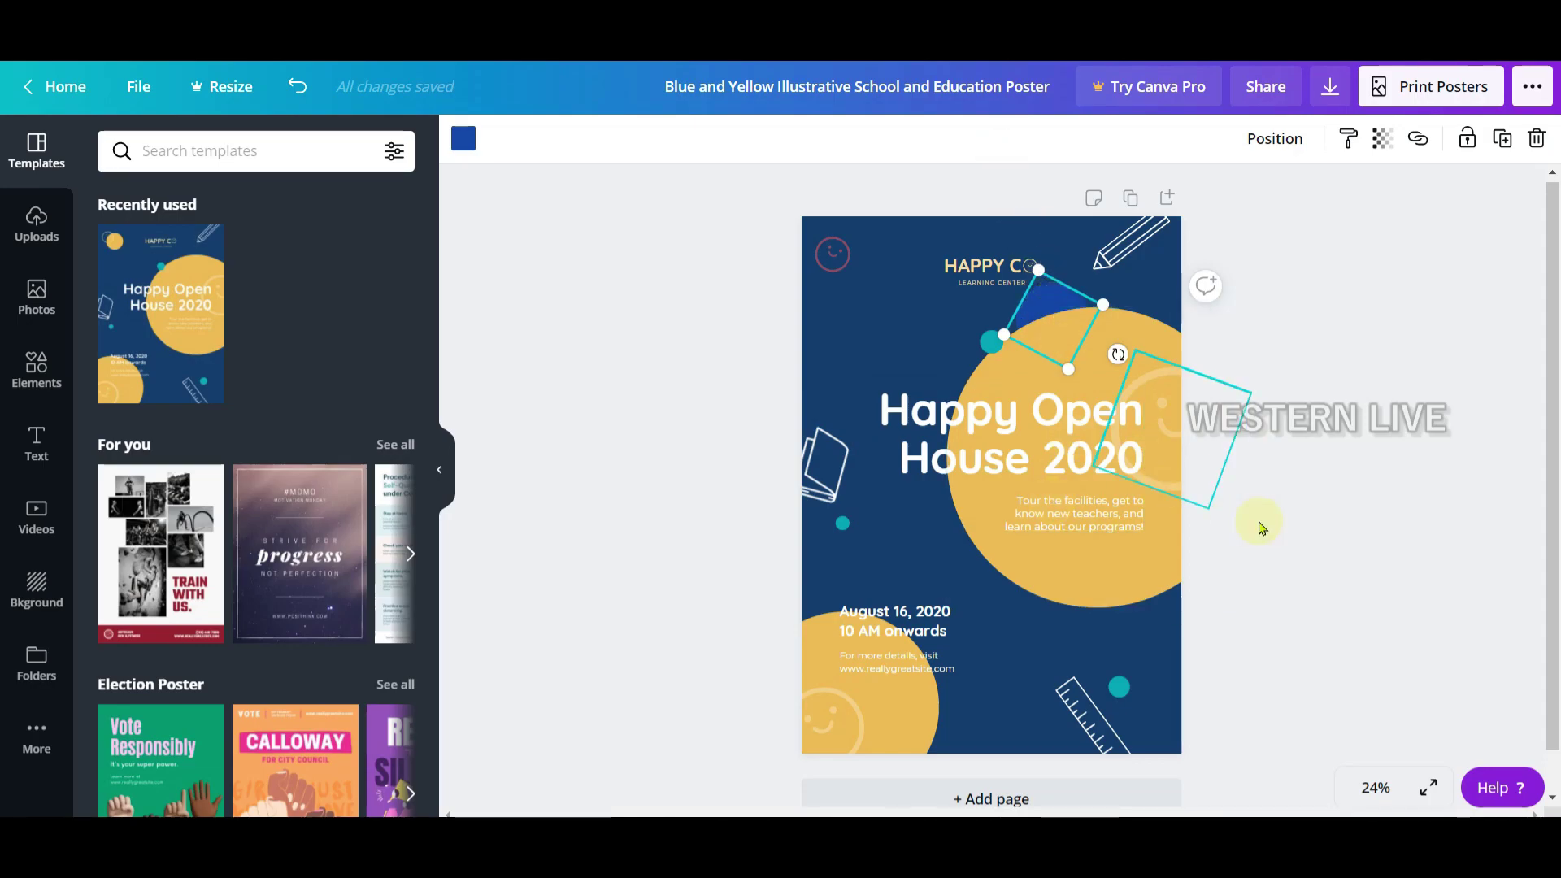
# Send the "Happy Open House 2020" text group backward twice, placing it behind the large yellow circle.
pyautogui.click(999, 446)
pyautogui.rightClick(986, 431)
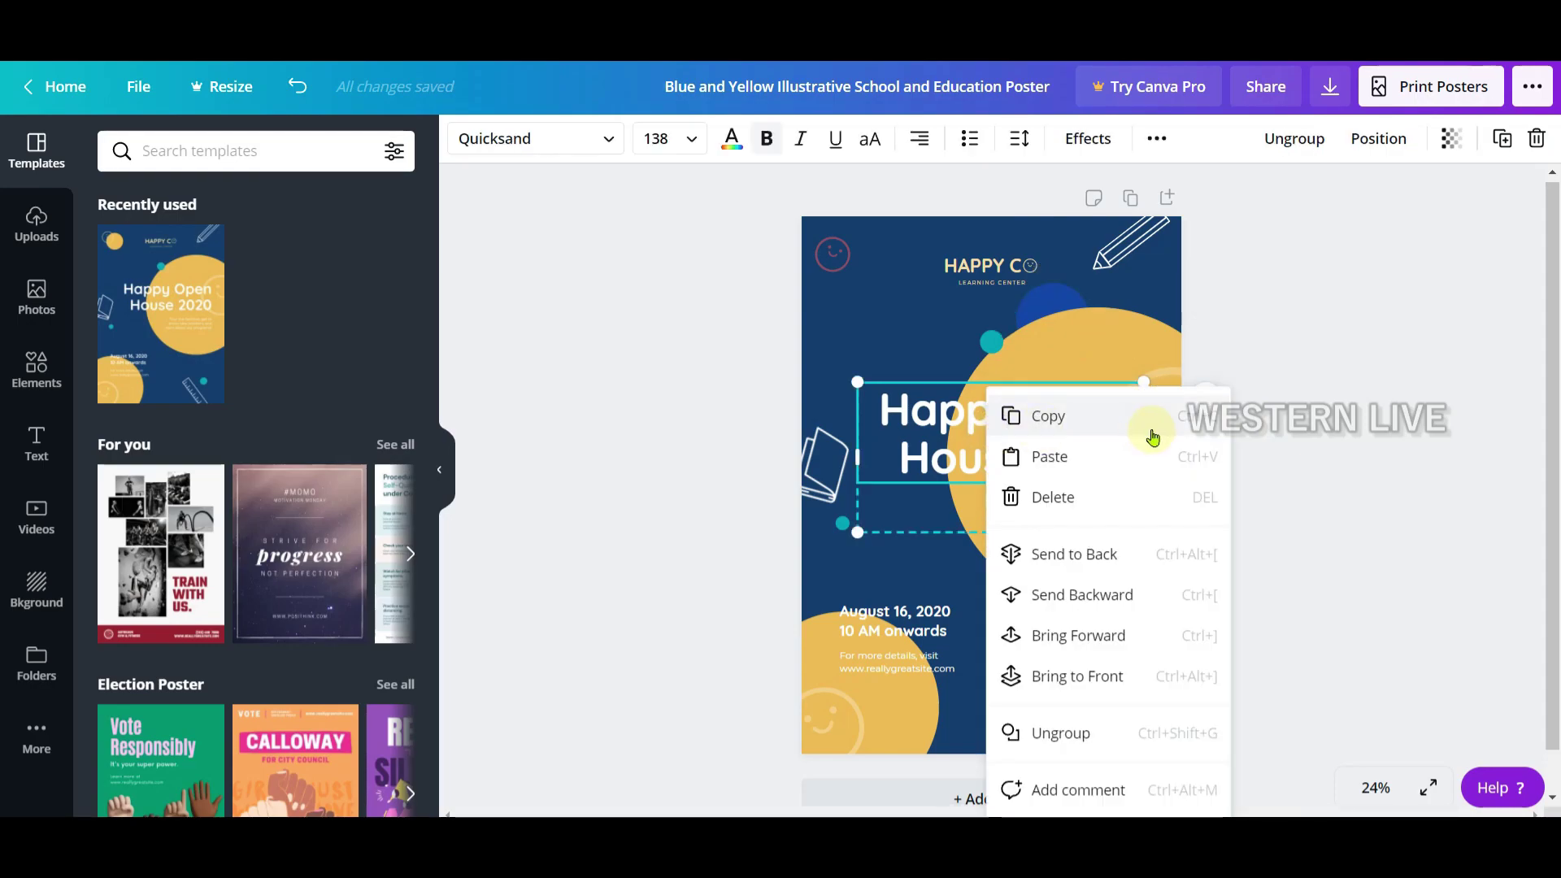
pyautogui.click(1161, 602)
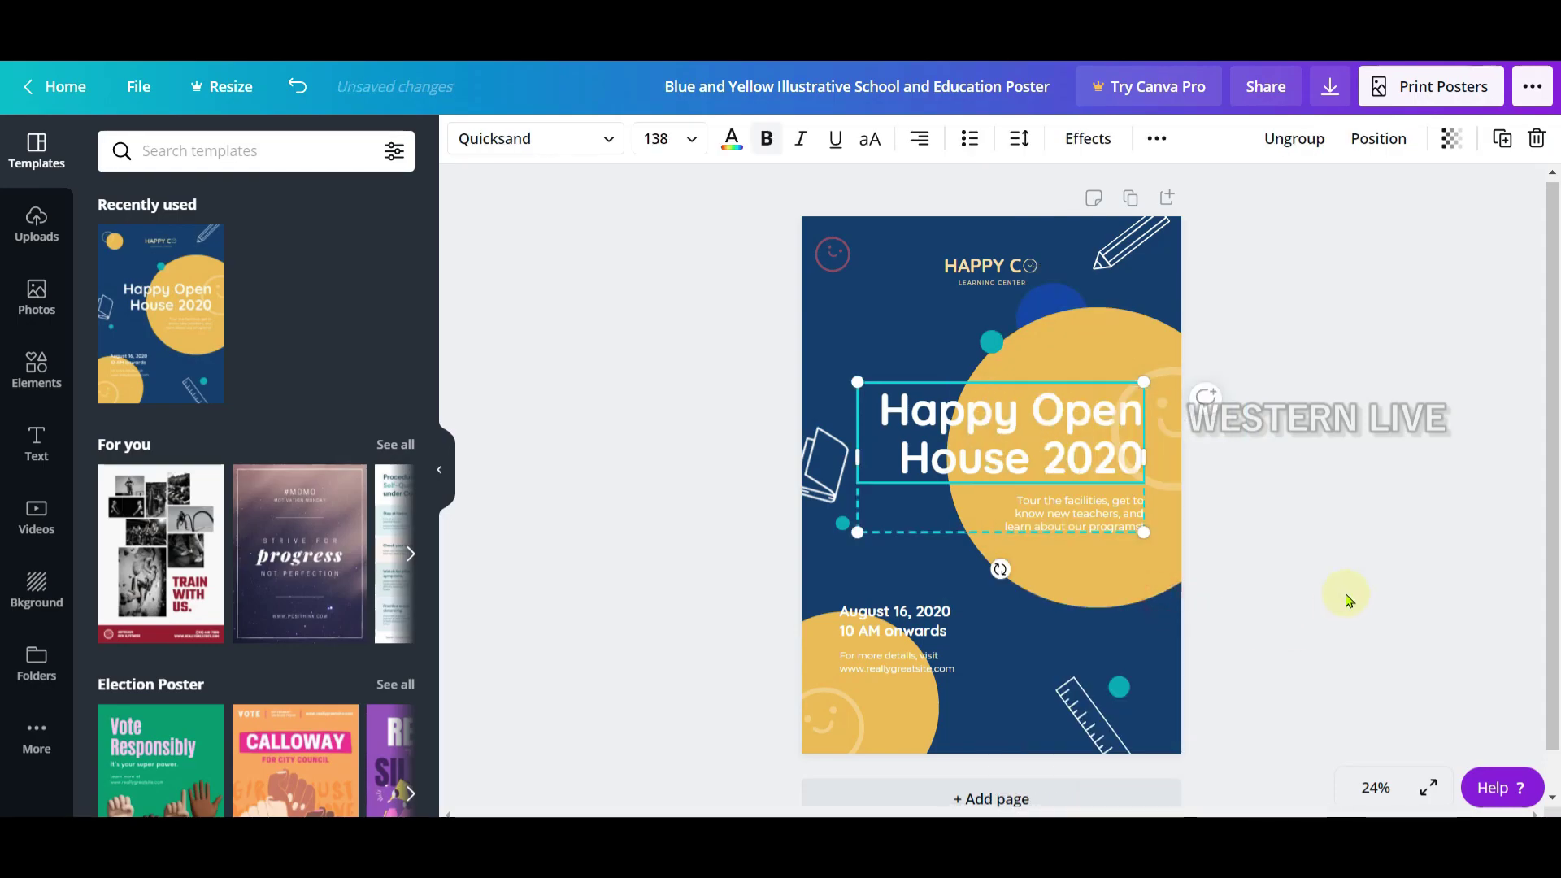
pyautogui.rightClick(999, 431)
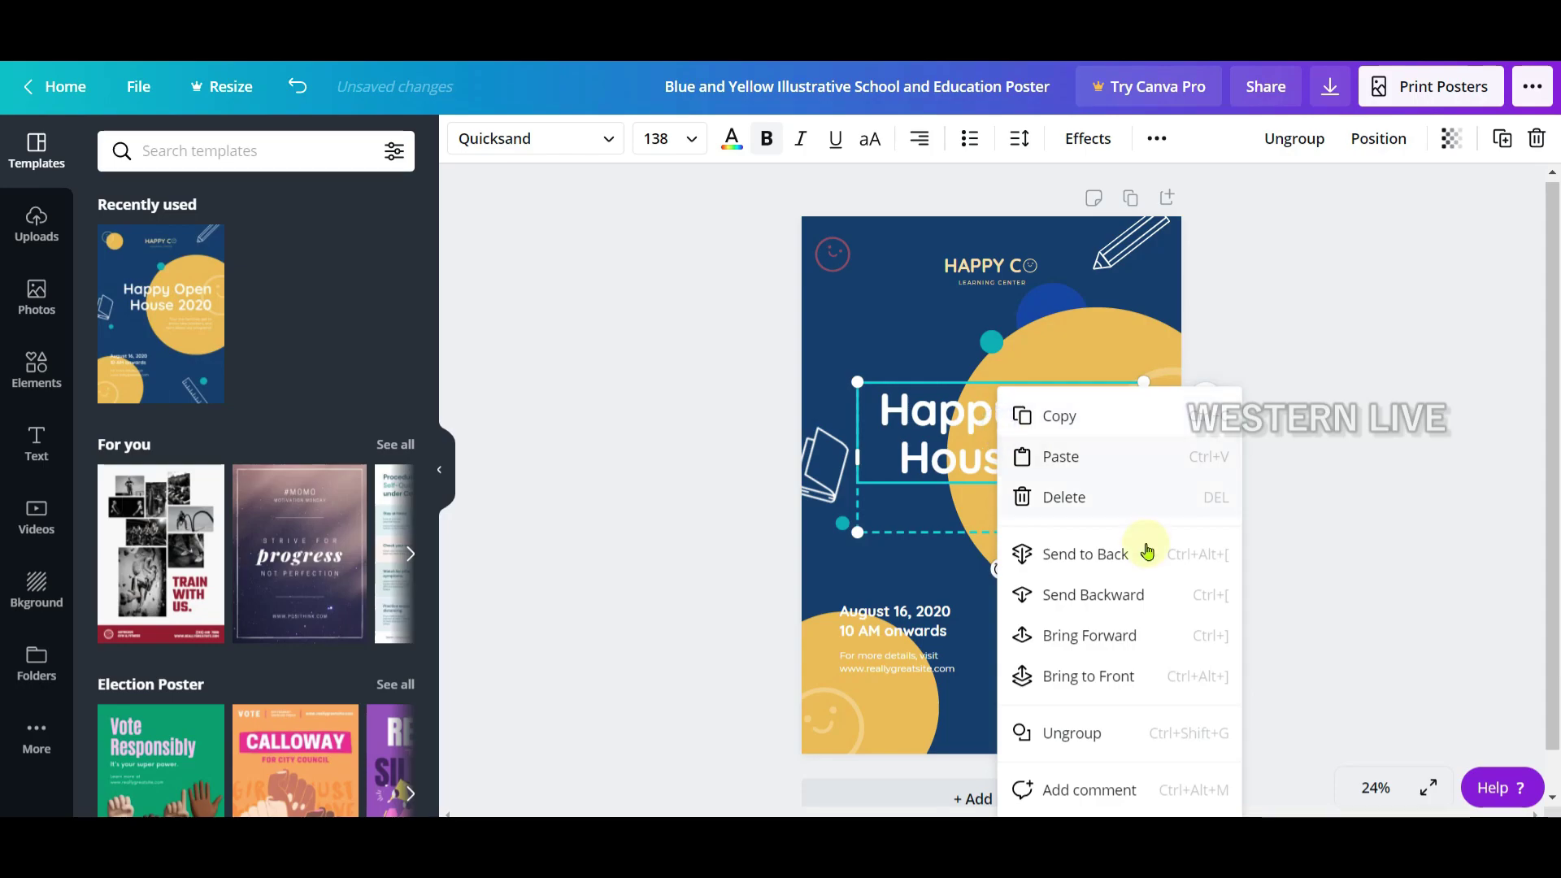
pyautogui.click(1139, 592)
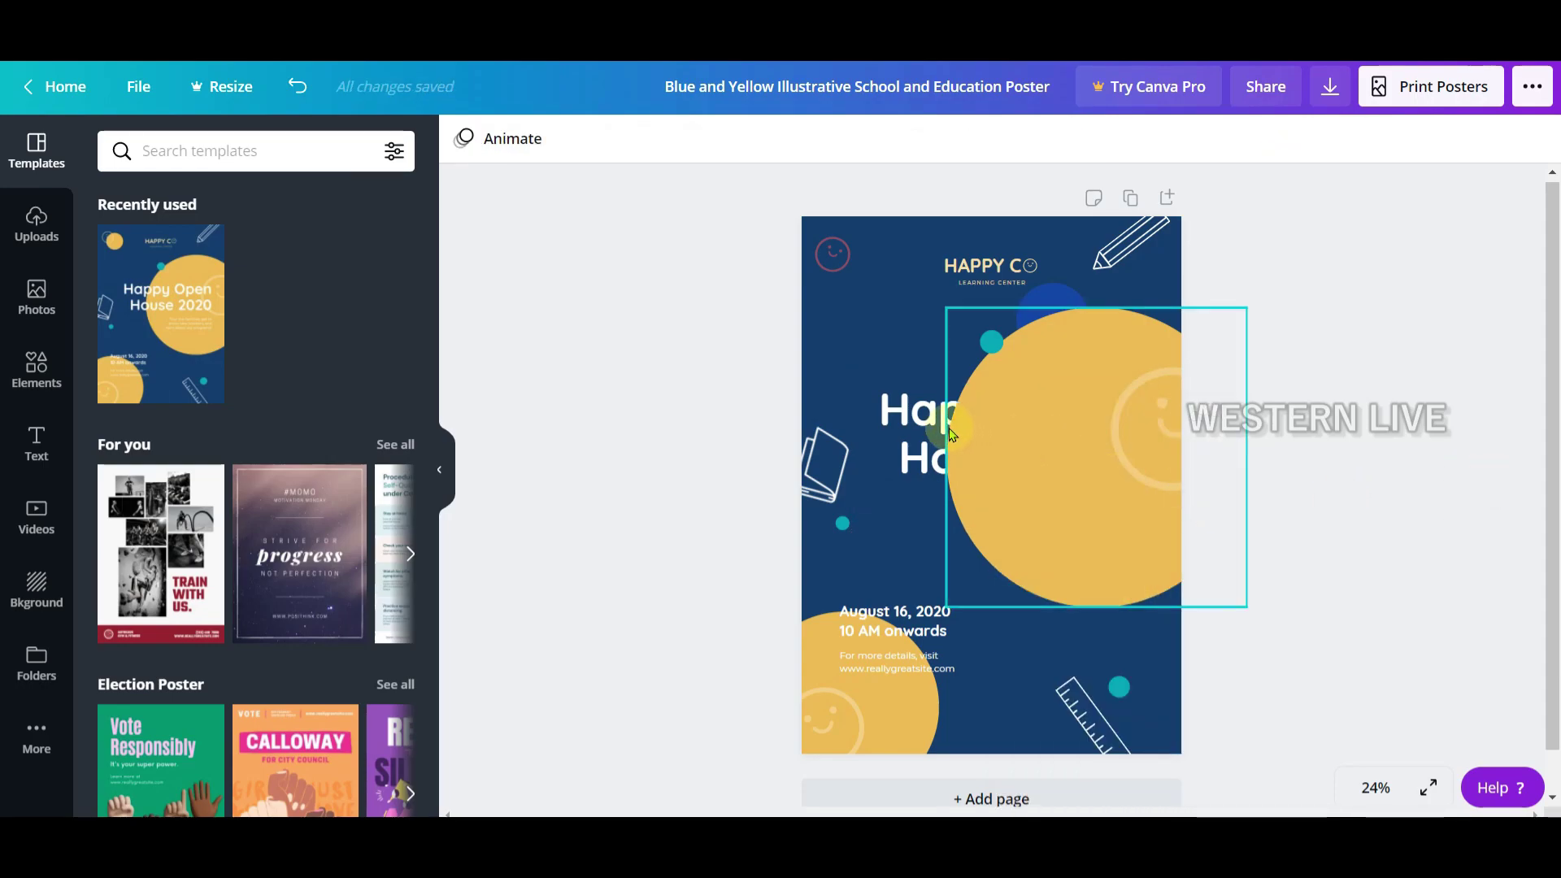
# Move the "Happy Open House 2020" text group slightly to the left on the poster.
pyautogui.rightClick(914, 433)
pyautogui.moveTo(900, 424)
pyautogui.mouseDown()
pyautogui.moveTo(842, 422)
pyautogui.moveTo(879, 424)
pyautogui.mouseUp()
pyautogui.click(1340, 490)
pyautogui.click(930, 429)
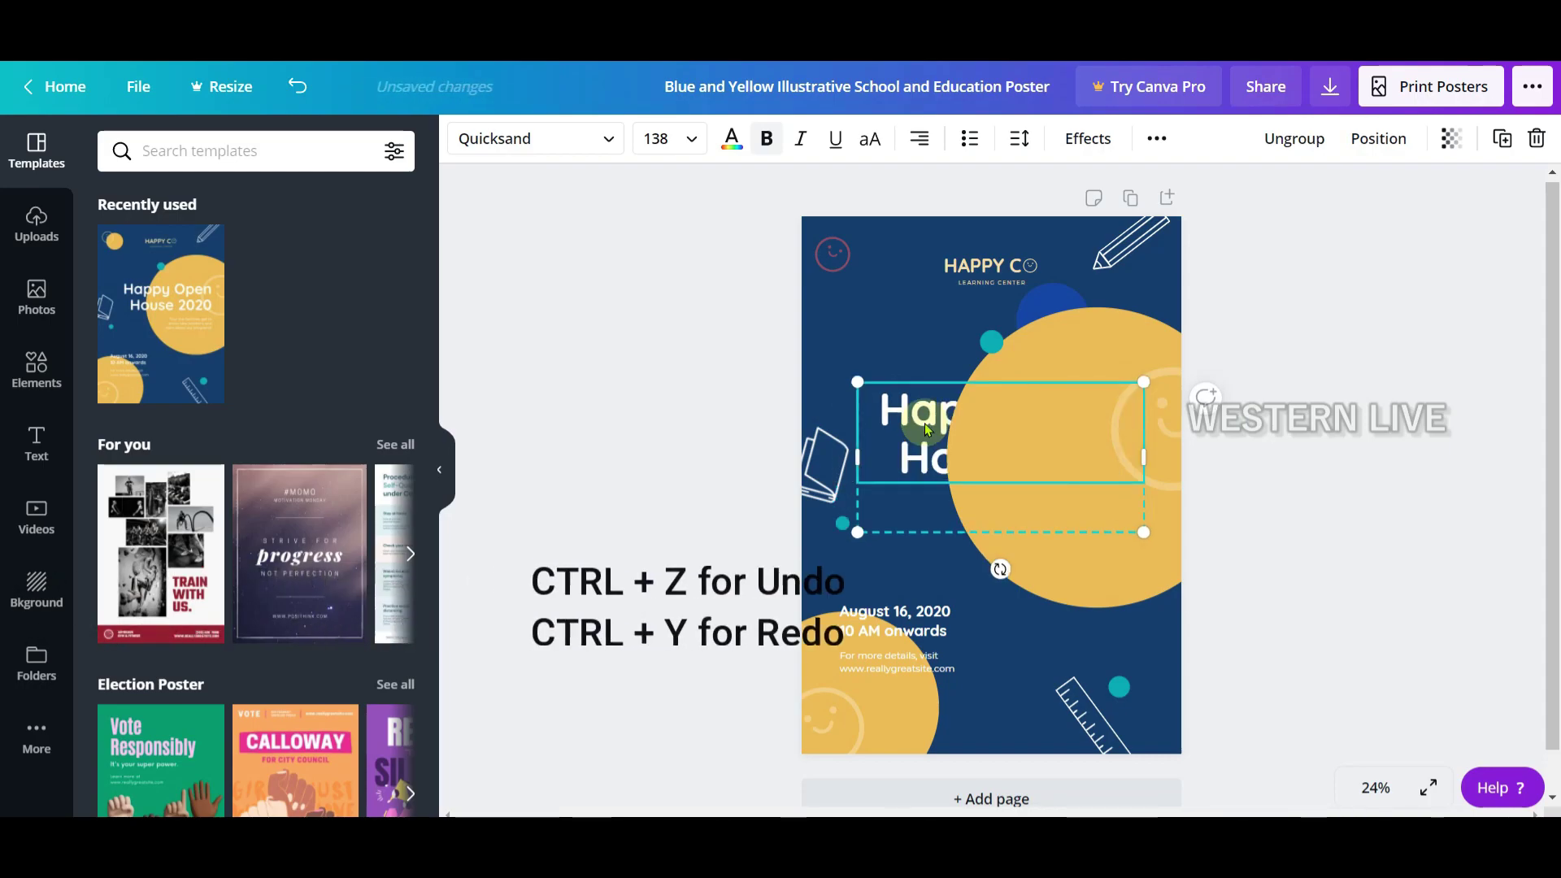
# Undo the last layering change of the "Happy Open House 2020" text group and redo it.
pyautogui.hotkey('ctrl', 'z')
pyautogui.click(1352, 507)
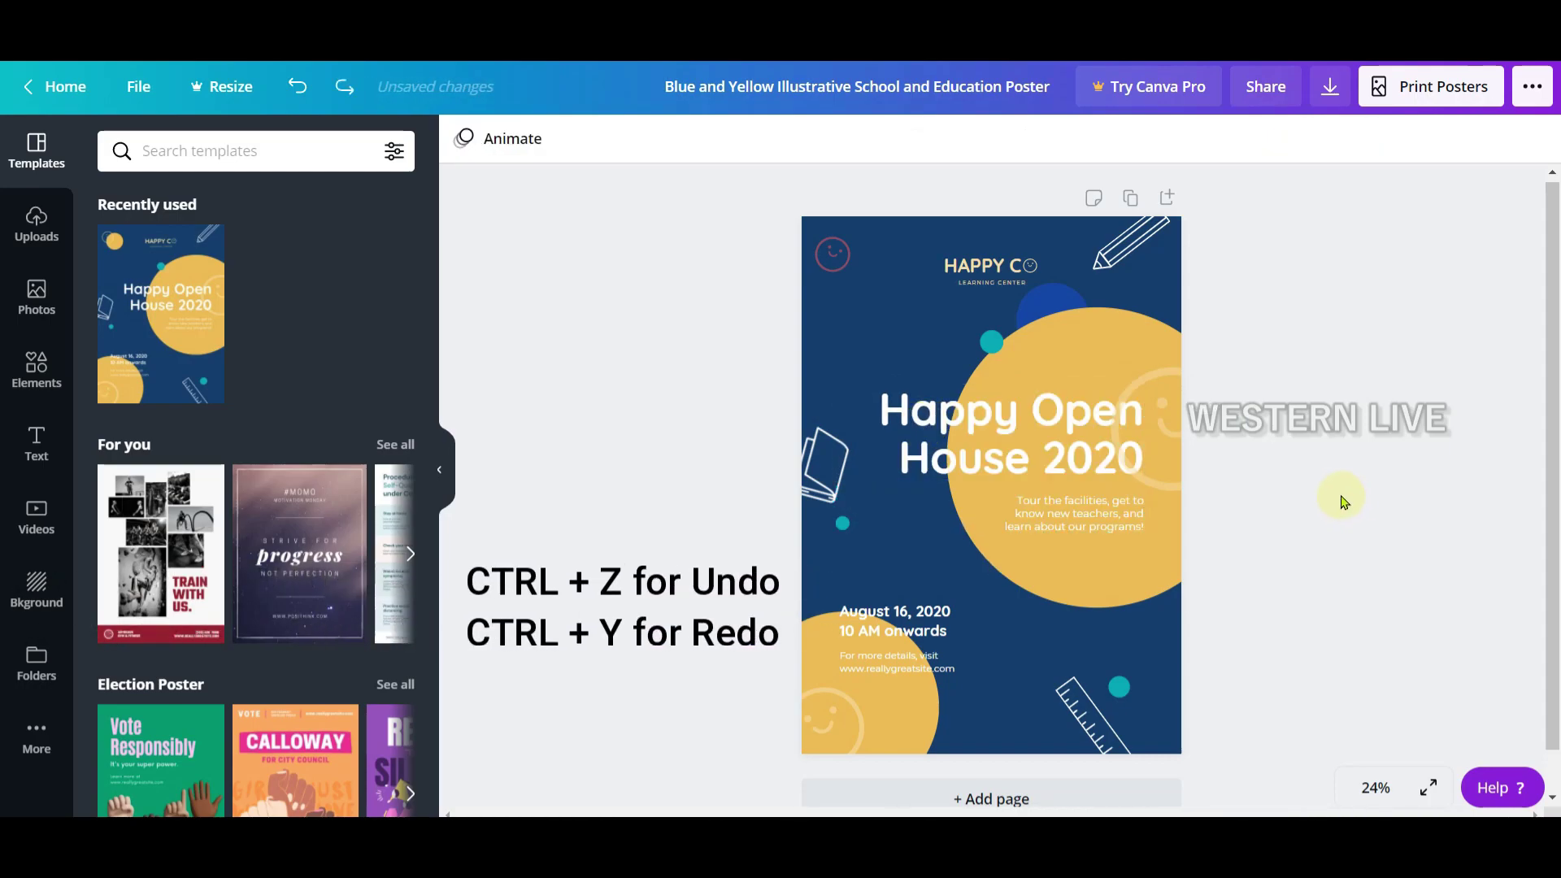
pyautogui.hotkey('ctrl', 'y')
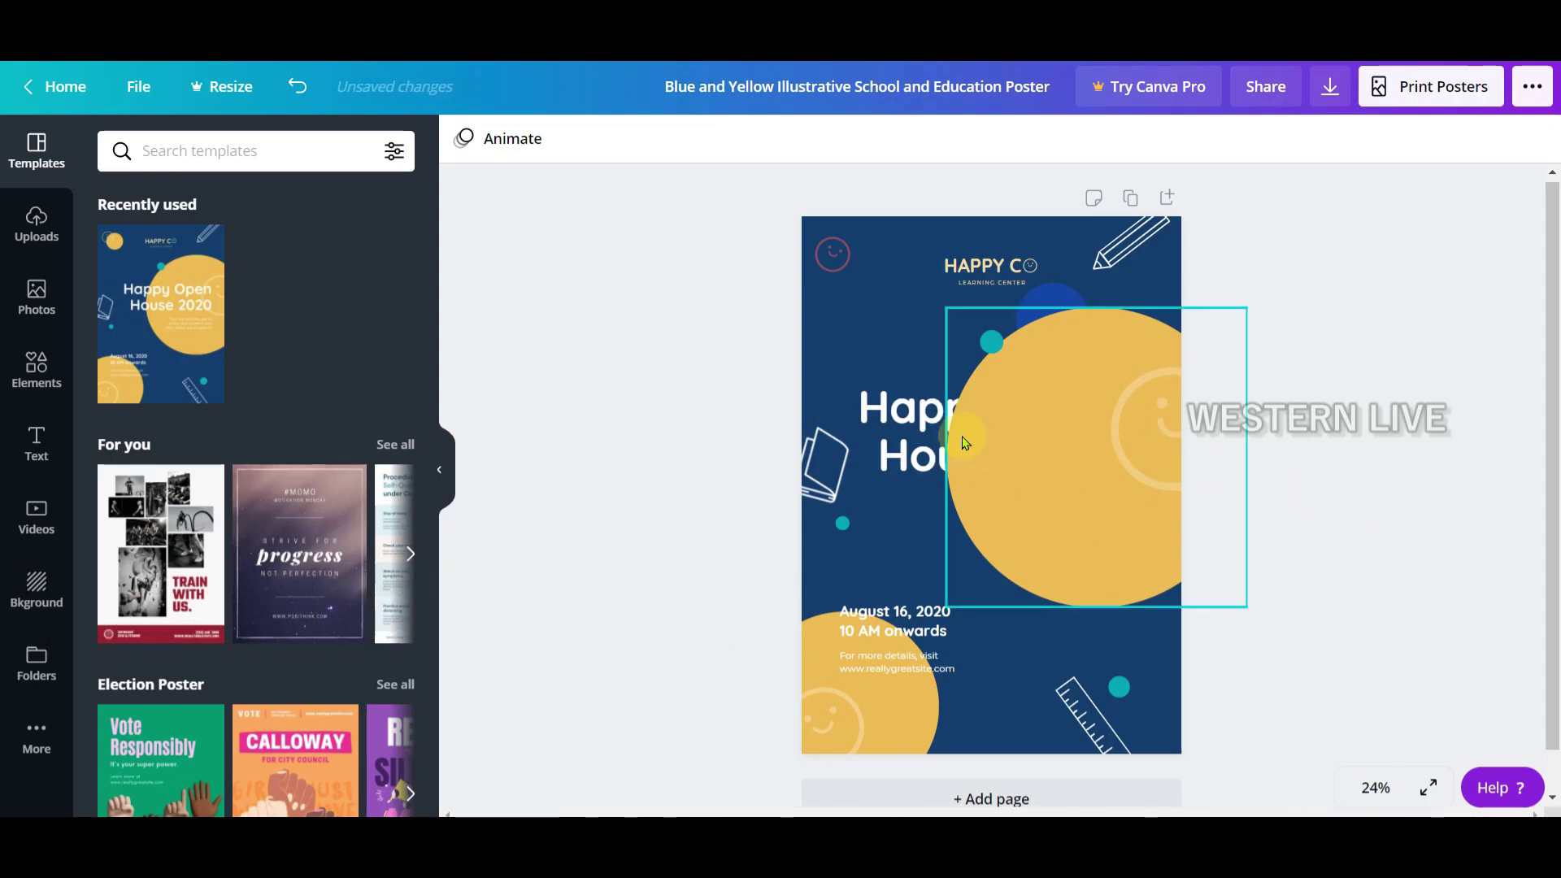
# Bring the "Happy Open House 2020" text group forward in front of the large yellow circle and shift it slightly down and left.
pyautogui.click(964, 442)
pyautogui.rightClick(967, 444)
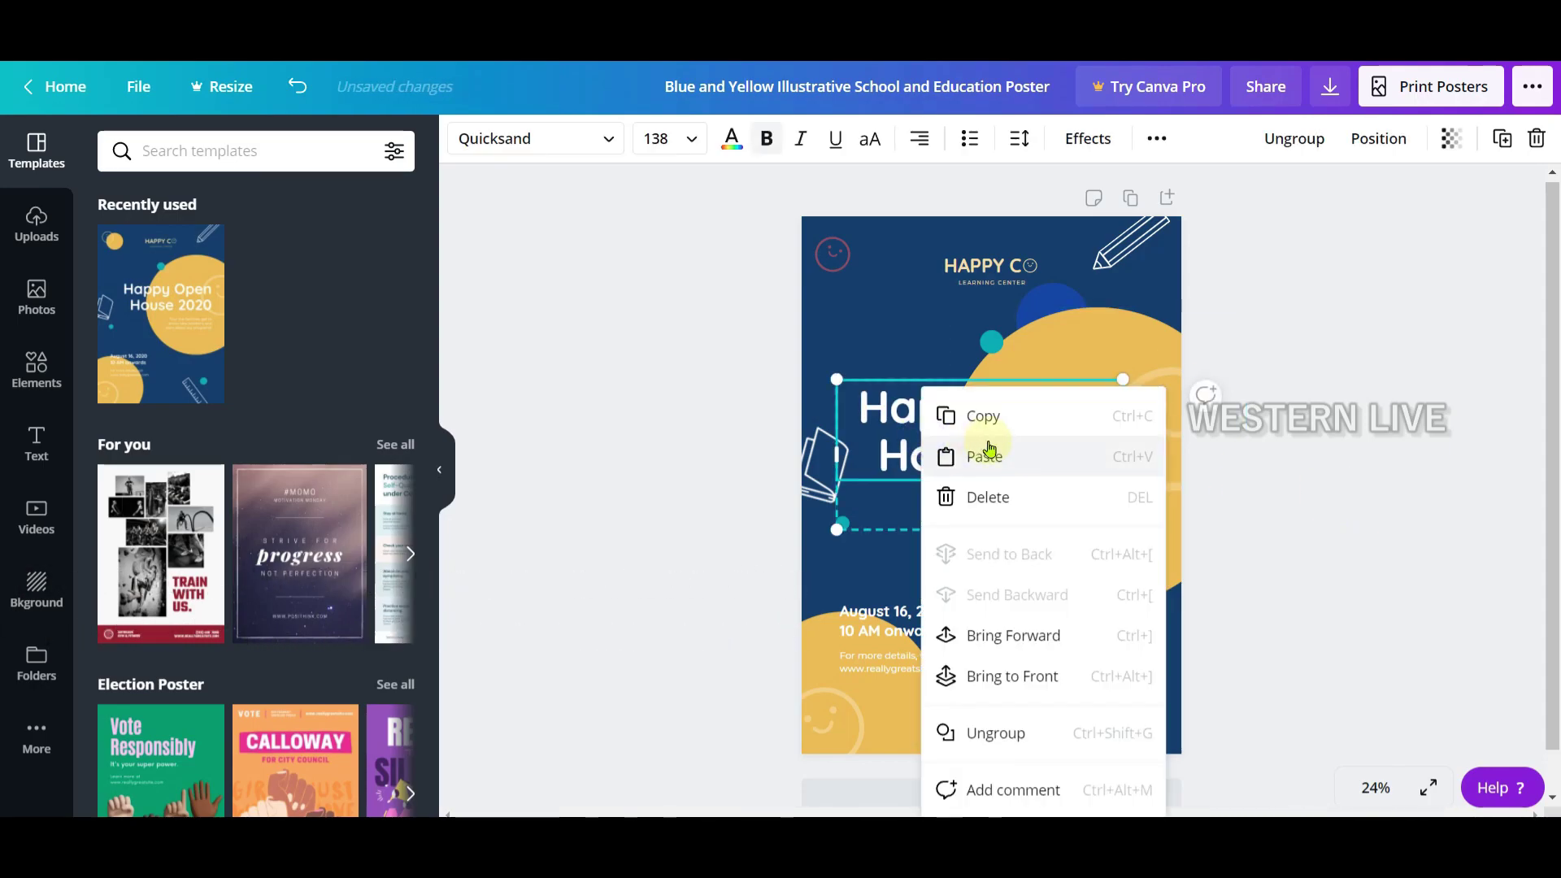
pyautogui.click(1073, 639)
pyautogui.click(1348, 523)
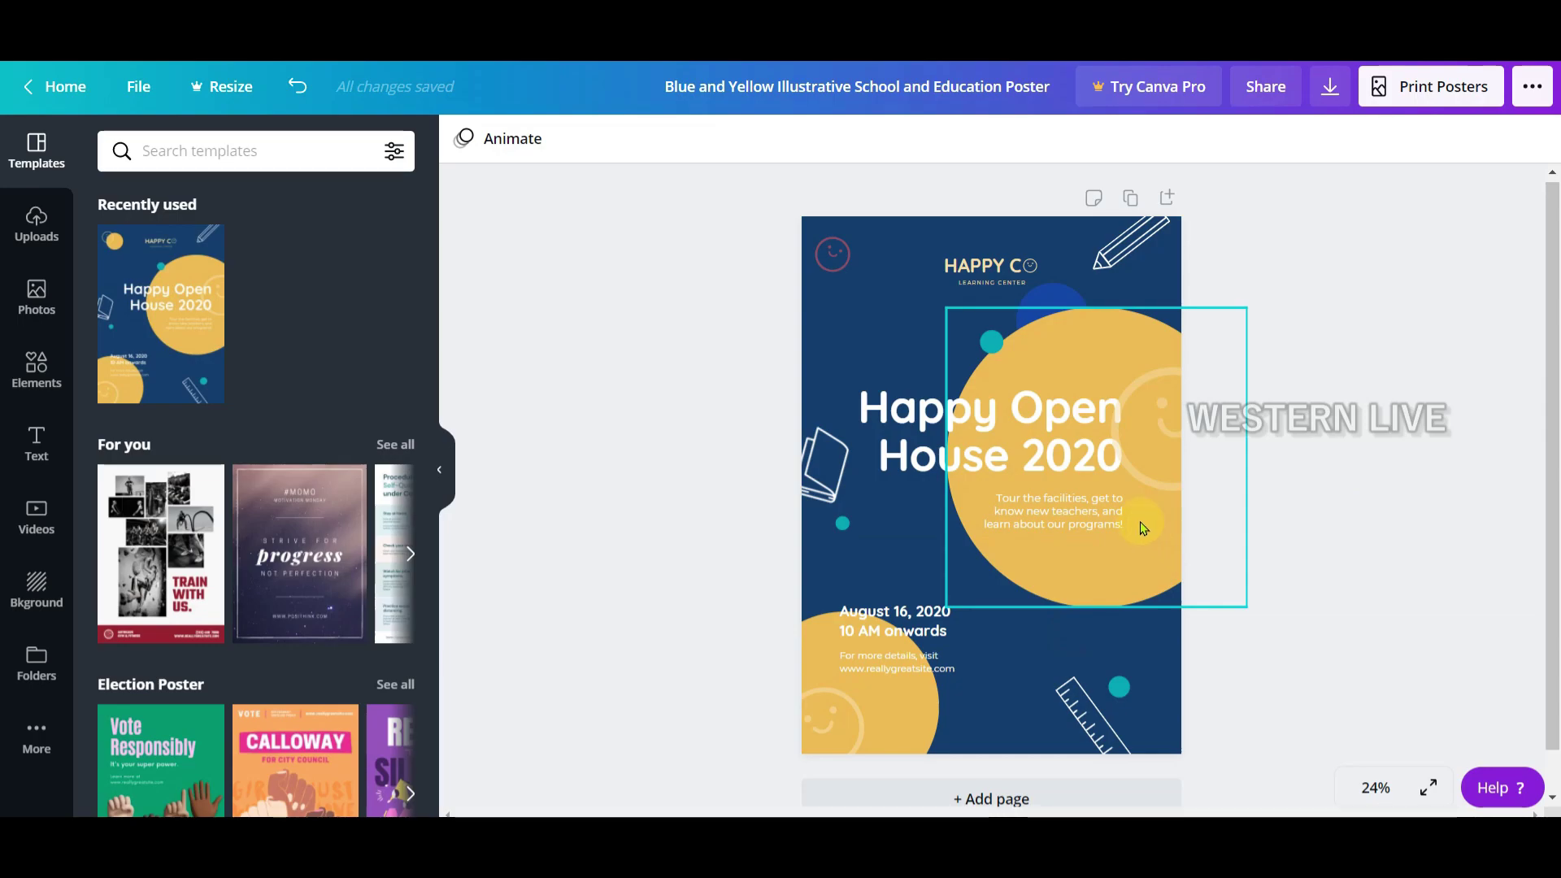
pyautogui.moveTo(1077, 473)
pyautogui.mouseDown()
pyautogui.moveTo(1050, 482)
pyautogui.moveTo(1063, 491)
pyautogui.mouseUp()
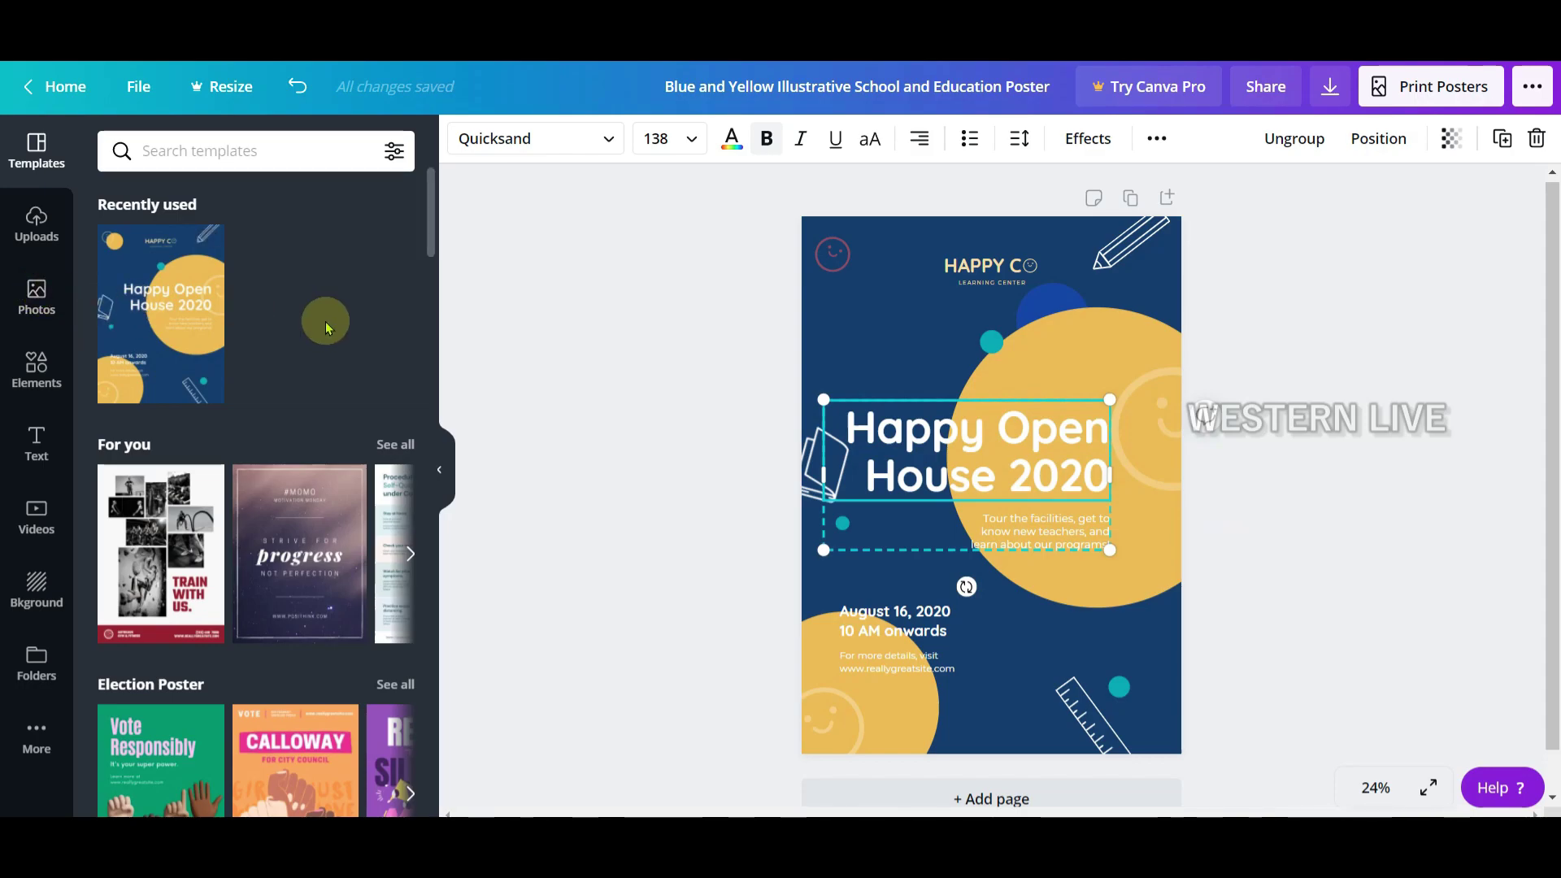
# Add the autumn oak leaves photo from the trending photos to the poster, placing it over the heading.
pyautogui.click(37, 305)
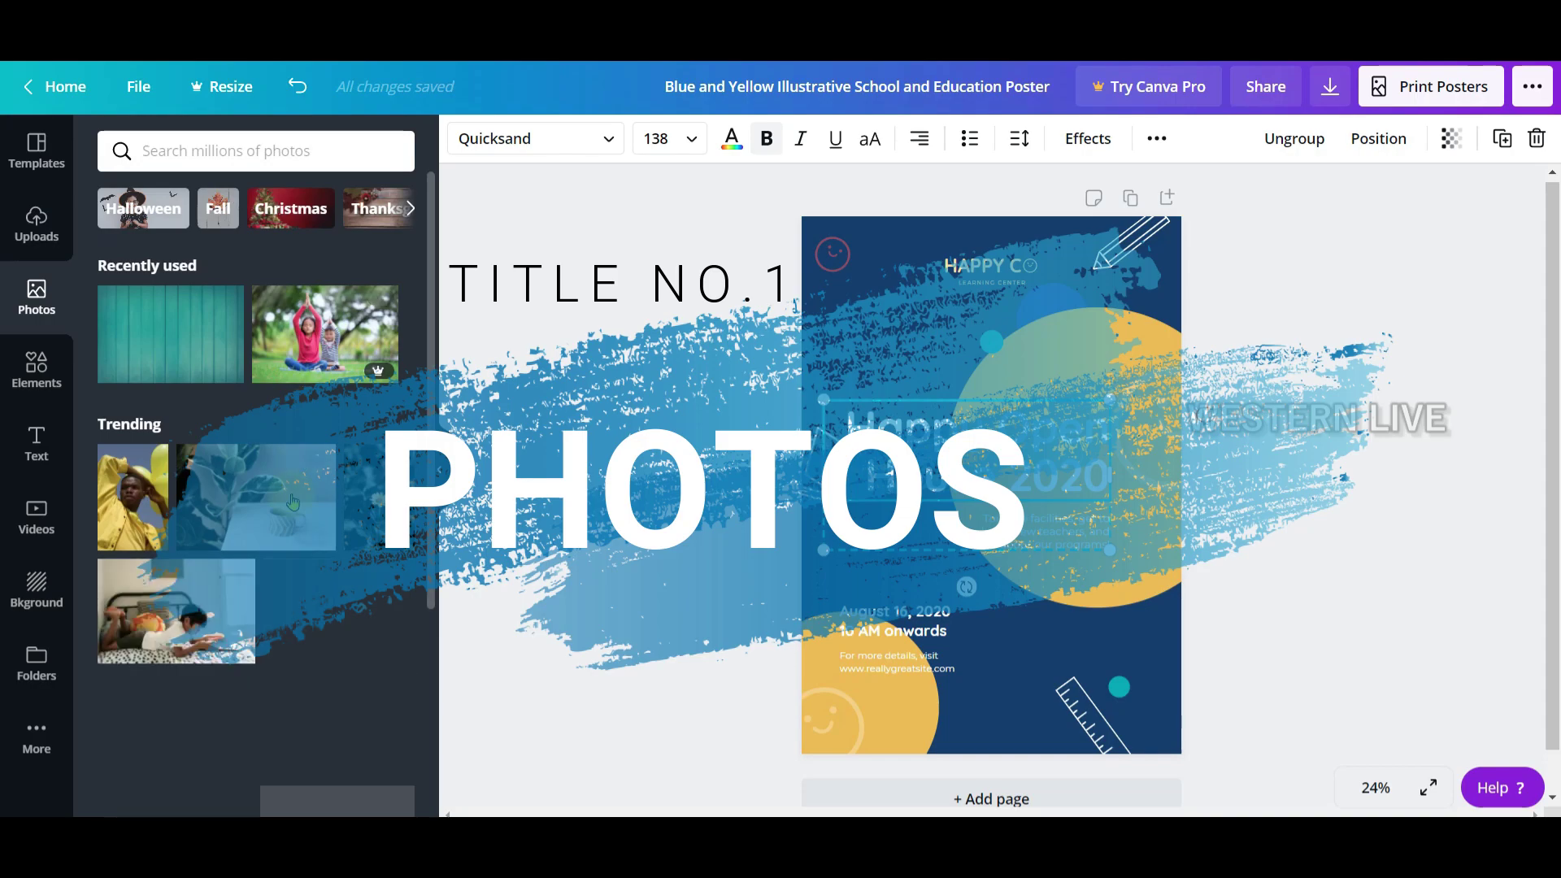
pyautogui.scroll(-4, 252, 664)
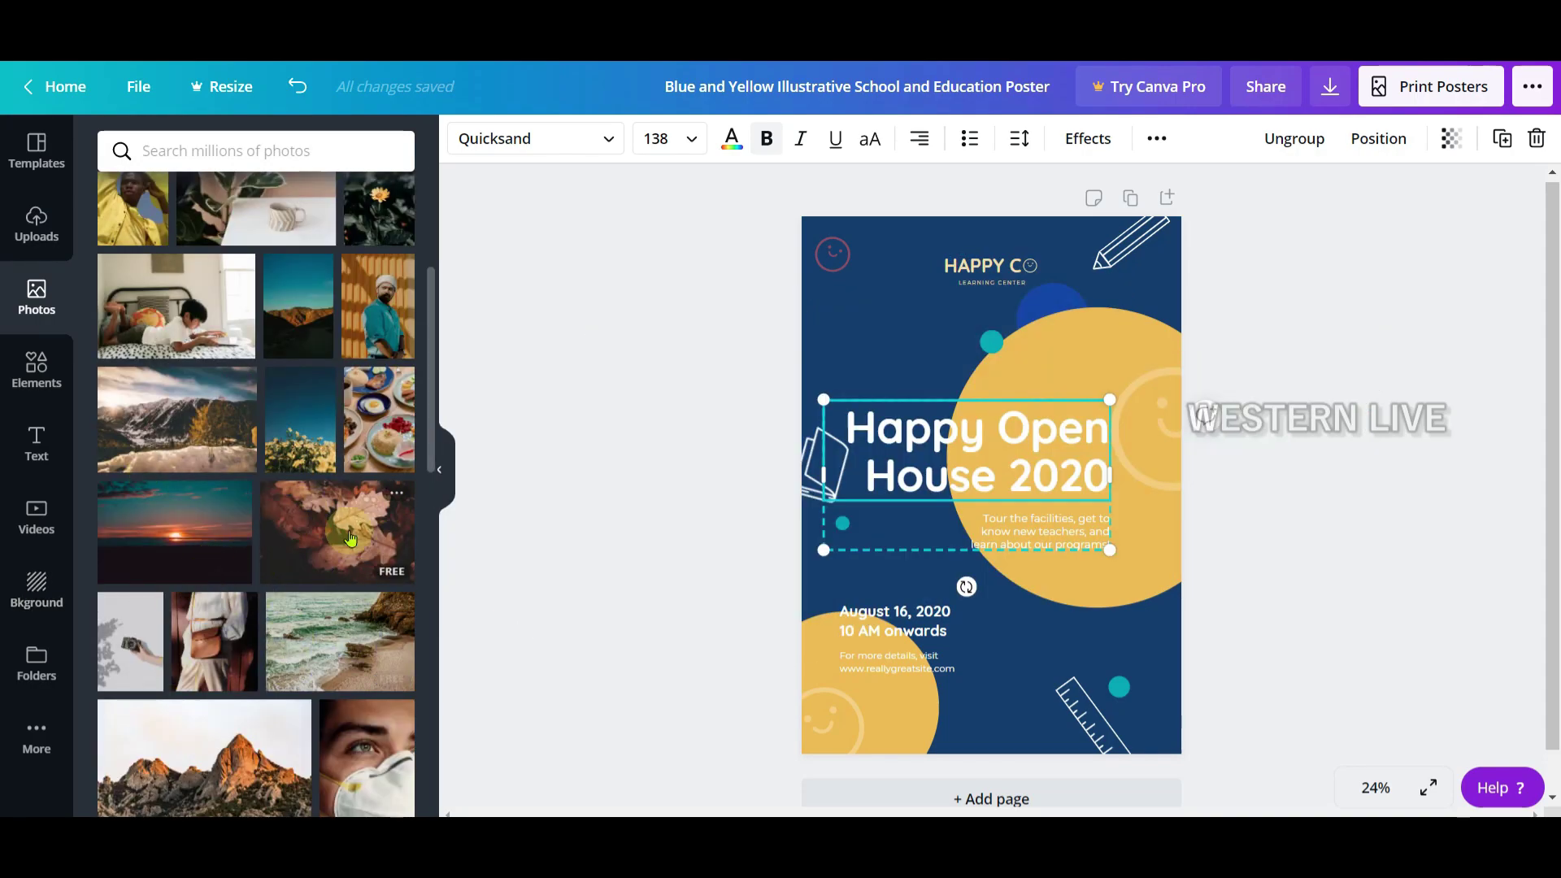
pyautogui.moveTo(329, 522); pyautogui.dragTo(908, 350)
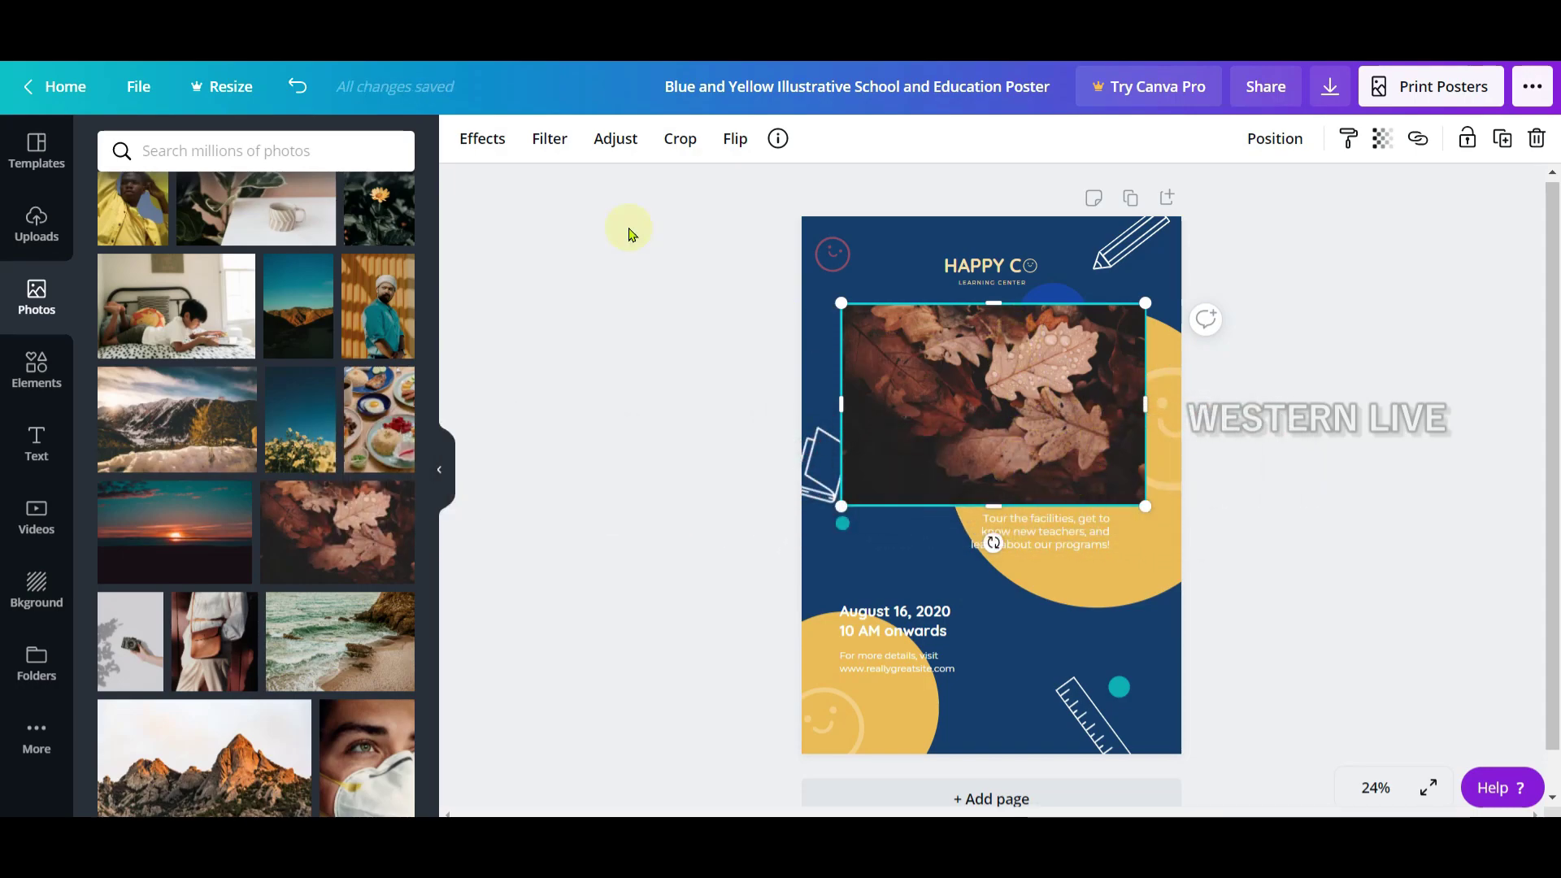
# Try the Cherry, Fuchsia, Pop, Violet, Sea Blue and Sea Green duotone effects on the leaves photo.
pyautogui.click(492, 154)
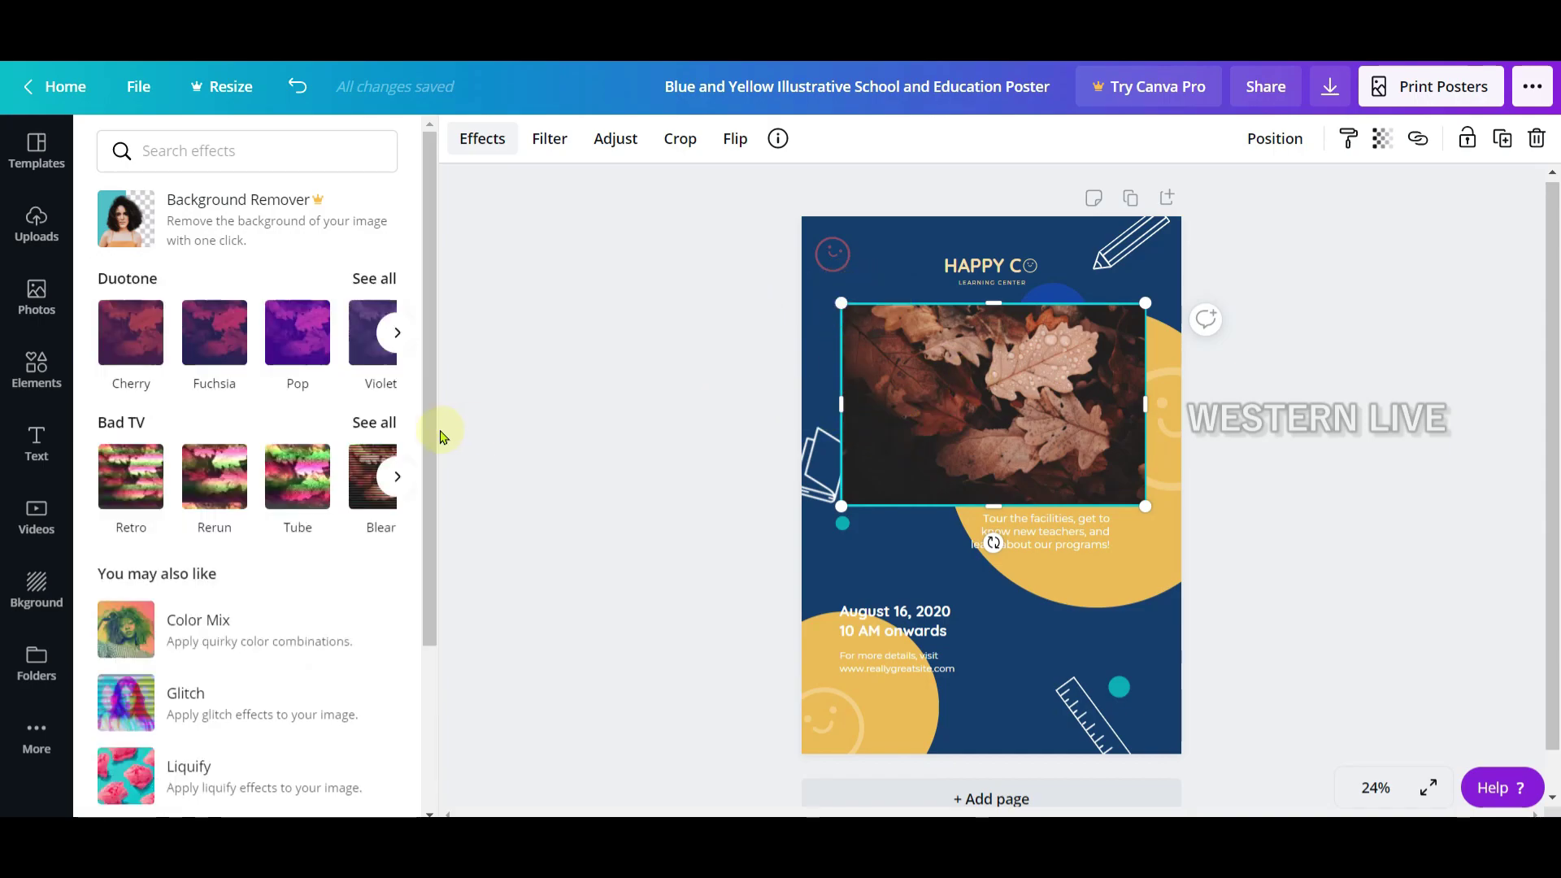
pyautogui.click(131, 345)
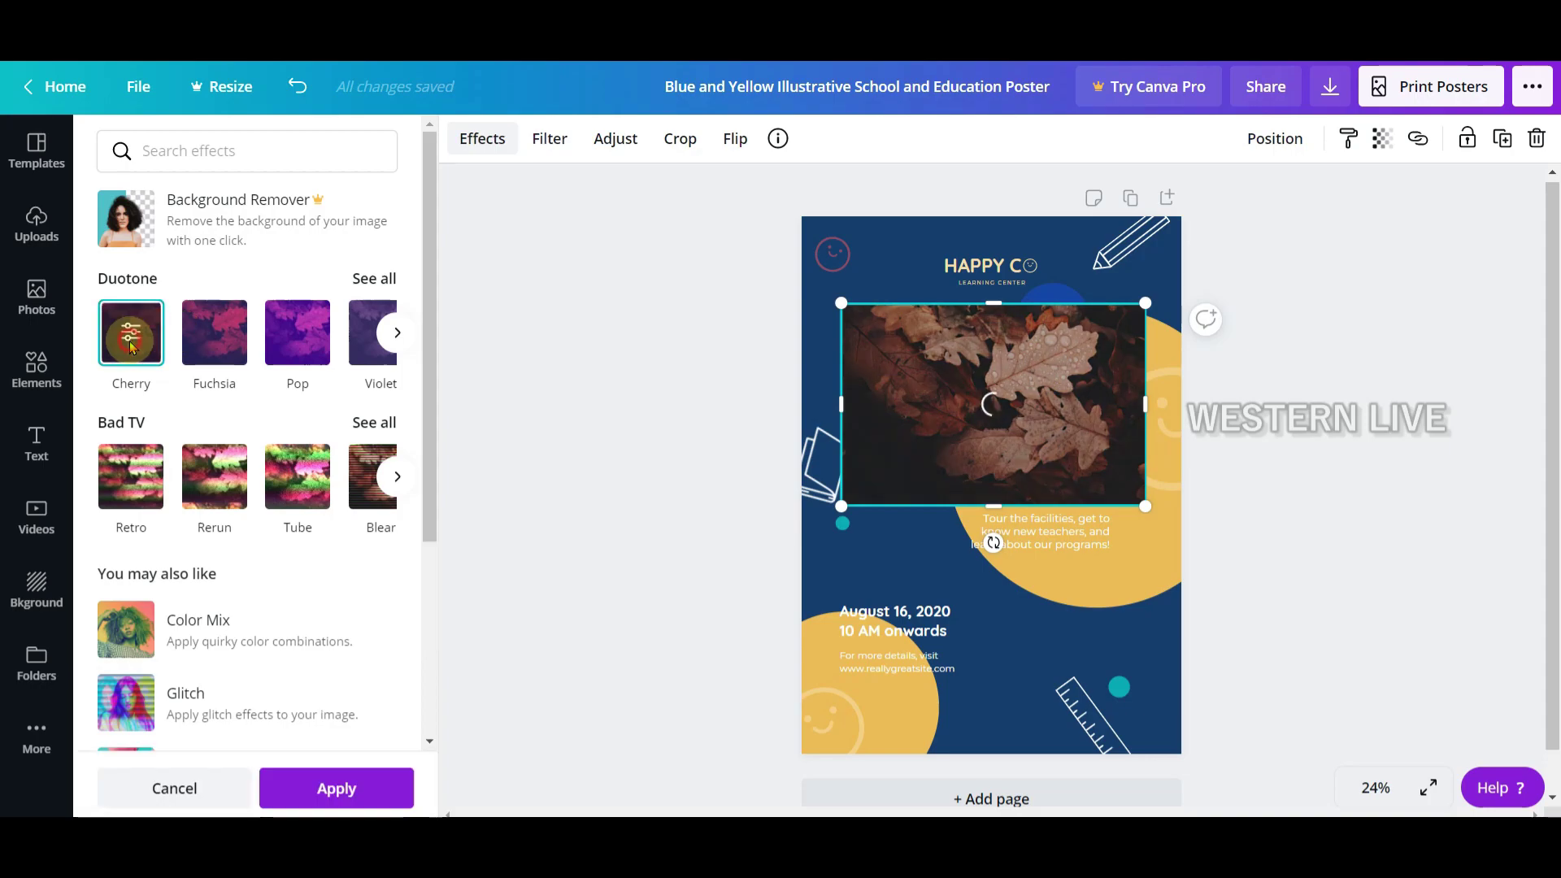
pyautogui.click(213, 358)
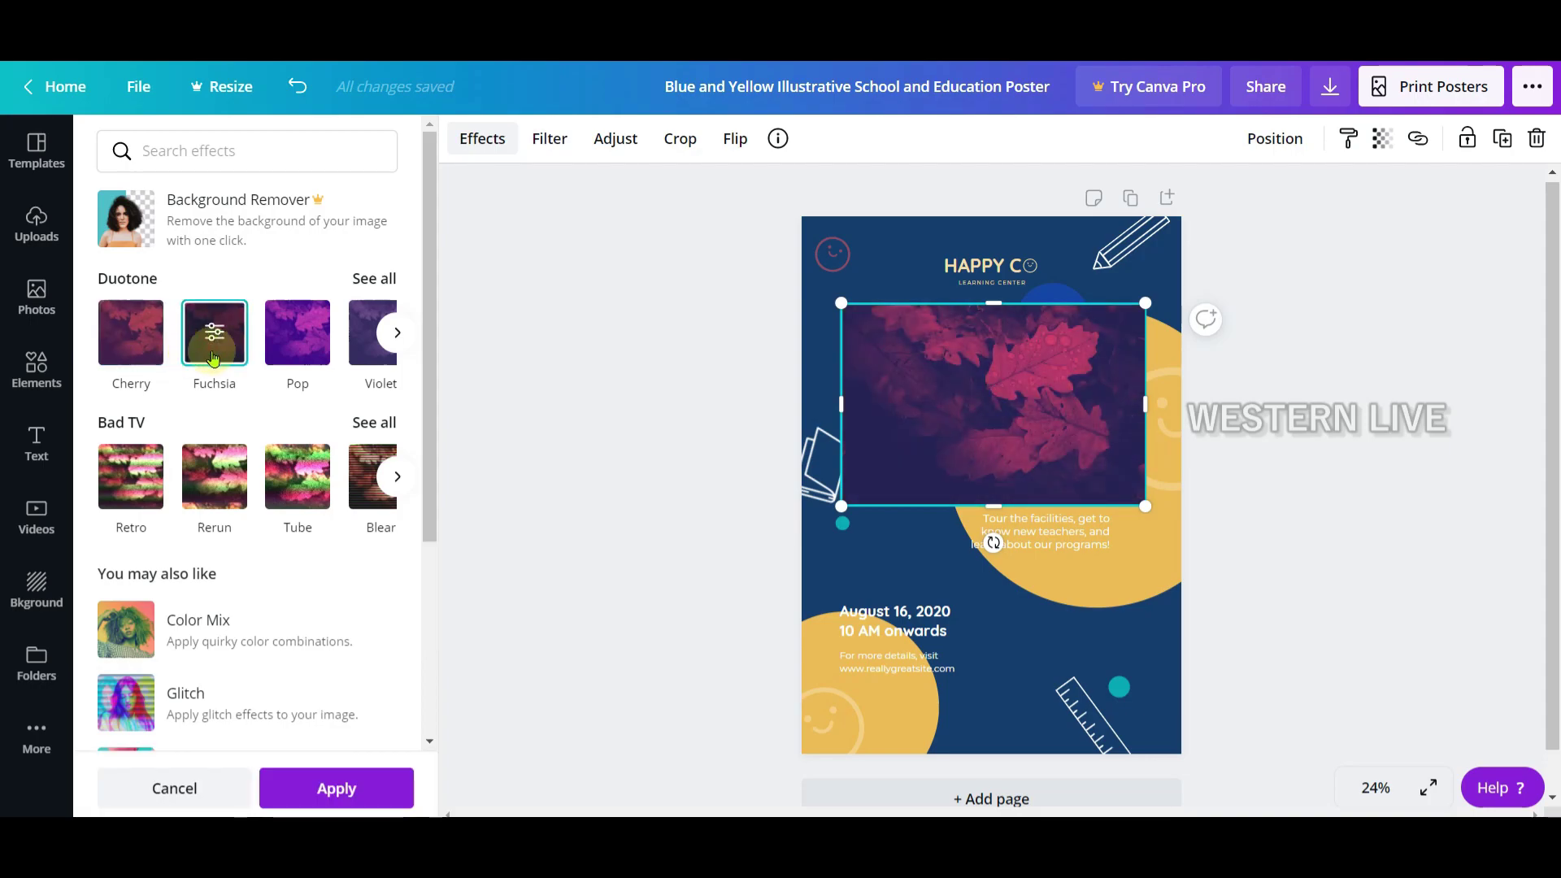
pyautogui.click(298, 345)
pyautogui.click(360, 337)
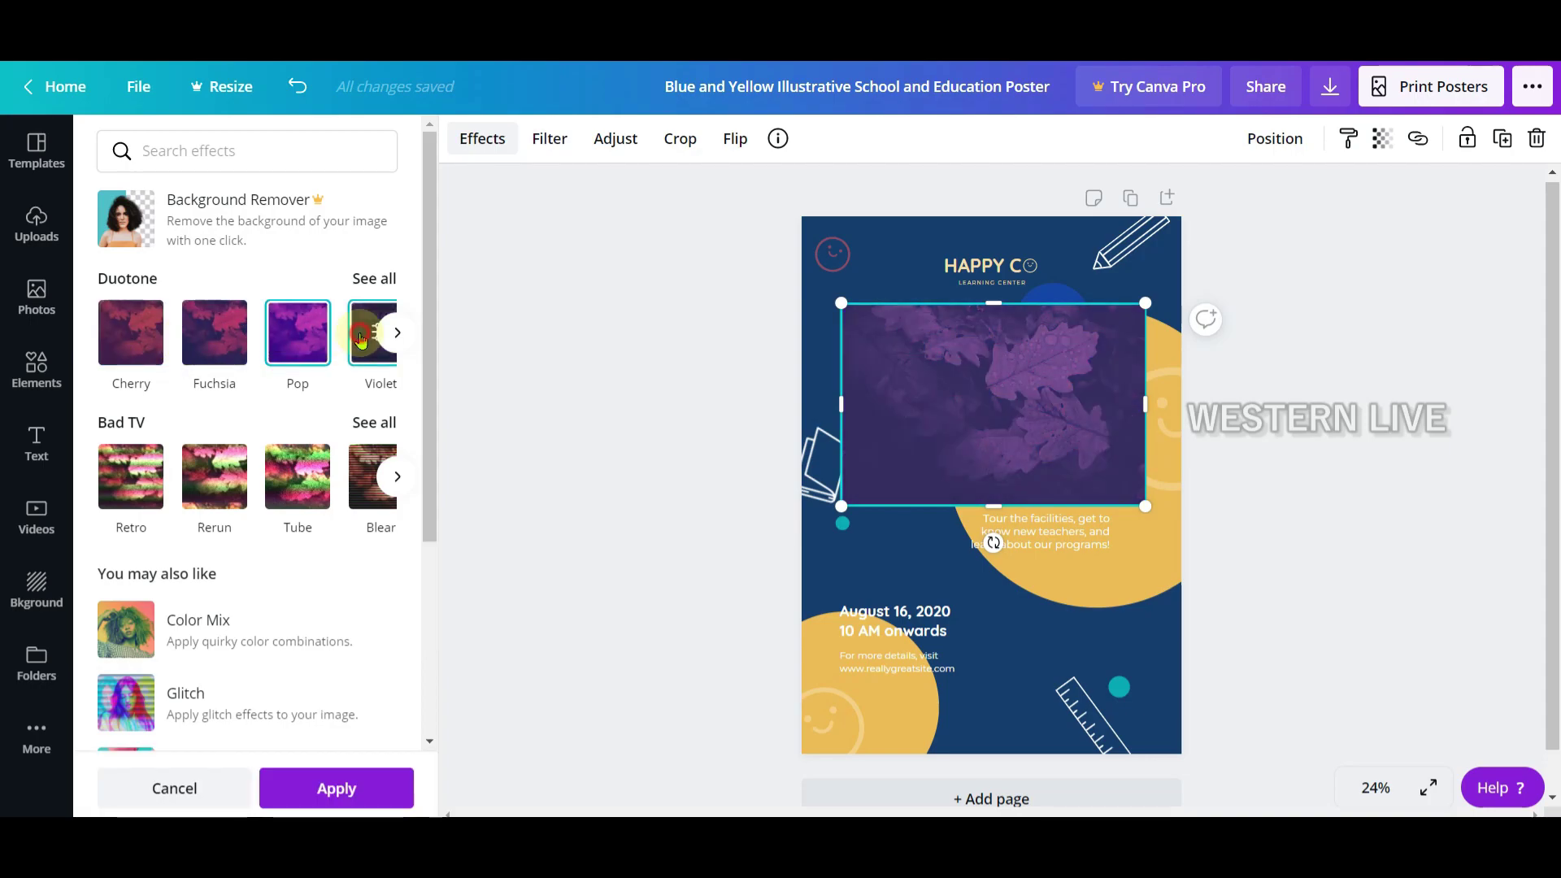
pyautogui.click(397, 332)
pyautogui.click(214, 335)
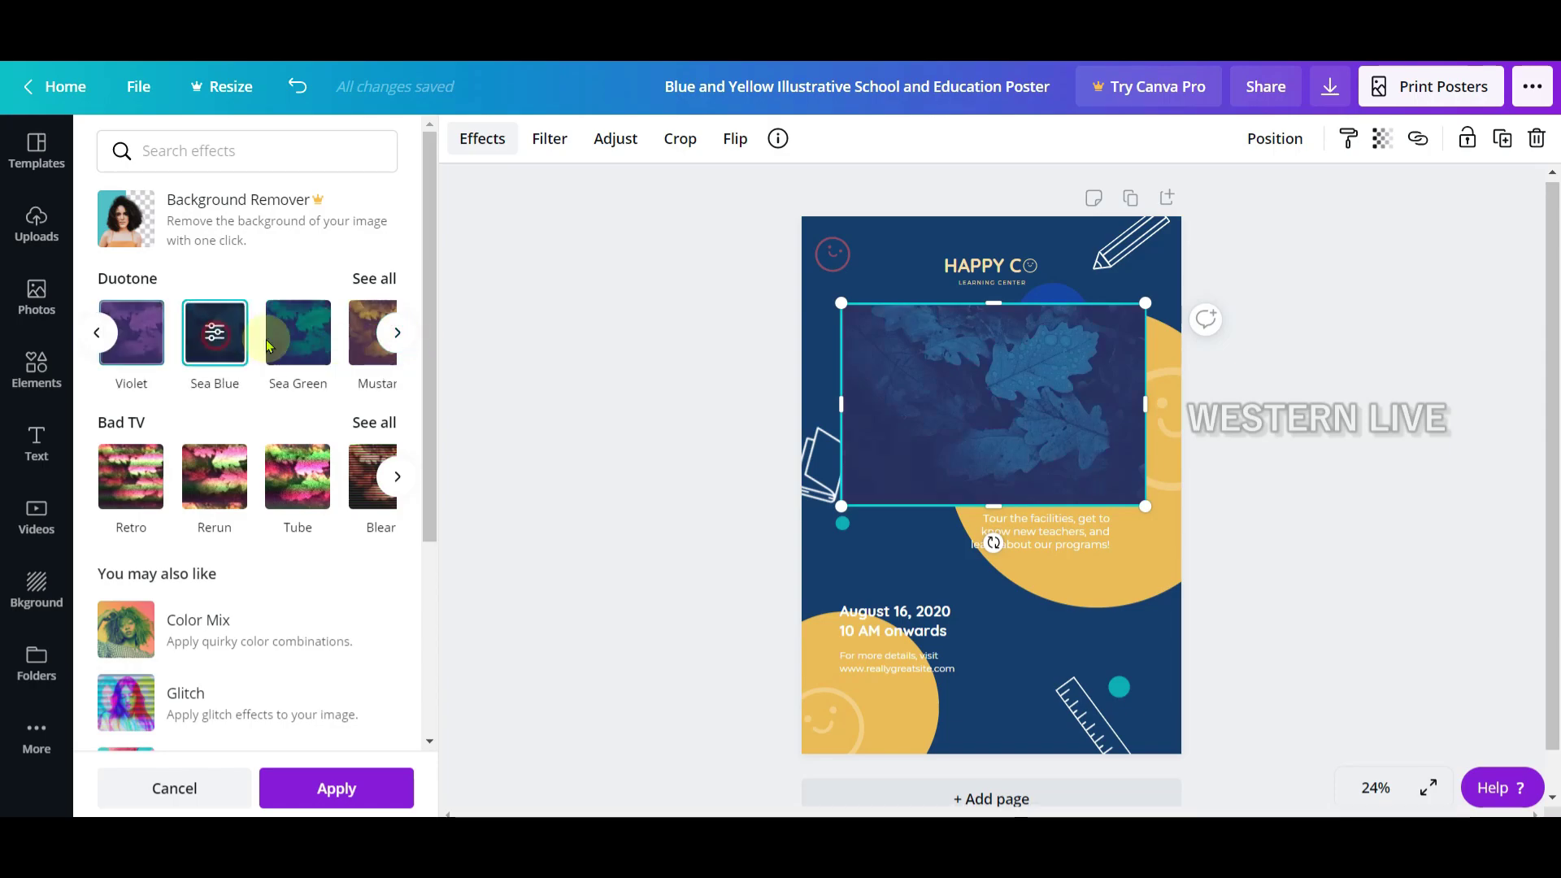
pyautogui.click(293, 348)
# Give the leaves photo the Mustard duotone effect after comparing it with Sea Green, and move the photo slightly down.
pyautogui.click(363, 338)
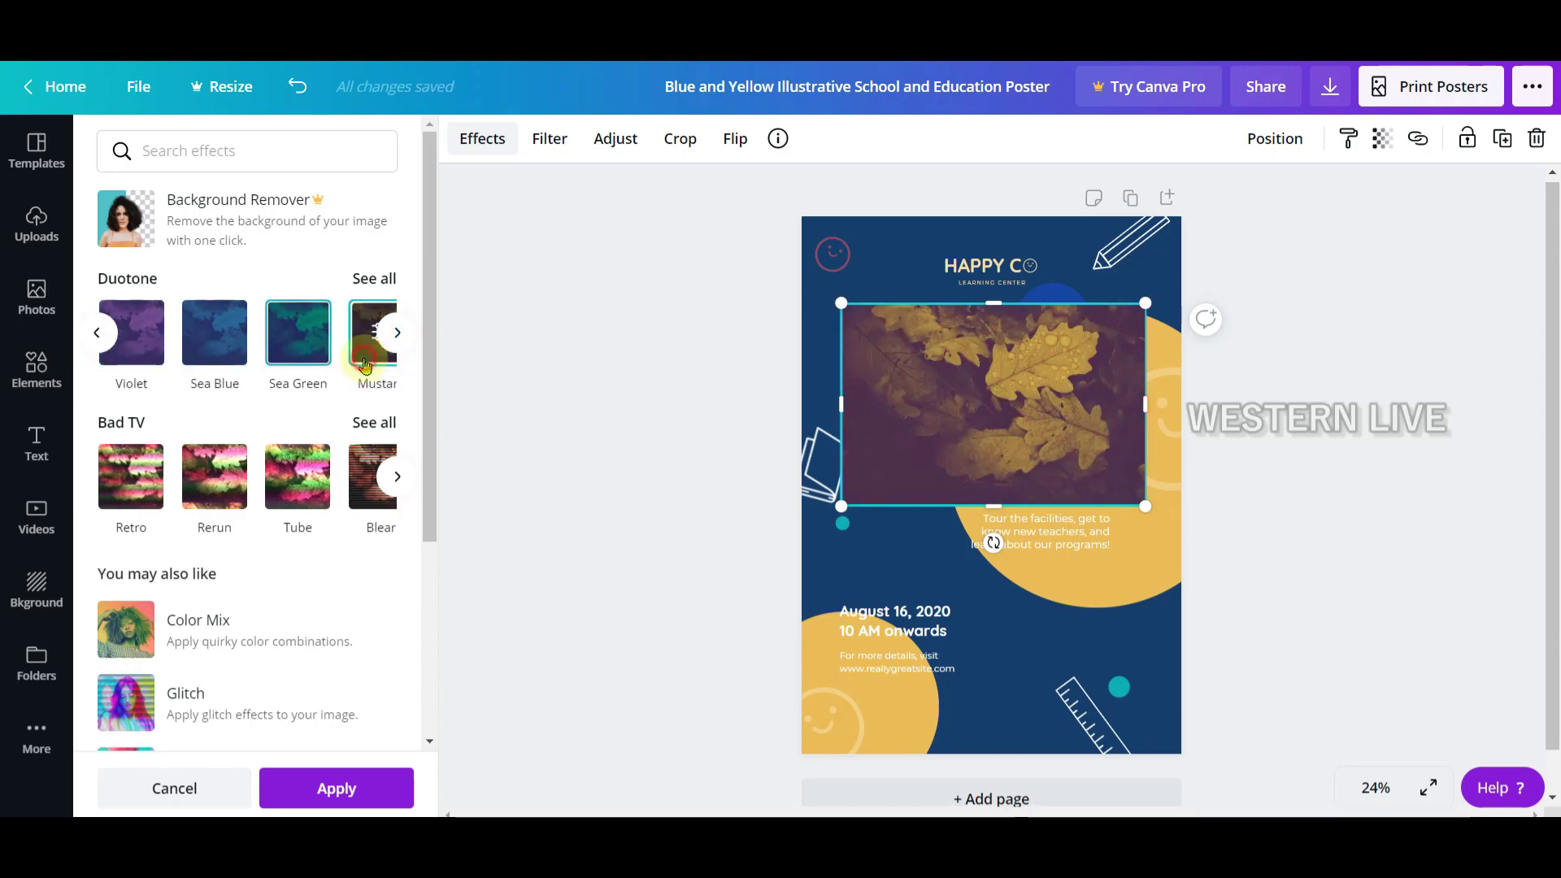
pyautogui.click(290, 356)
pyautogui.click(365, 351)
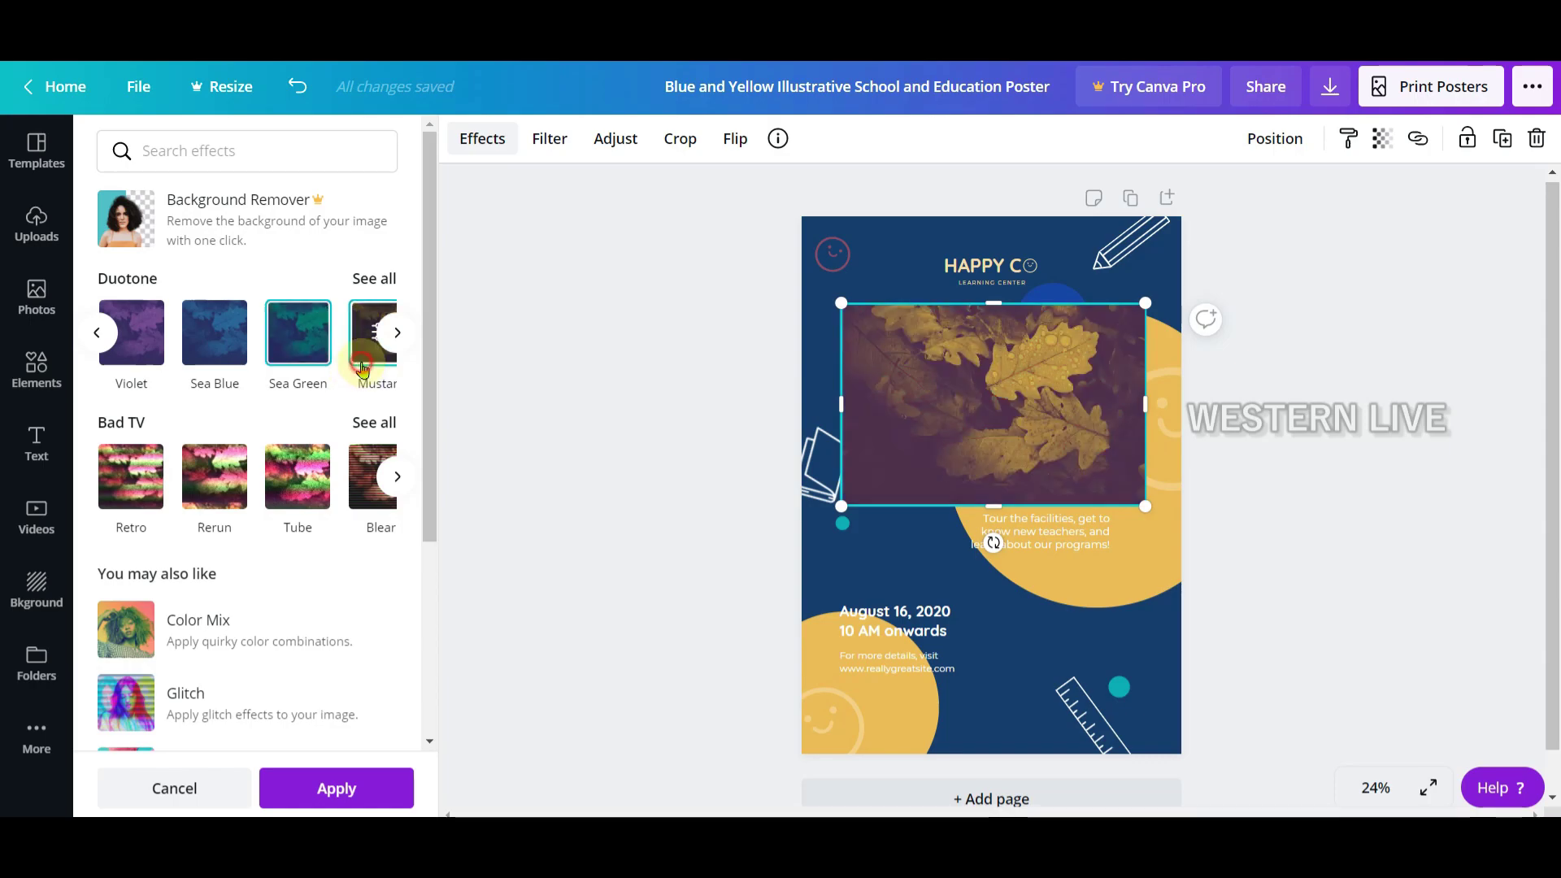
pyautogui.moveTo(1018, 422); pyautogui.dragTo(1014, 448)
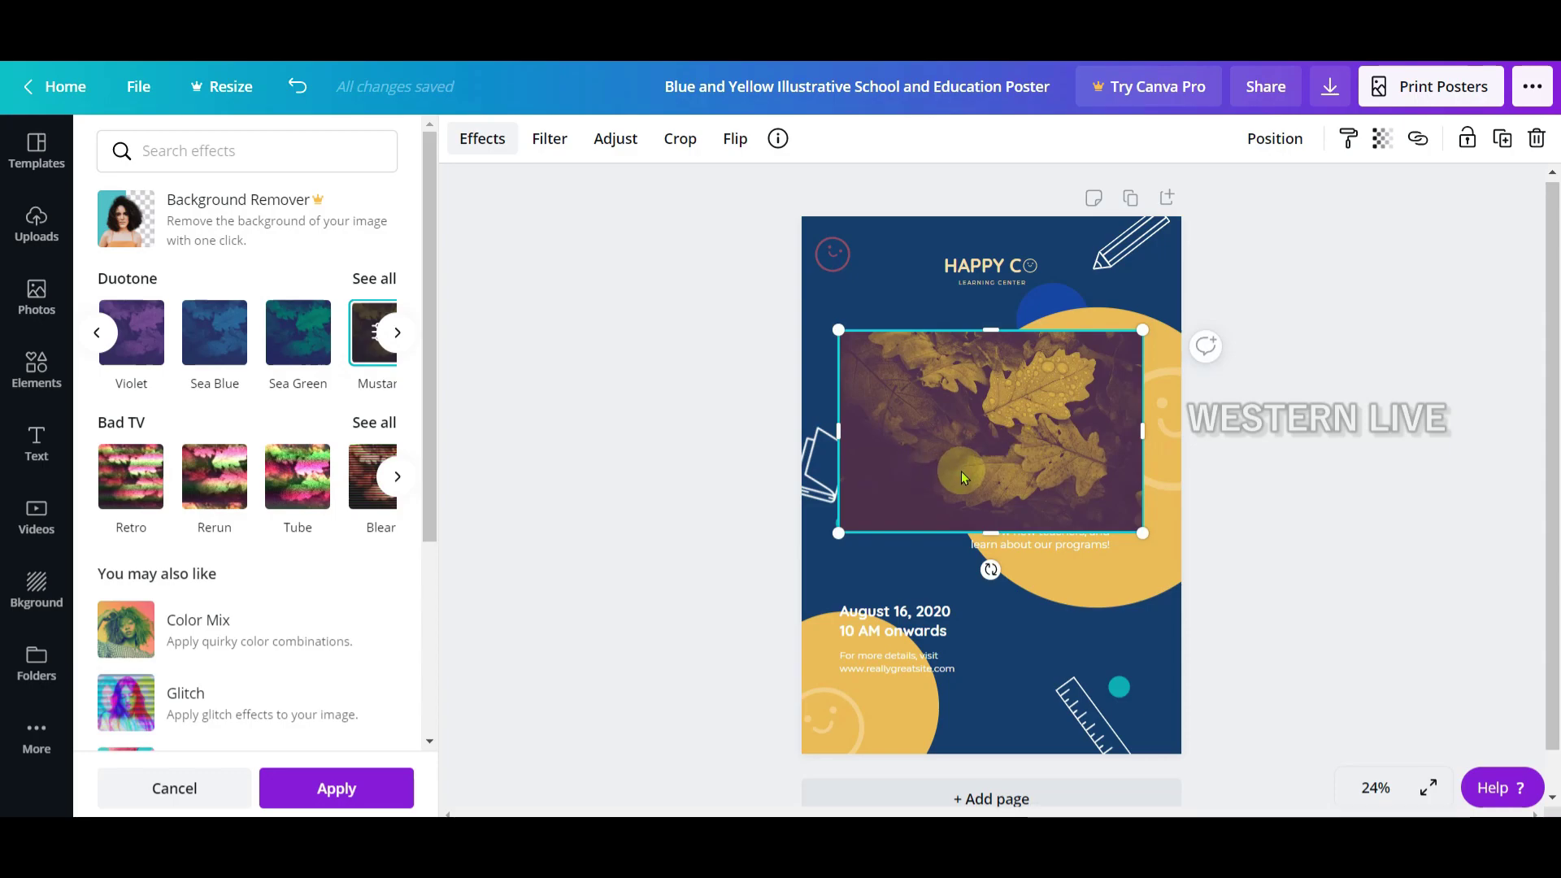
# Try the Epic filter with a changed intensity and the Festive filter on the leaves photo.
pyautogui.click(548, 139)
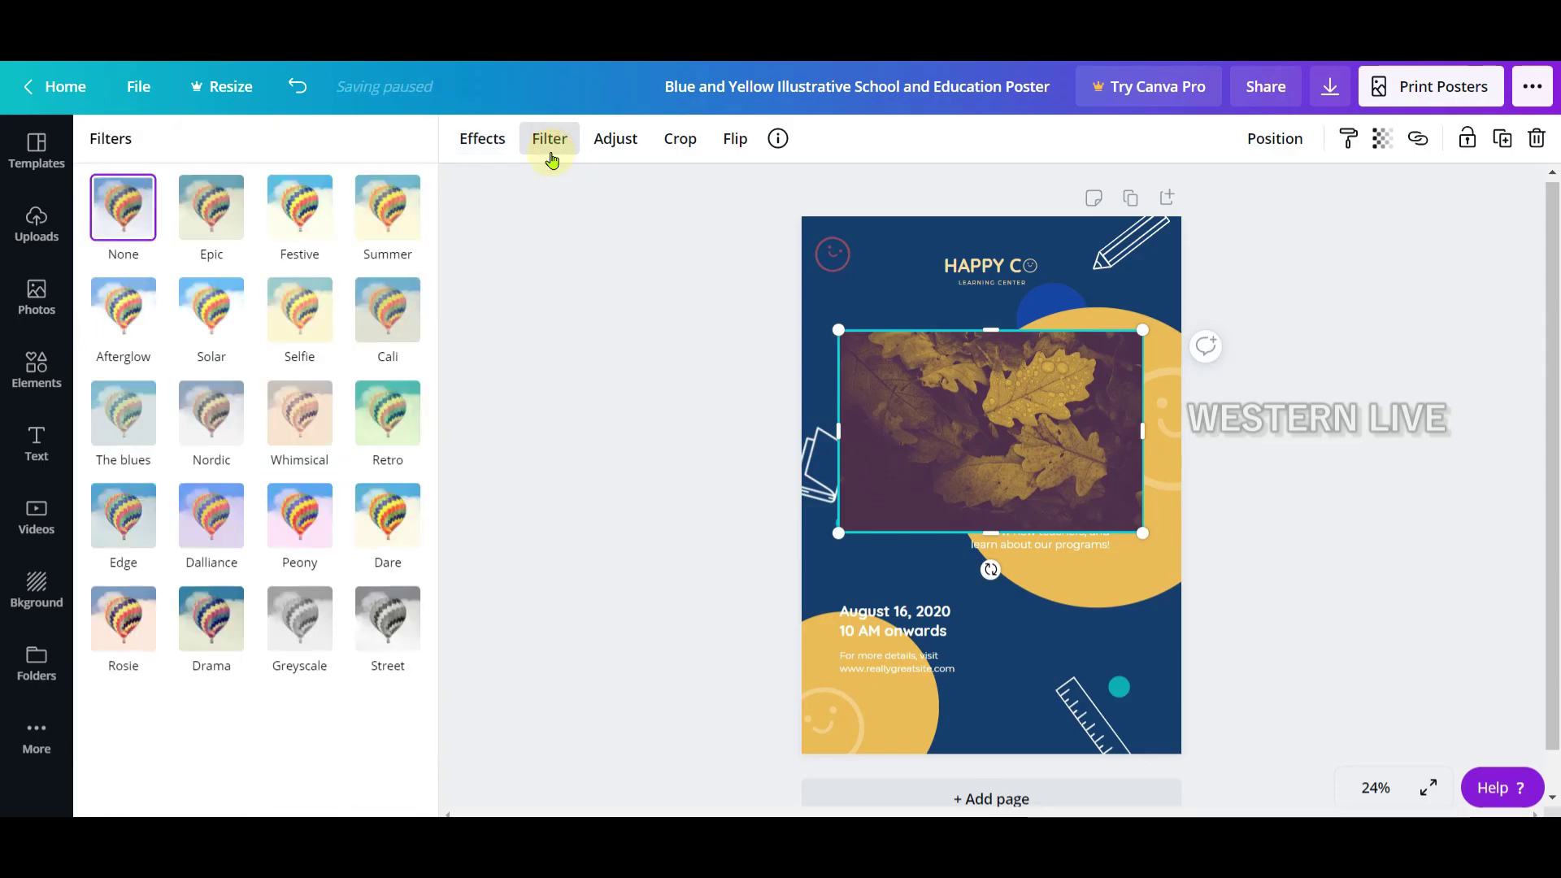
pyautogui.click(209, 229)
pyautogui.moveTo(268, 297)
pyautogui.mouseDown()
pyautogui.moveTo(324, 297)
pyautogui.moveTo(288, 297)
pyautogui.mouseUp()
pyautogui.click(220, 229)
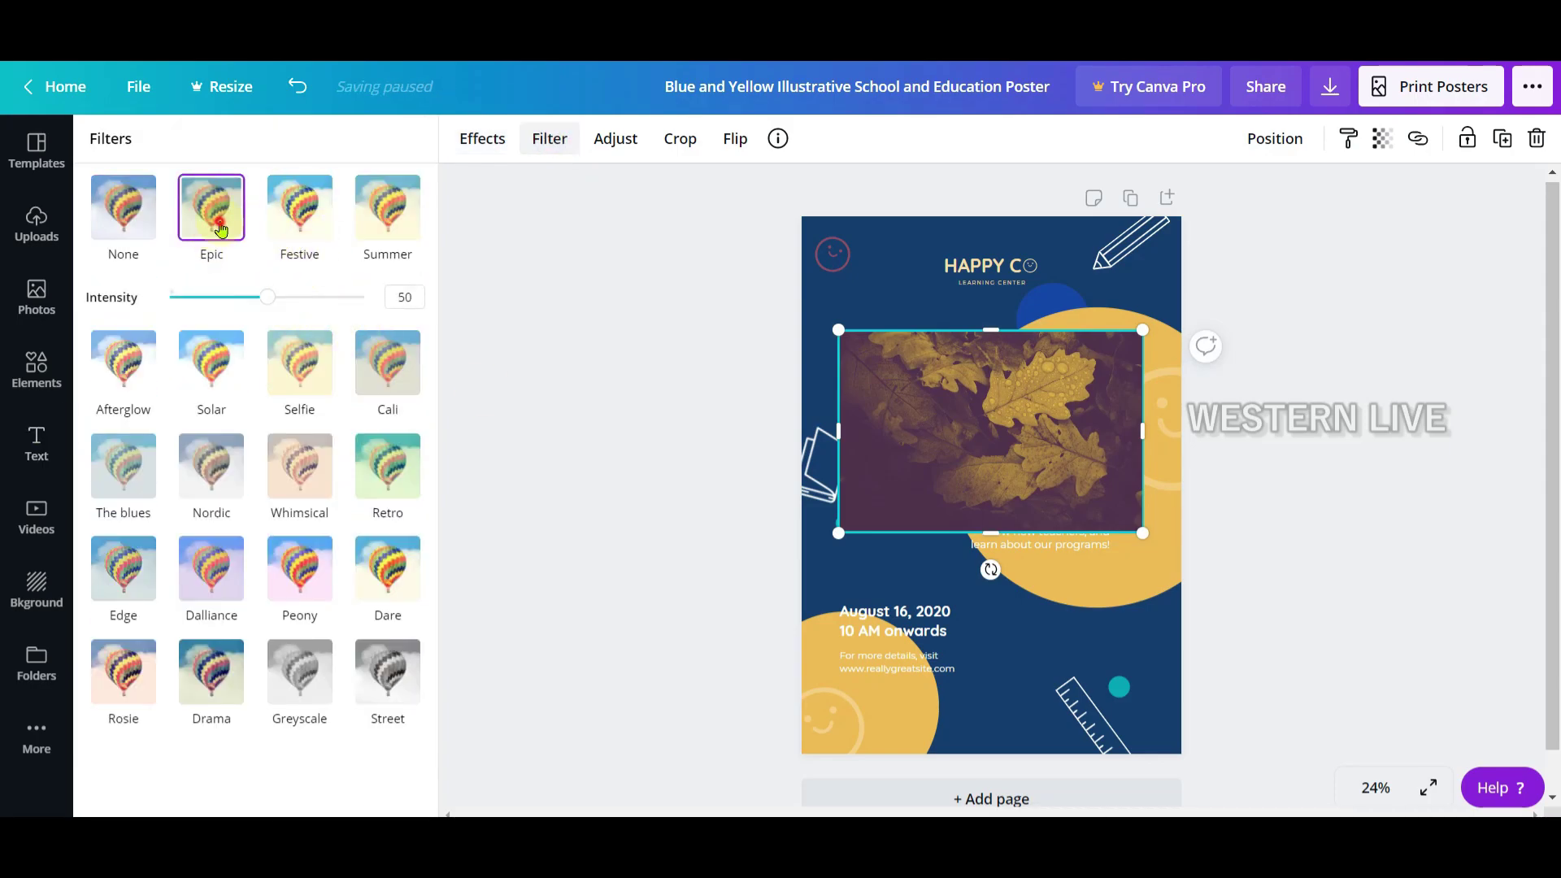
pyautogui.click(283, 221)
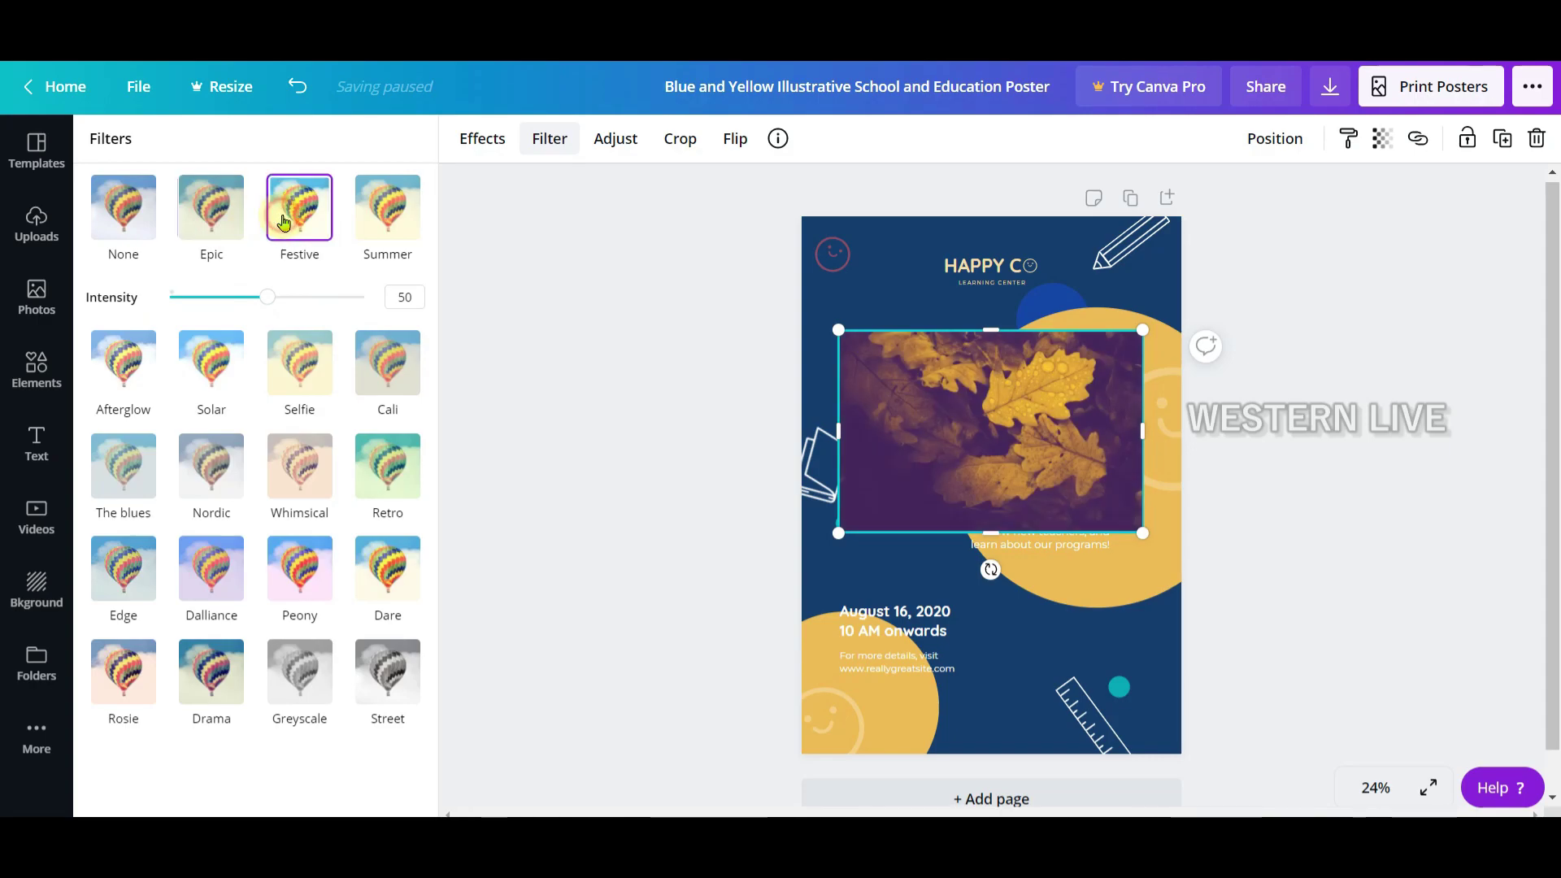
# Try the Summer, Afterglow, Solar, Selfie, Cali, The blues and Nordic filters on the leaves photo.
pyautogui.click(394, 212)
pyautogui.click(123, 362)
pyautogui.click(213, 313)
pyautogui.click(308, 318)
pyautogui.click(388, 311)
pyautogui.click(134, 470)
pyautogui.click(202, 431)
# Try the Whimsical filter at intensity 60 on the leaves photo and replace it with the Peony filter.
pyautogui.click(297, 418)
pyautogui.moveTo(286, 511)
pyautogui.mouseDown()
pyautogui.moveTo(325, 510)
pyautogui.moveTo(213, 514)
pyautogui.moveTo(283, 513)
pyautogui.mouseUp()
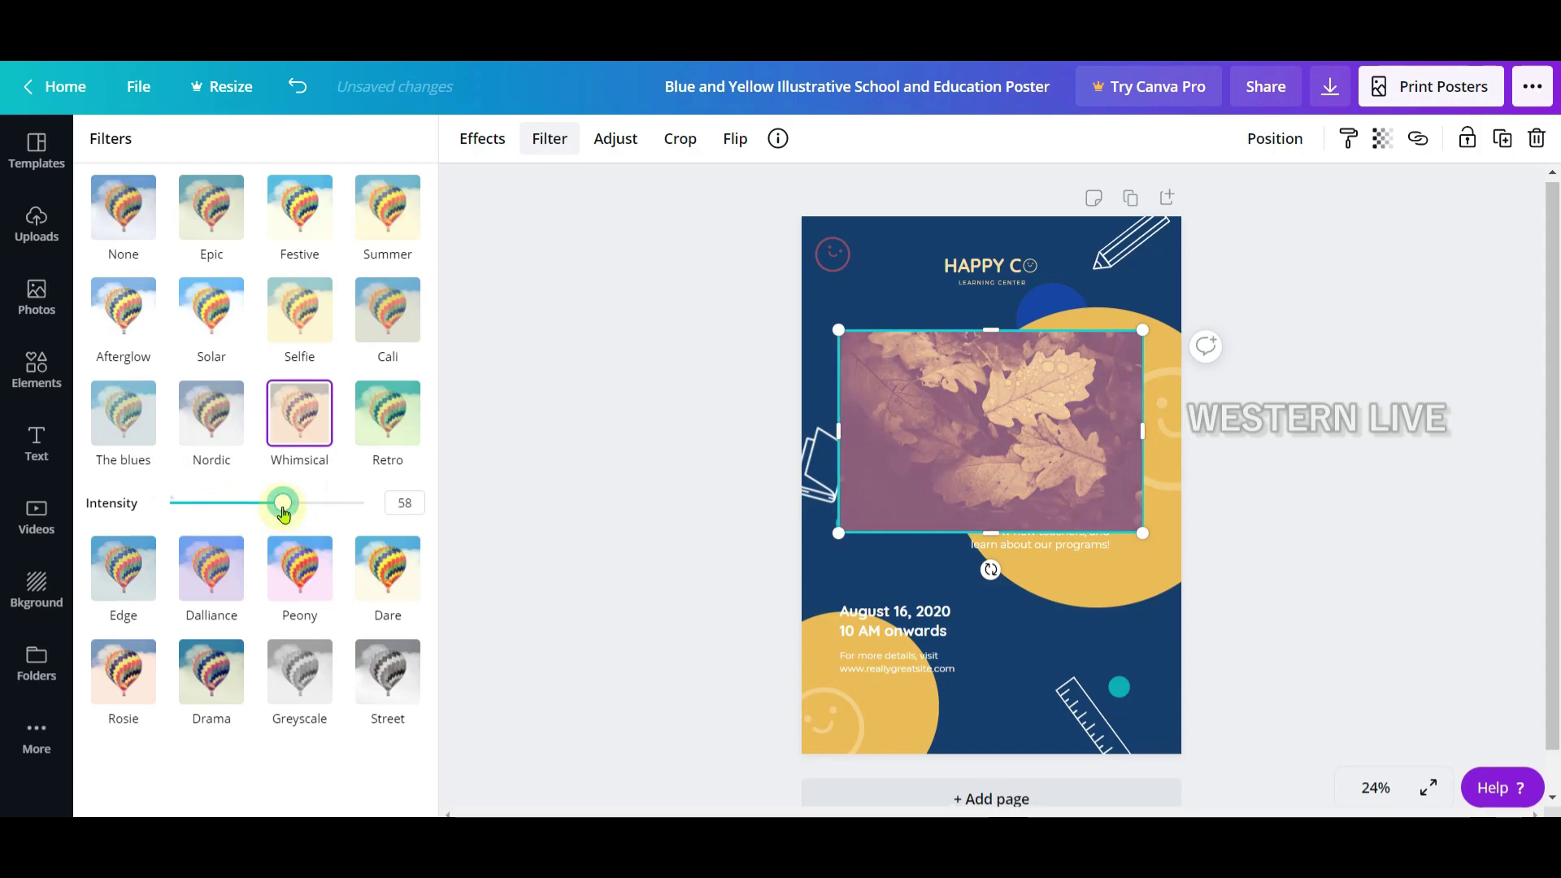
pyautogui.moveTo(274, 517); pyautogui.dragTo(286, 505)
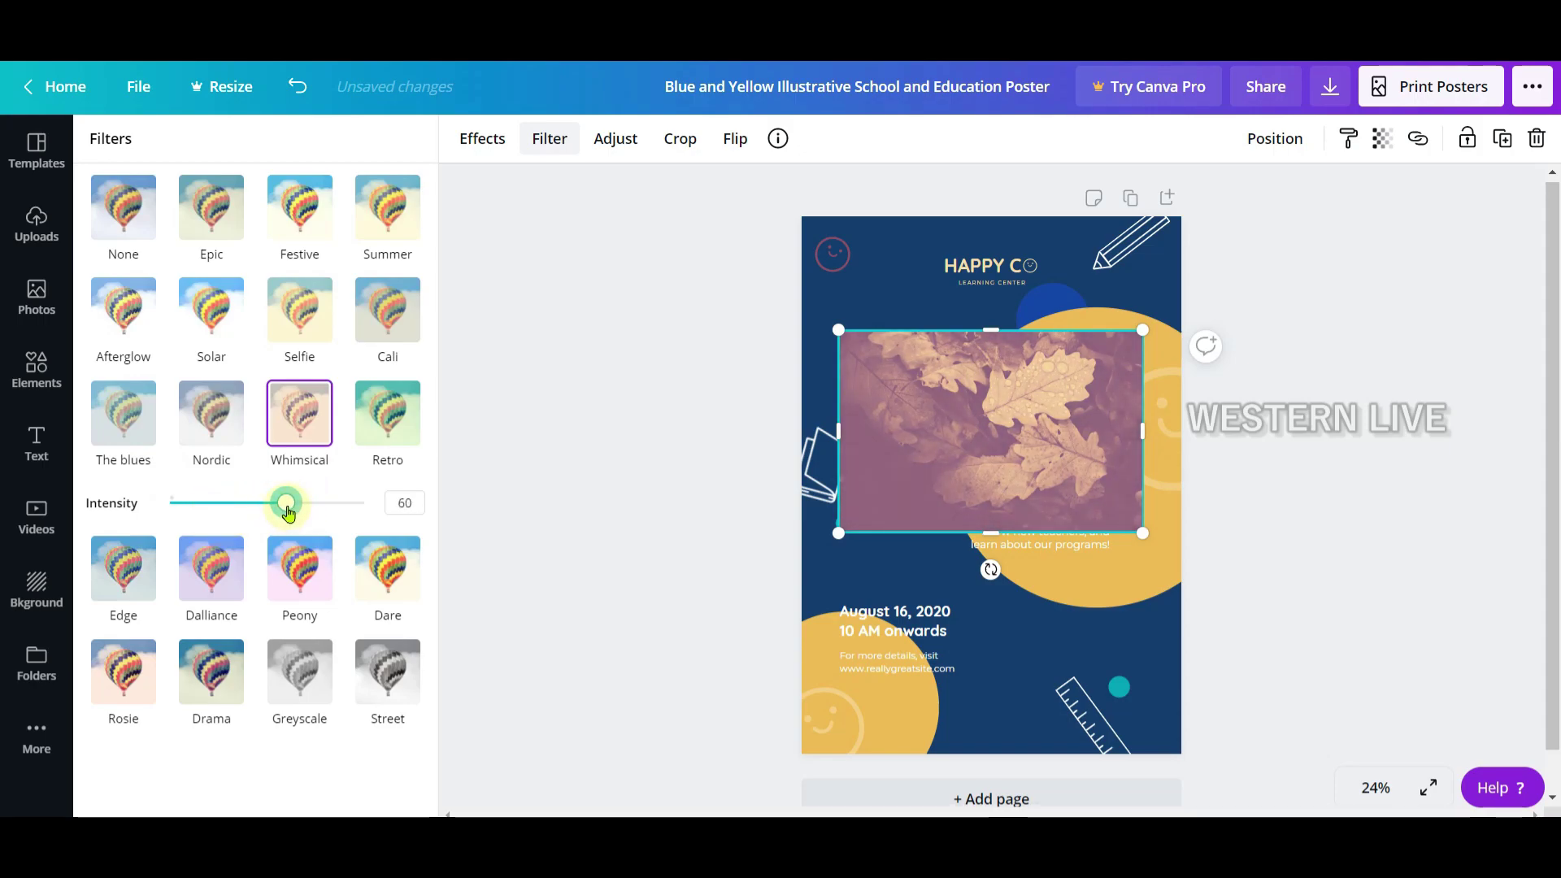
pyautogui.click(306, 574)
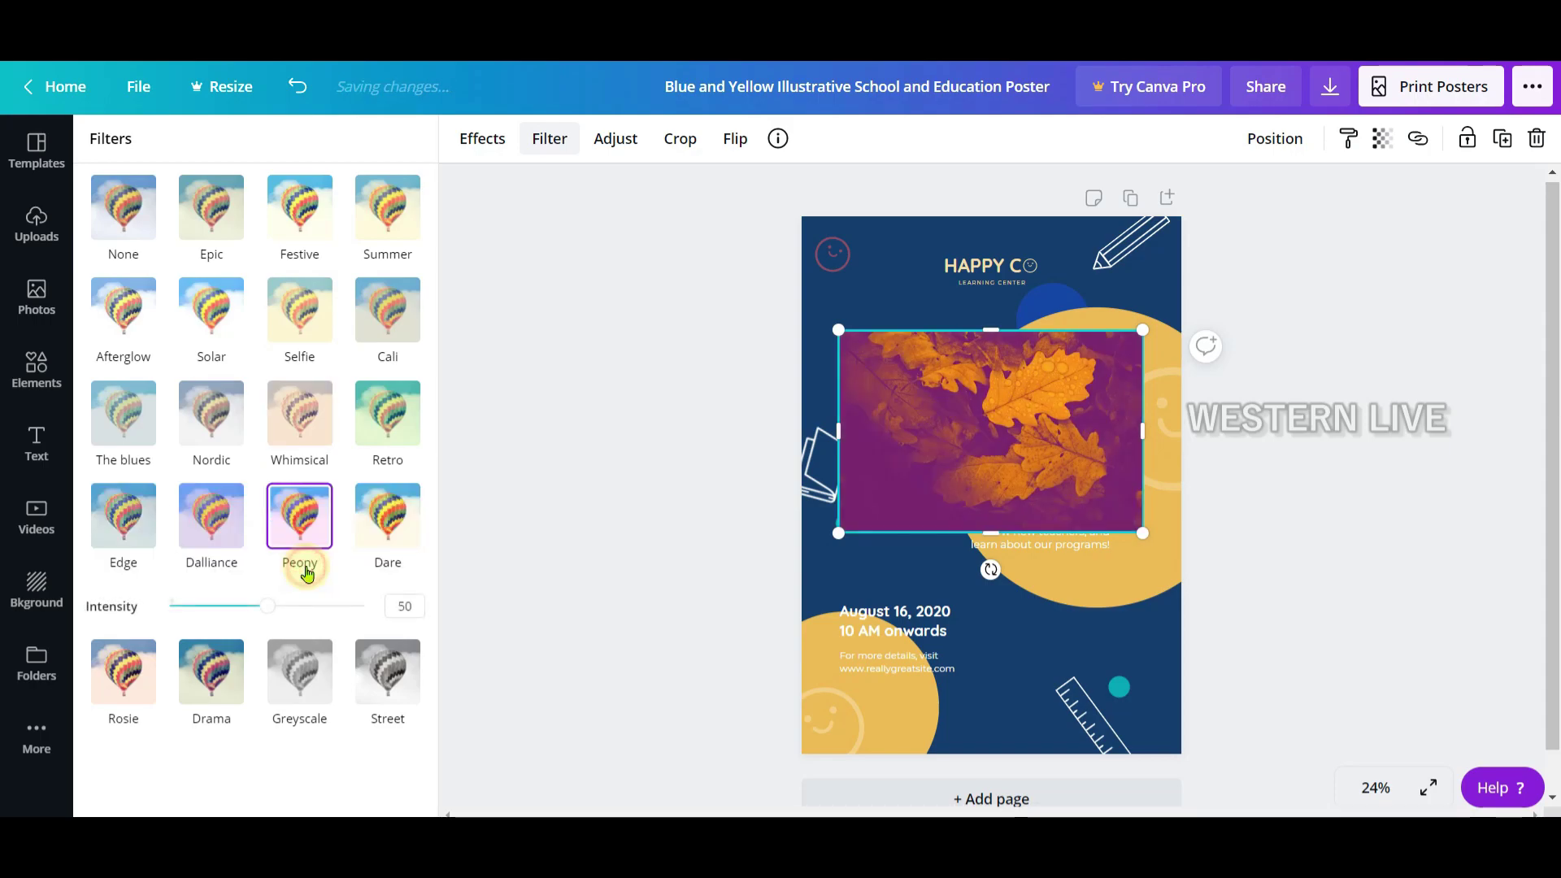
# Adjust the leaves photo to brightness 22, contrast 36, saturation 55 and tint 96.
pyautogui.click(618, 140)
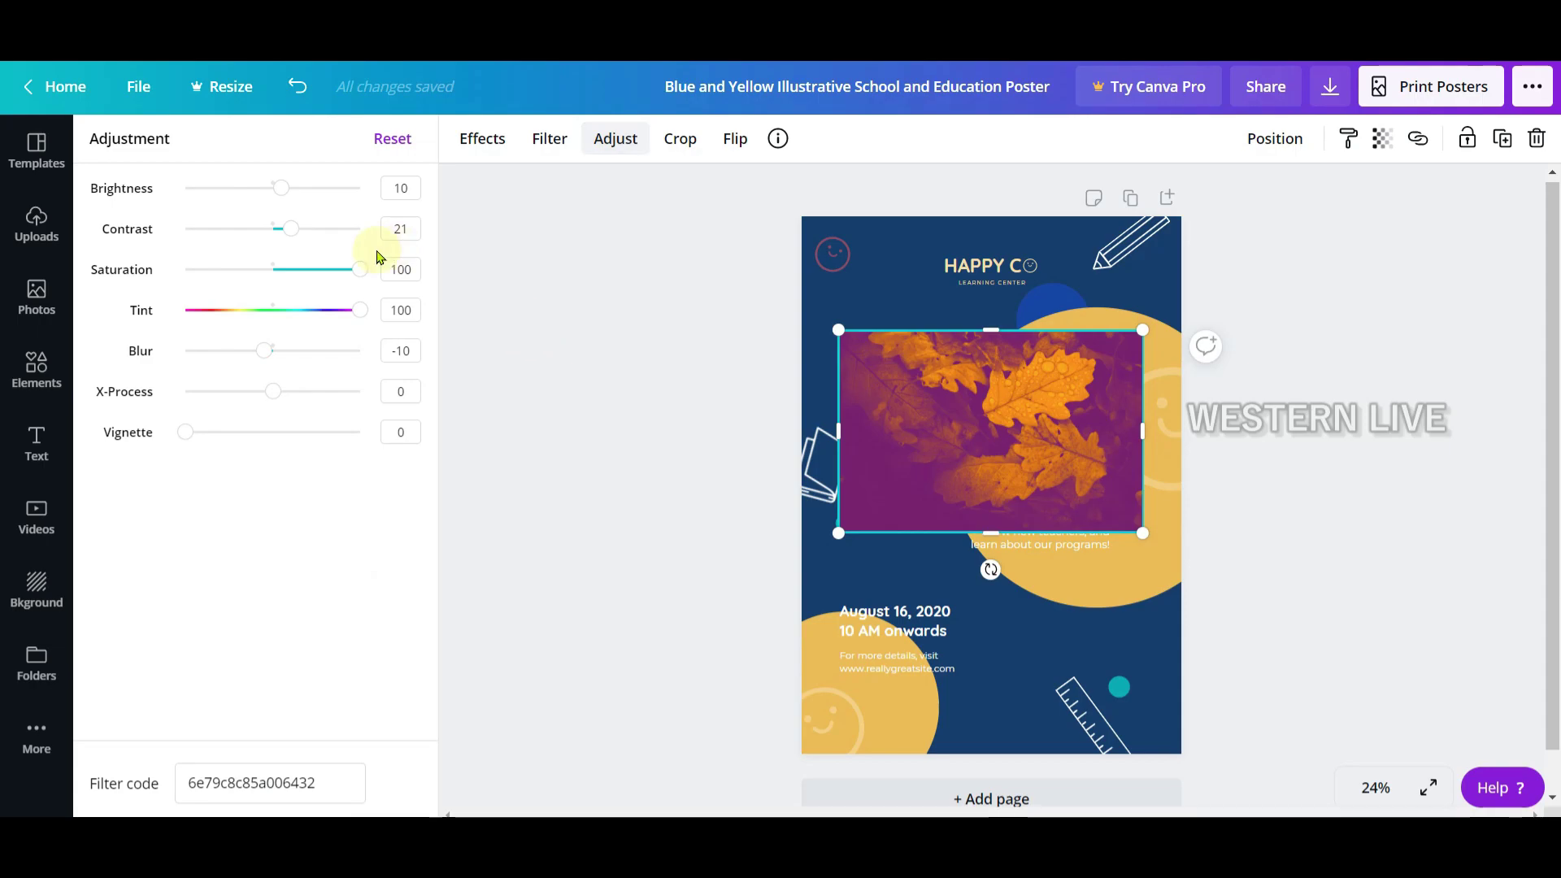
pyautogui.moveTo(290, 190); pyautogui.dragTo(303, 227)
pyautogui.moveTo(359, 269); pyautogui.dragTo(357, 310)
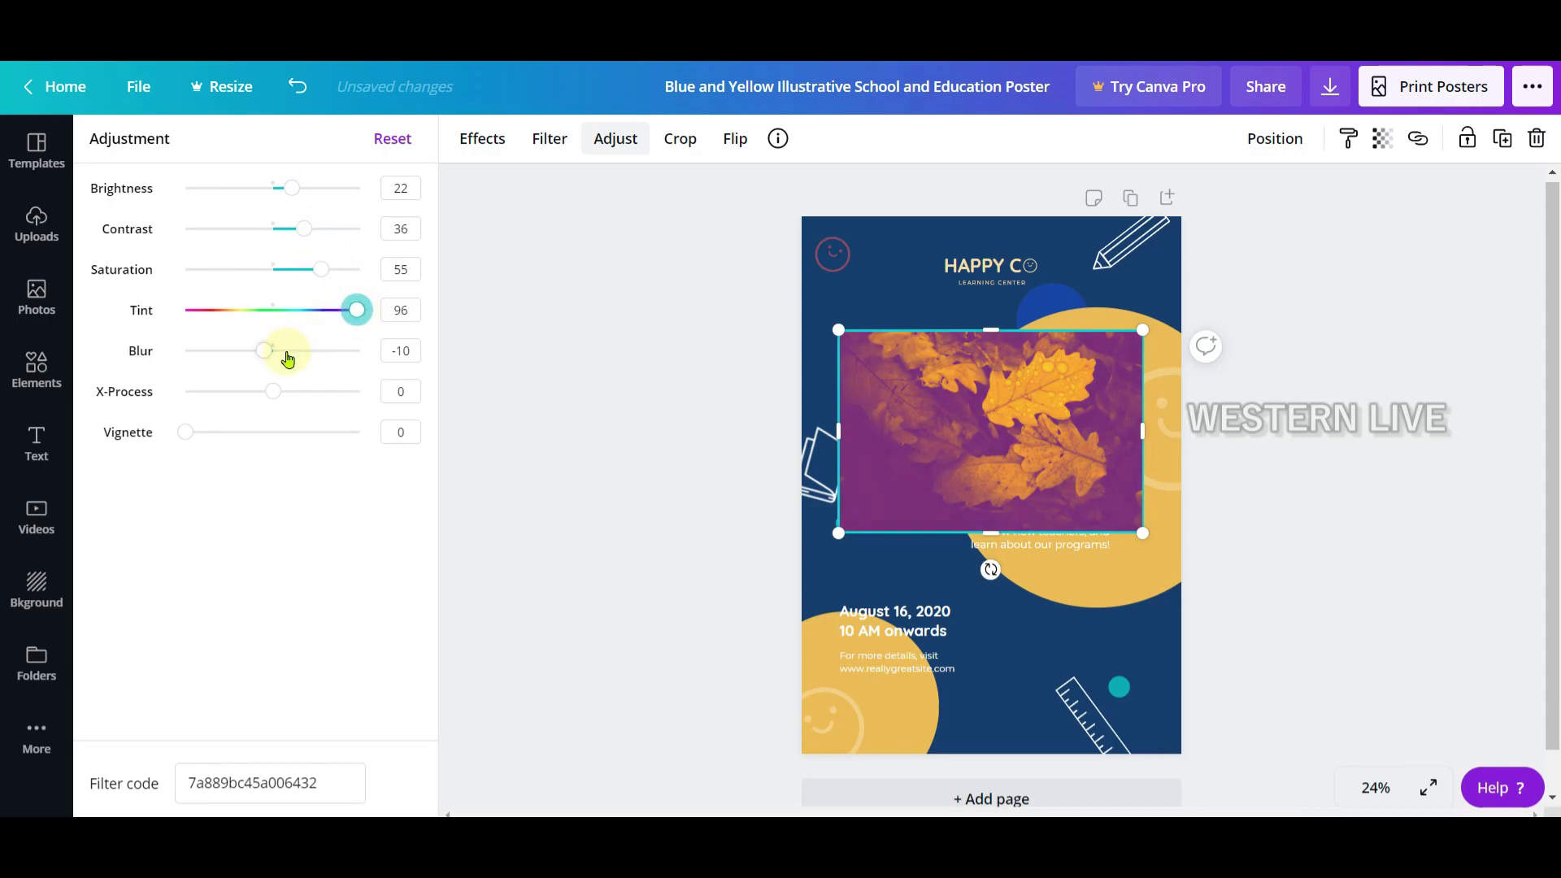
# Set the leaves photo's blur to 2, tint to 41, X-Process to 76 and vignette to 67.
pyautogui.moveTo(297, 359); pyautogui.dragTo(299, 390)
pyautogui.moveTo(348, 317); pyautogui.dragTo(307, 333)
pyautogui.click(298, 396)
pyautogui.moveTo(299, 402); pyautogui.dragTo(338, 393)
pyautogui.moveTo(187, 443); pyautogui.dragTo(304, 477)
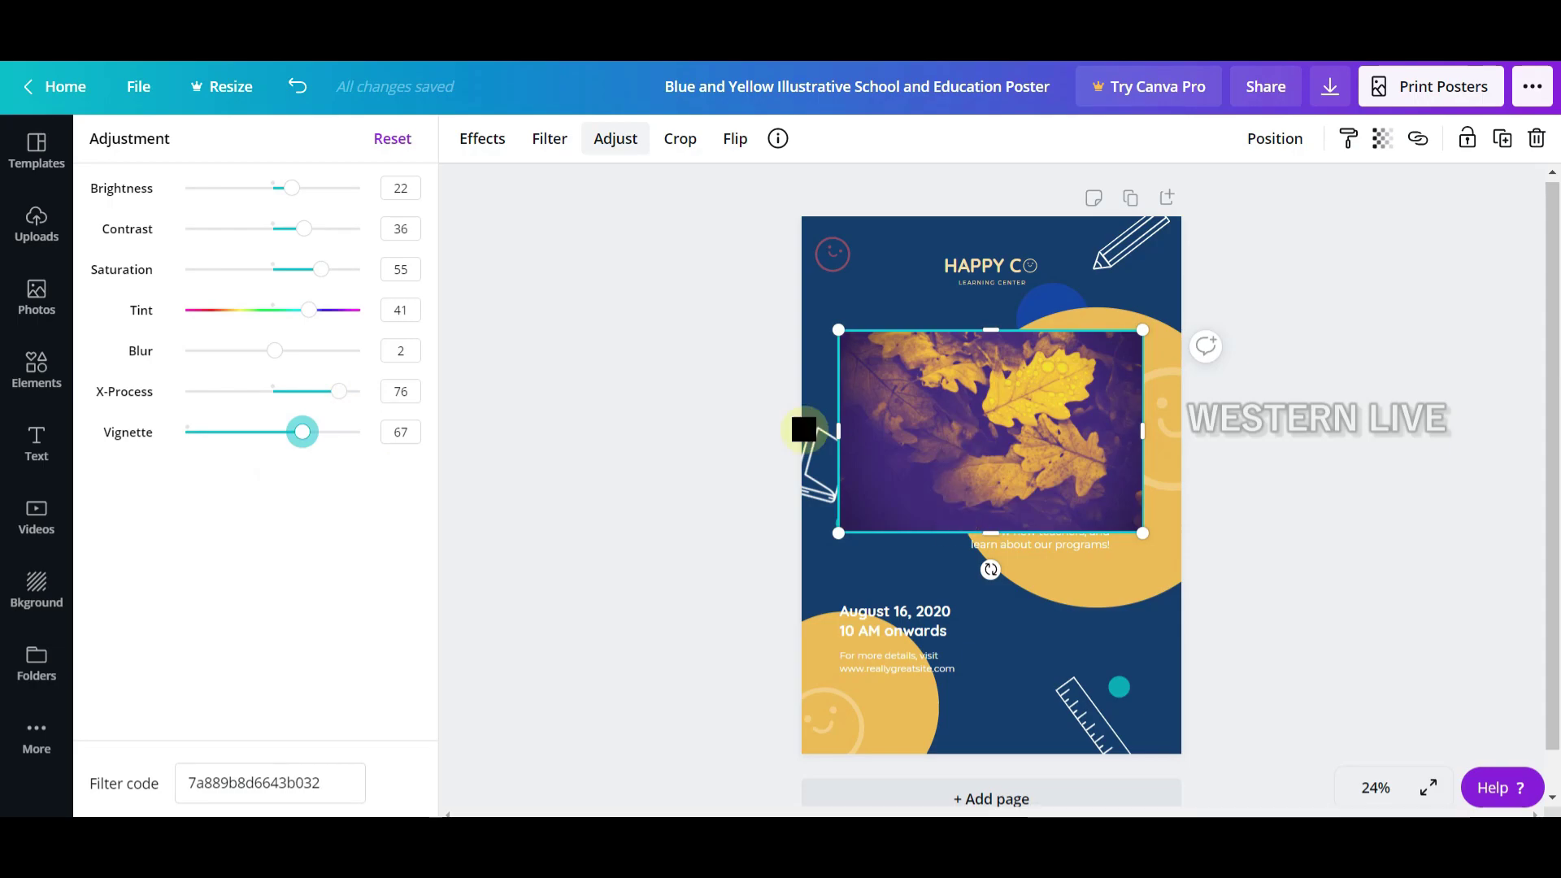
# Crop the leaves photo inward from its upper-left corner and move the cropped photo up and left over the word "Happy".
pyautogui.click(683, 140)
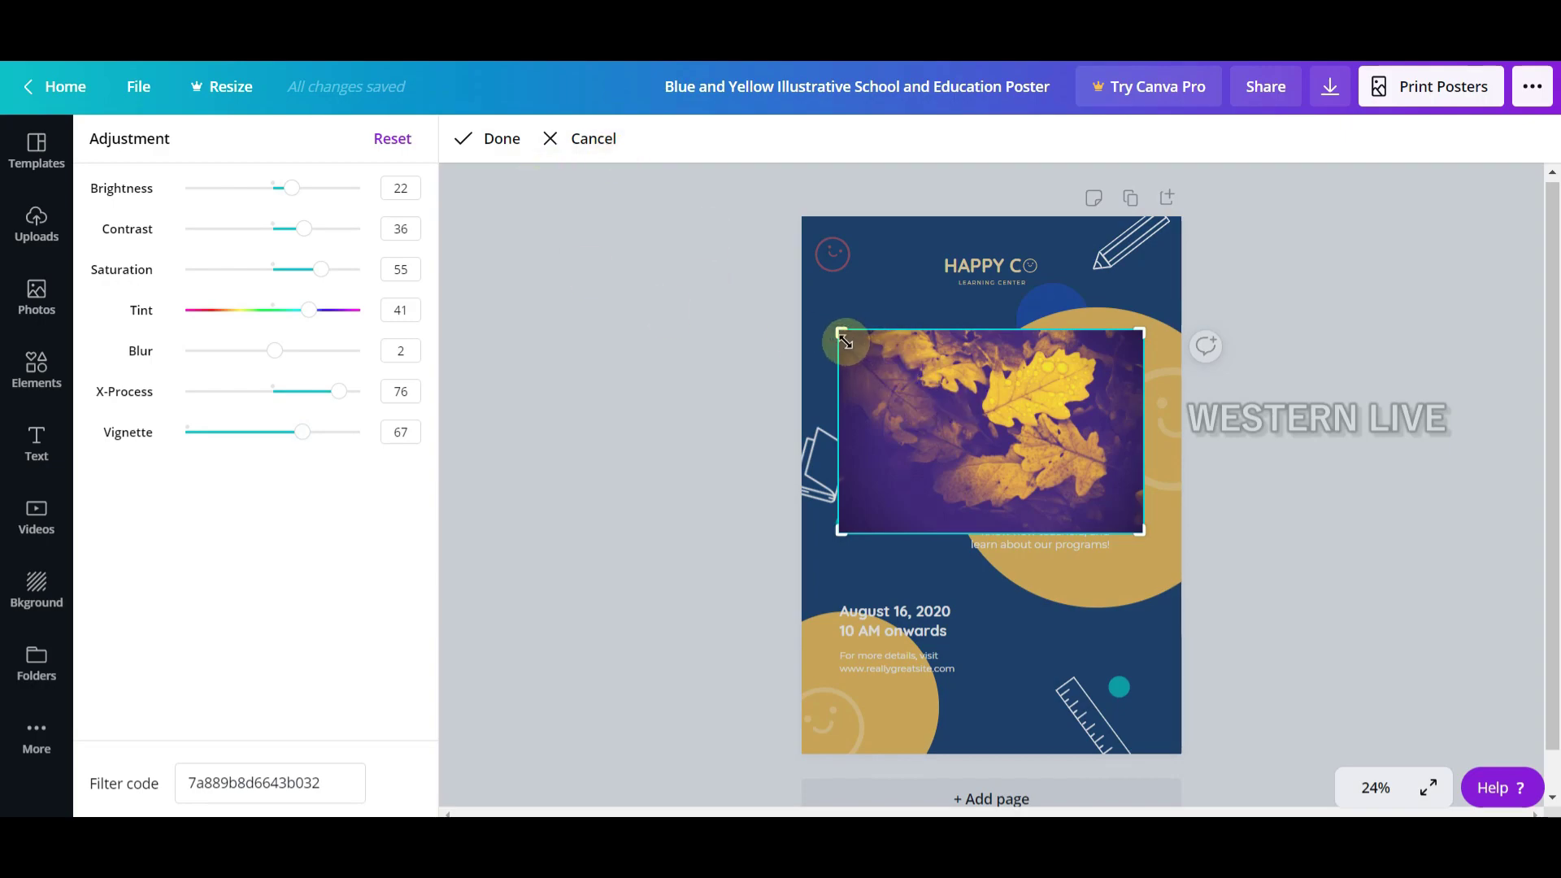
pyautogui.moveTo(846, 340); pyautogui.dragTo(887, 371)
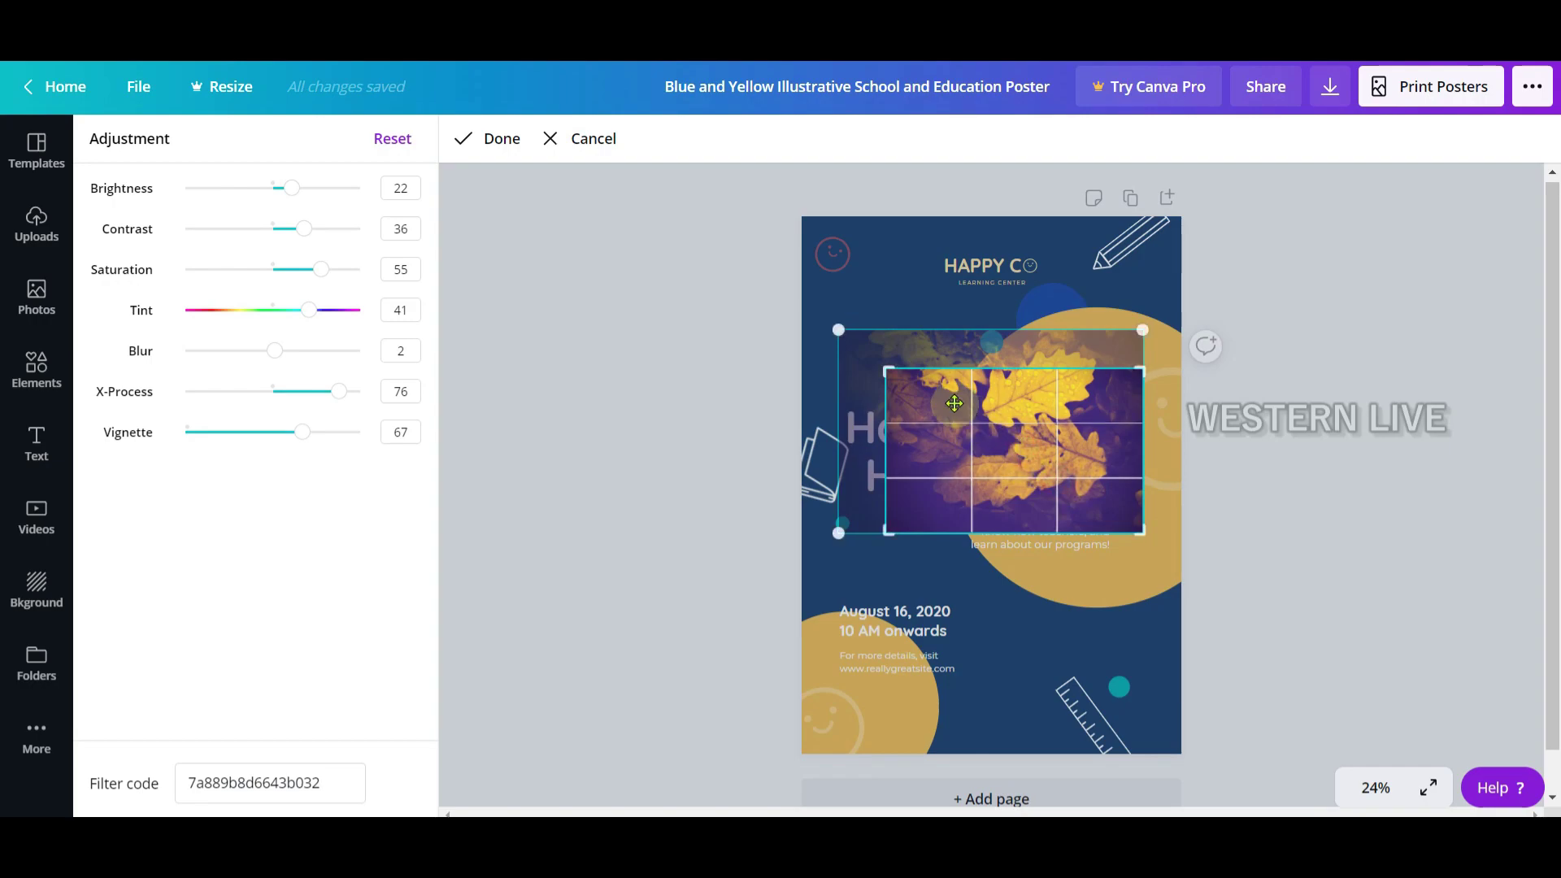
pyautogui.moveTo(890, 375); pyautogui.dragTo(943, 414)
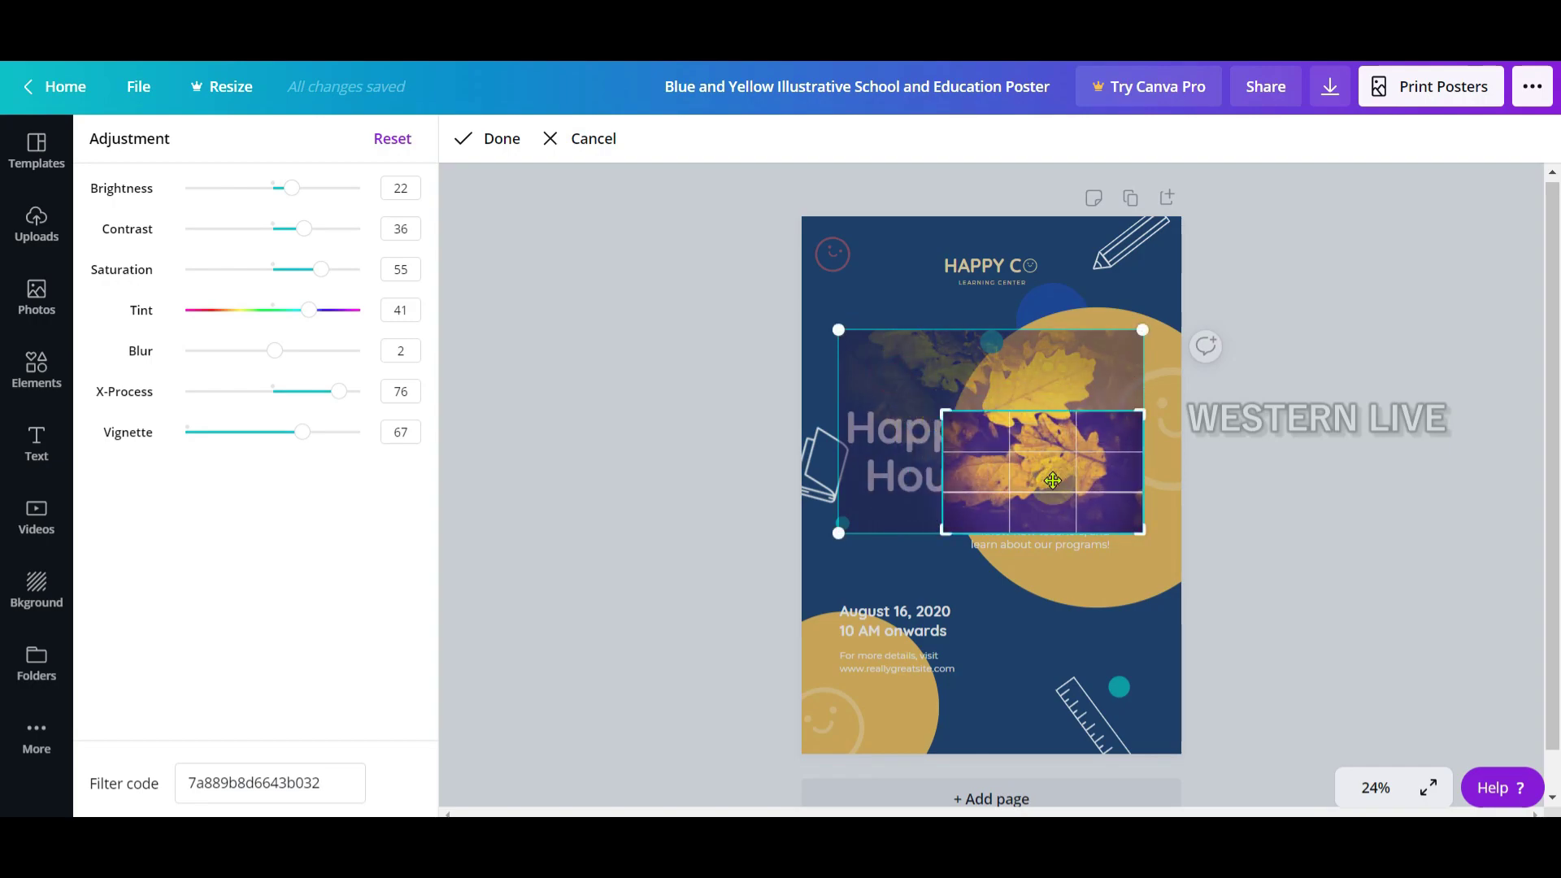
pyautogui.click(971, 464)
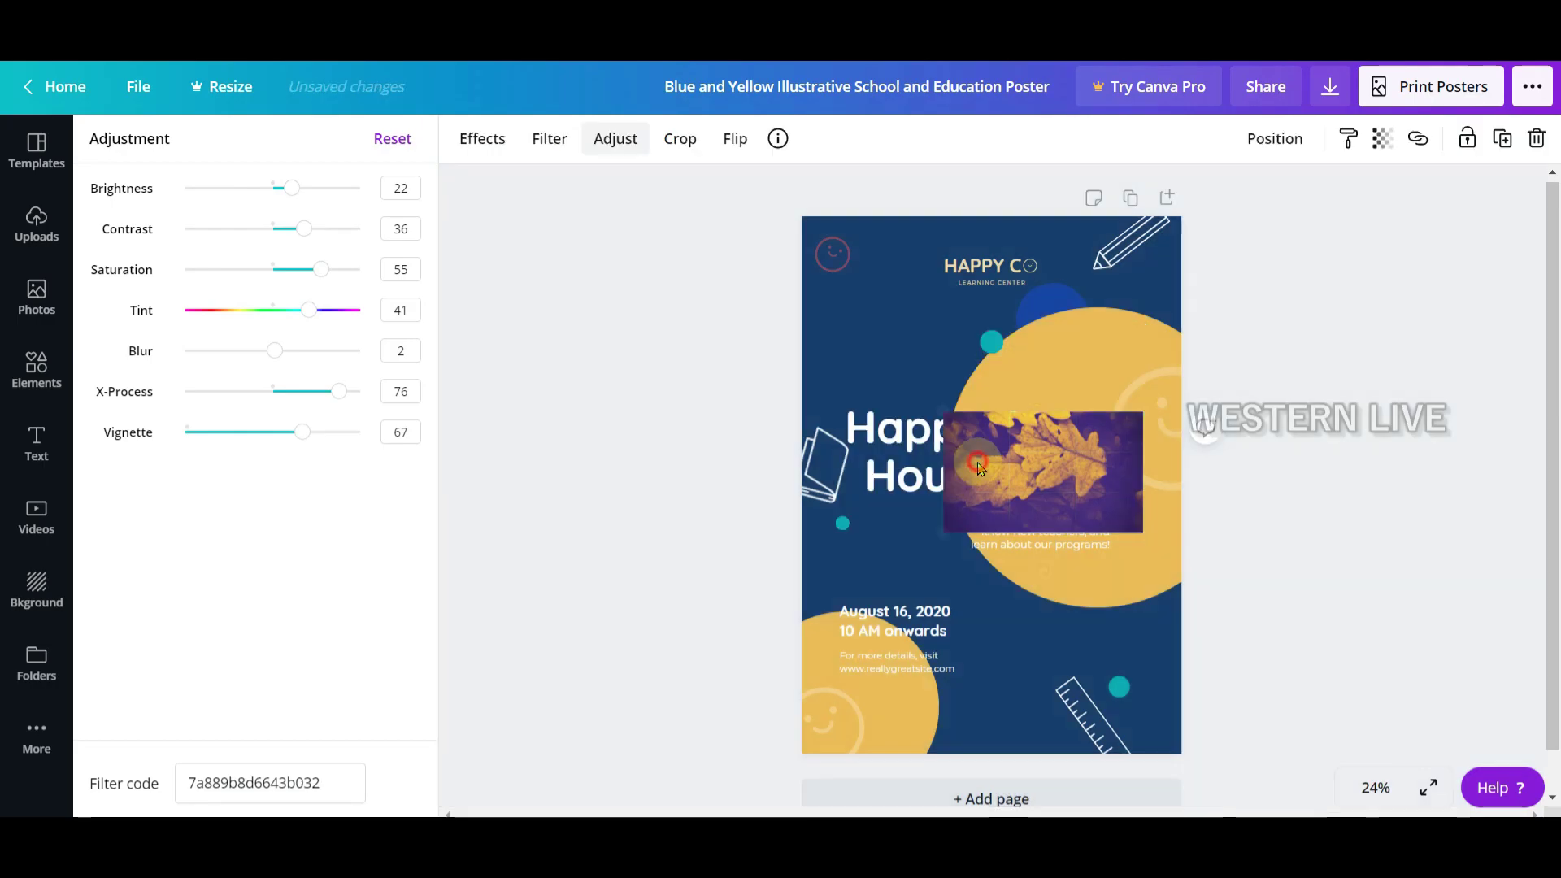
pyautogui.moveTo(1008, 455); pyautogui.dragTo(913, 374)
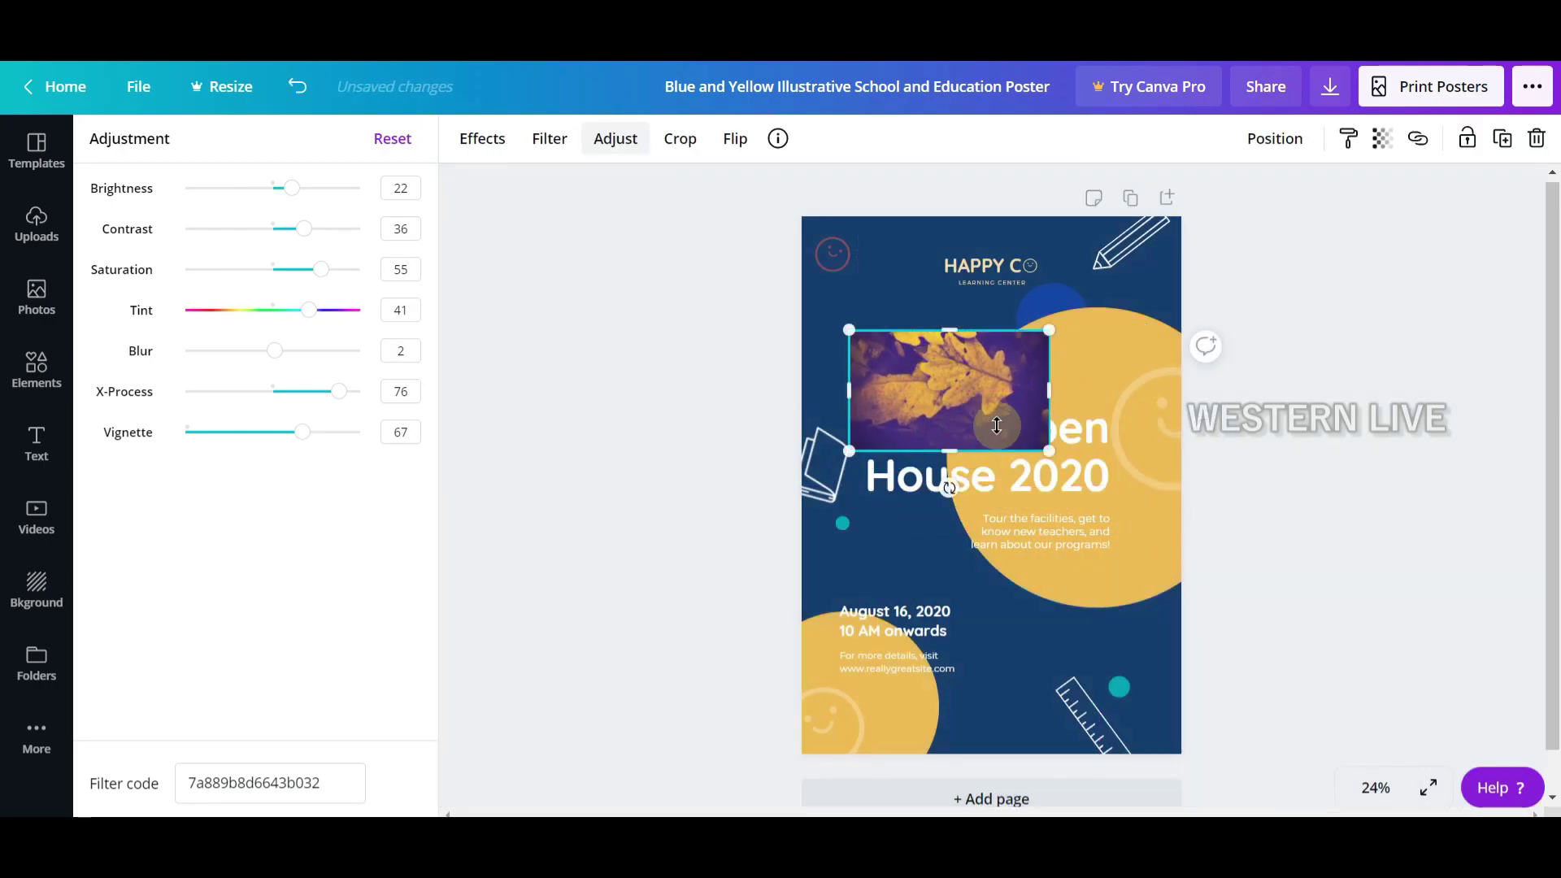
# Flip the cropped leaves photo horizontally and vertically.
pyautogui.click(740, 142)
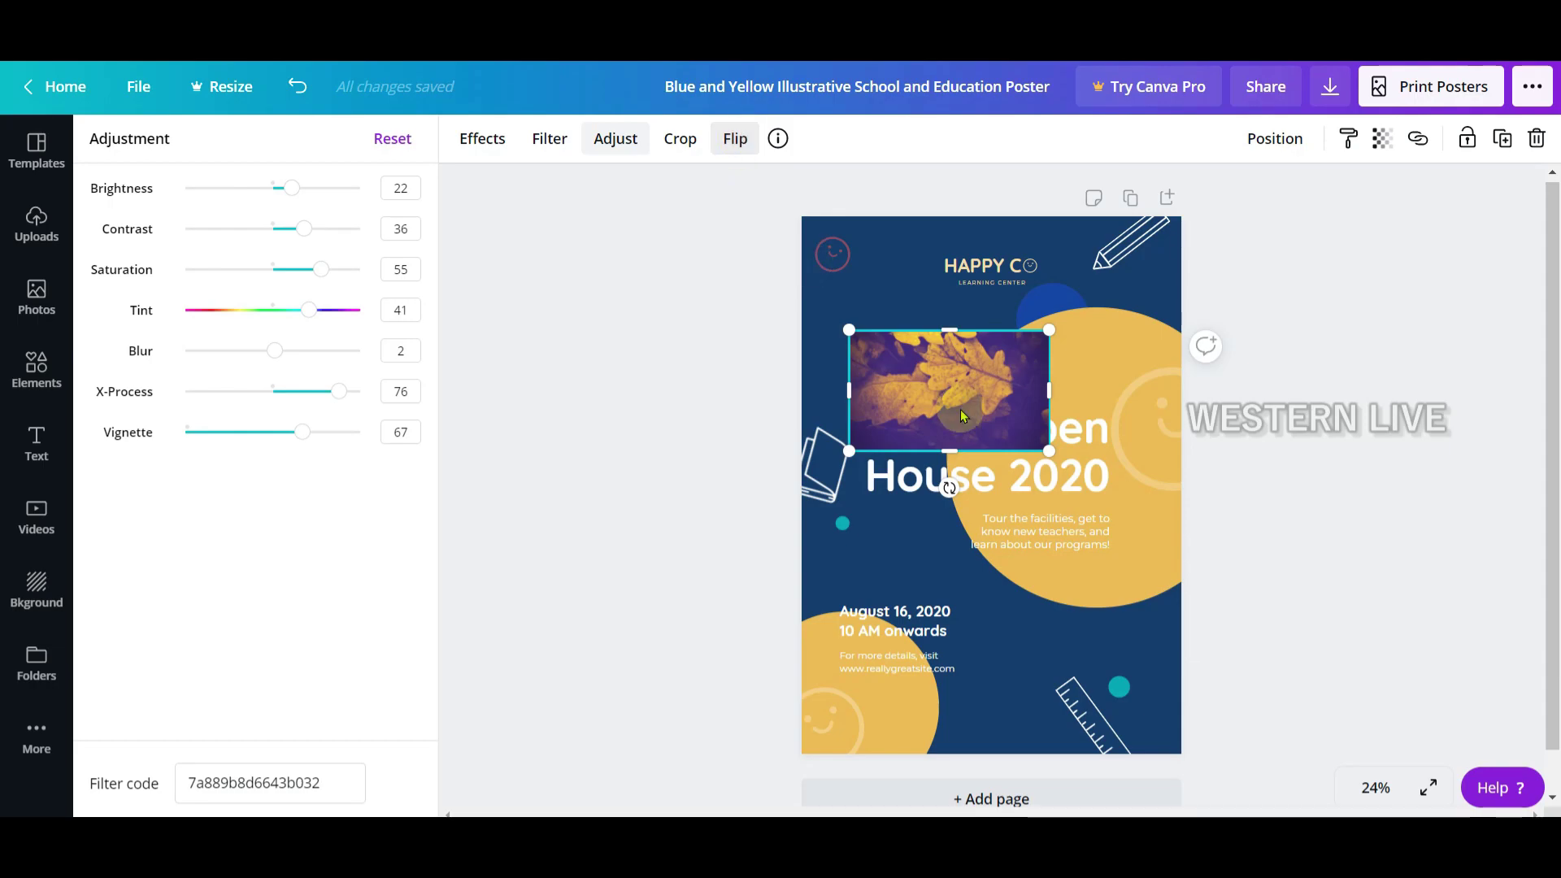
pyautogui.click(749, 154)
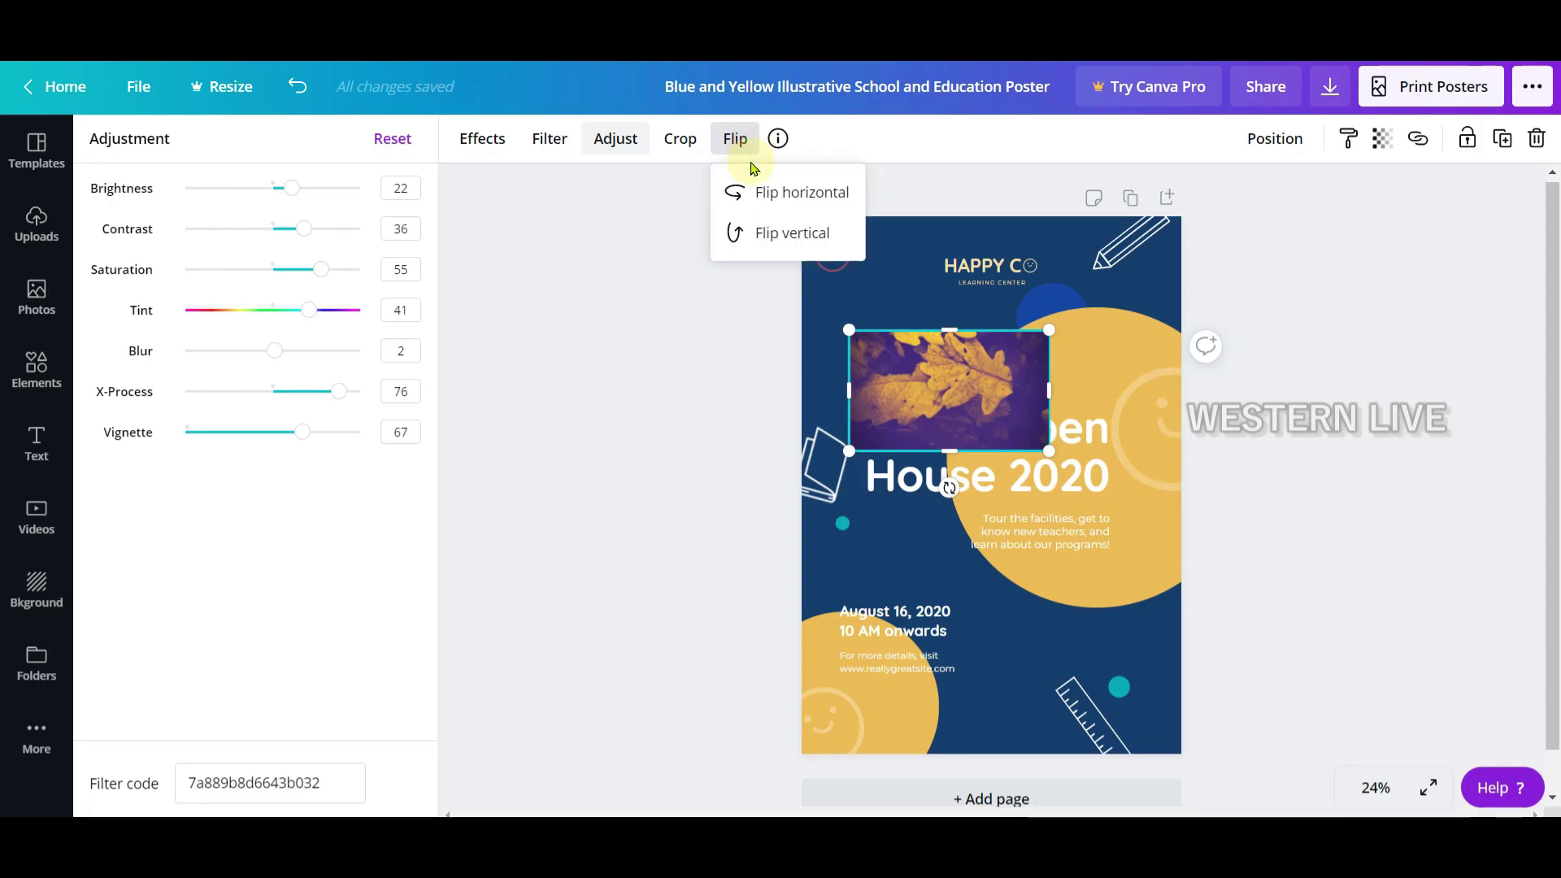
pyautogui.click(825, 194)
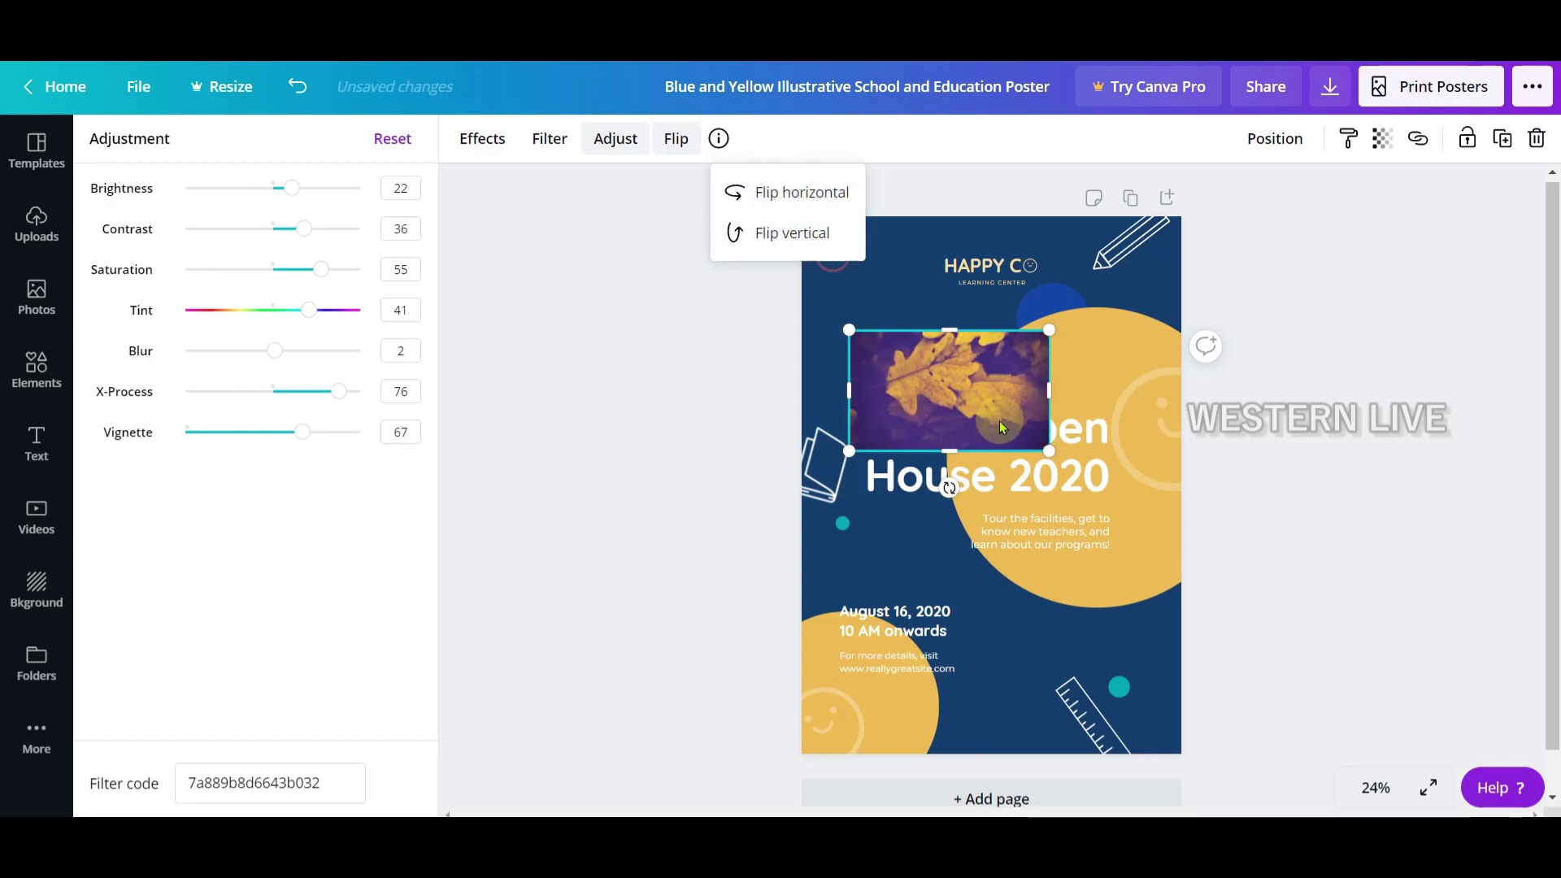
pyautogui.click(811, 230)
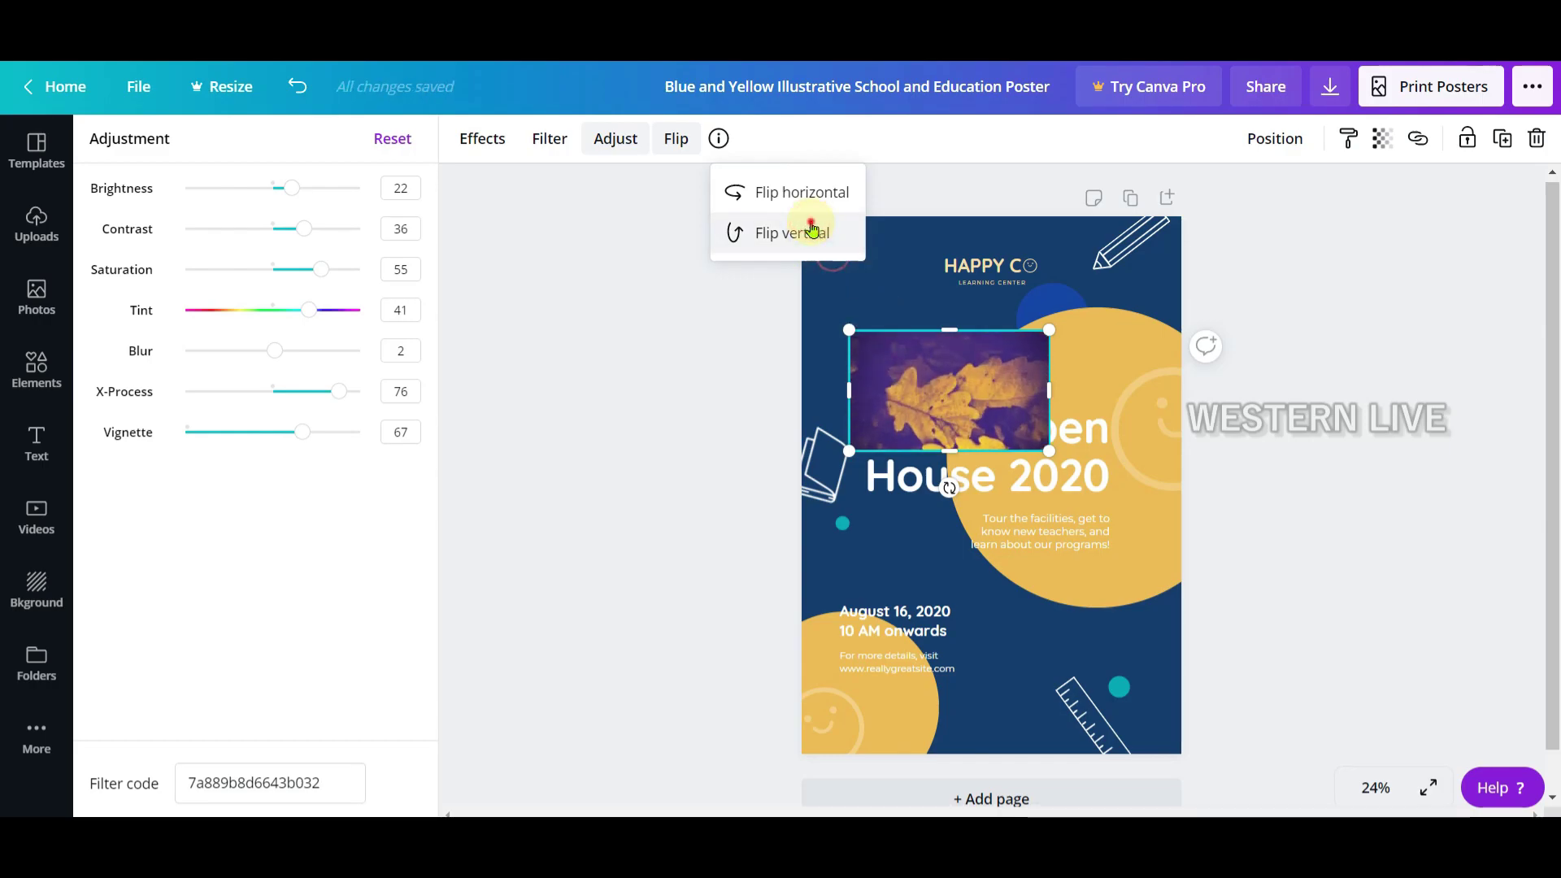
# Flip the leaves photo horizontally and reset all of its adjustments to 0.
pyautogui.click(825, 192)
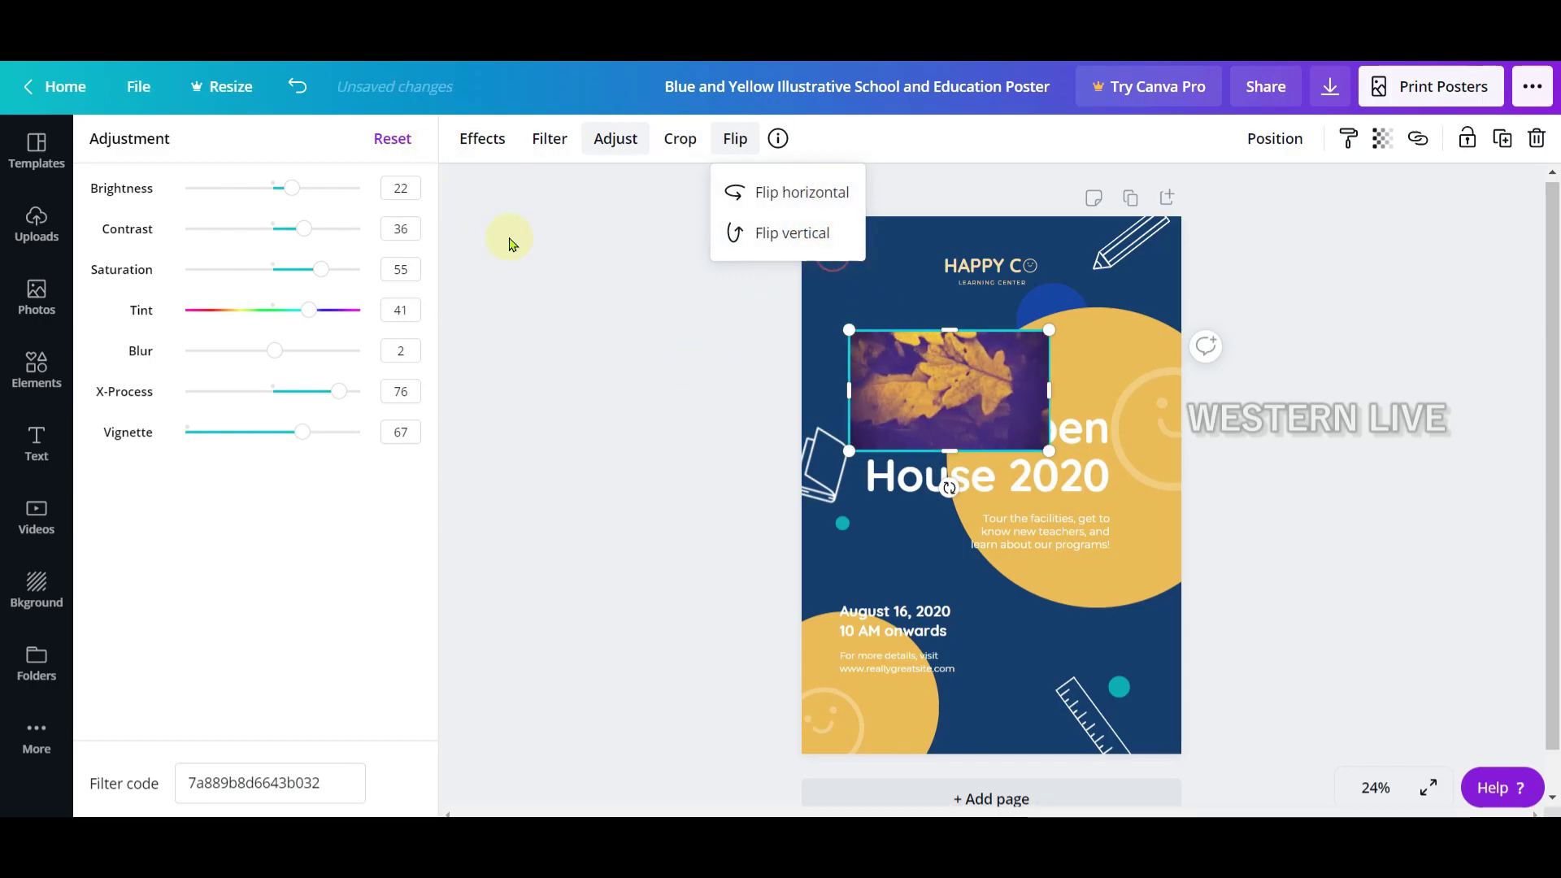
pyautogui.click(391, 139)
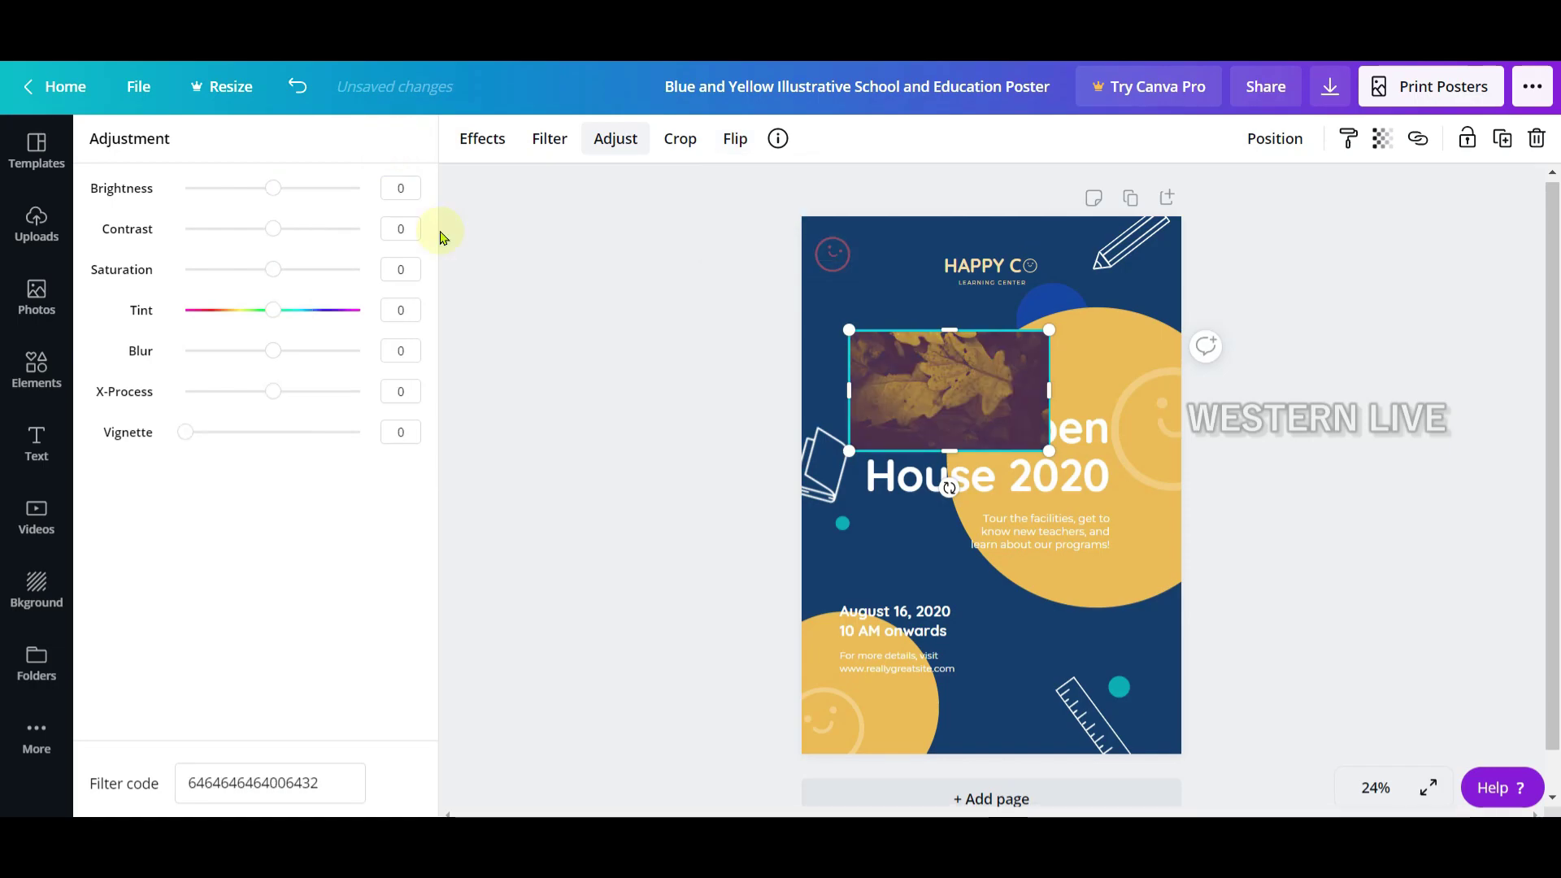
pyautogui.hotkey('ctrl', 'z')
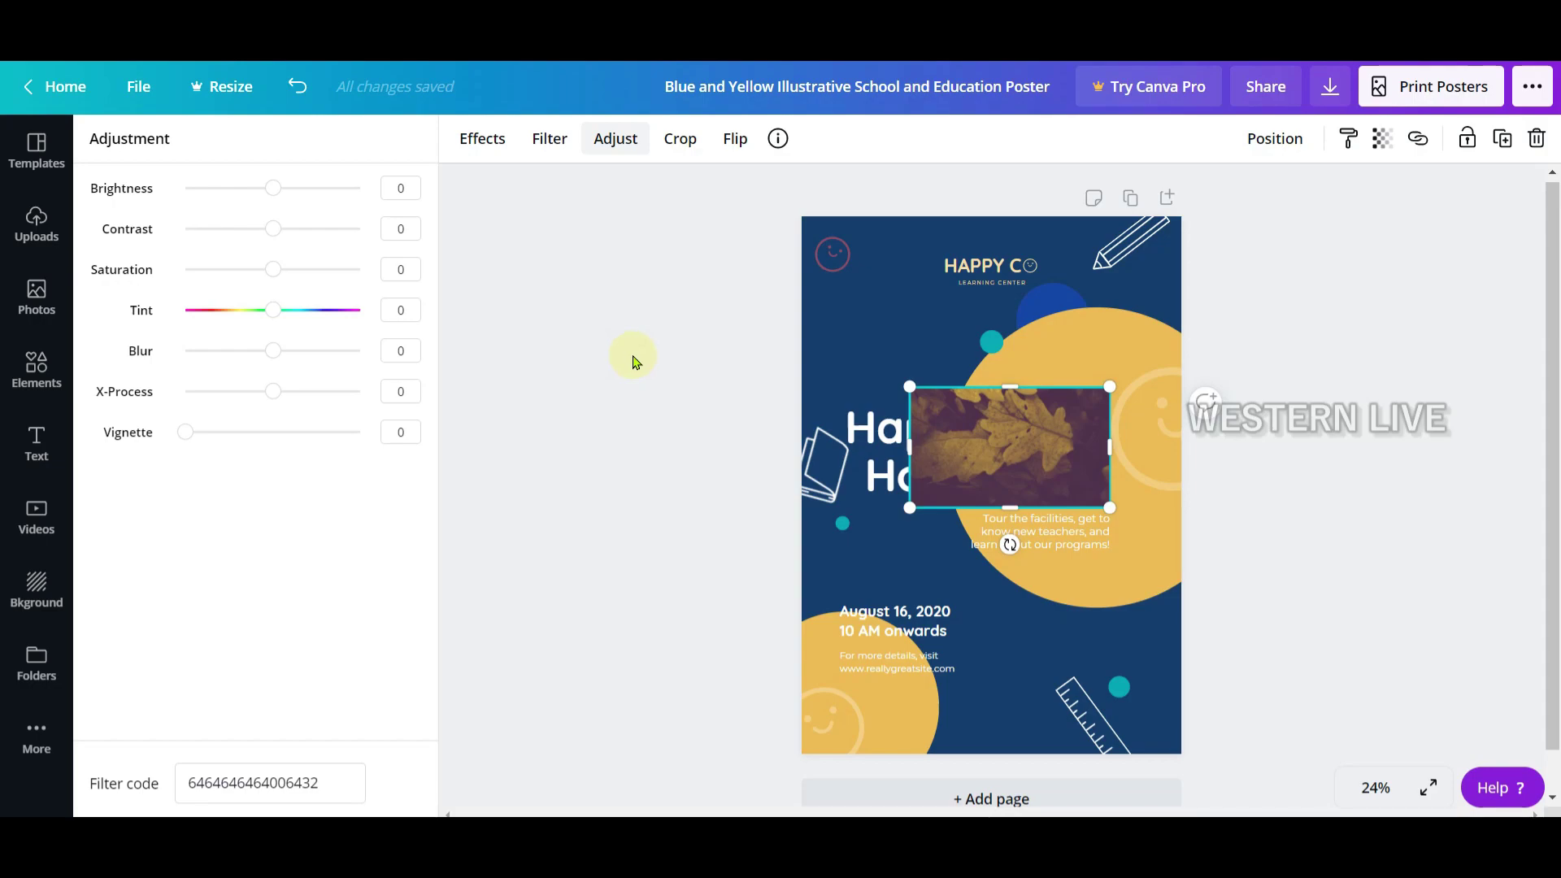
# Move the leaves photo to the page's horizontal centre and align it to the top of the page.
pyautogui.click(1282, 148)
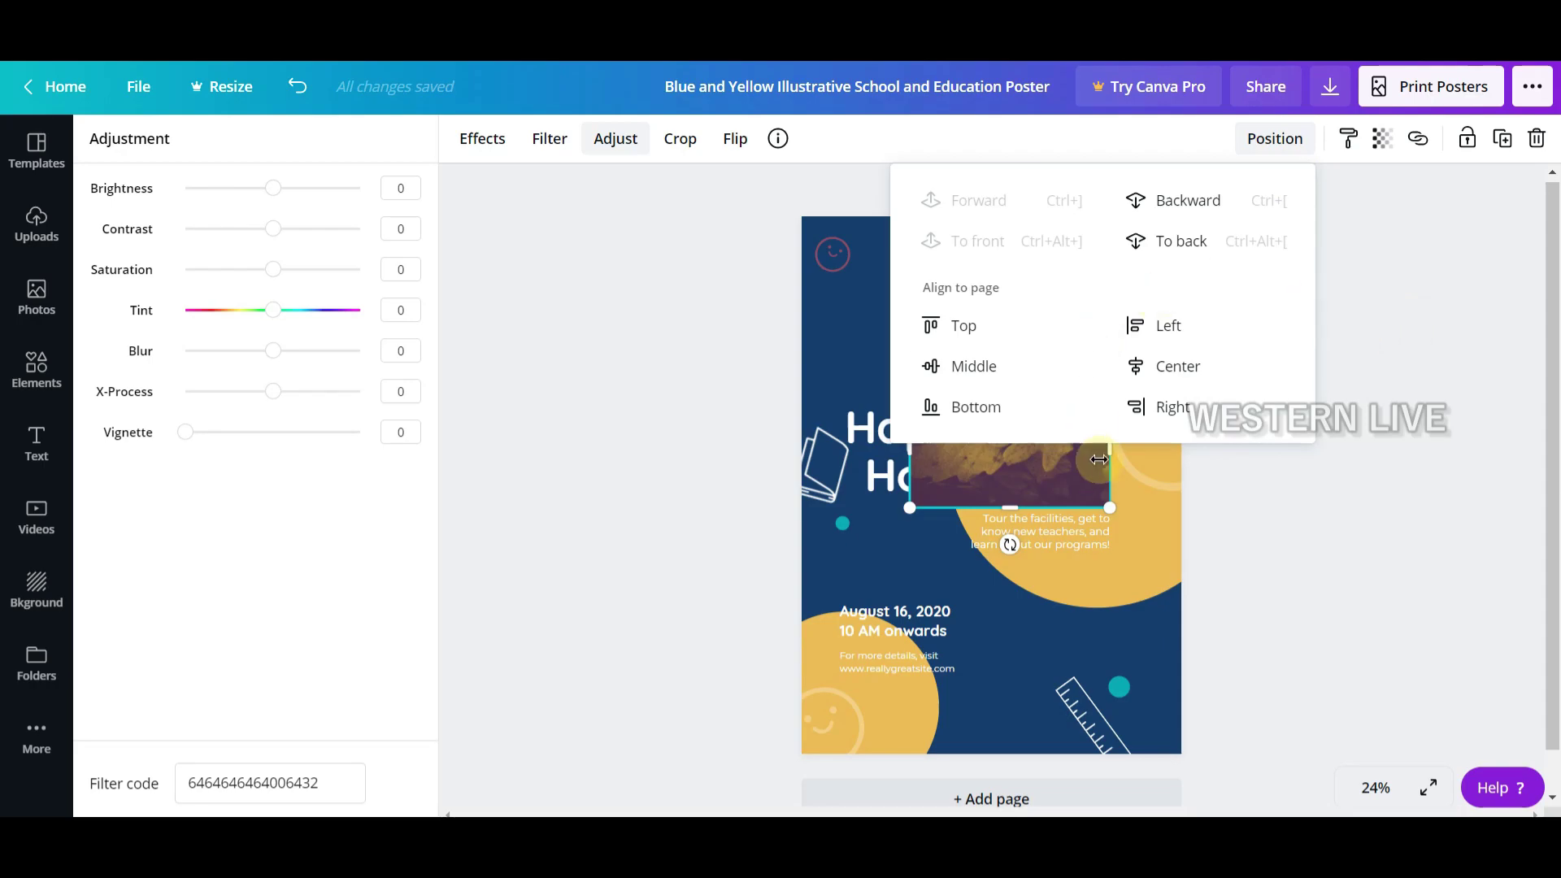
pyautogui.click(1359, 455)
pyautogui.moveTo(1011, 442); pyautogui.dragTo(993, 458)
pyautogui.click(1289, 144)
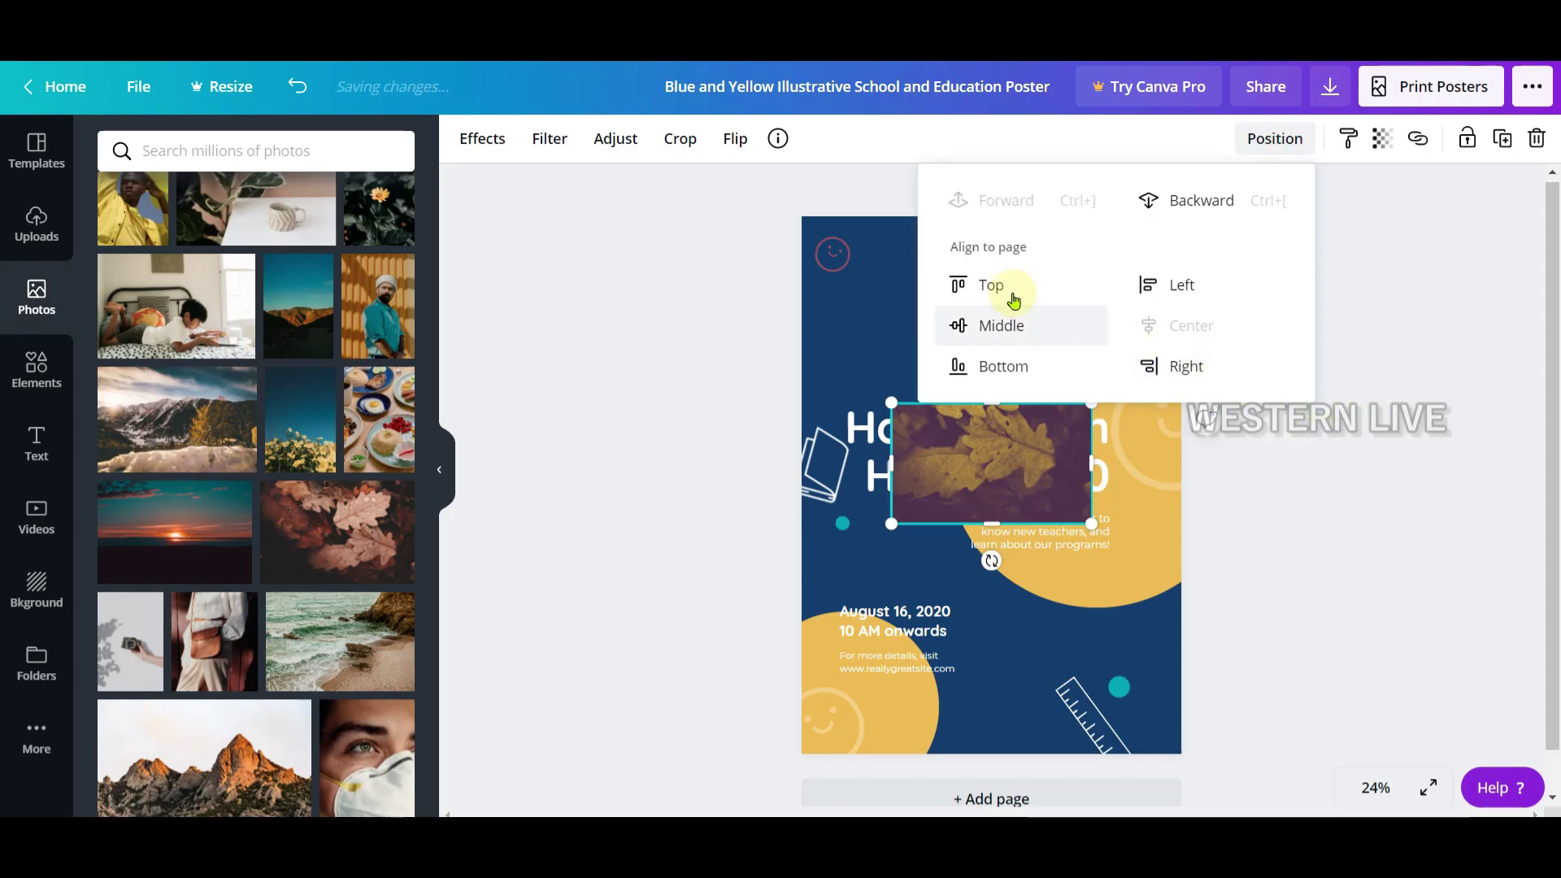
pyautogui.click(1012, 296)
pyautogui.click(1317, 480)
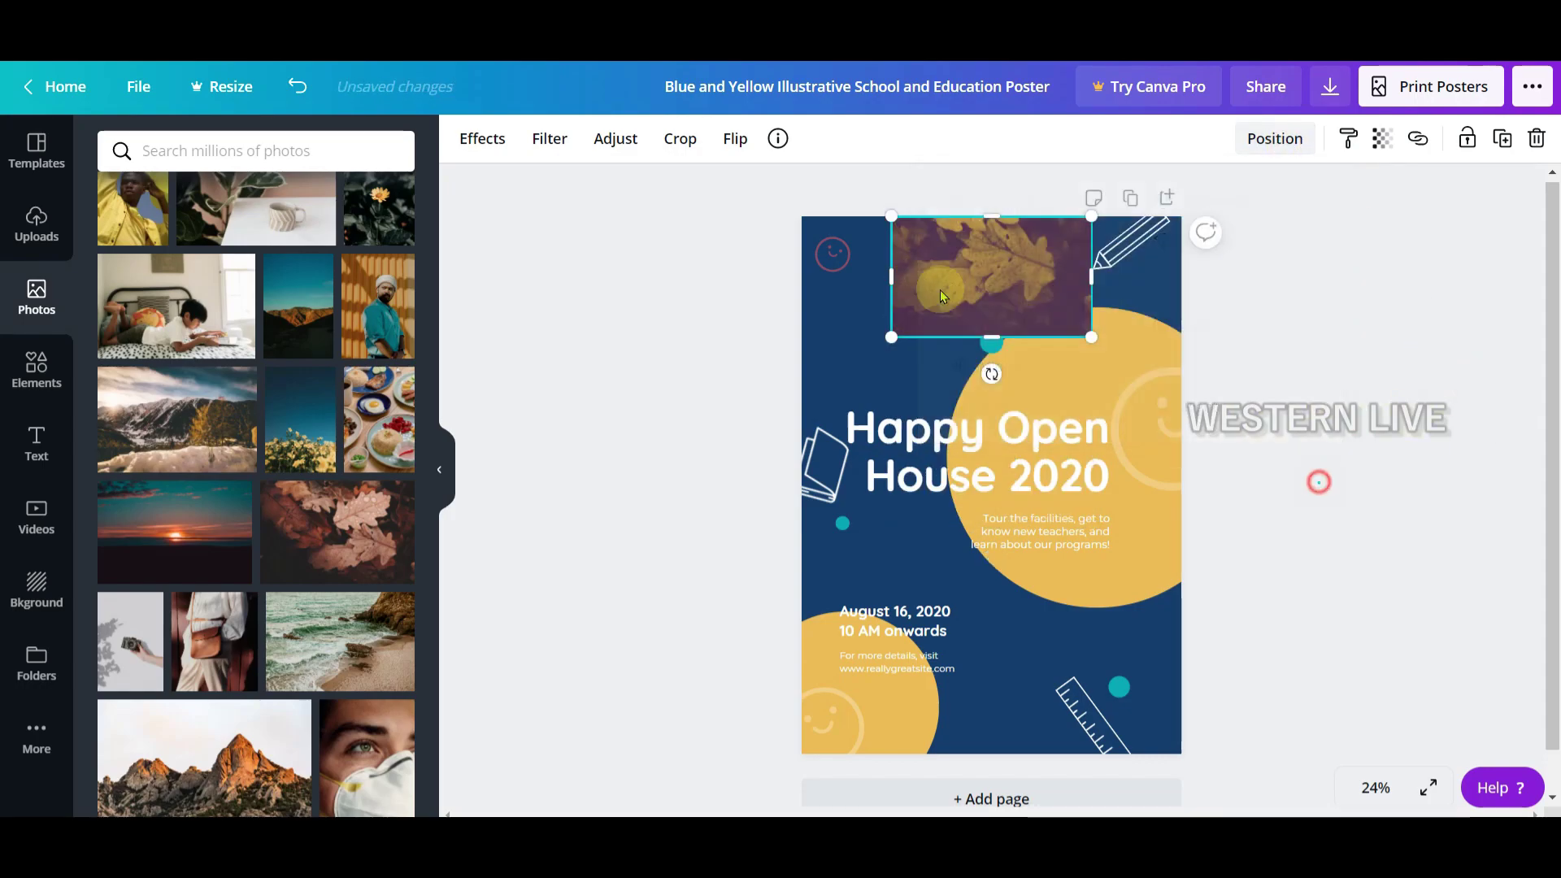
# Align the leaves photo to the vertical middle of the page and then to the bottom of the page.
pyautogui.click(1044, 283)
pyautogui.click(1275, 139)
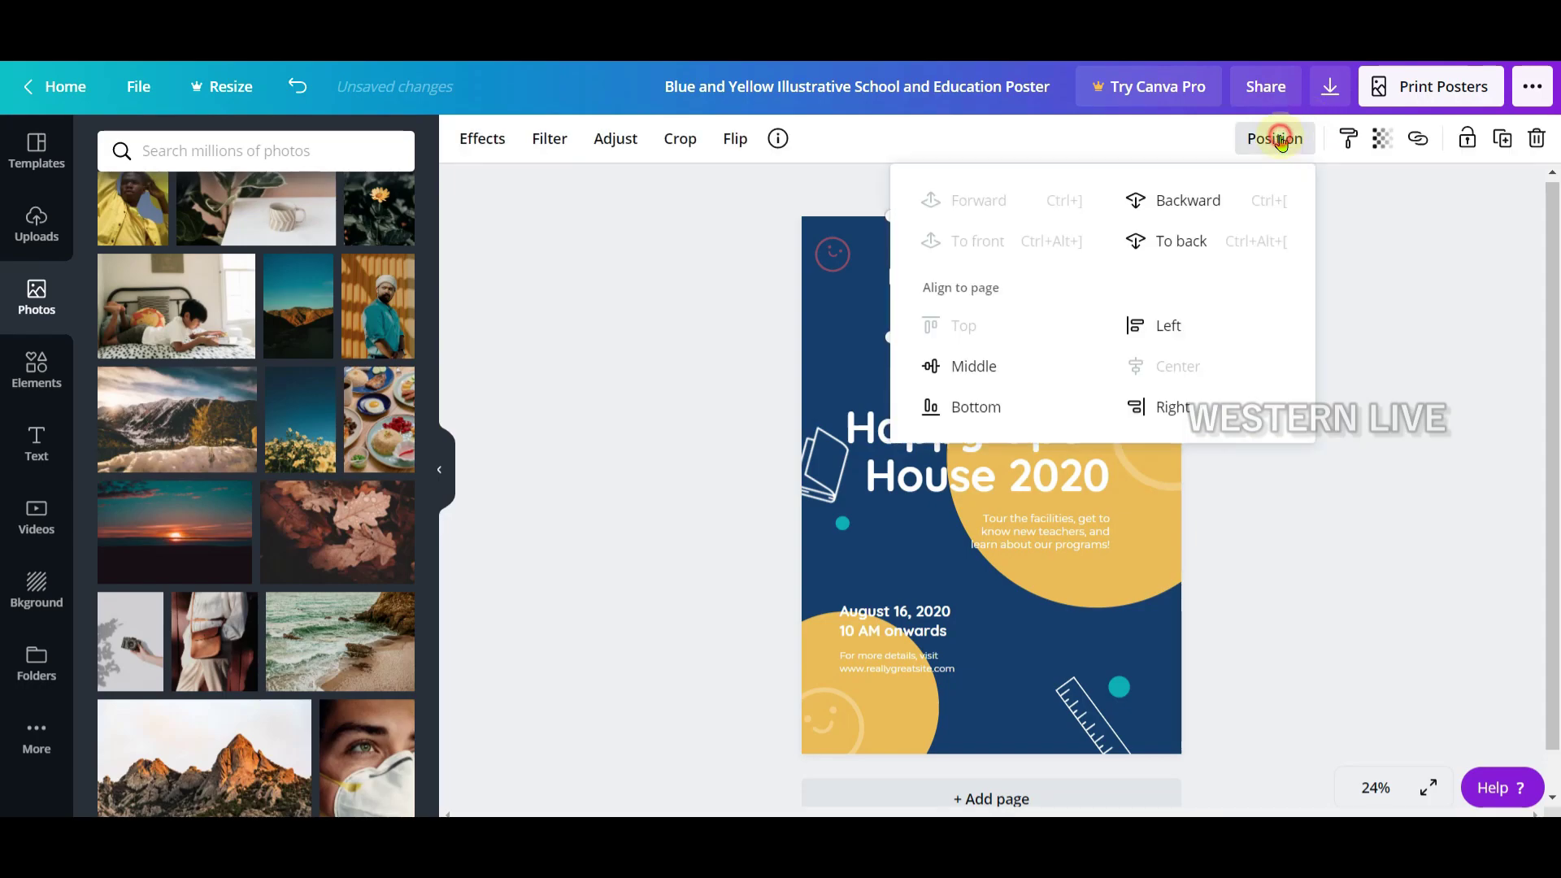
pyautogui.click(947, 368)
pyautogui.click(1271, 456)
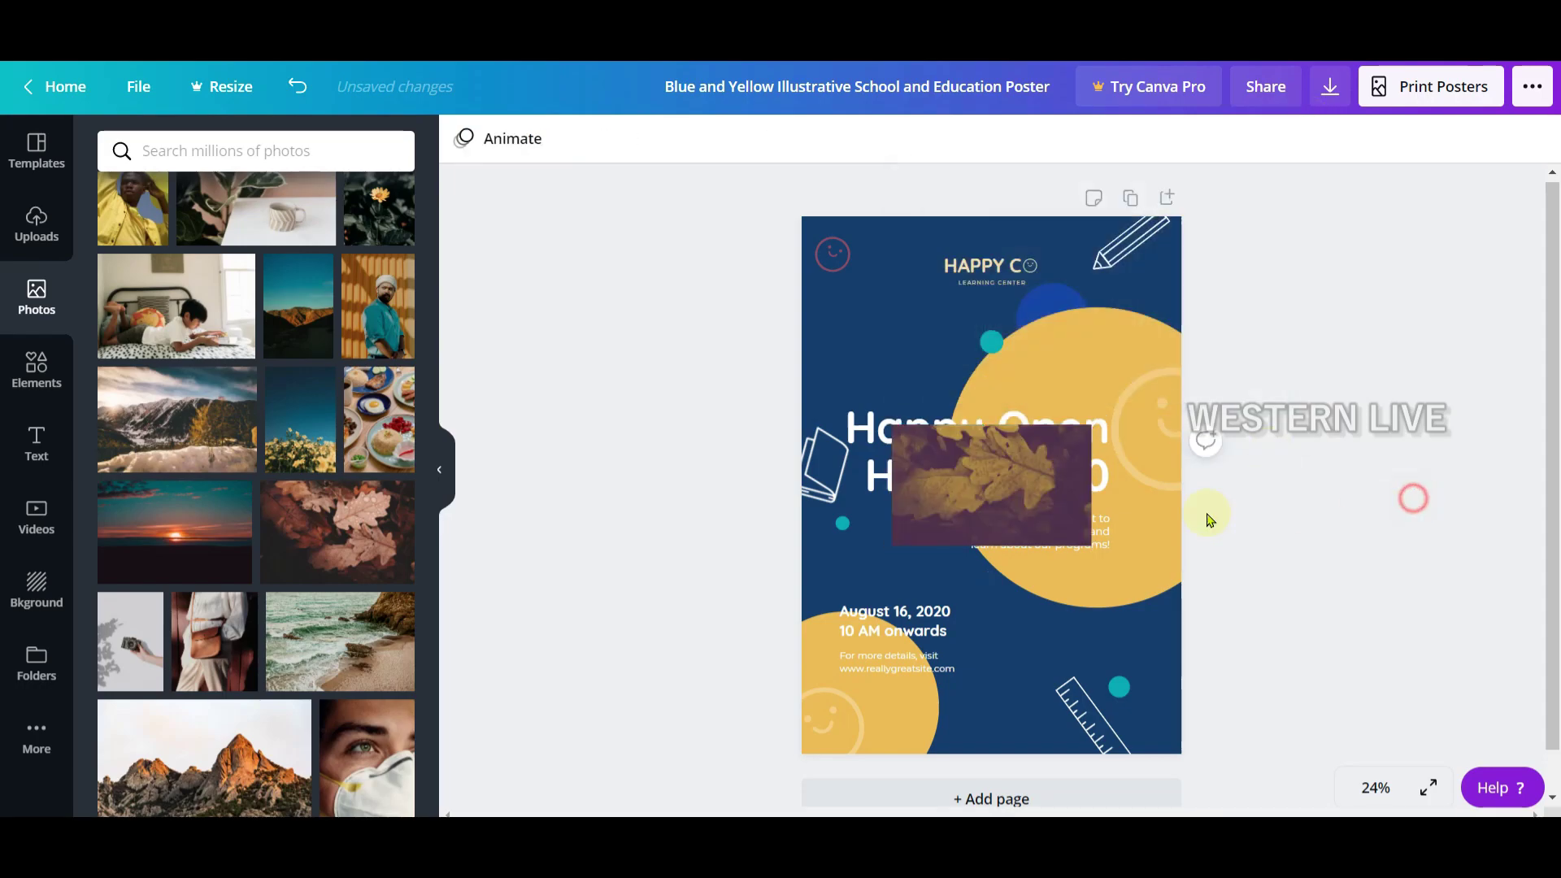
pyautogui.click(1021, 479)
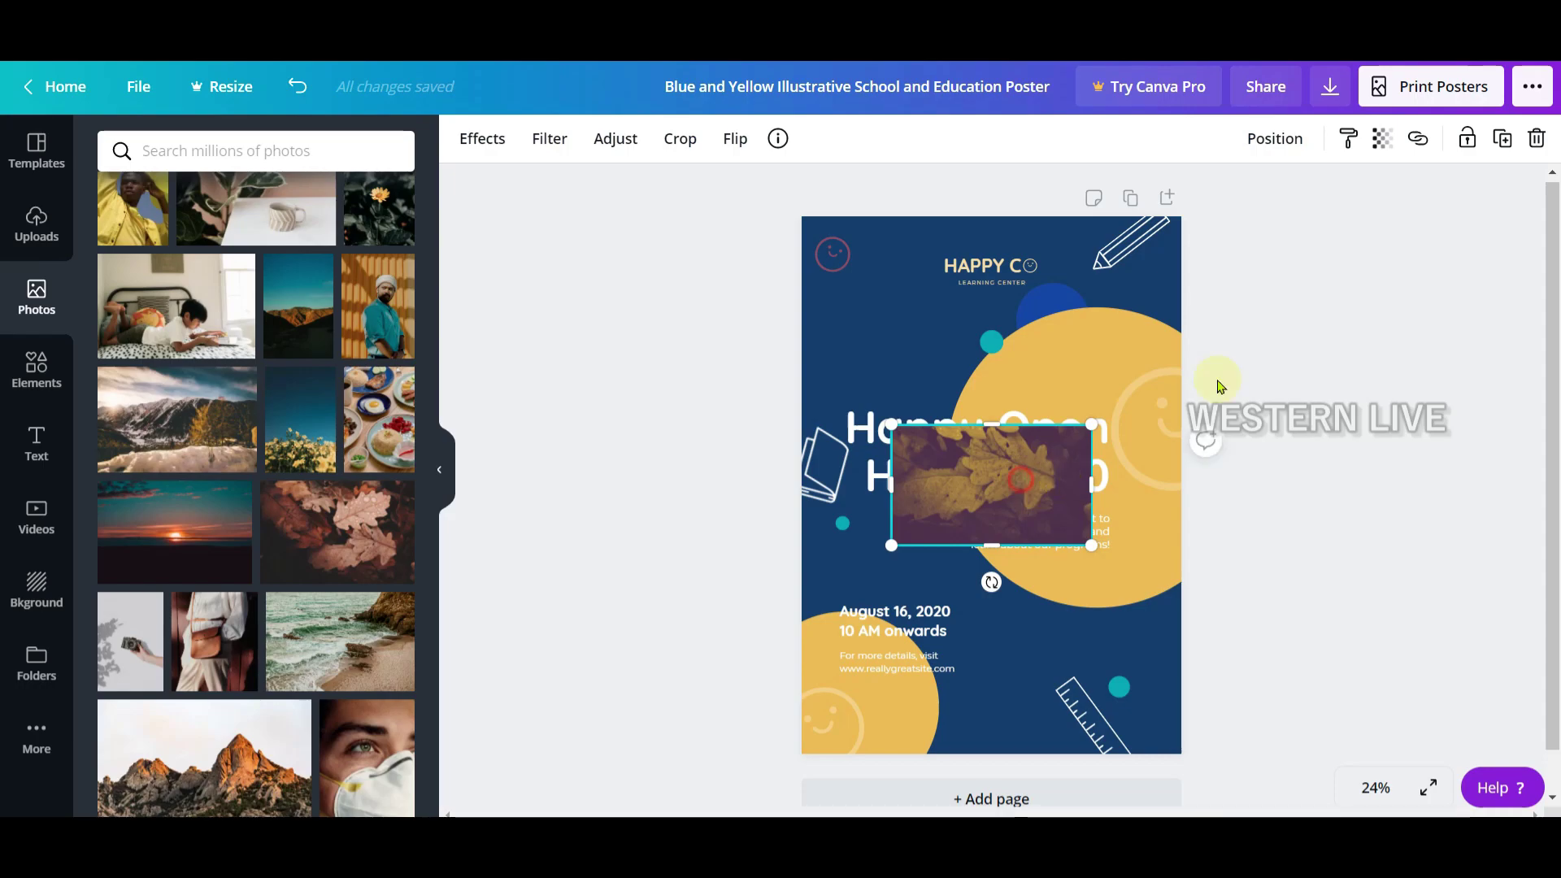
pyautogui.click(1275, 154)
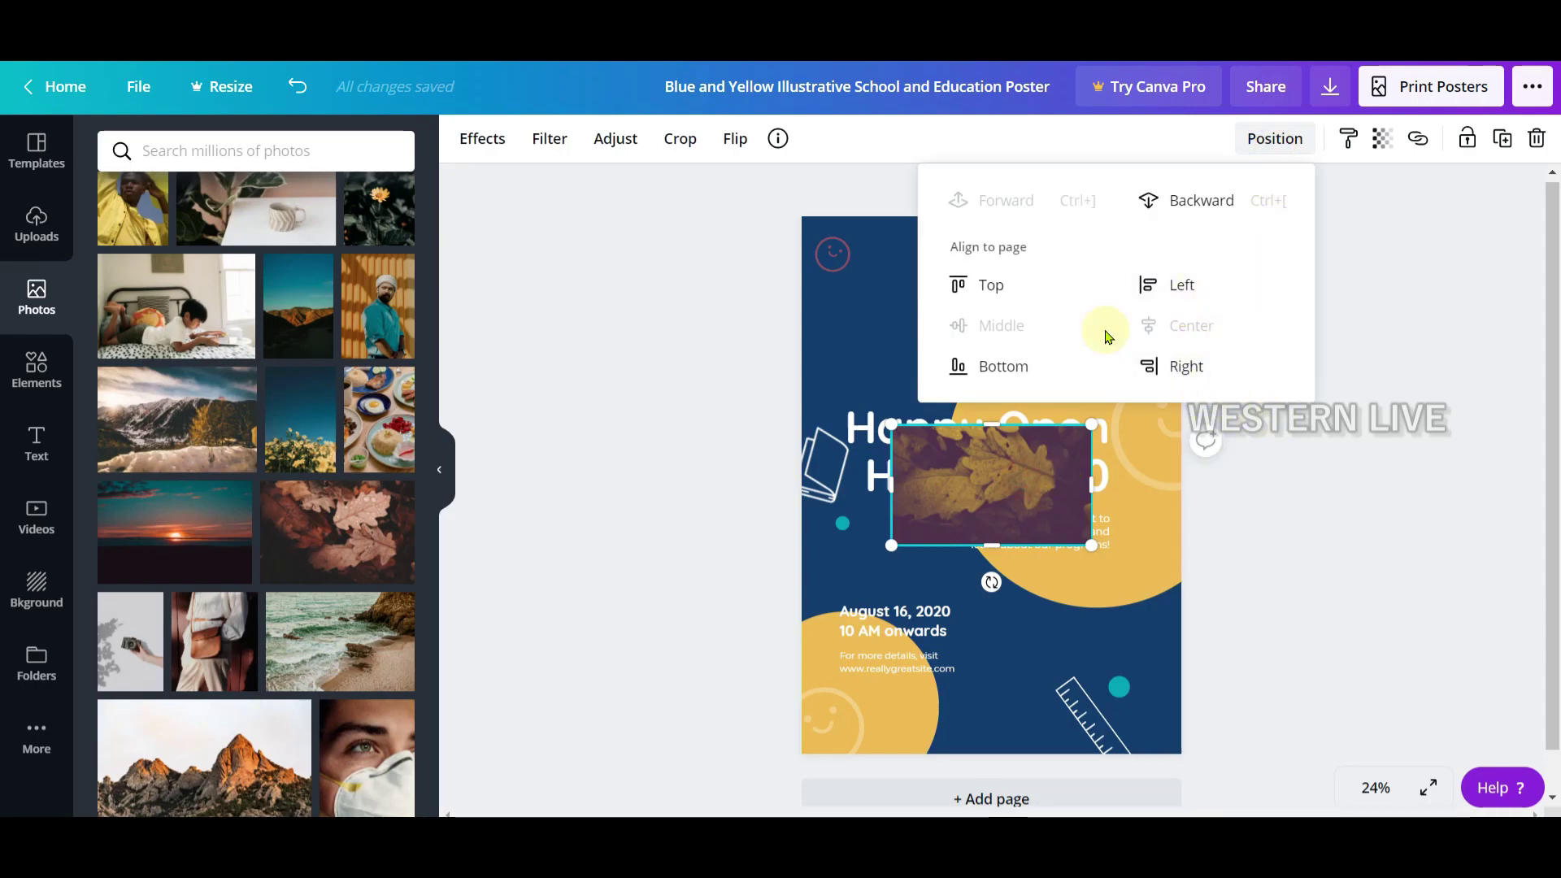
pyautogui.click(1050, 382)
pyautogui.click(1427, 534)
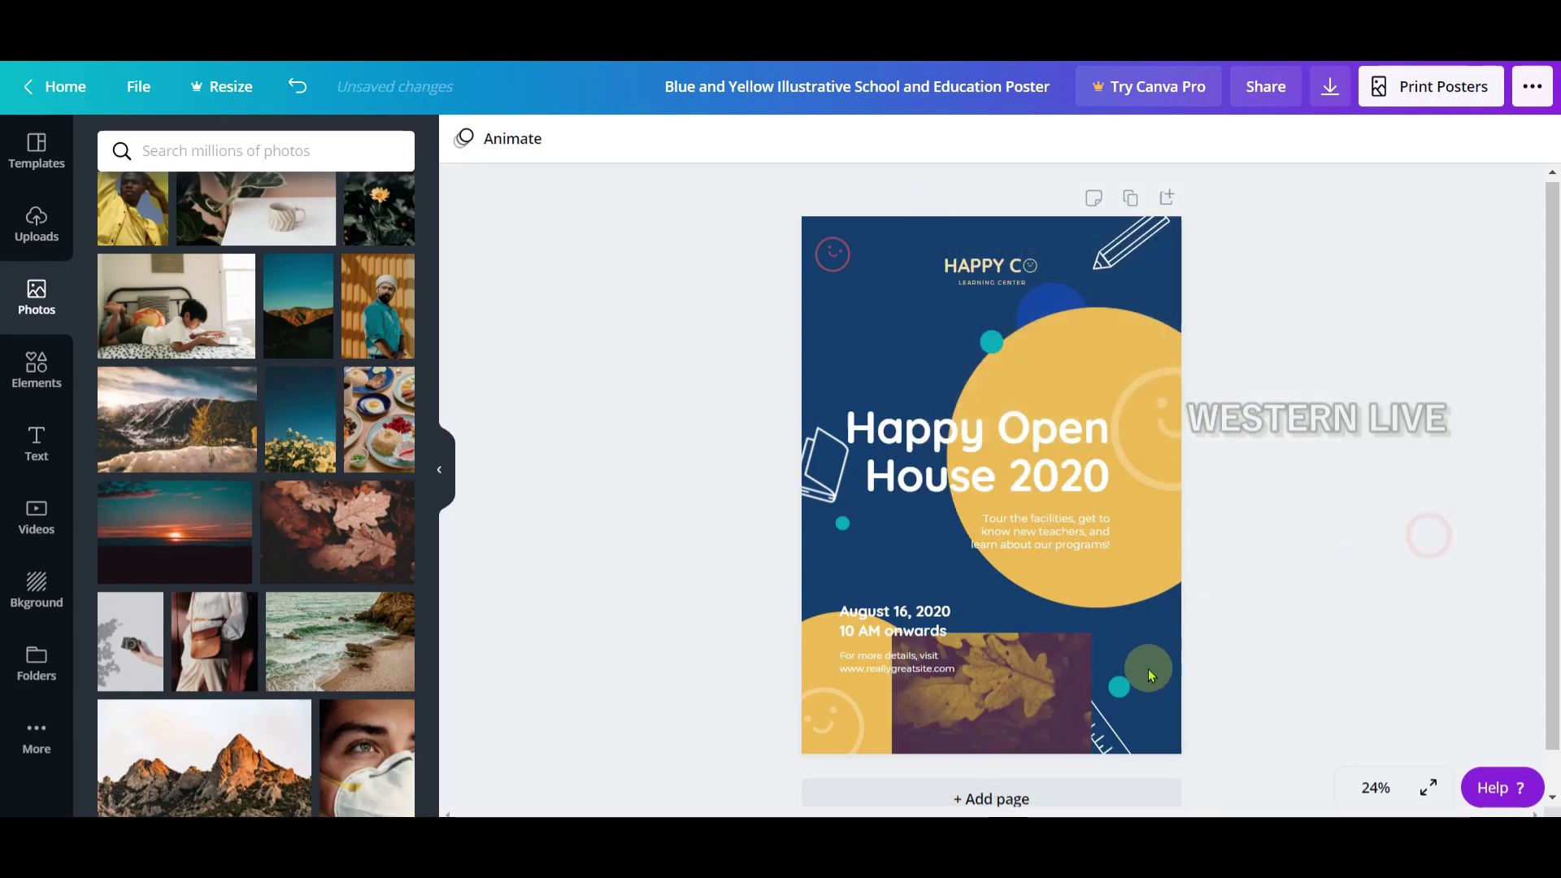
# Align the leaves photo to the page's left edge, then its right edge, and finish with it centred horizontally.
pyautogui.click(1065, 701)
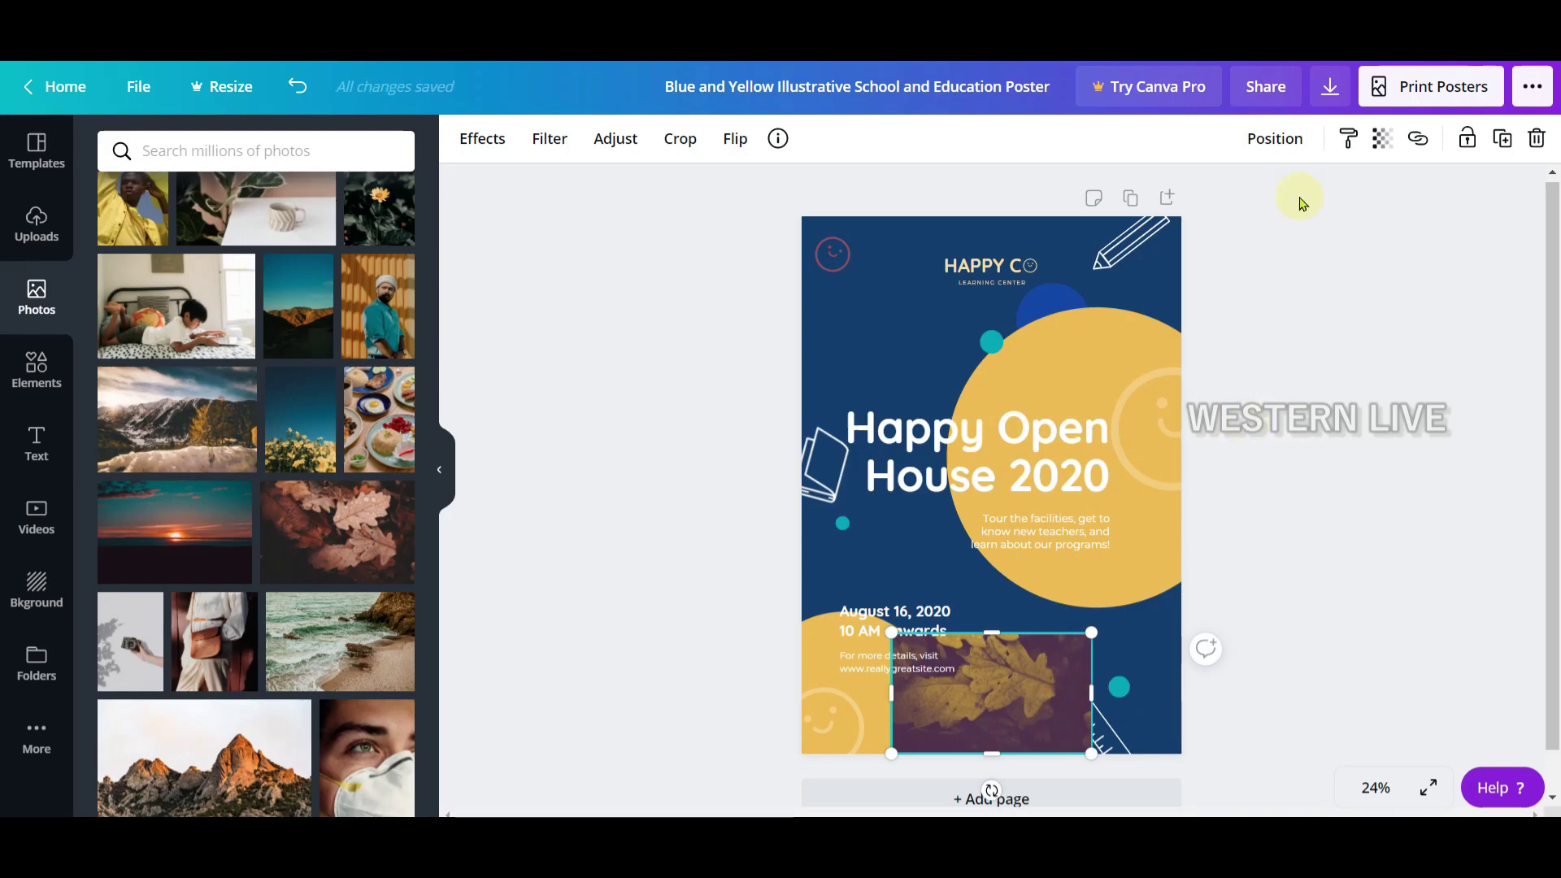
pyautogui.click(1302, 156)
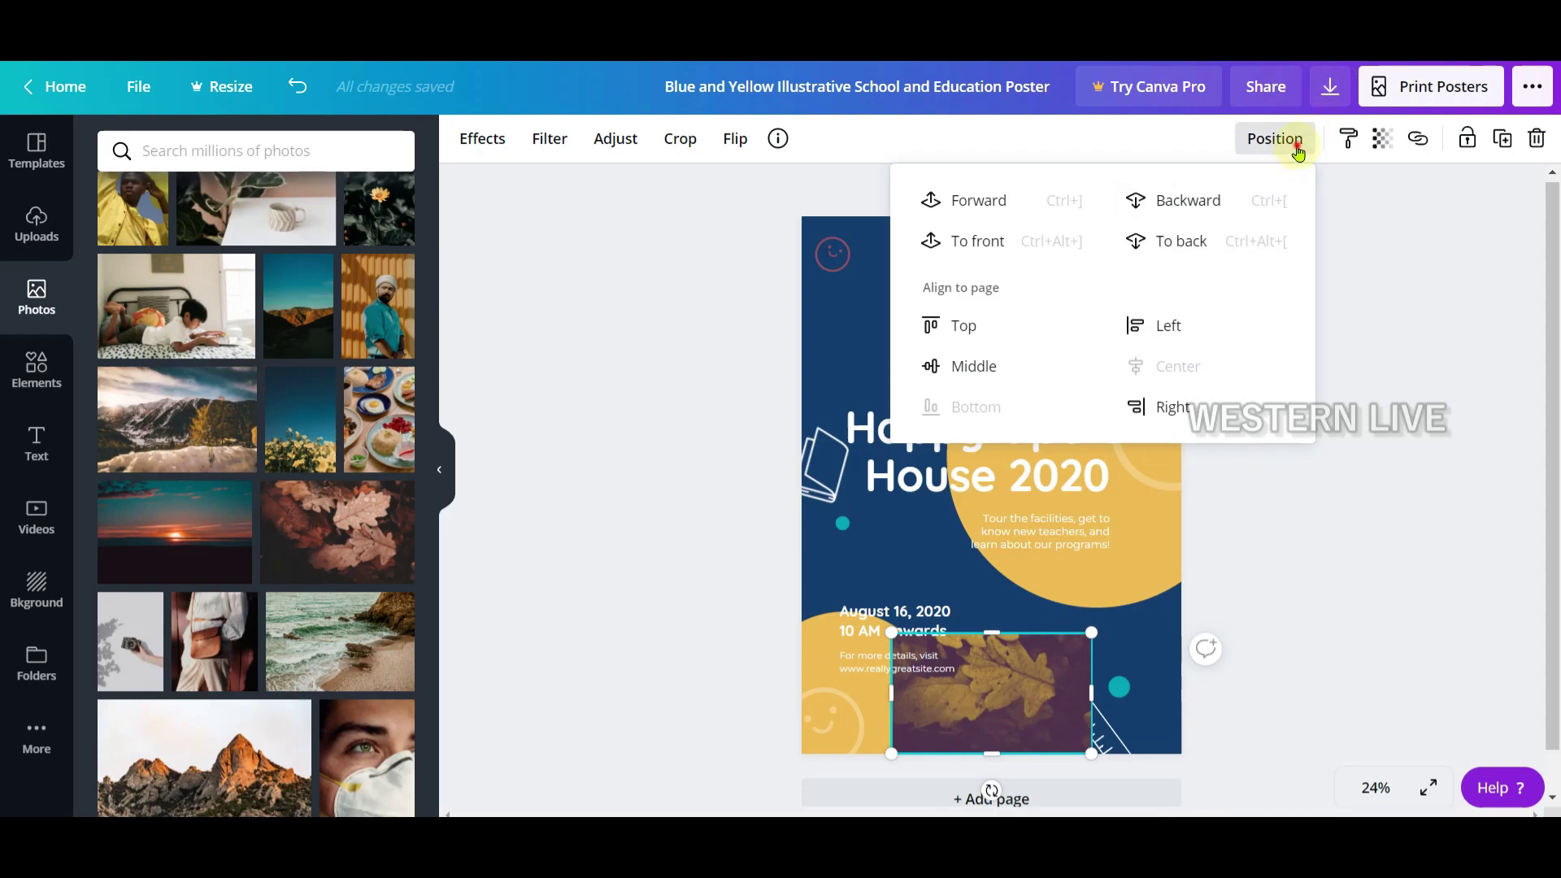
pyautogui.click(1175, 328)
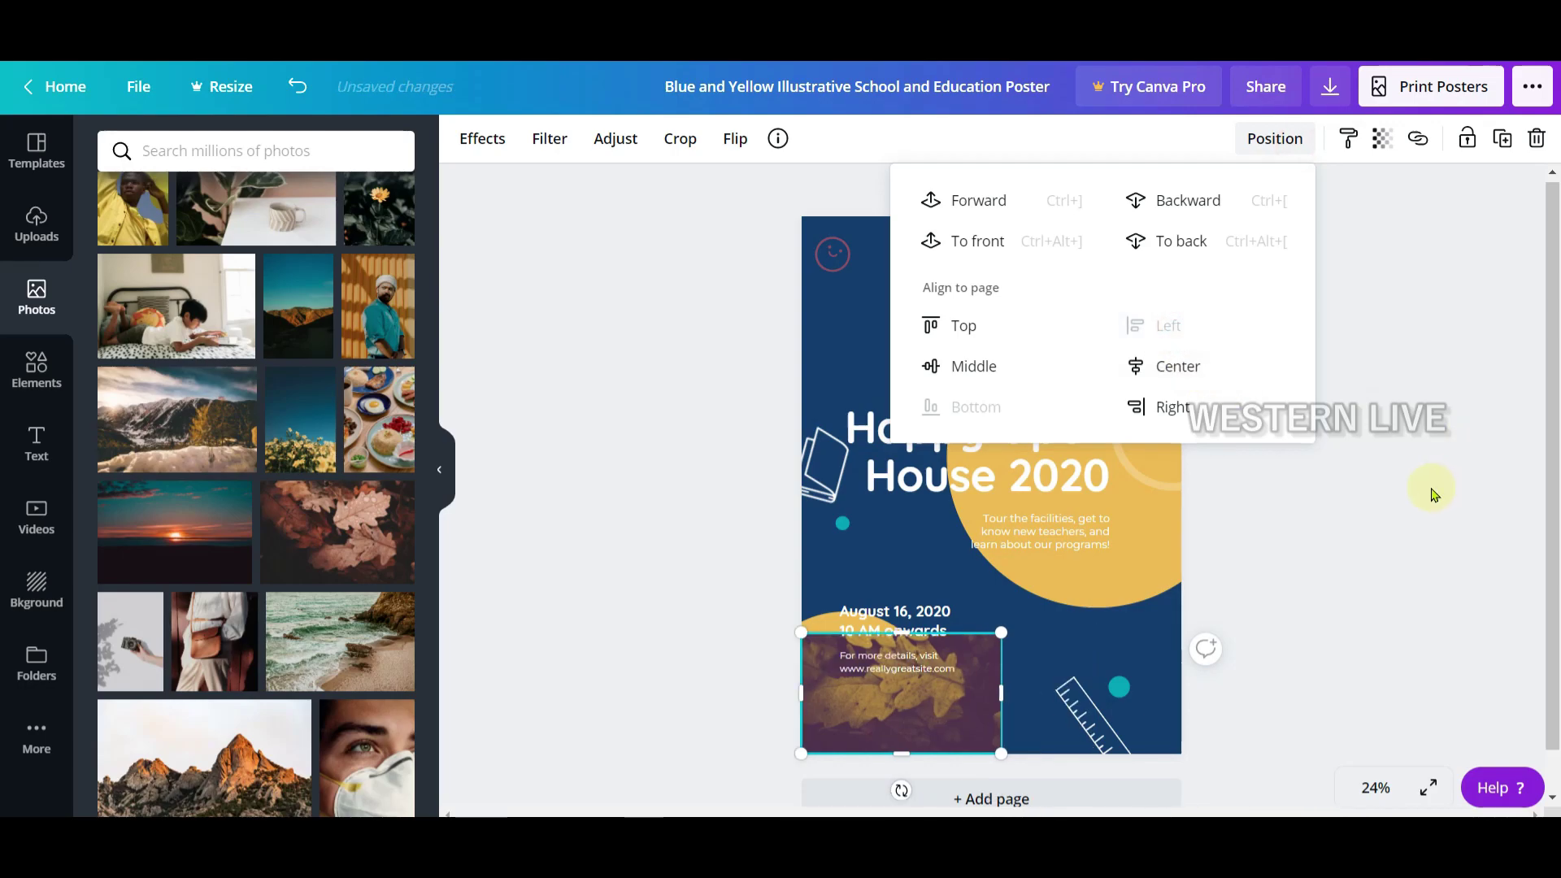
pyautogui.click(1185, 410)
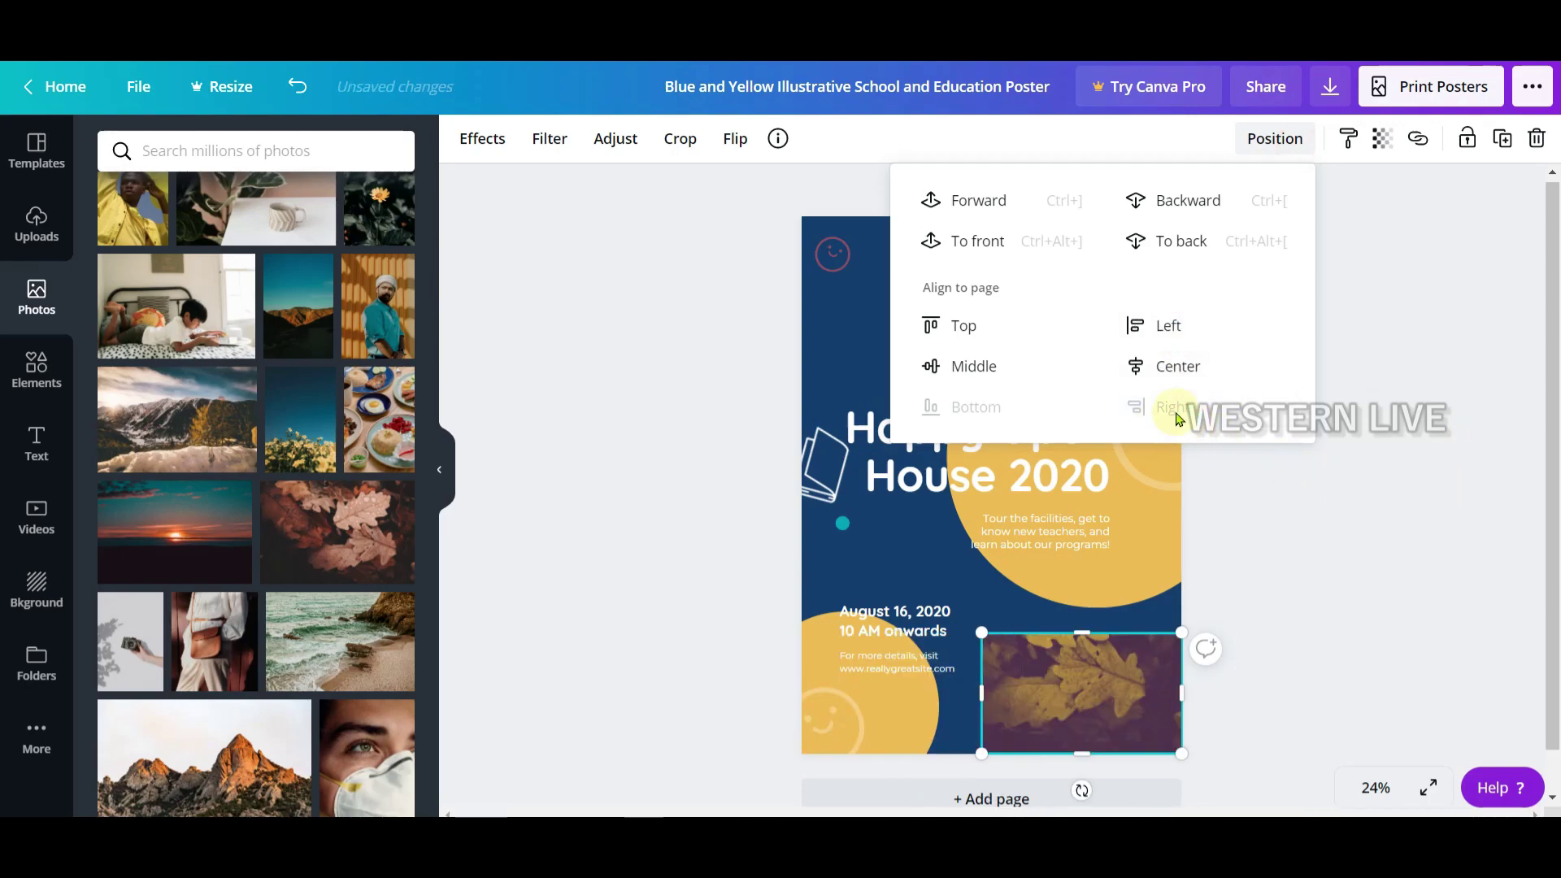
pyautogui.click(1193, 374)
pyautogui.click(1391, 535)
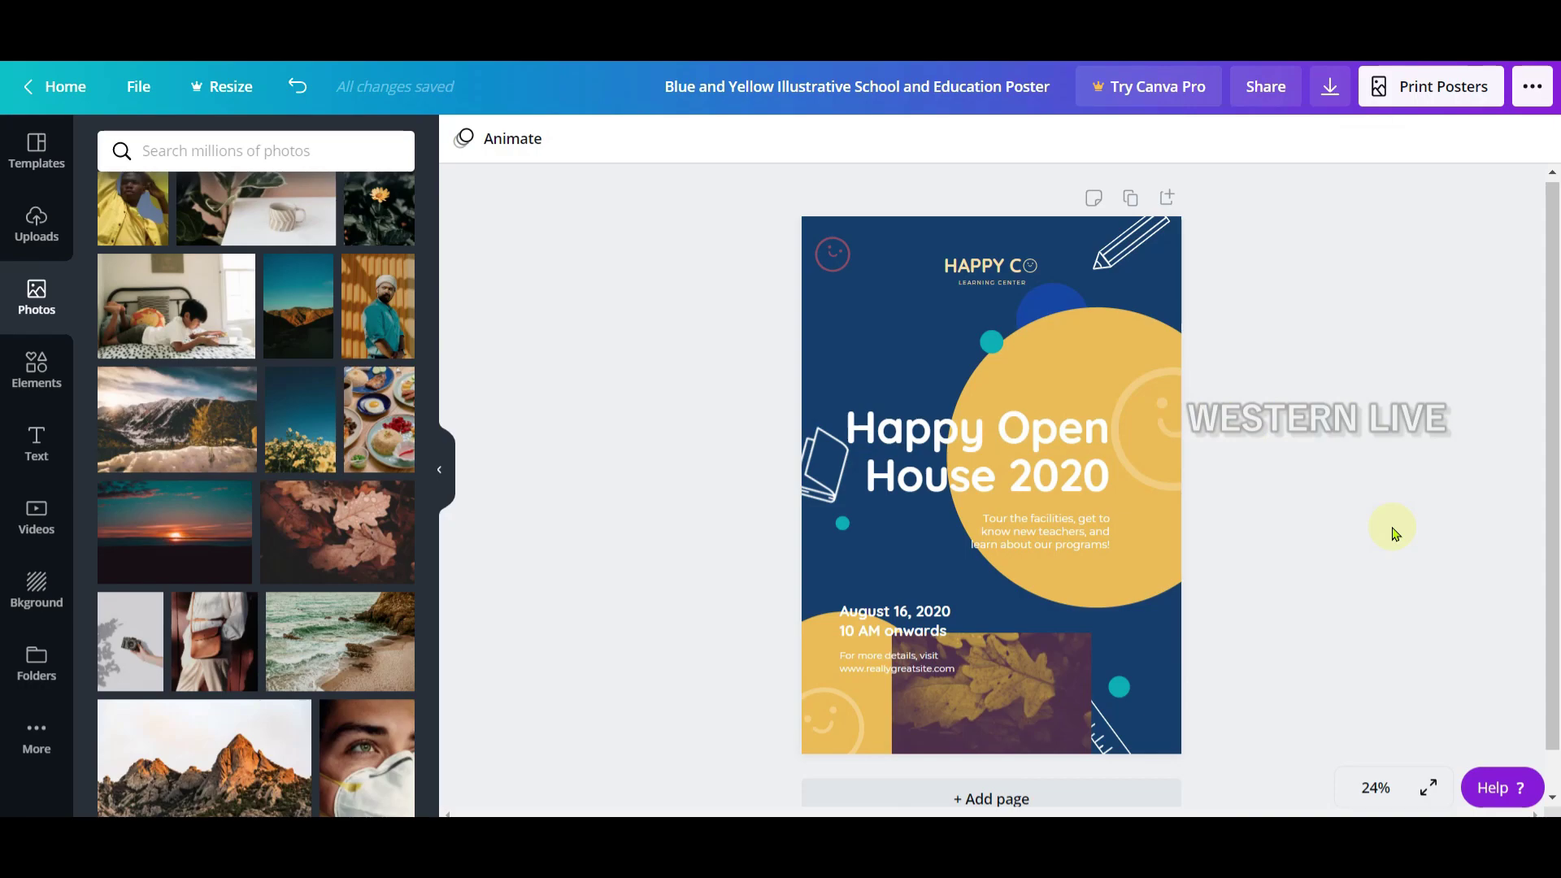
# Enlarge the leaves photo and move it up over the "Happy Open House 2020" heading.
pyautogui.click(997, 670)
pyautogui.click(998, 683)
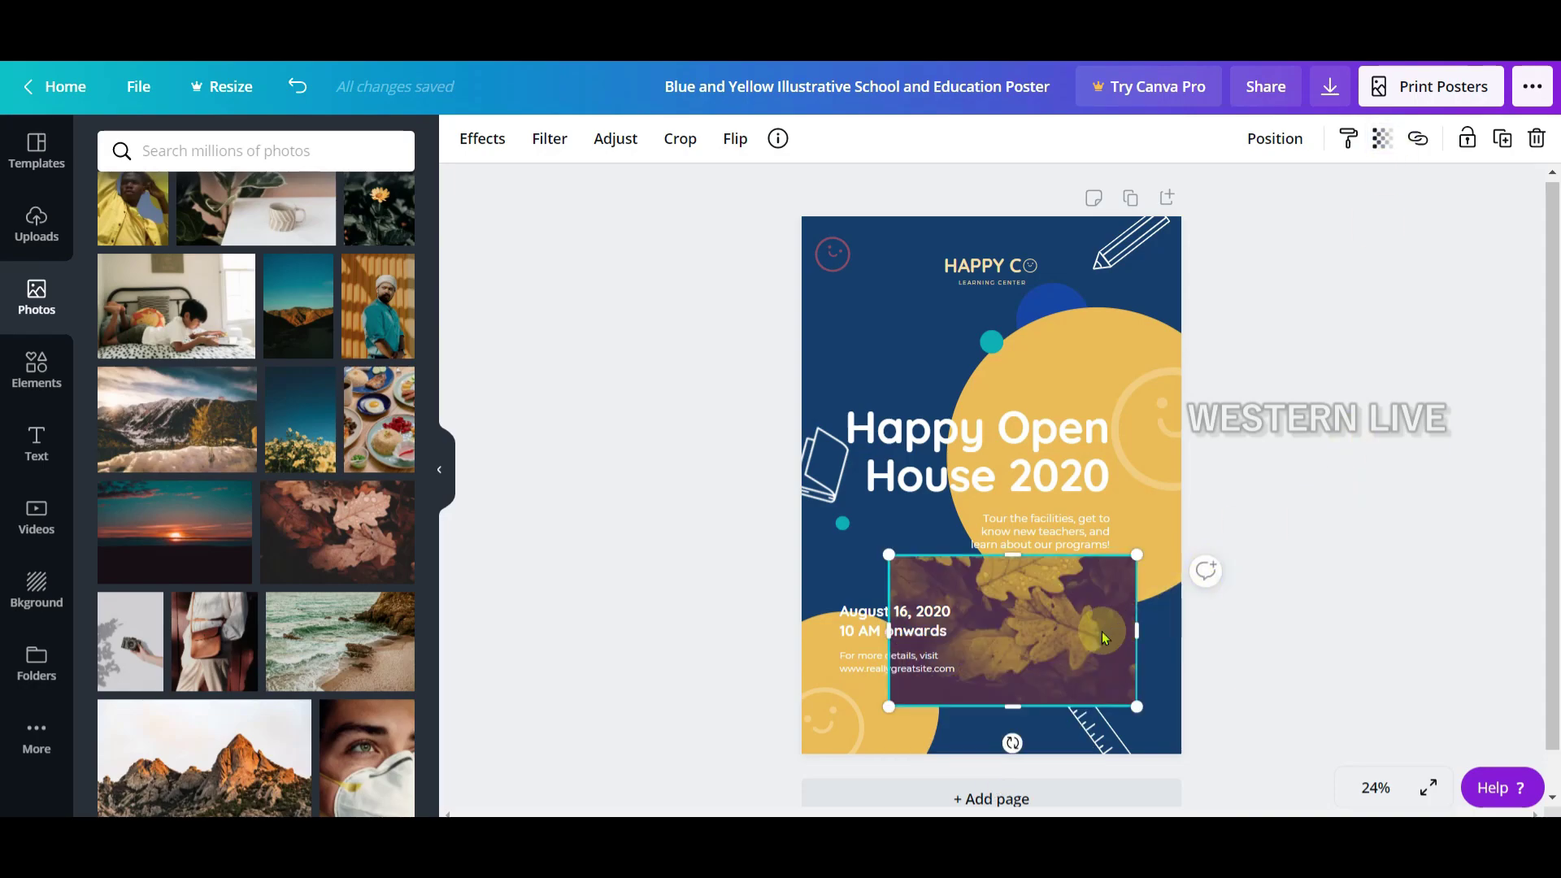
pyautogui.moveTo(1101, 631); pyautogui.dragTo(1074, 631)
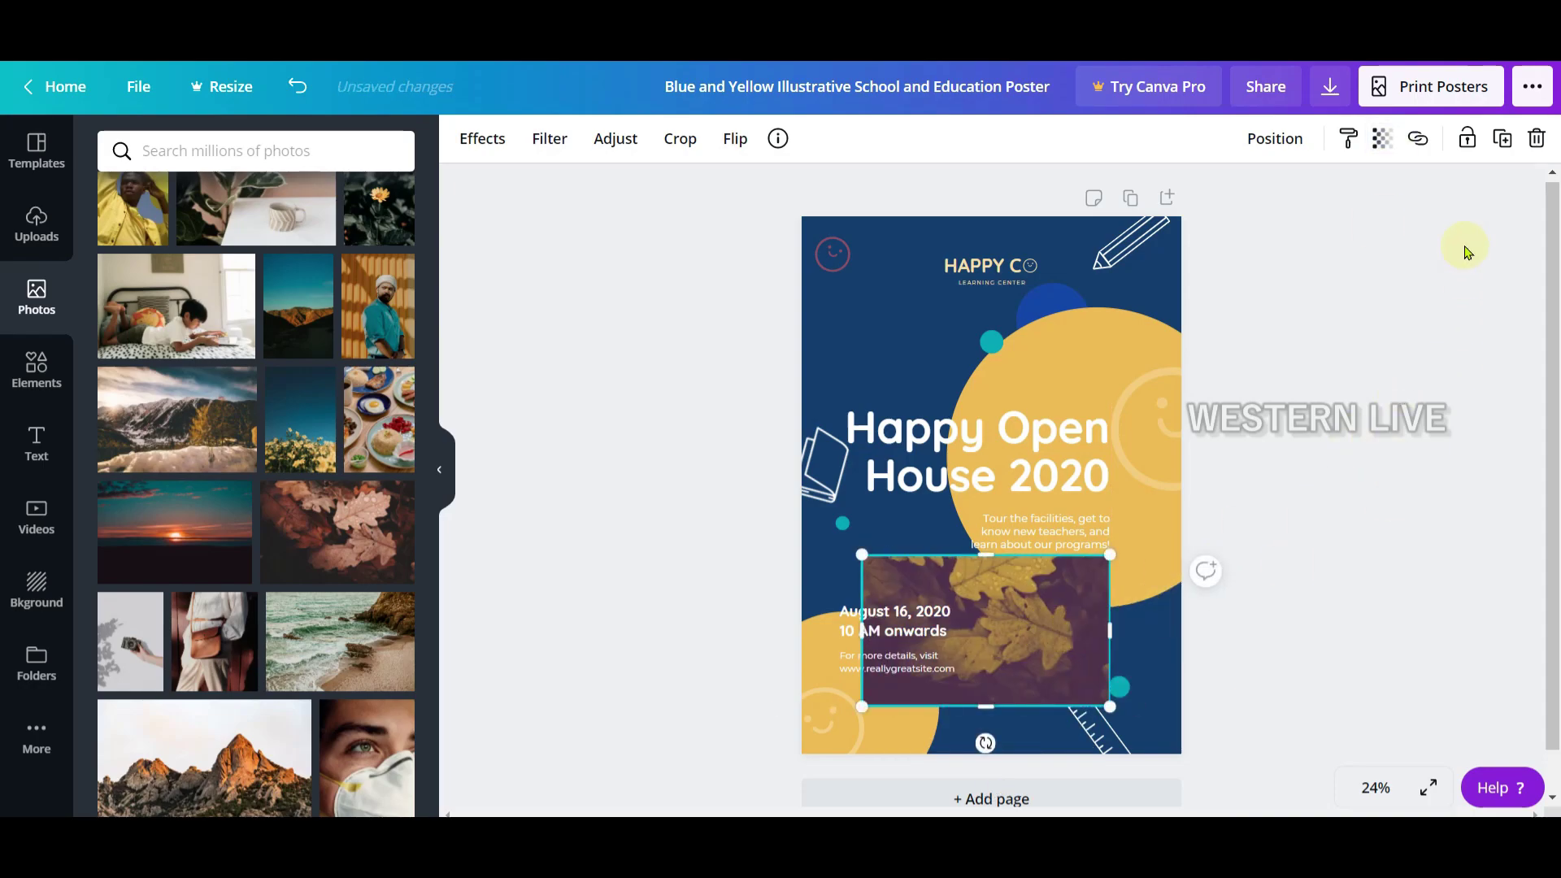
pyautogui.moveTo(1081, 625); pyautogui.dragTo(1088, 483)
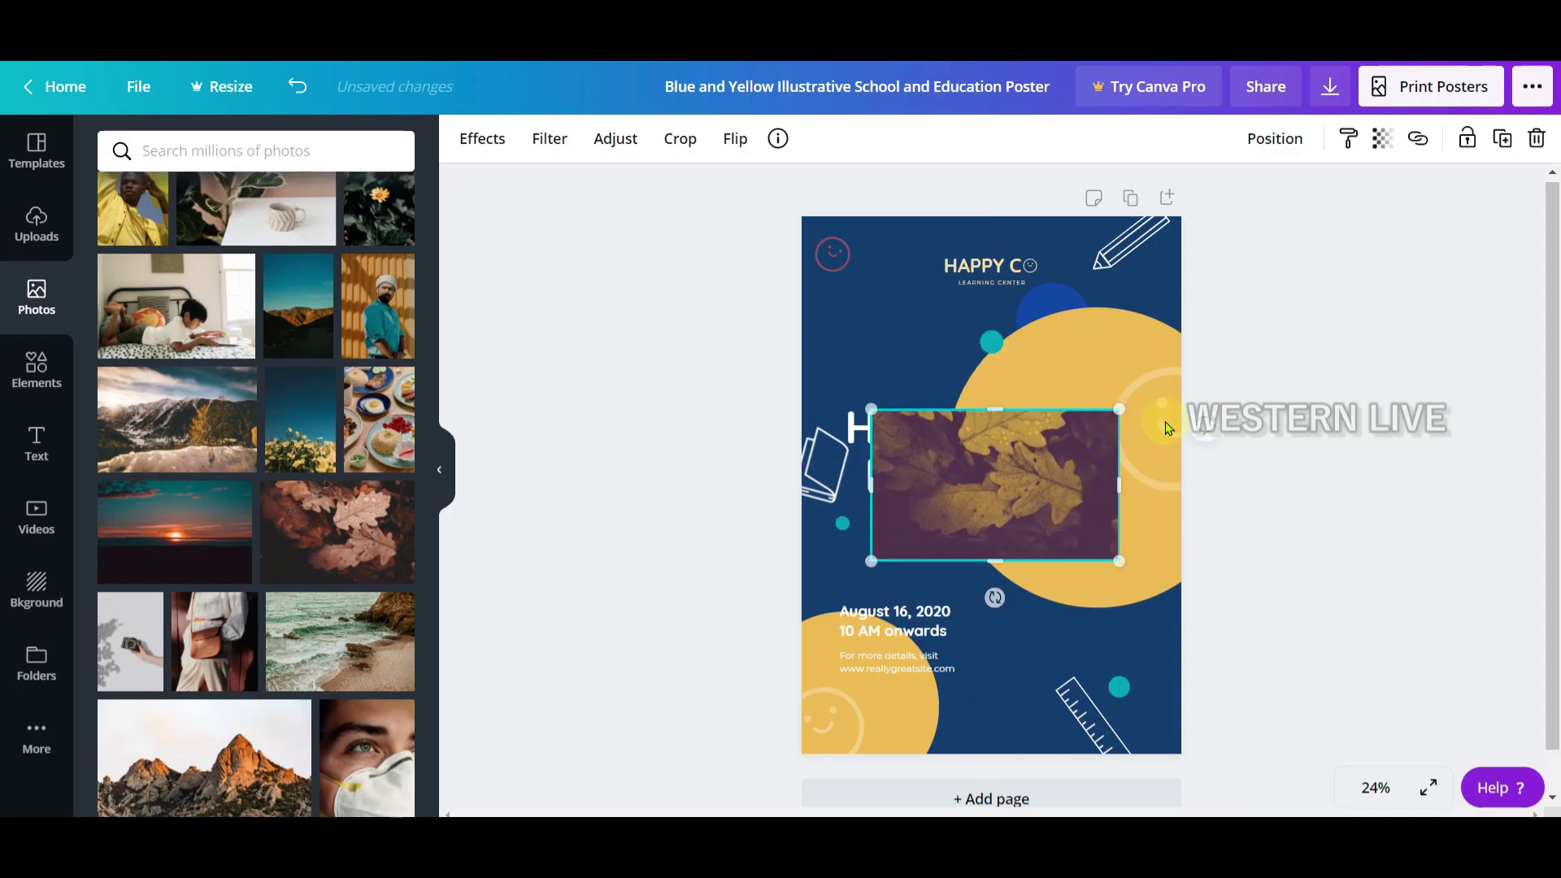
# Align the enlarged leaves photo to the bottom of the page and back to the vertical middle.
pyautogui.click(1274, 138)
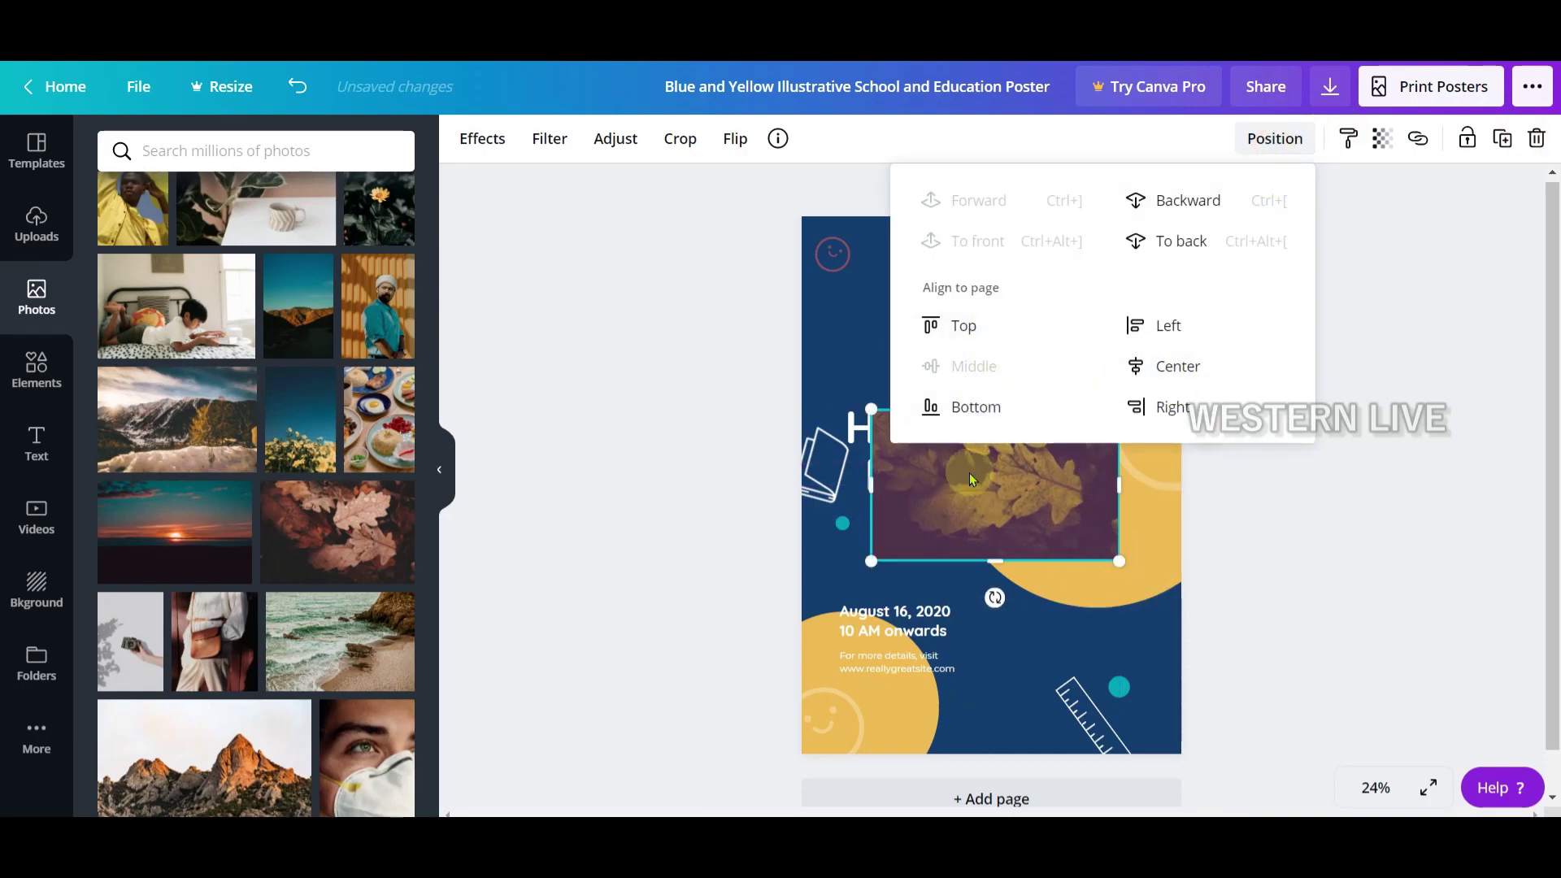
pyautogui.click(975, 407)
pyautogui.click(975, 366)
pyautogui.click(1359, 537)
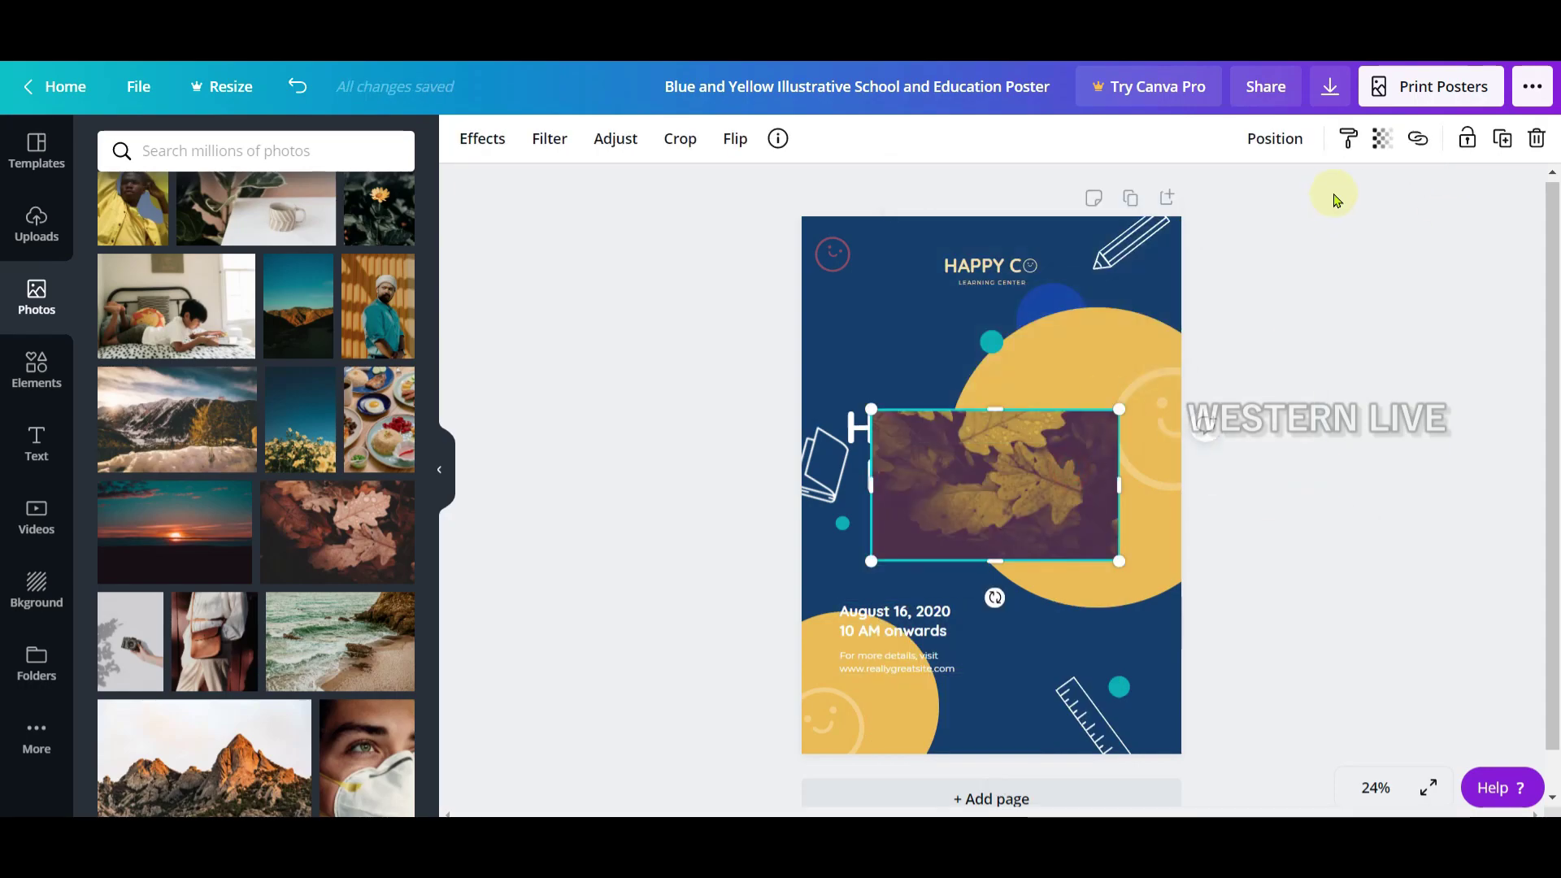
# Set the leaves photo's transparency to 51 and move the photo down below the heading text.
pyautogui.click(1374, 160)
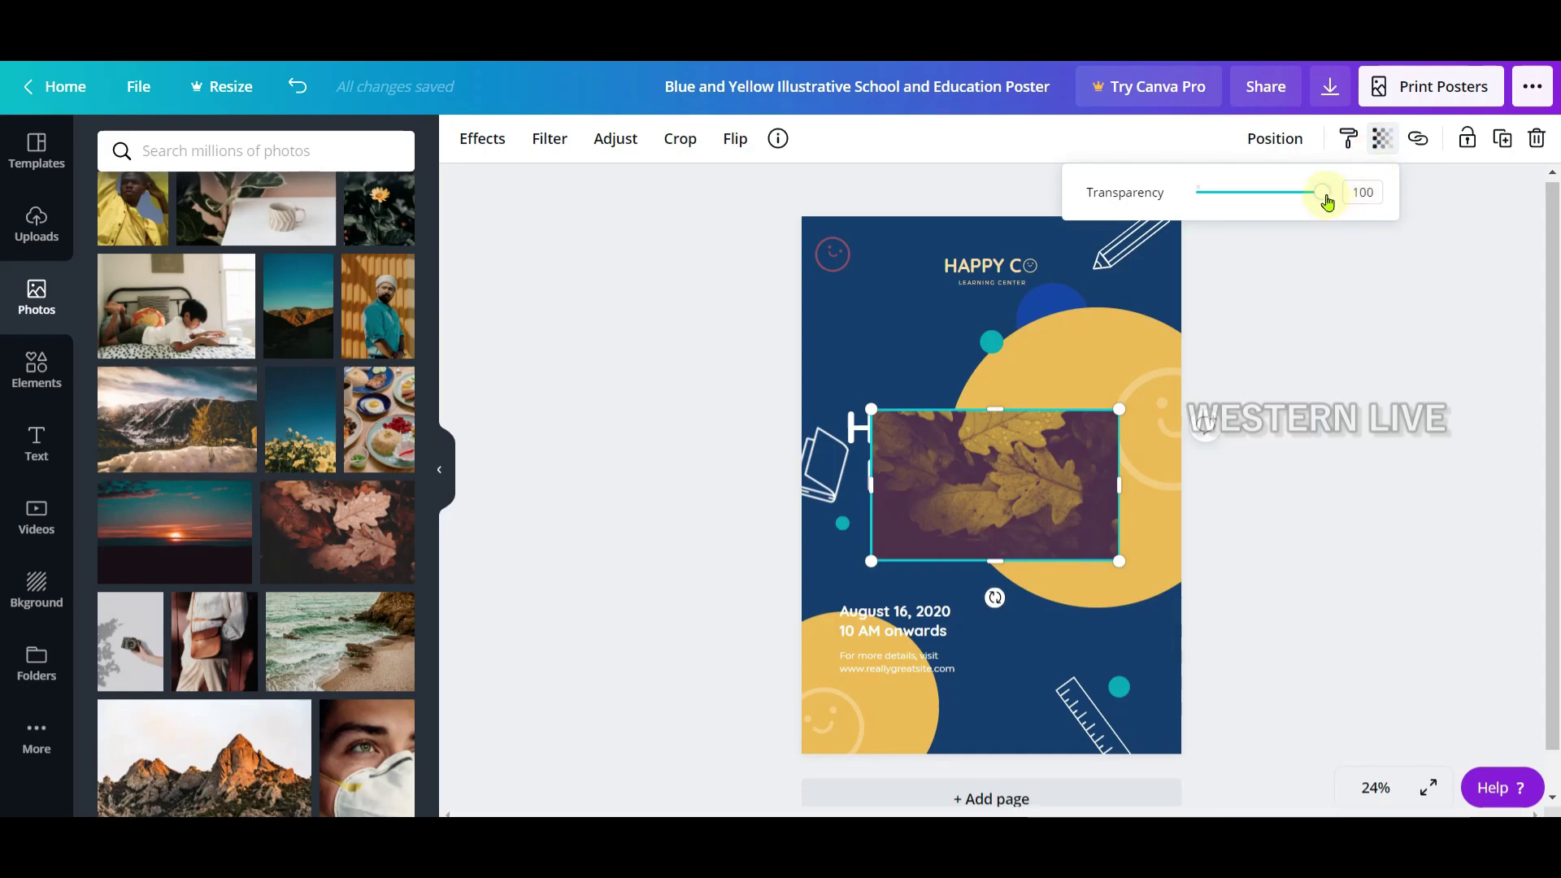
pyautogui.moveTo(1327, 202); pyautogui.dragTo(1277, 202)
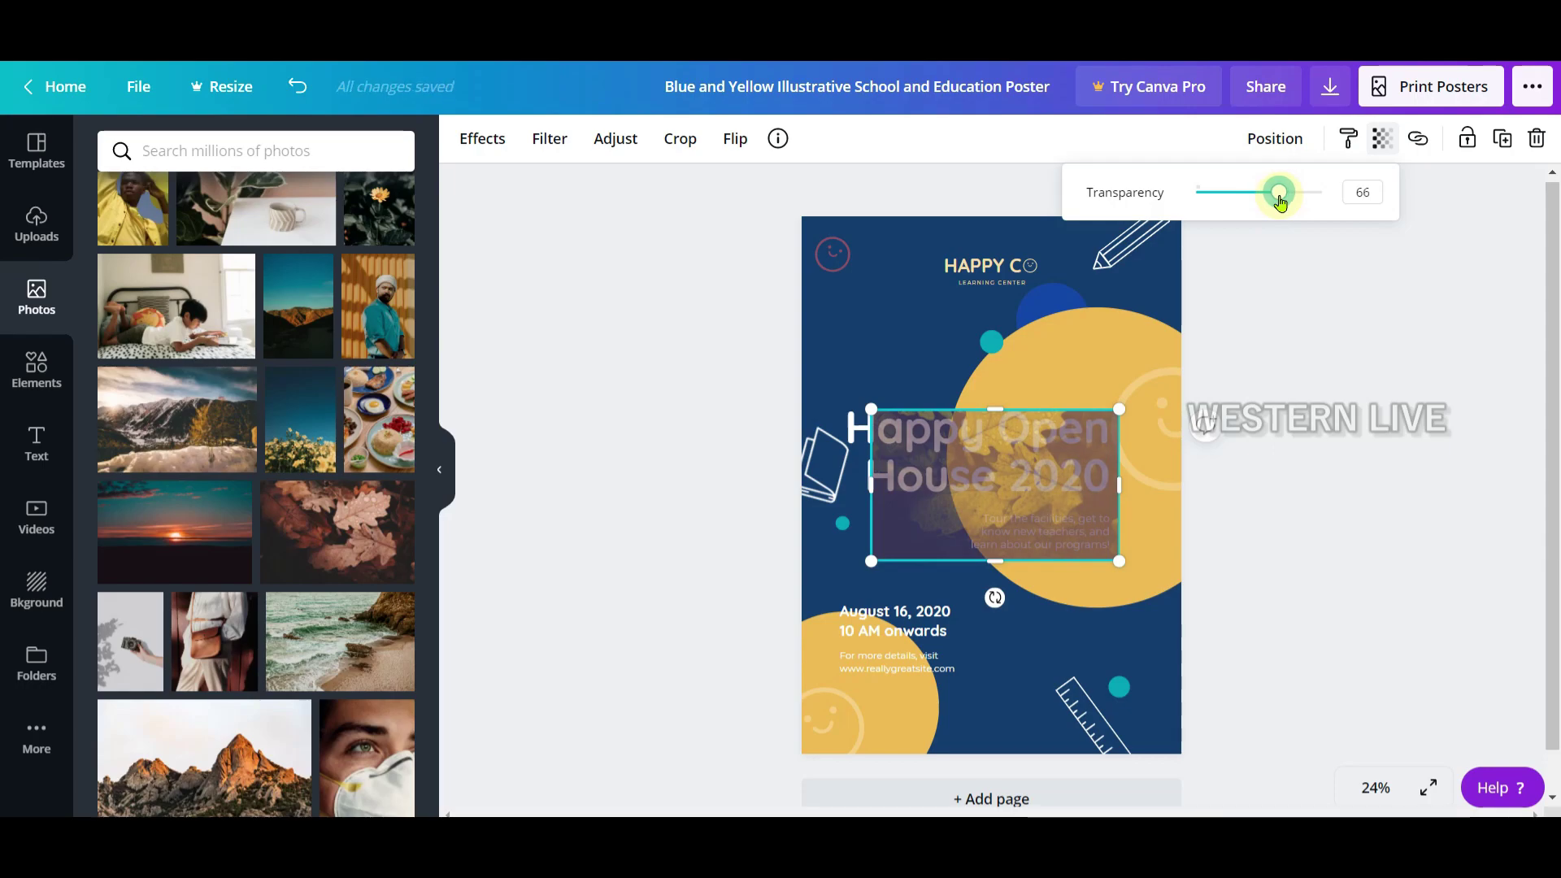
pyautogui.moveTo(1273, 203)
pyautogui.mouseDown()
pyautogui.moveTo(1247, 193)
pyautogui.moveTo(1261, 195)
pyautogui.mouseUp()
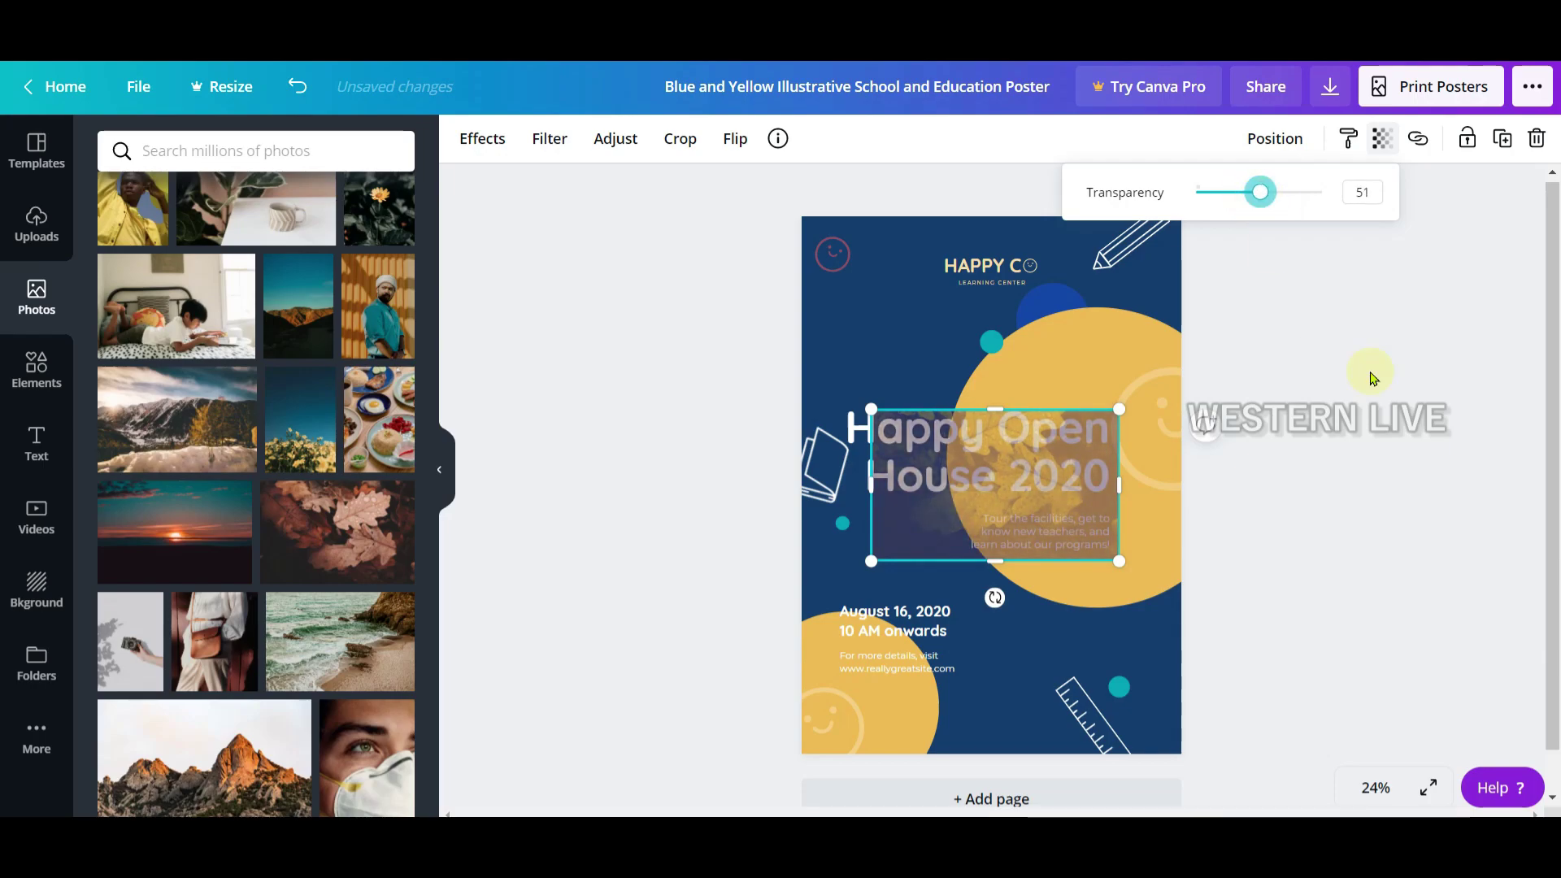
pyautogui.click(1407, 400)
pyautogui.click(1041, 527)
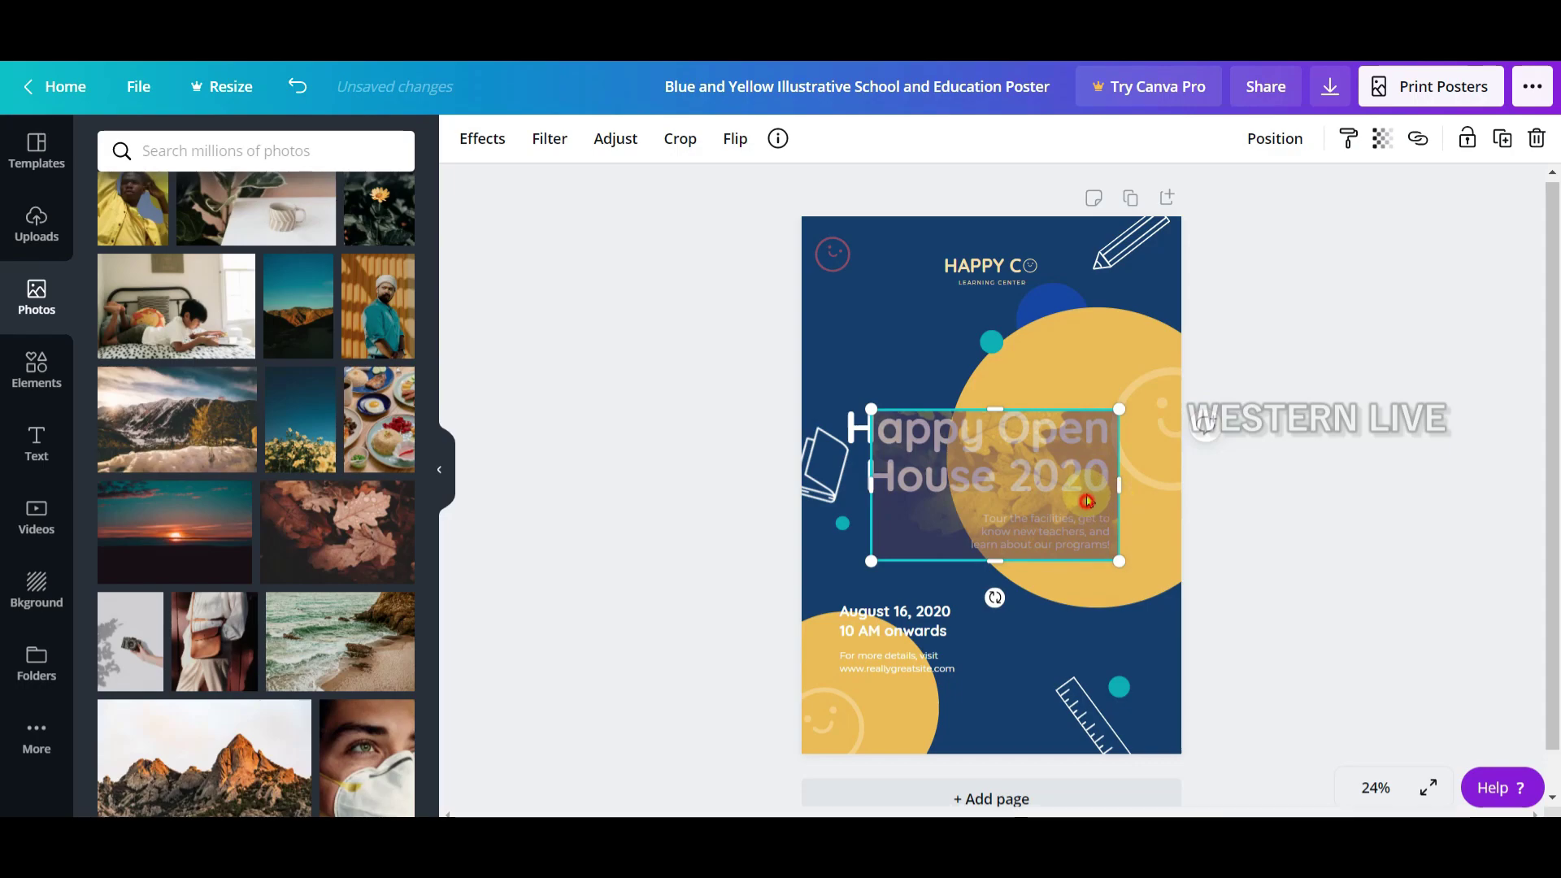
pyautogui.moveTo(1016, 456); pyautogui.dragTo(1040, 626)
# Duplicate the "Happy Open House 2020" text group and place the copy above the original.
pyautogui.click(1004, 495)
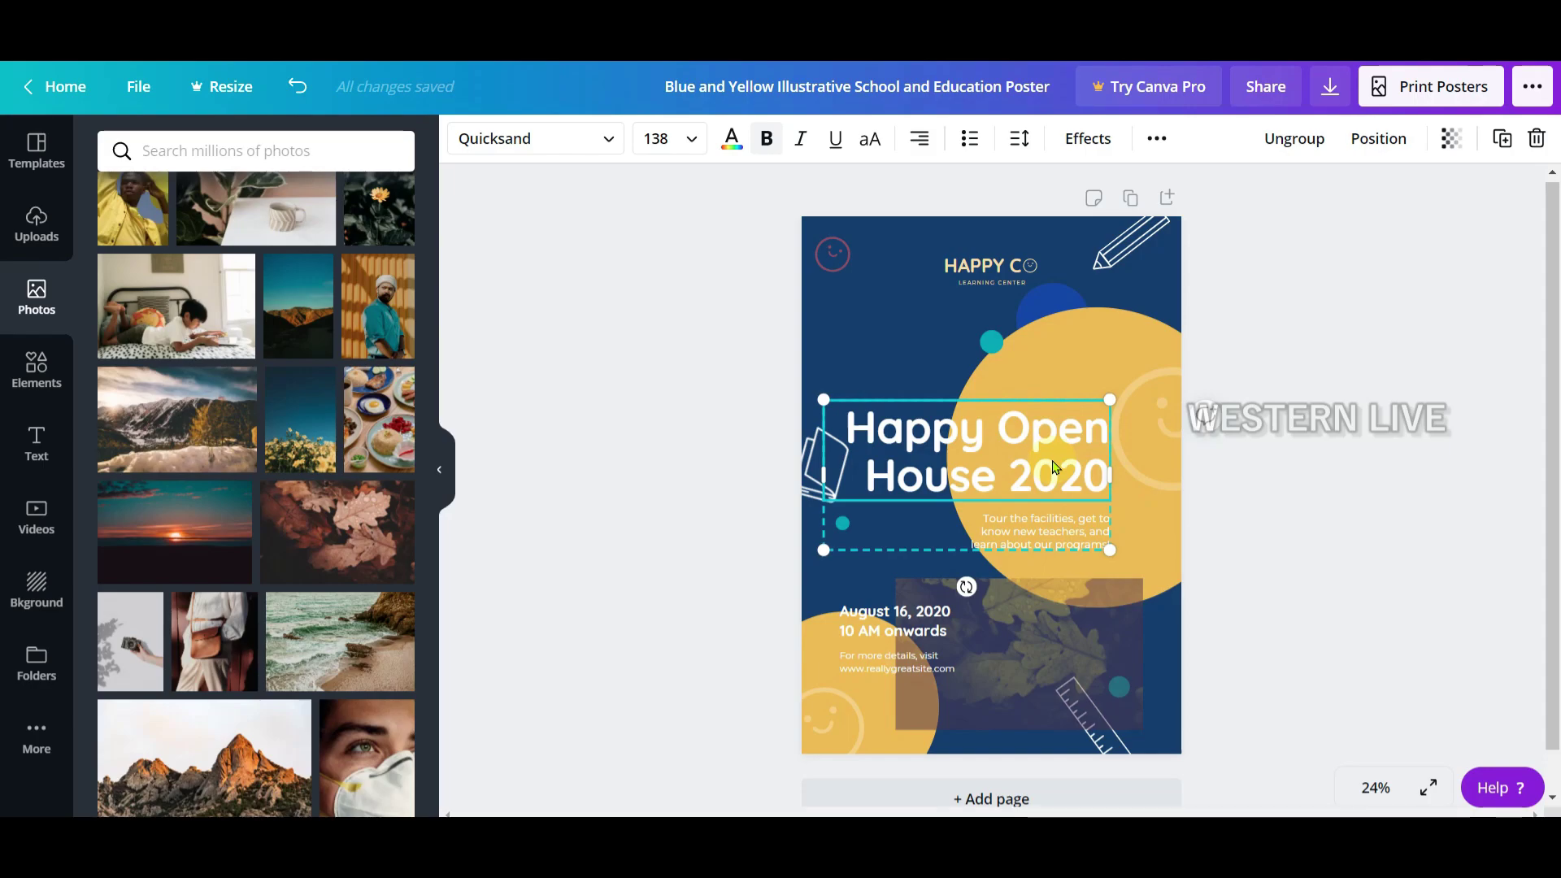
pyautogui.click(1503, 139)
pyautogui.moveTo(1045, 419); pyautogui.dragTo(1068, 353)
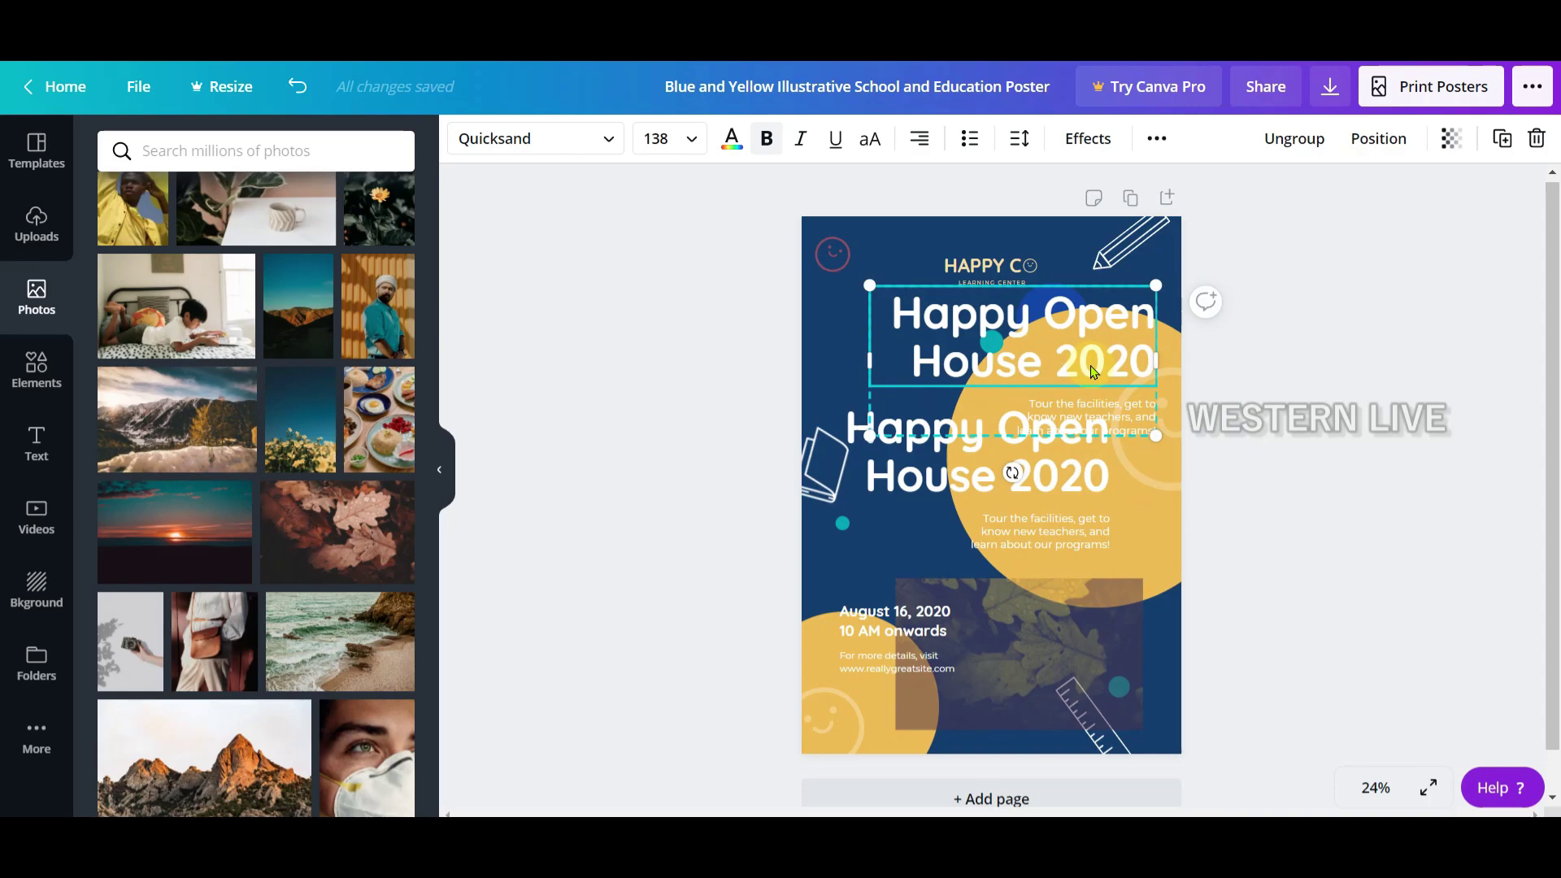
# Replace the duplicated heading's text with "HELLO GUYS".
pyautogui.doubleClick(1090, 367)
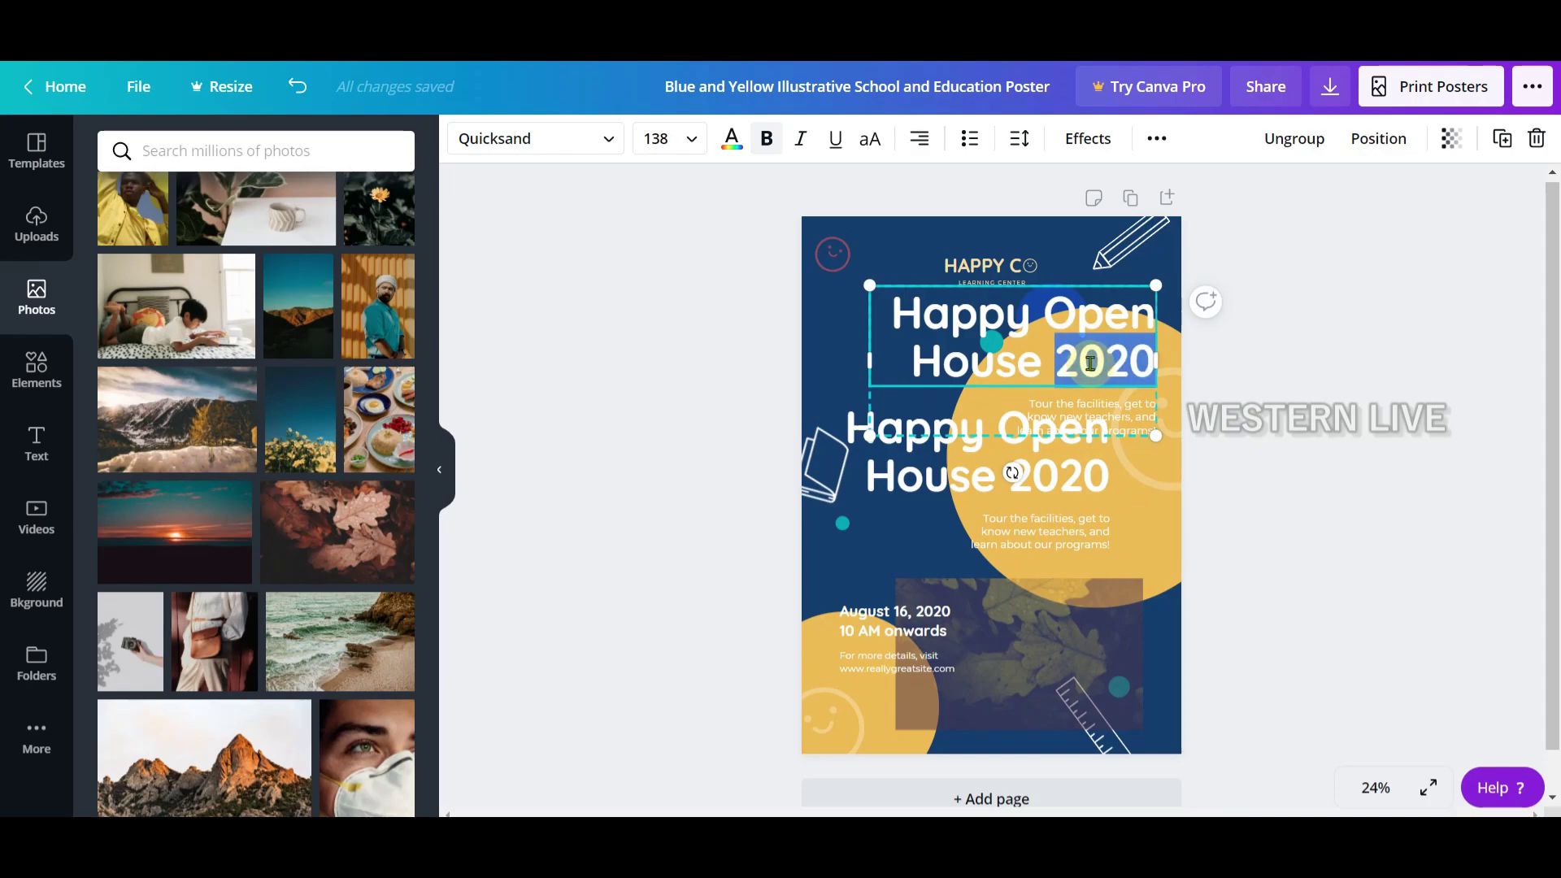
pyautogui.tripleClick(1090, 362)
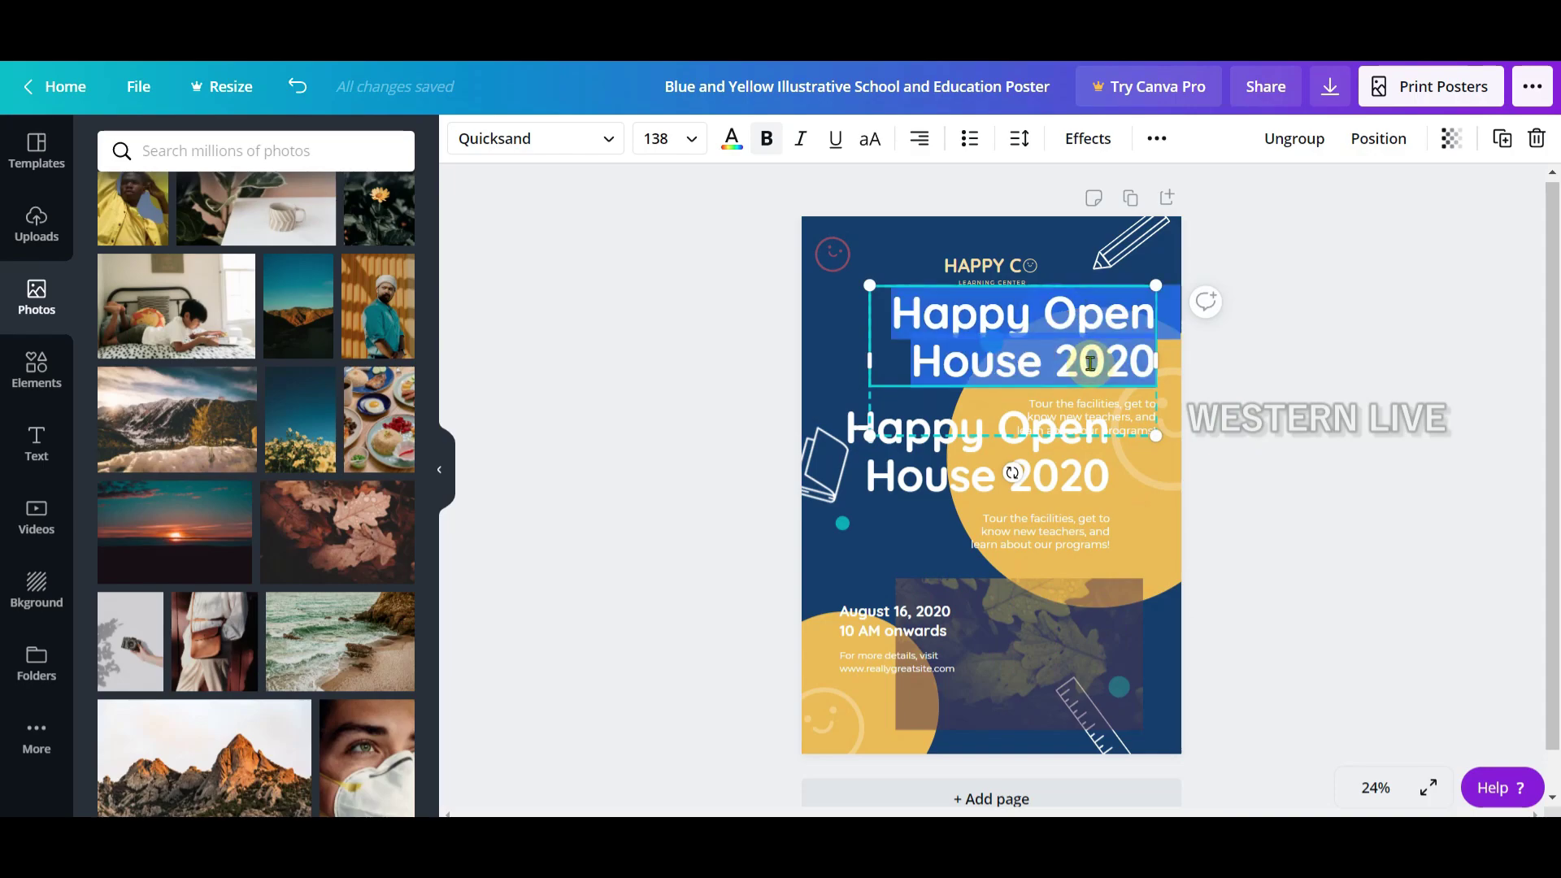
pyautogui.write('HE')
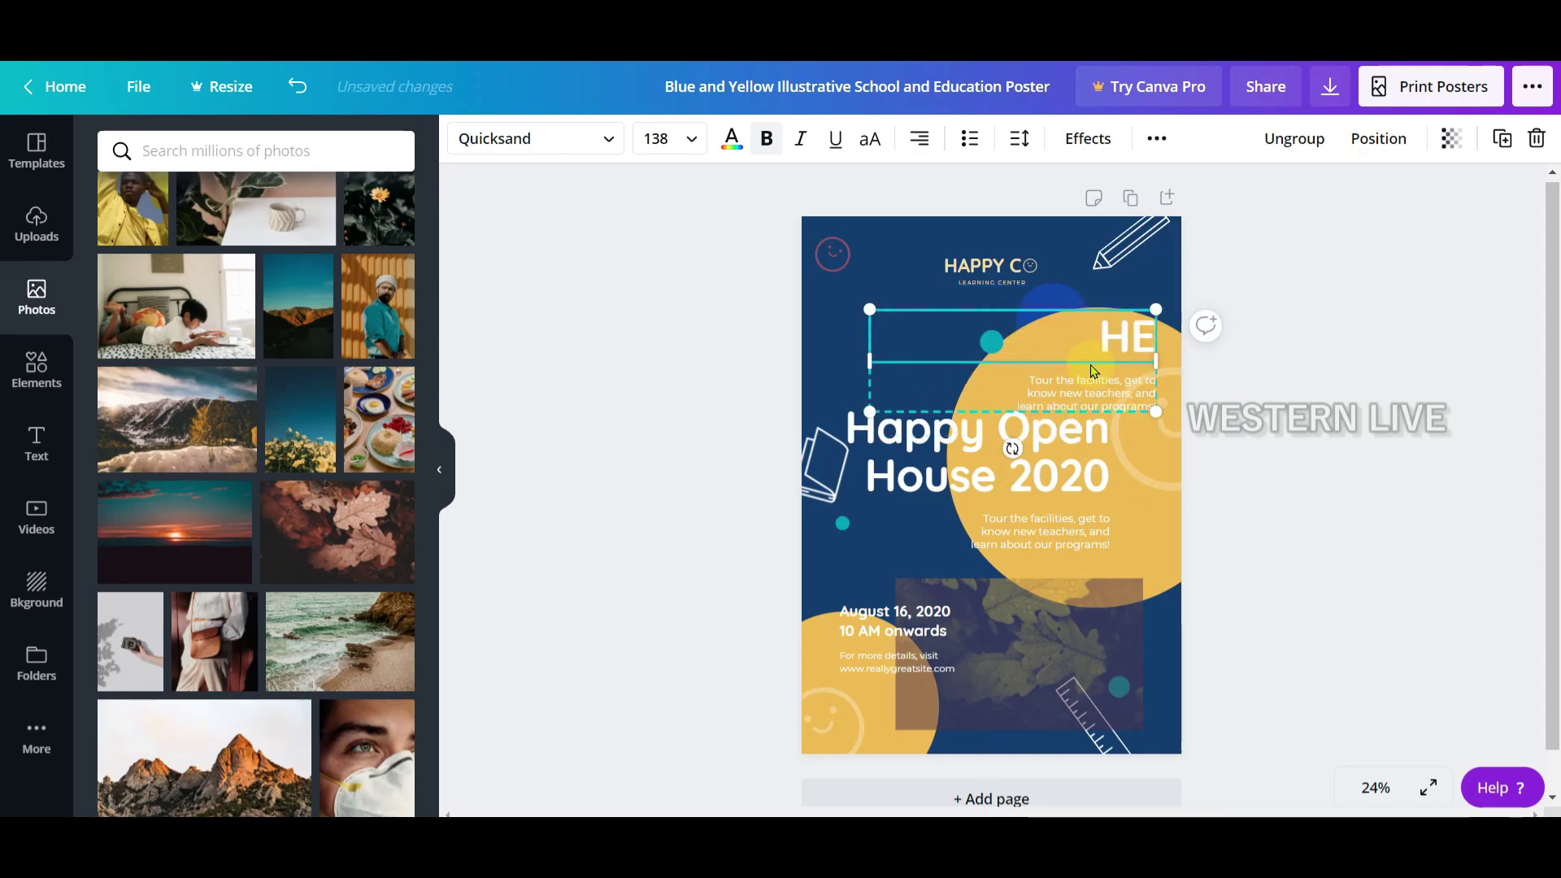
pyautogui.write('LLO GY')
pyautogui.press('BackSpace')
pyautogui.write('U')
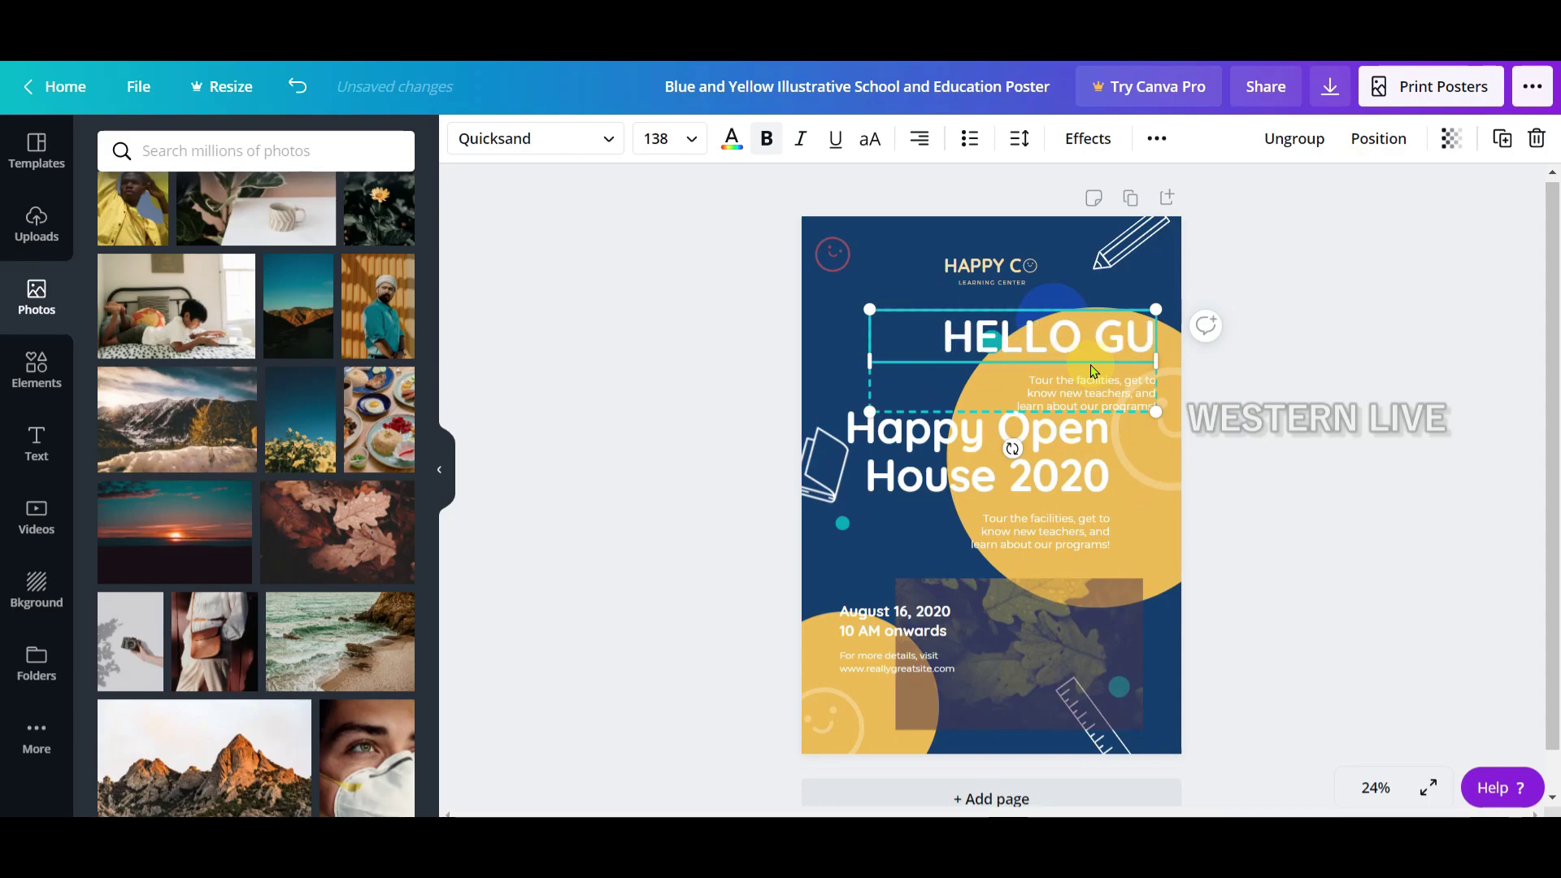
pyautogui.write('YS')
pyautogui.click(1315, 443)
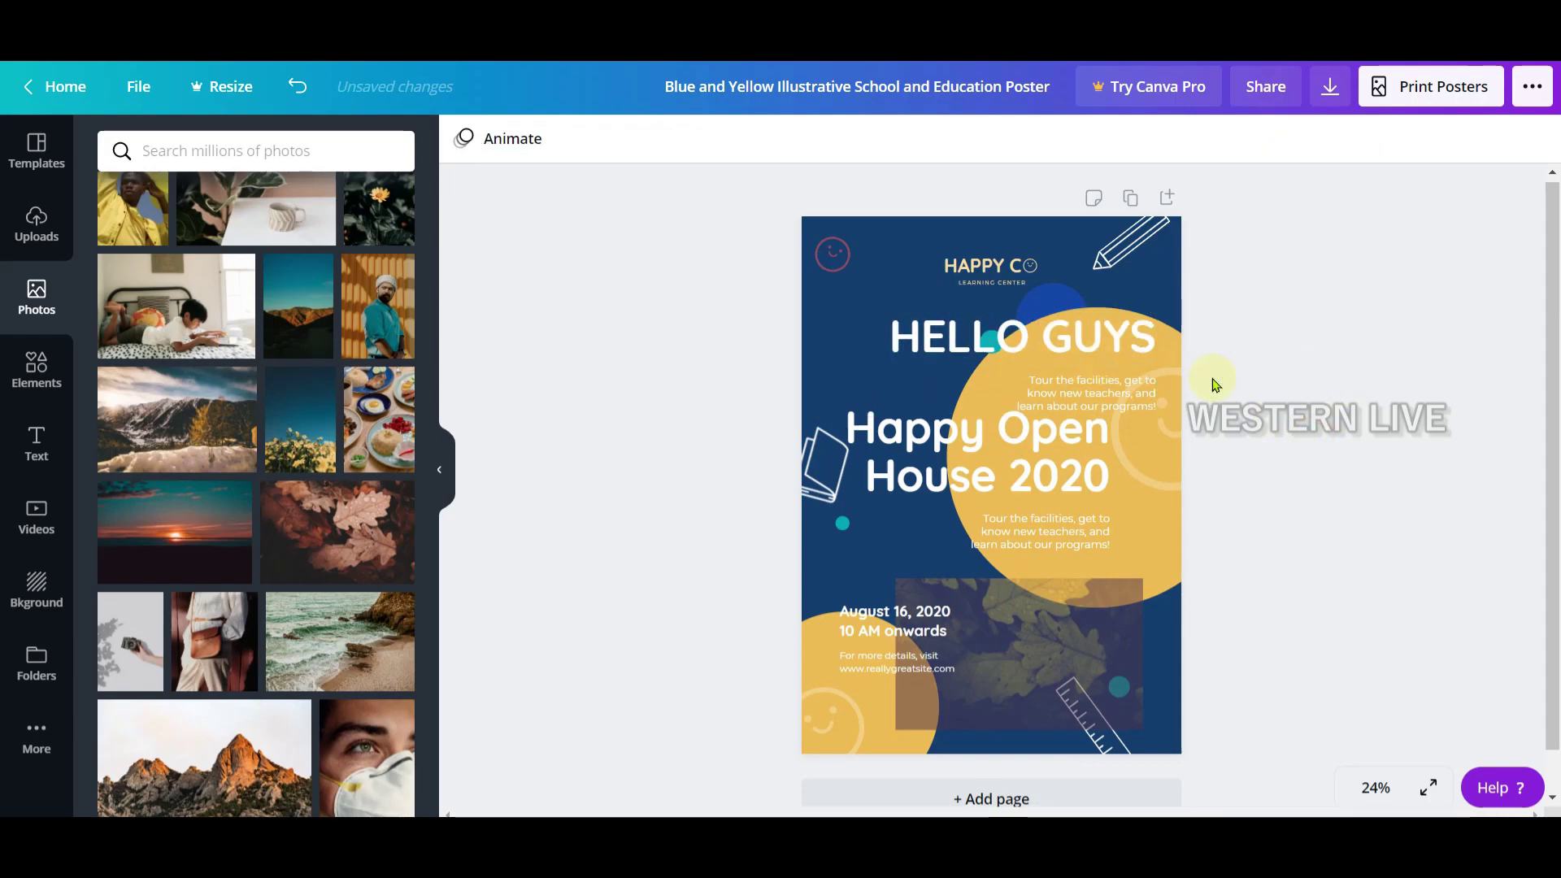
# Shift the "HELLO GUYS" group slightly left and delete only its "Tour the facilities" text element.
pyautogui.moveTo(1132, 348); pyautogui.dragTo(1095, 340)
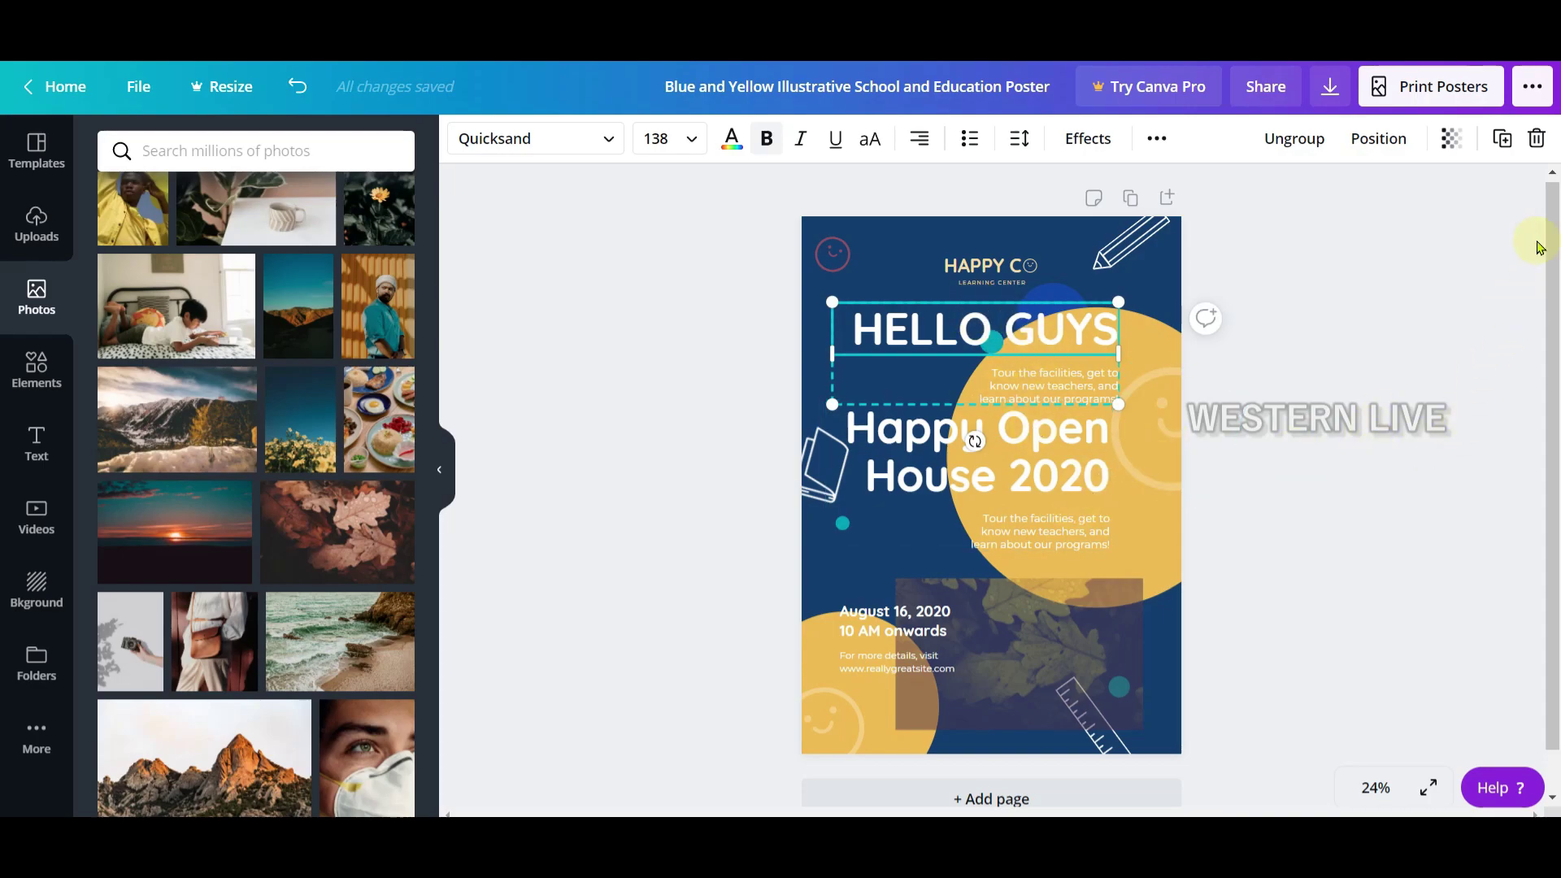
pyautogui.moveTo(1060, 363); pyautogui.dragTo(1070, 381)
pyautogui.click(1070, 390)
pyautogui.click(1535, 138)
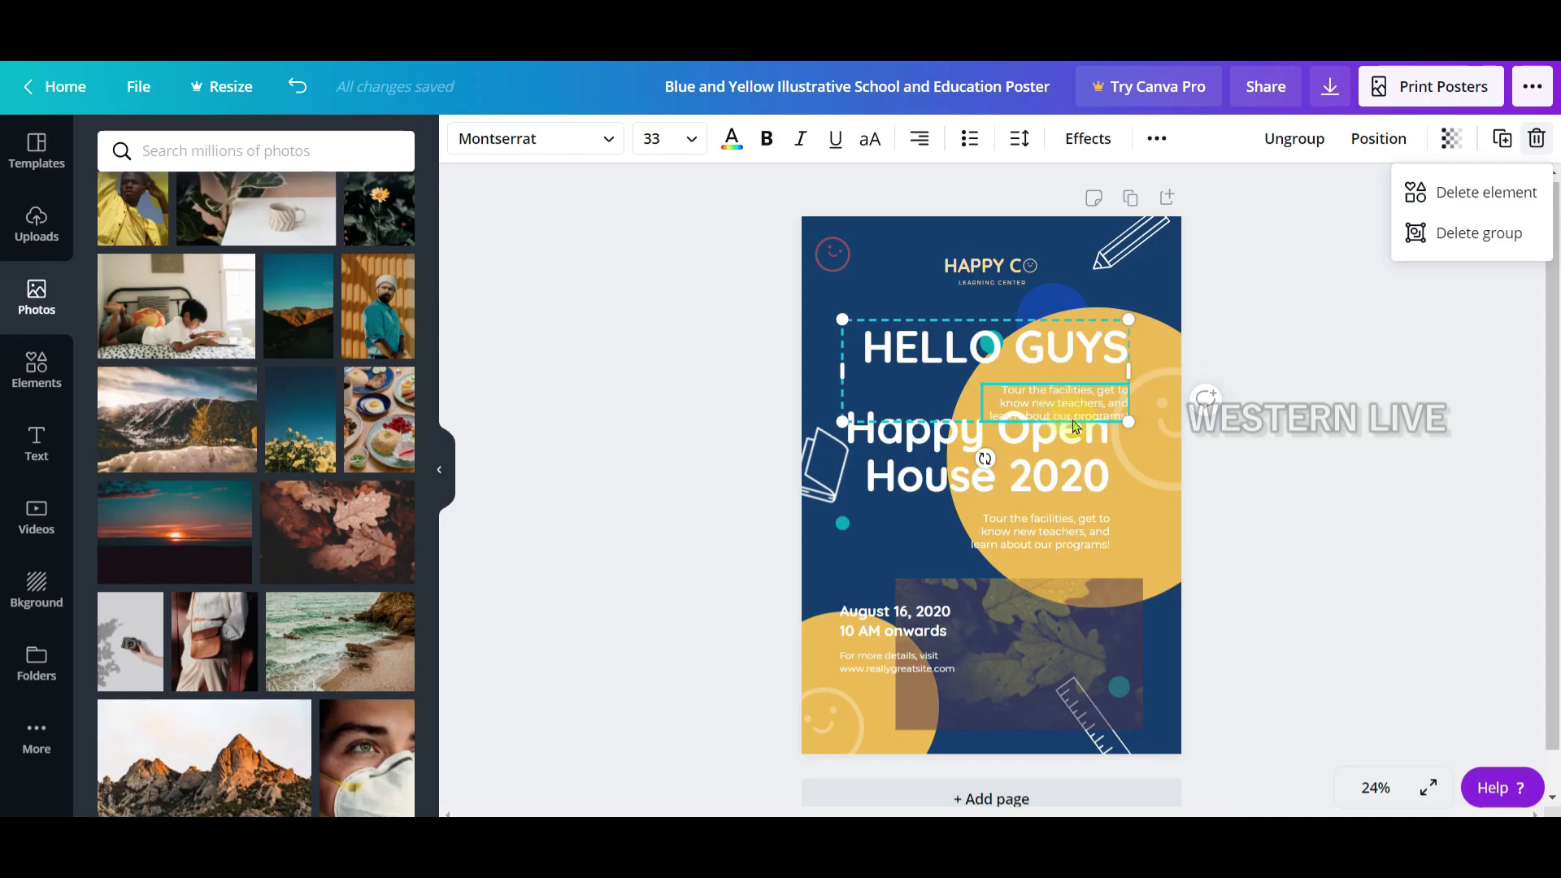
pyautogui.click(1468, 209)
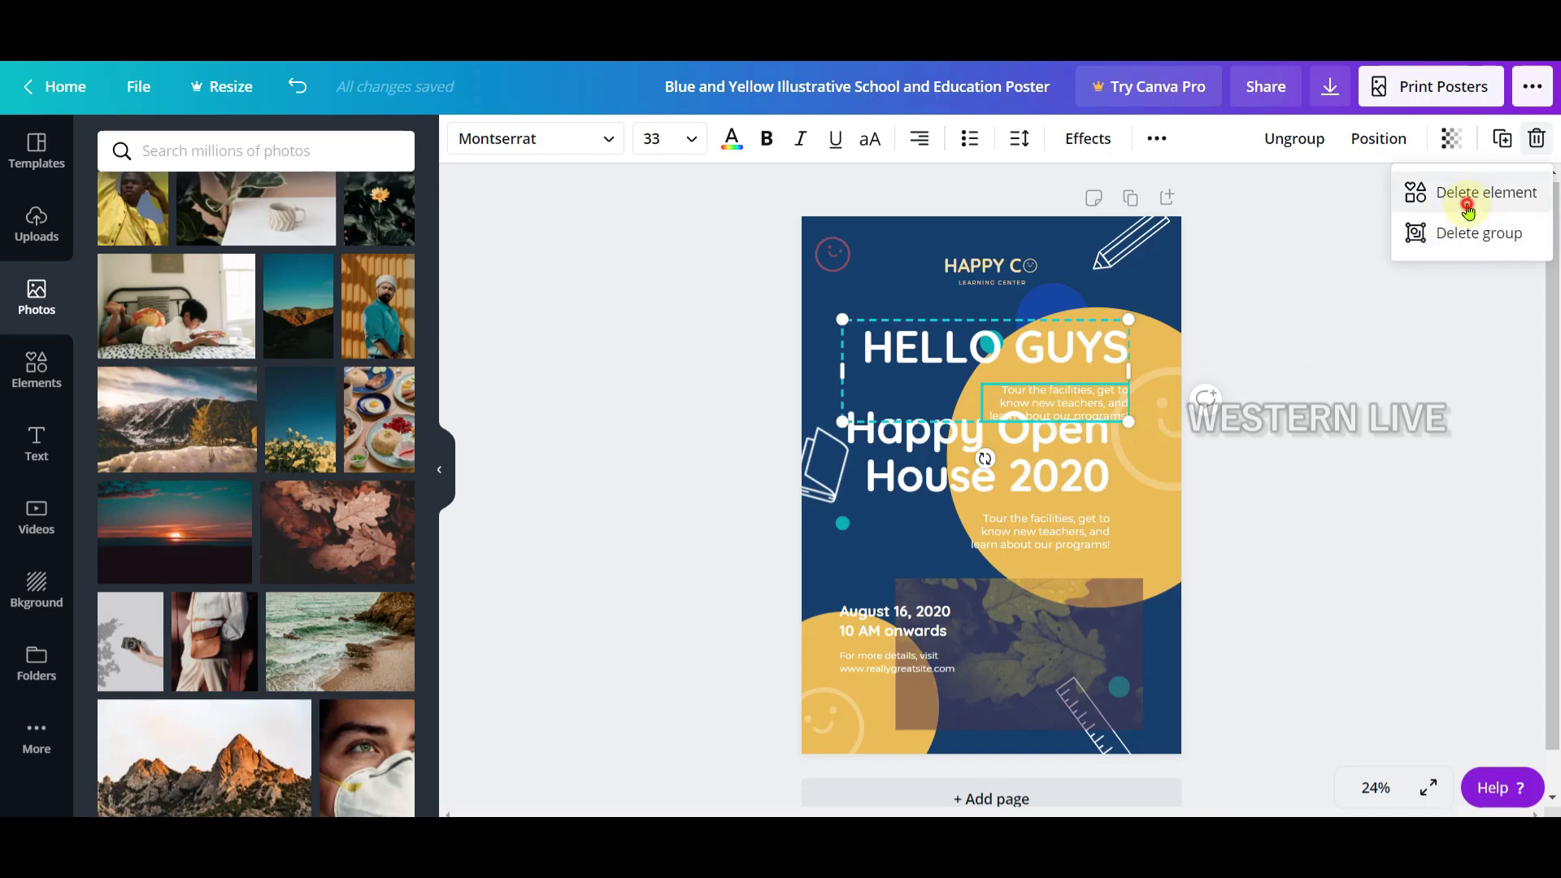
# Undo the removal of the small text beneath "HELLO GUYS" and delete the whole text group instead.
pyautogui.click(1385, 390)
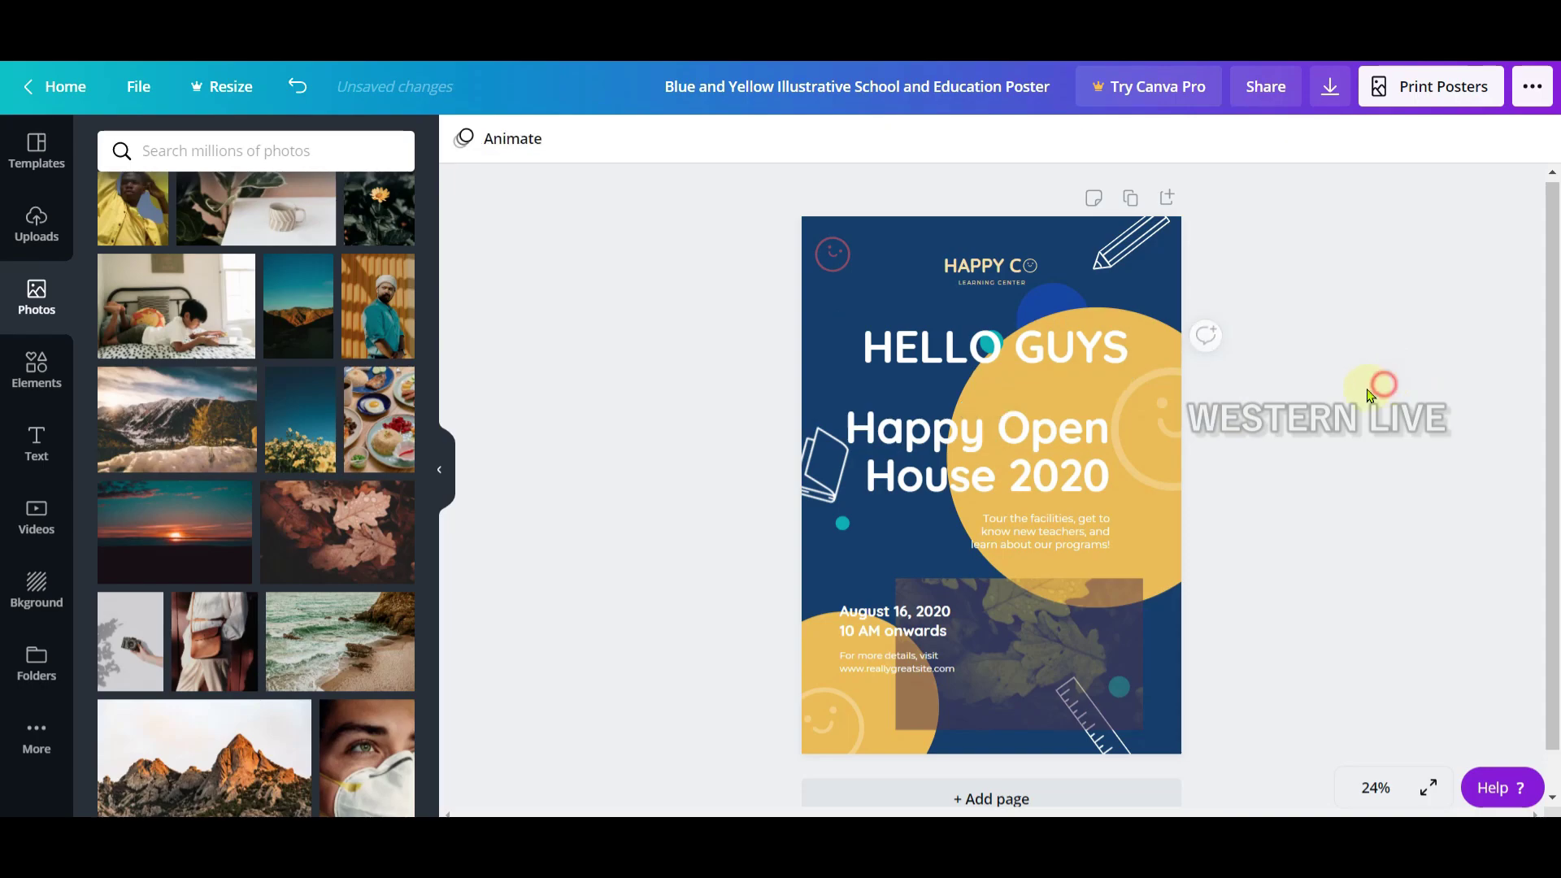
pyautogui.press('Tab')
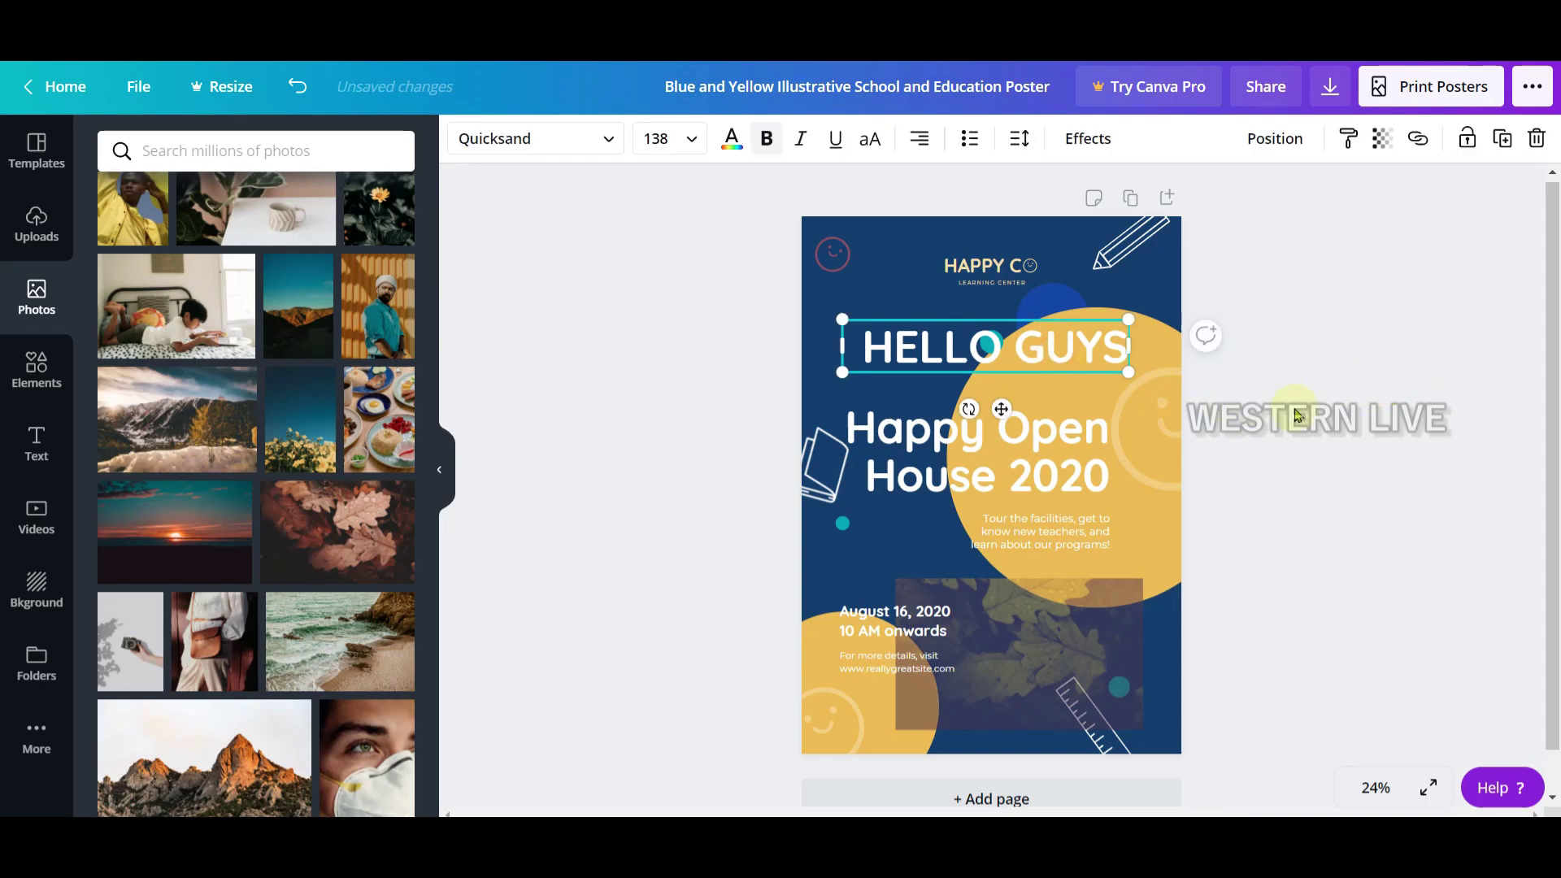
pyautogui.hotkey('ctrl', 'z')
pyautogui.press('Tab')
pyautogui.click(1535, 140)
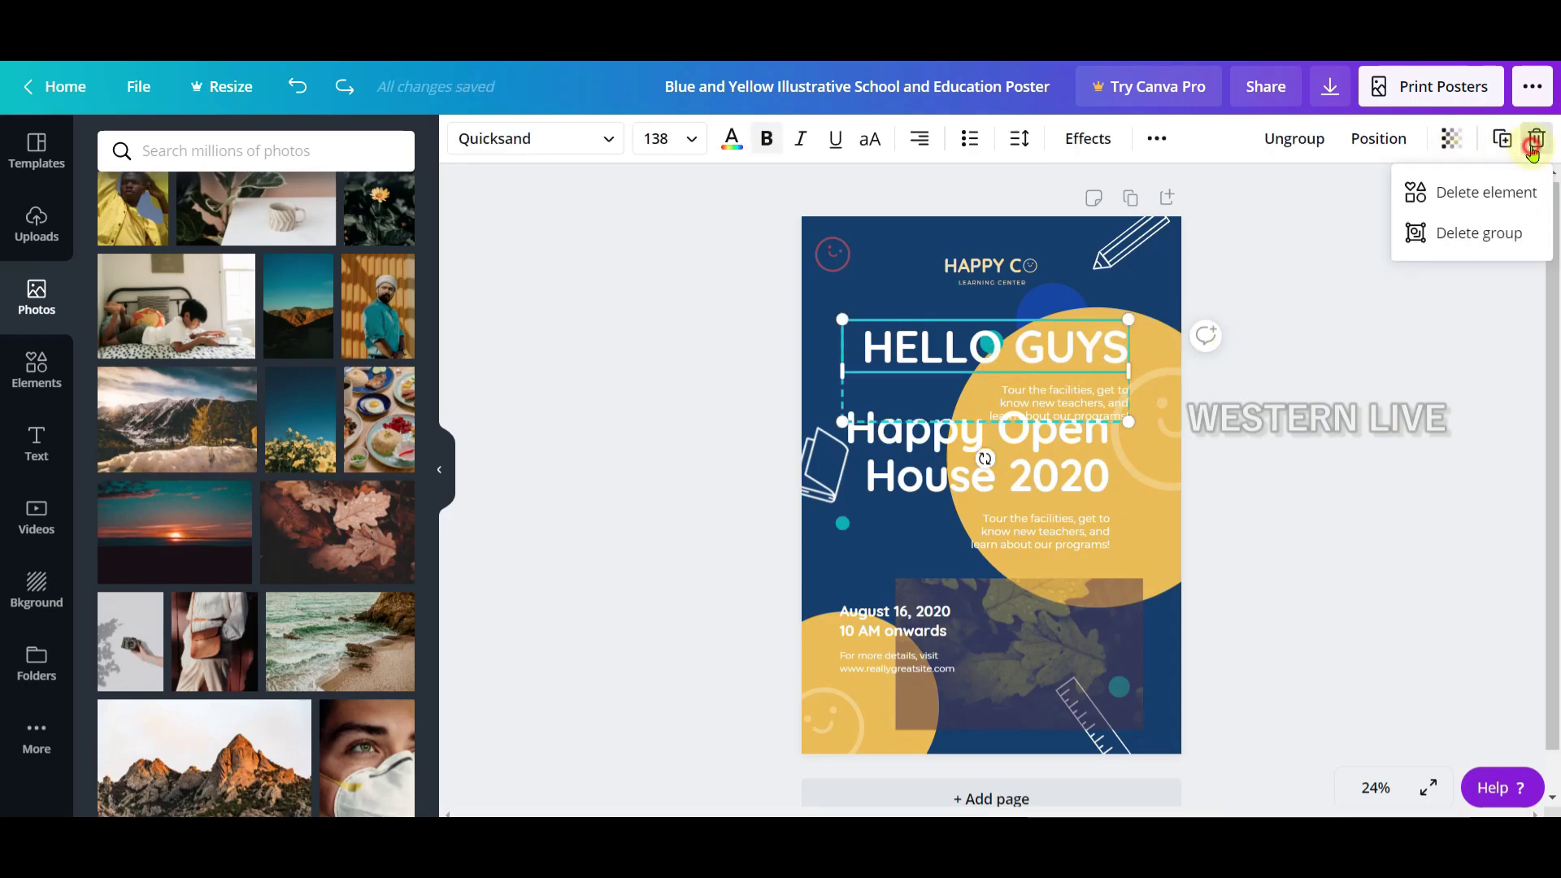
pyautogui.click(1505, 232)
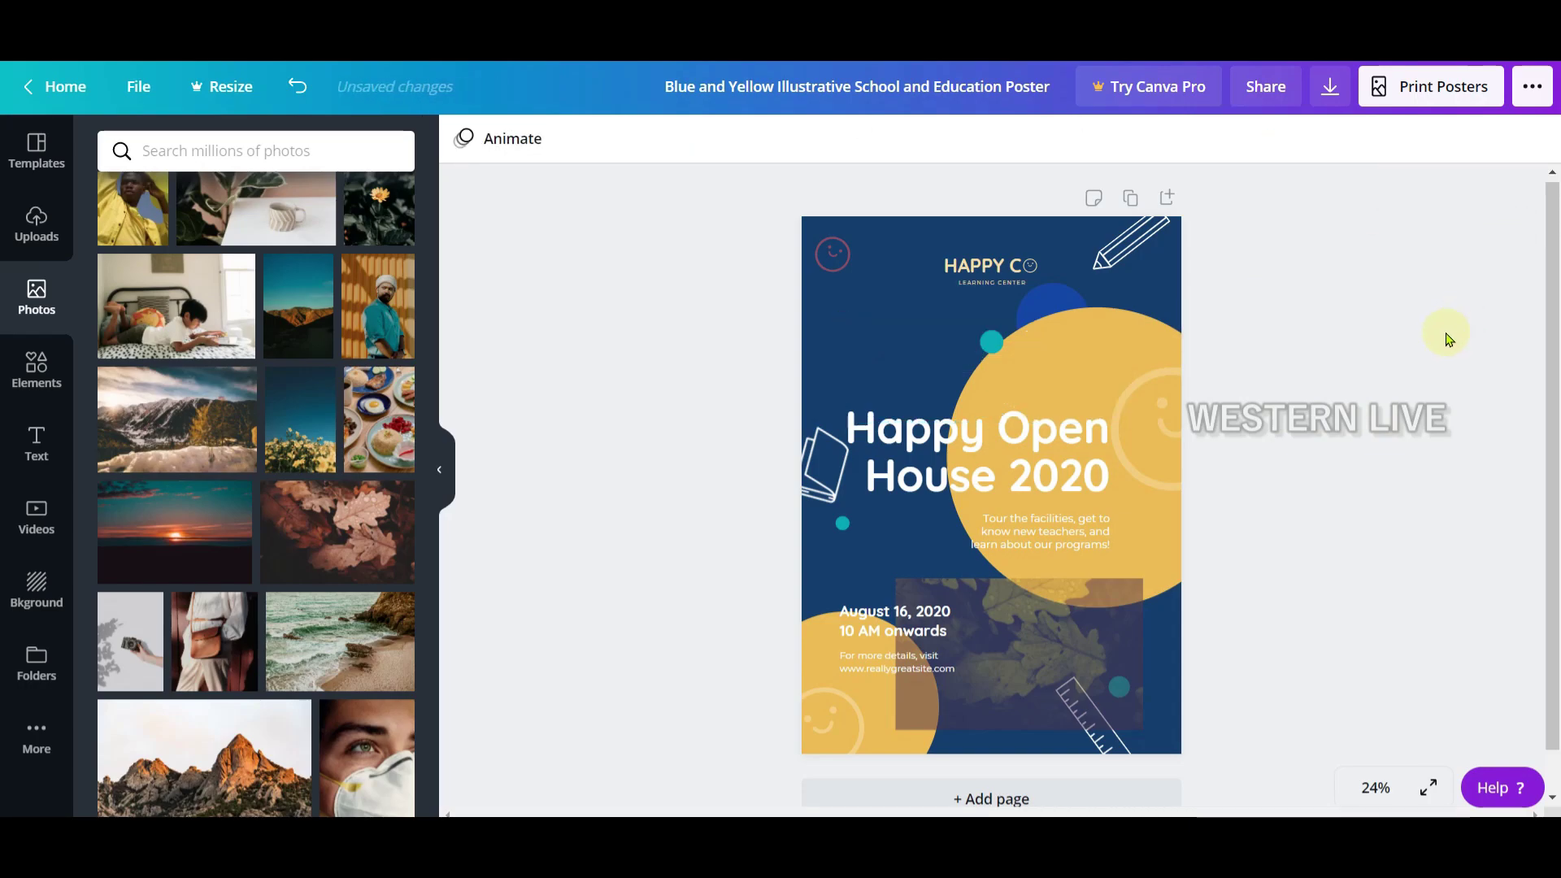
# Browse the Elements library's categories and show the full Shapes collection.
pyautogui.press('Tab')
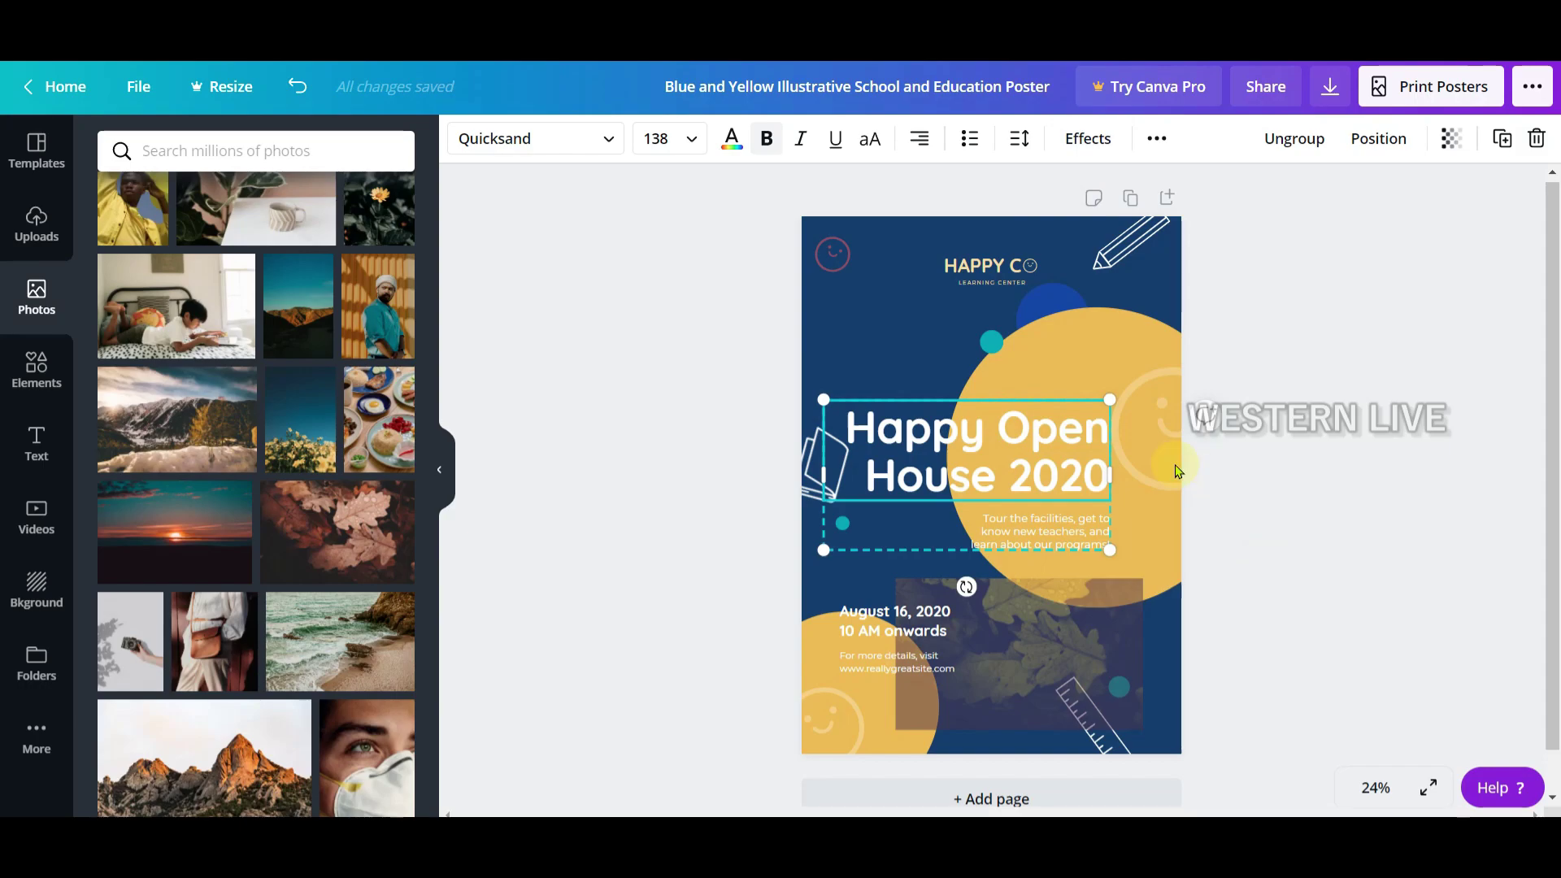
pyautogui.click(40, 370)
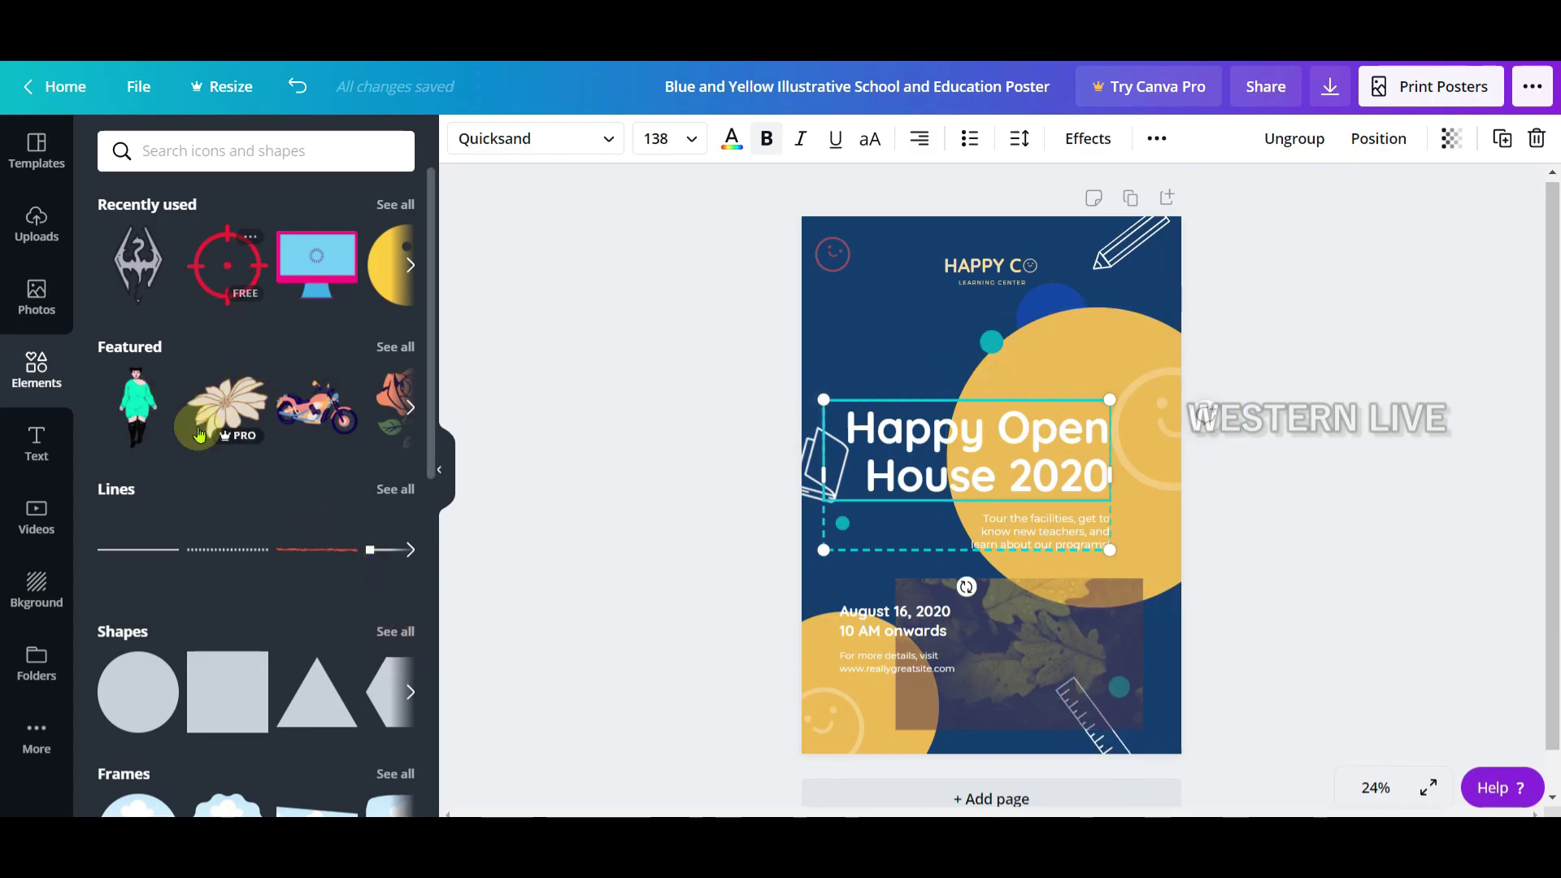
pyautogui.scroll(-5, 208, 390)
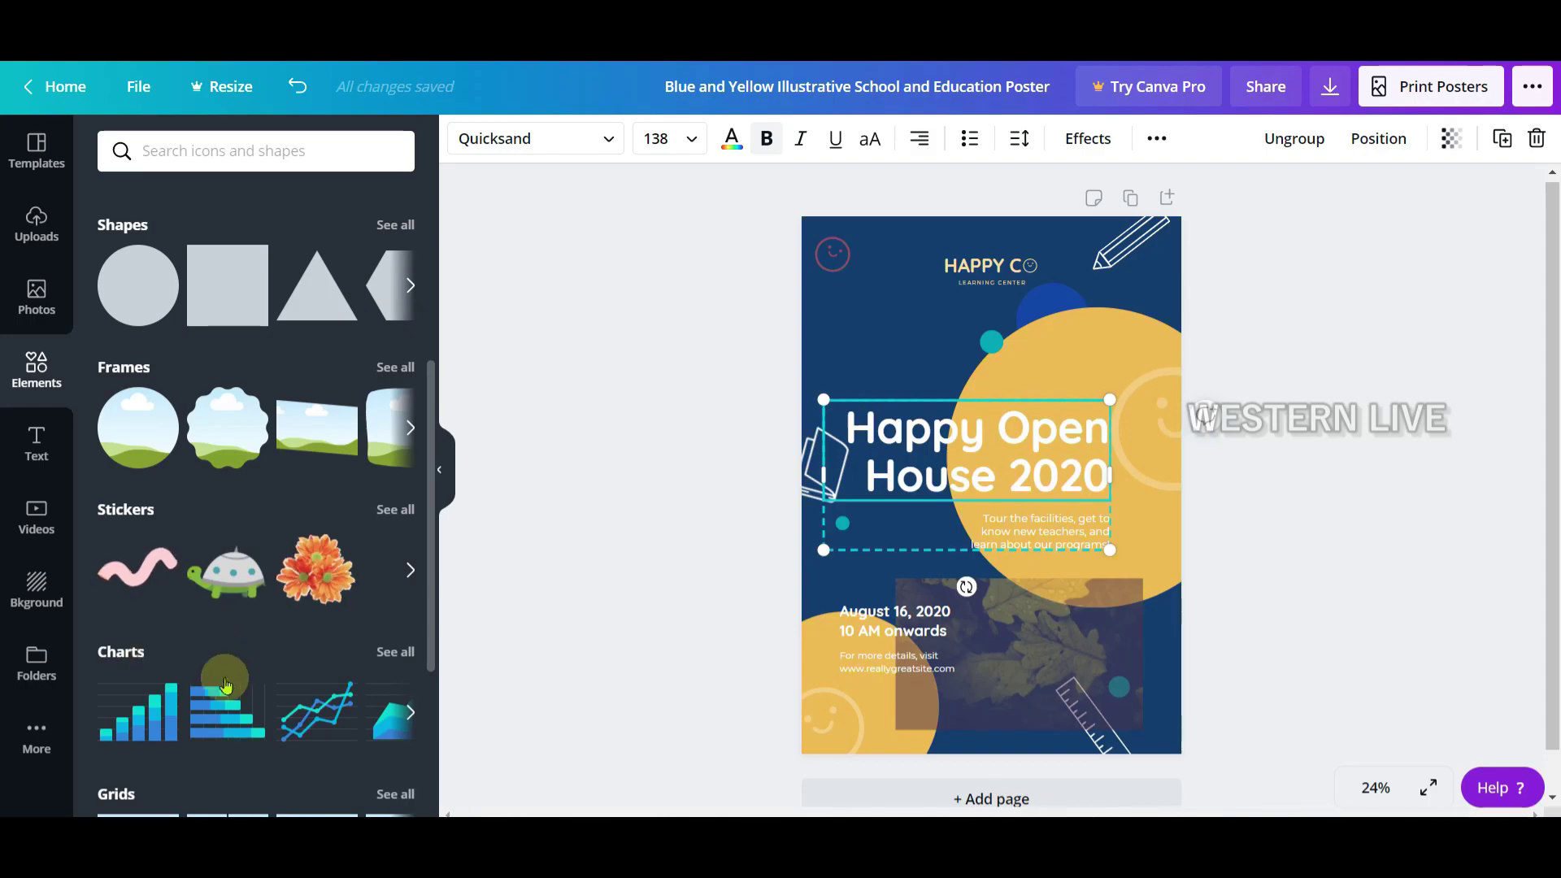
pyautogui.scroll(-3, 303, 517)
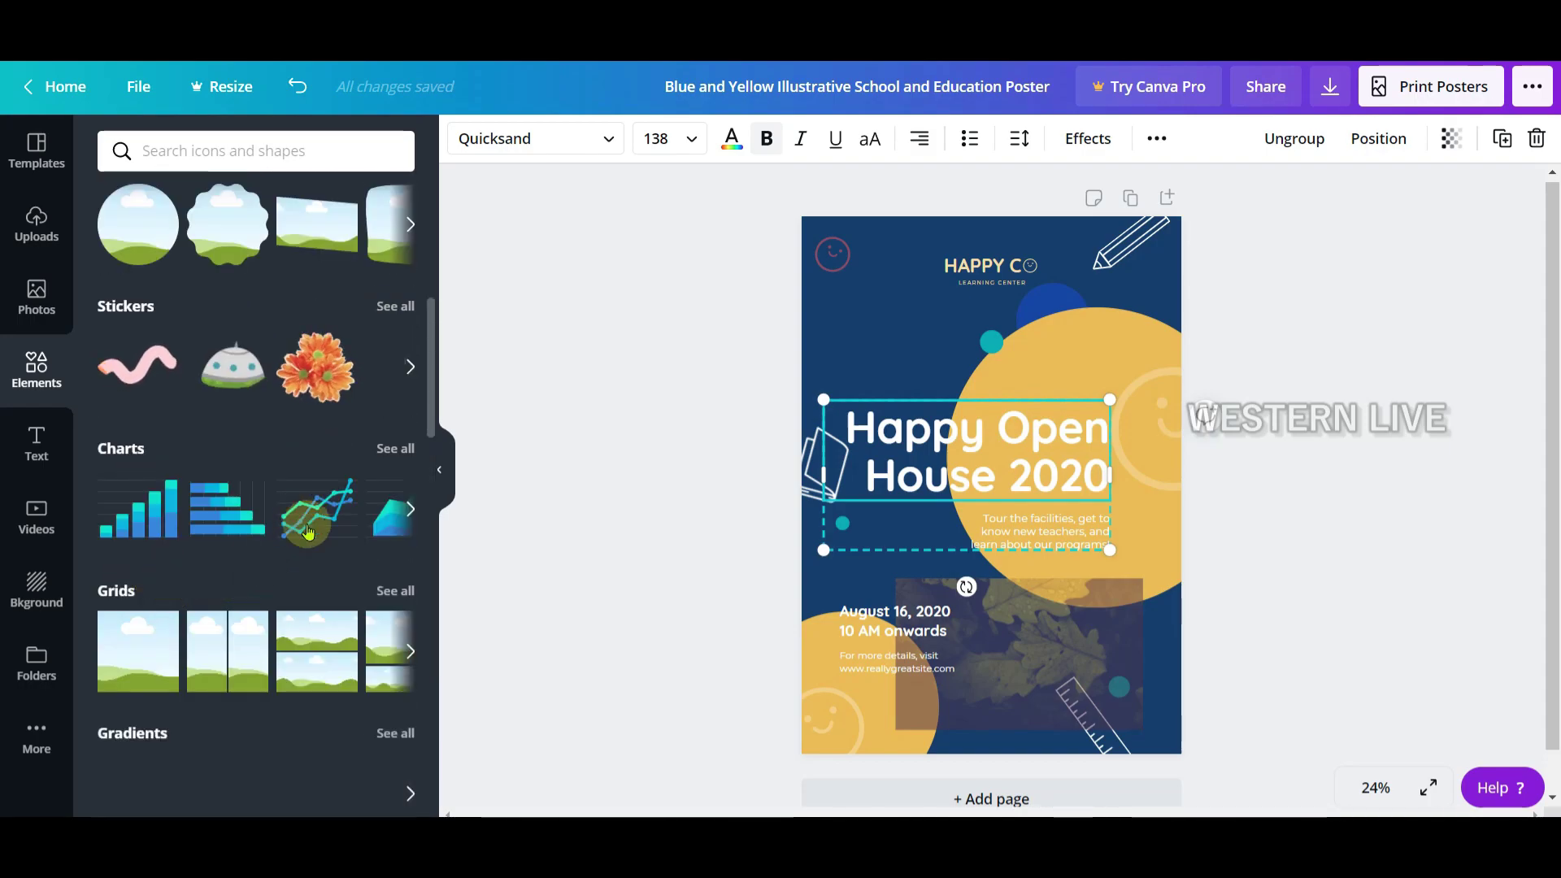
pyautogui.scroll(-4, 313, 558)
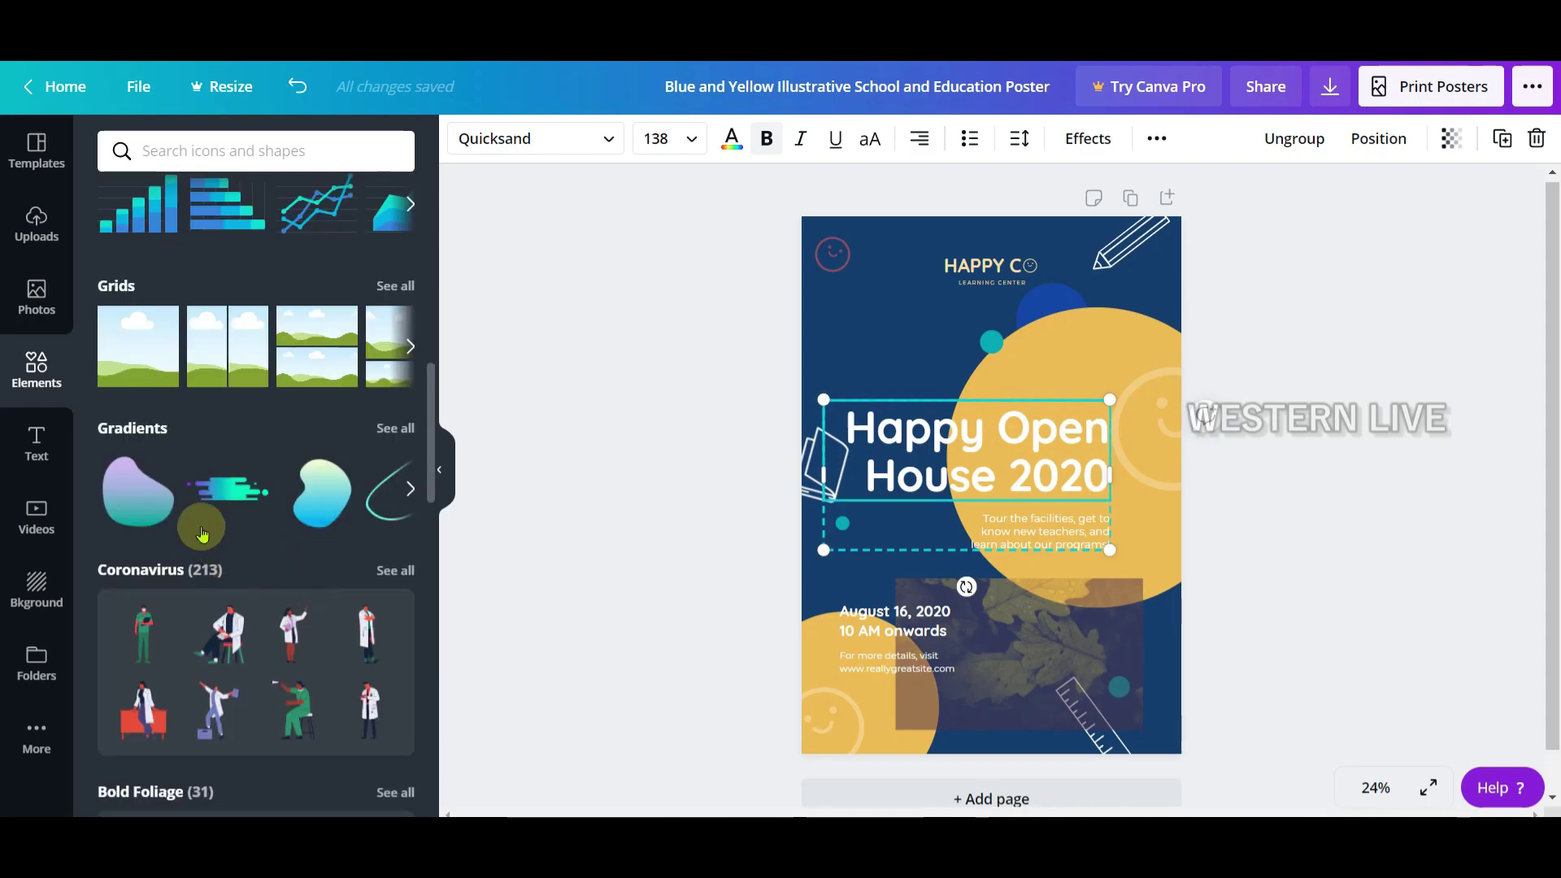
pyautogui.press('Escape')
pyautogui.scroll(4, 265, 342)
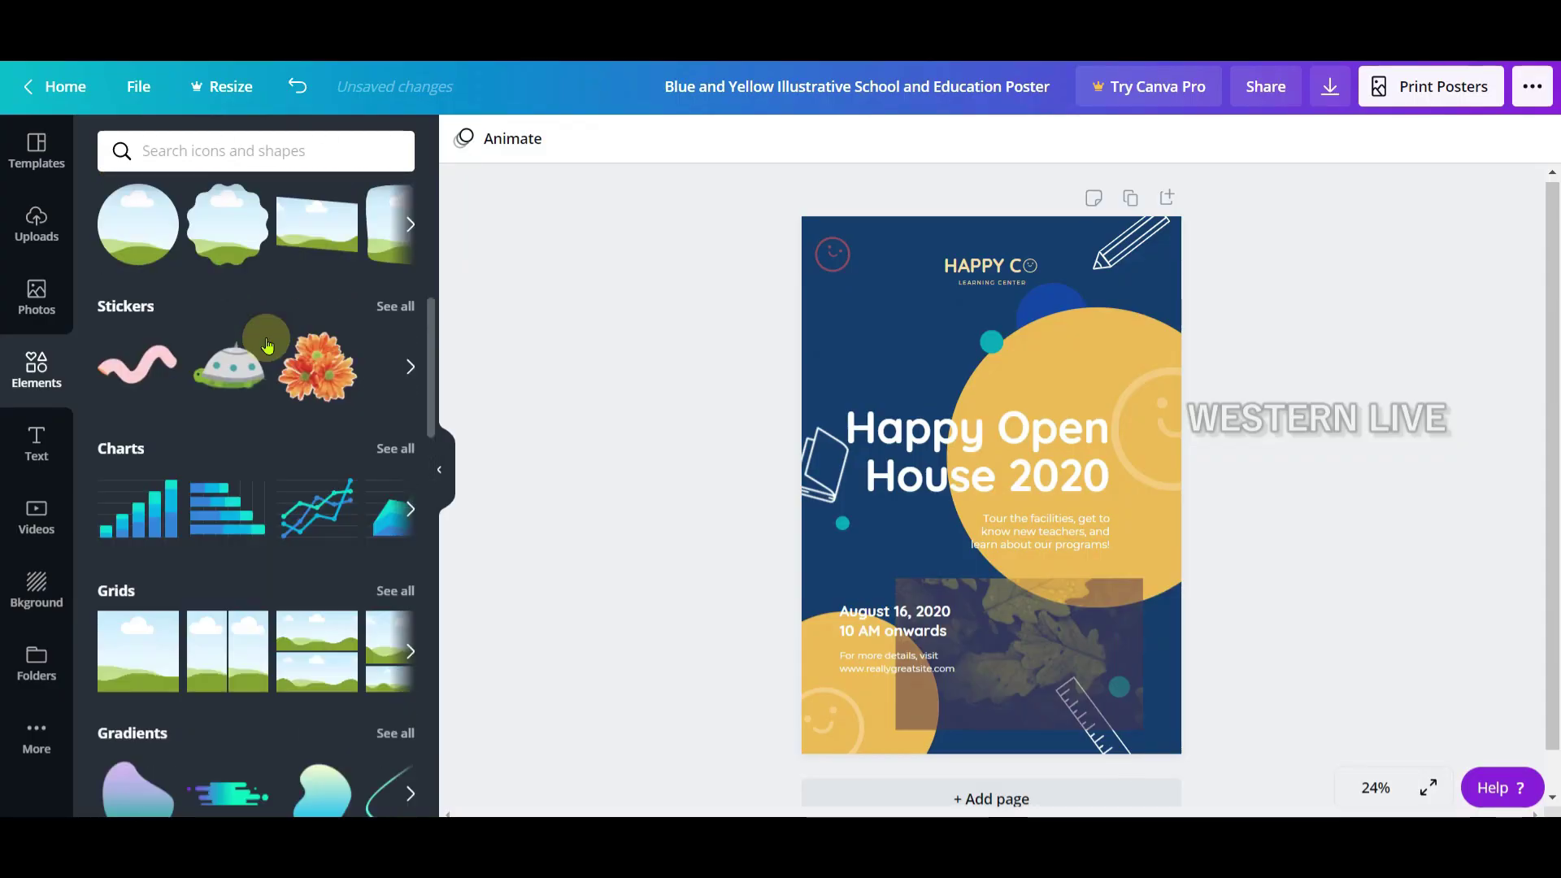
pyautogui.scroll(4, 266, 346)
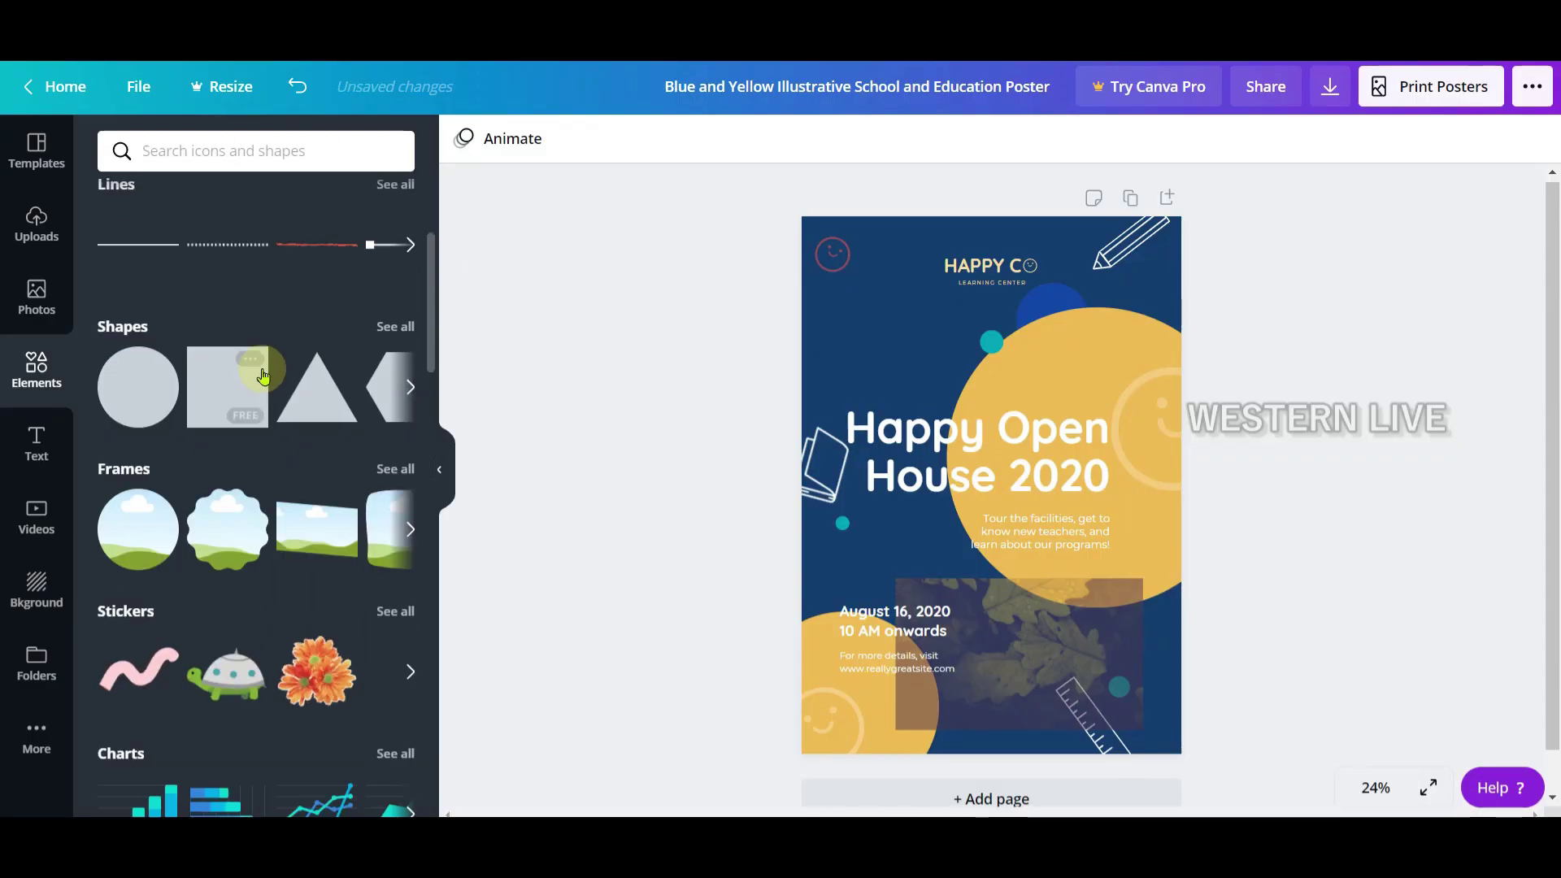
pyautogui.click(395, 337)
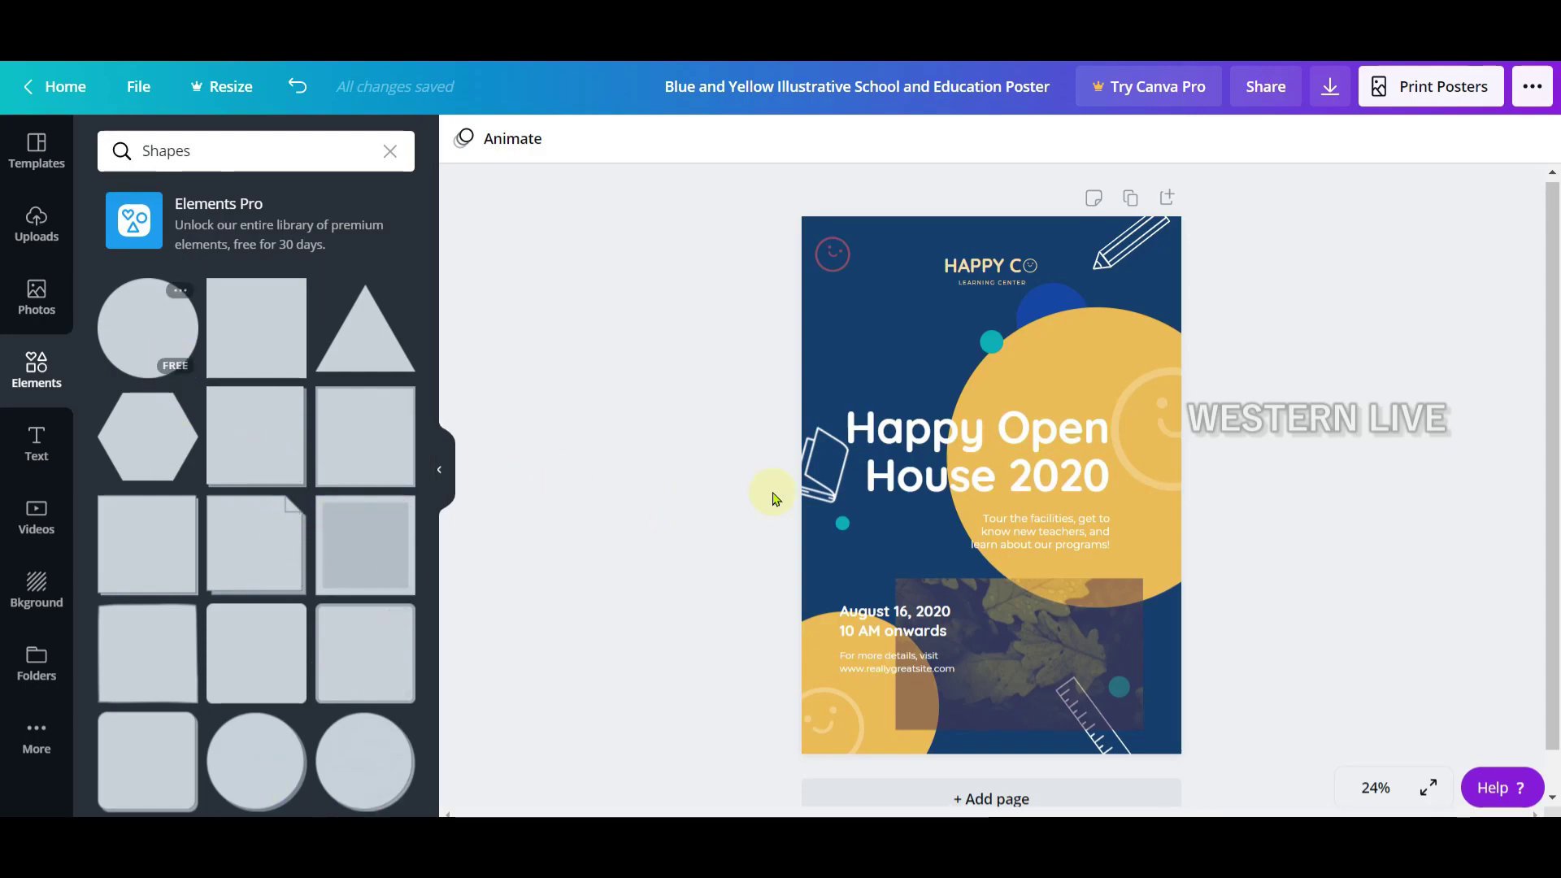
# Add a circle to the poster, shrink it, and place it just above the start of the "Happy Open House 2020" heading.
pyautogui.moveTo(169, 311); pyautogui.dragTo(1031, 404)
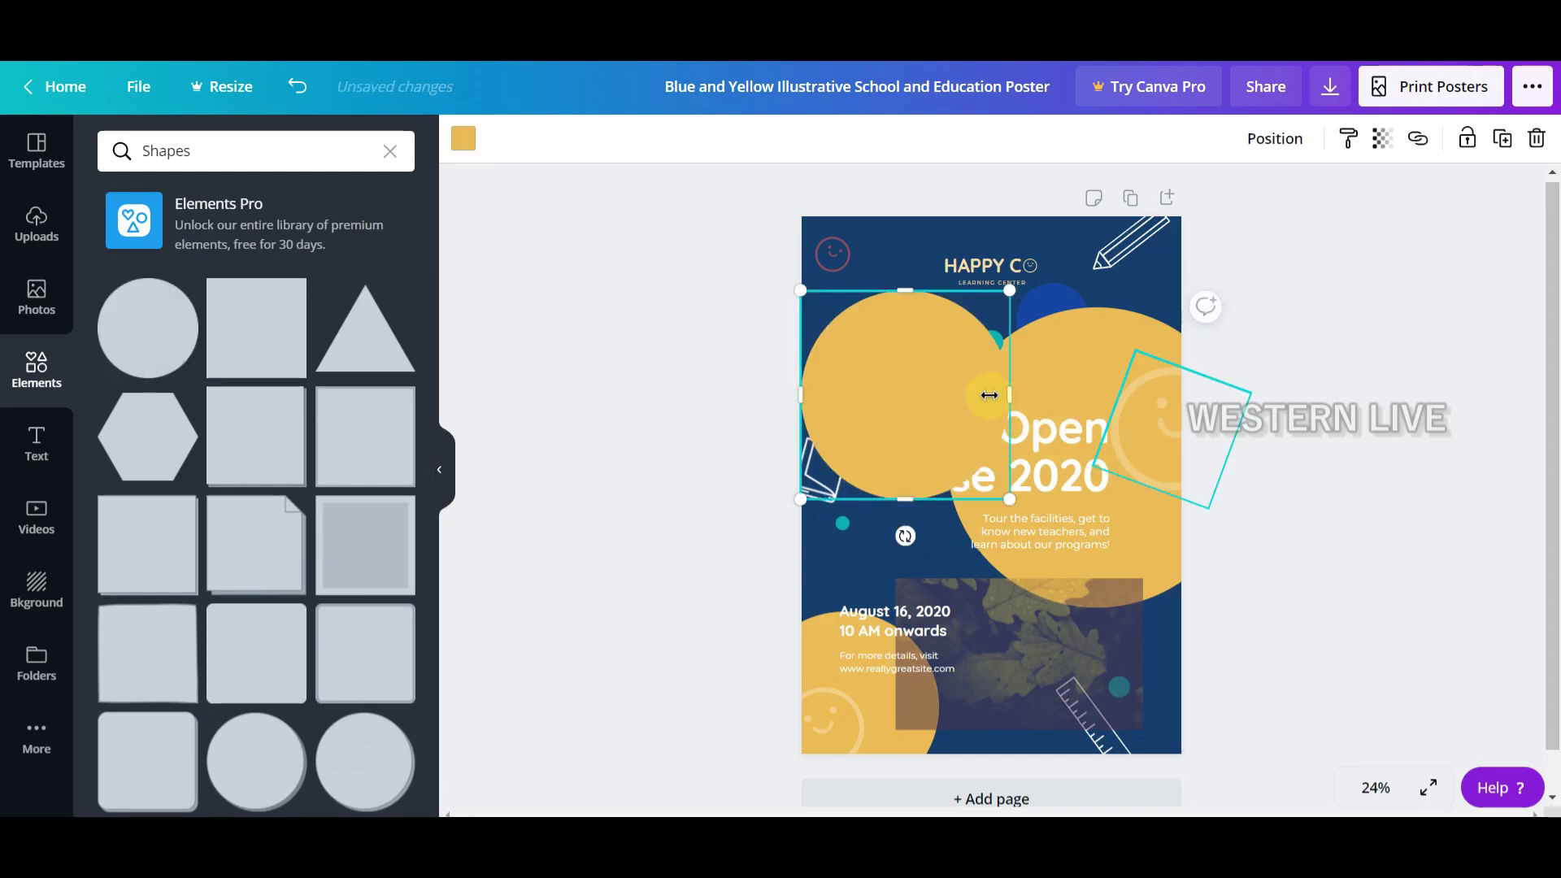
pyautogui.moveTo(930, 373); pyautogui.dragTo(895, 349)
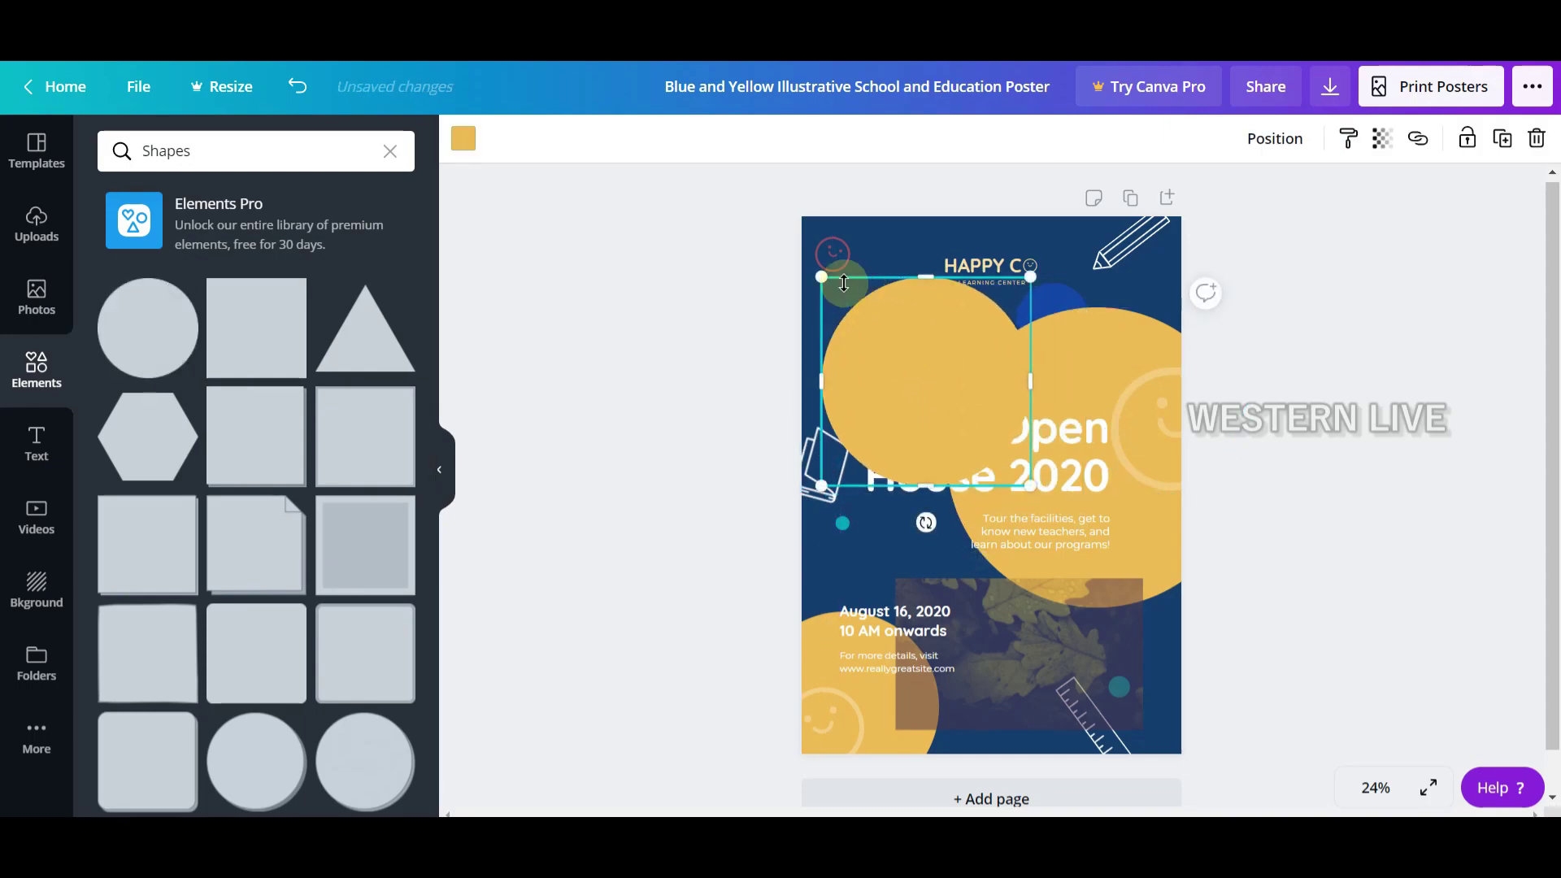
pyautogui.moveTo(822, 277); pyautogui.dragTo(897, 352)
pyautogui.moveTo(951, 407); pyautogui.dragTo(881, 343)
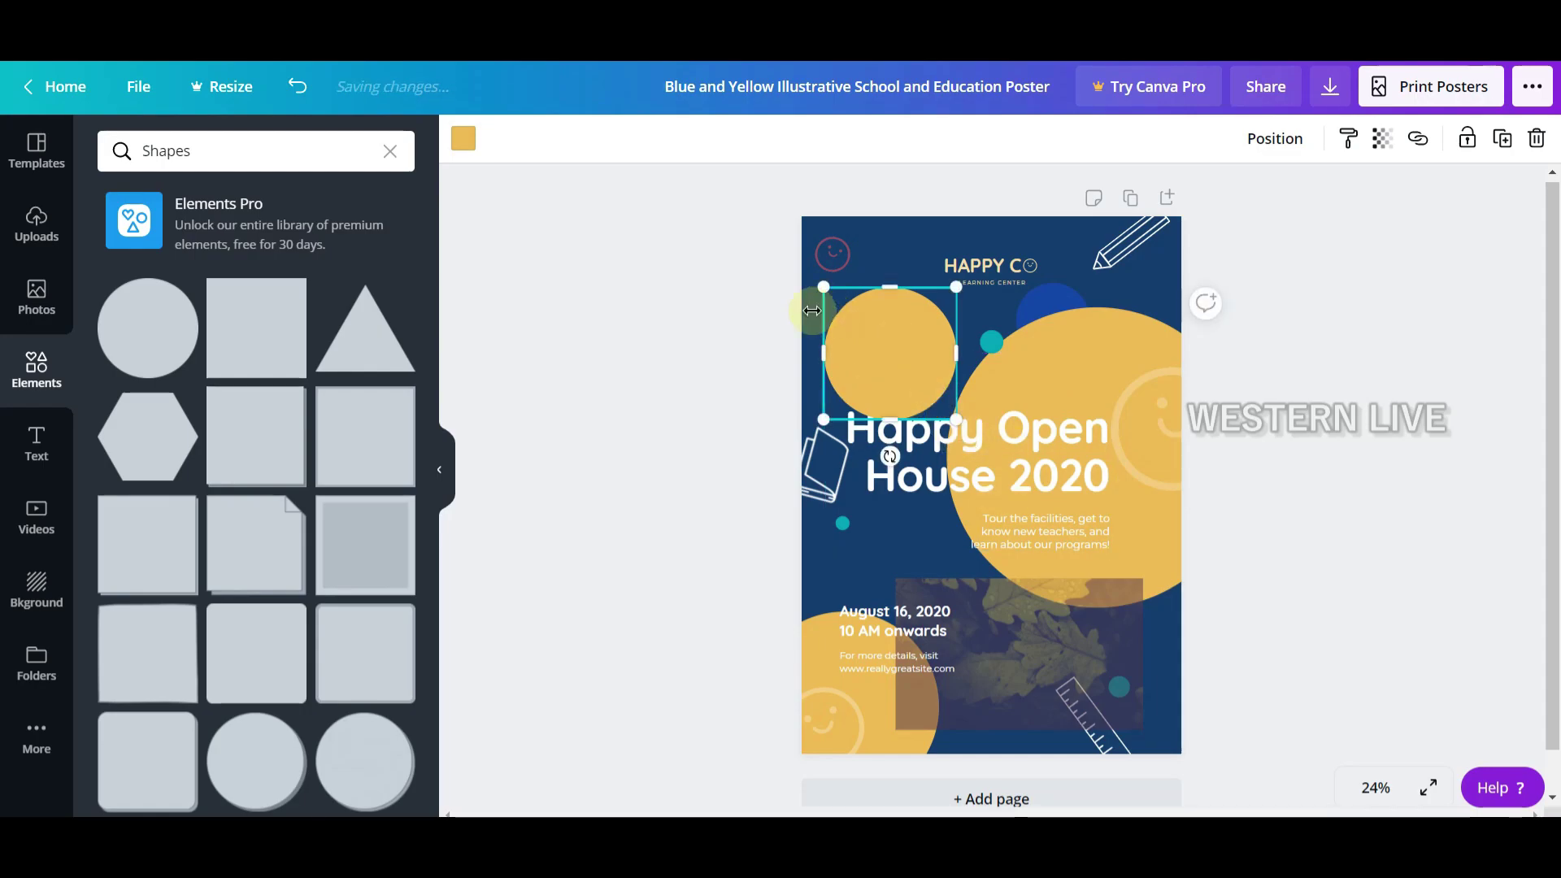
# Try several of the document colors on the new circle and settle on teal.
pyautogui.click(470, 149)
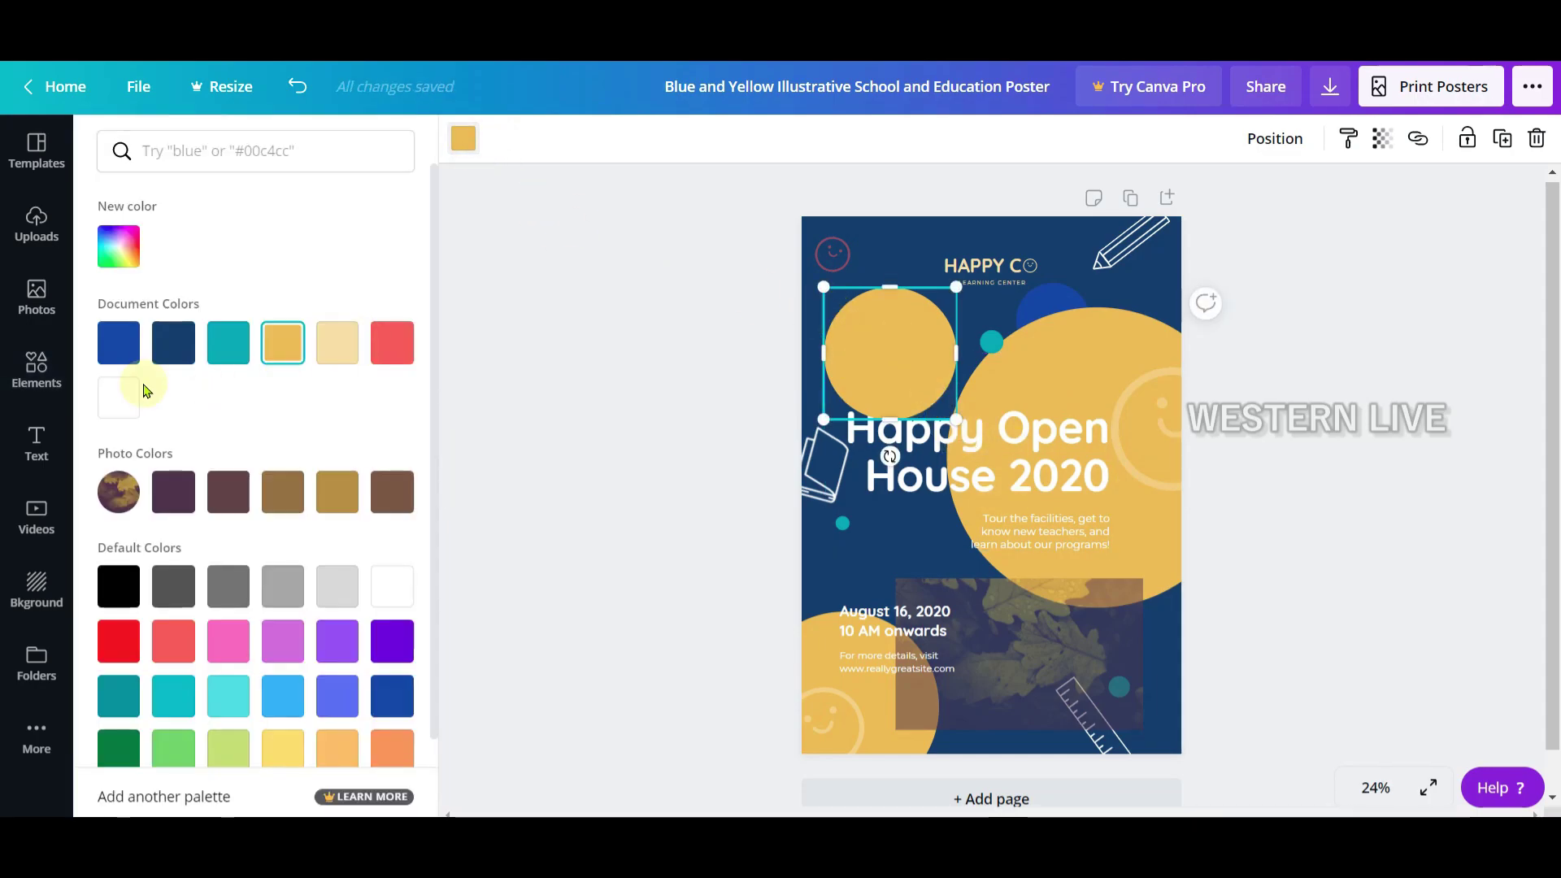
pyautogui.click(337, 343)
pyautogui.click(228, 343)
pyautogui.click(173, 342)
pyautogui.click(119, 342)
pyautogui.click(174, 342)
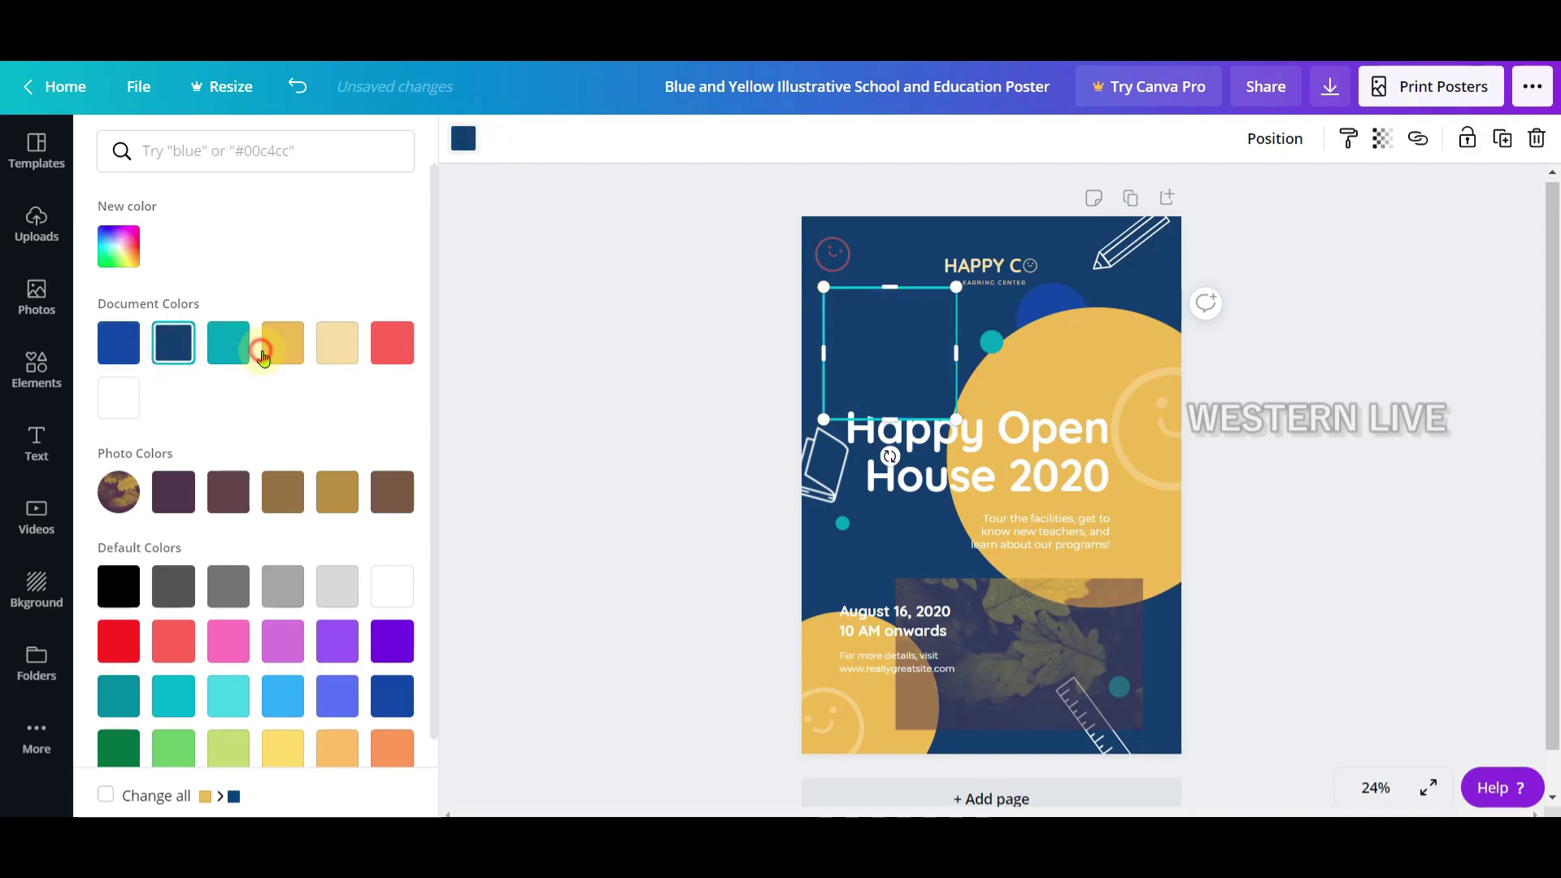
pyautogui.click(284, 356)
pyautogui.click(336, 353)
pyautogui.click(377, 358)
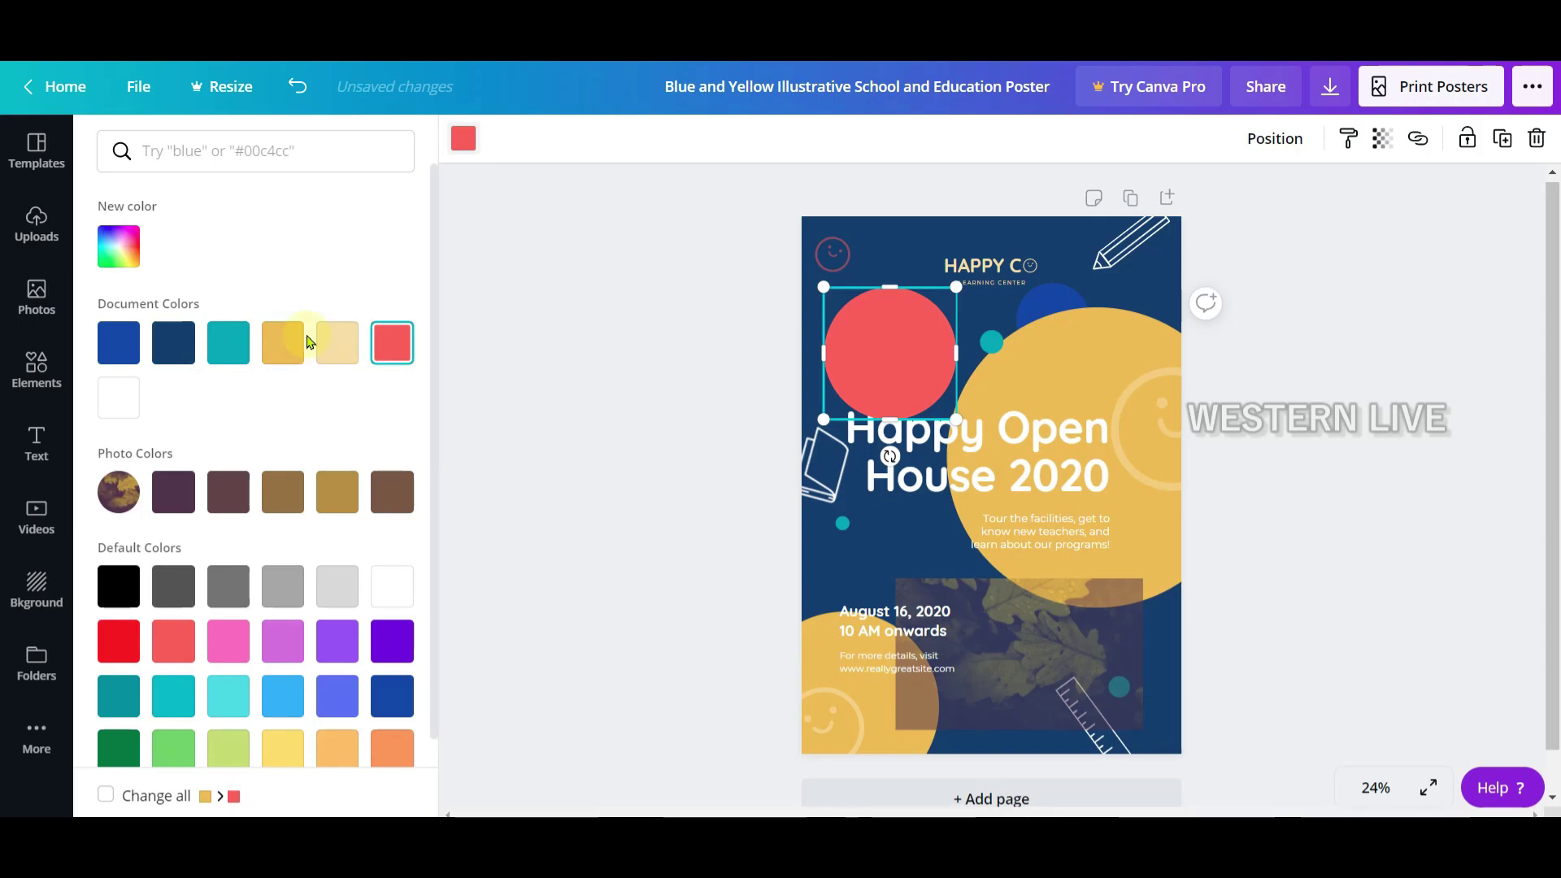
pyautogui.click(173, 342)
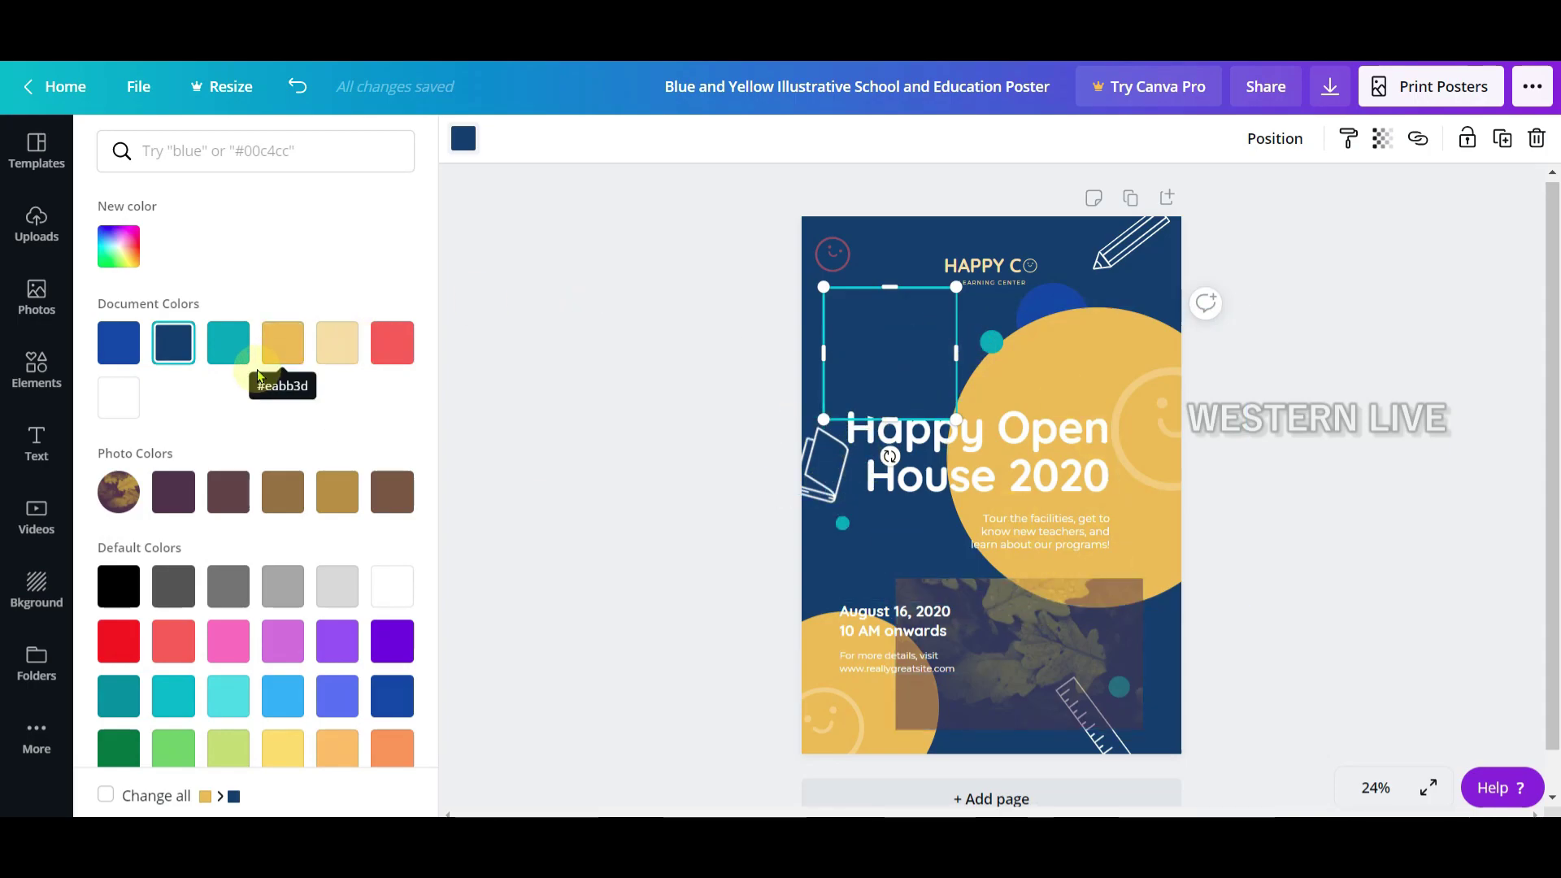
pyautogui.click(228, 345)
pyautogui.click(624, 387)
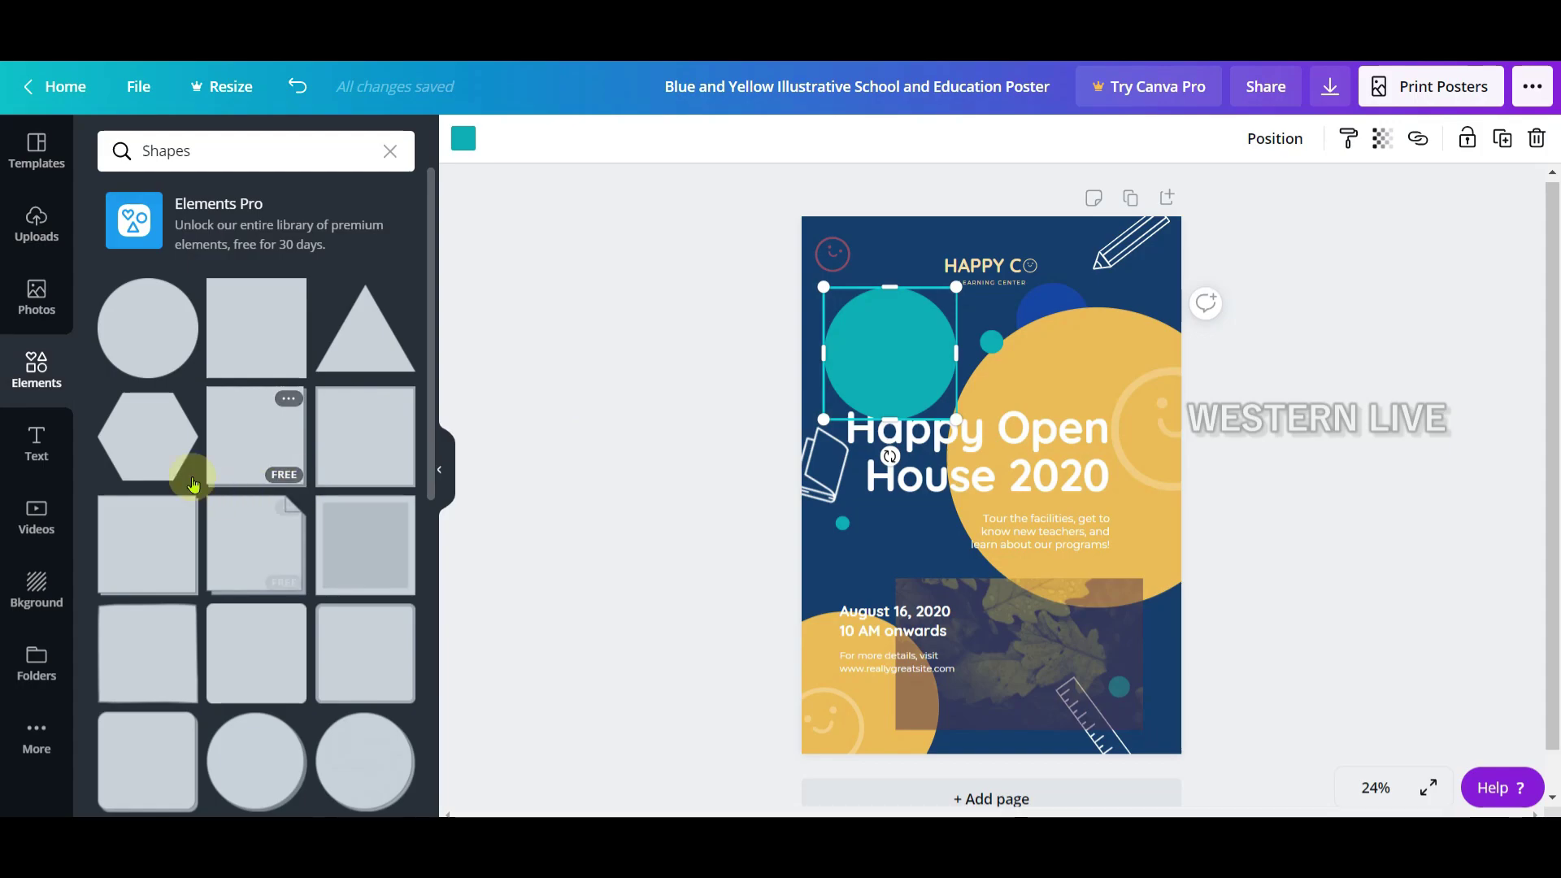
# Add a bordered square around the date text and a triangle pointing left that runs off the poster's right edge.
pyautogui.moveTo(363, 435); pyautogui.dragTo(922, 574)
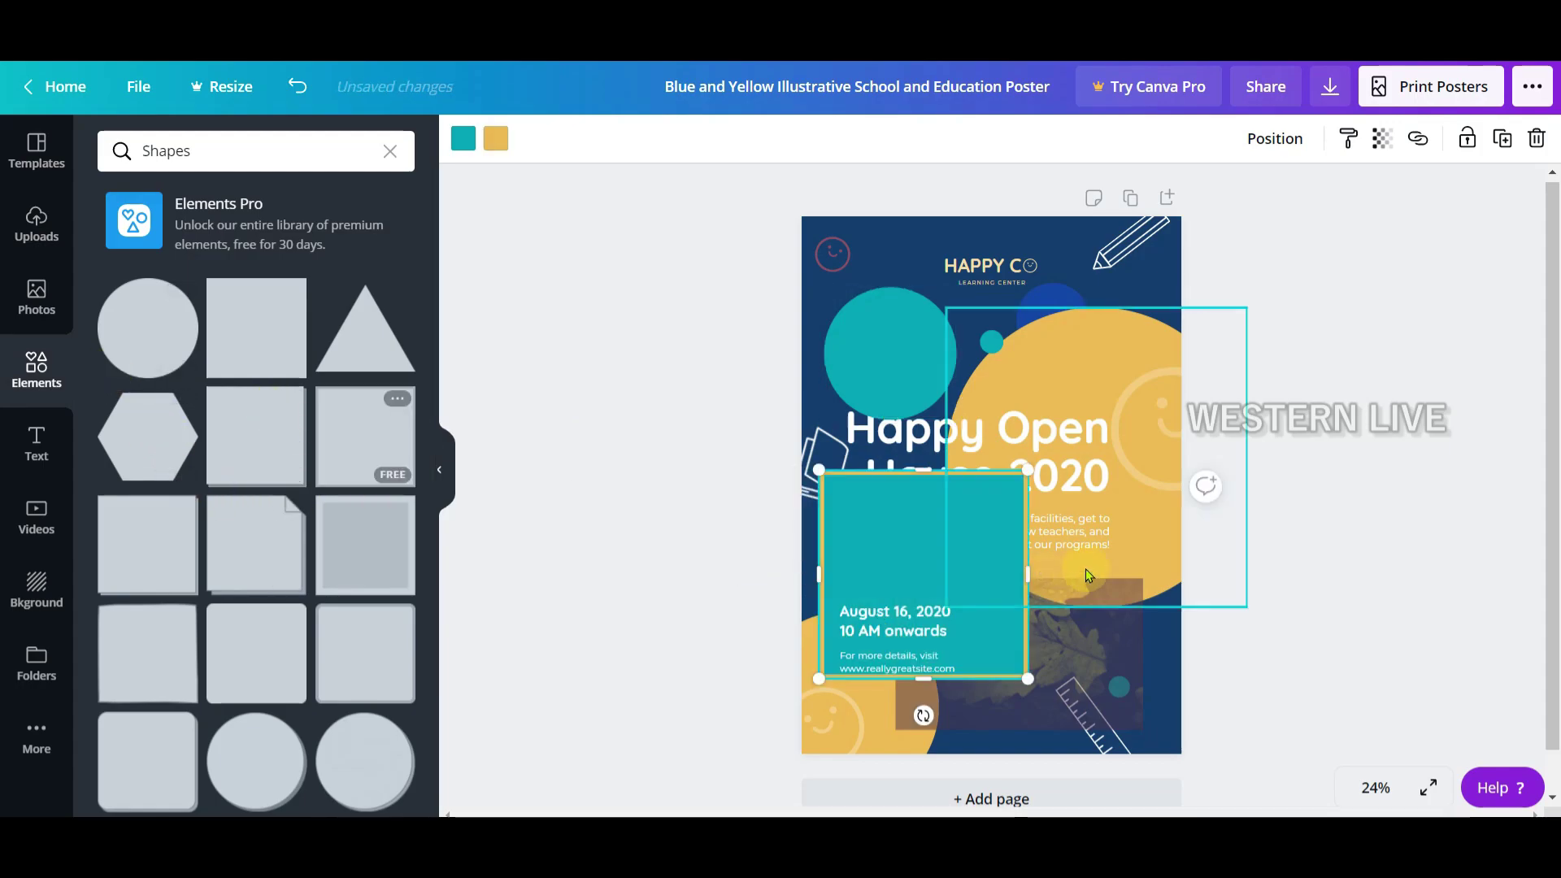
pyautogui.moveTo(387, 358); pyautogui.dragTo(1057, 392)
pyautogui.moveTo(984, 483); pyautogui.dragTo(1317, 400)
pyautogui.click(1296, 436)
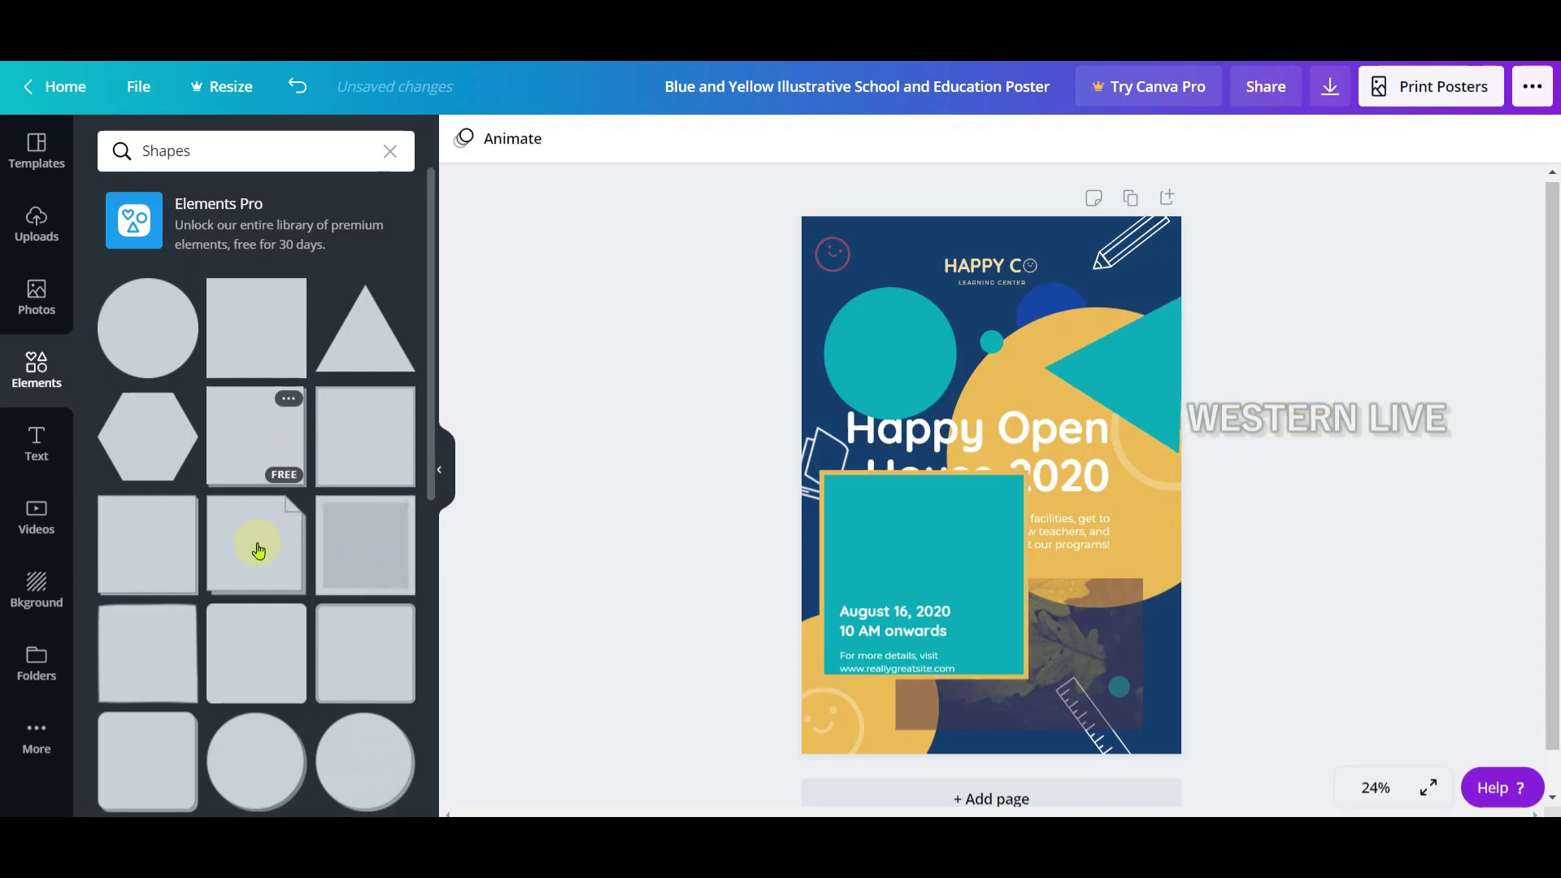
# Add the pink "Happy Mother's Day" heart from Handdrawn Love, move it up under the logo, and enlarge it.
pyautogui.click(36, 362)
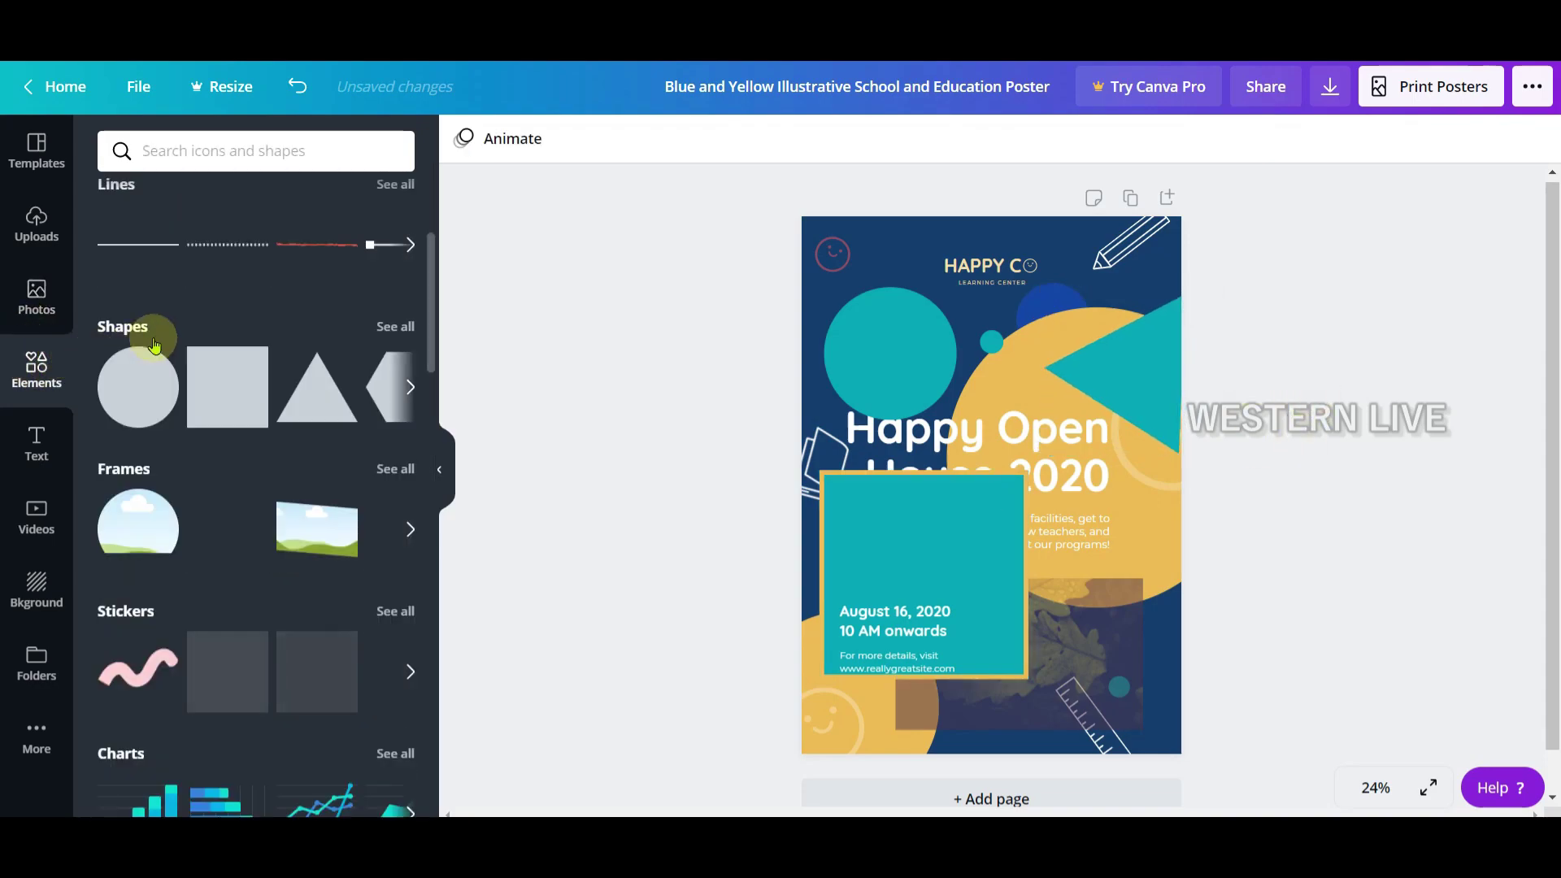
pyautogui.scroll(-7, 292, 468)
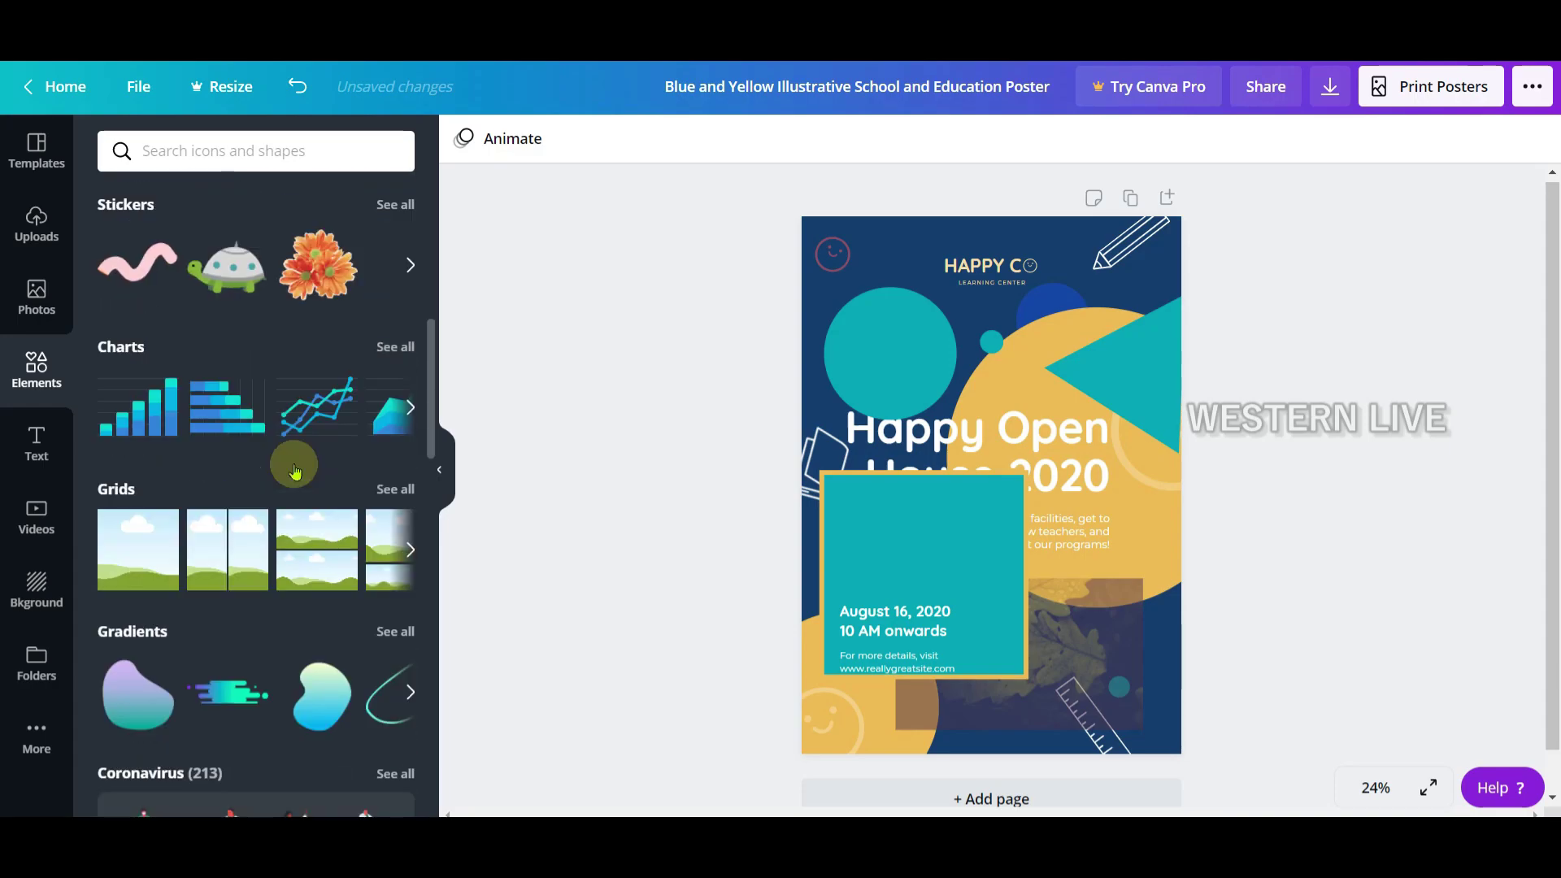
pyautogui.scroll(-15, 295, 470)
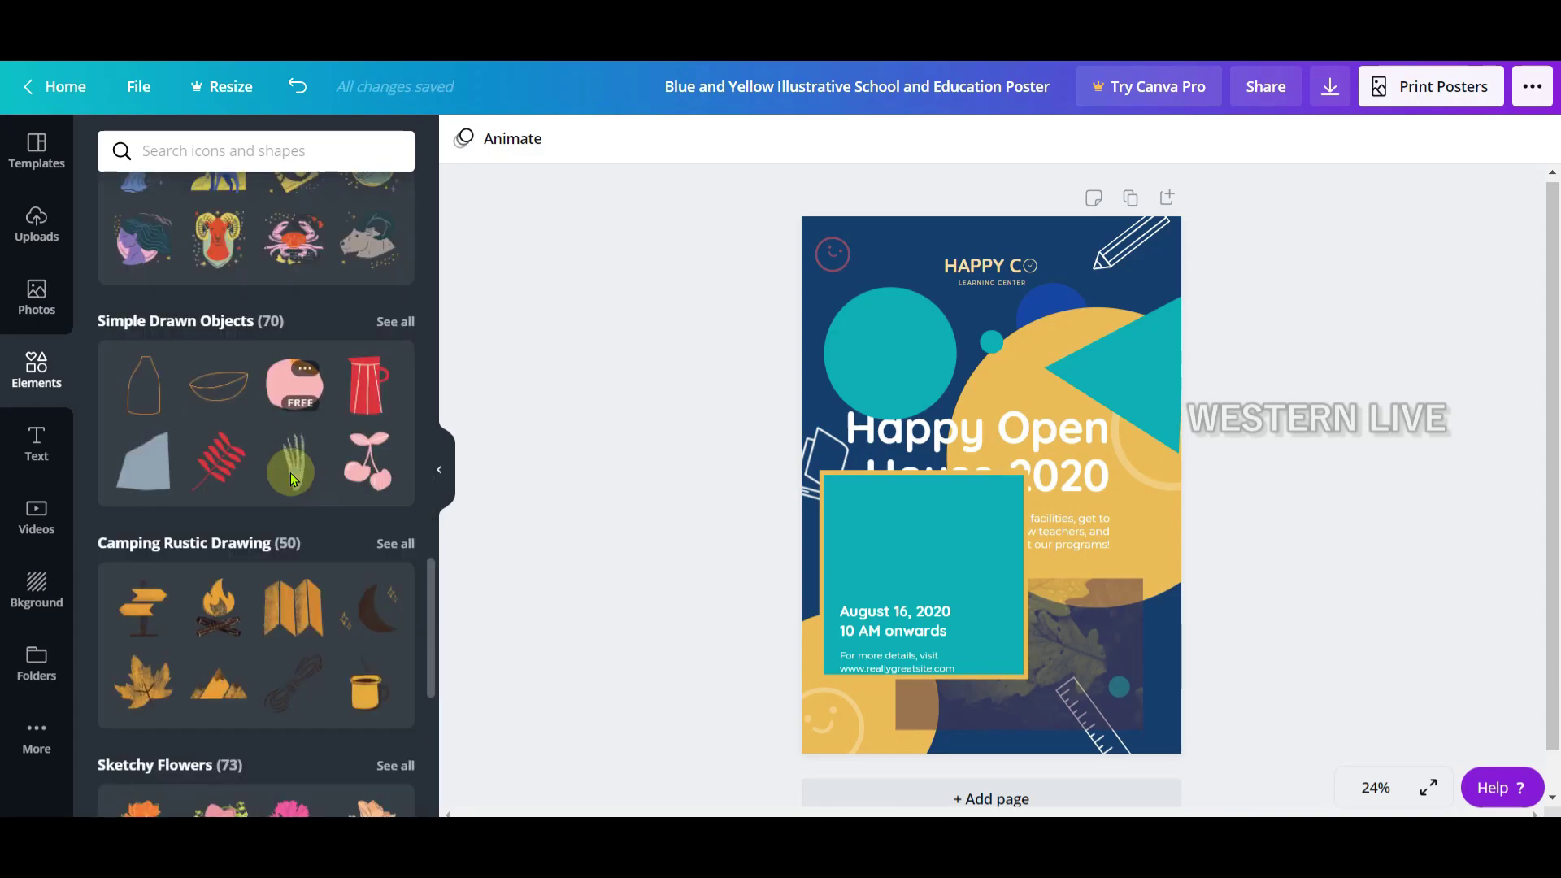
pyautogui.scroll(-5, 290, 480)
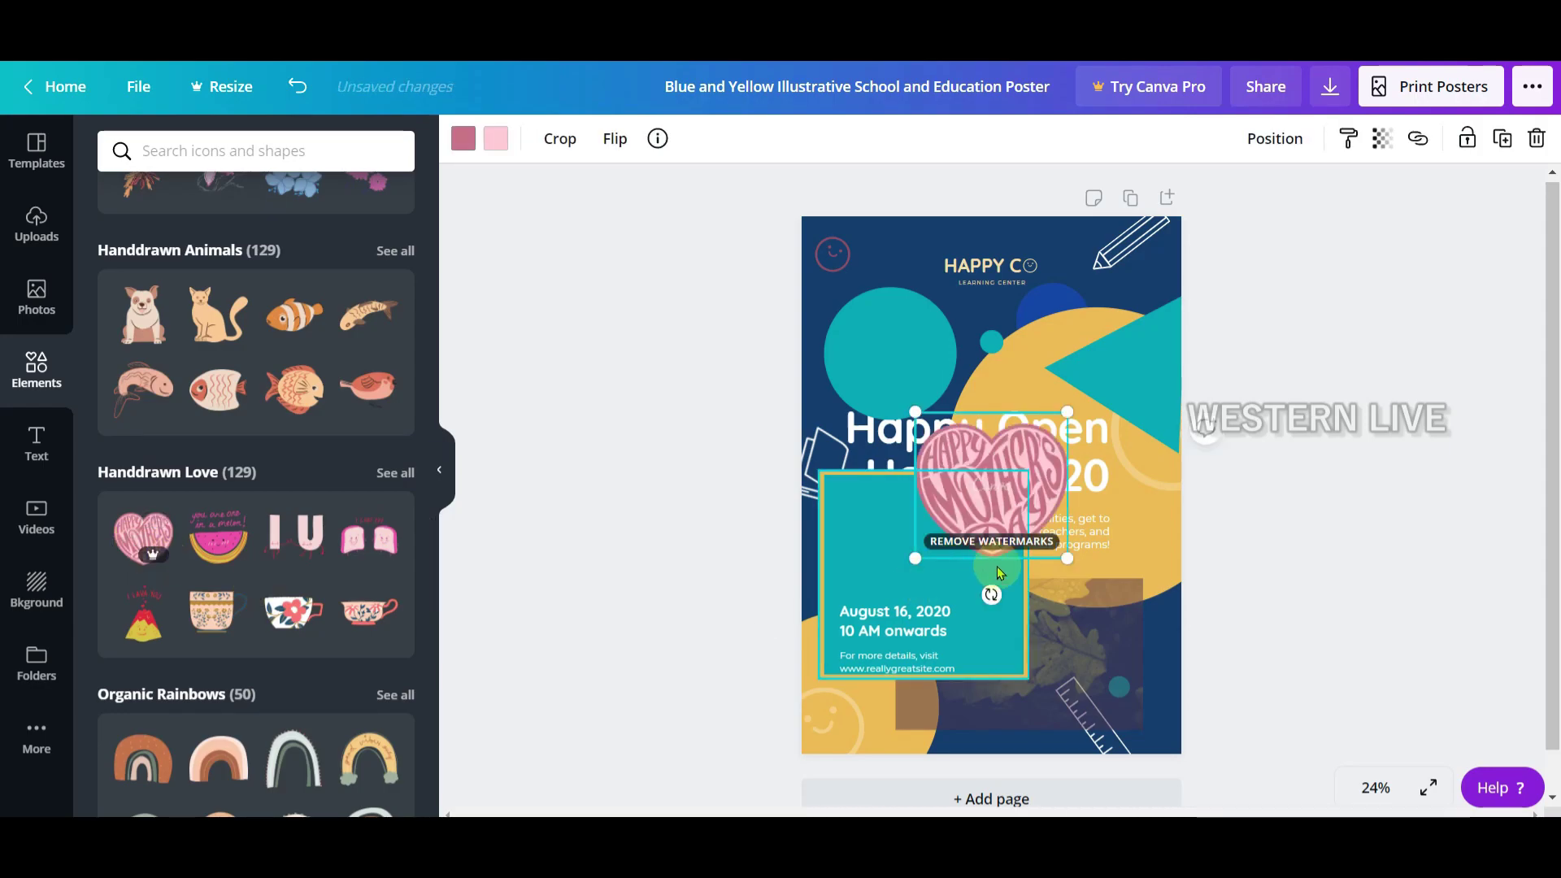
pyautogui.moveTo(1040, 447); pyautogui.dragTo(998, 304)
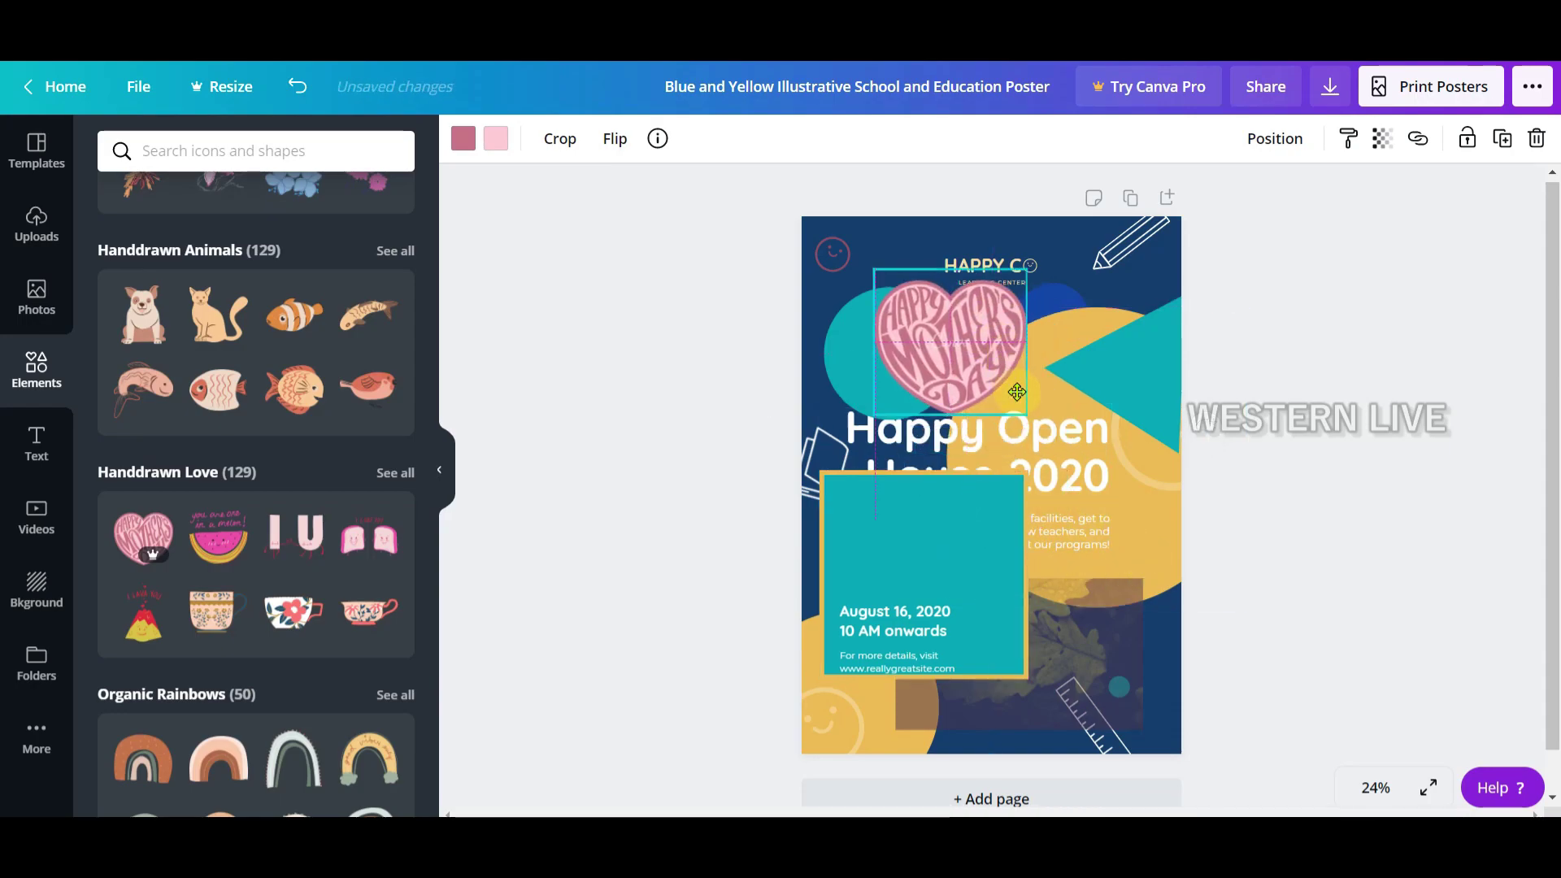
pyautogui.moveTo(1030, 418); pyautogui.dragTo(1171, 554)
# View the purchase offer for removing the heart's watermark, close it, and delete the heart from the poster.
pyautogui.click(1102, 540)
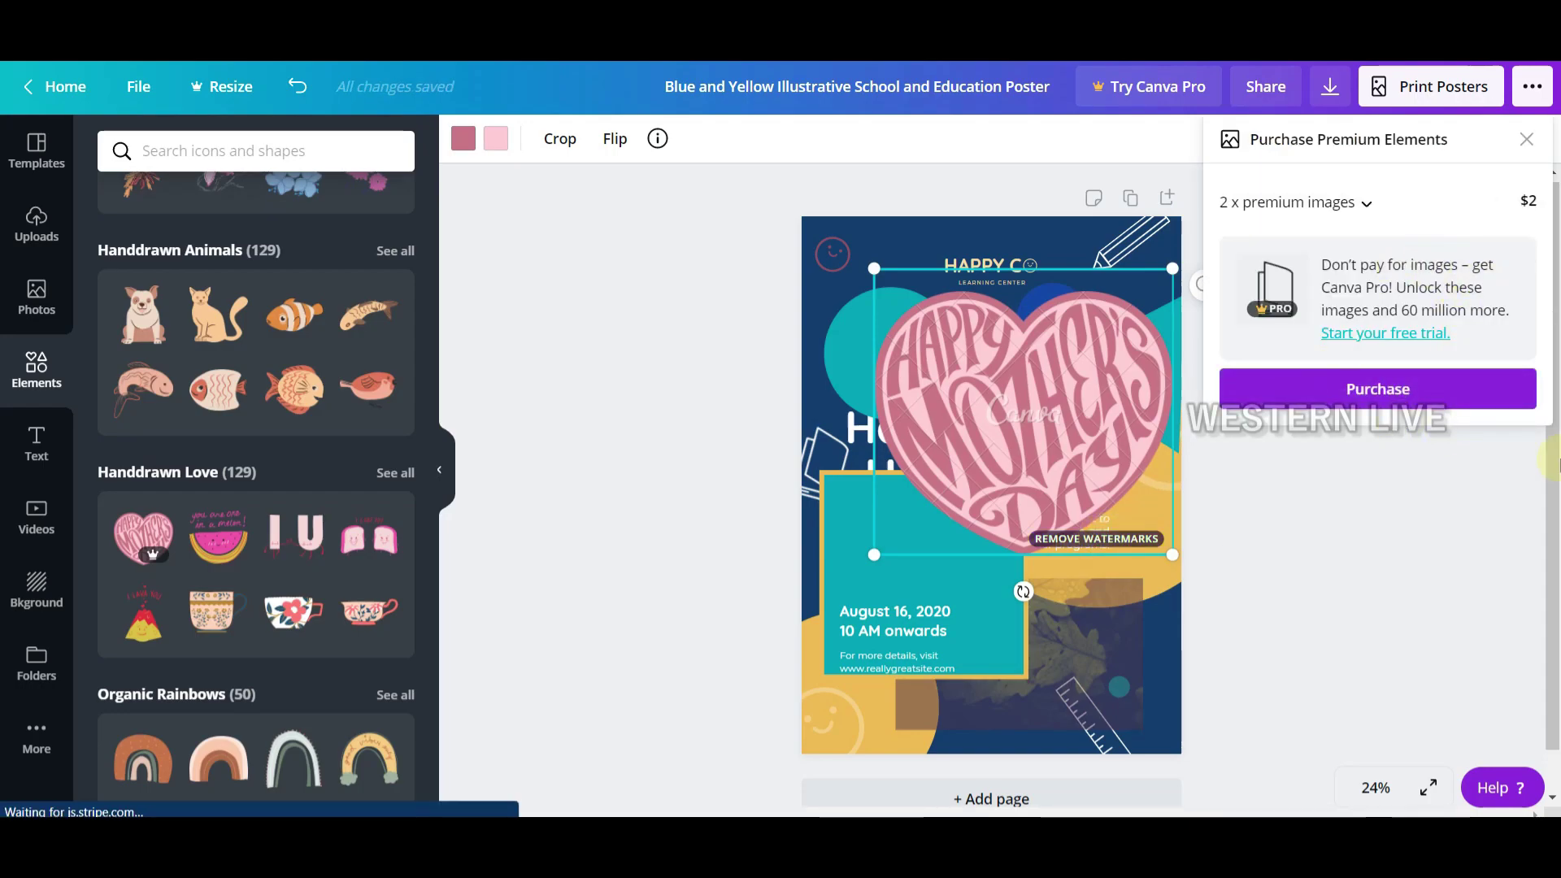
pyautogui.click(1528, 143)
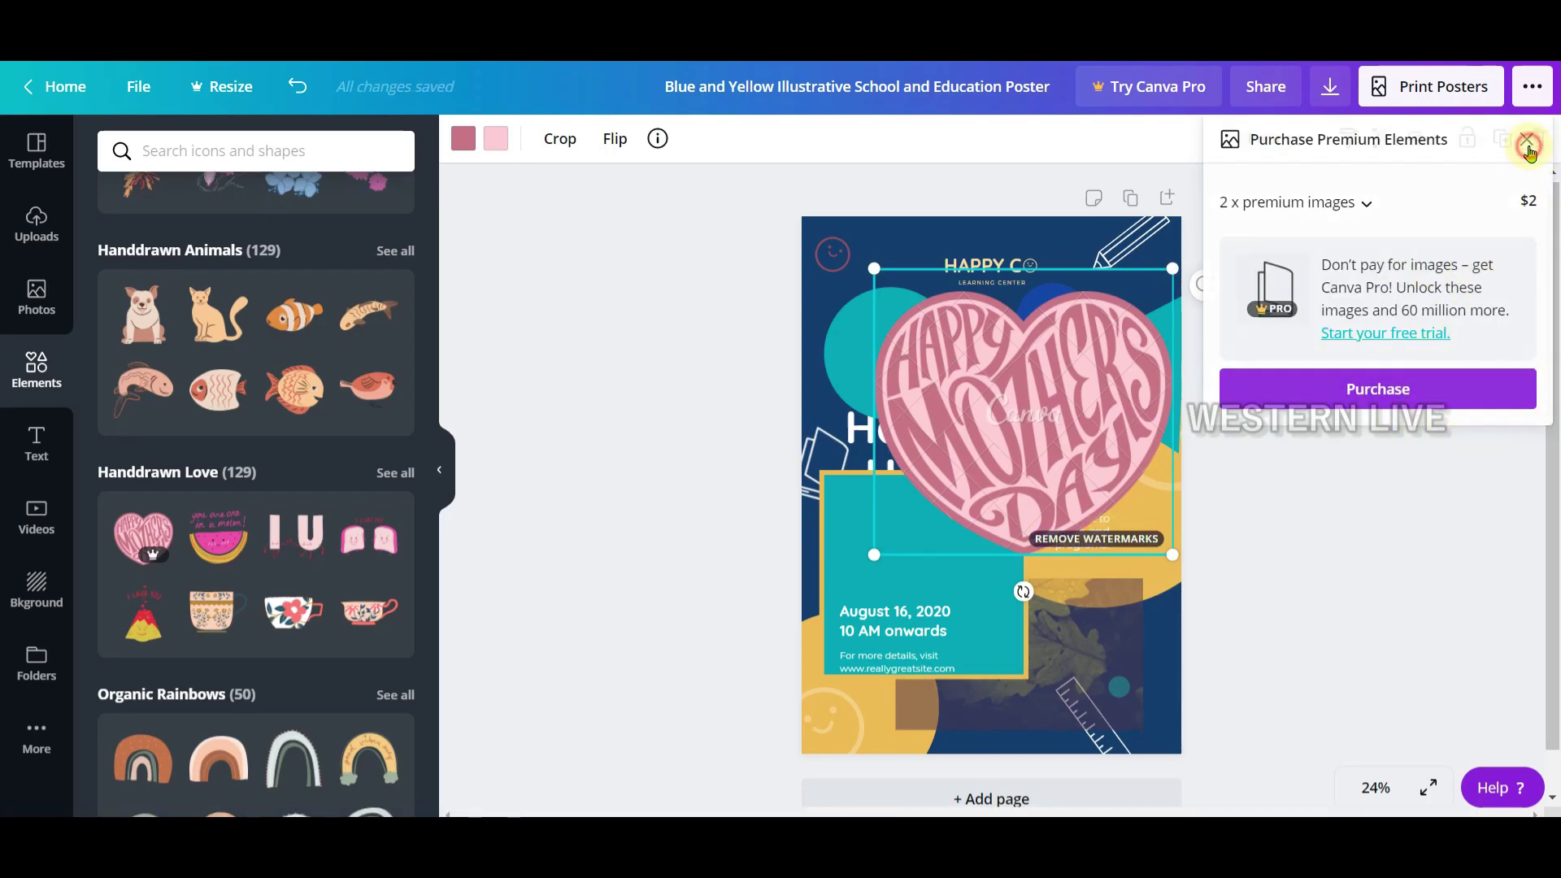
pyautogui.moveTo(1068, 330); pyautogui.dragTo(1041, 355)
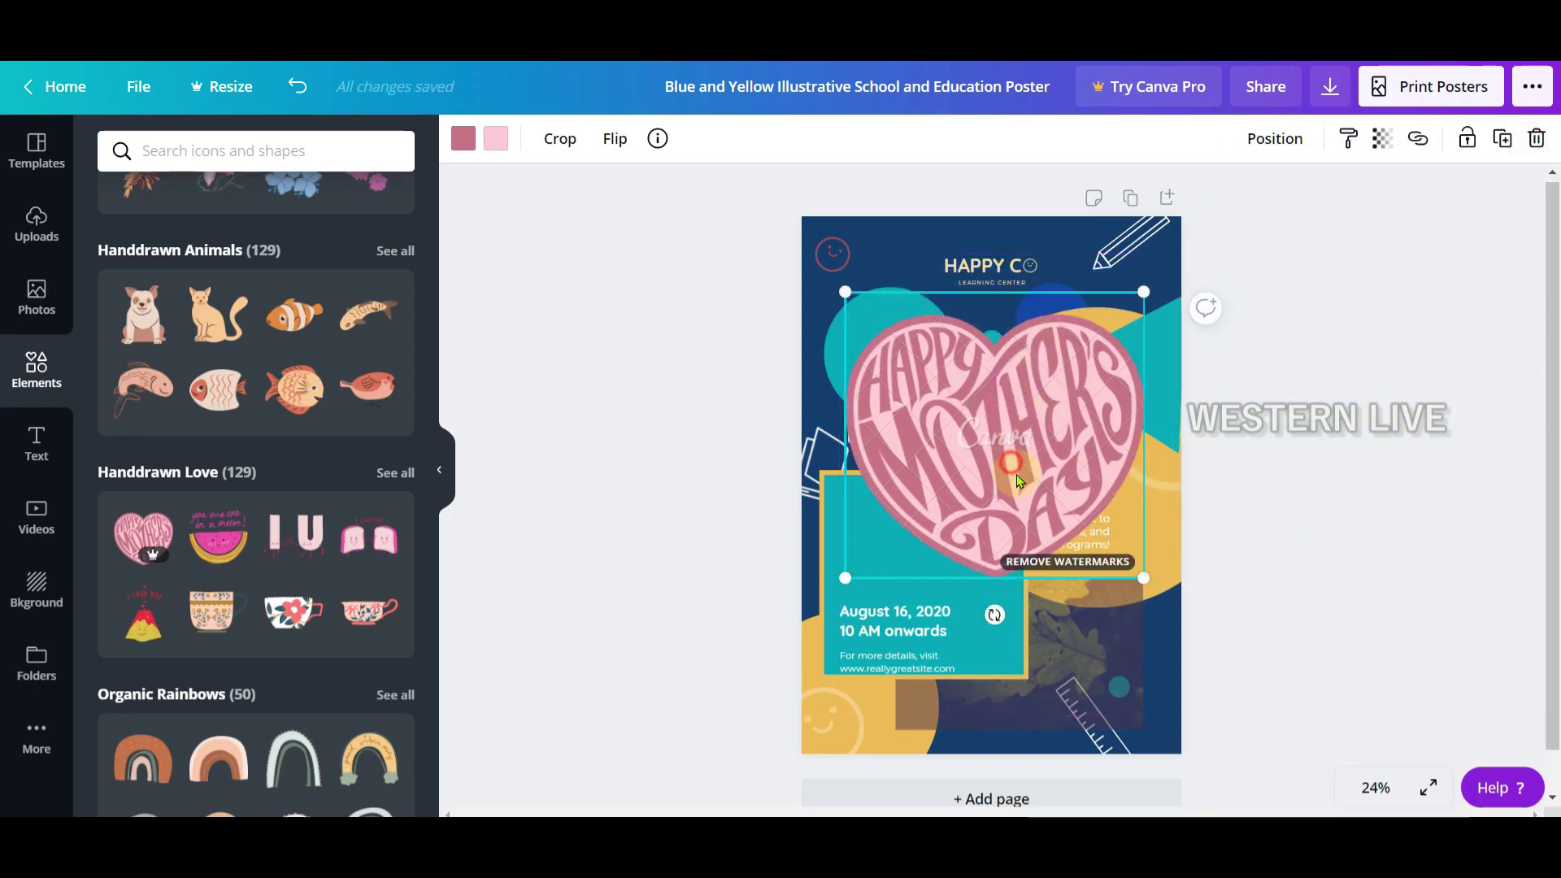
pyautogui.press('Delete')
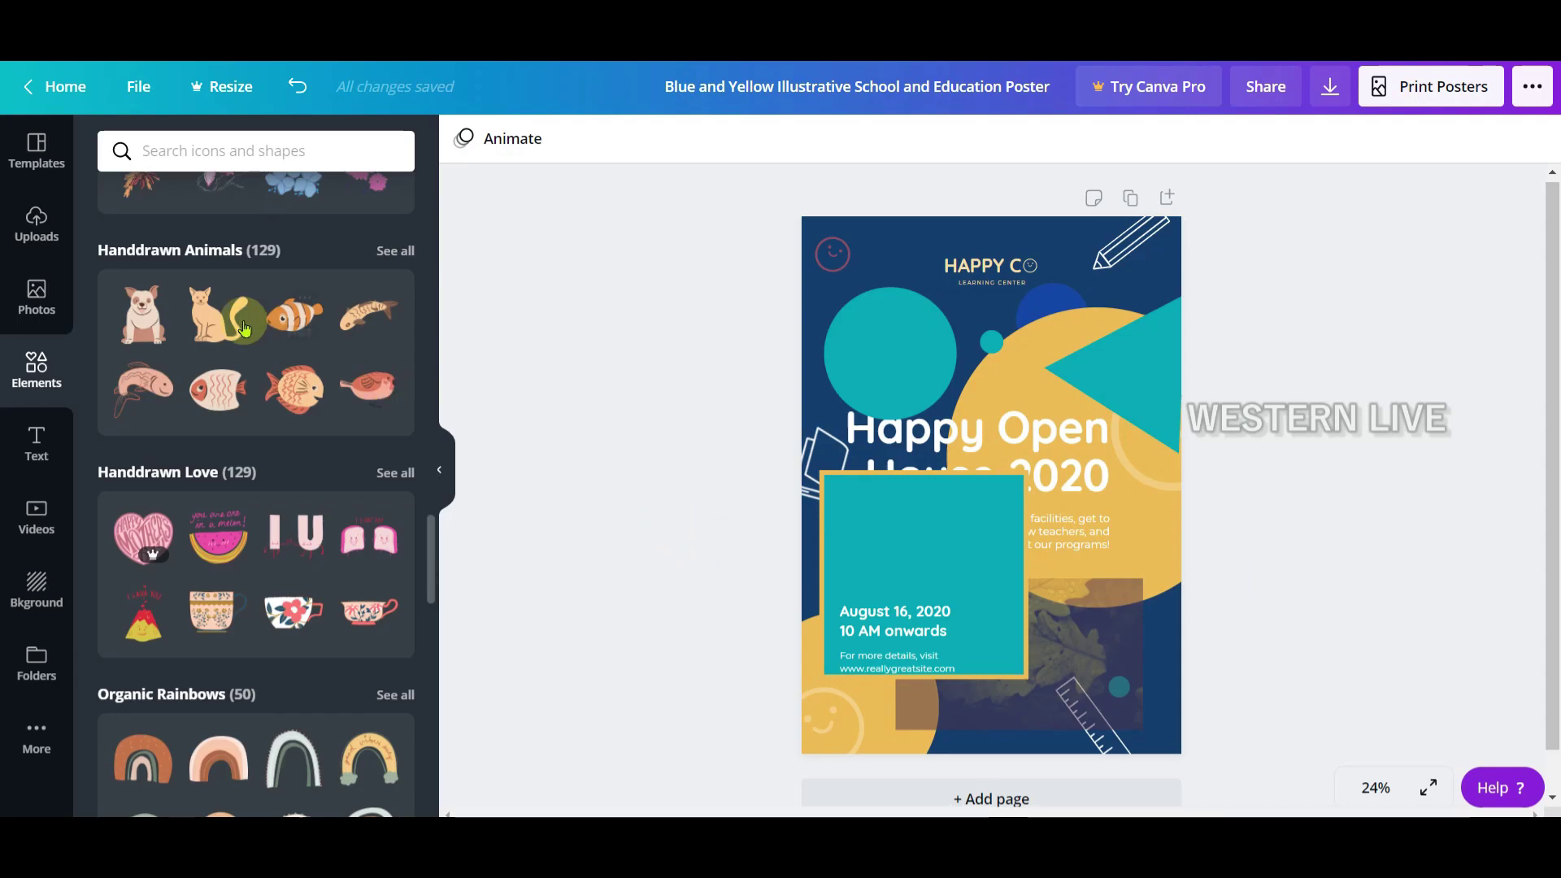
# Add the pink and navy striped fruit from Organic Sketched Fruit and place it between the teal circle and the triangle.
pyautogui.scroll(-8, 347, 467)
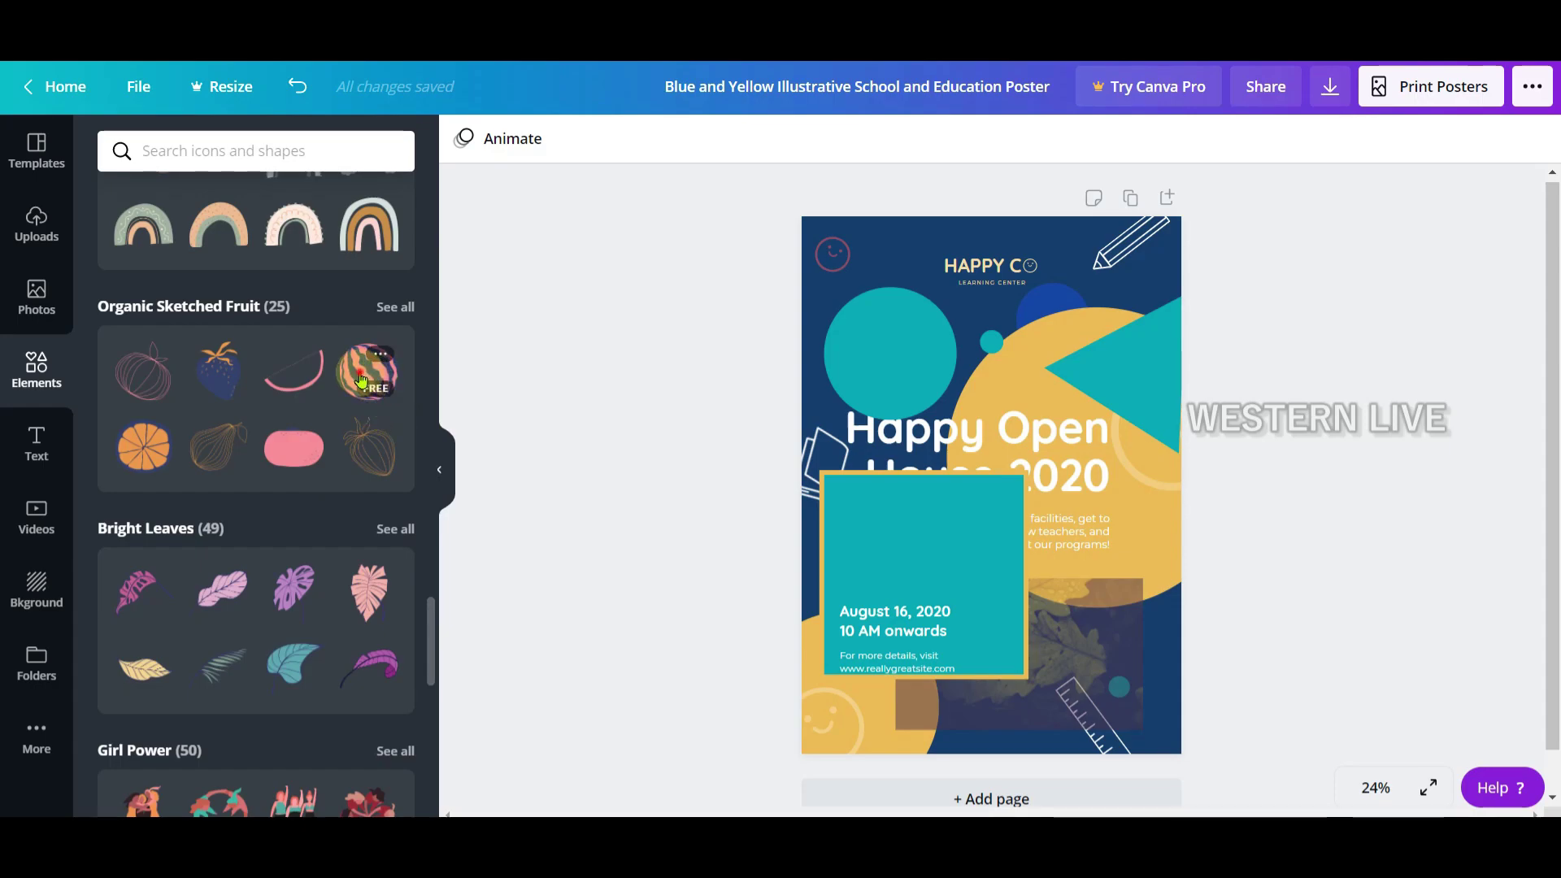
pyautogui.click(361, 379)
pyautogui.moveTo(997, 496); pyautogui.dragTo(1020, 380)
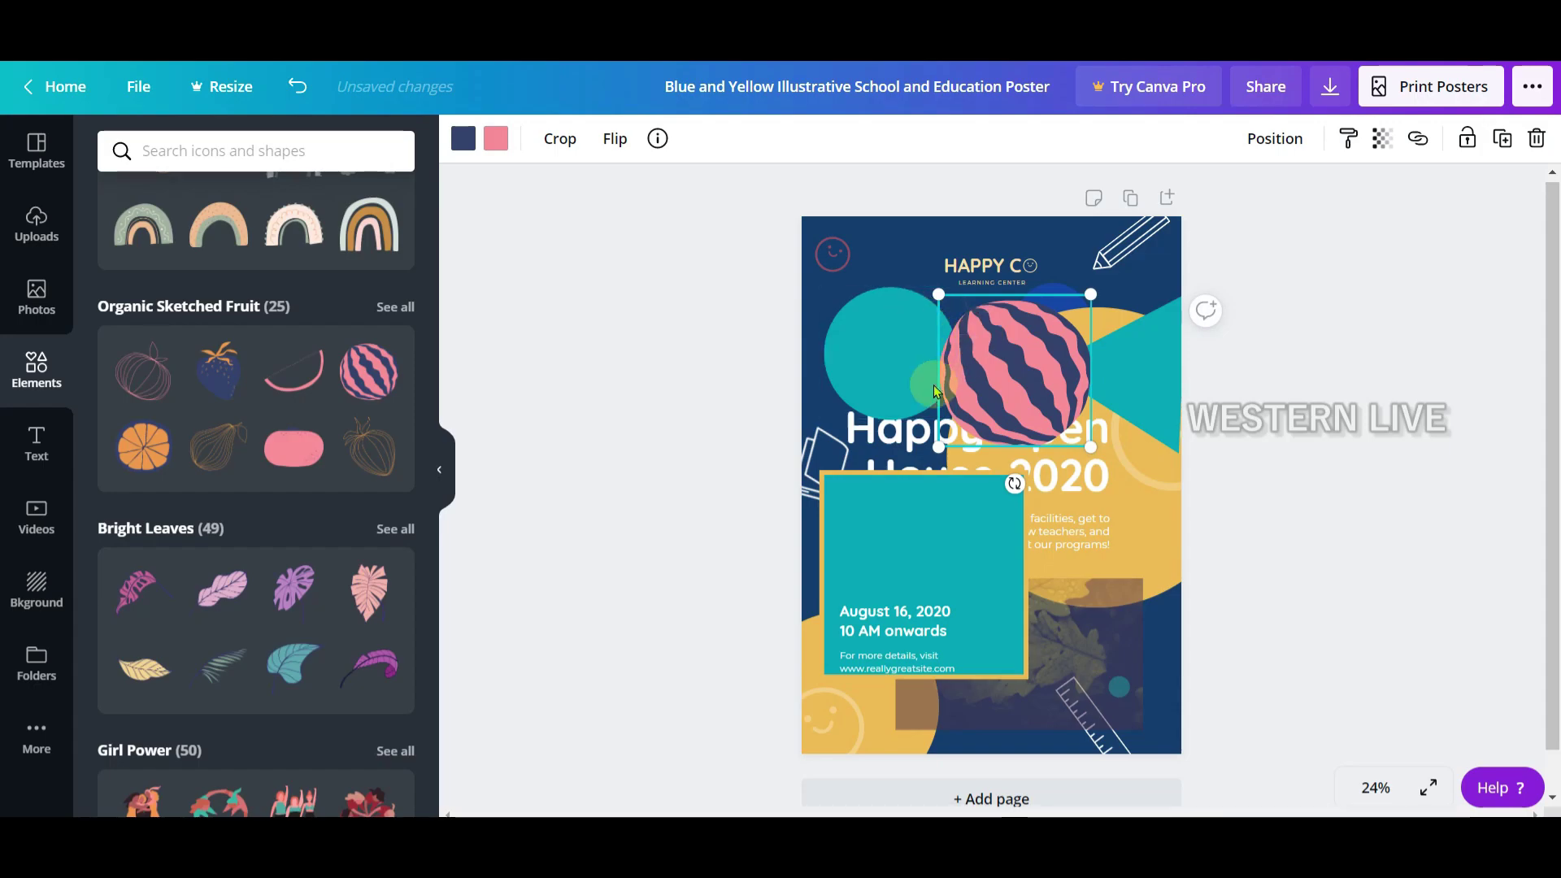
pyautogui.moveTo(1058, 391); pyautogui.dragTo(1081, 421)
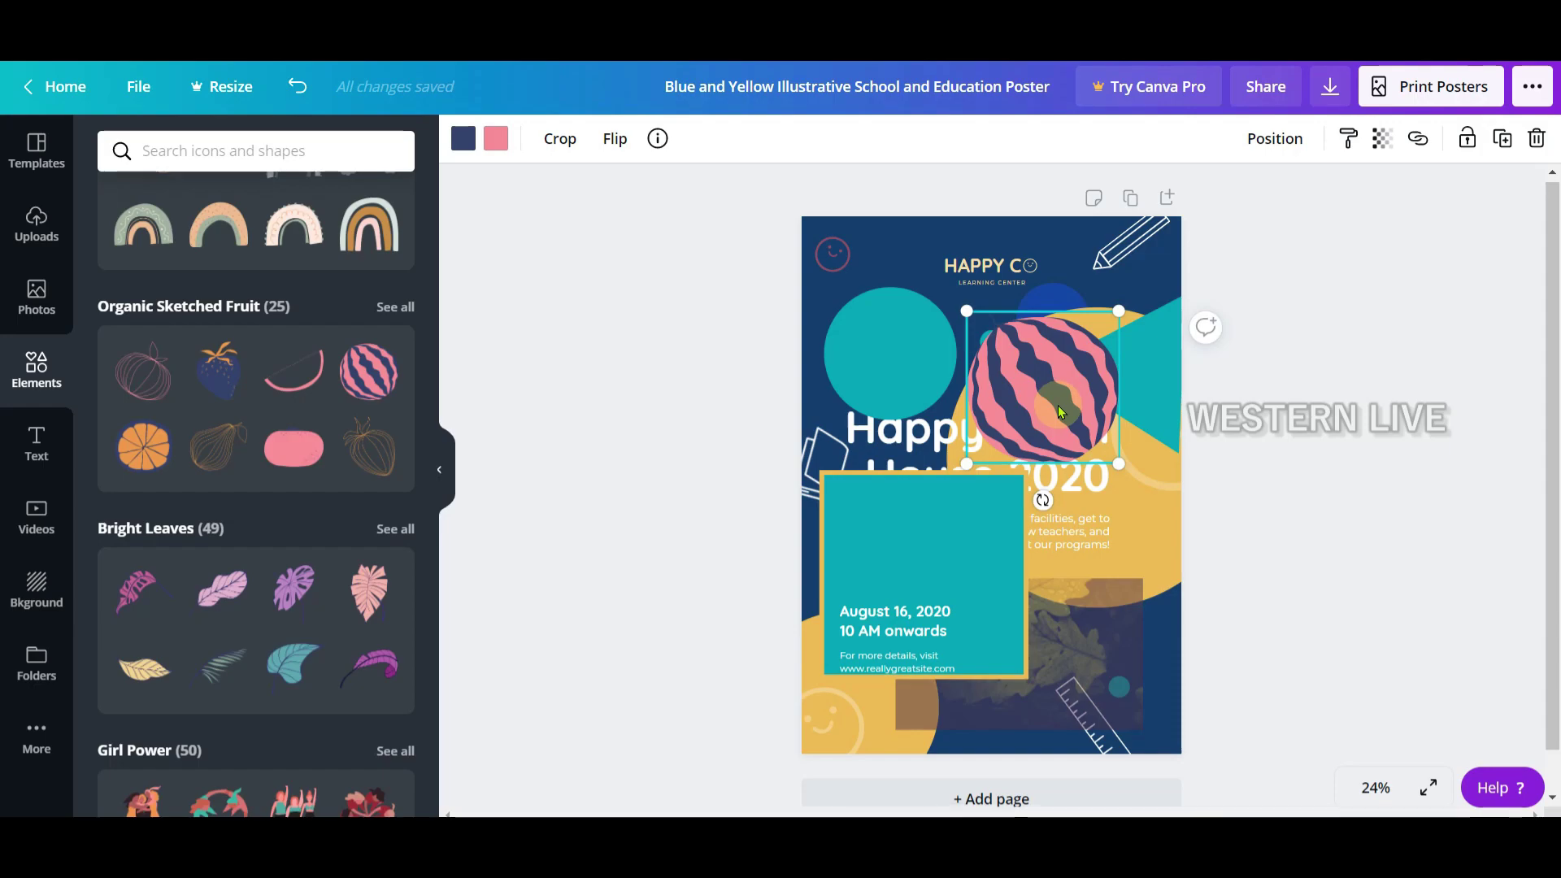
pyautogui.moveTo(1056, 406); pyautogui.dragTo(1043, 413)
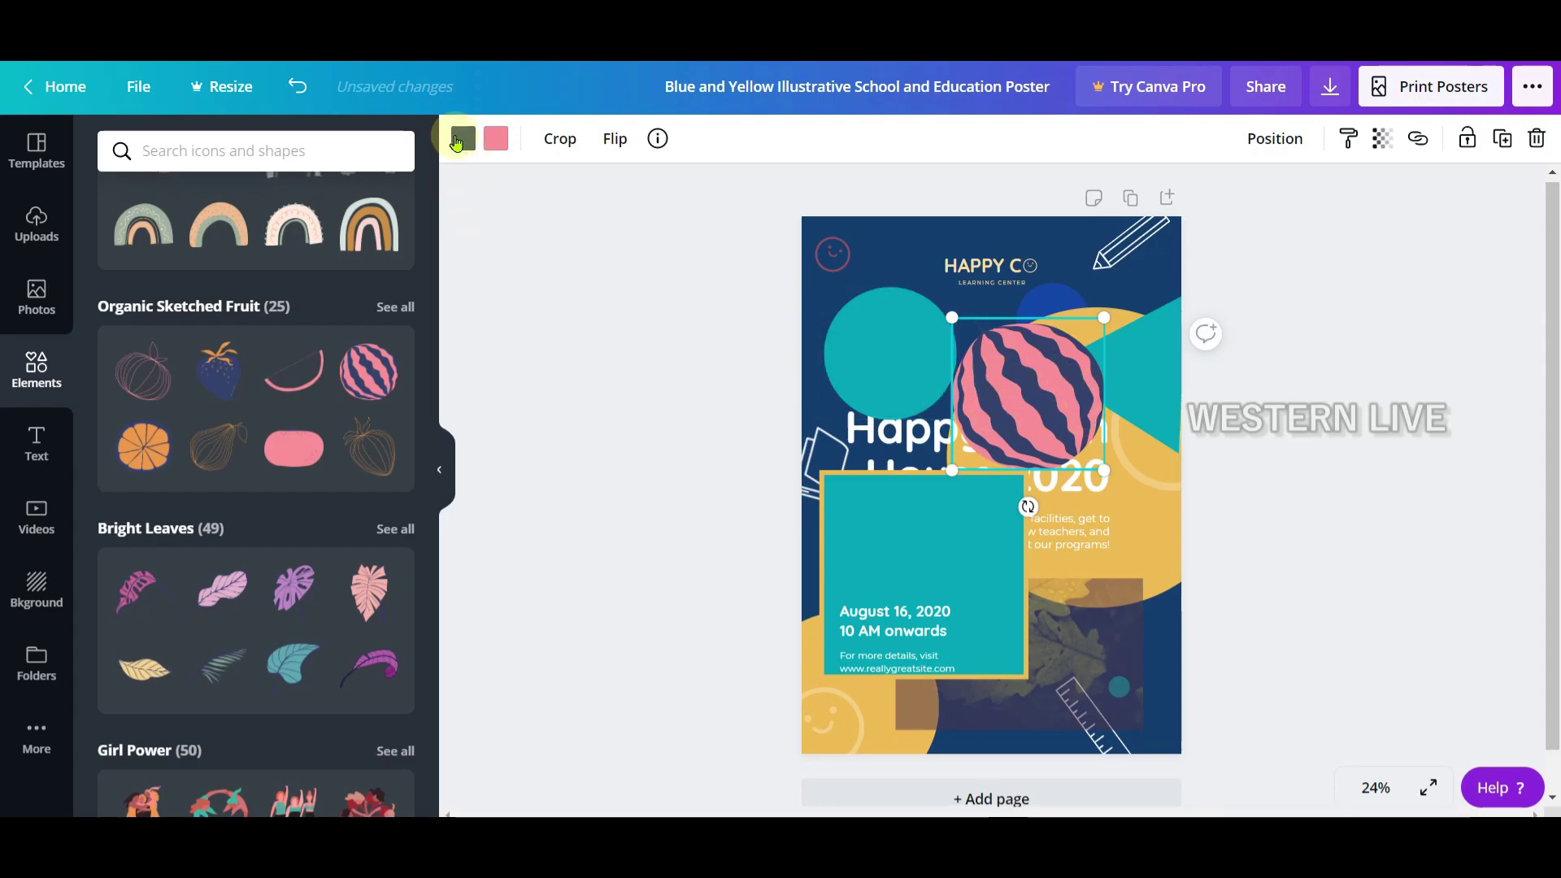
# Recolor the striped fruit with green stripes on a cream base and reposition it slightly up and toward the triangle.
pyautogui.moveTo(1026, 369); pyautogui.dragTo(1050, 346)
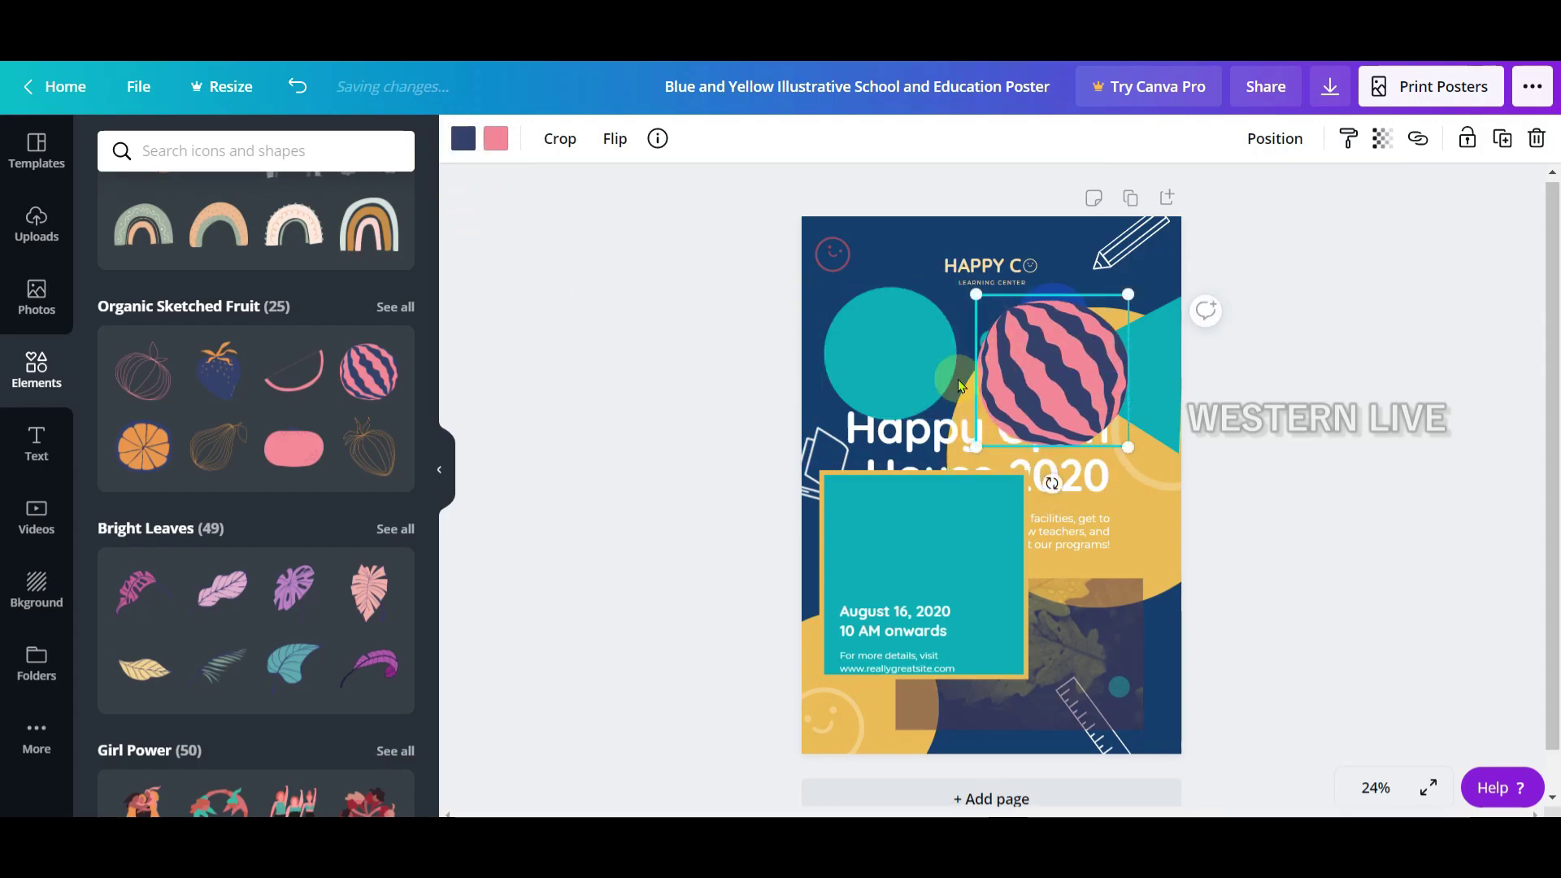
pyautogui.click(468, 144)
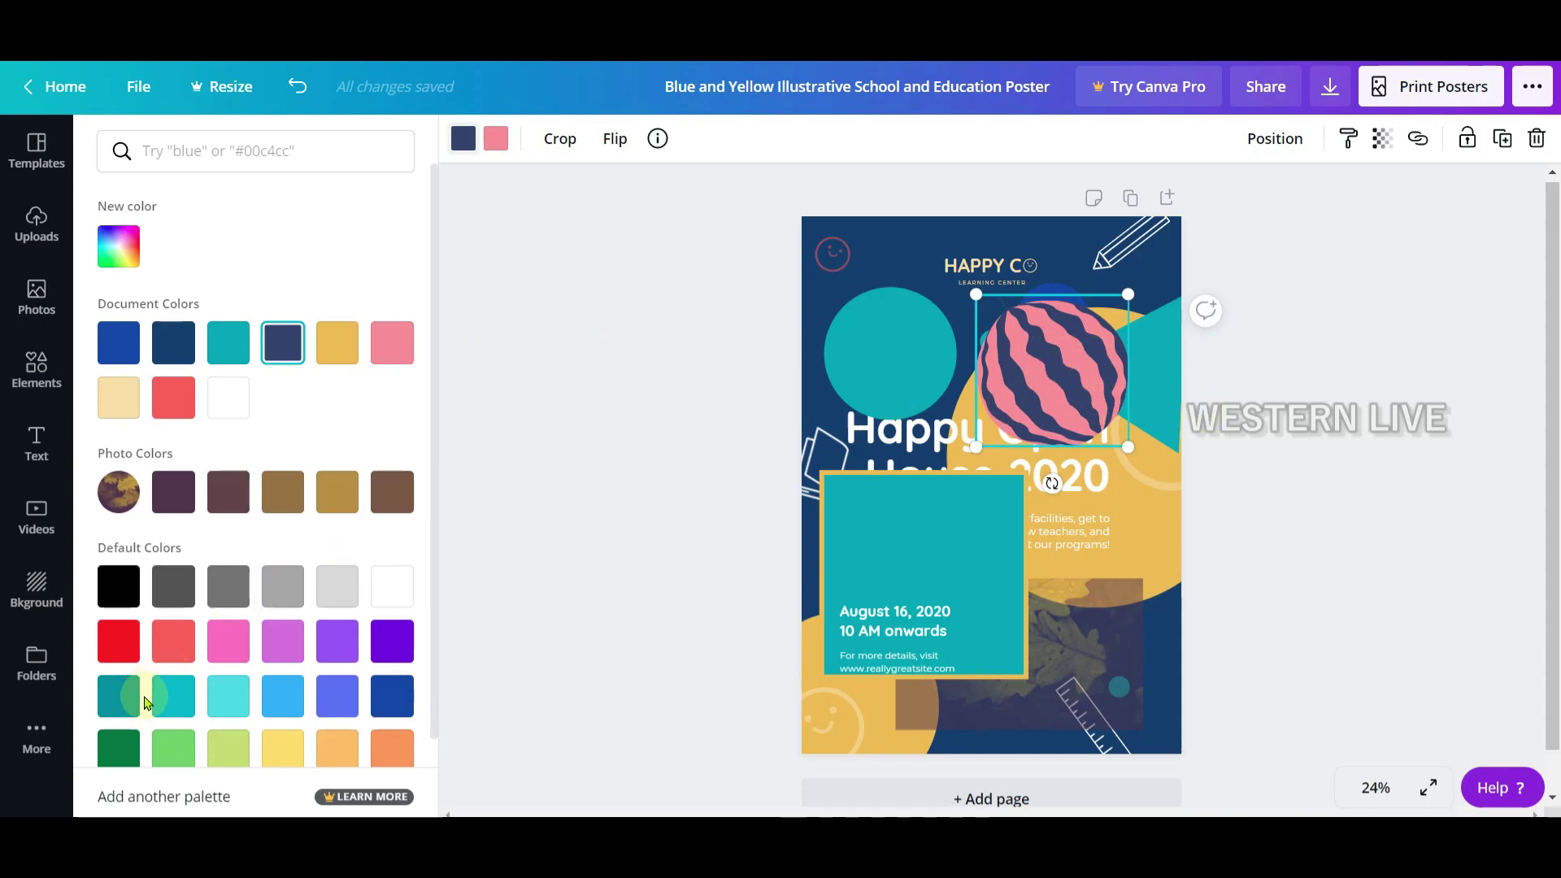
pyautogui.click(120, 752)
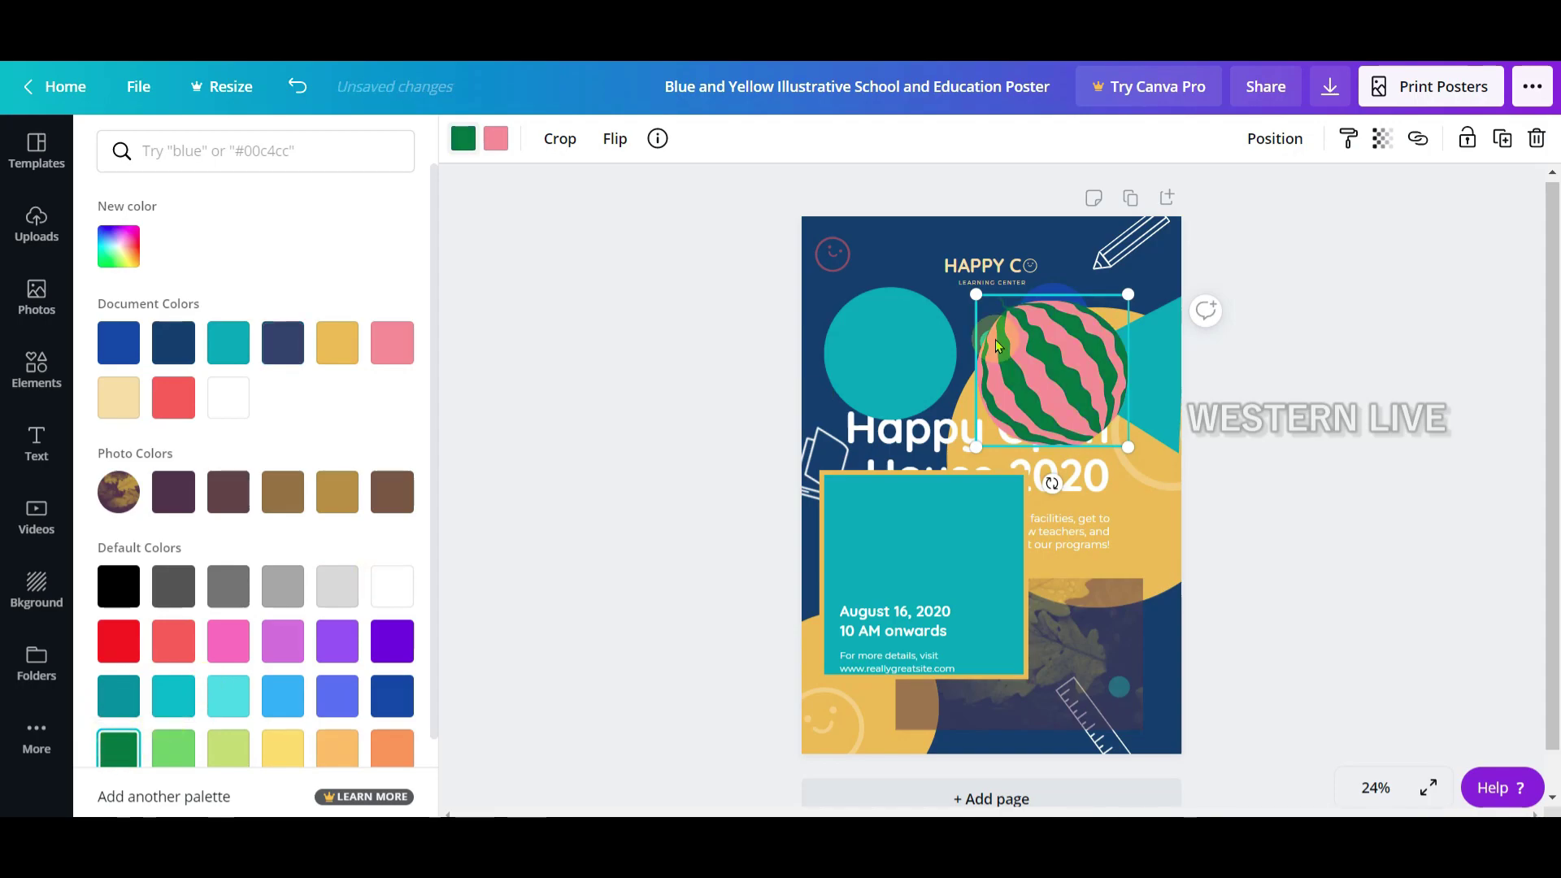
pyautogui.click(496, 143)
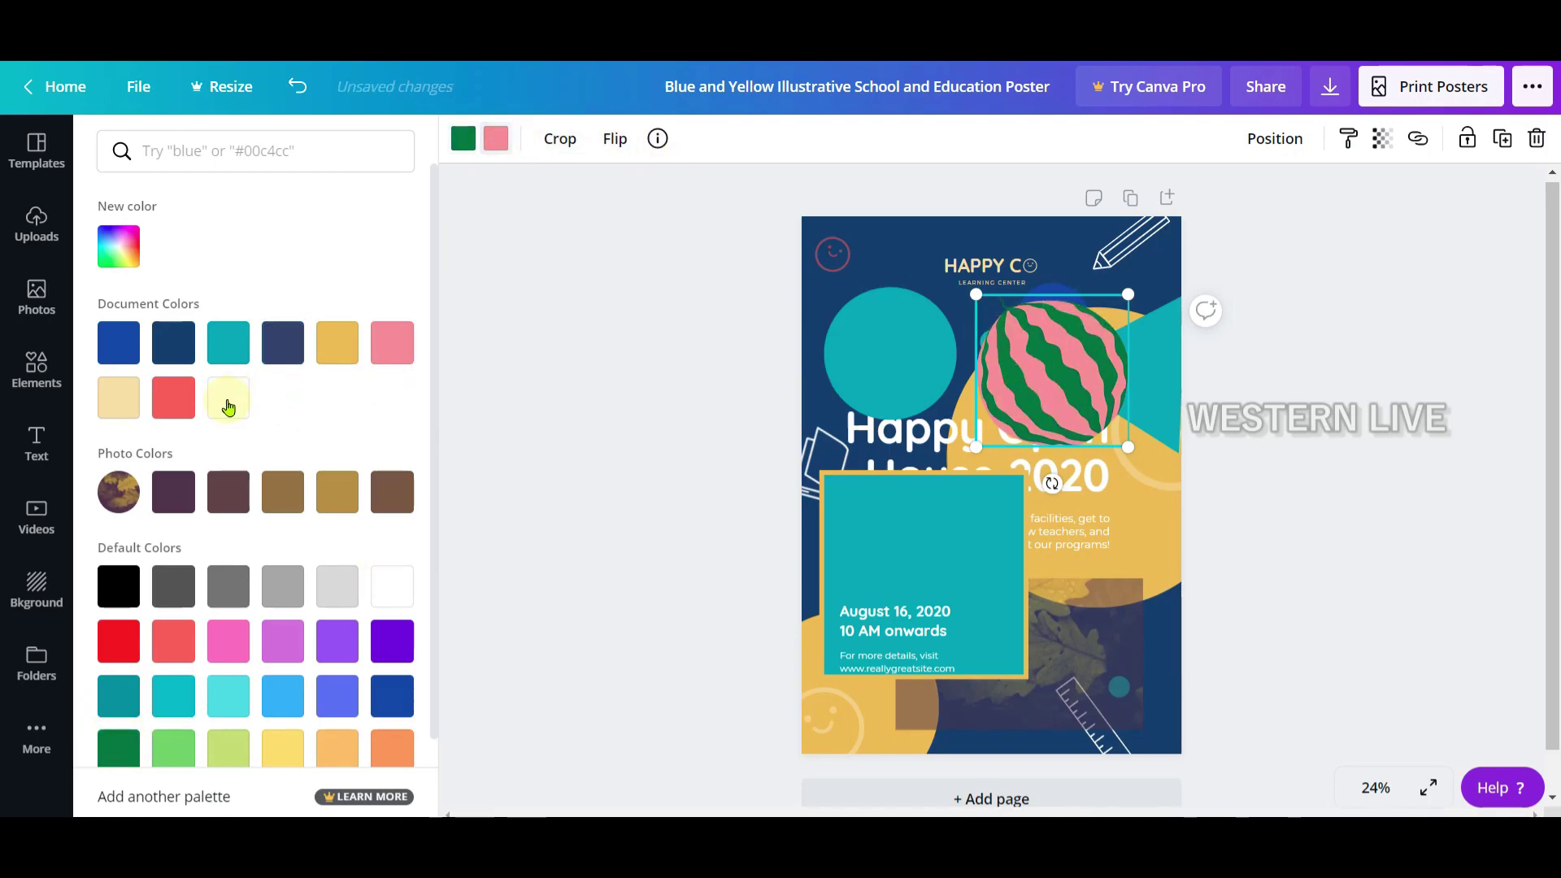
pyautogui.click(229, 408)
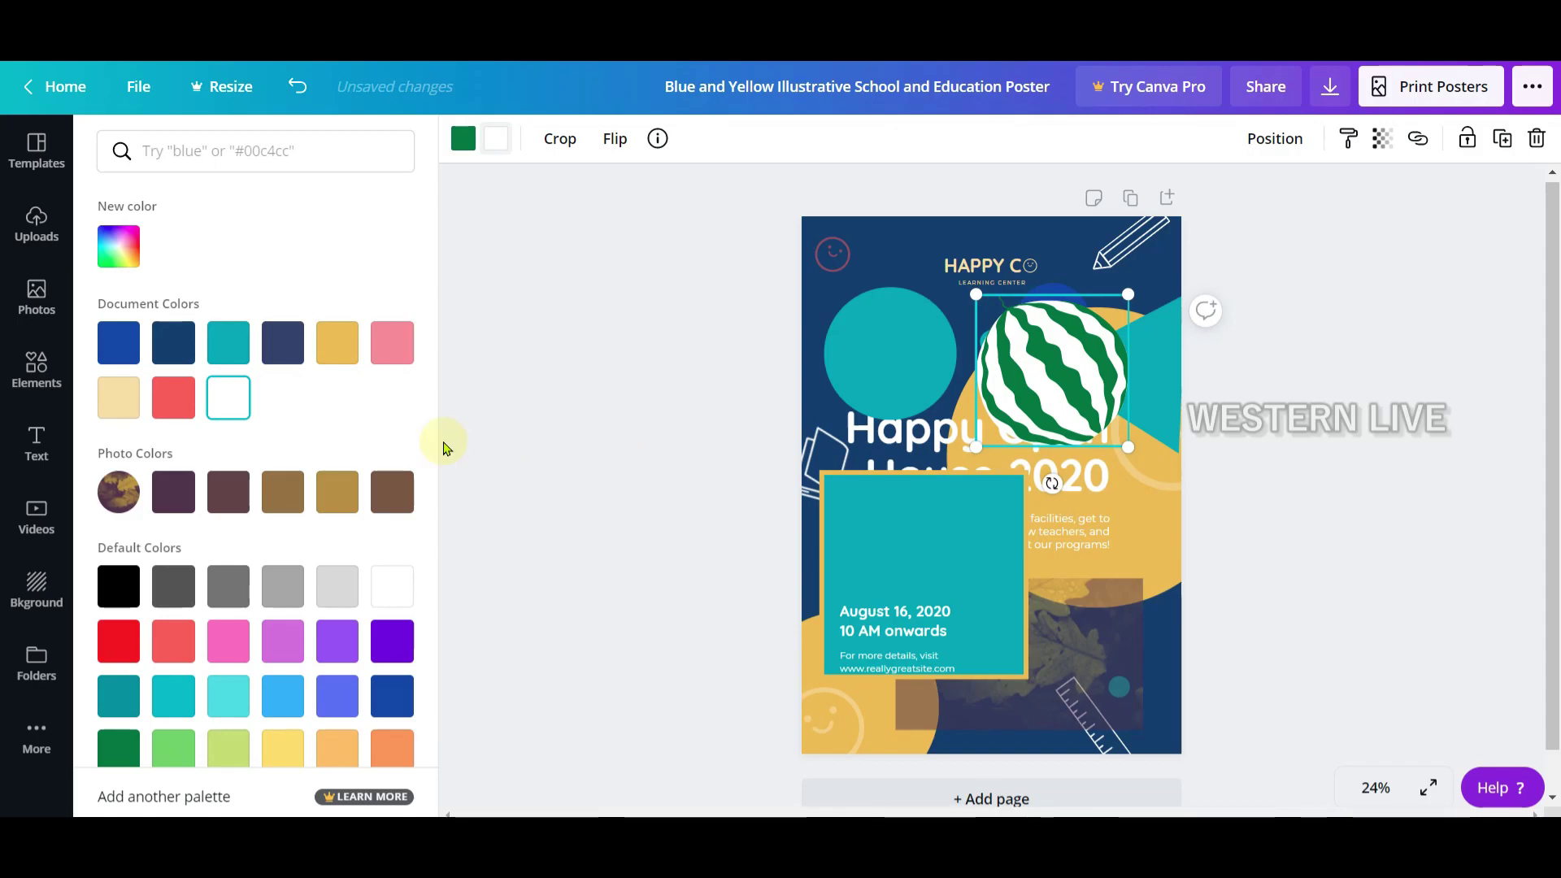
pyautogui.click(128, 407)
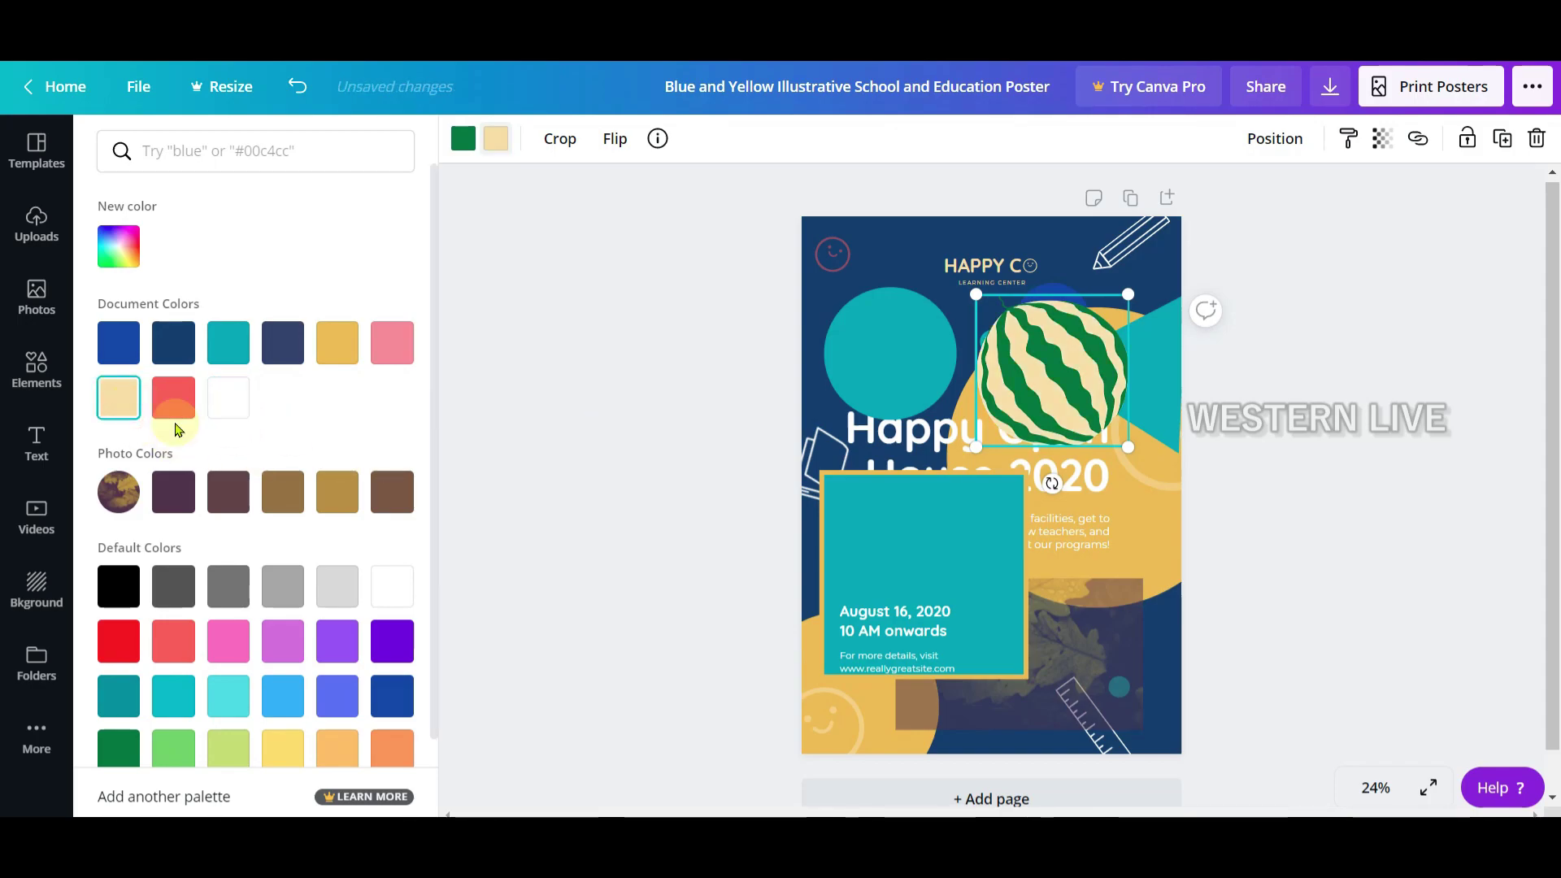
pyautogui.click(646, 473)
pyautogui.moveTo(1051, 389); pyautogui.dragTo(1086, 388)
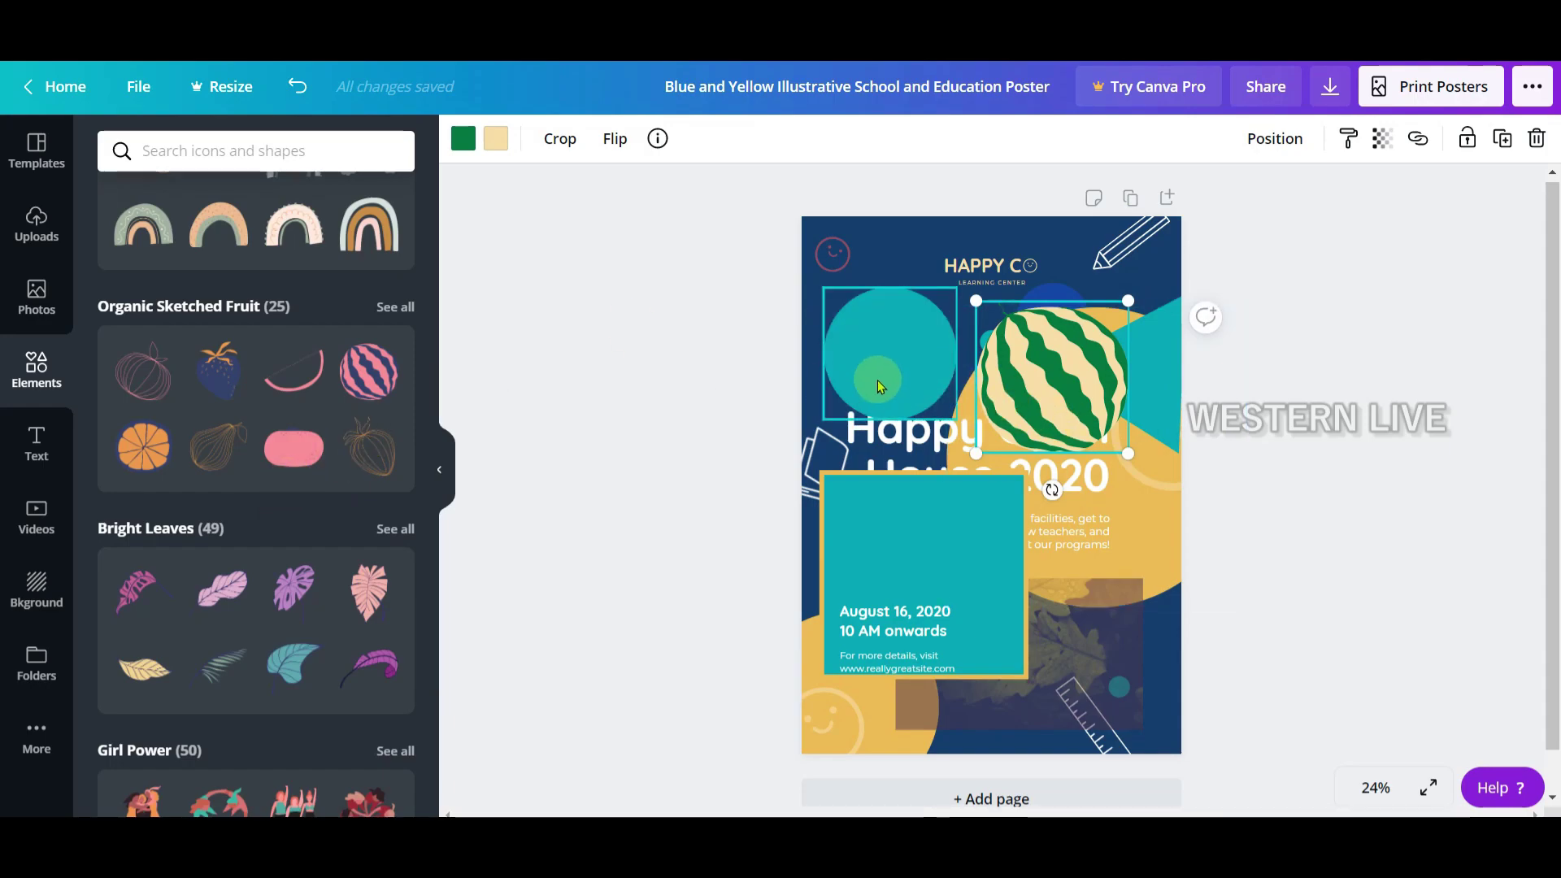
# Crop the striped fruit to a small rectangle of its stripe pattern and place it between the teal circle and the triangle.
pyautogui.click(572, 154)
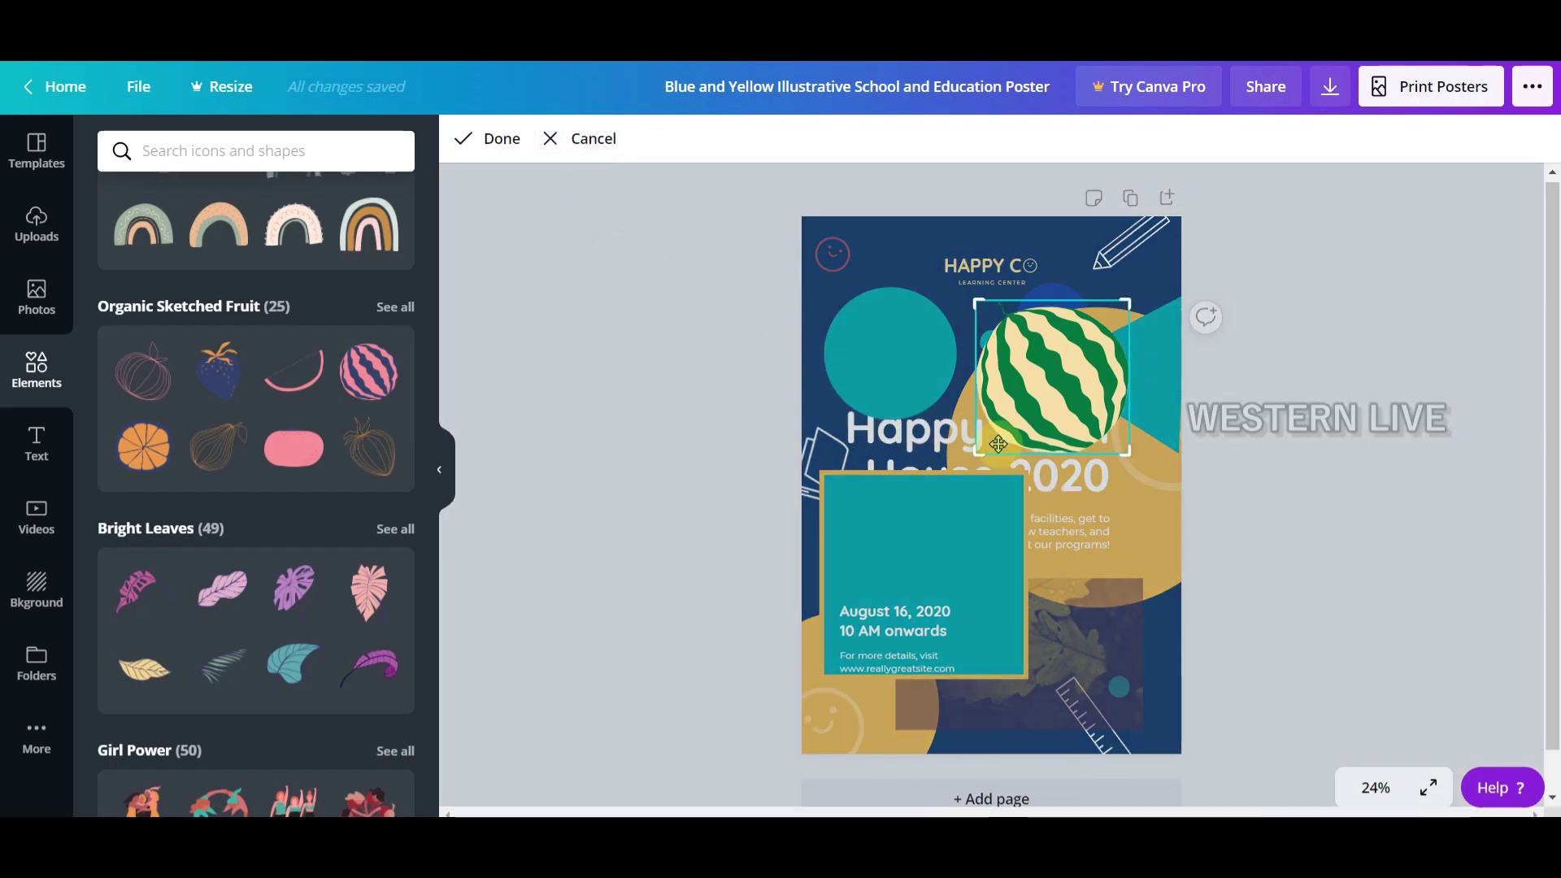
pyautogui.moveTo(973, 448); pyautogui.dragTo(1018, 390)
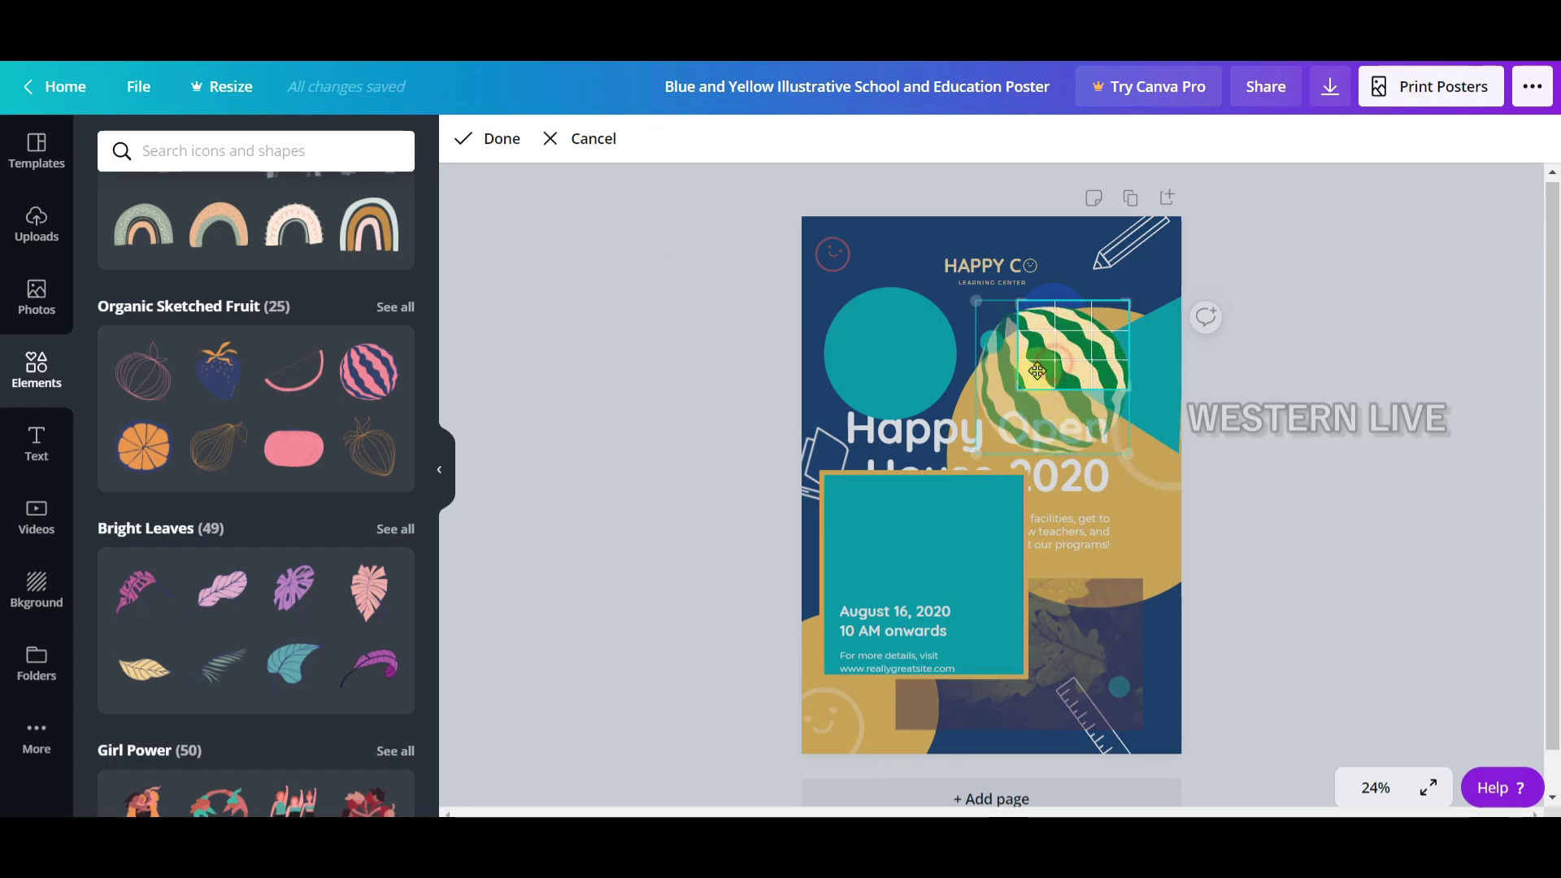
pyautogui.click(1067, 437)
pyautogui.moveTo(1083, 427); pyautogui.dragTo(1105, 397)
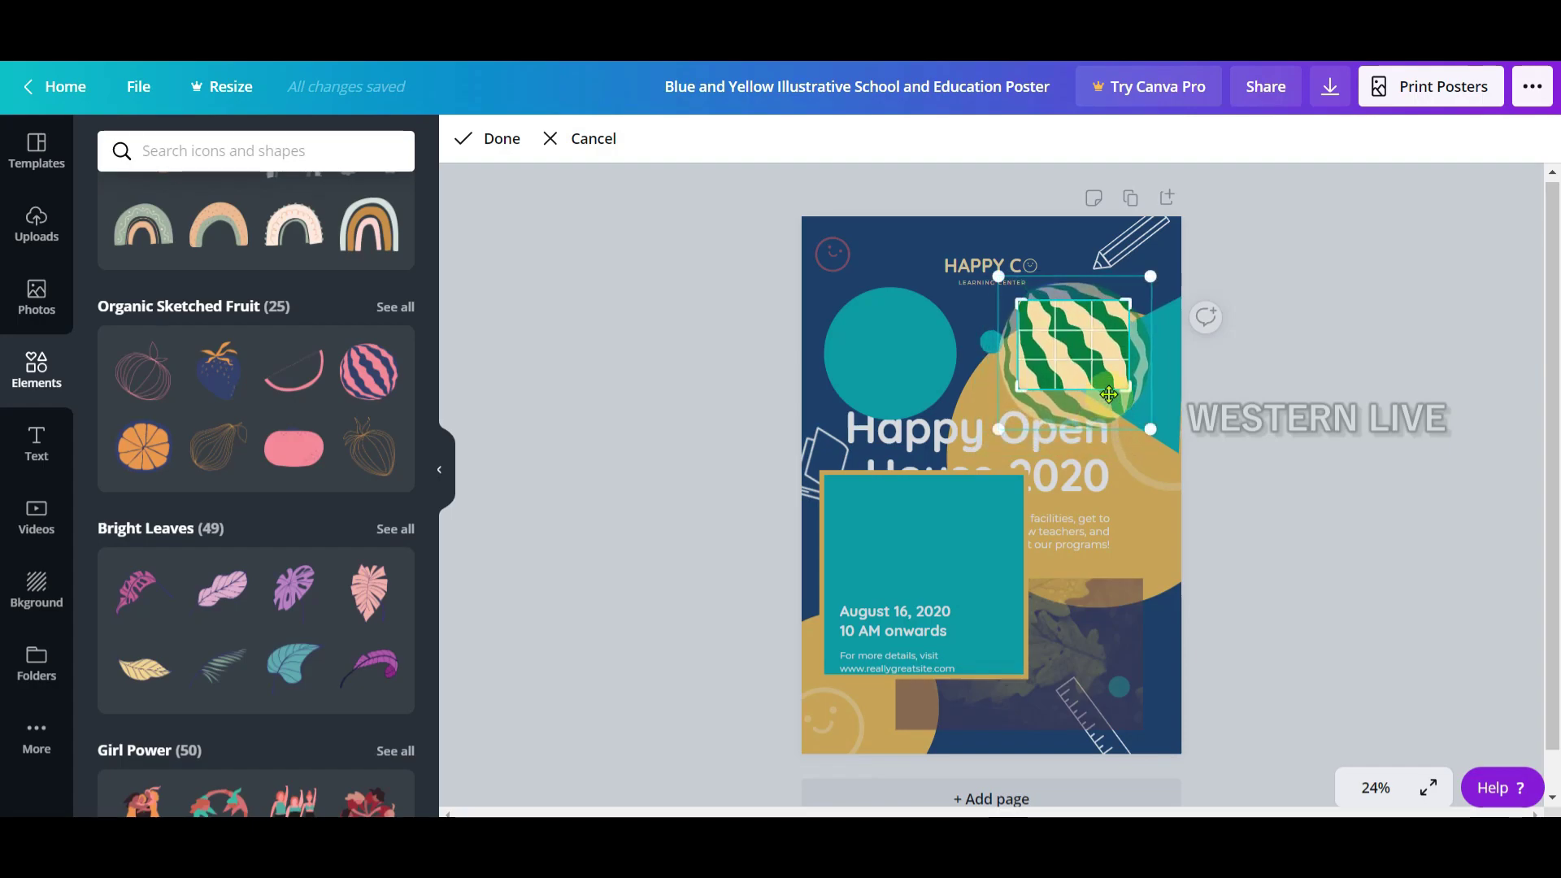
pyautogui.click(1109, 393)
pyautogui.click(1101, 367)
pyautogui.moveTo(1070, 343)
pyautogui.mouseDown()
pyautogui.moveTo(1028, 303)
pyautogui.moveTo(1084, 342)
pyautogui.mouseUp()
# Flip the cropped stripe pattern horizontally and vertically, and view its layering and page alignment options.
pyautogui.click(615, 138)
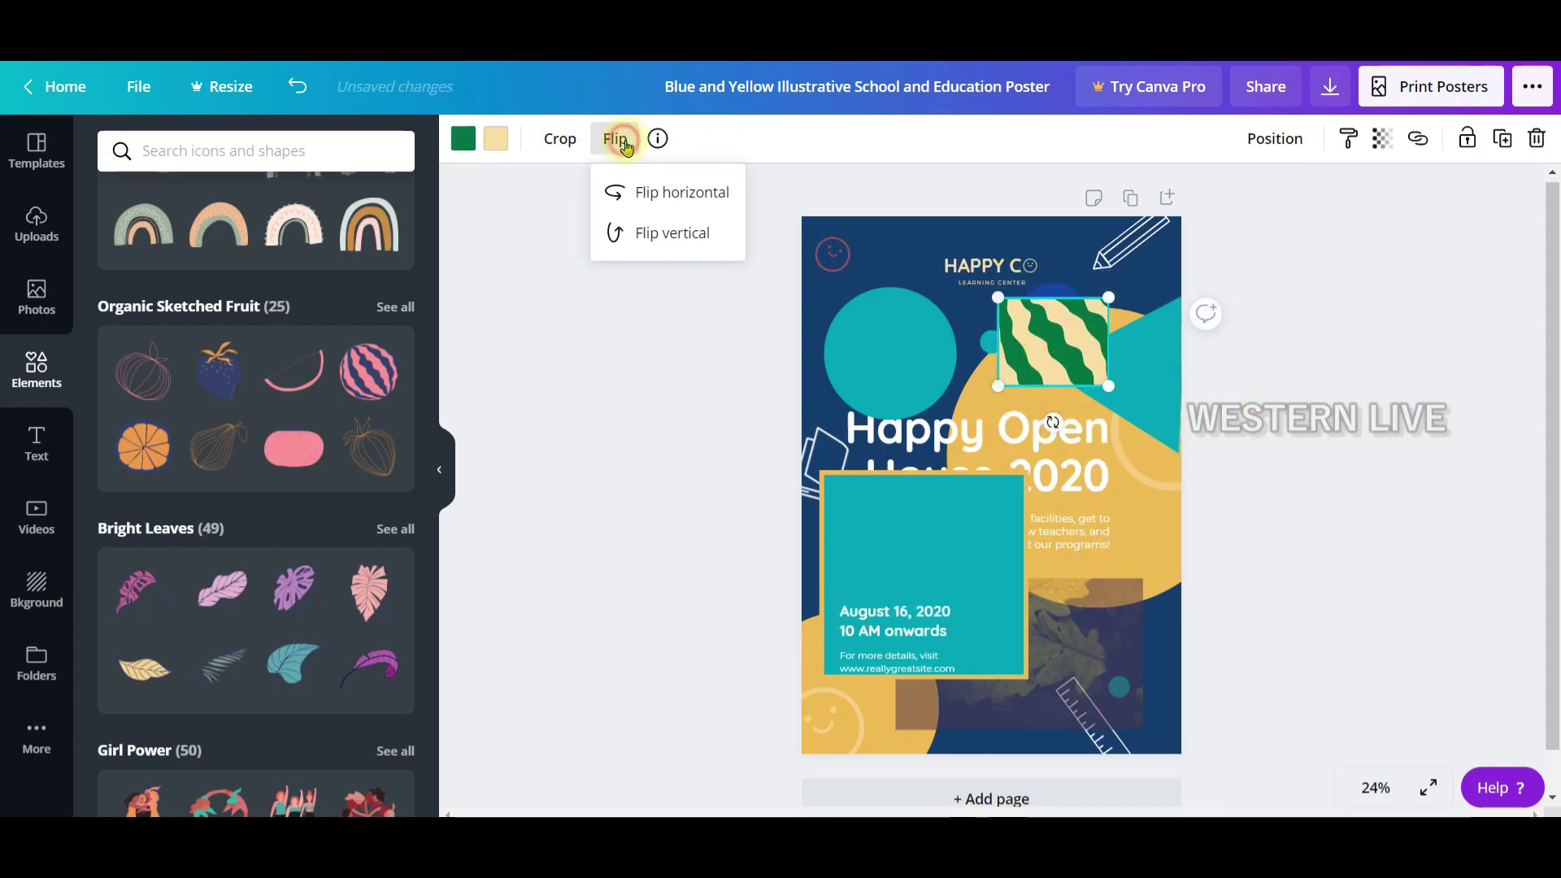
pyautogui.click(703, 195)
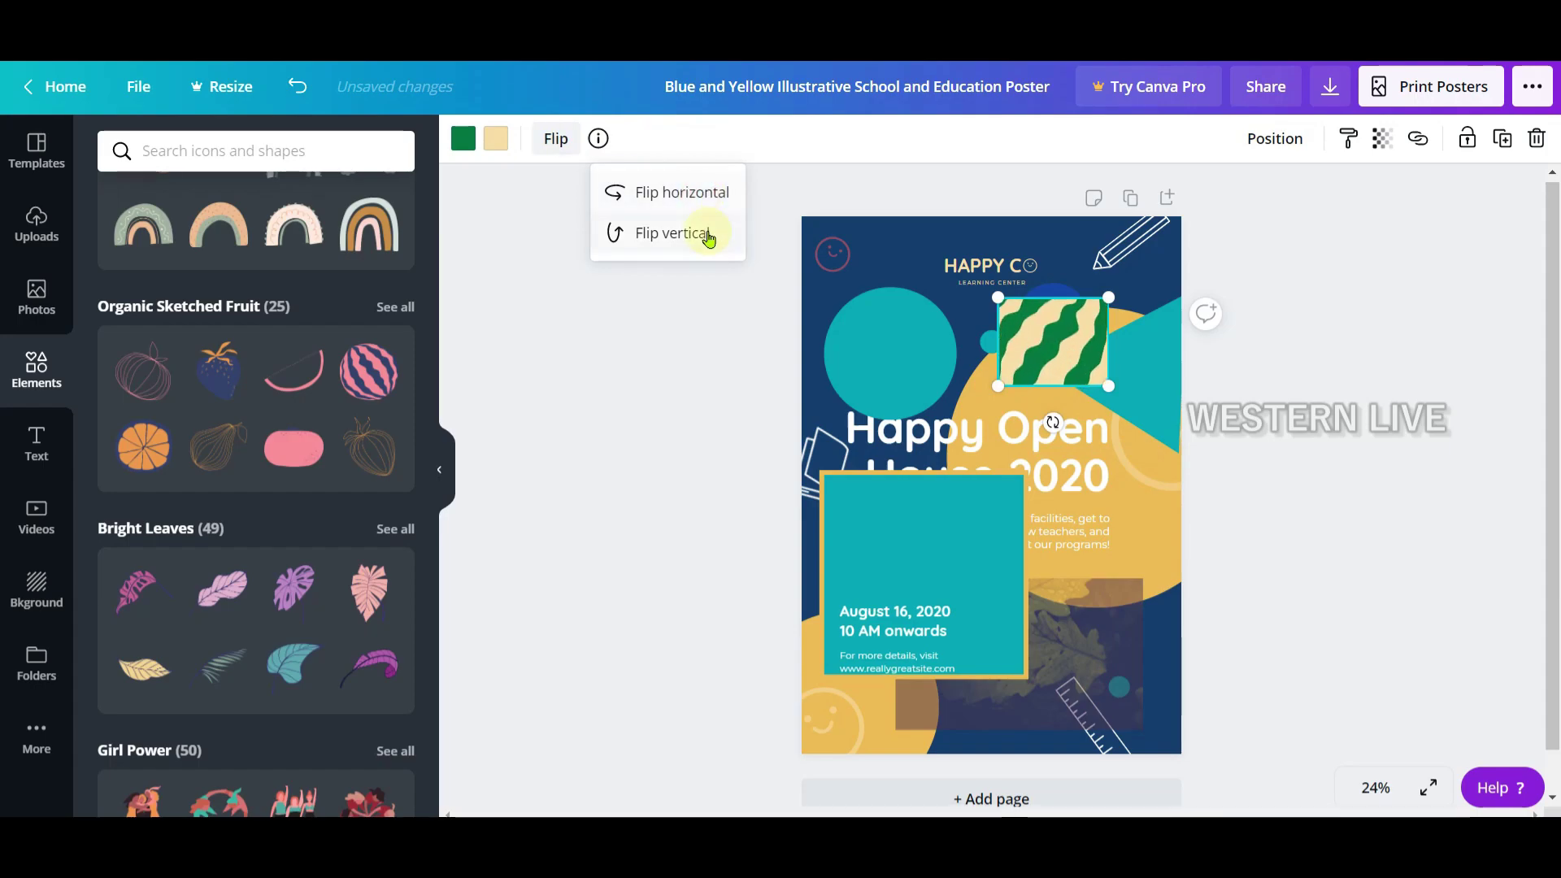
pyautogui.click(699, 233)
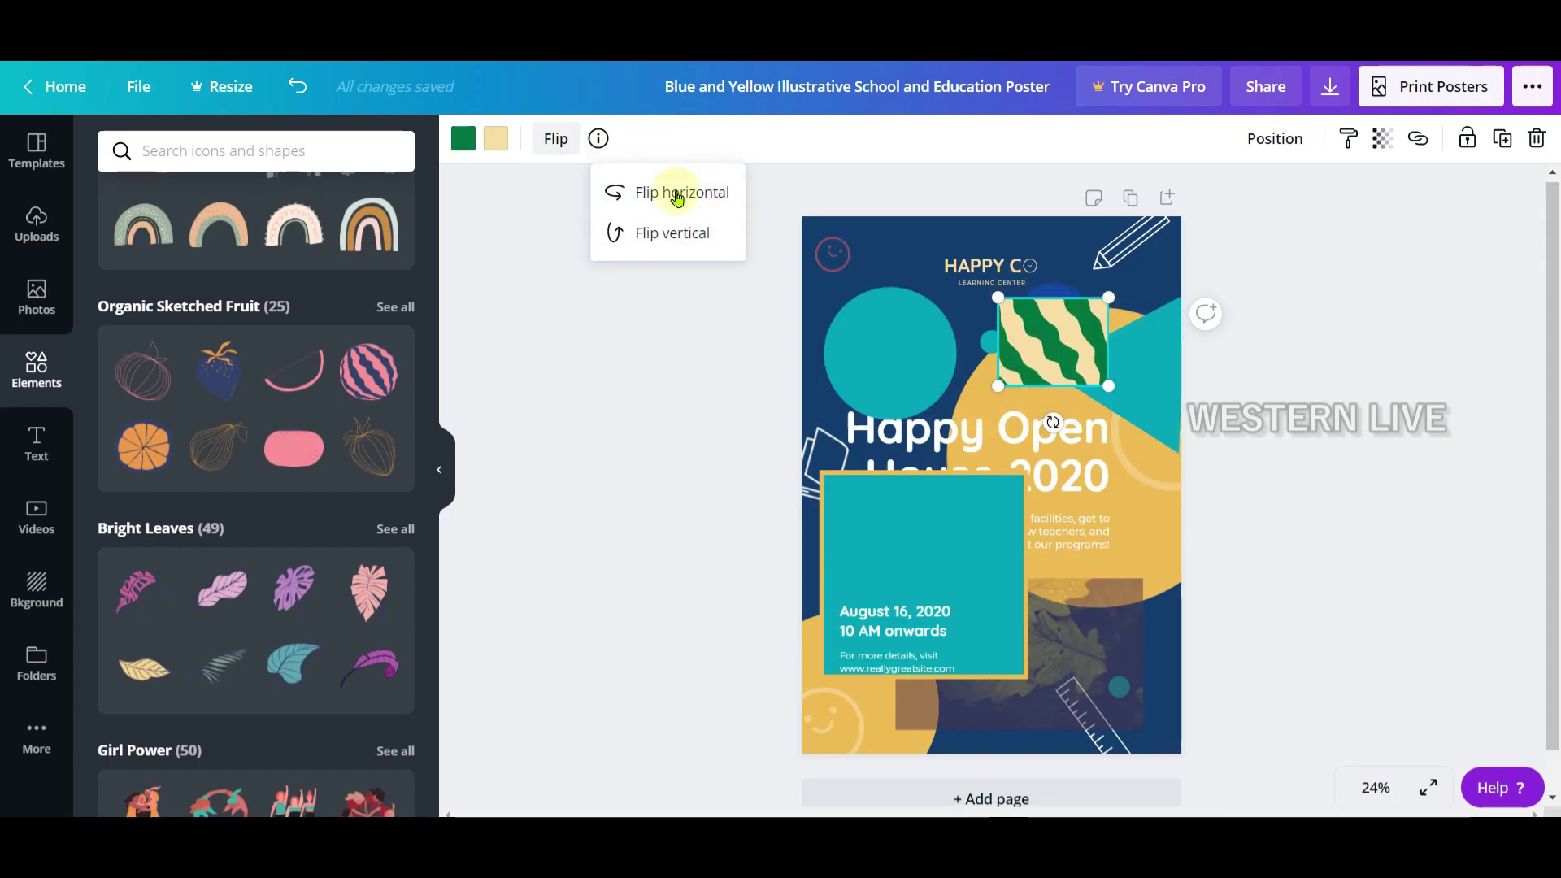
pyautogui.click(561, 140)
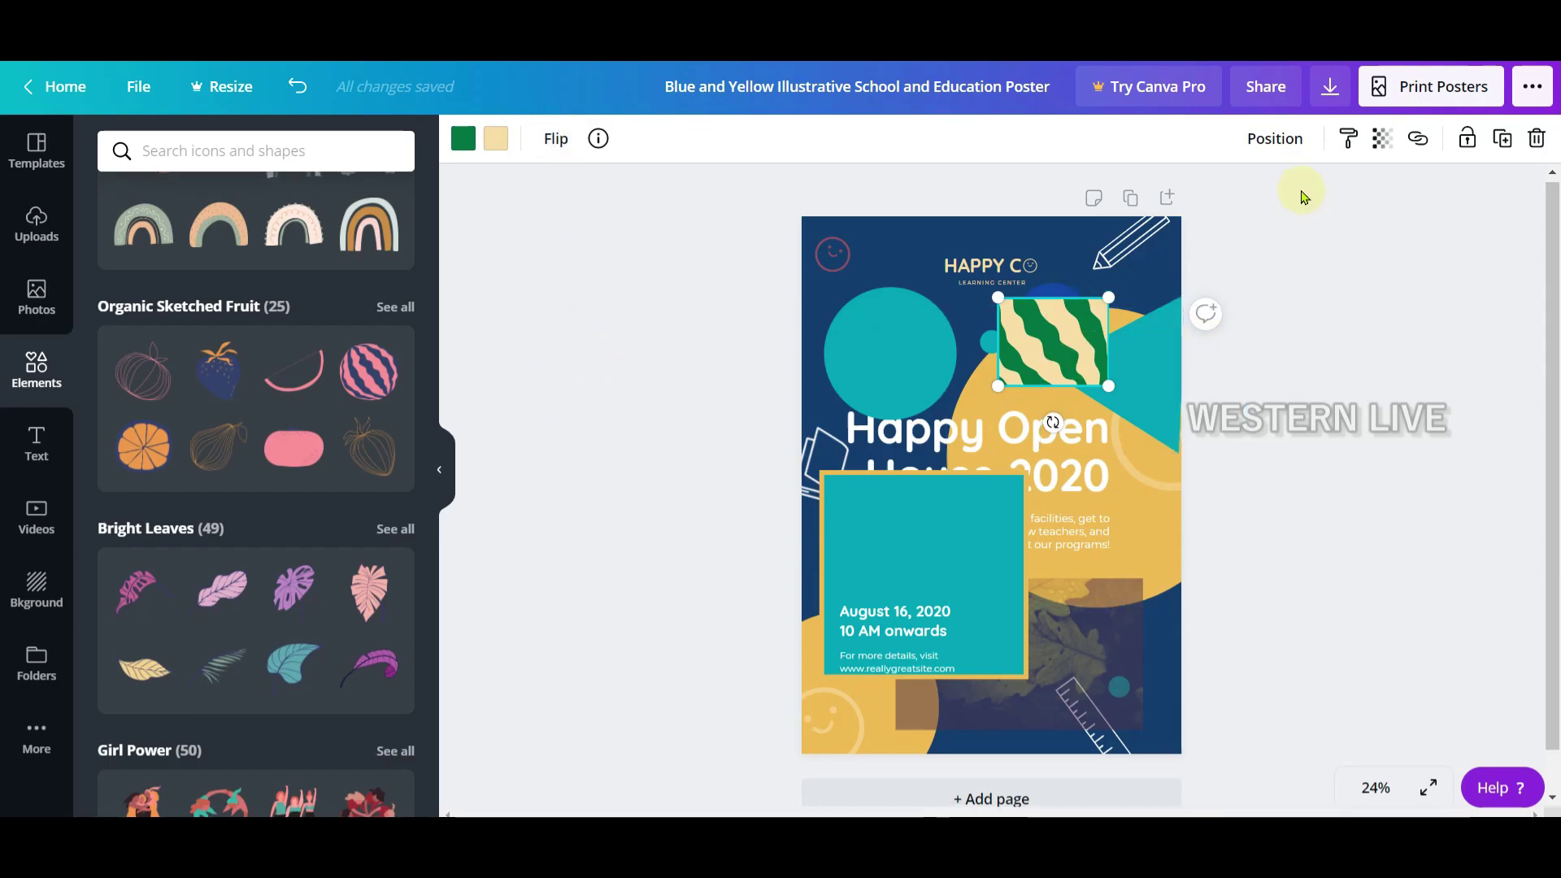
pyautogui.click(1294, 142)
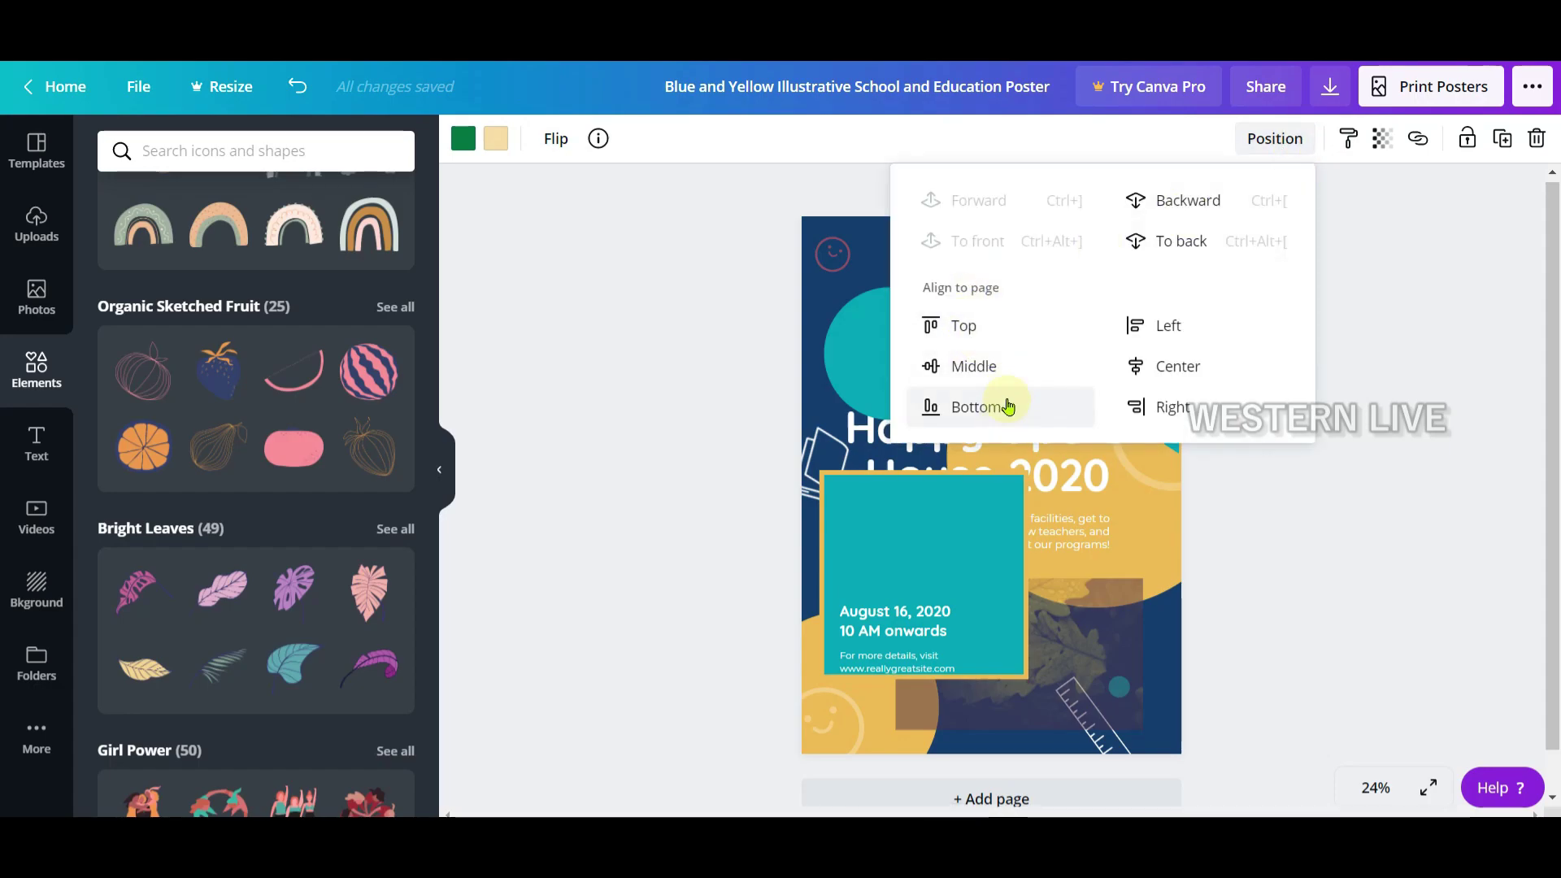
pyautogui.click(1453, 380)
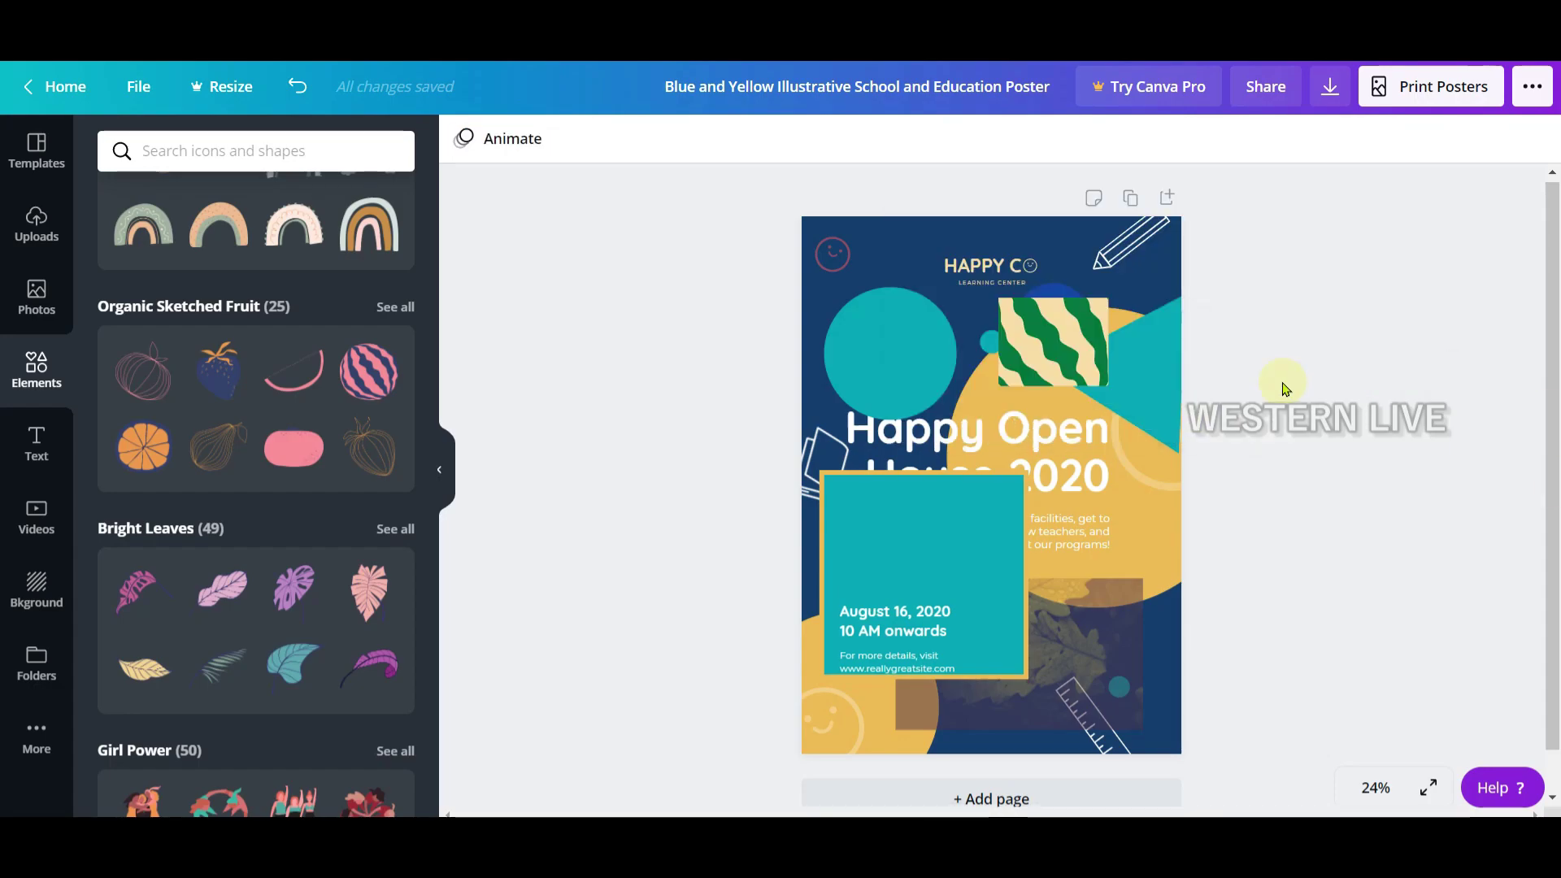
# Lower the opacity of the cropped stripe pattern so it is semi-transparent.
pyautogui.click(1060, 350)
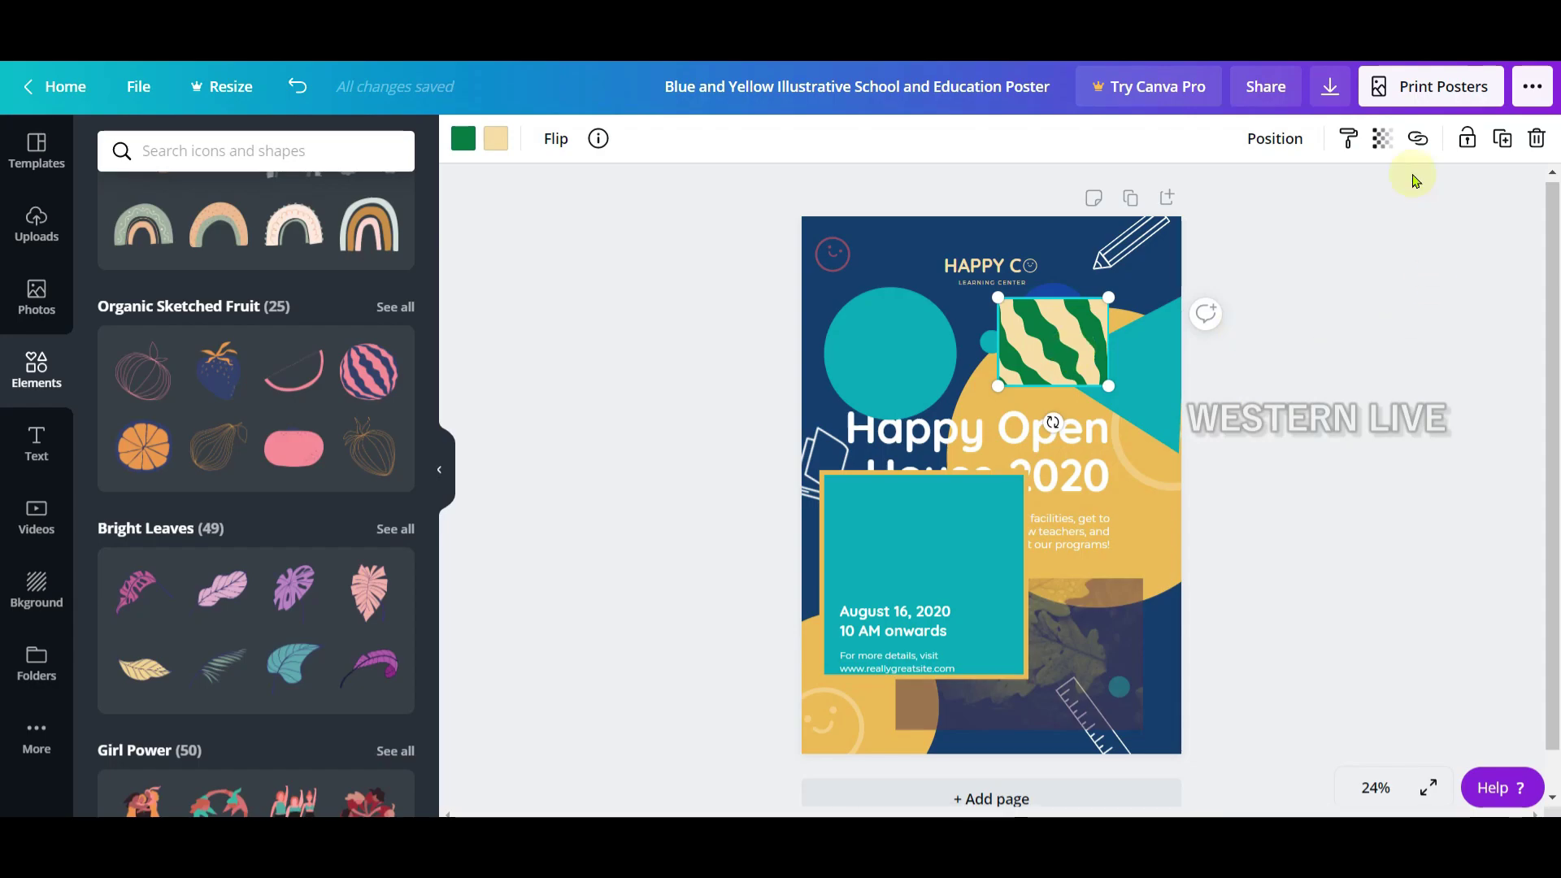
pyautogui.click(1382, 143)
pyautogui.moveTo(1320, 195); pyautogui.dragTo(1271, 195)
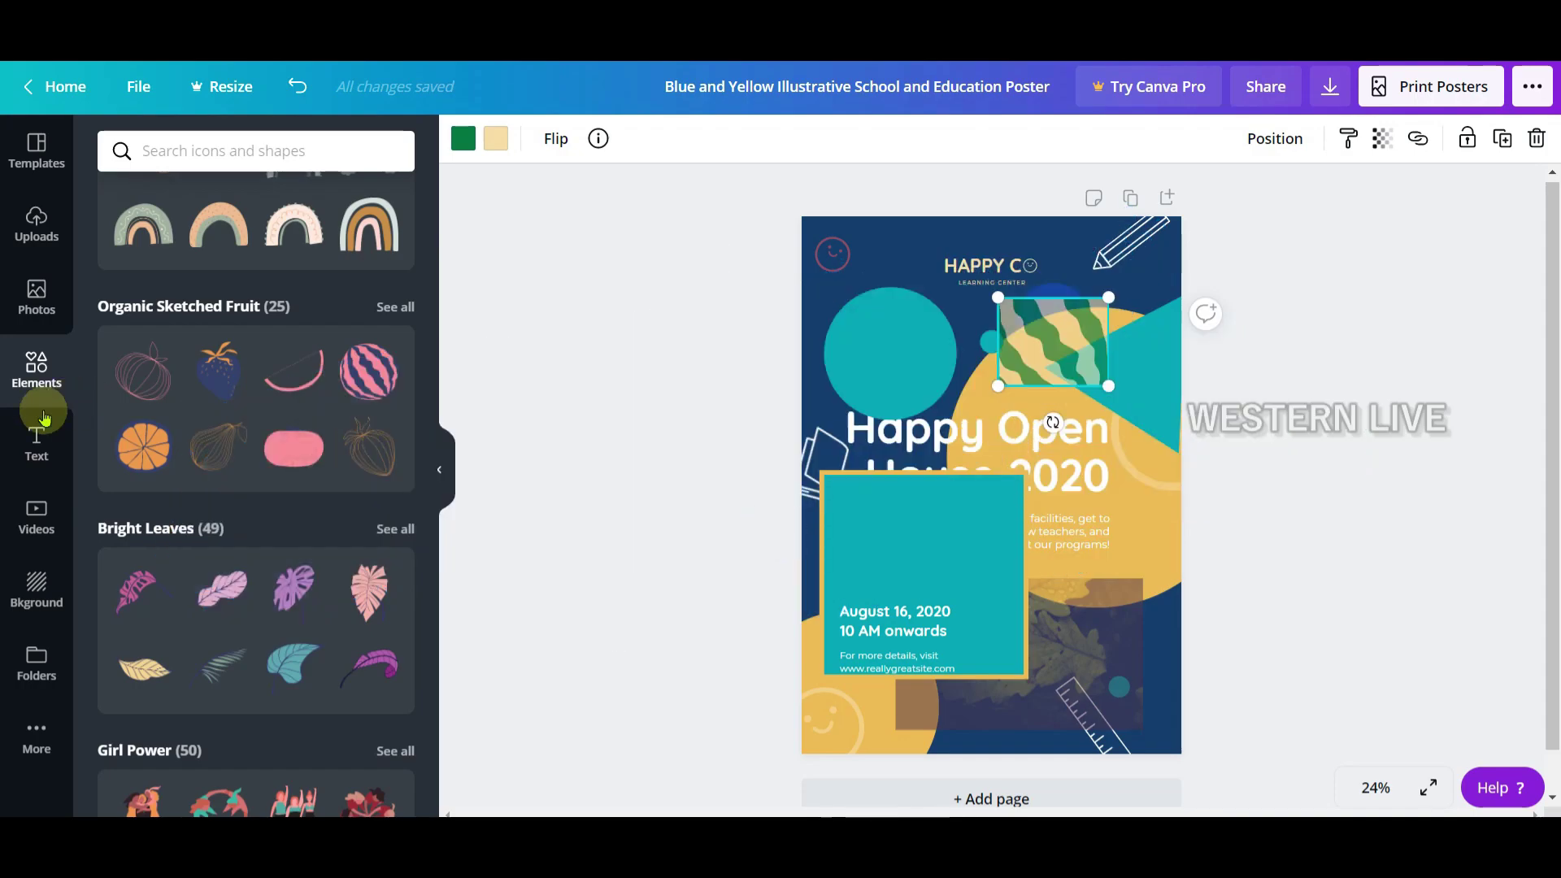
# Add the neon "PARTY! PARTY! PARTY!" font combination and place it over the teal square, above the date text.
pyautogui.click(38, 448)
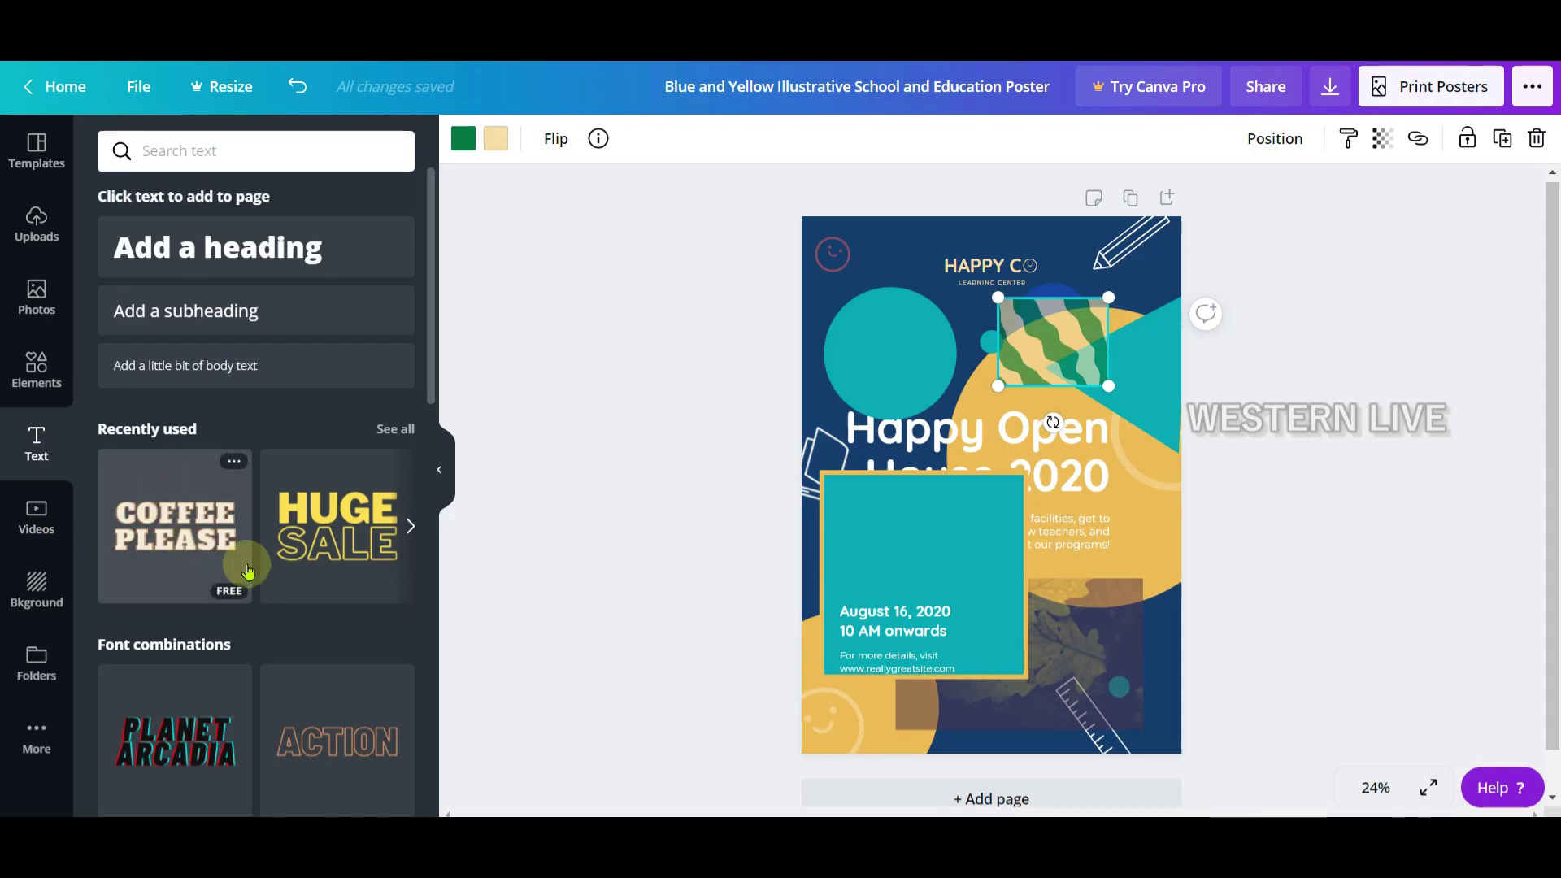
pyautogui.scroll(-6, 269, 578)
pyautogui.scroll(-8, 358, 545)
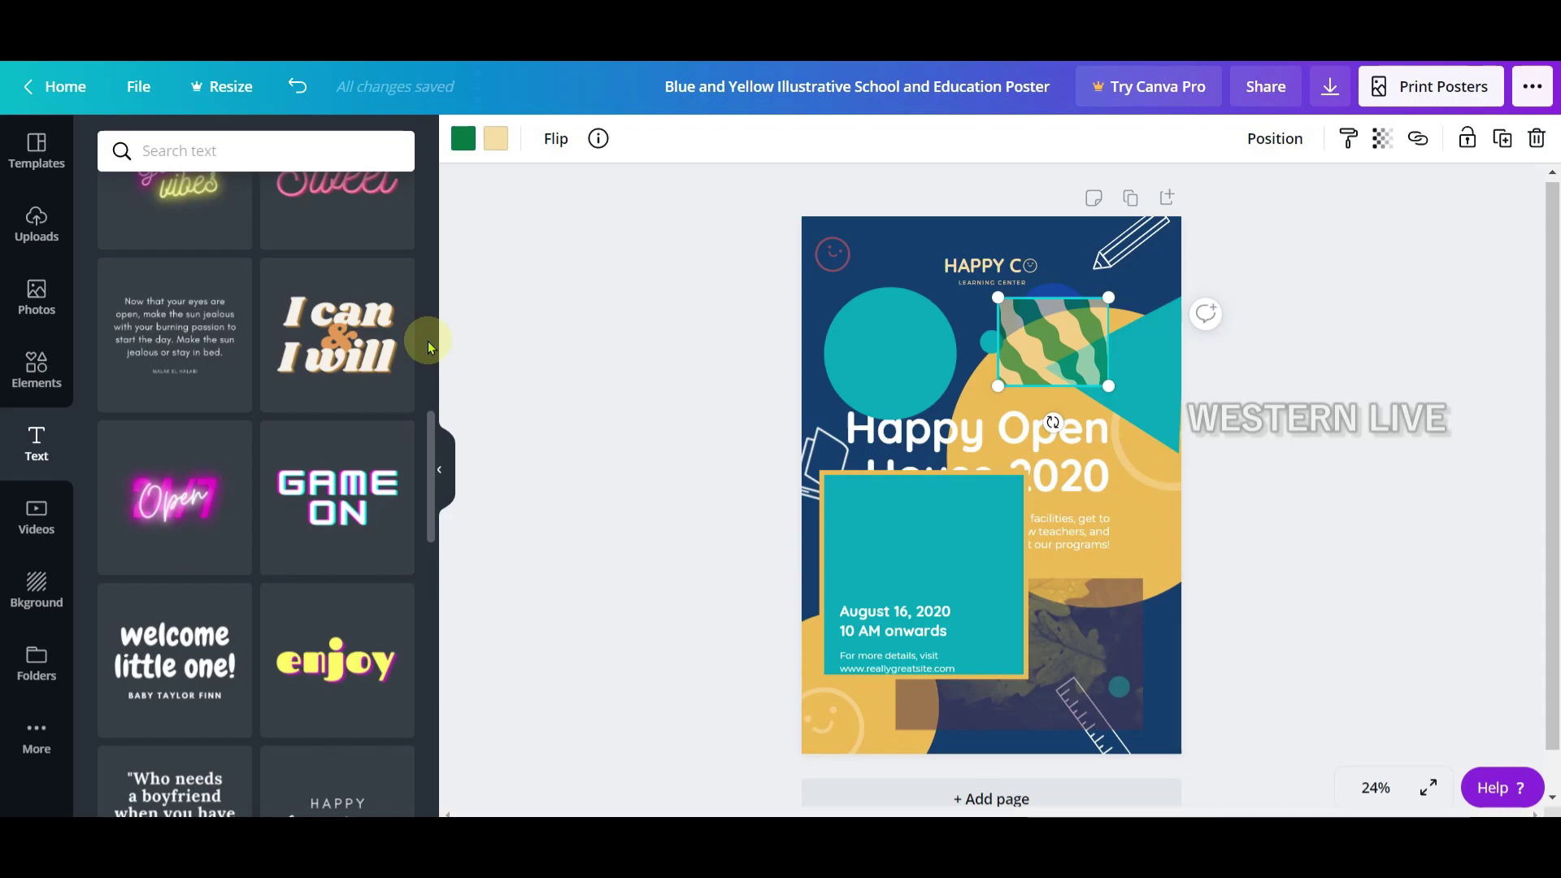
pyautogui.scroll(-4, 277, 597)
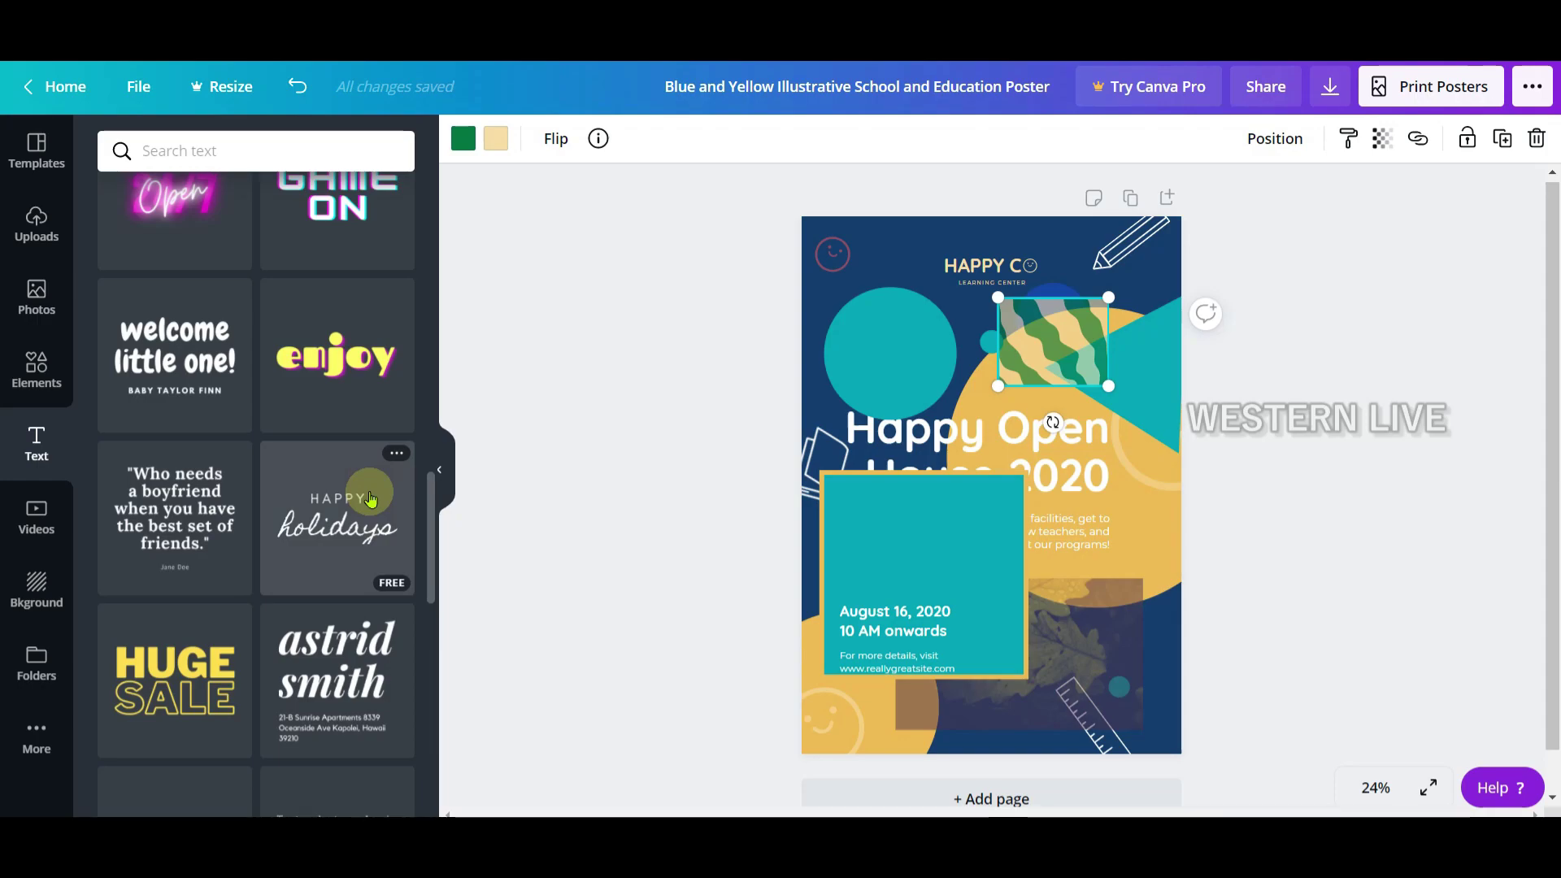
pyautogui.scroll(-6, 371, 498)
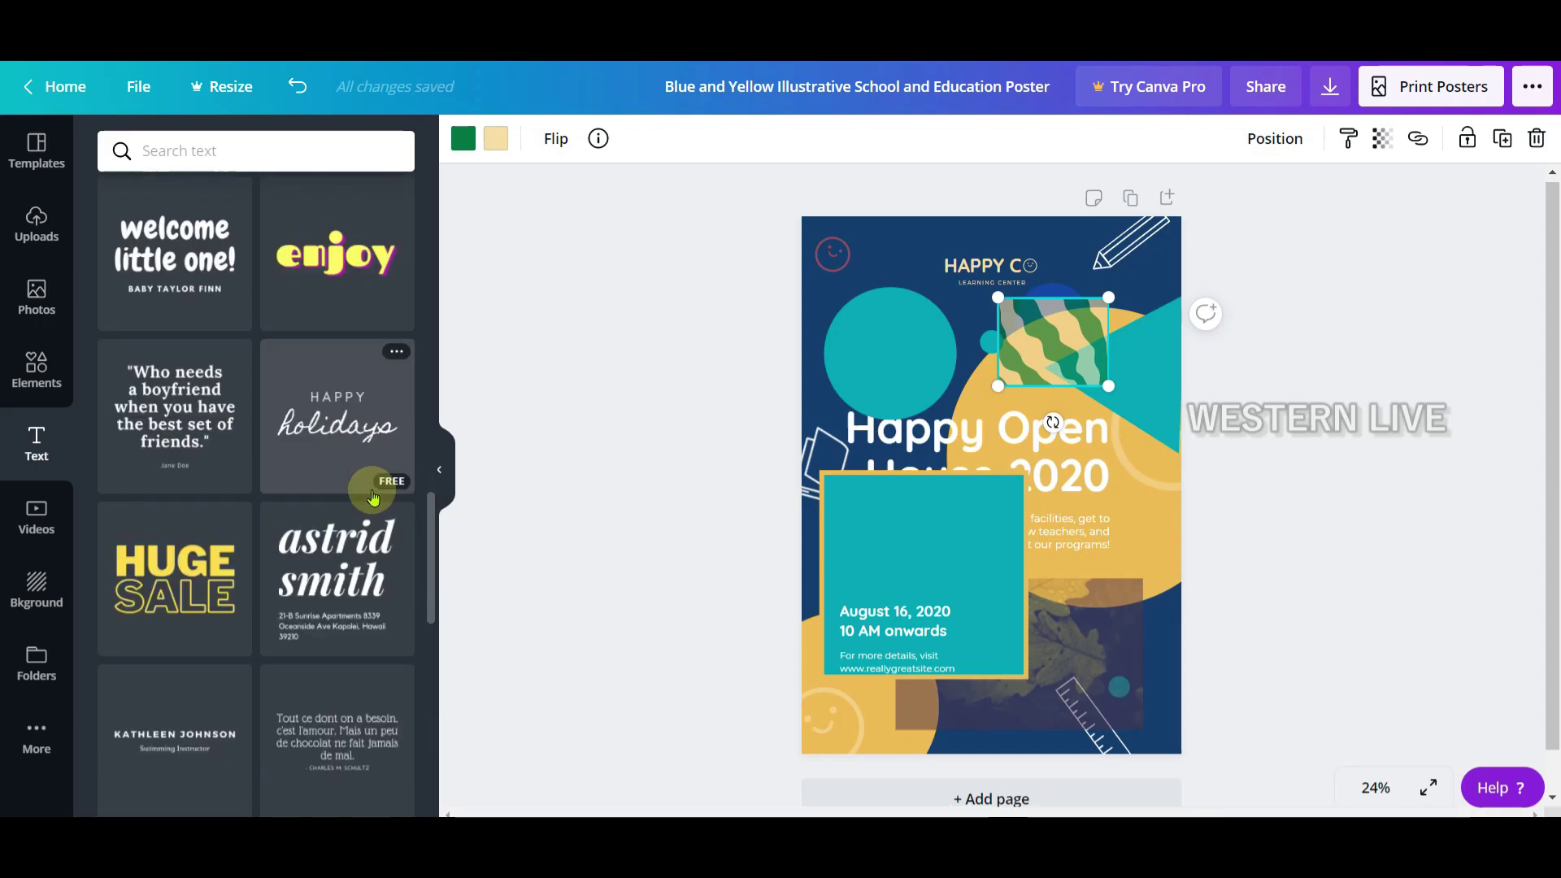
pyautogui.scroll(-5, 371, 520)
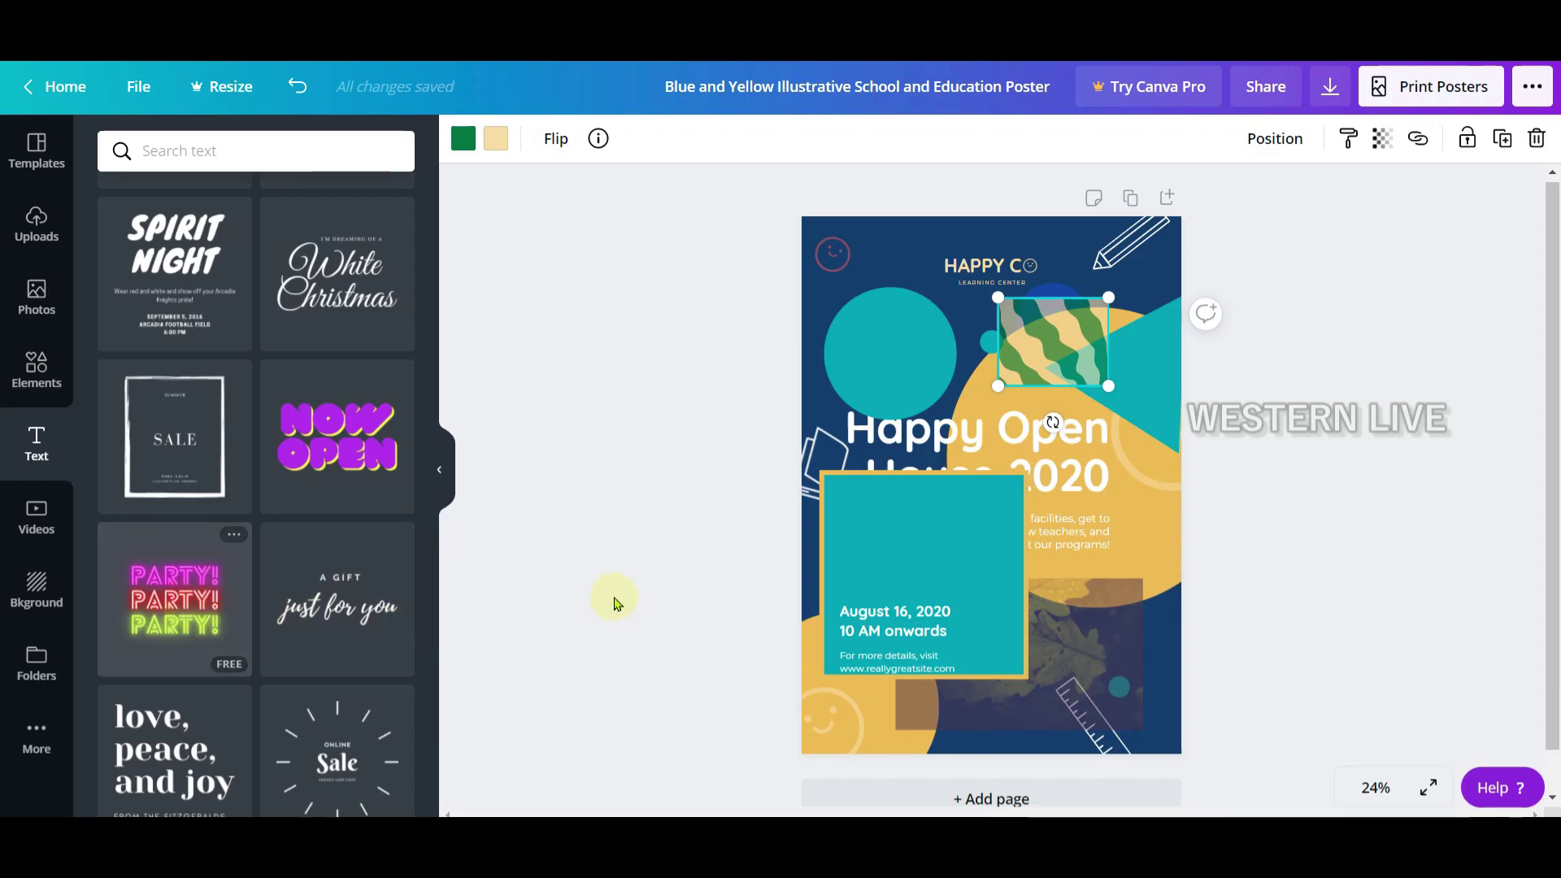
pyautogui.moveTo(978, 421); pyautogui.dragTo(992, 546)
pyautogui.click(996, 529)
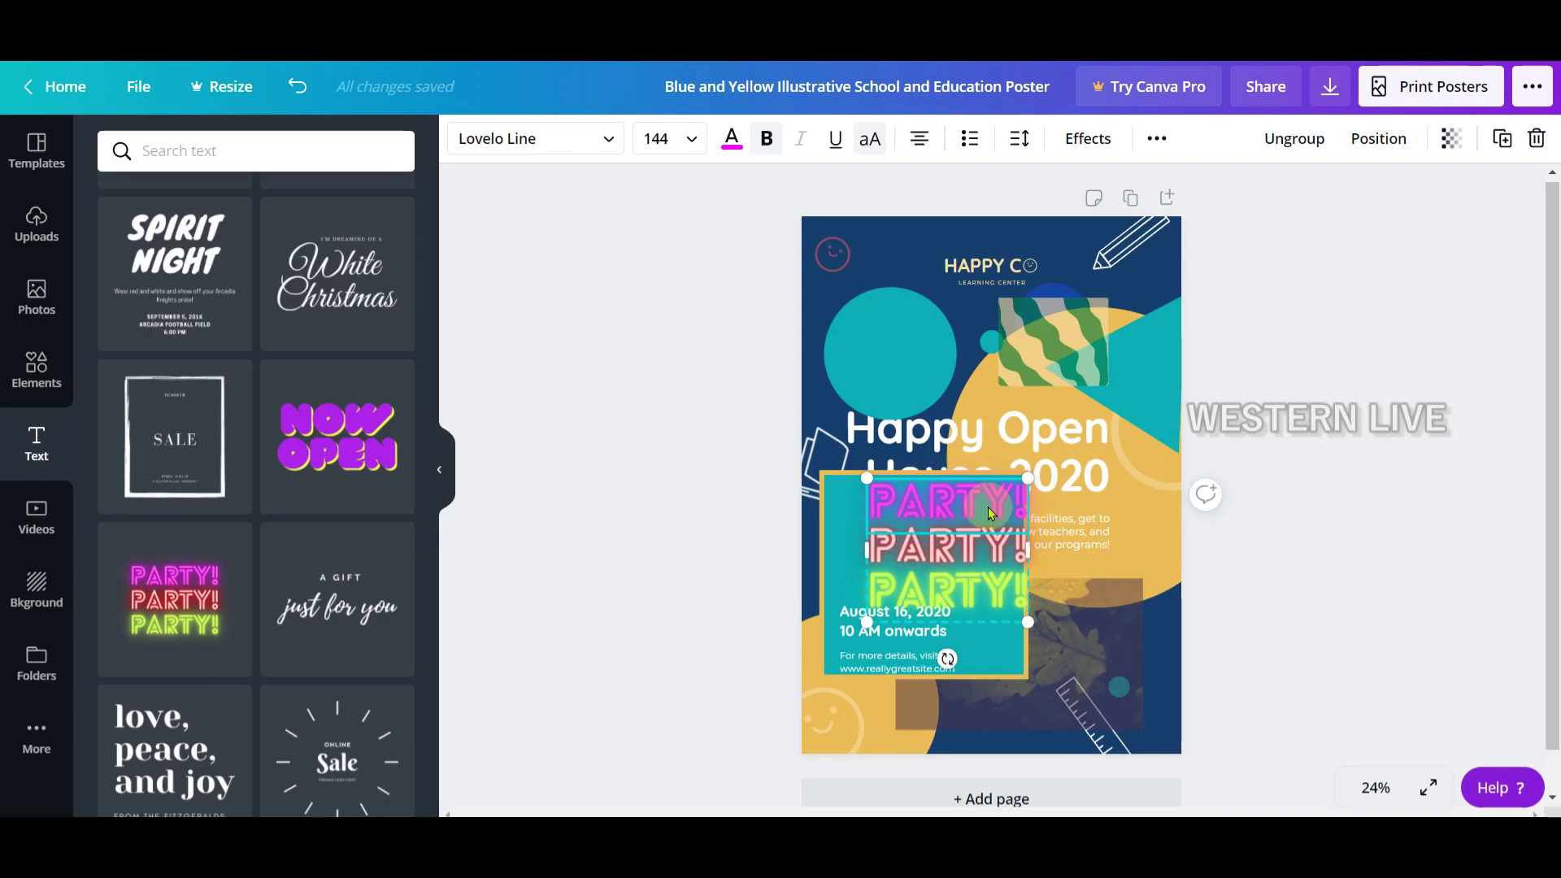
# Replace the magenta first line of the neon text with "HELLO".
pyautogui.doubleClick(988, 505)
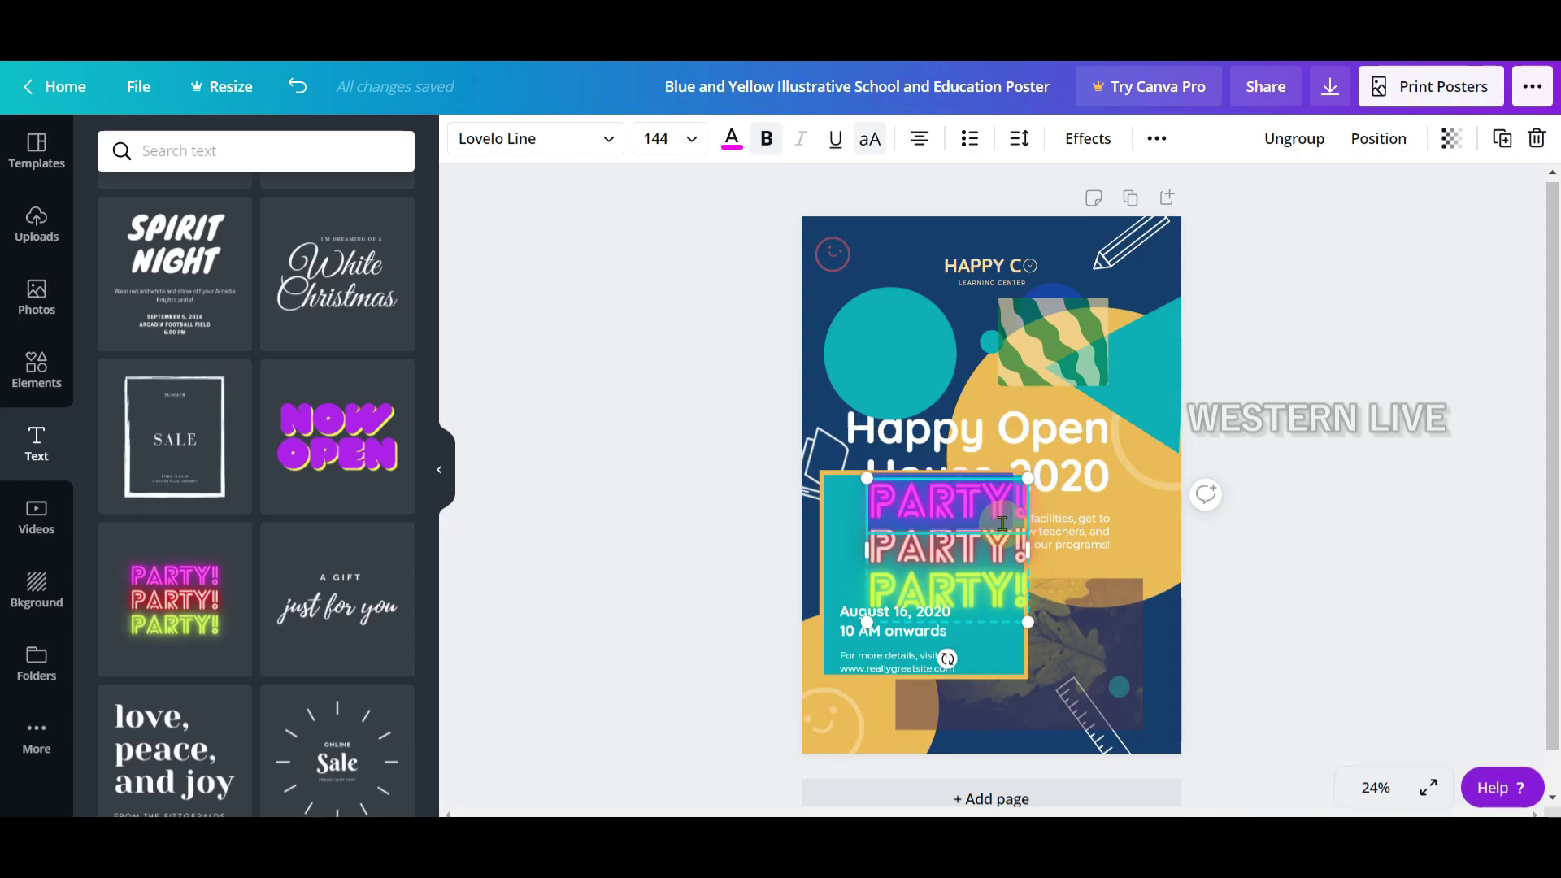
pyautogui.click(1017, 510)
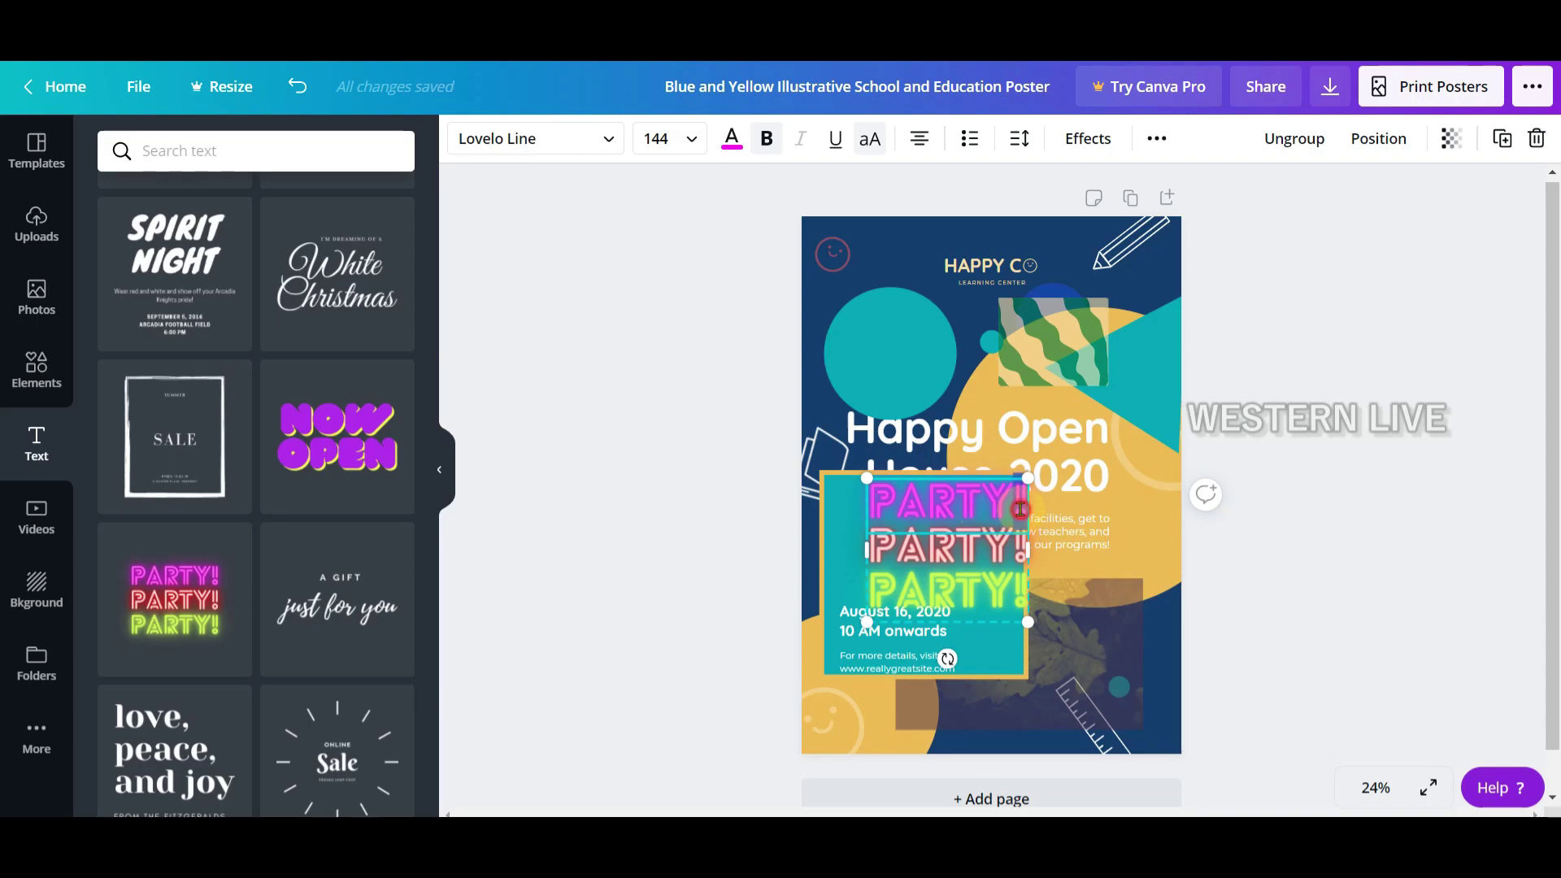
pyautogui.doubleClick(1020, 510)
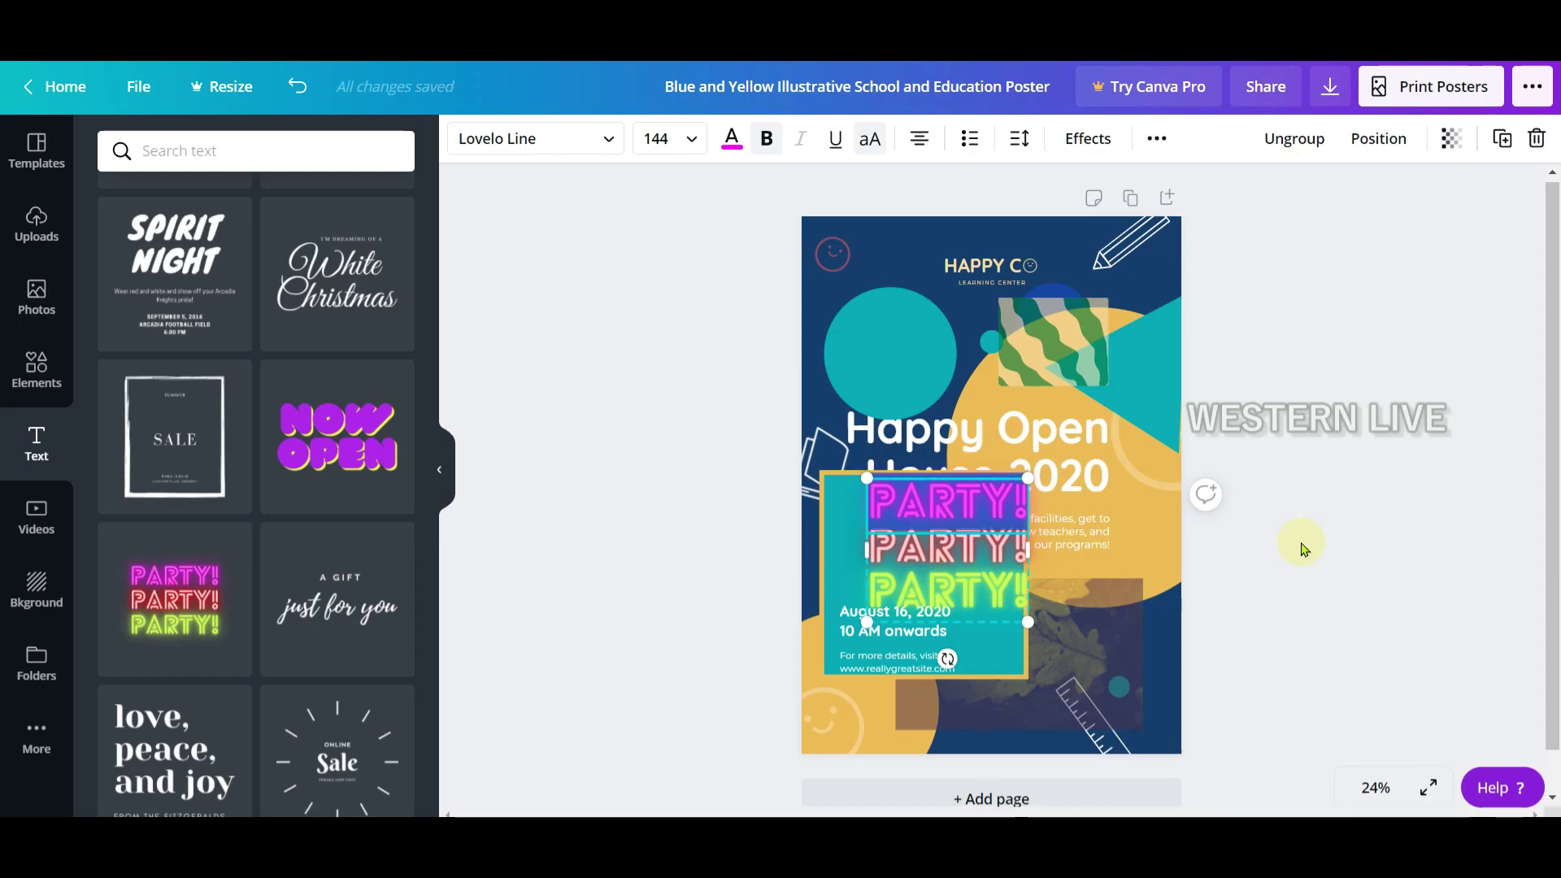
pyautogui.write('HELL')
pyautogui.write('O')
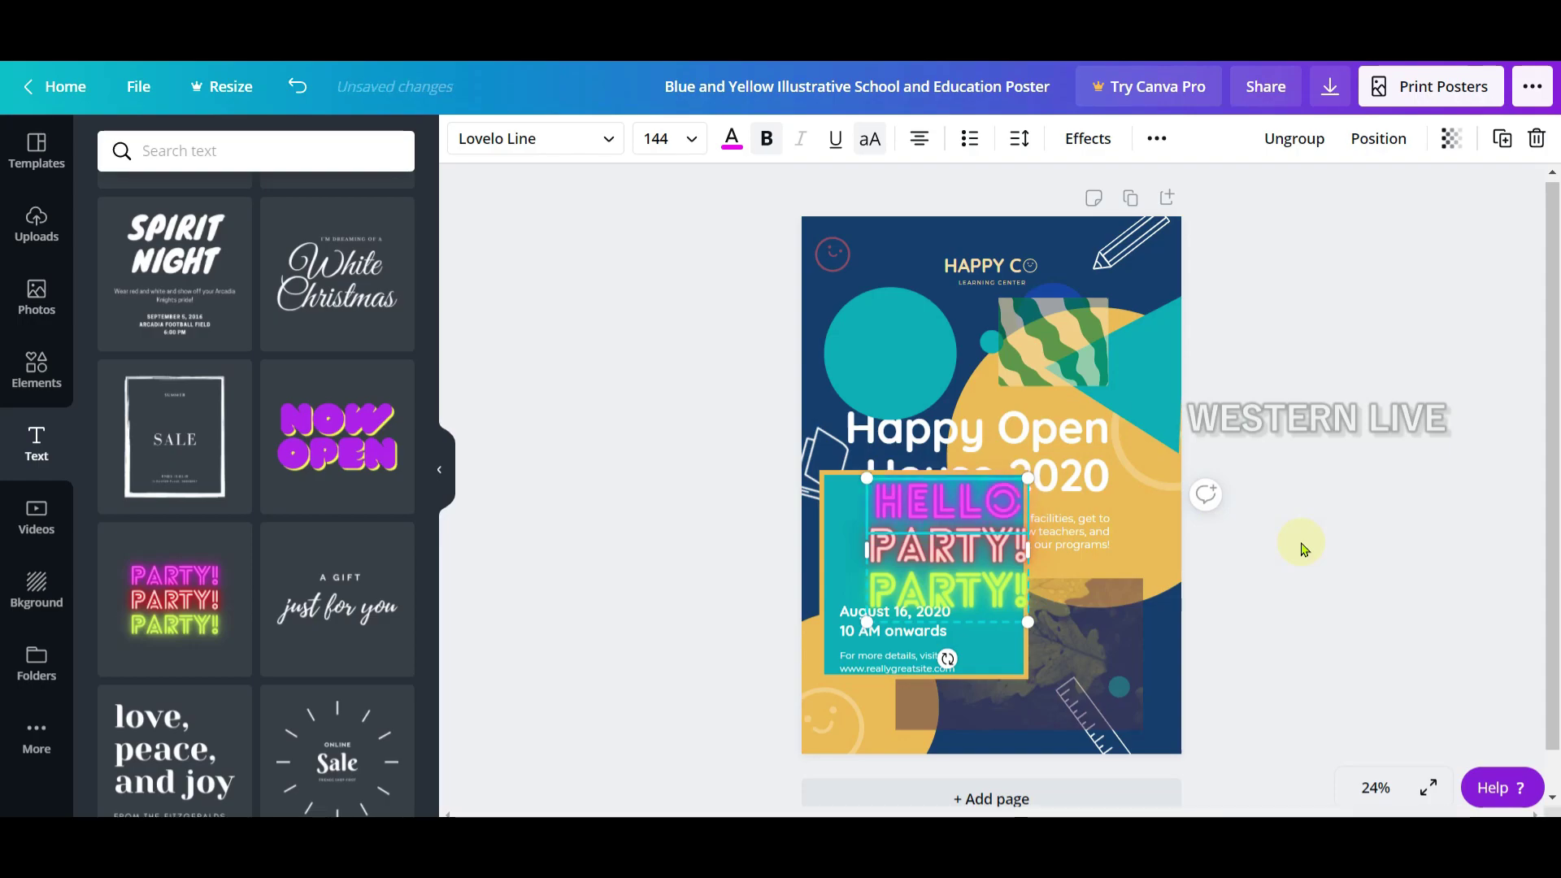
# Replace the red second line and the yellow-green third line of the neon text with "HELLO".
pyautogui.doubleClick(943, 545)
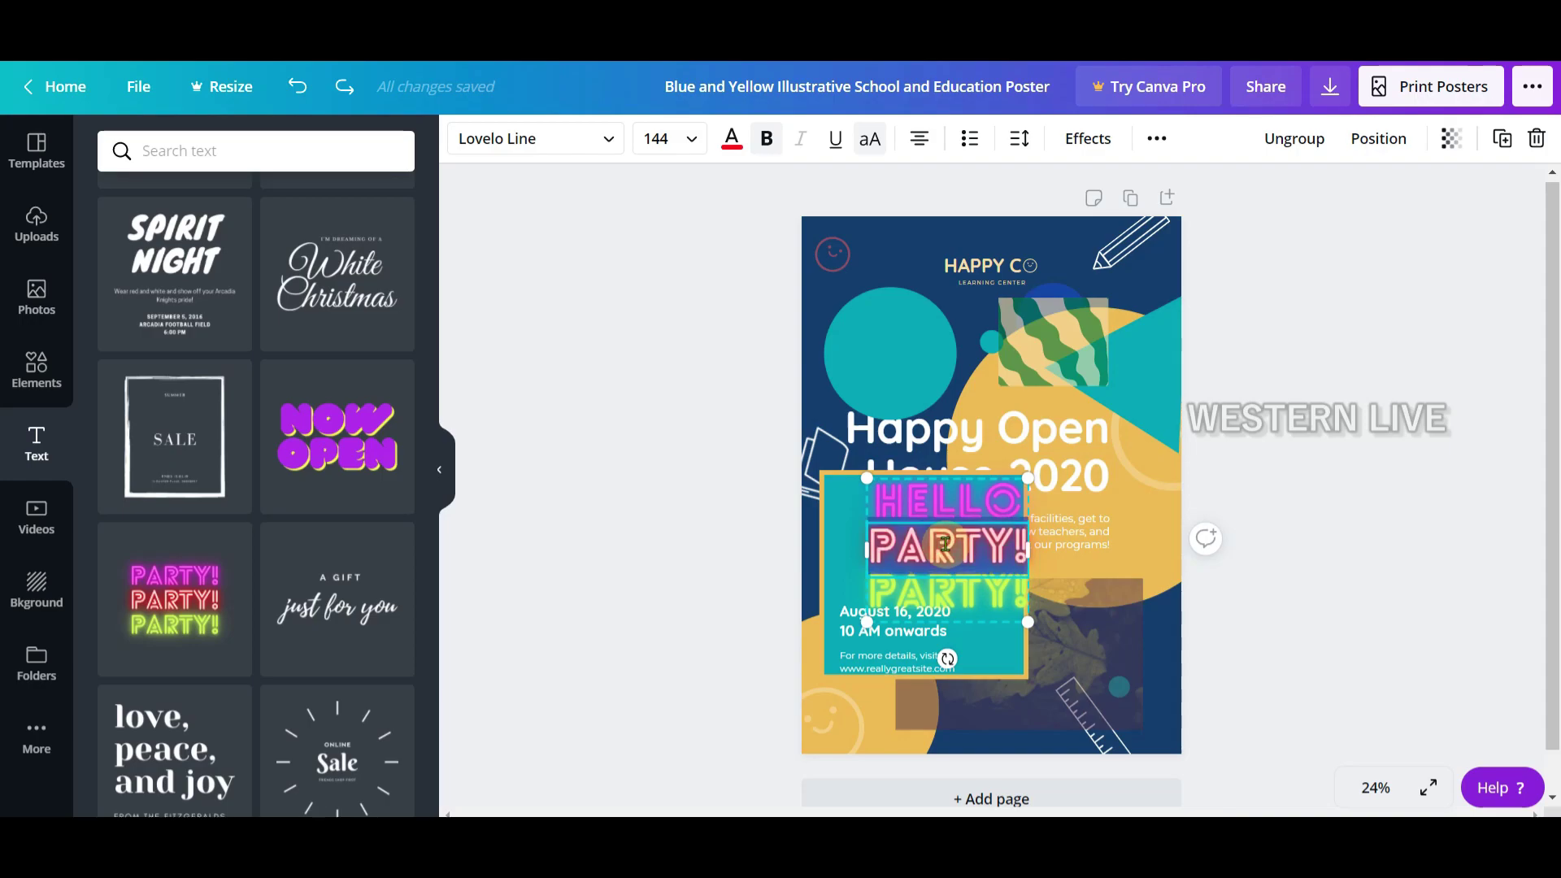
pyautogui.write('HELLO')
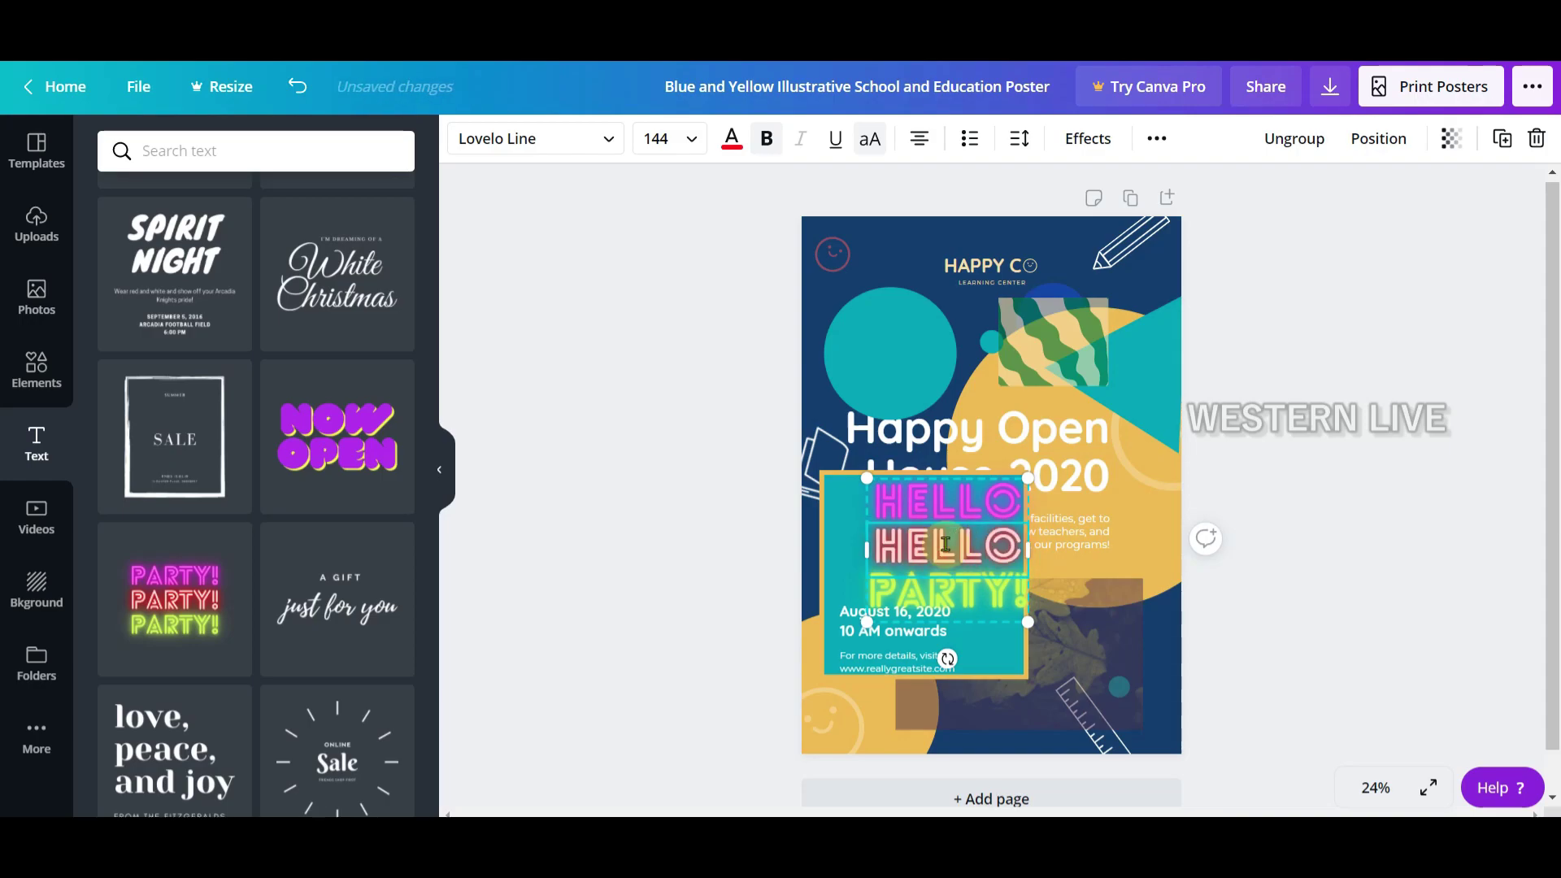
pyautogui.doubleClick(965, 602)
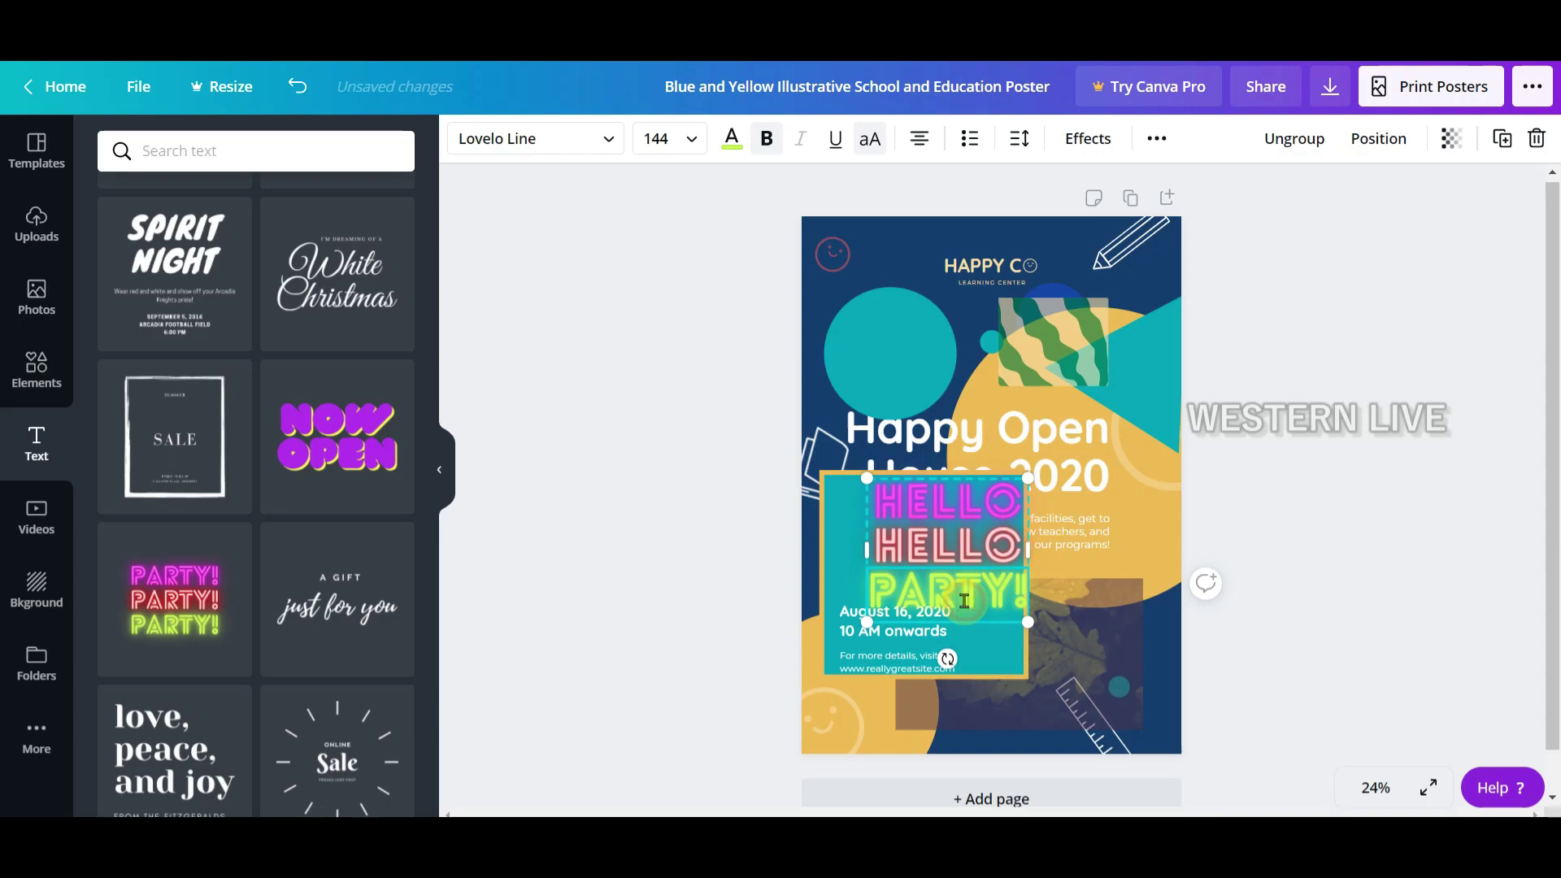
pyautogui.write('HE')
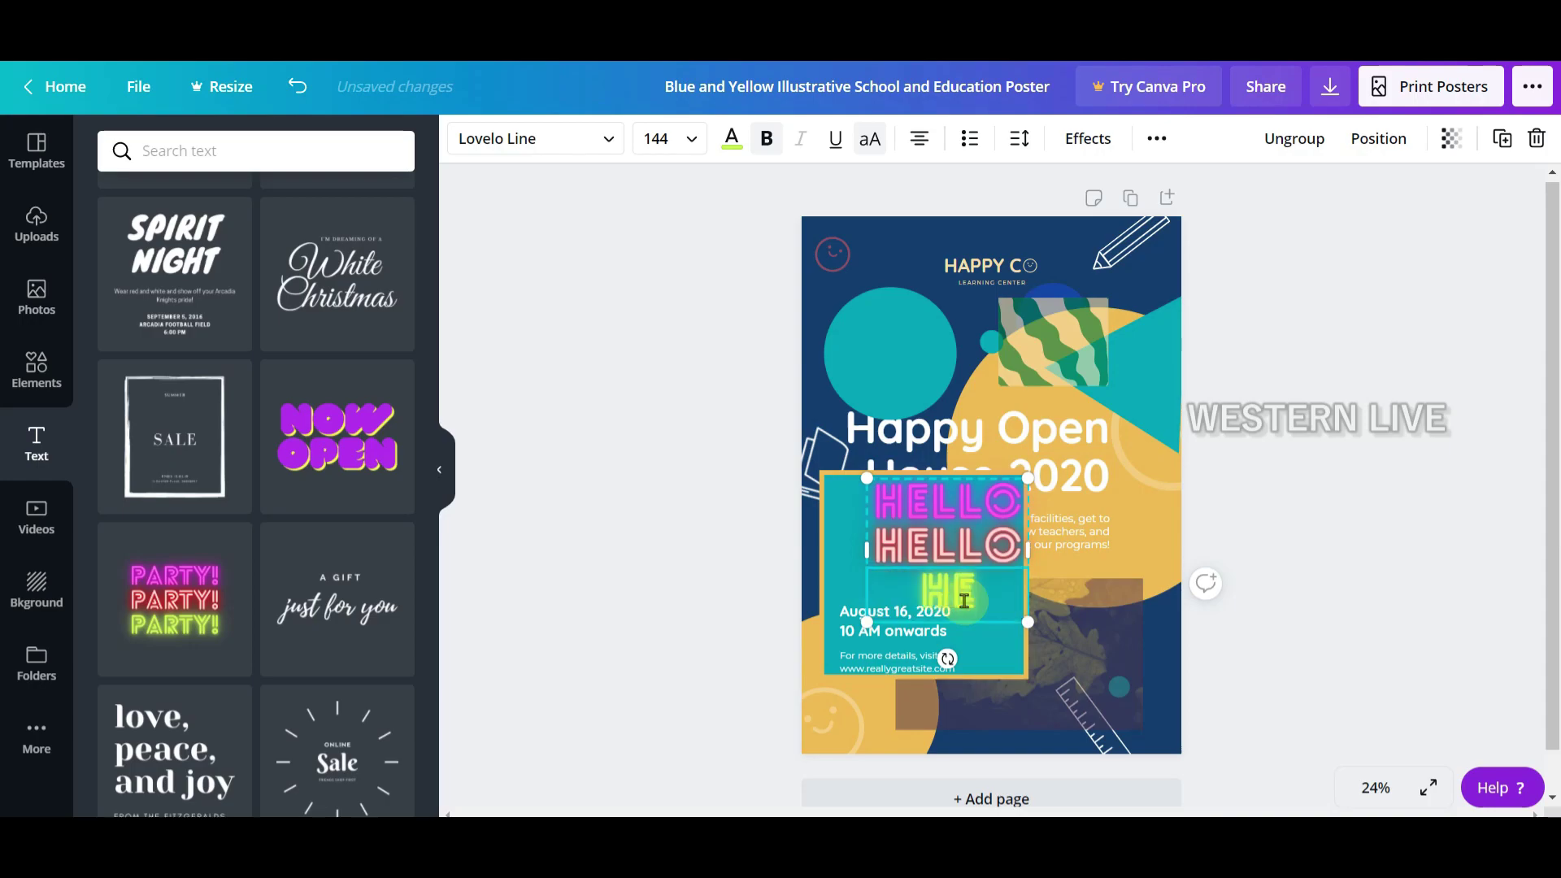
pyautogui.write('LLO')
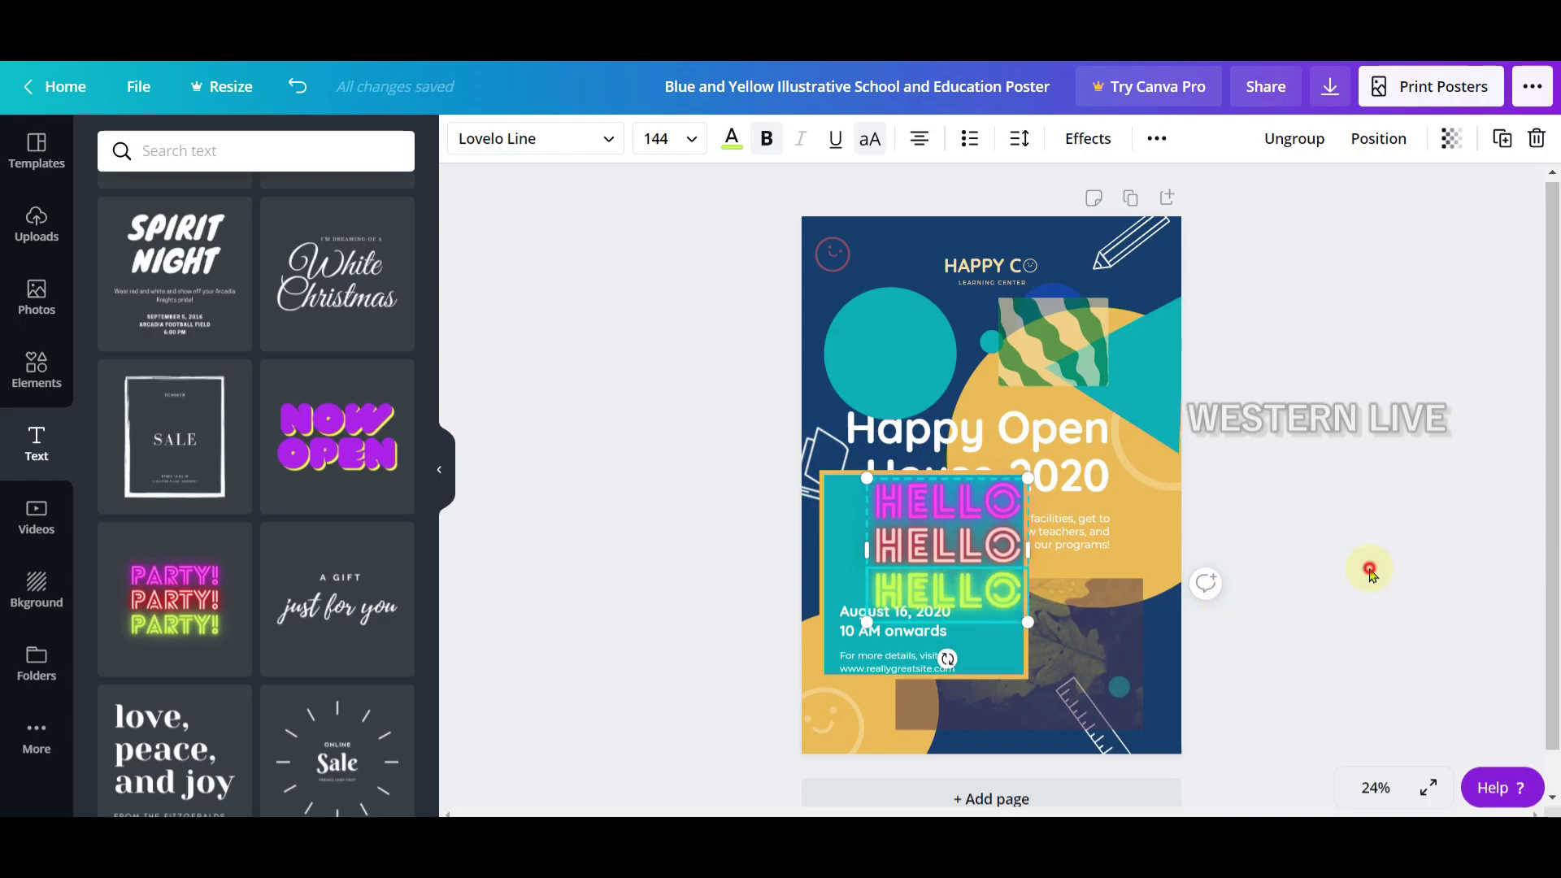
pyautogui.click(1371, 573)
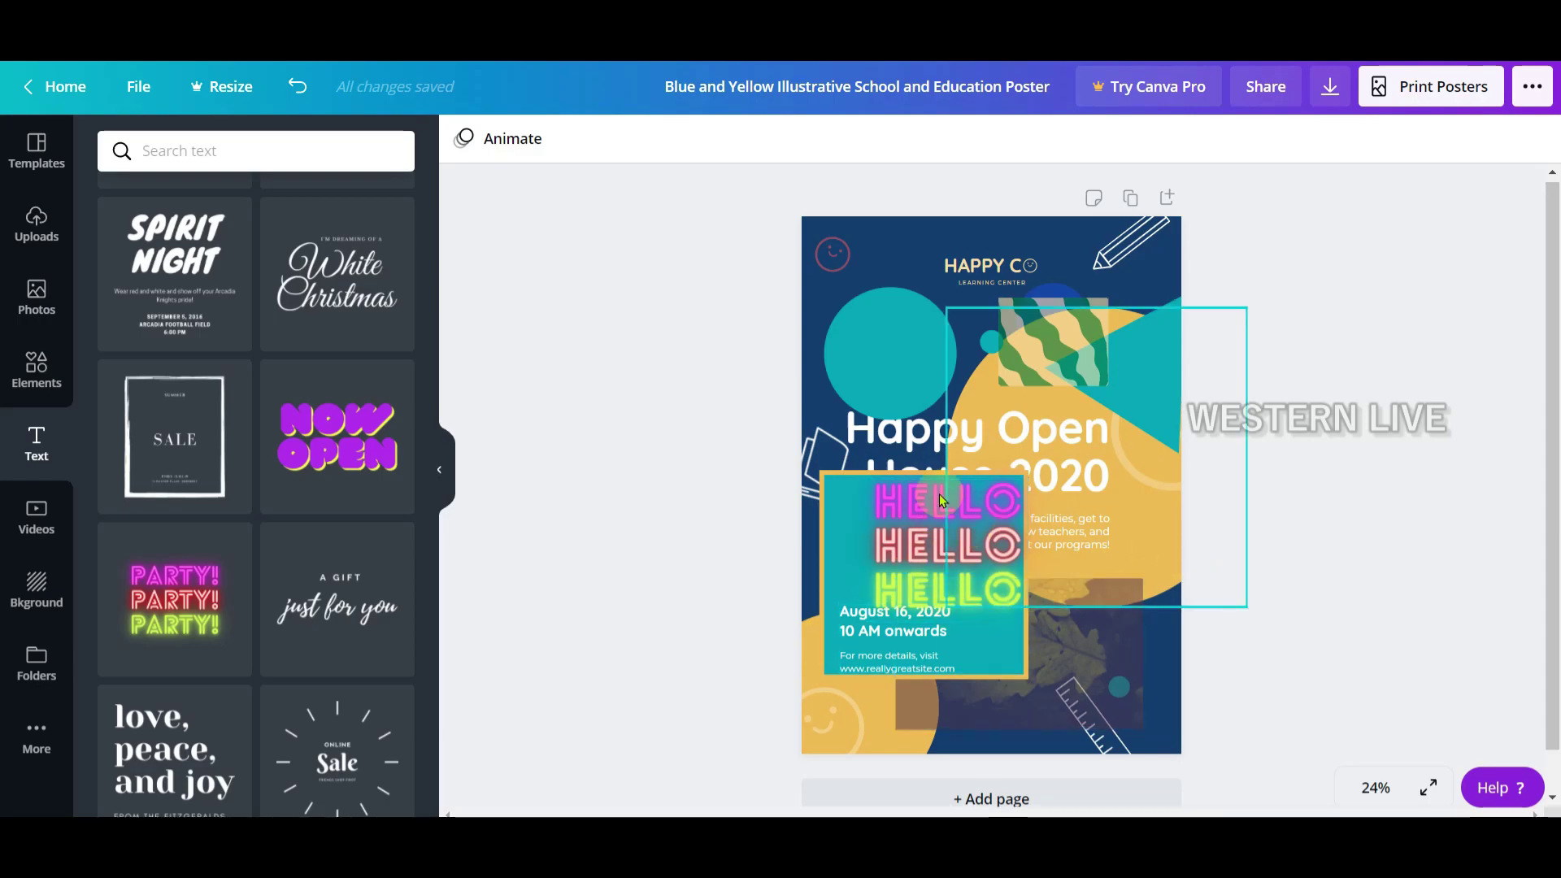
pyautogui.click(883, 524)
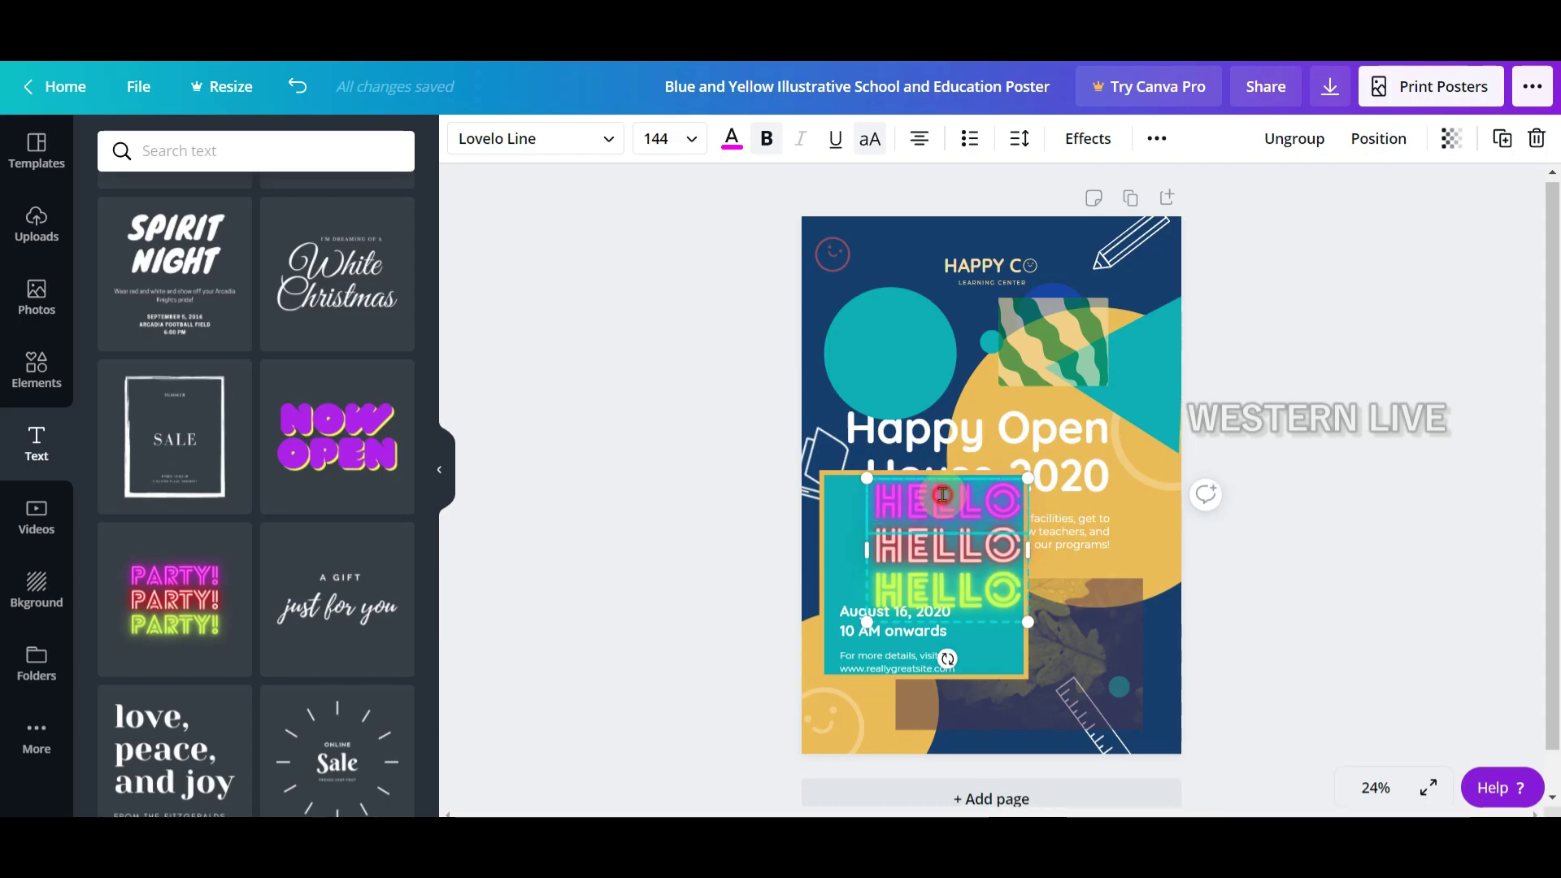
# Try Bukhari Script and Cardo on the magenta top HELLO line, and settle on the Cheque font.
pyautogui.click(1410, 593)
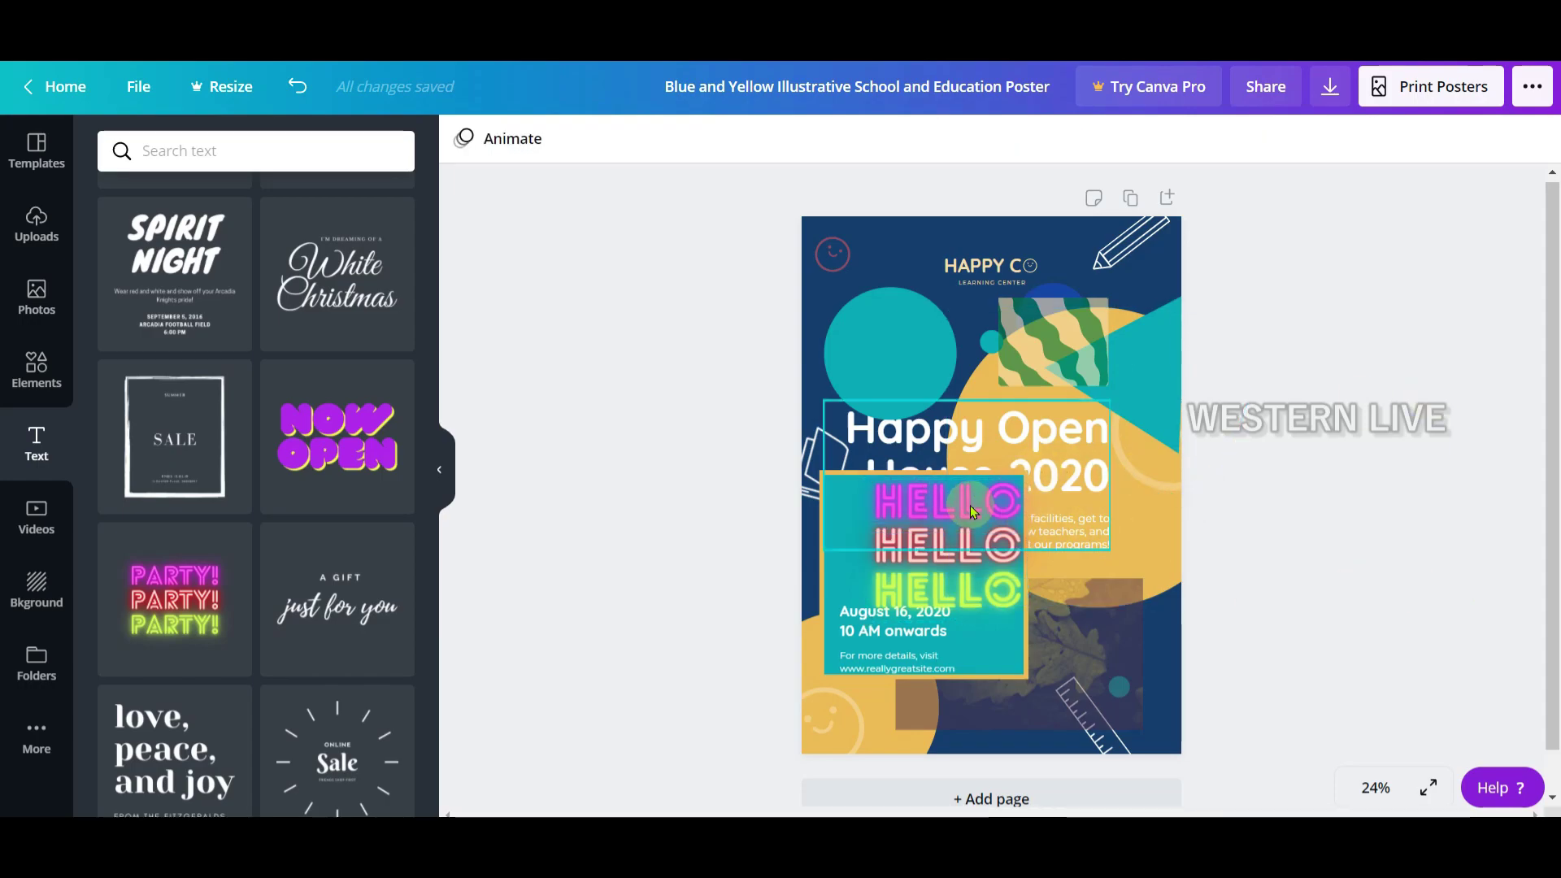
pyautogui.click(947, 502)
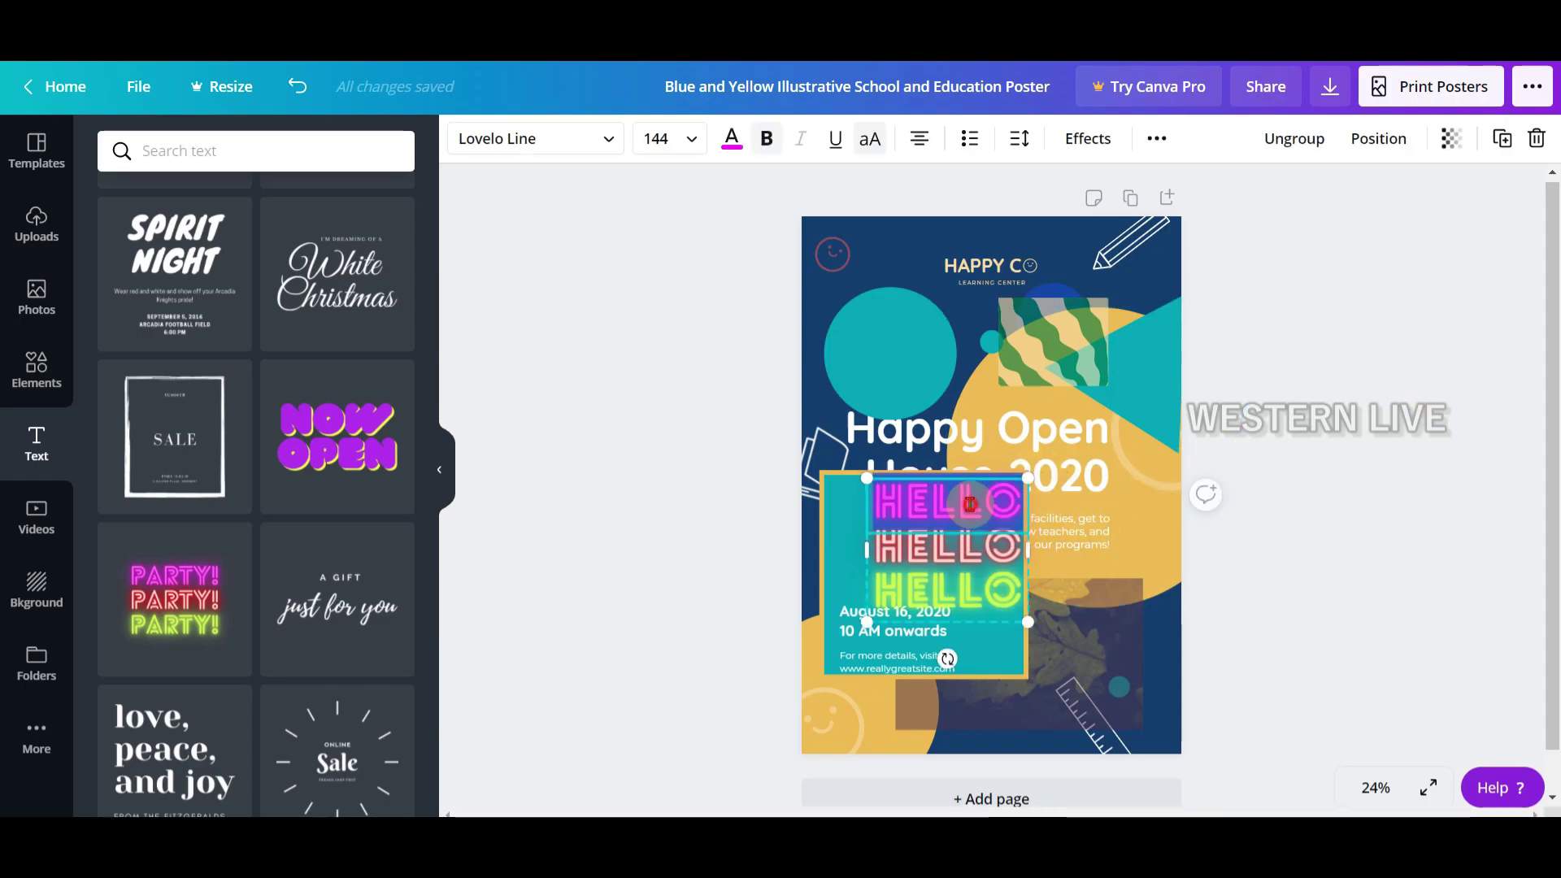
pyautogui.click(588, 151)
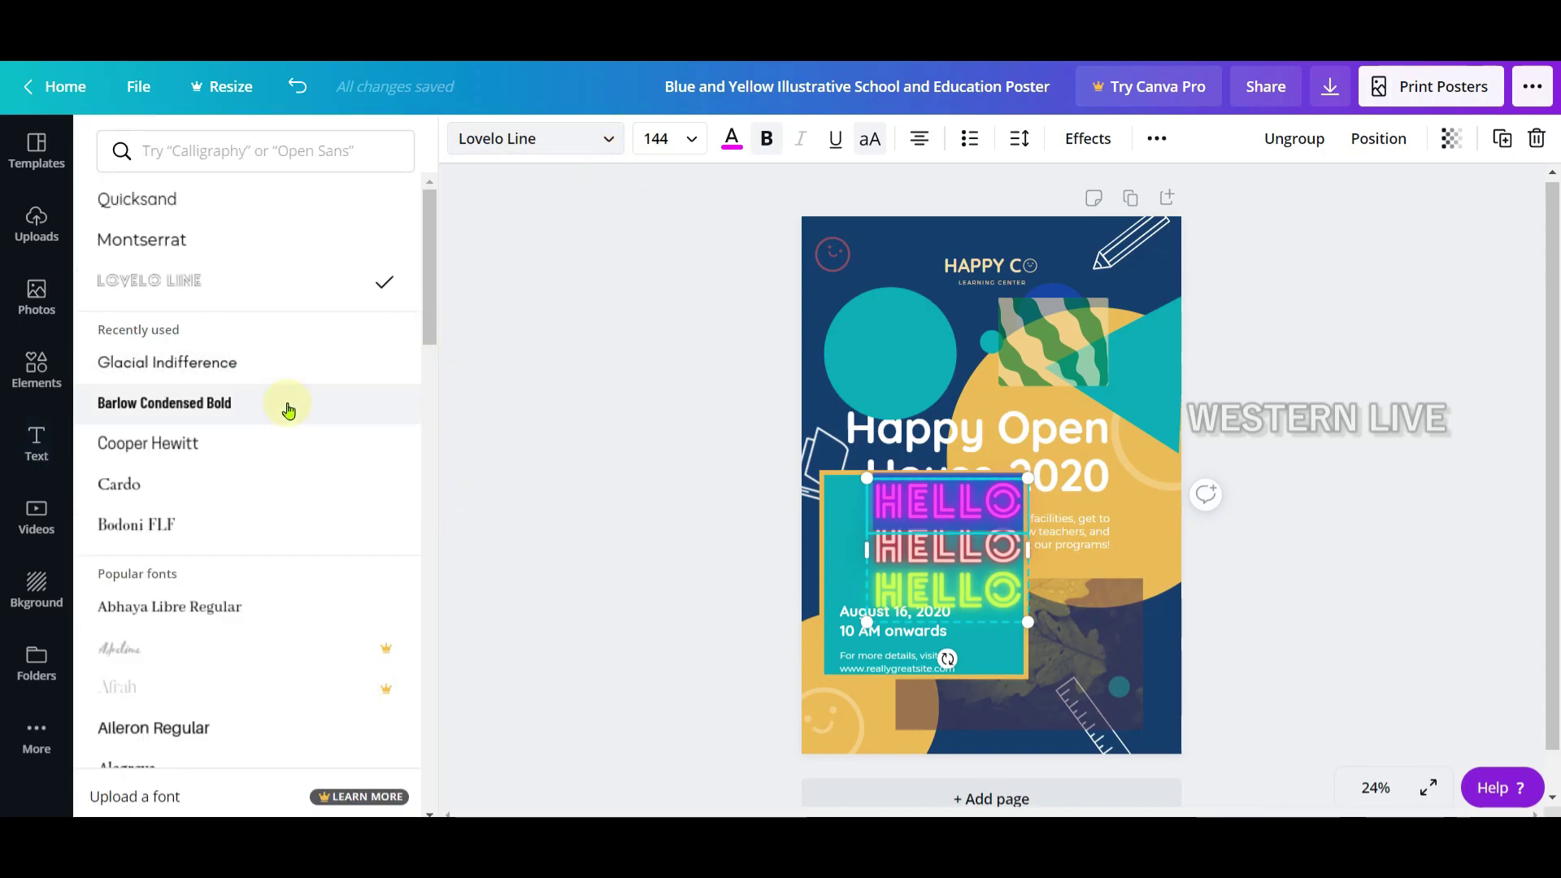
pyautogui.scroll(-4, 289, 406)
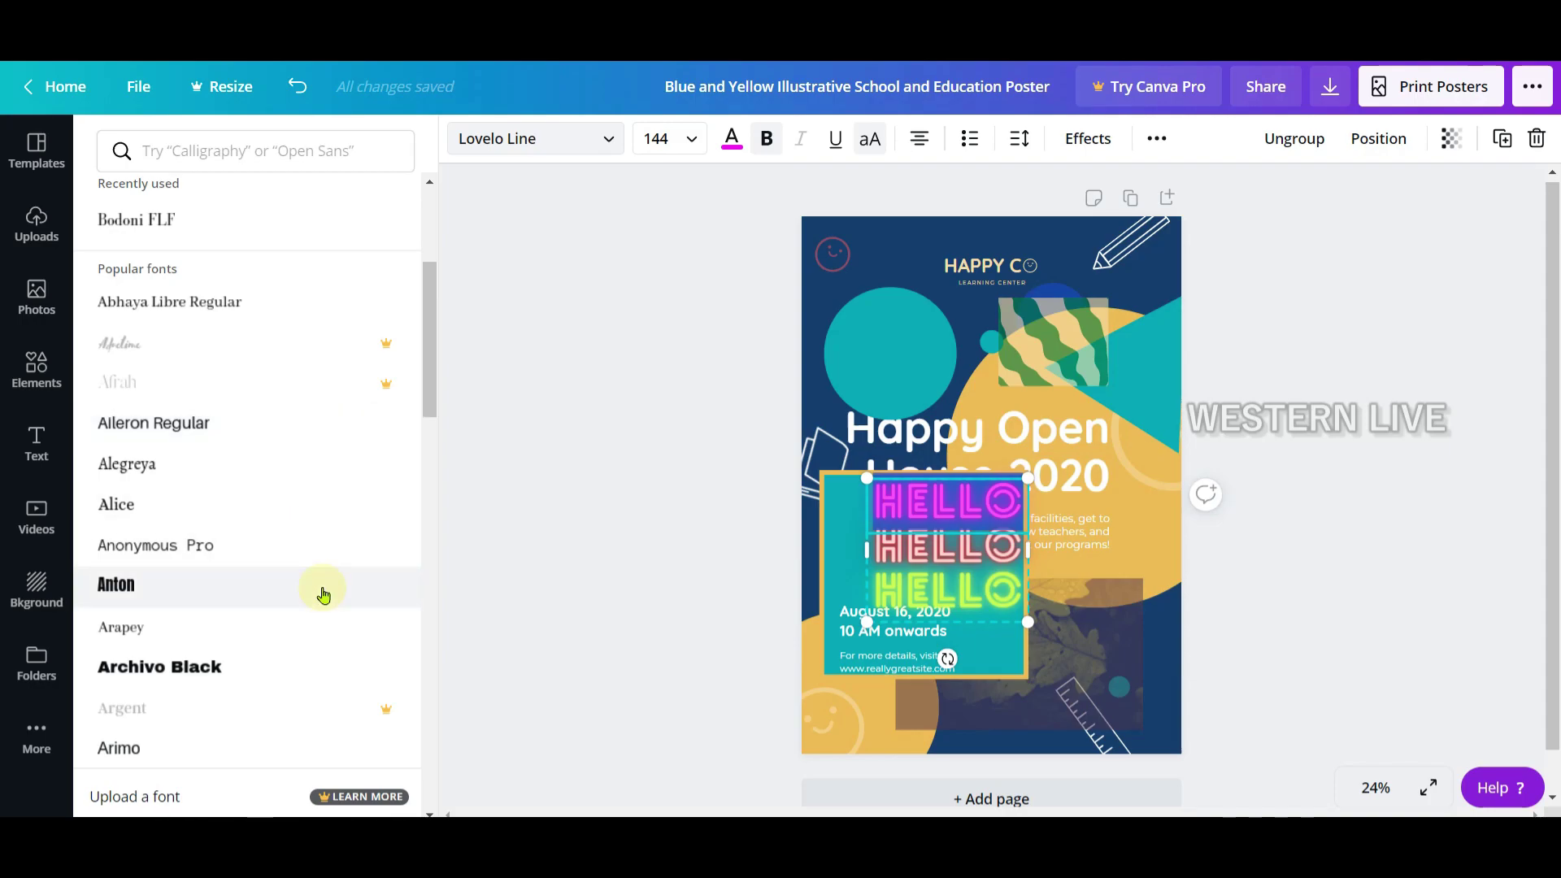
pyautogui.scroll(-5, 320, 590)
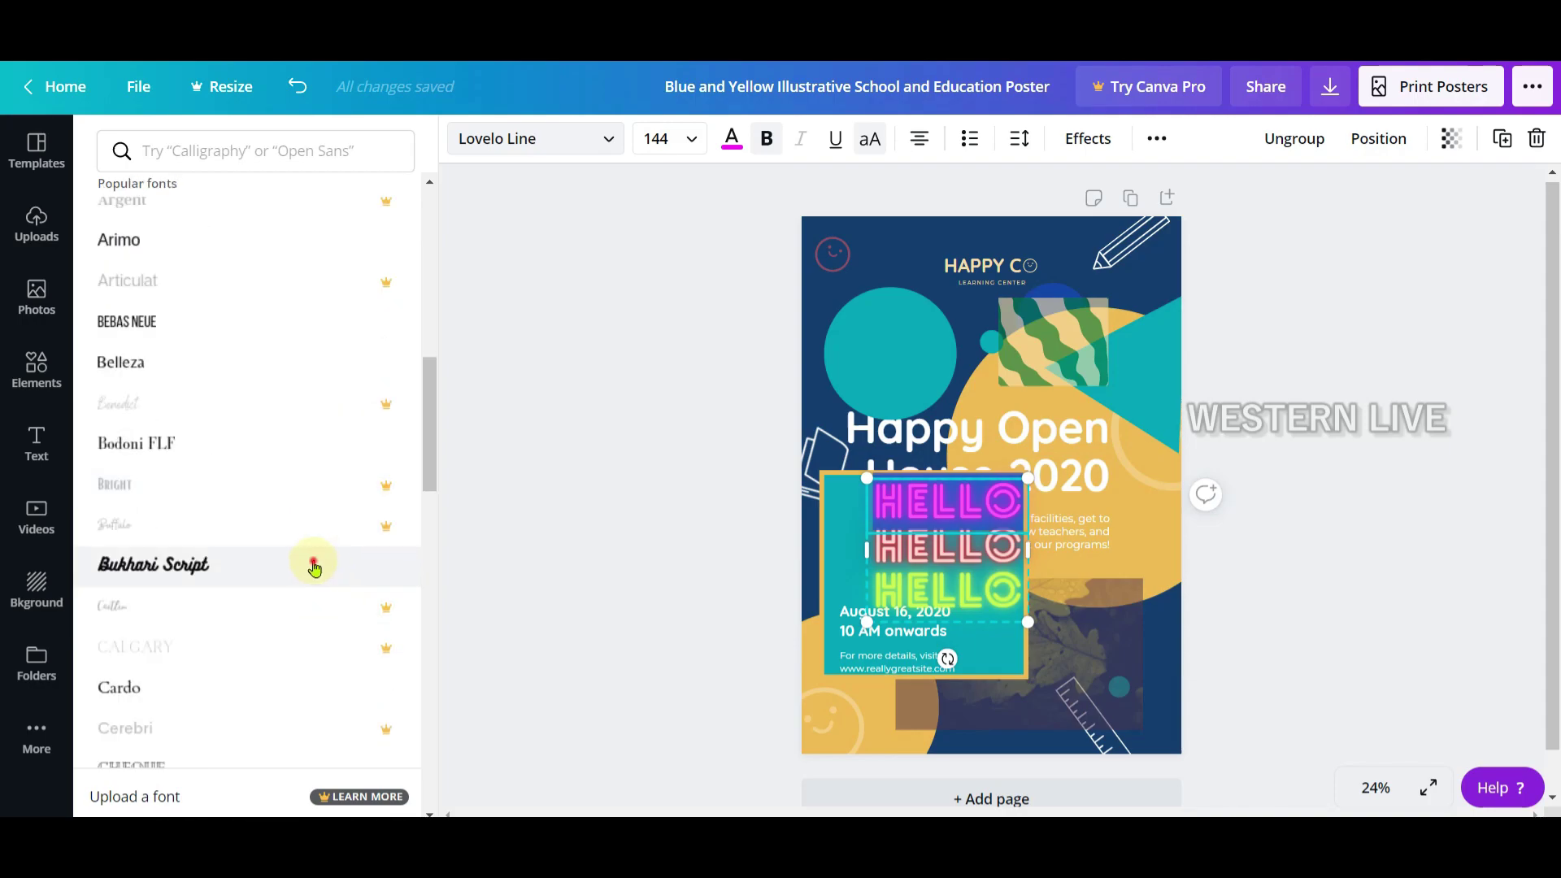
pyautogui.click(314, 567)
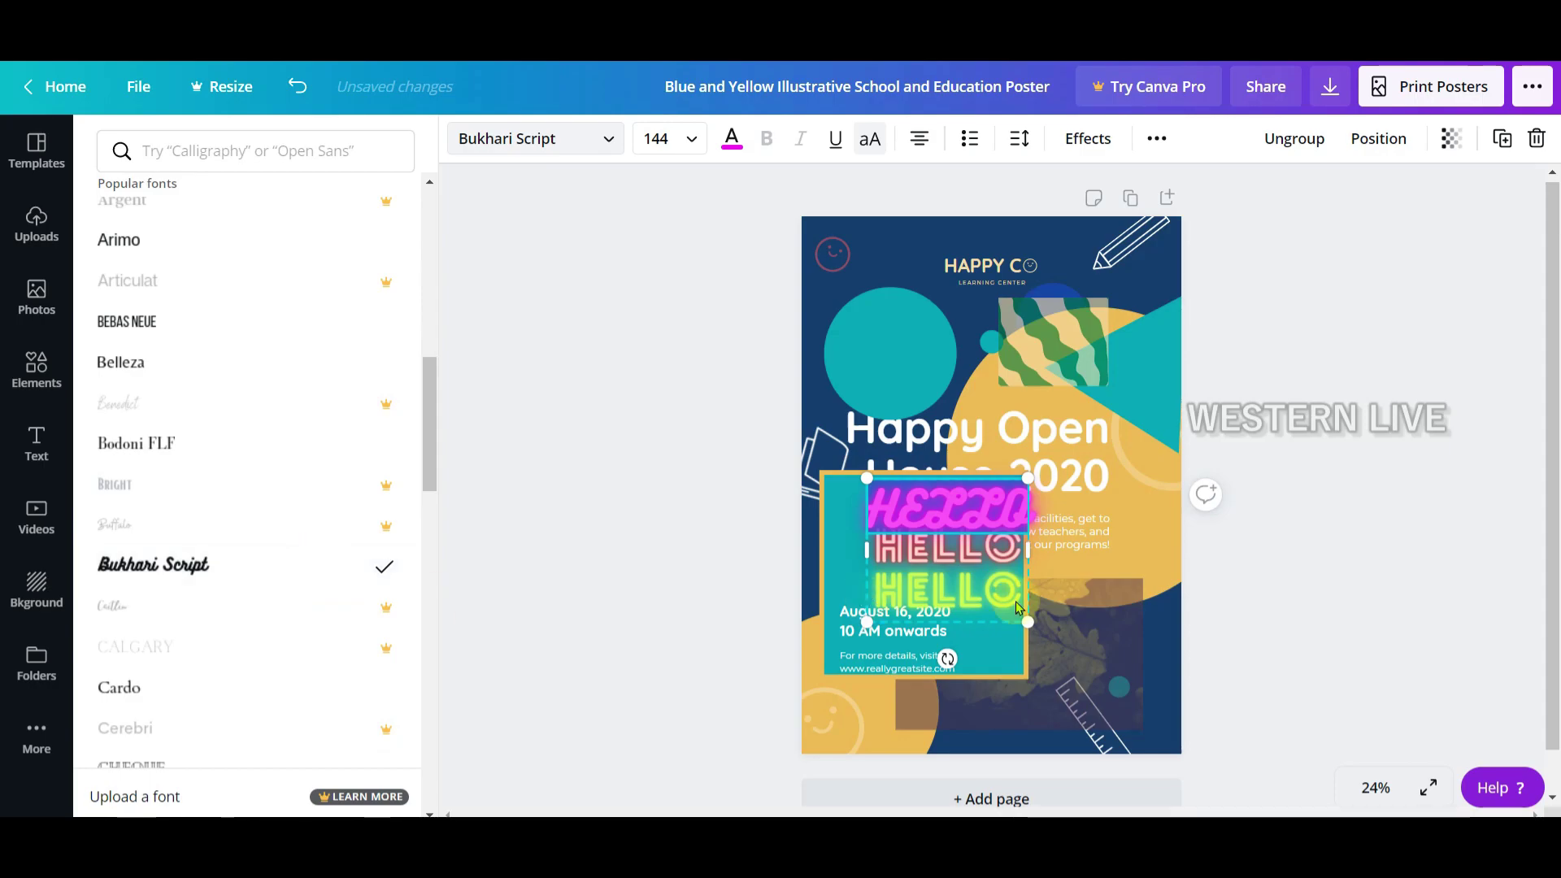
pyautogui.scroll(-1, 333, 634)
pyautogui.click(335, 602)
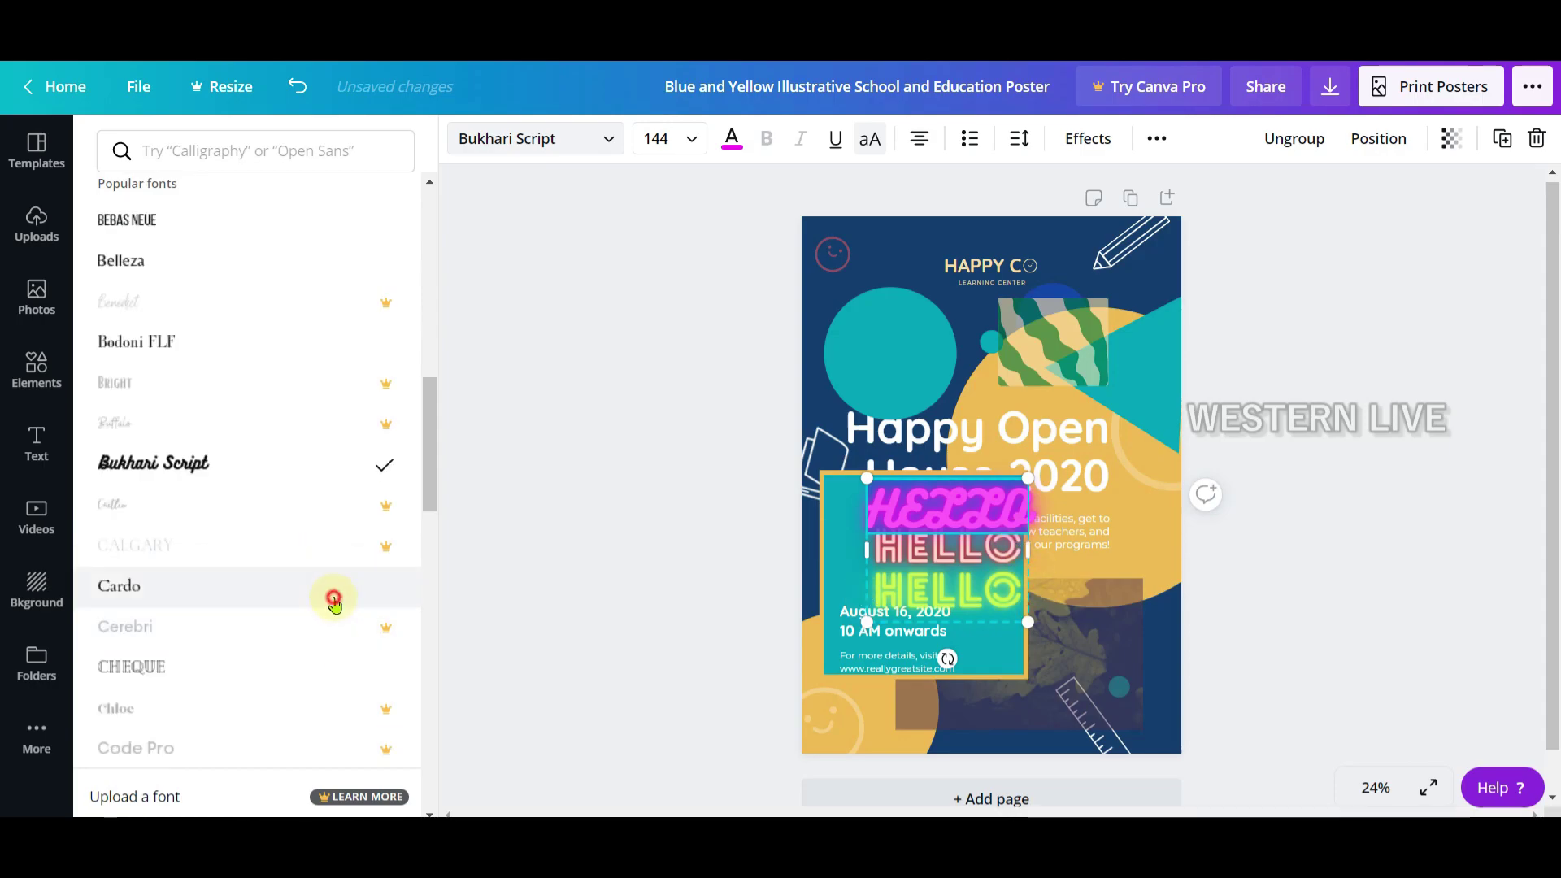
pyautogui.scroll(-1, 319, 628)
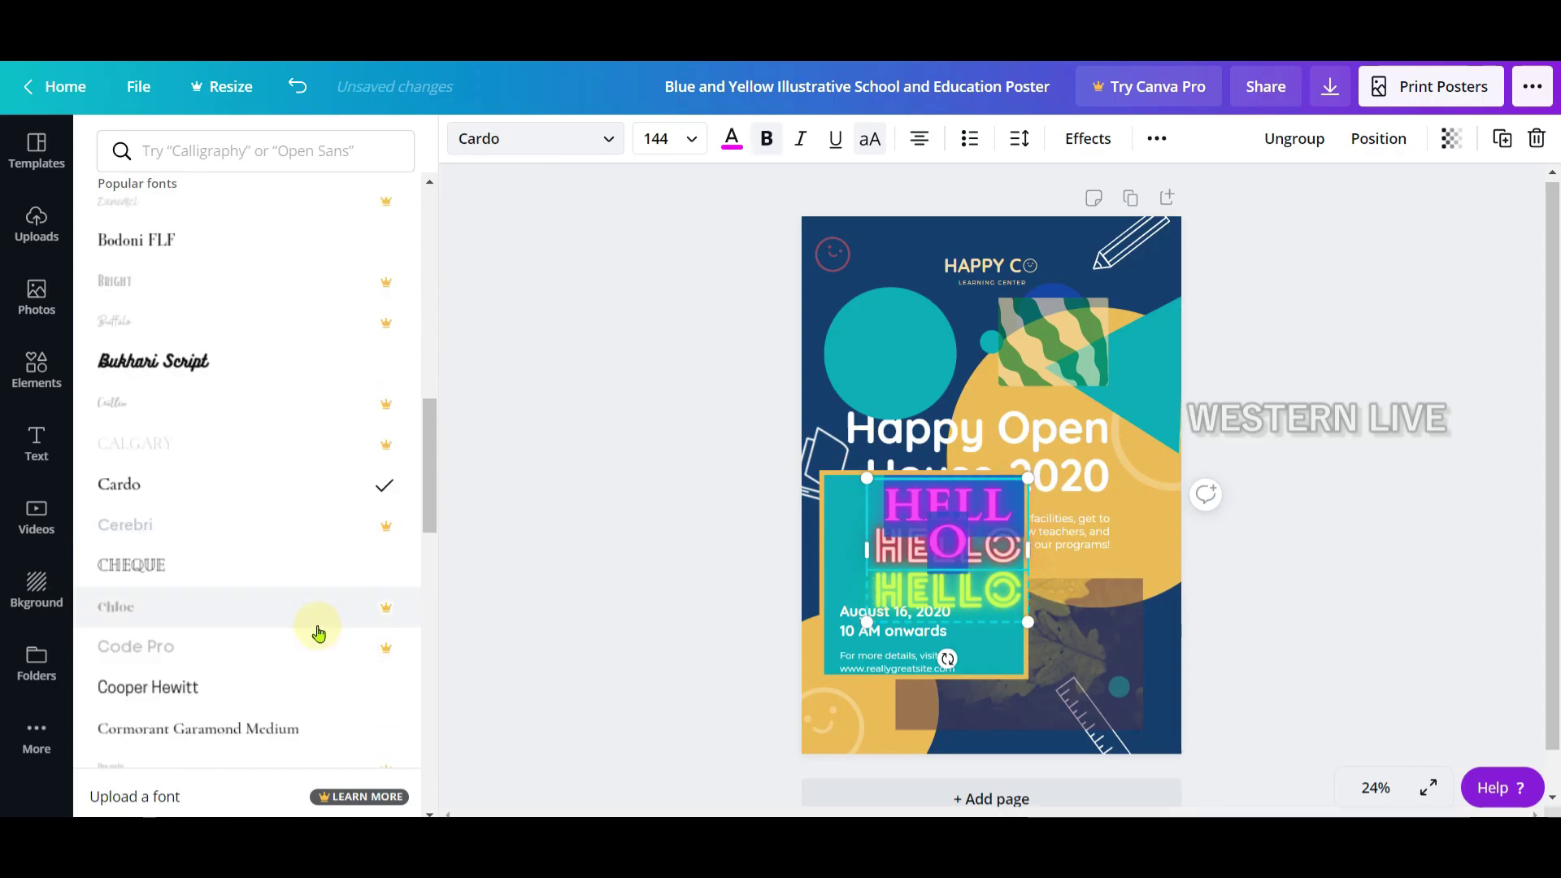
pyautogui.click(312, 584)
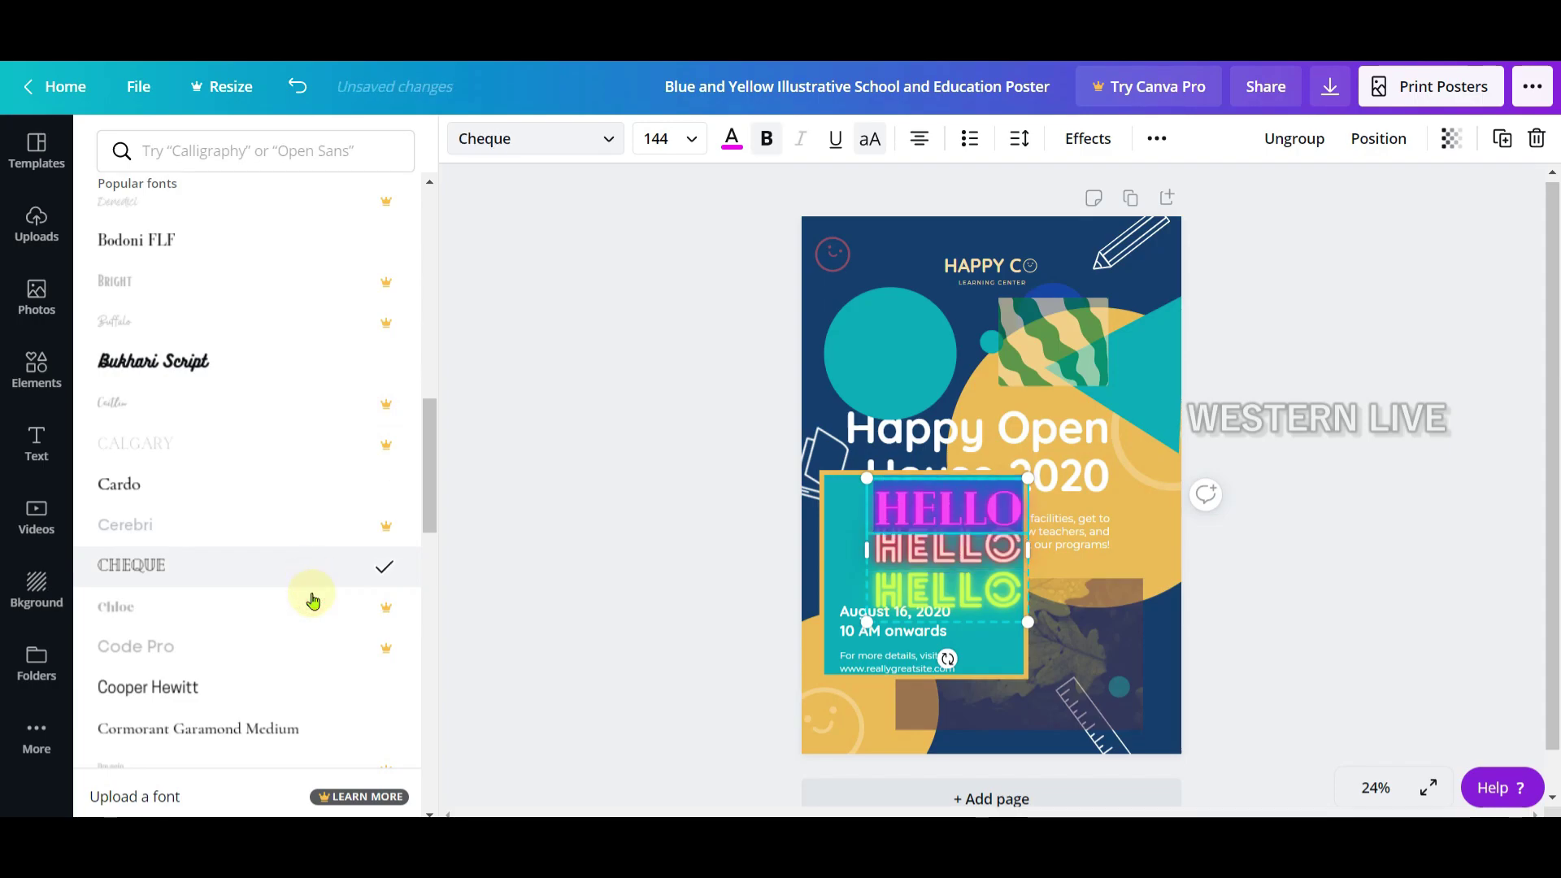
# Change the font of the red middle HELLO line to Gagalin.
pyautogui.click(960, 553)
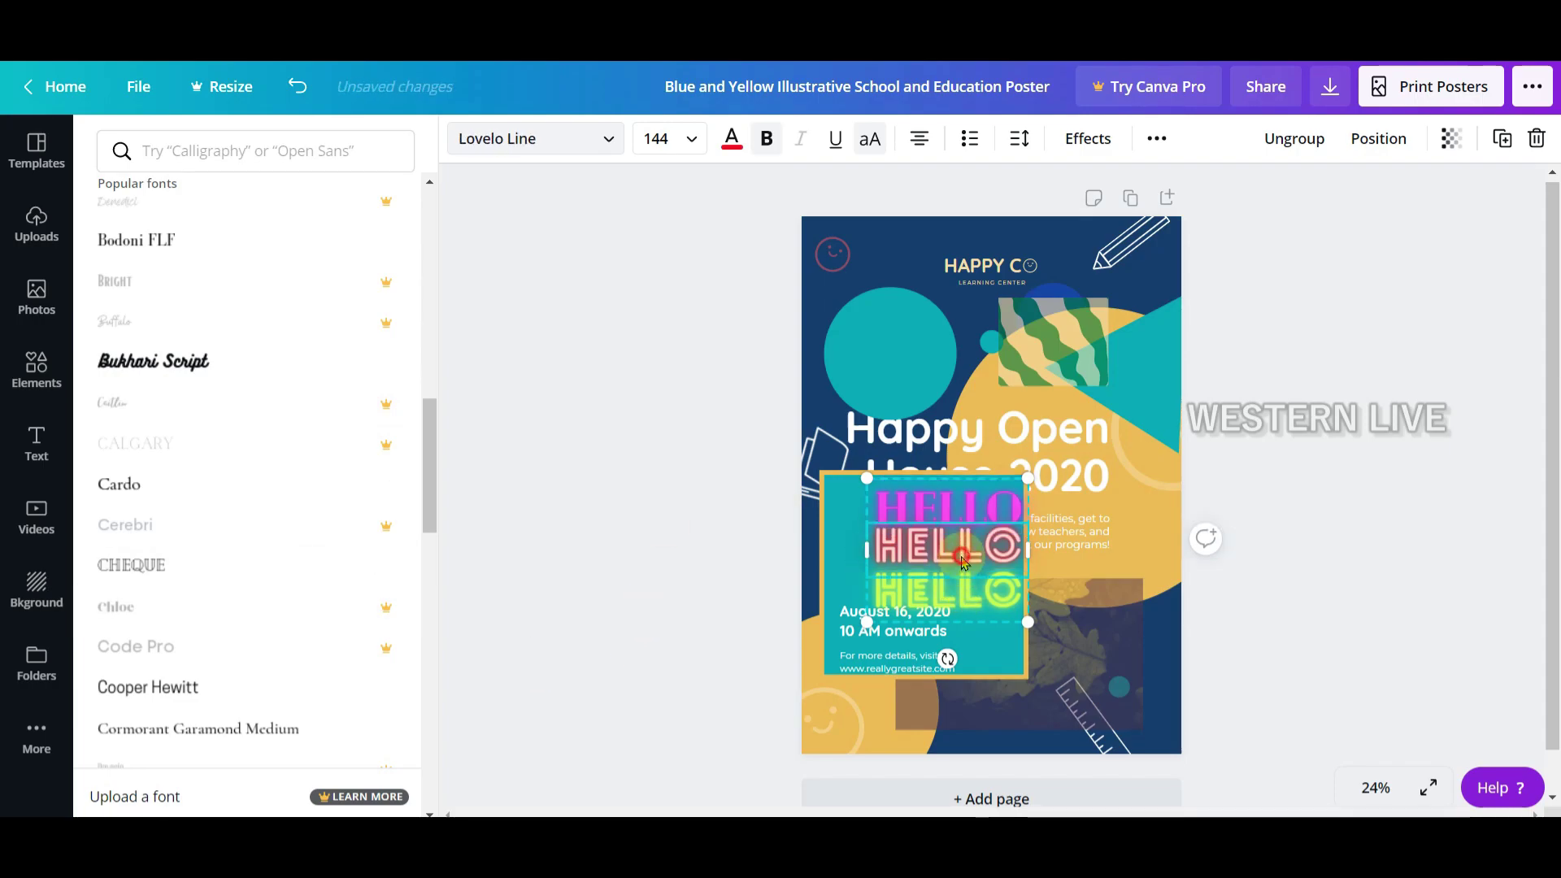
pyautogui.click(564, 144)
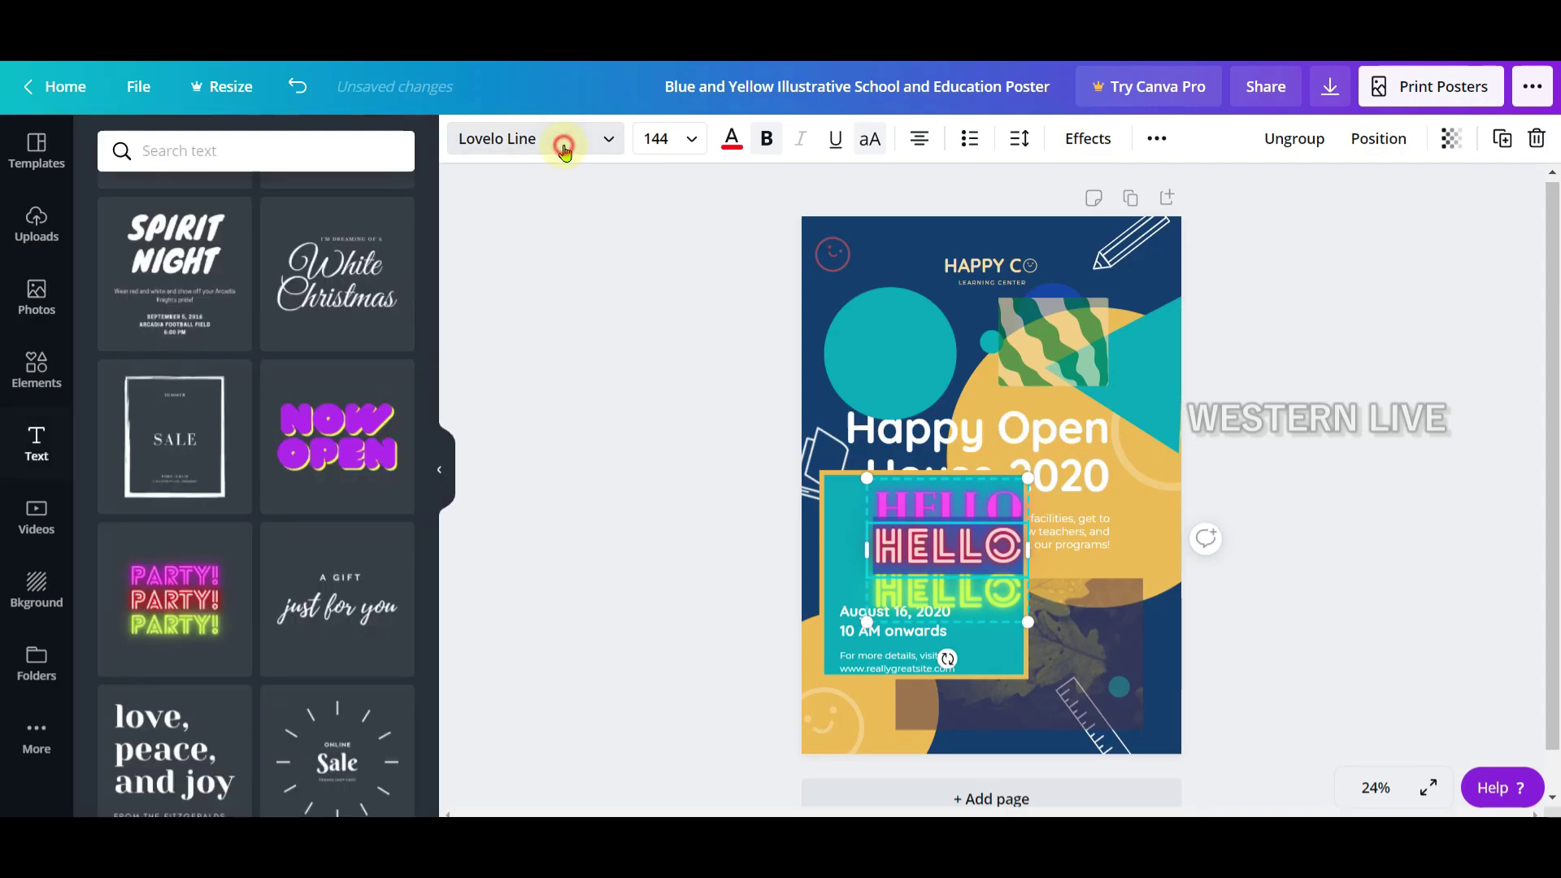
pyautogui.click(609, 148)
pyautogui.scroll(-5, 219, 613)
pyautogui.click(233, 624)
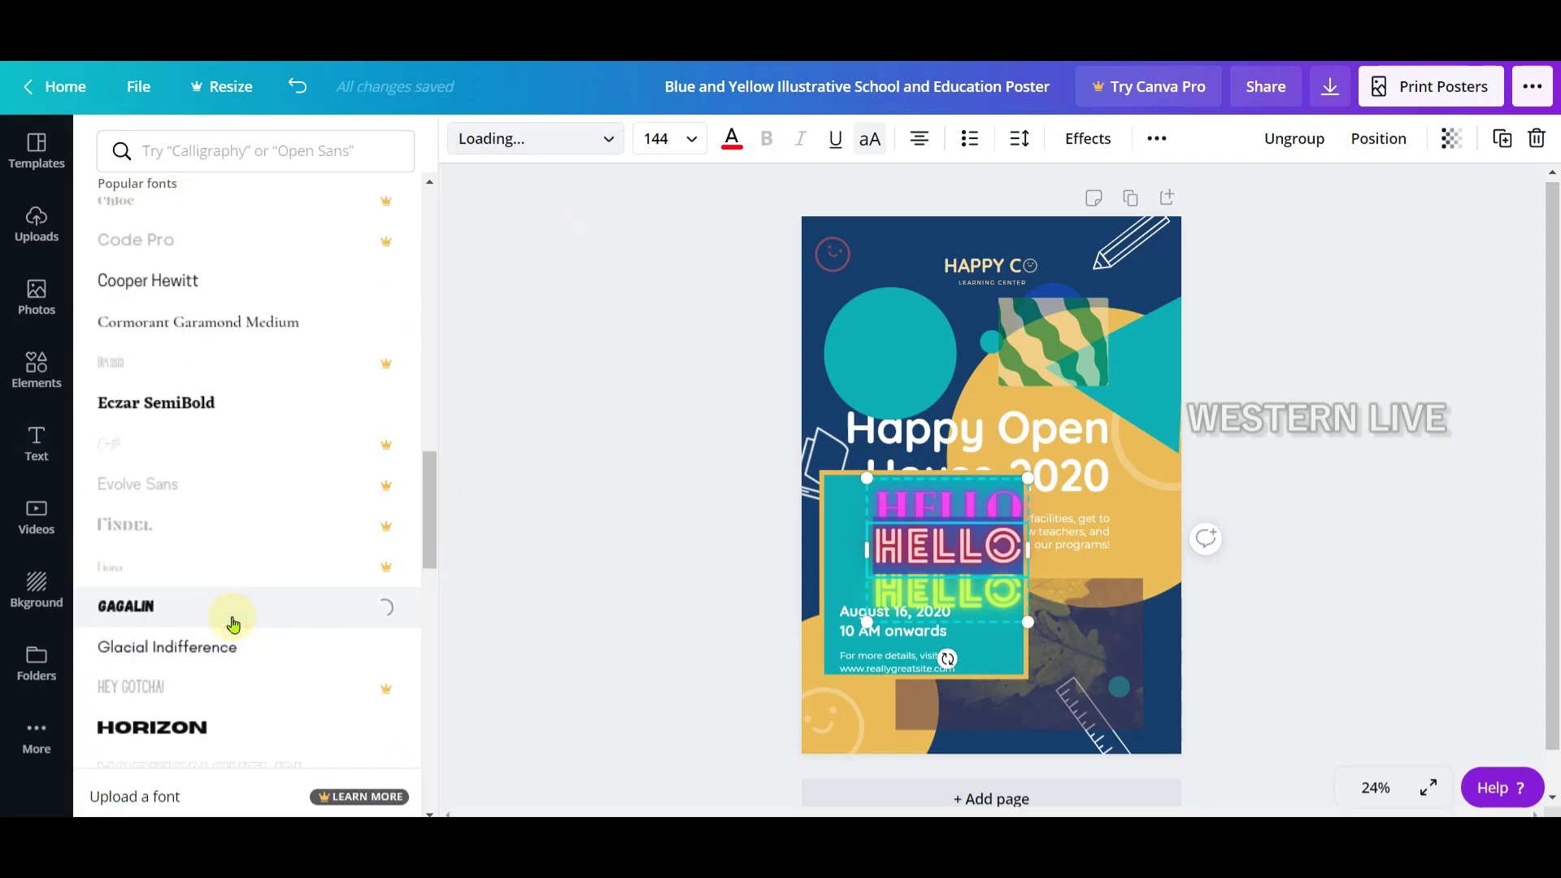
# Try Horizon on the yellow-green bottom HELLO line, and settle on the Inter font.
pyautogui.click(896, 600)
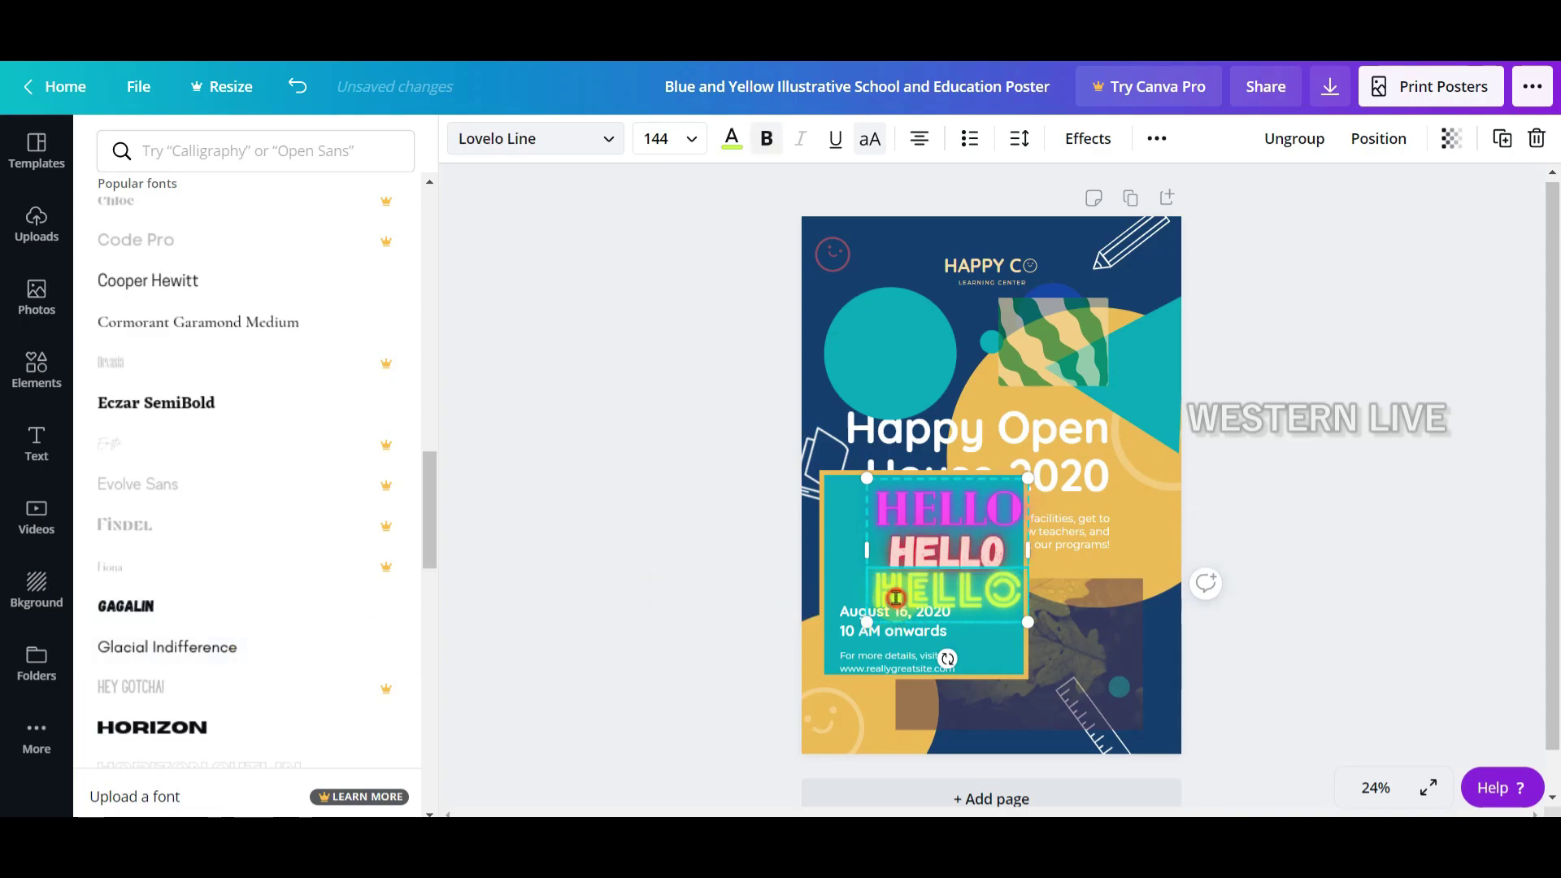
pyautogui.scroll(-5, 198, 641)
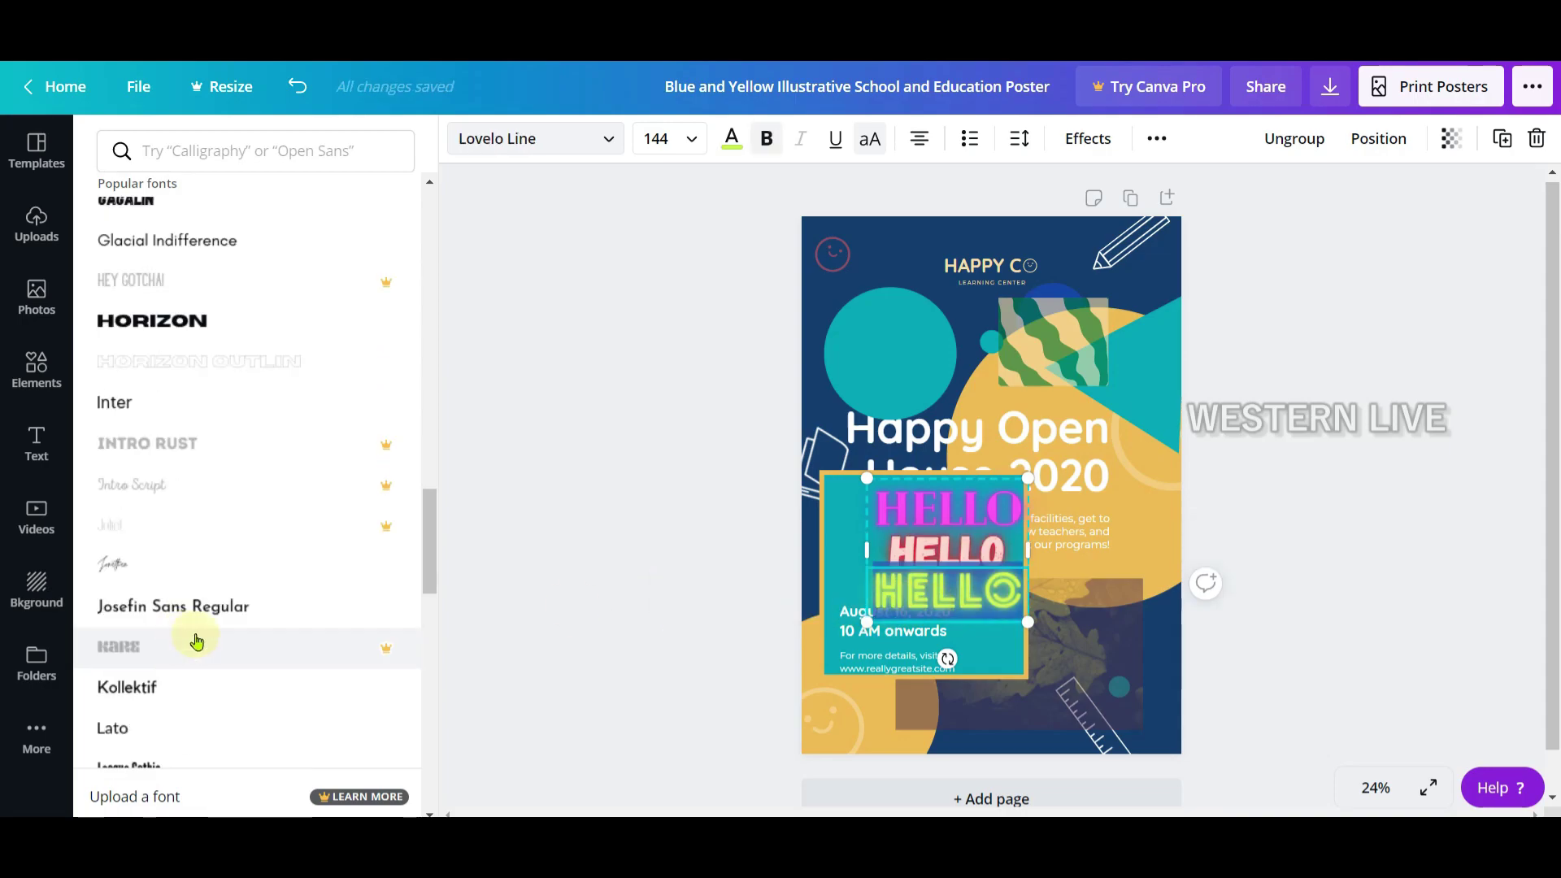
pyautogui.click(240, 331)
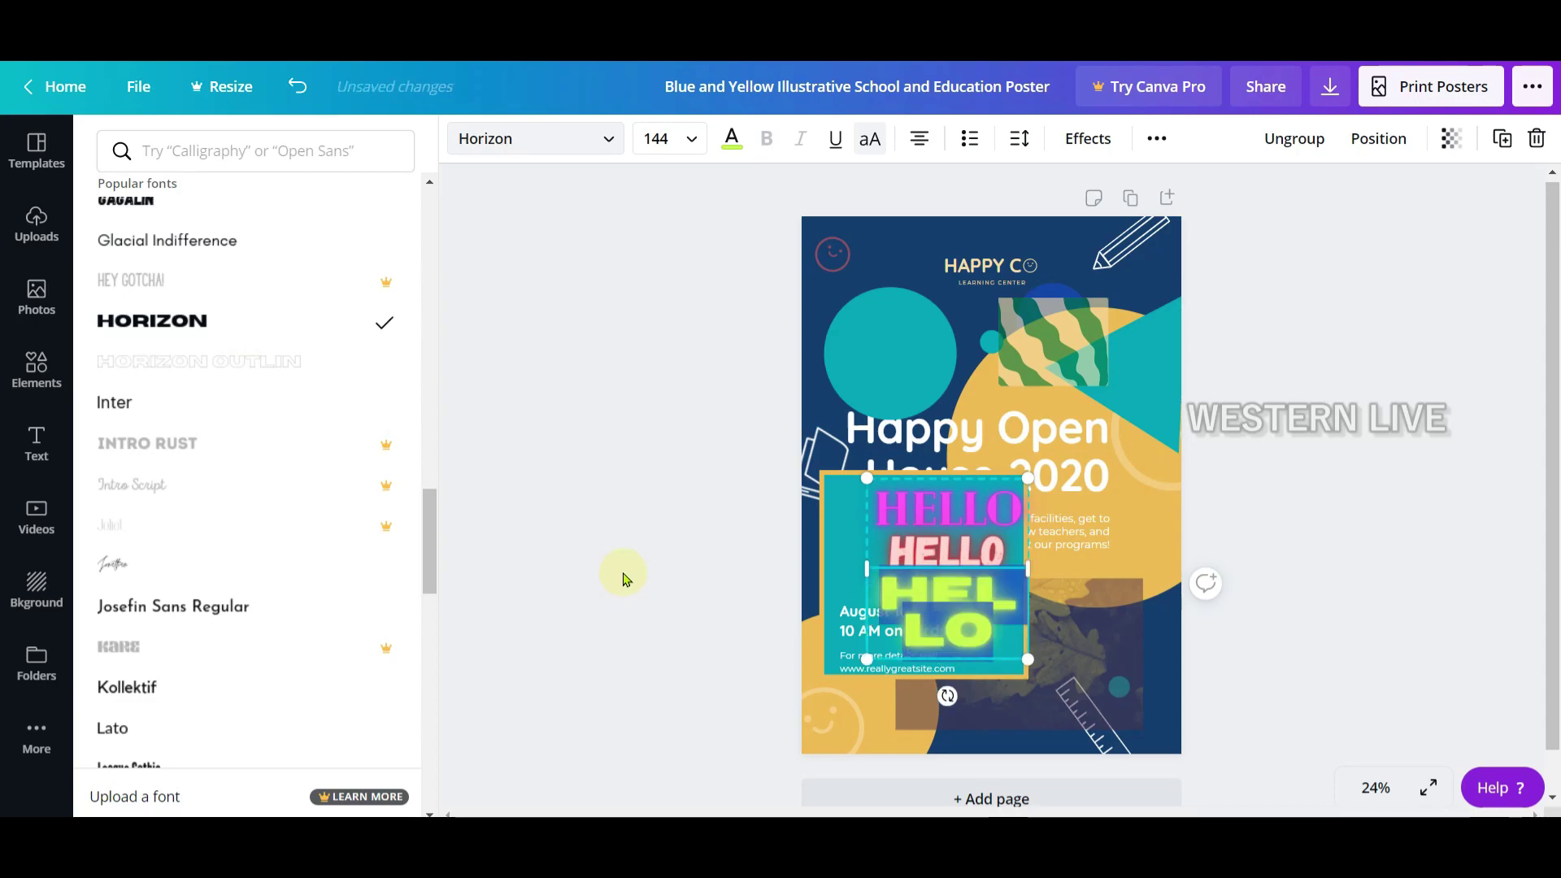
pyautogui.click(191, 416)
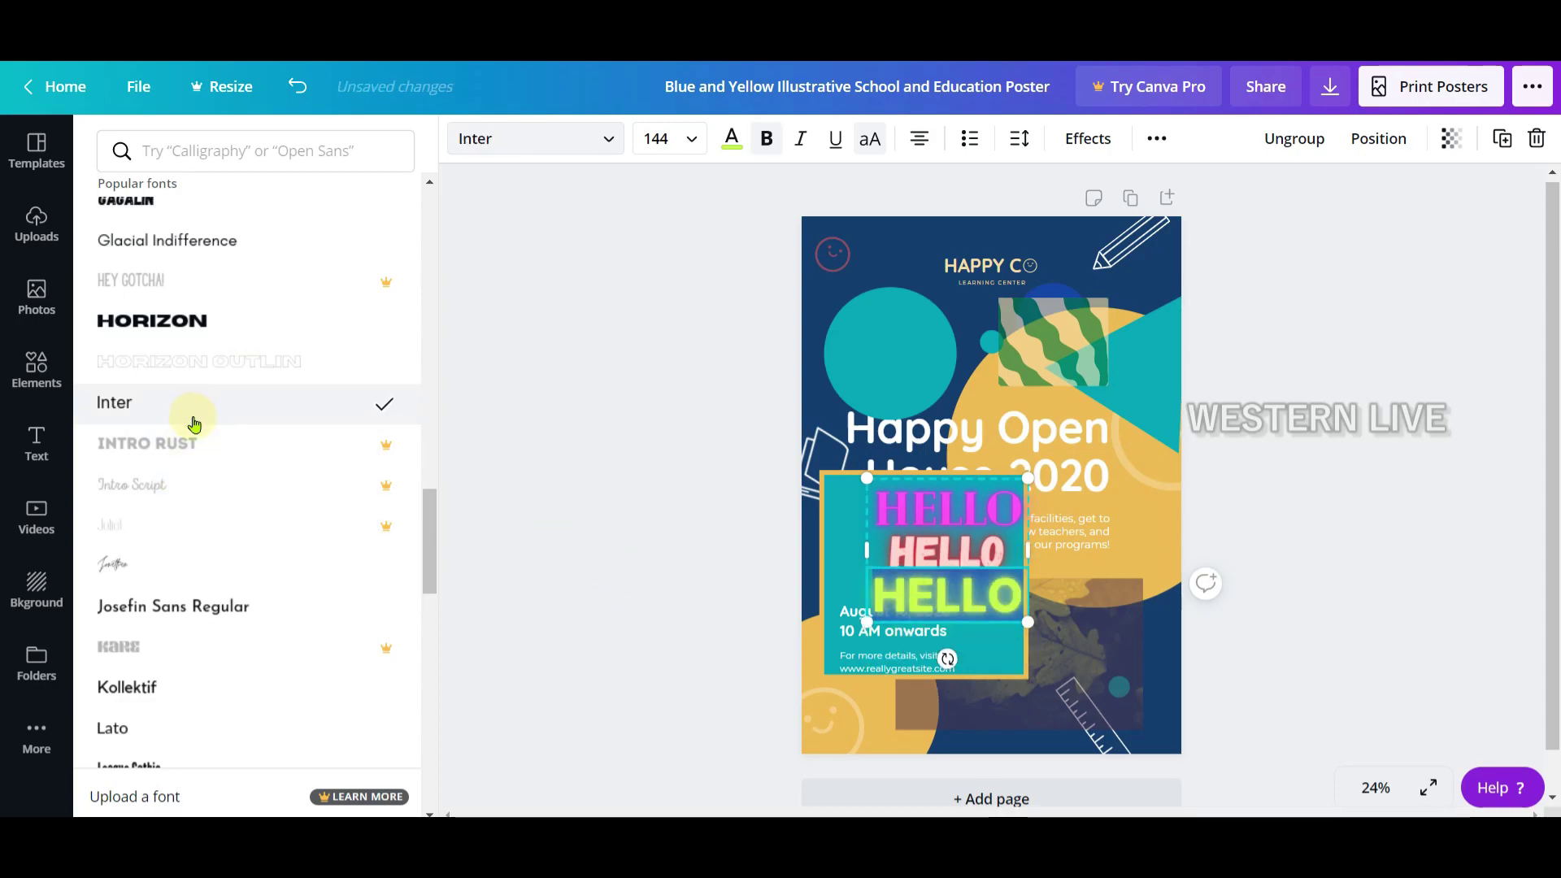
# Set the font size of the magenta top HELLO line to 96 and of the red middle line to 64.
pyautogui.click(941, 519)
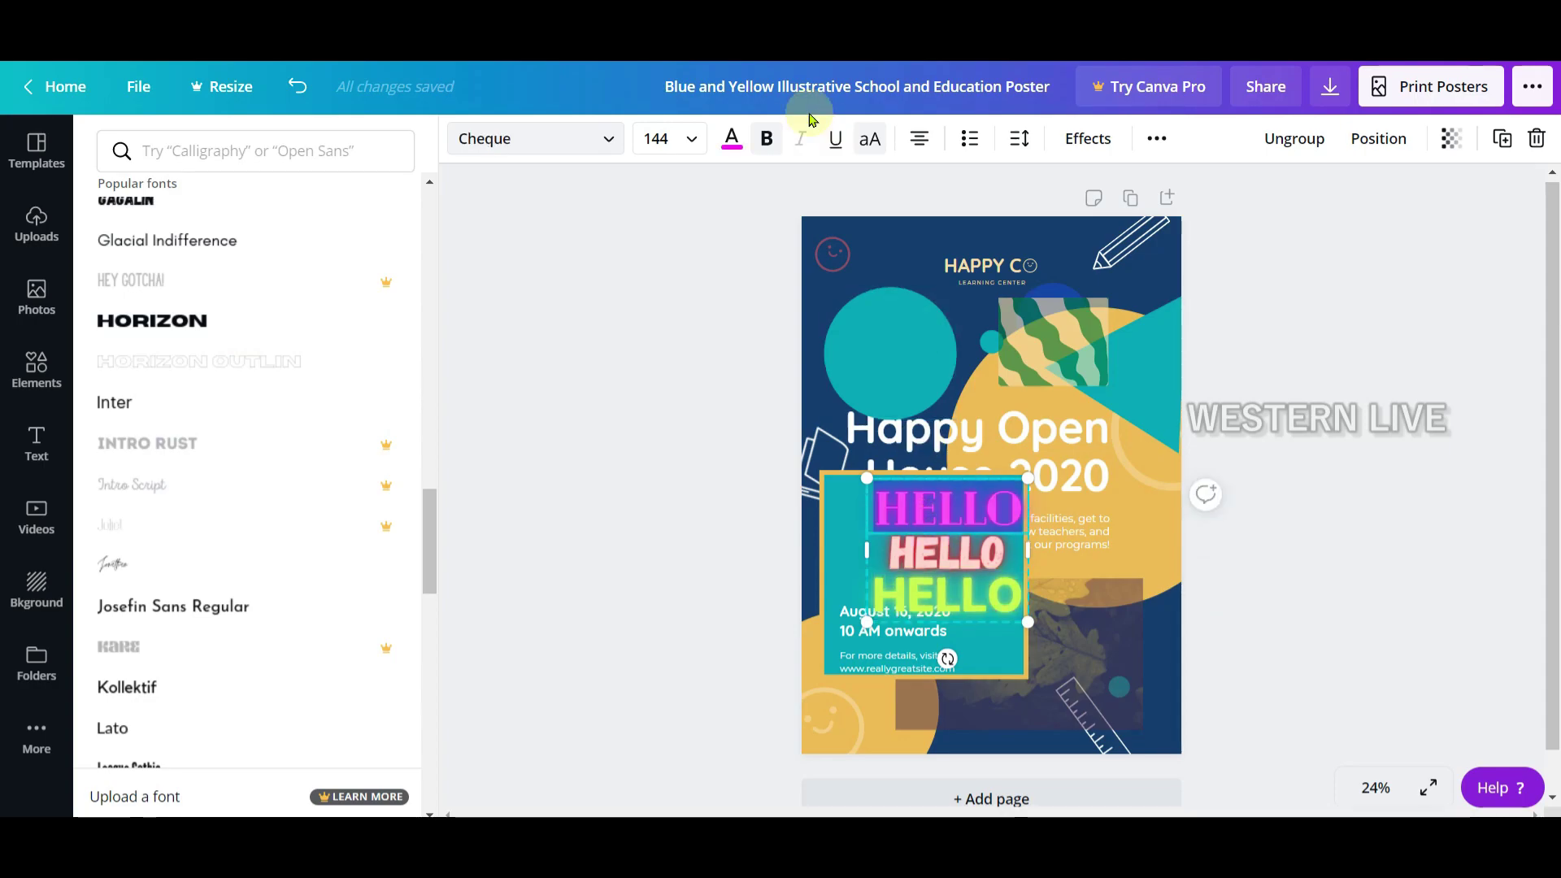
pyautogui.click(694, 141)
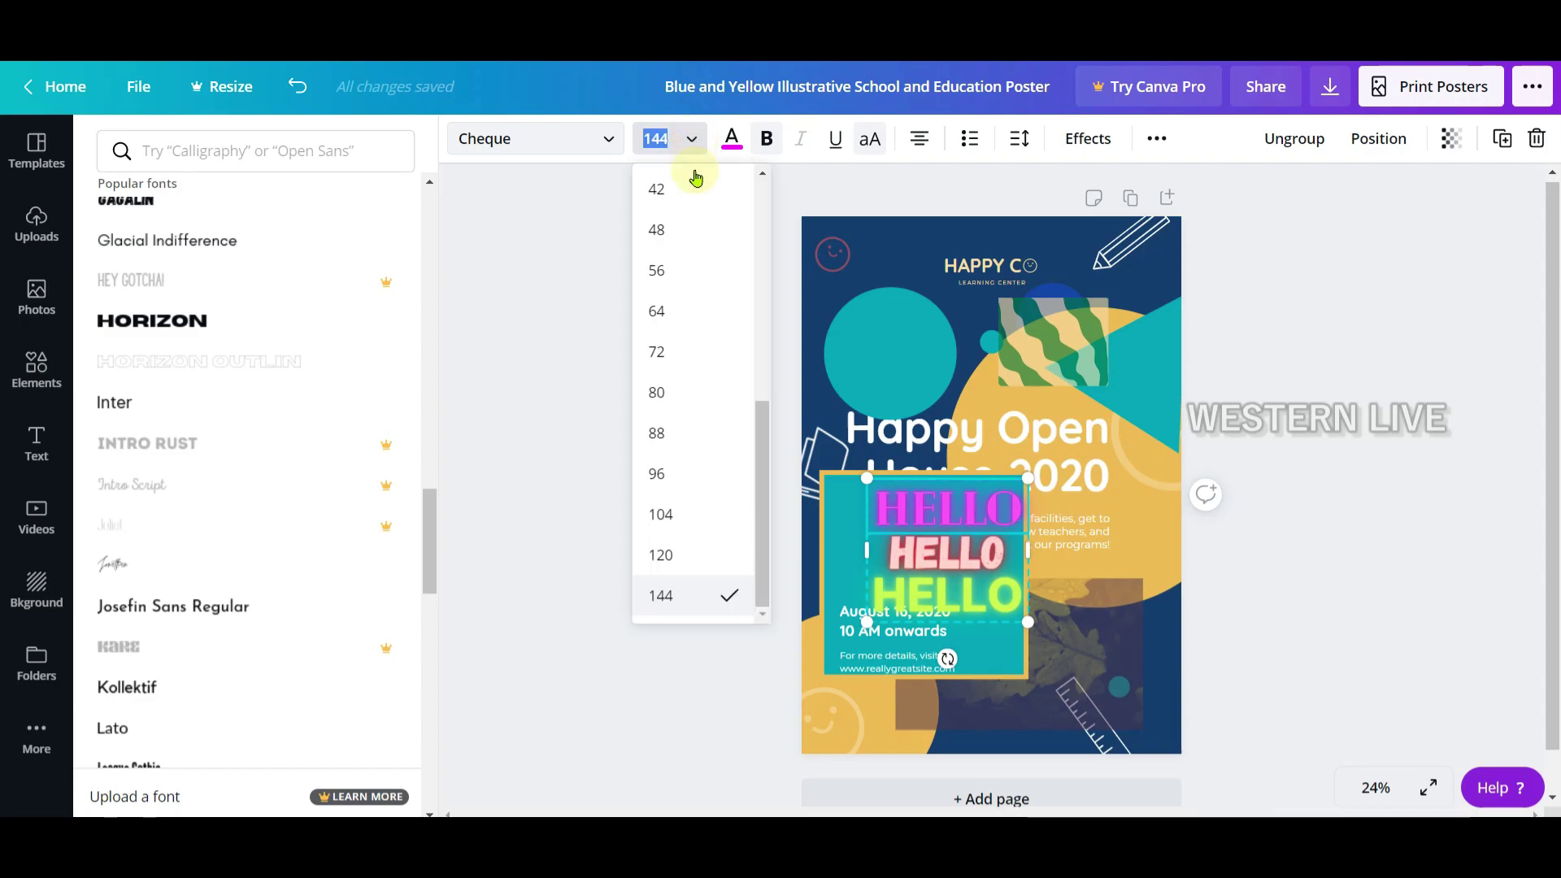
pyautogui.click(678, 485)
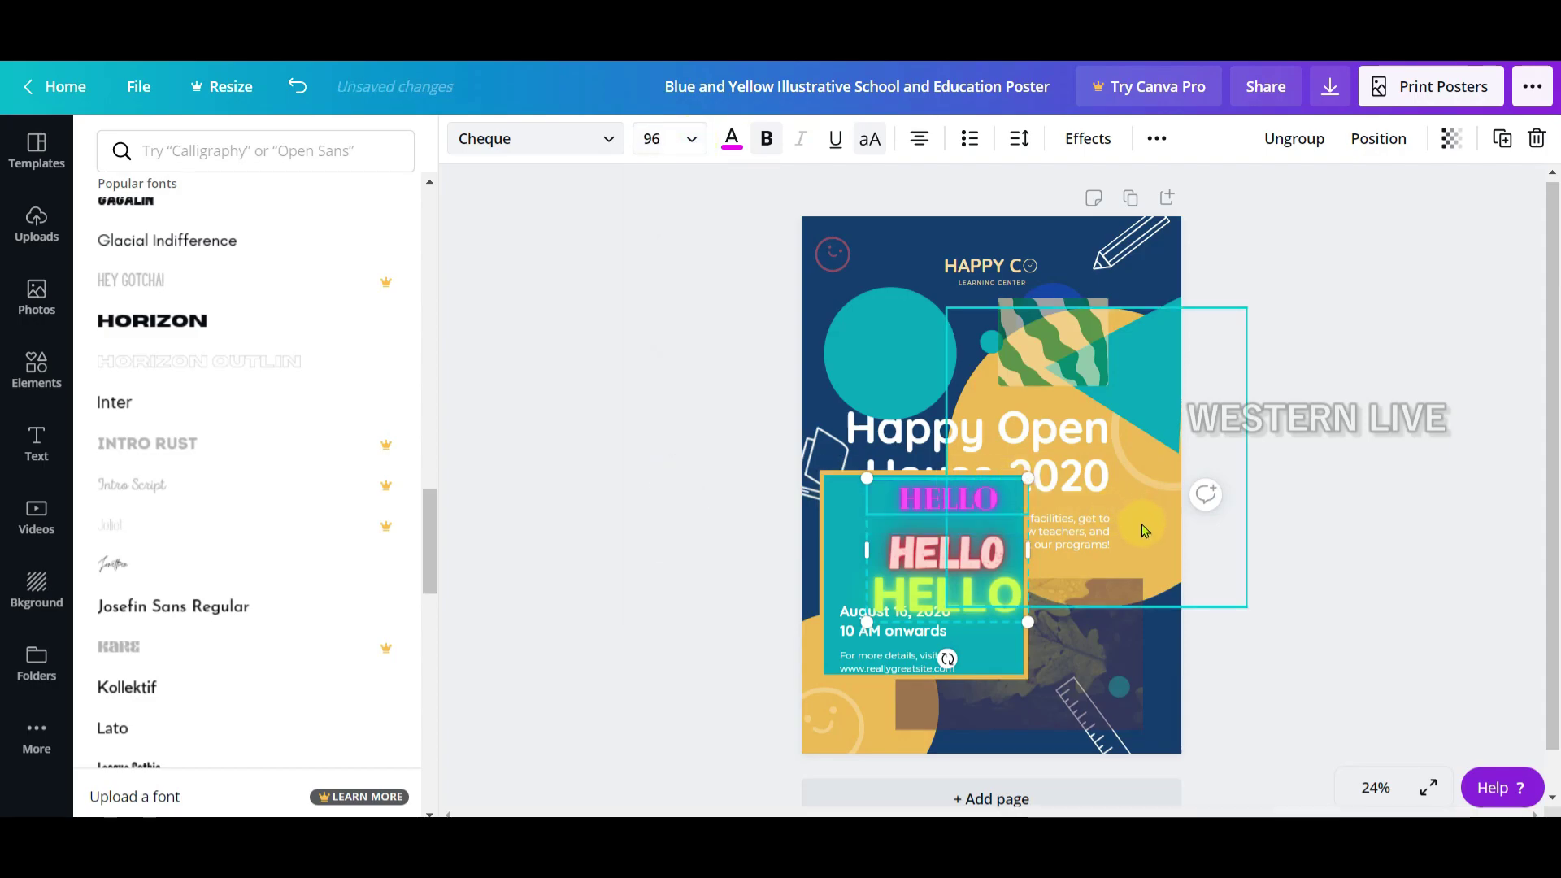
pyautogui.click(941, 553)
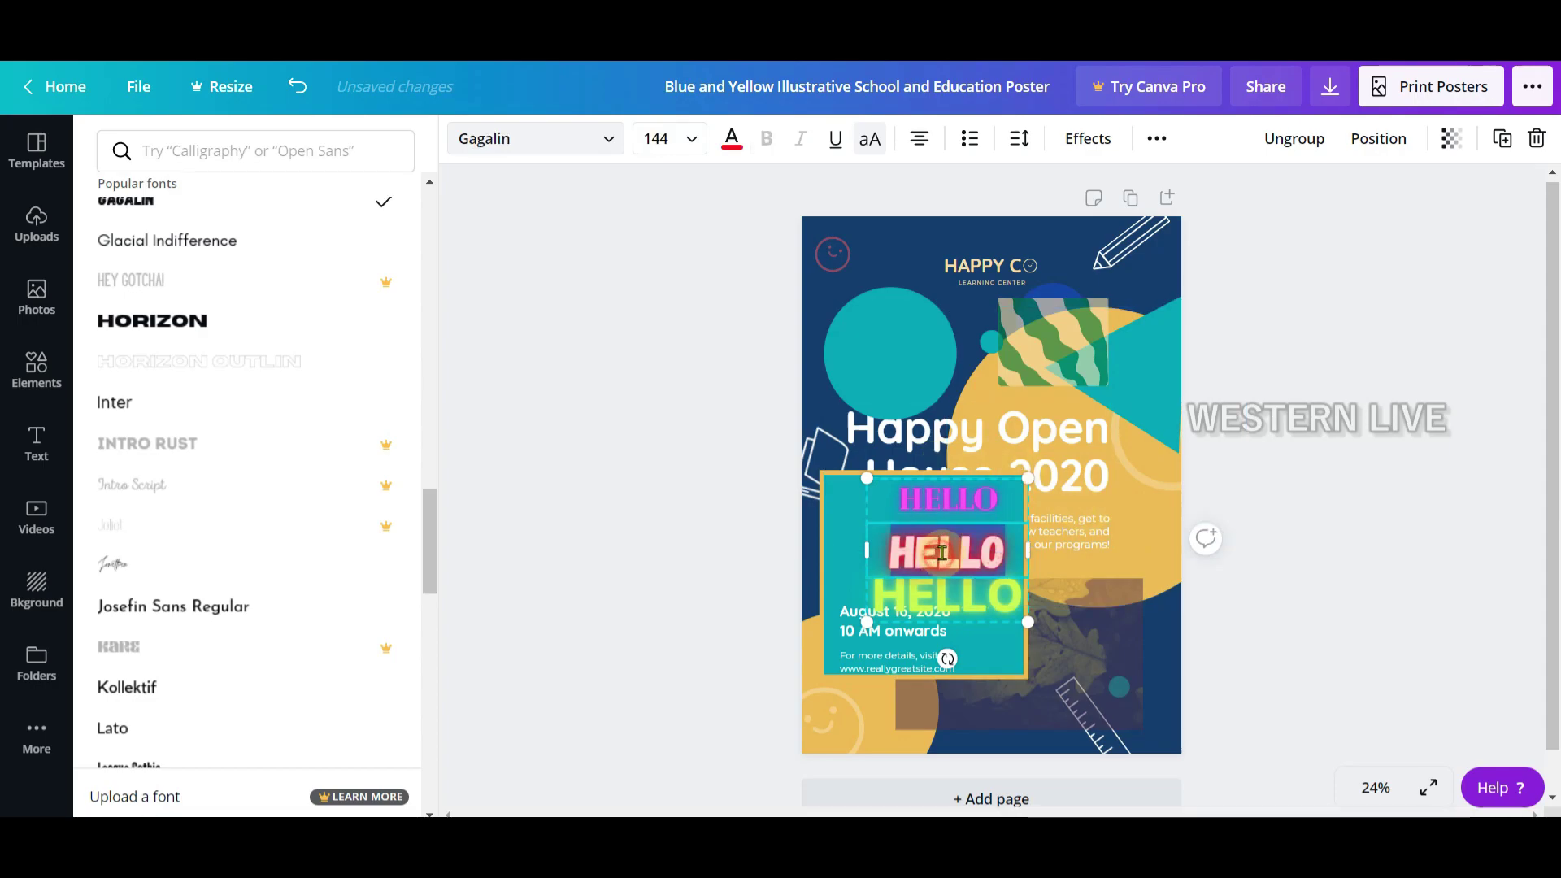
pyautogui.click(695, 139)
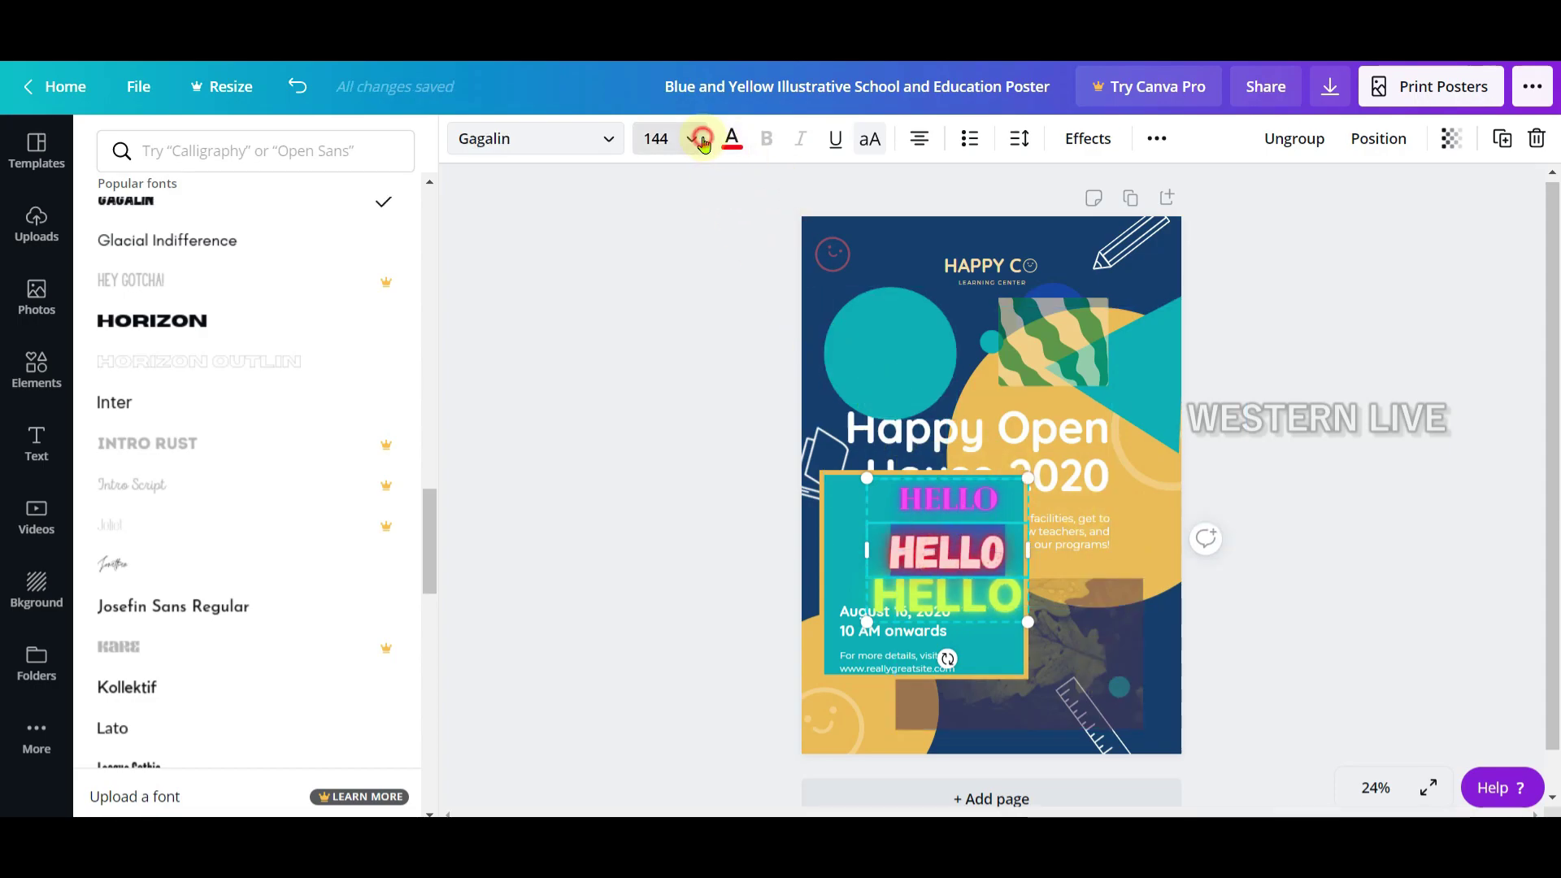
pyautogui.click(714, 311)
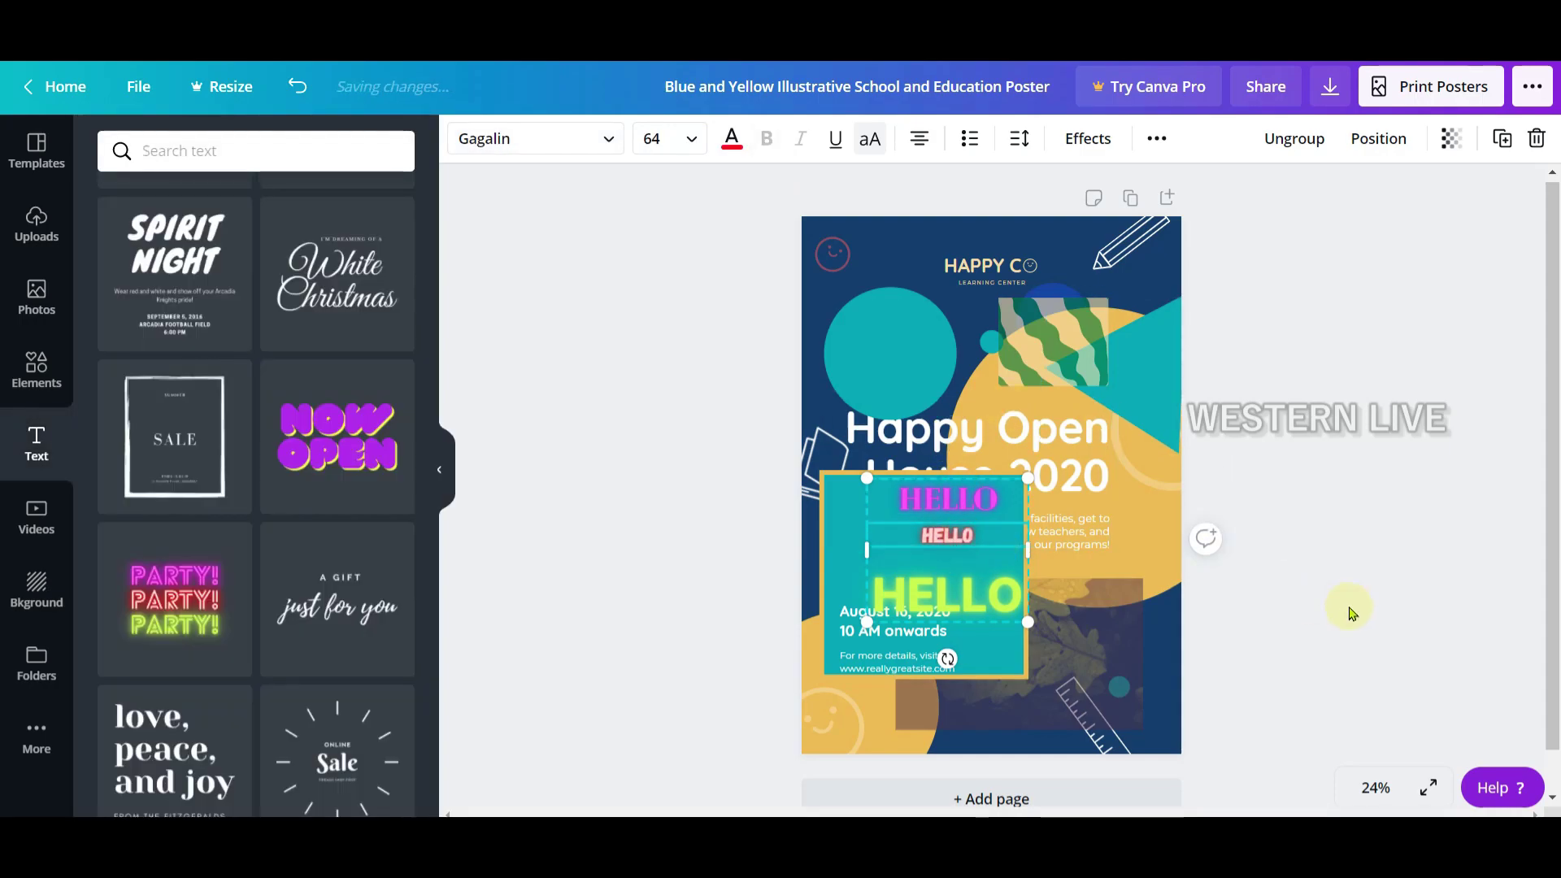
# Try several document colors on the top HELLO line, including lime green, and settle on coral red.
pyautogui.doubleClick(977, 521)
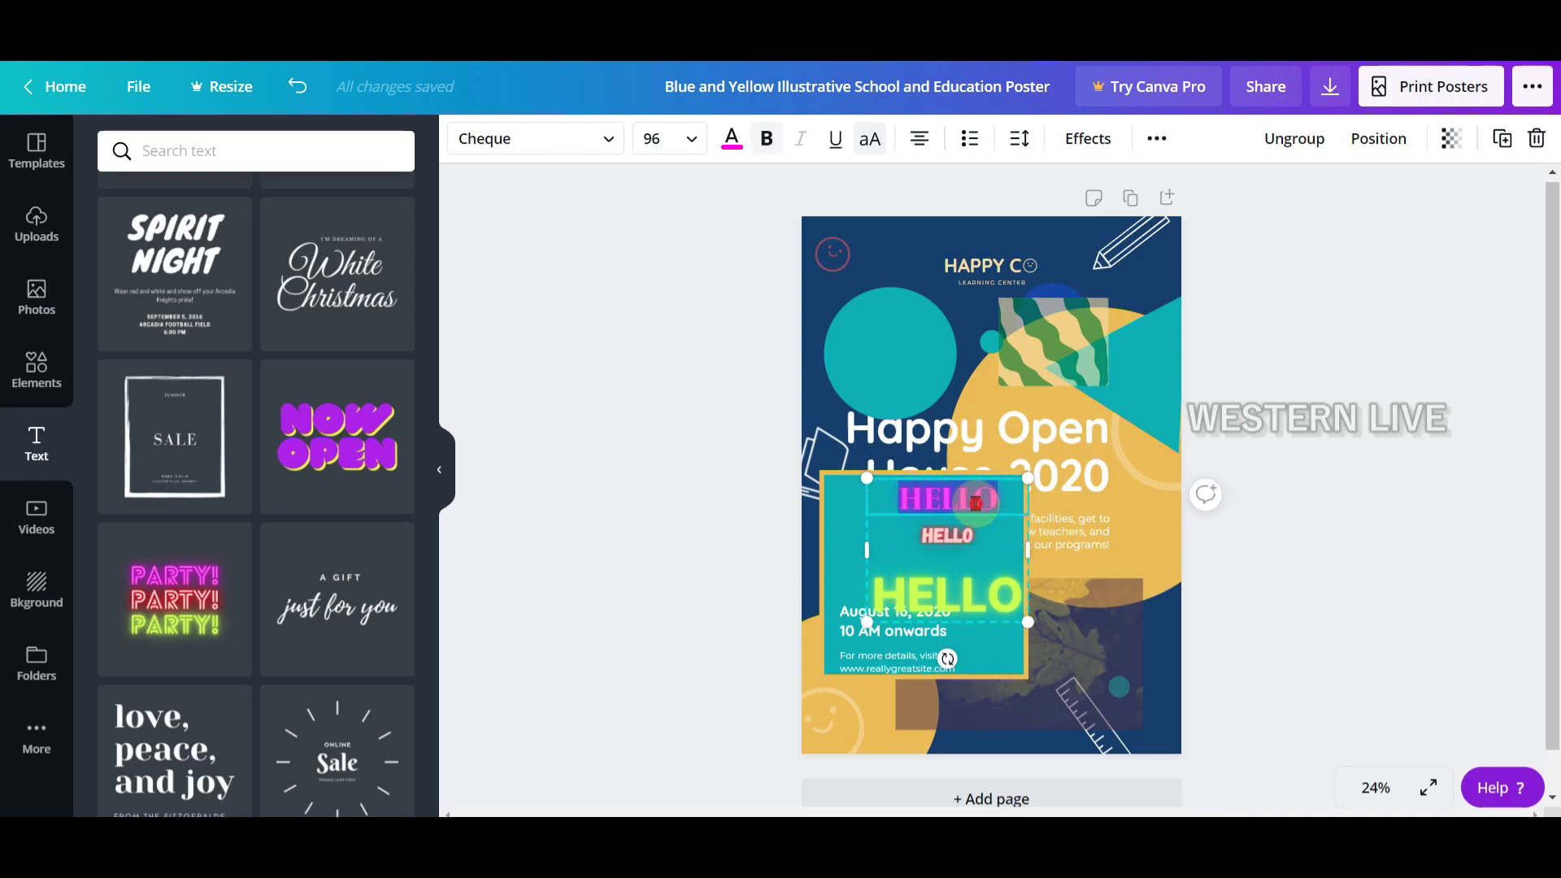
pyautogui.click(731, 139)
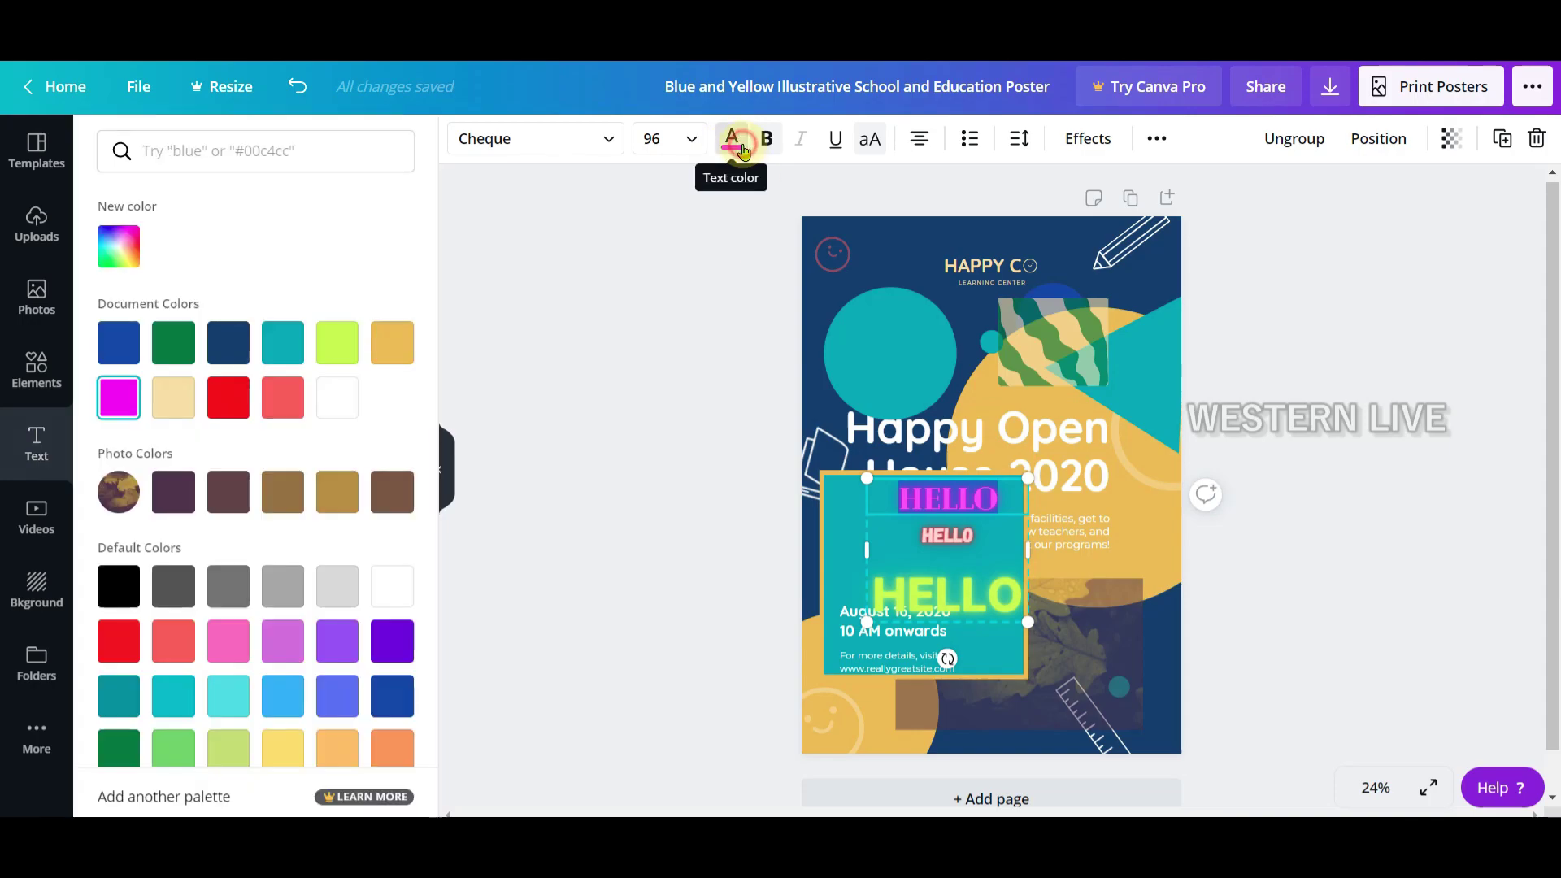
pyautogui.click(227, 344)
pyautogui.click(285, 342)
pyautogui.click(391, 343)
pyautogui.click(351, 351)
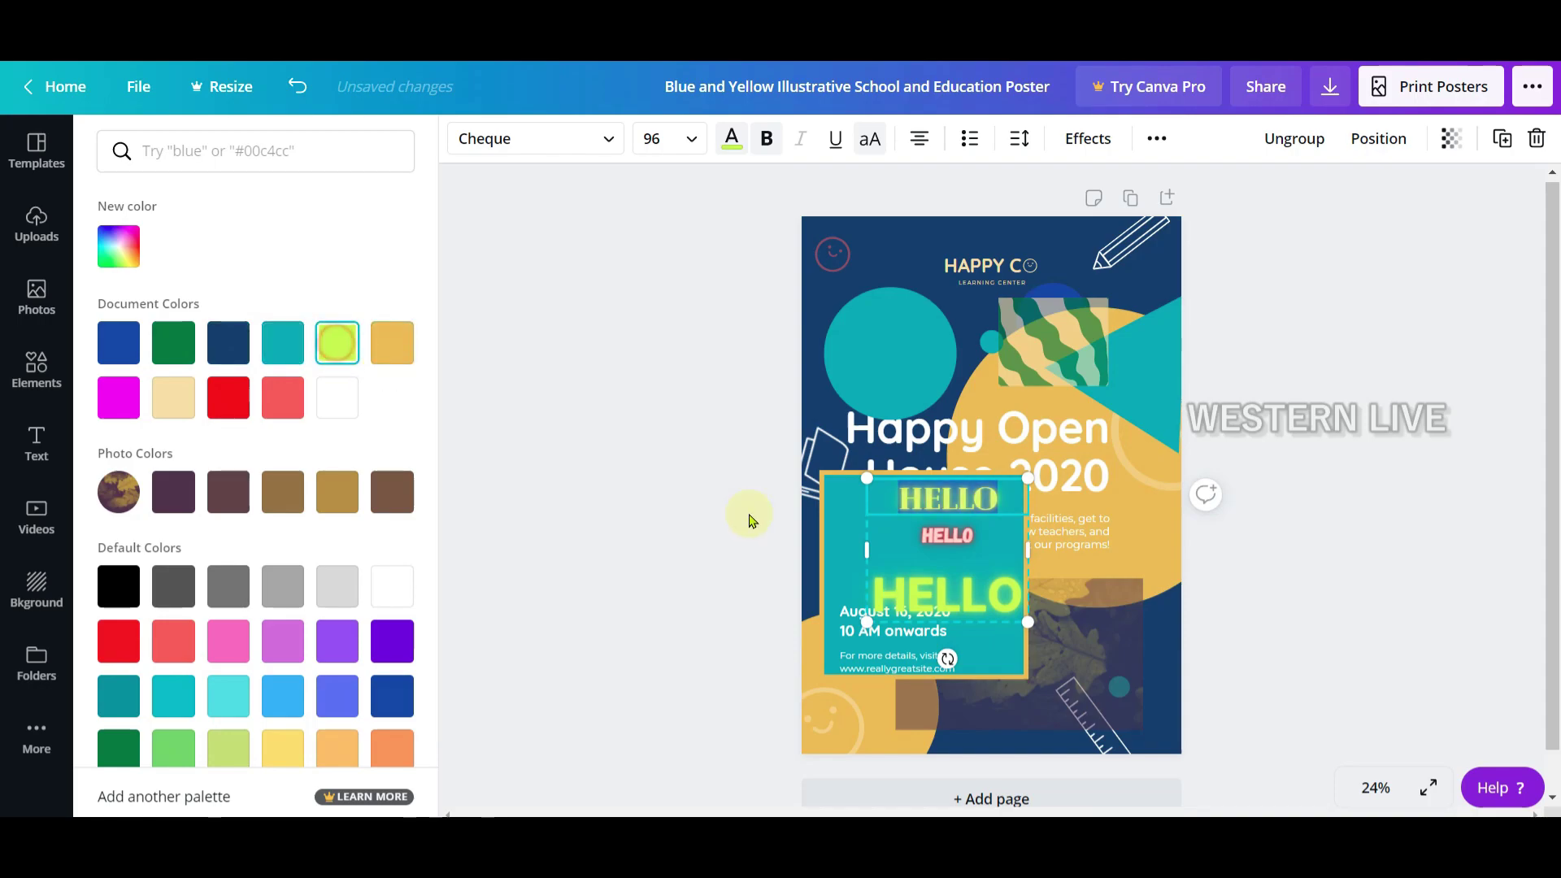
pyautogui.click(967, 535)
pyautogui.click(975, 502)
pyautogui.click(291, 404)
pyautogui.click(947, 589)
pyautogui.click(959, 532)
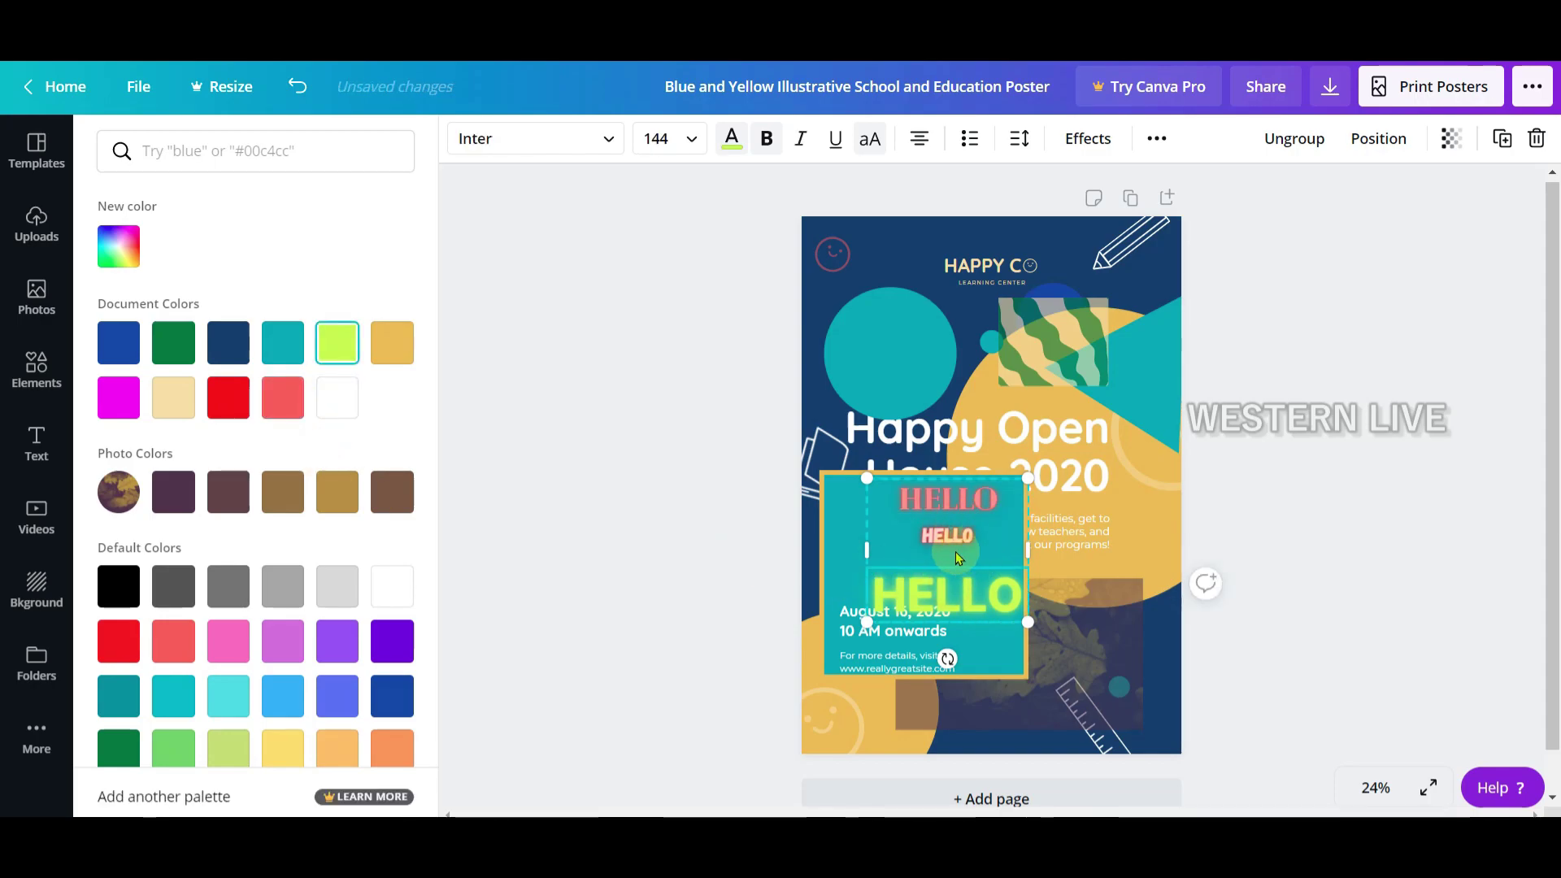
pyautogui.press('Tab')
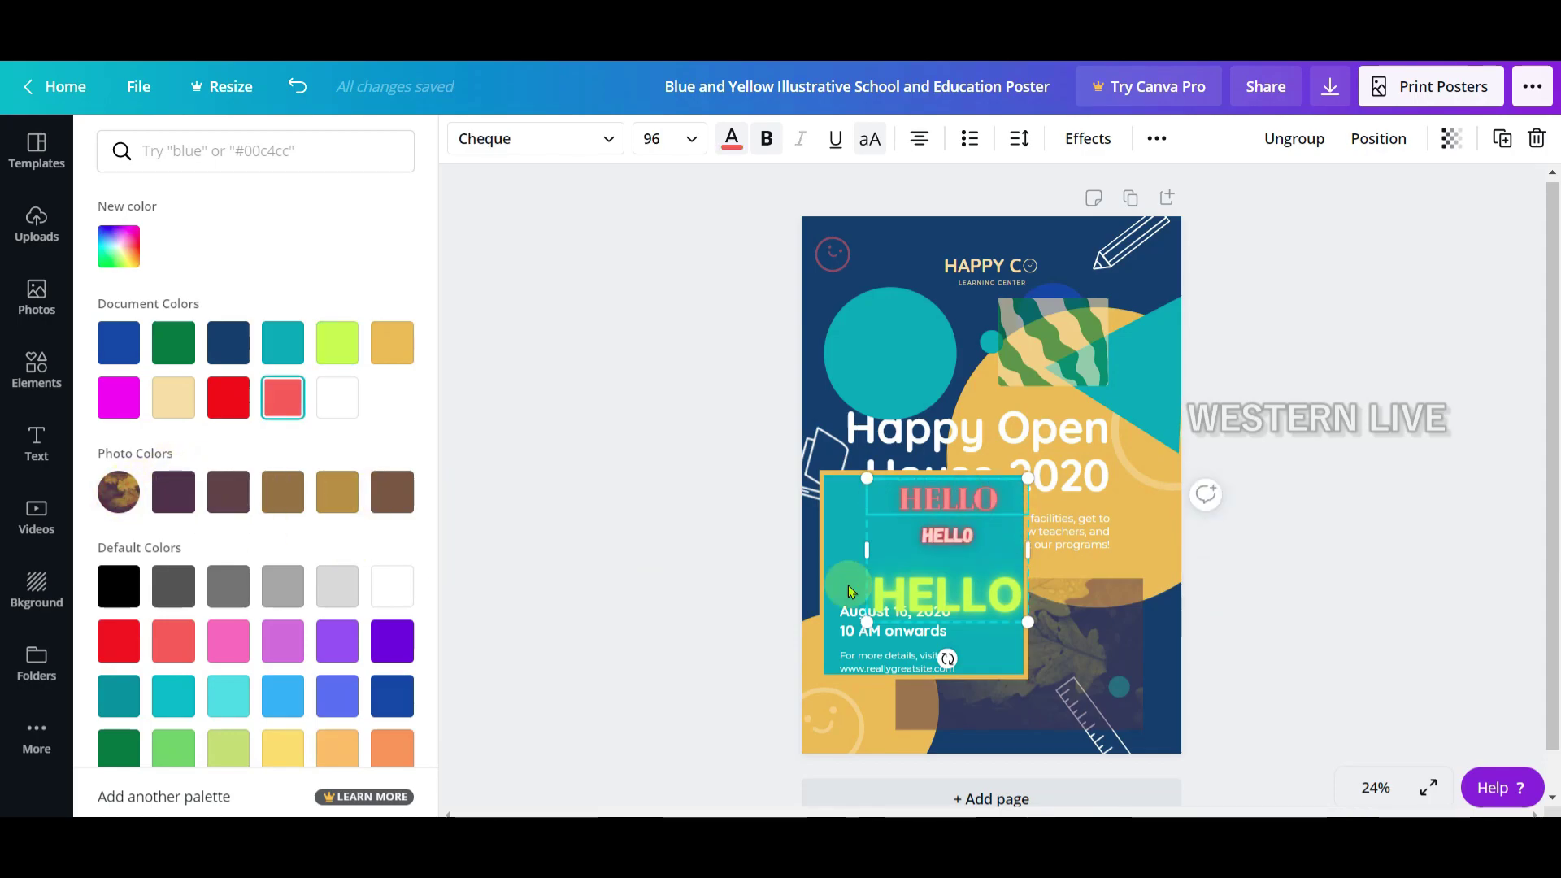
pyautogui.doubleClick(943, 499)
pyautogui.click(129, 490)
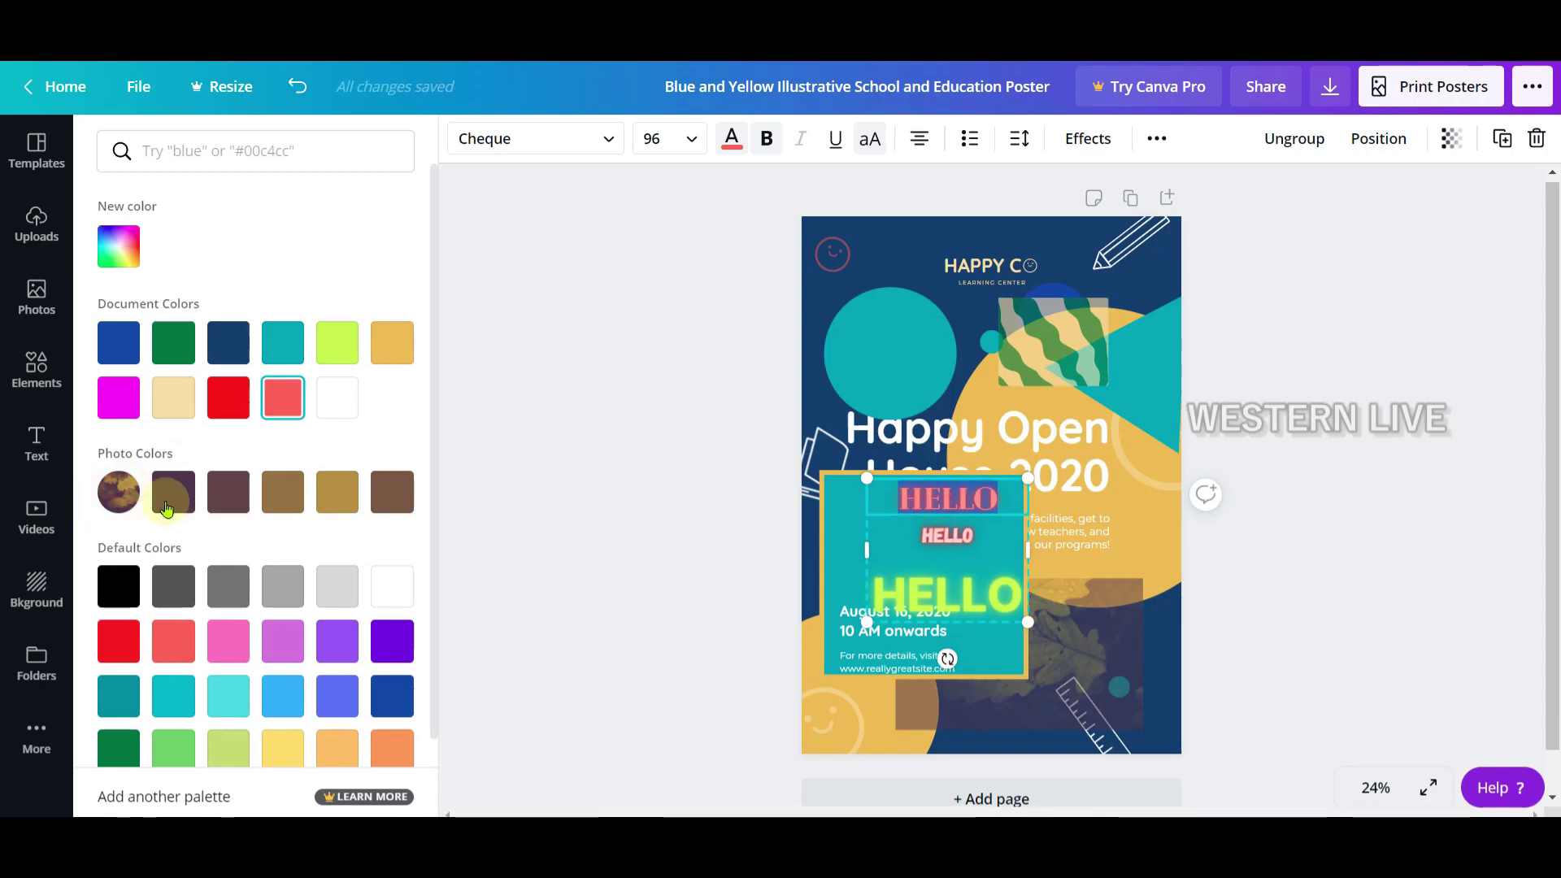
pyautogui.click(954, 552)
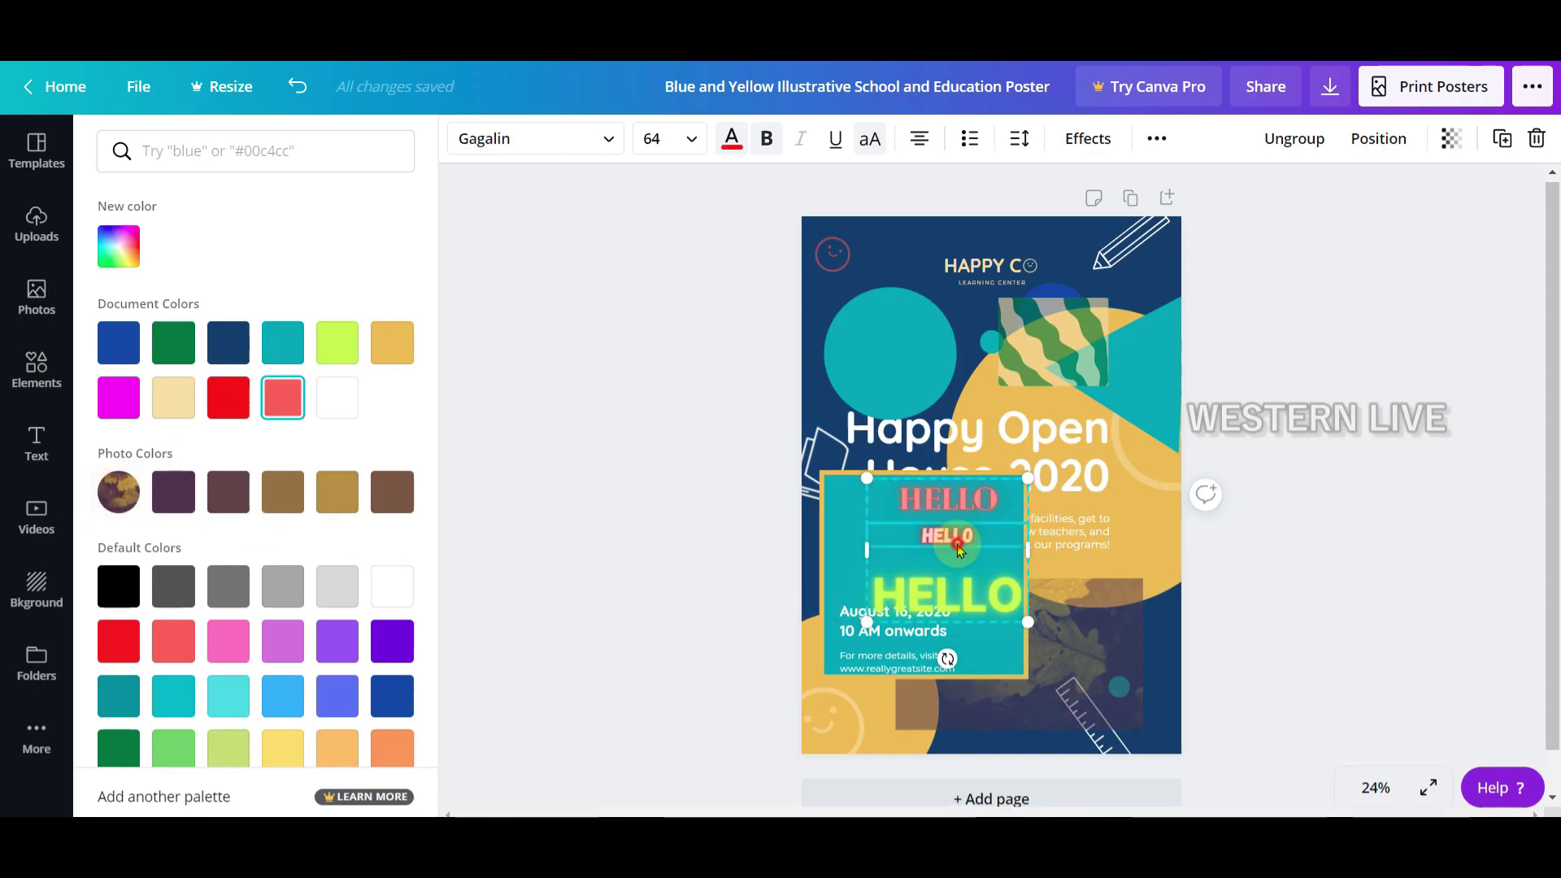
# Try toggling the bold and underline formatting of the top HELLO line.
pyautogui.click(1004, 497)
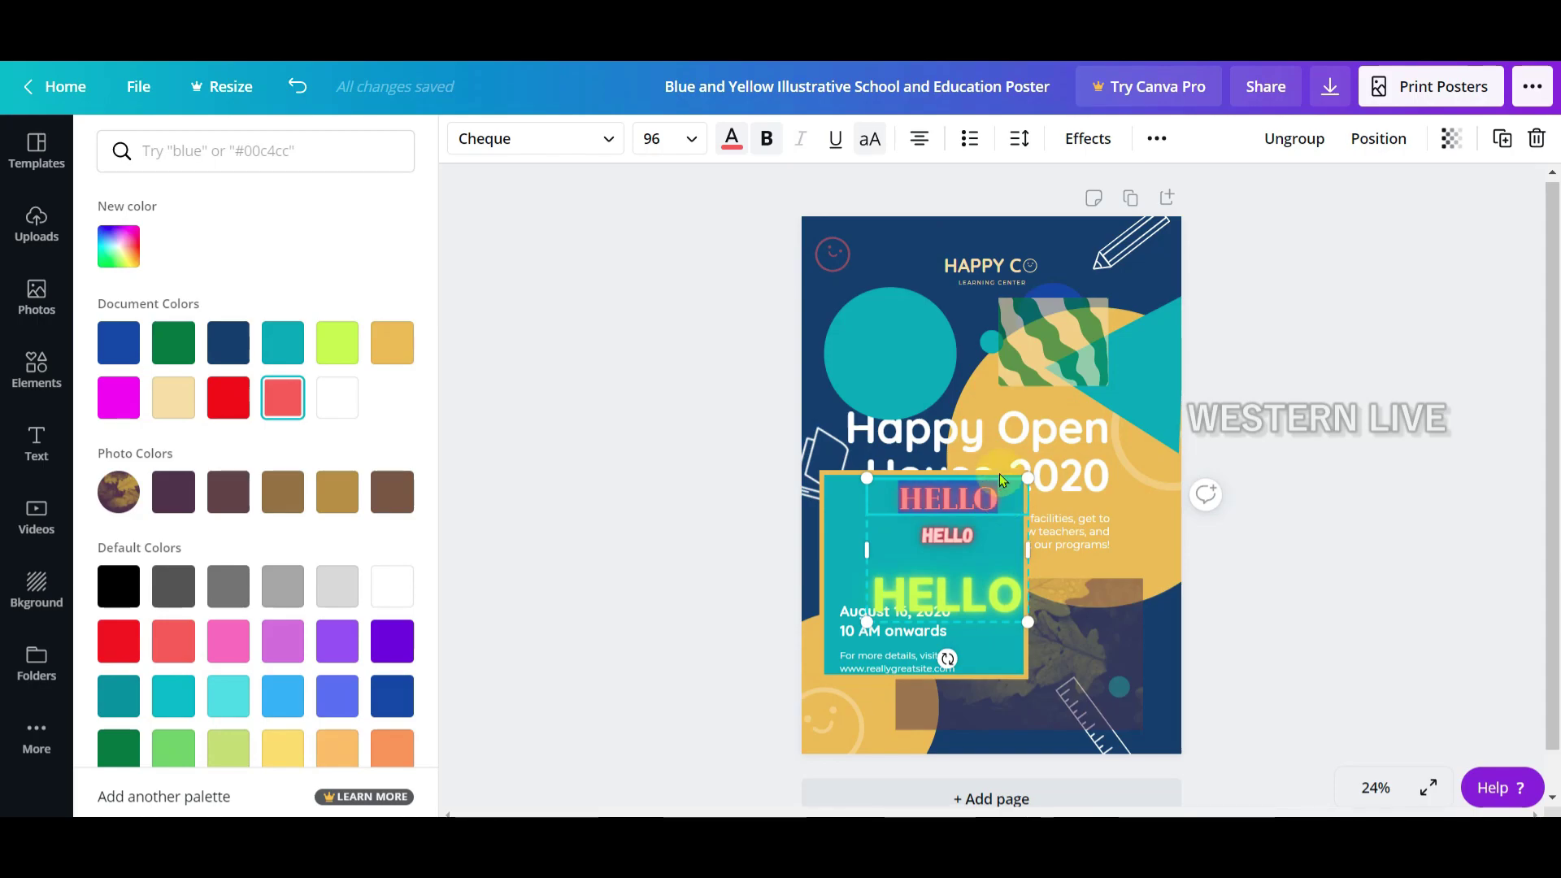
pyautogui.click(767, 142)
pyautogui.click(780, 151)
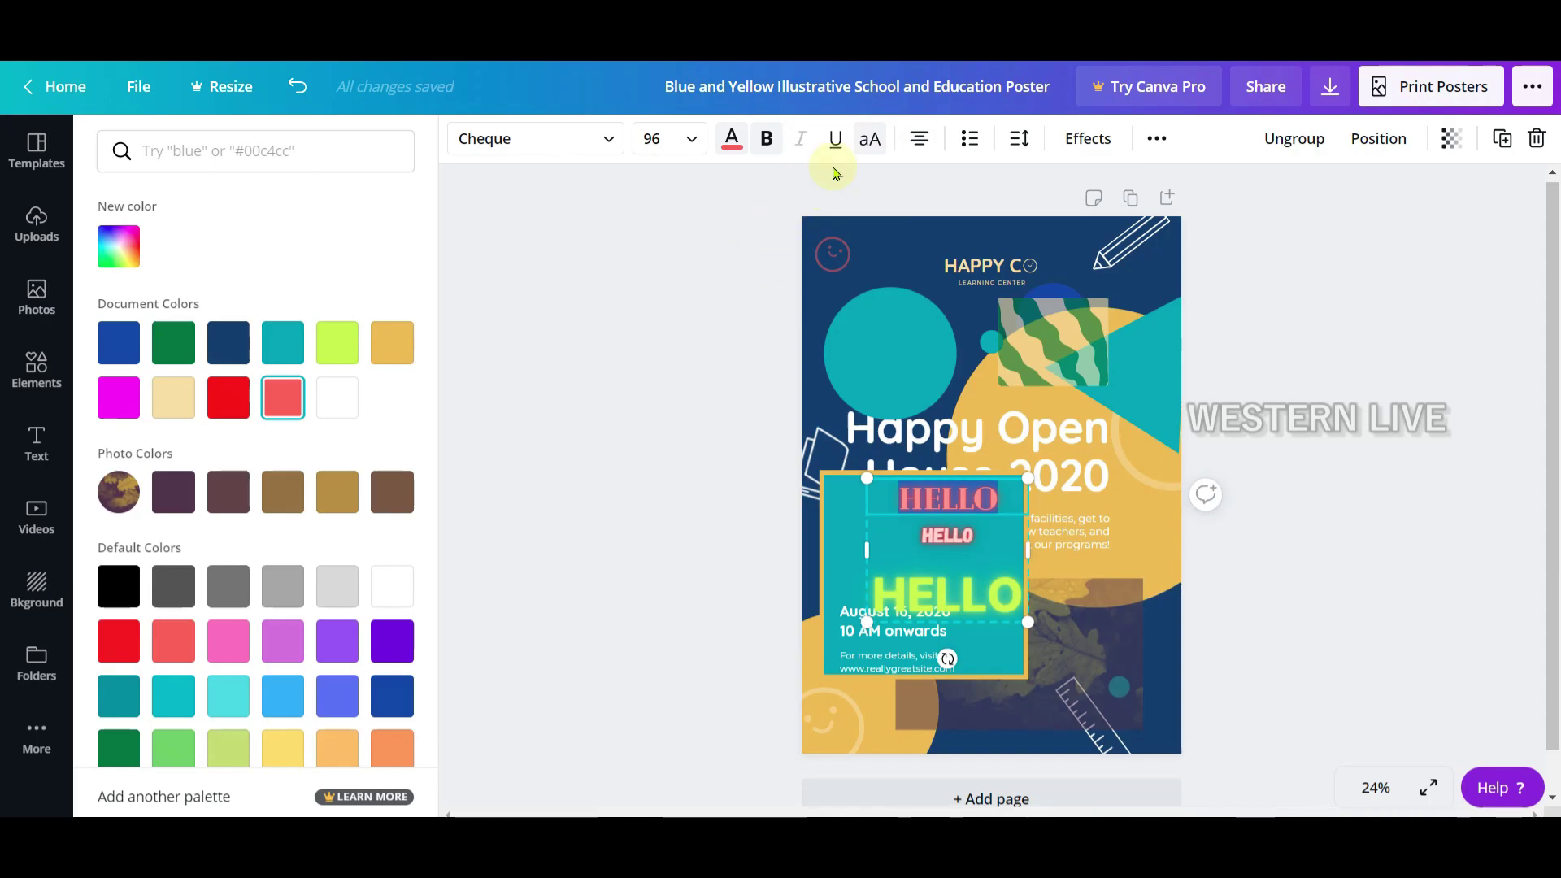
pyautogui.click(836, 141)
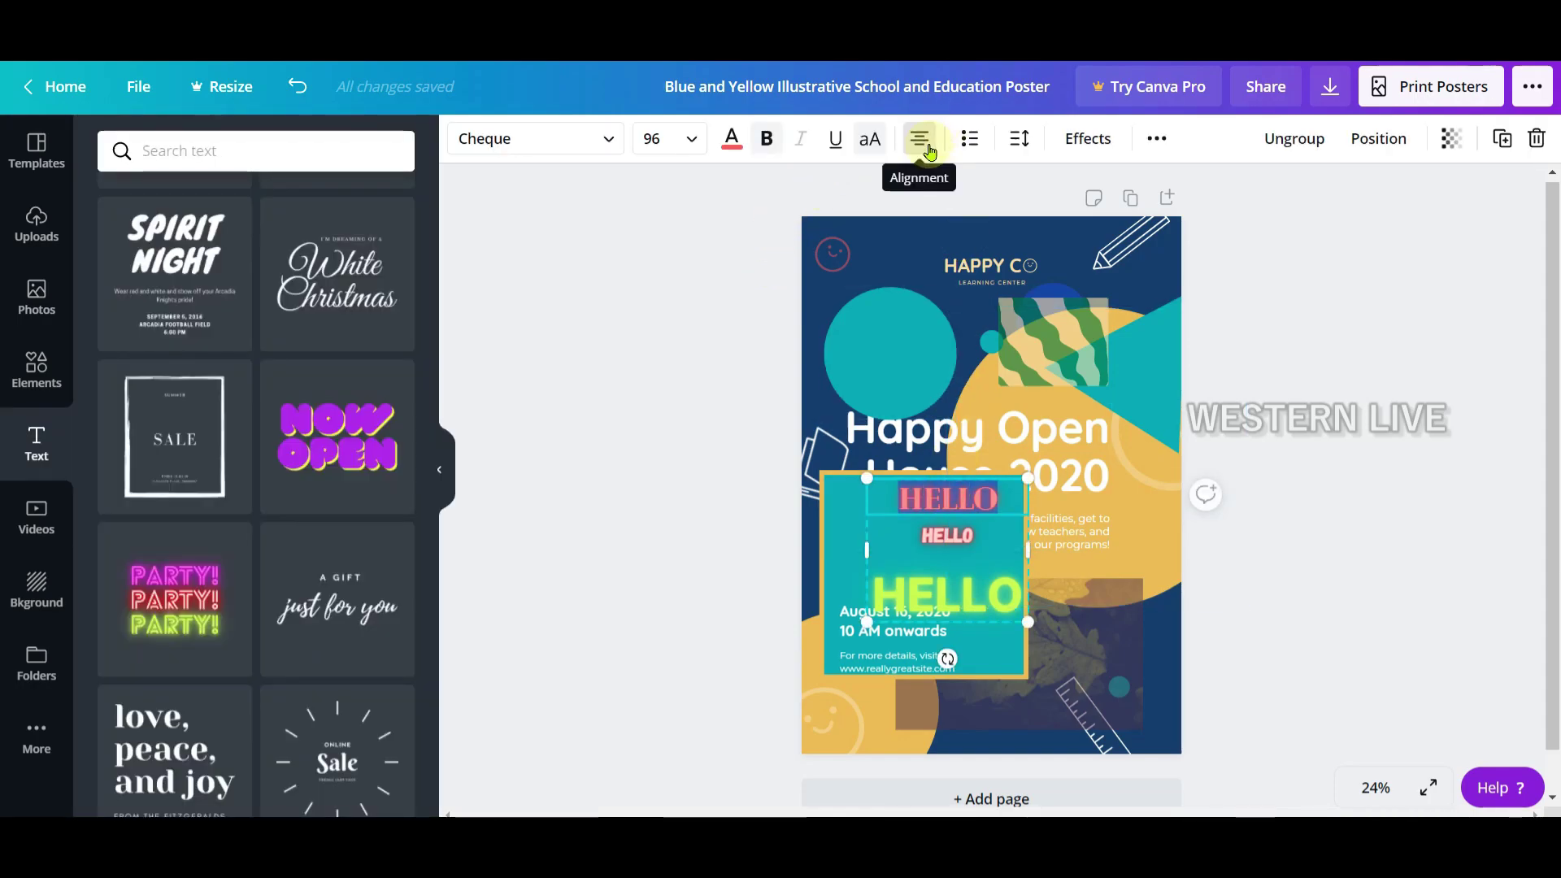
# Cycle the top HELLO line's alignment to justified and turn the line into a bulleted list item.
pyautogui.click(923, 147)
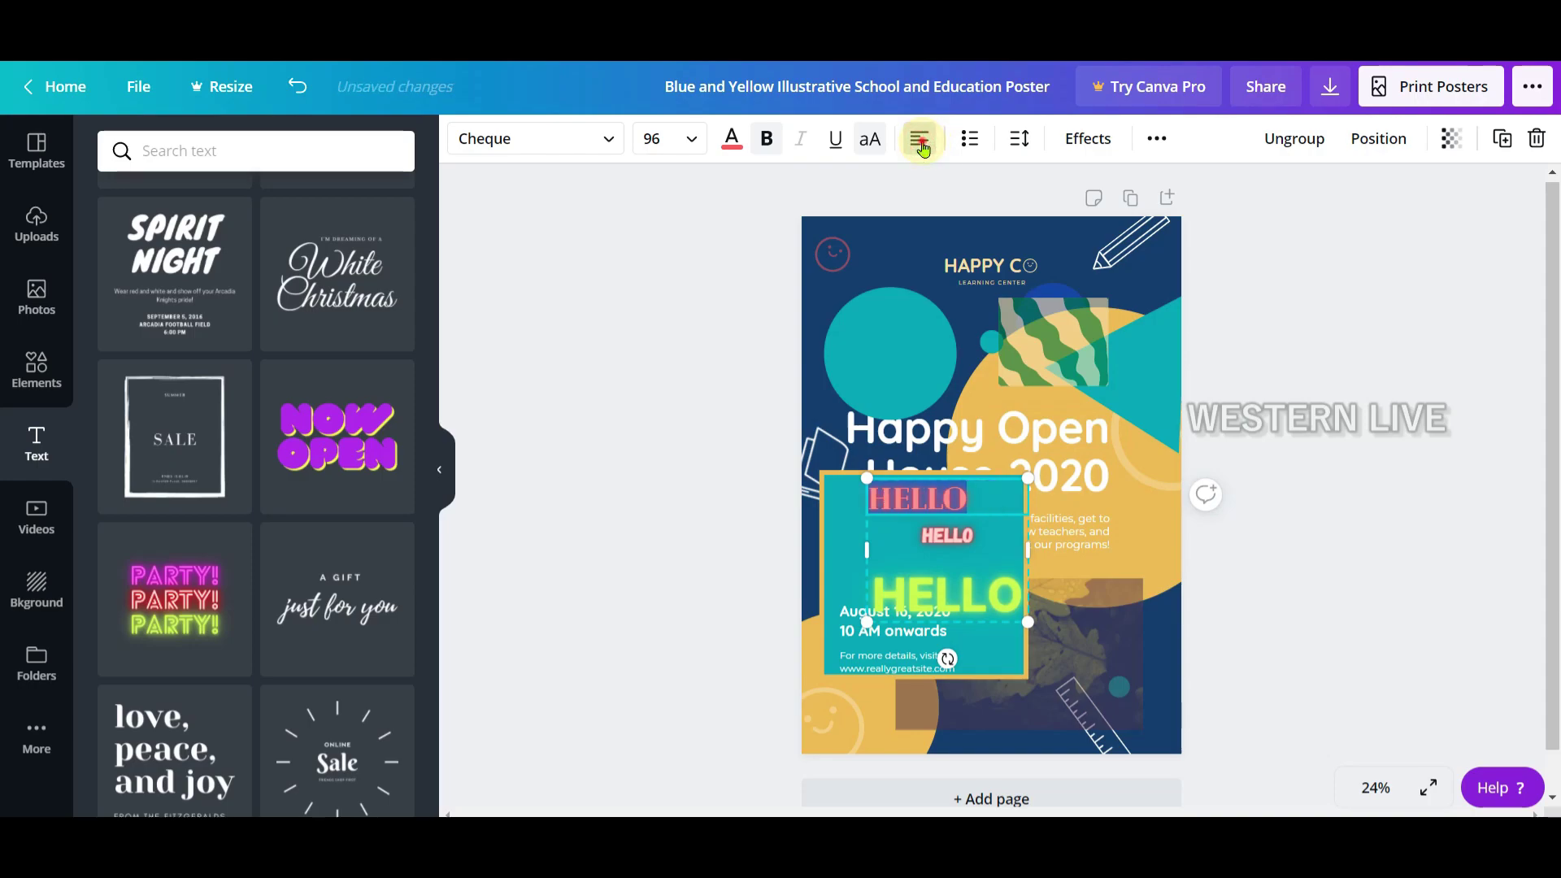
pyautogui.click(923, 147)
pyautogui.click(924, 147)
pyautogui.click(924, 151)
pyautogui.click(926, 151)
pyautogui.click(926, 151)
pyautogui.click(926, 151)
pyautogui.click(927, 155)
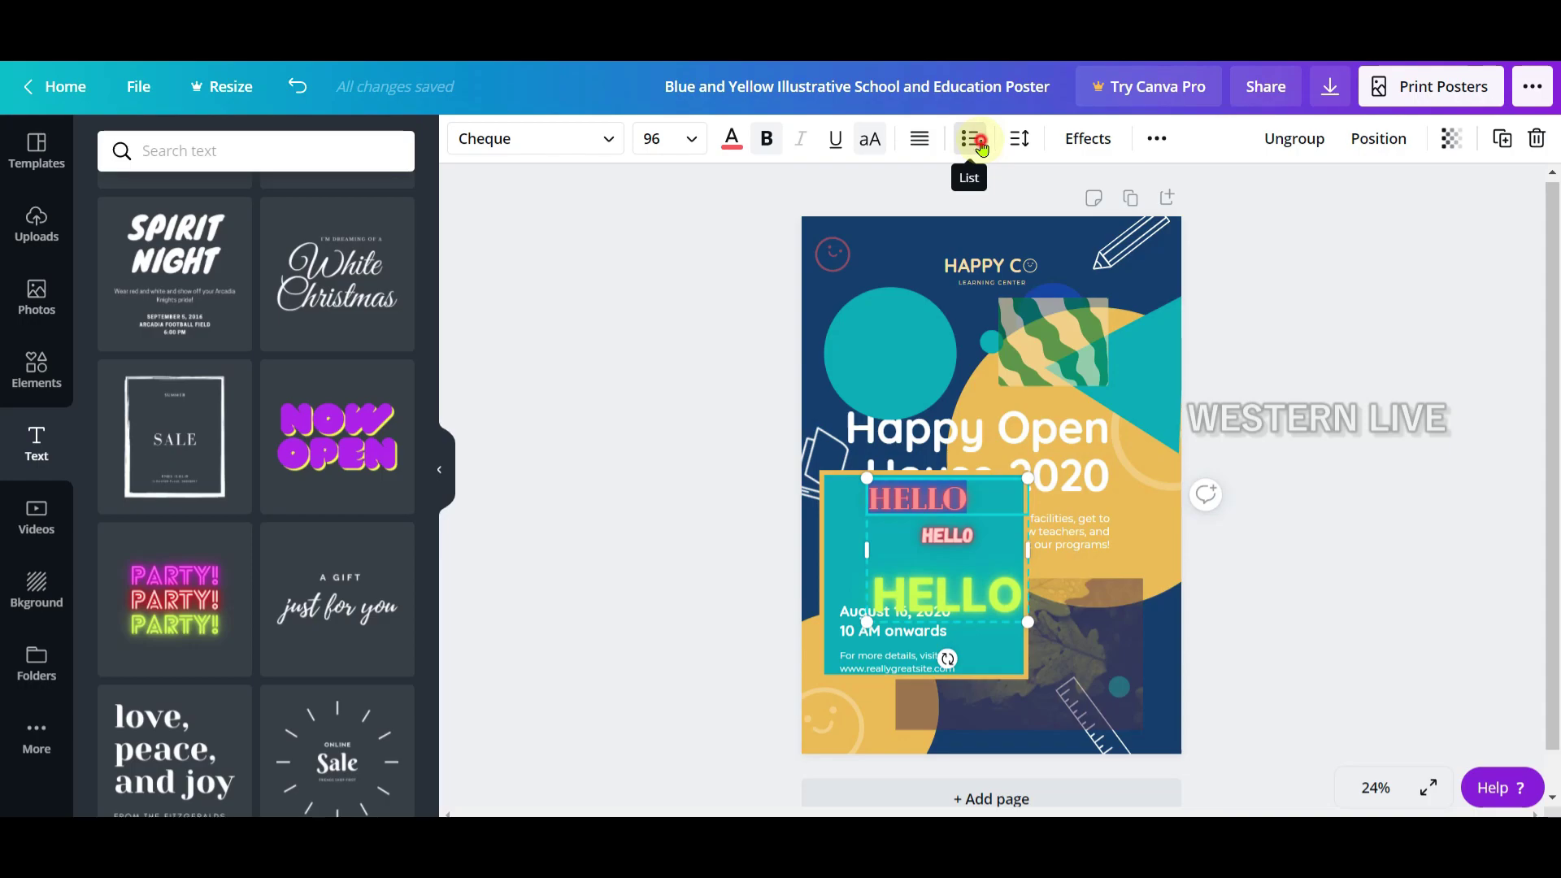
pyautogui.click(980, 143)
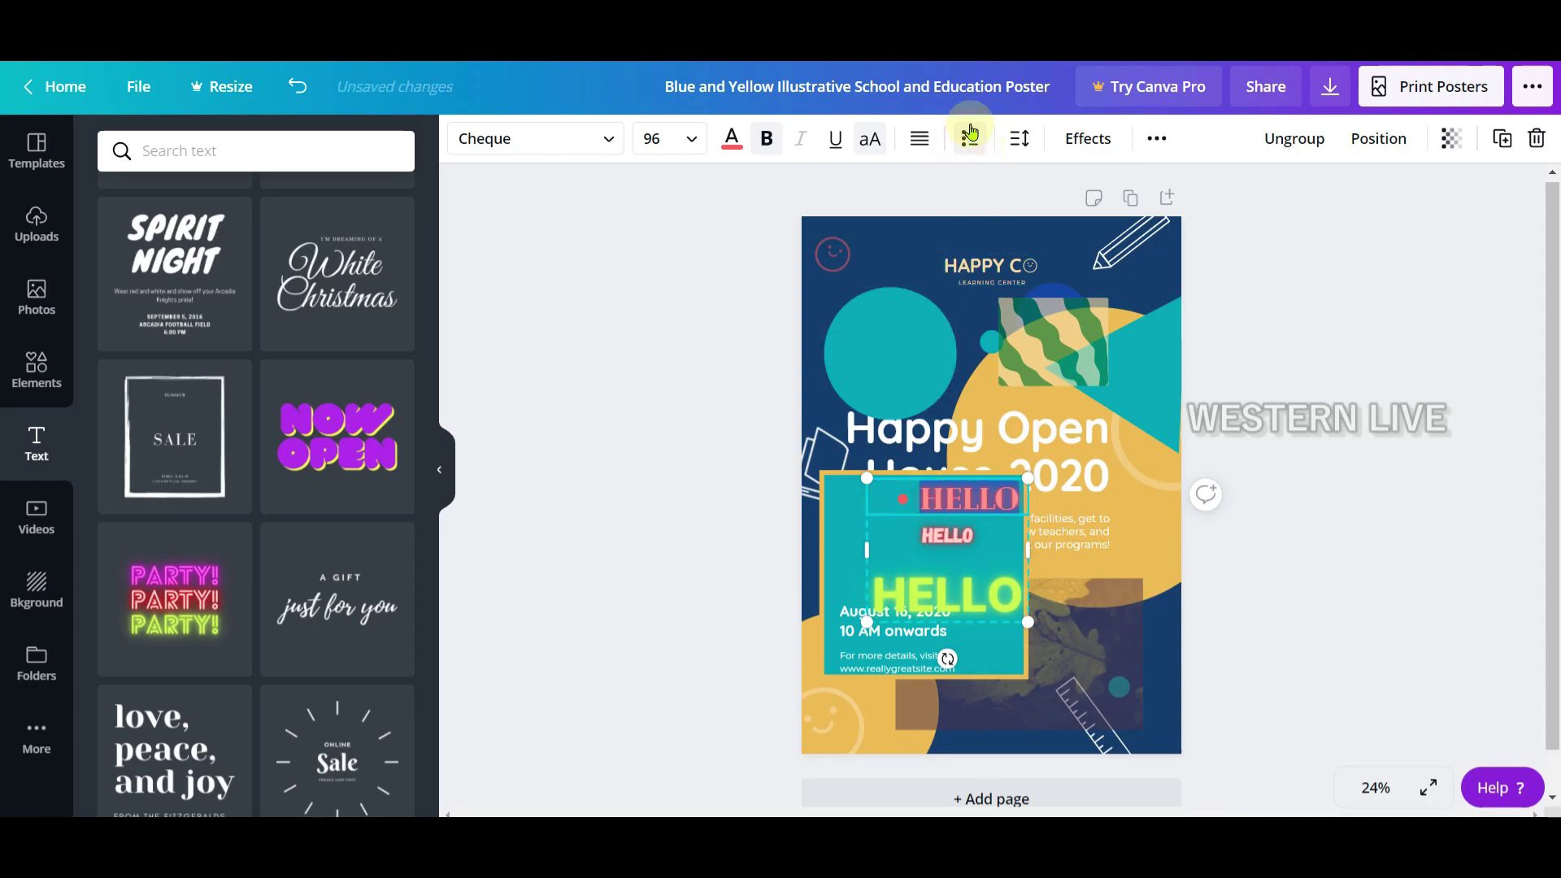
# Turn the middle and lower HELLO lines into bulleted items and widen the text group until the lime HELLO fits on one line.
pyautogui.click(923, 545)
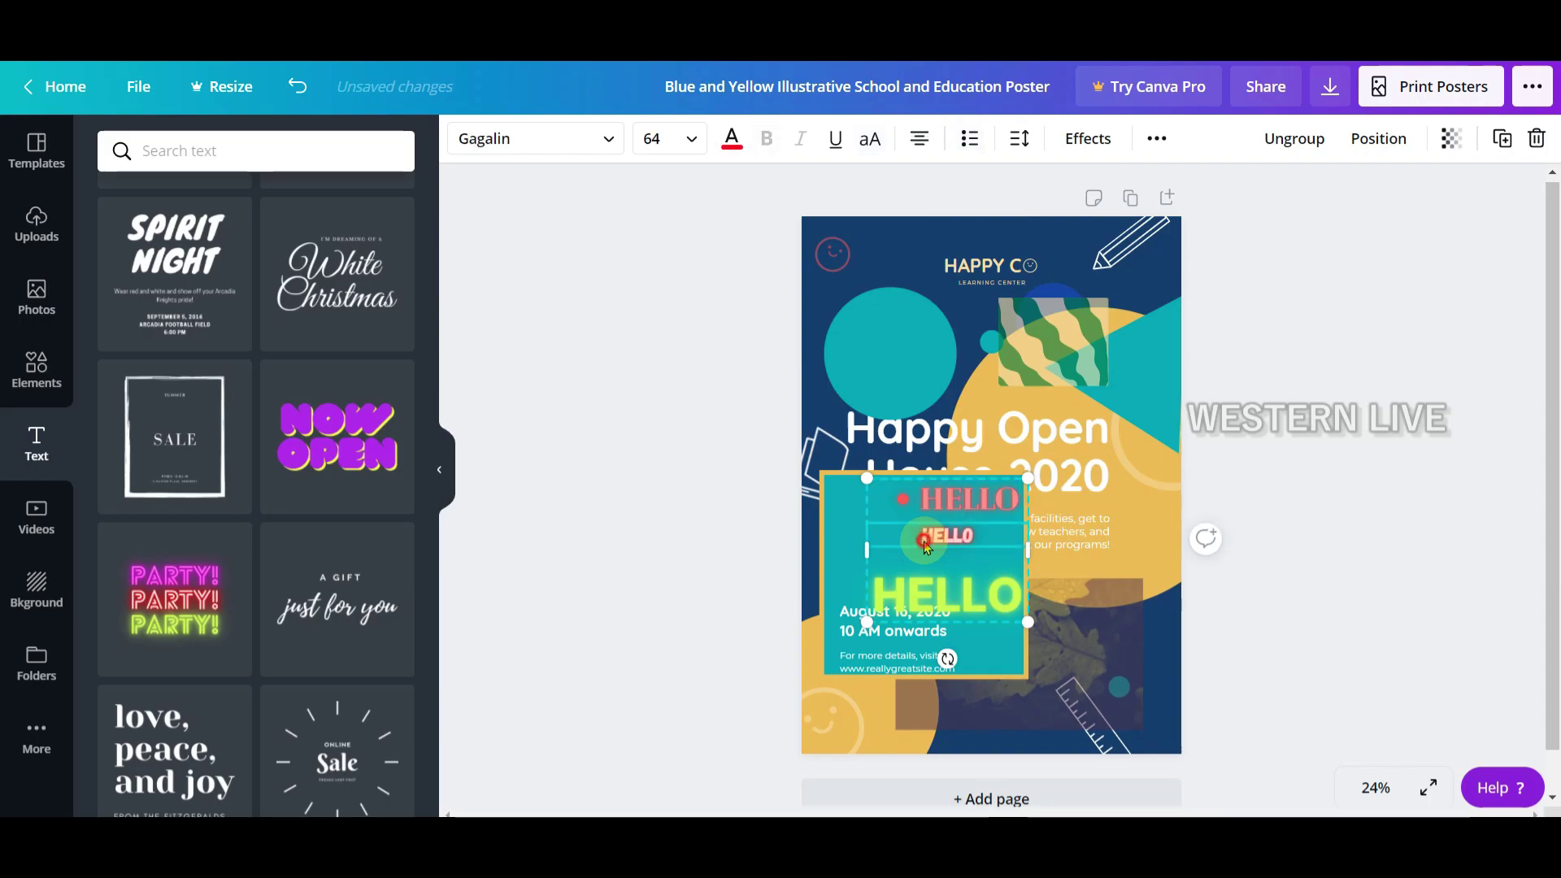
pyautogui.click(964, 154)
pyautogui.click(939, 595)
pyautogui.click(970, 146)
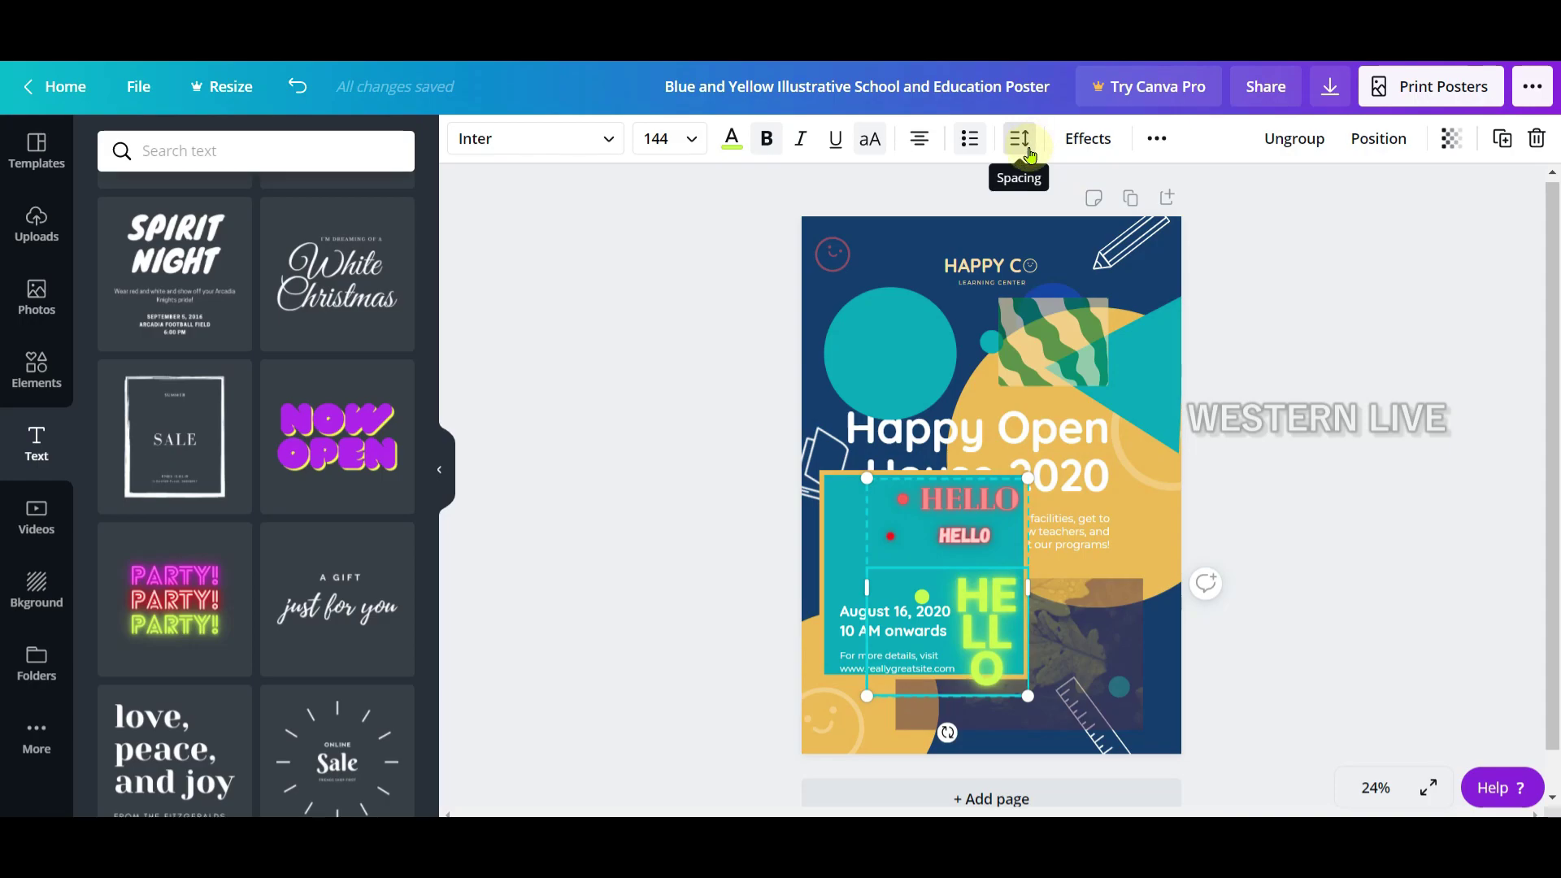
pyautogui.moveTo(1028, 587); pyautogui.dragTo(1154, 580)
# Increase the letter spacing of the top HELLO line.
pyautogui.click(987, 497)
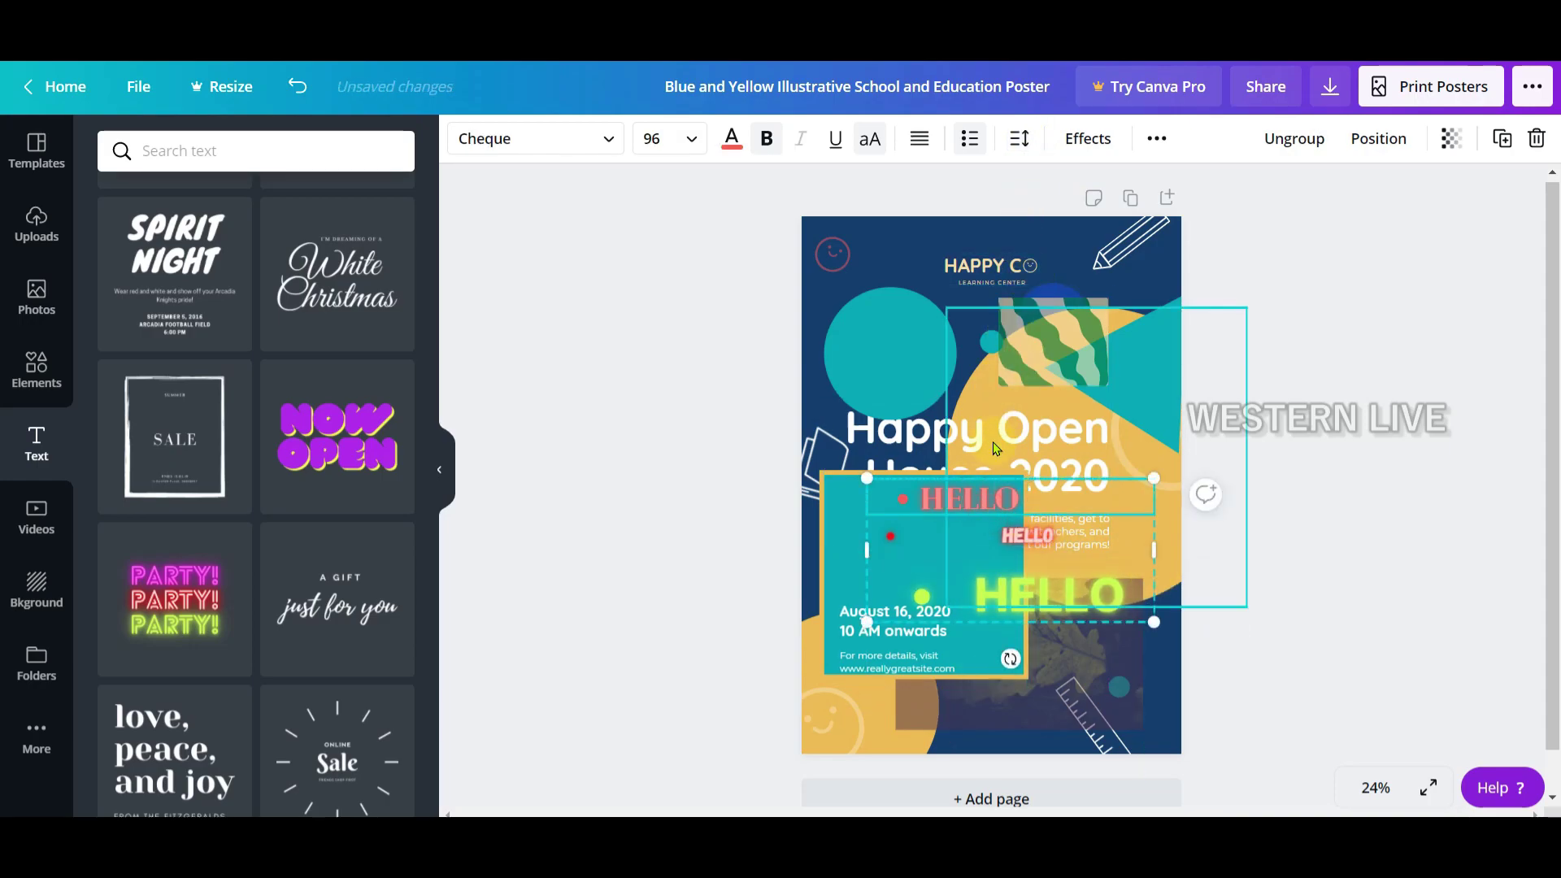
pyautogui.doubleClick(987, 497)
pyautogui.click(1021, 139)
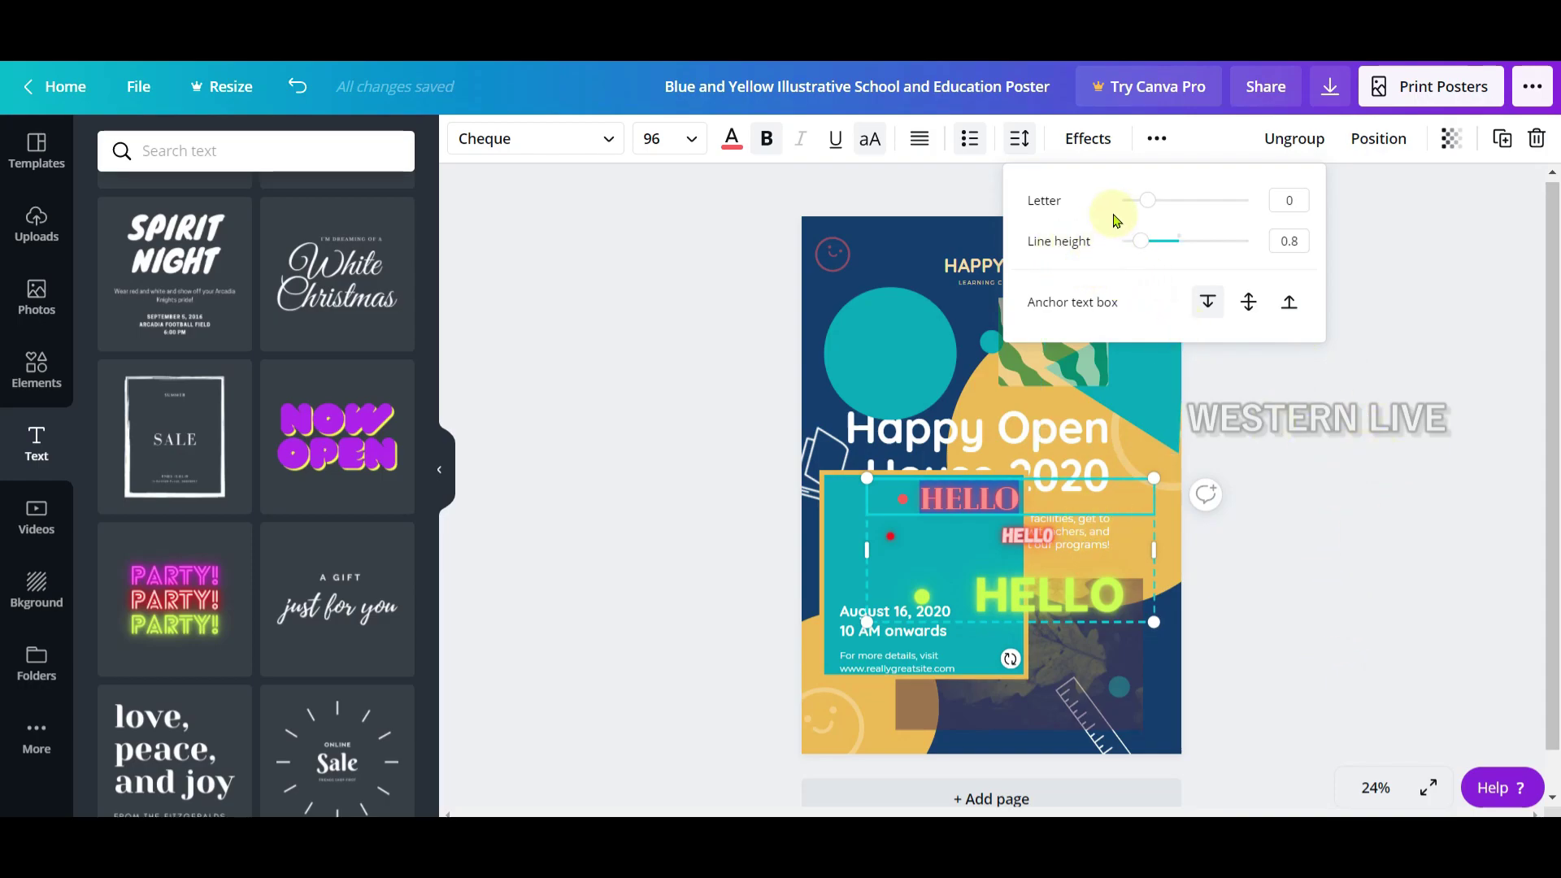
pyautogui.moveTo(1146, 198); pyautogui.dragTo(1188, 202)
pyautogui.click(1041, 365)
# Vary the Neon effect's intensity on the top HELLO line and set it to 59.
pyautogui.click(987, 508)
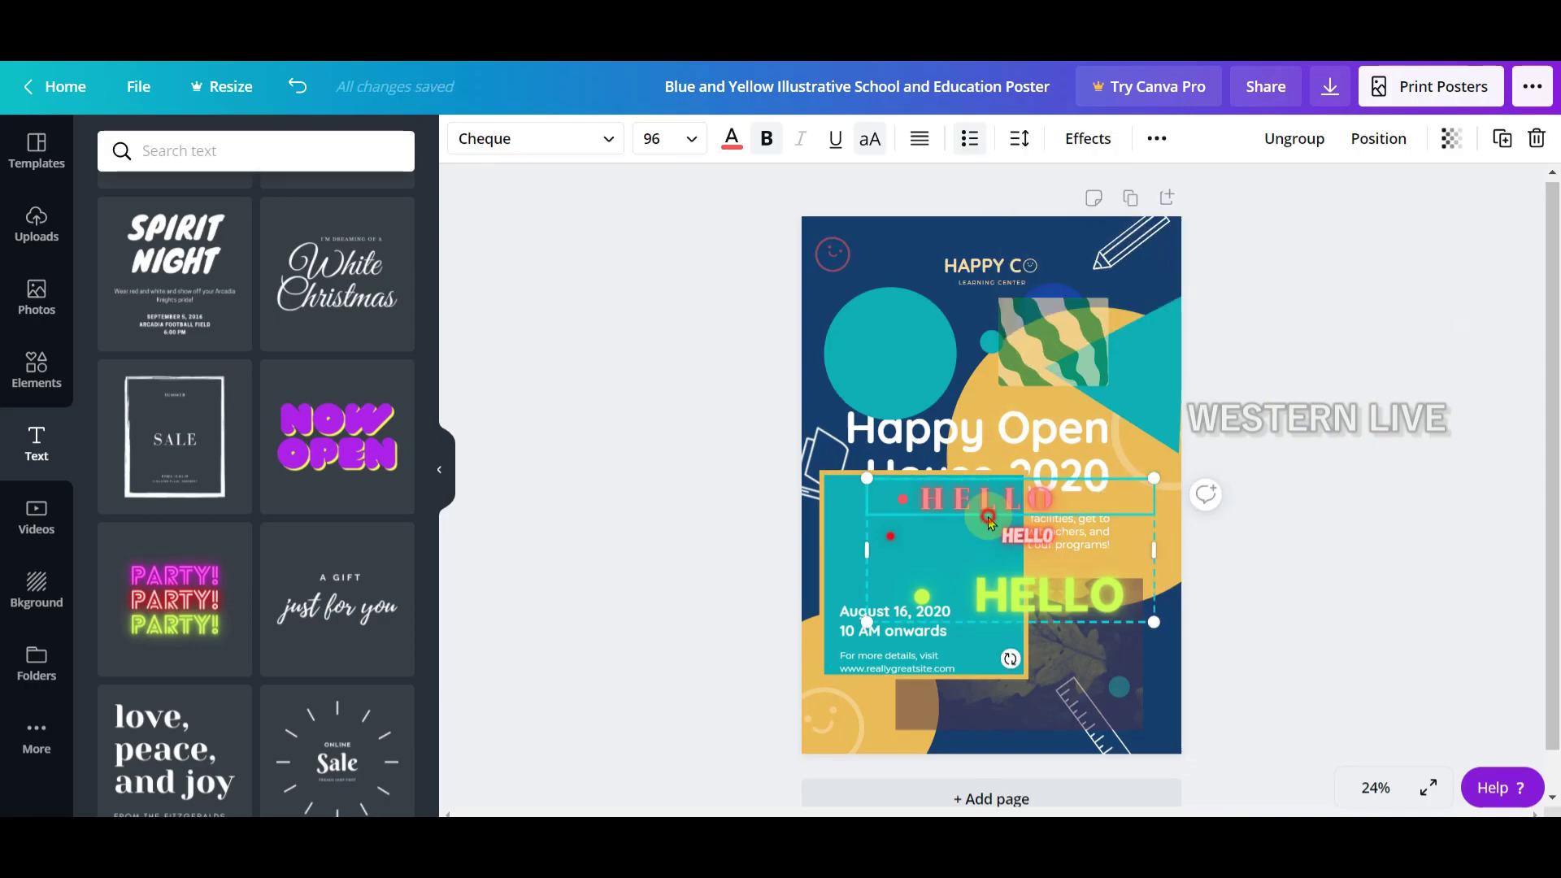
pyautogui.click(1087, 140)
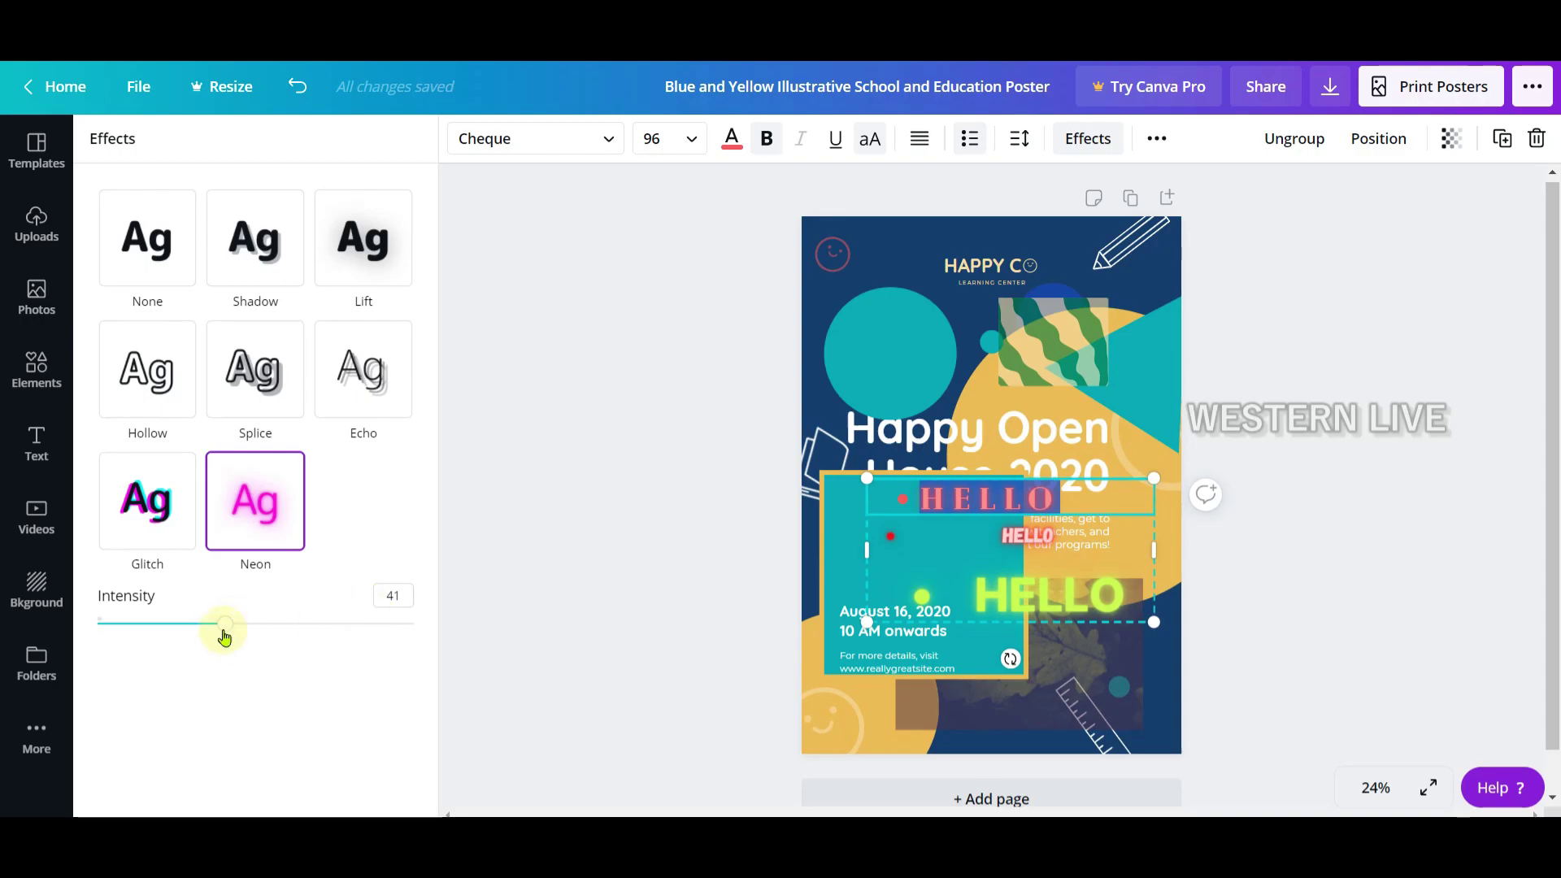
pyautogui.moveTo(245, 636); pyautogui.dragTo(157, 638)
pyautogui.moveTo(236, 637); pyautogui.dragTo(279, 624)
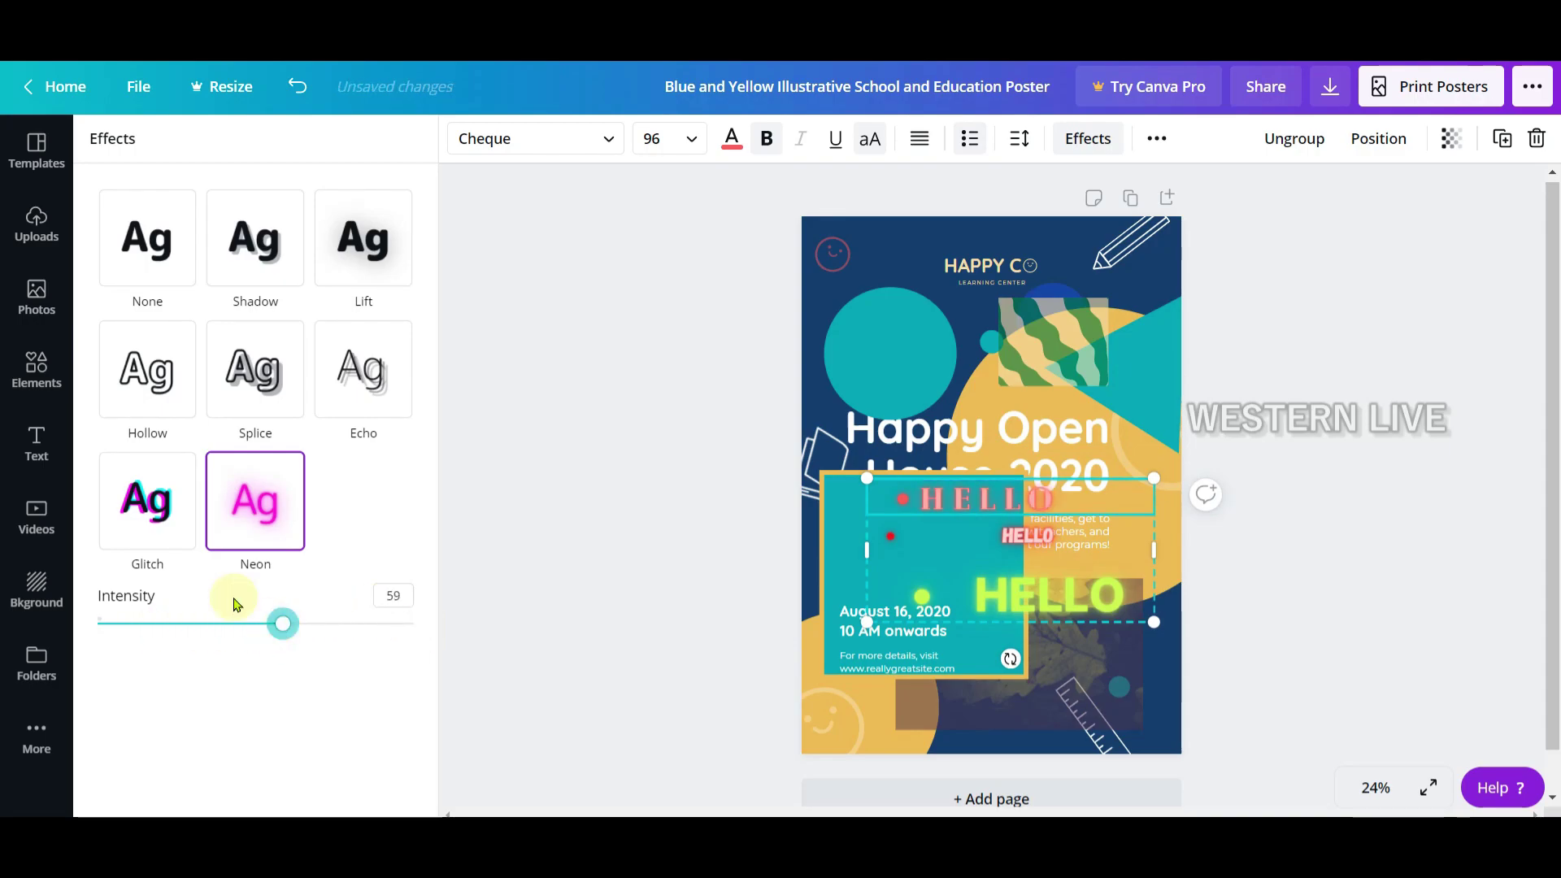
# Try the Glitch effect on the top HELLO line with direction 68 and a larger offset.
pyautogui.click(158, 538)
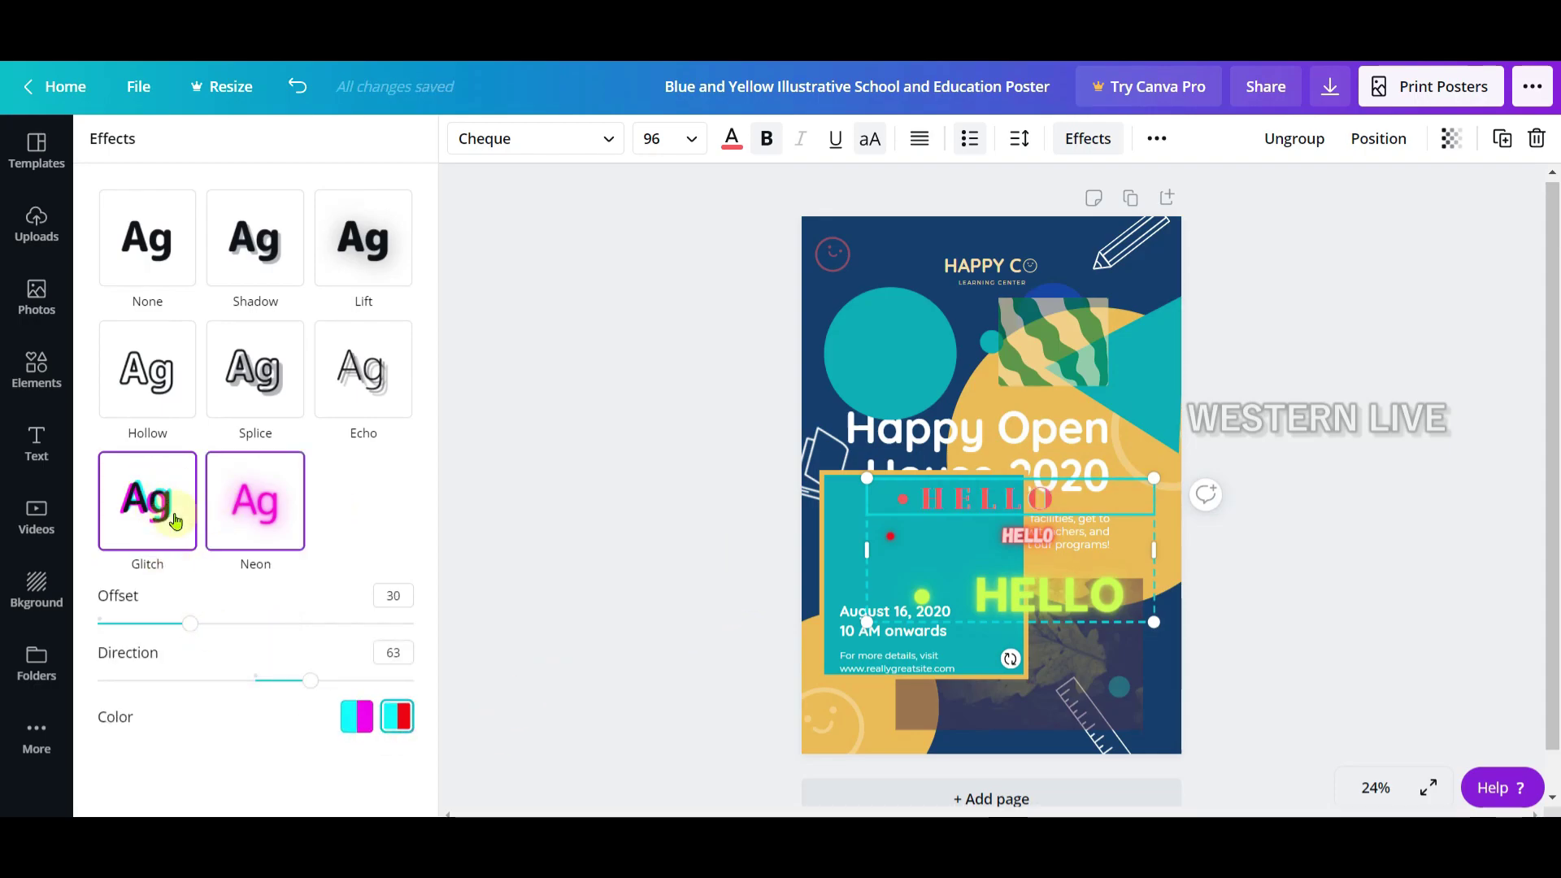
pyautogui.moveTo(309, 689); pyautogui.dragTo(361, 689)
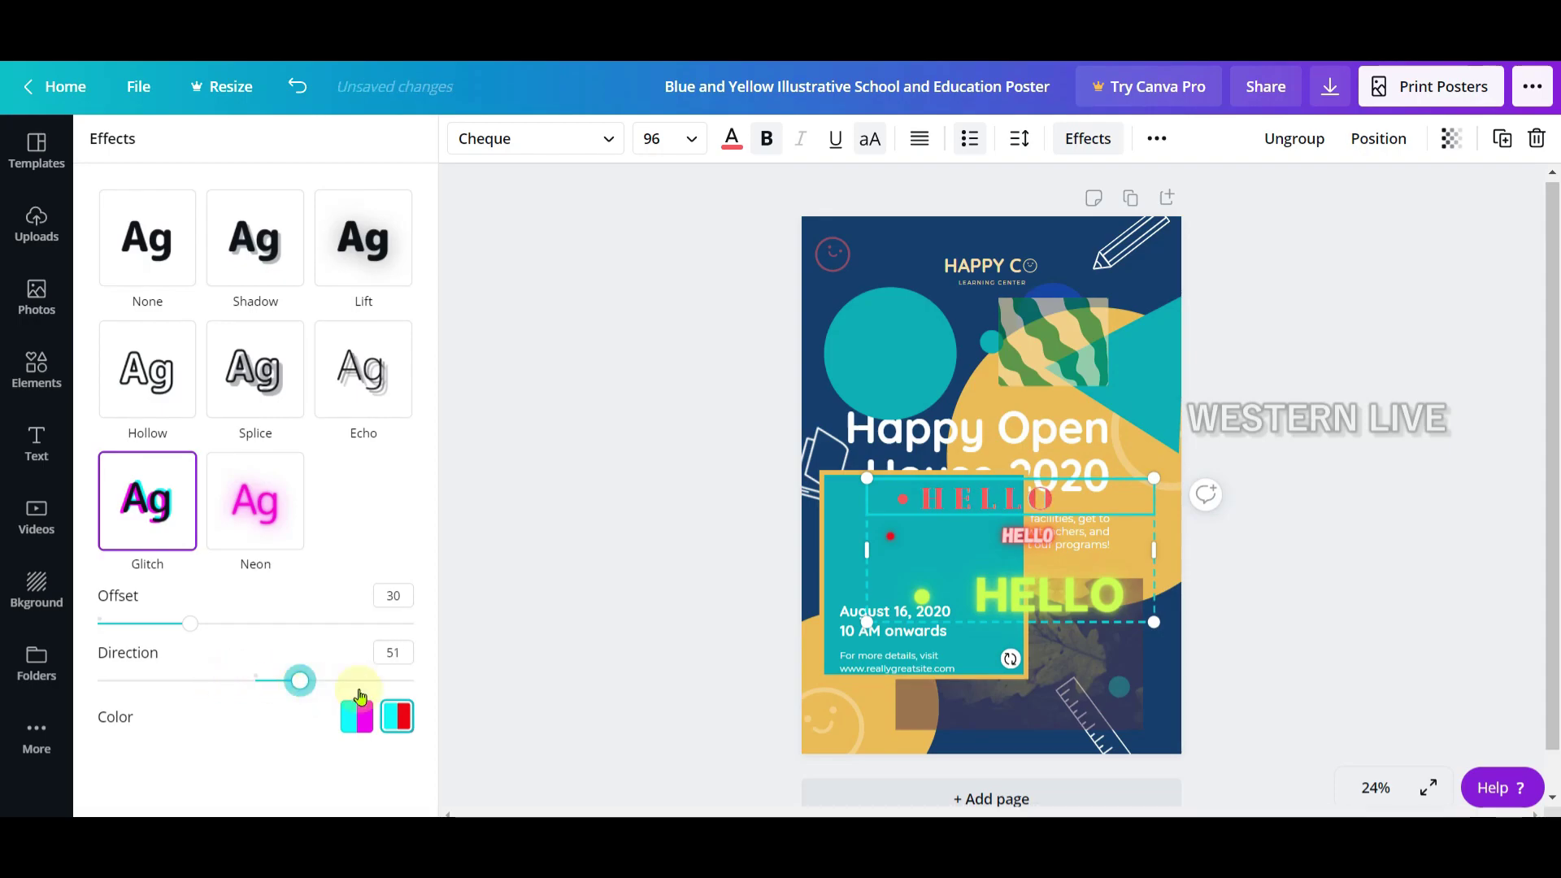
pyautogui.moveTo(241, 626); pyautogui.dragTo(300, 627)
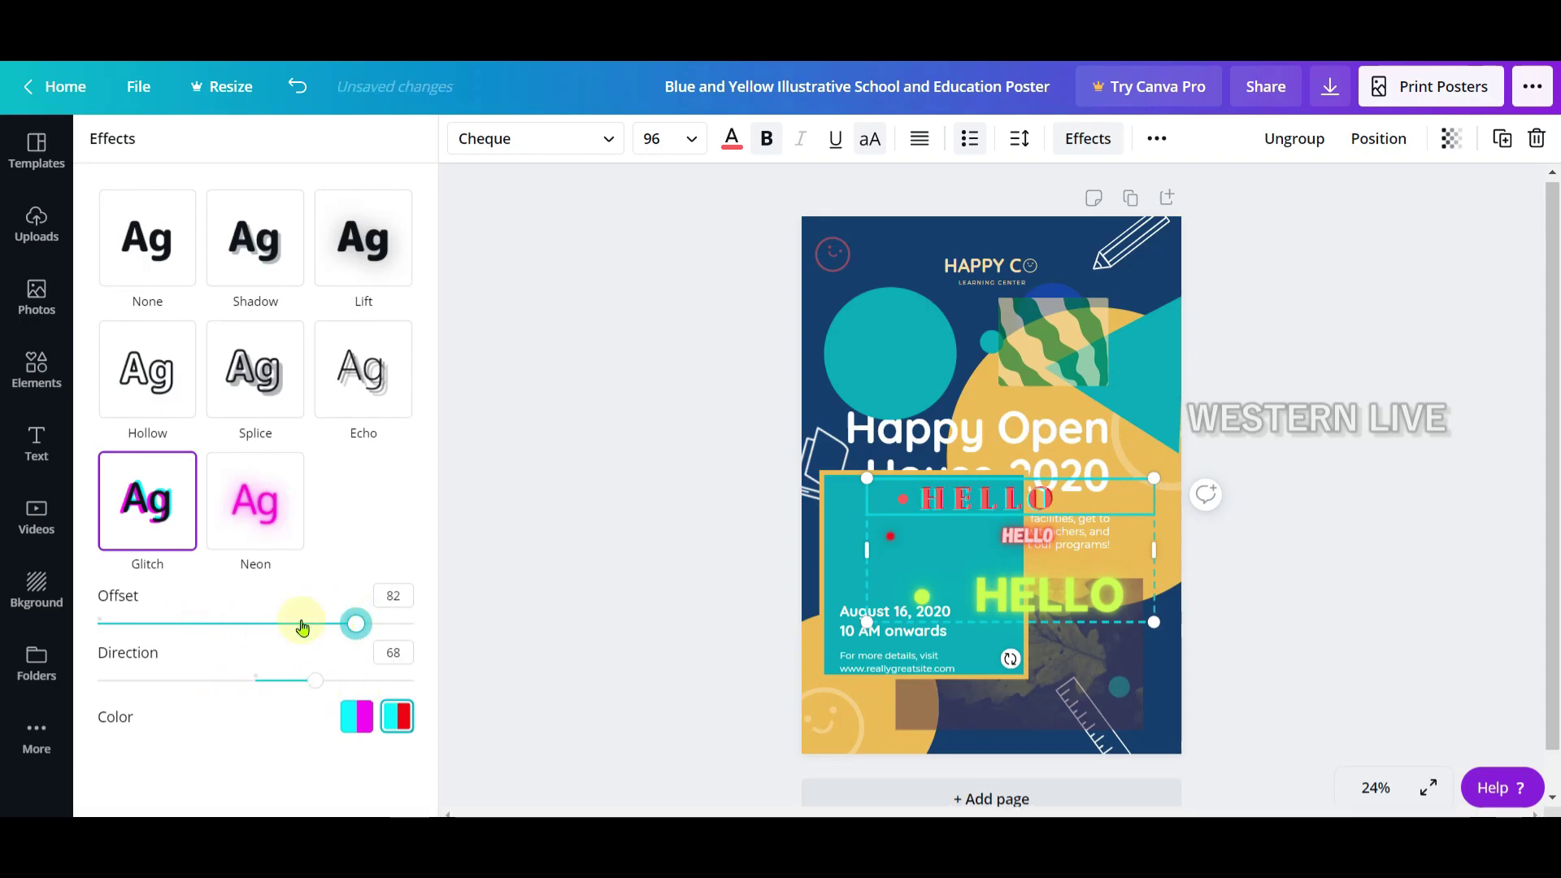
# Try the None, Shadow, Lift, Hollow and Splice effects on the top HELLO line and settle on Echo.
pyautogui.click(162, 291)
pyautogui.click(236, 288)
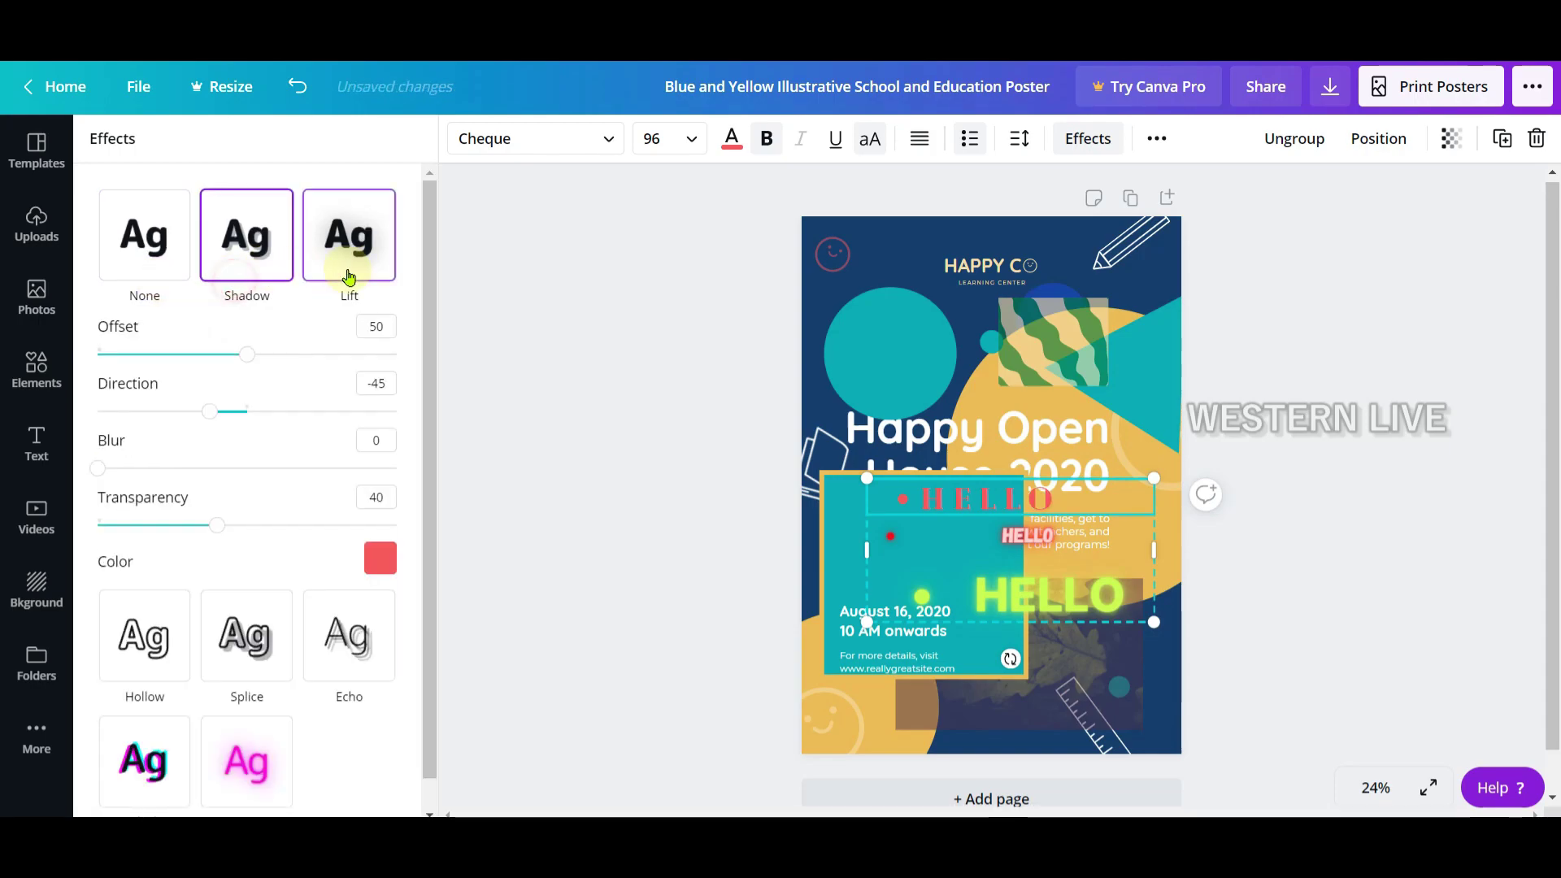
pyautogui.click(348, 269)
pyautogui.click(258, 262)
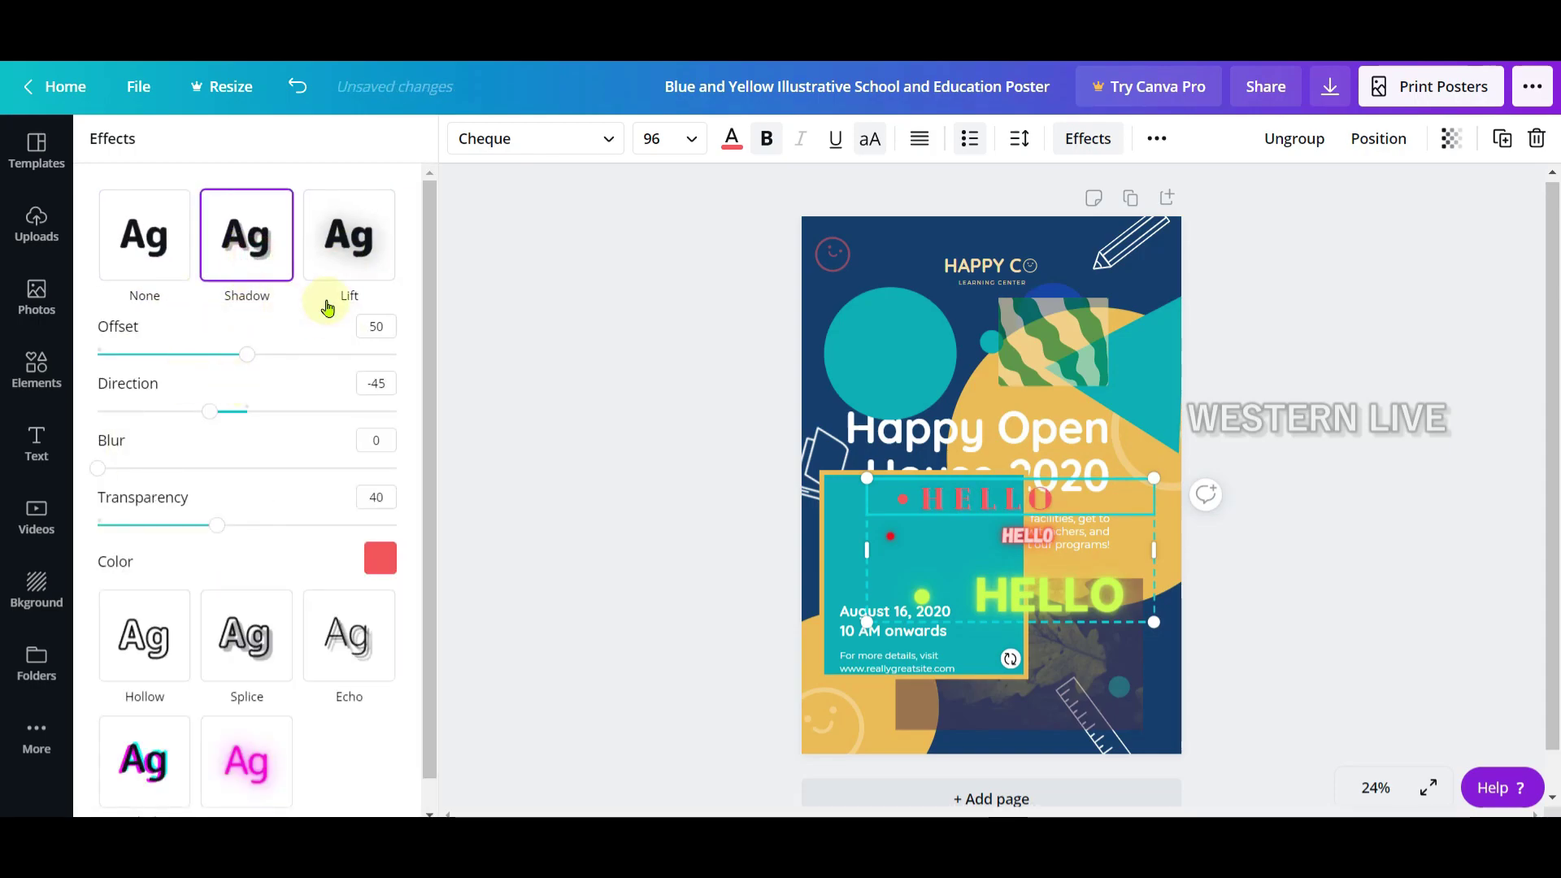
pyautogui.click(328, 301)
pyautogui.click(162, 427)
pyautogui.click(252, 374)
pyautogui.click(154, 401)
pyautogui.click(254, 382)
pyautogui.click(358, 384)
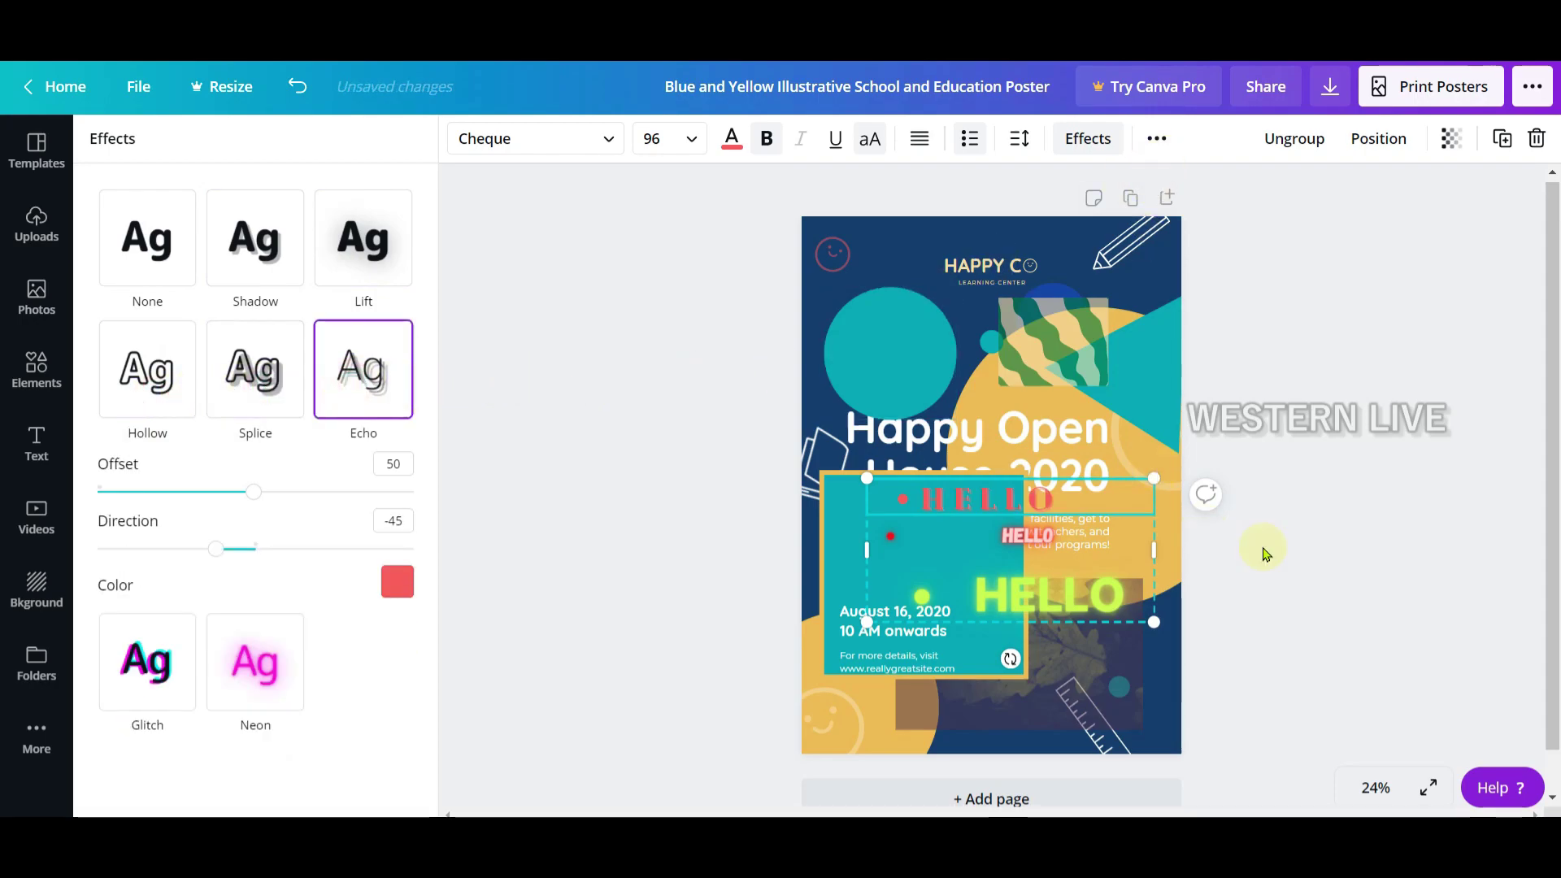
pyautogui.click(1158, 138)
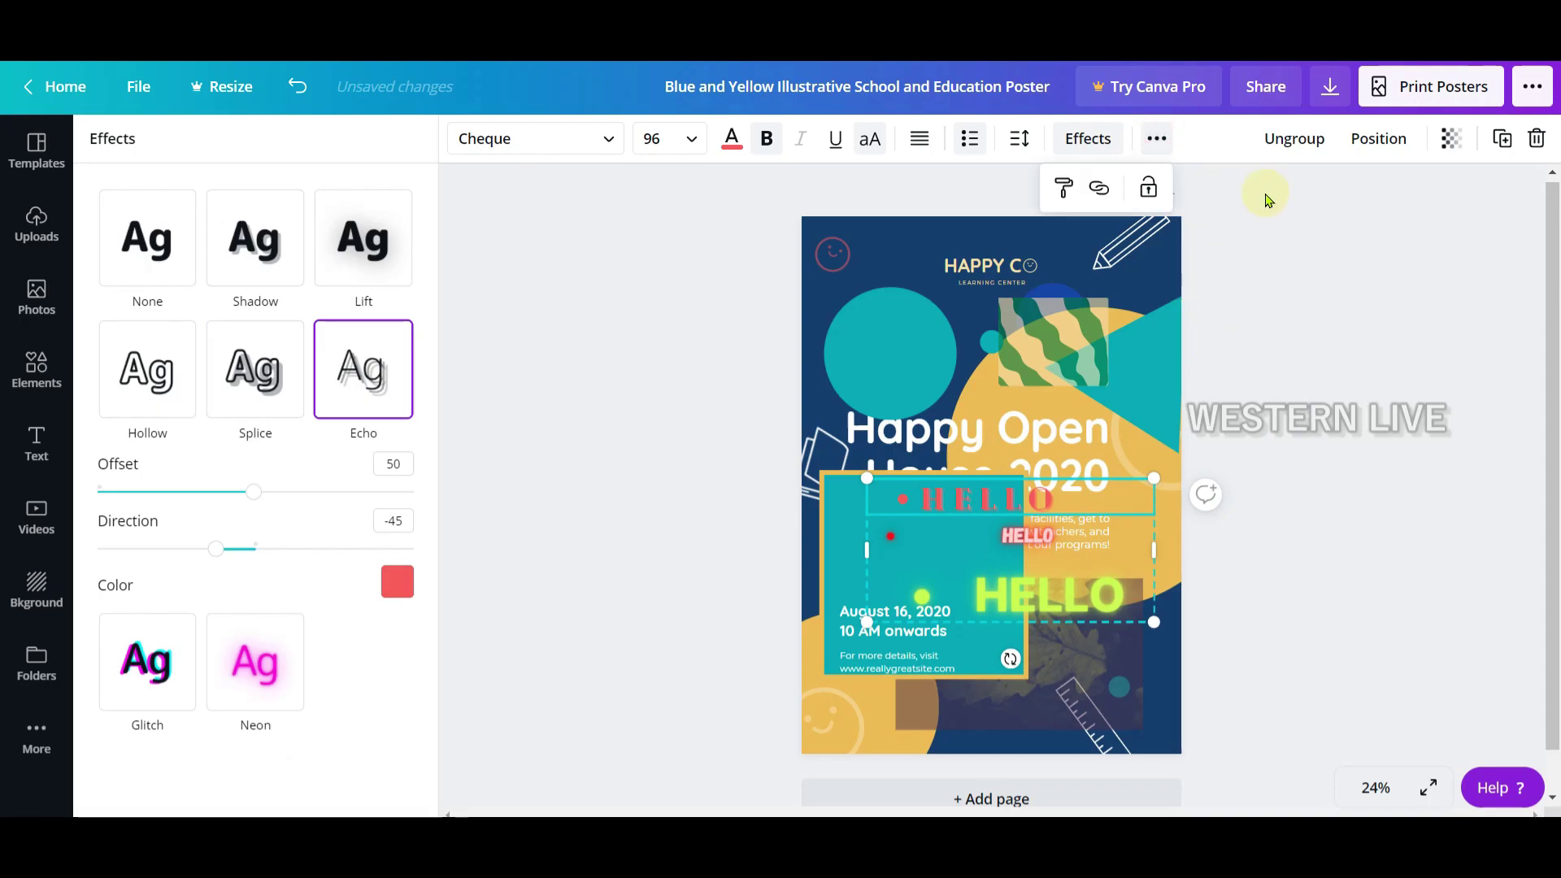
pyautogui.click(1257, 270)
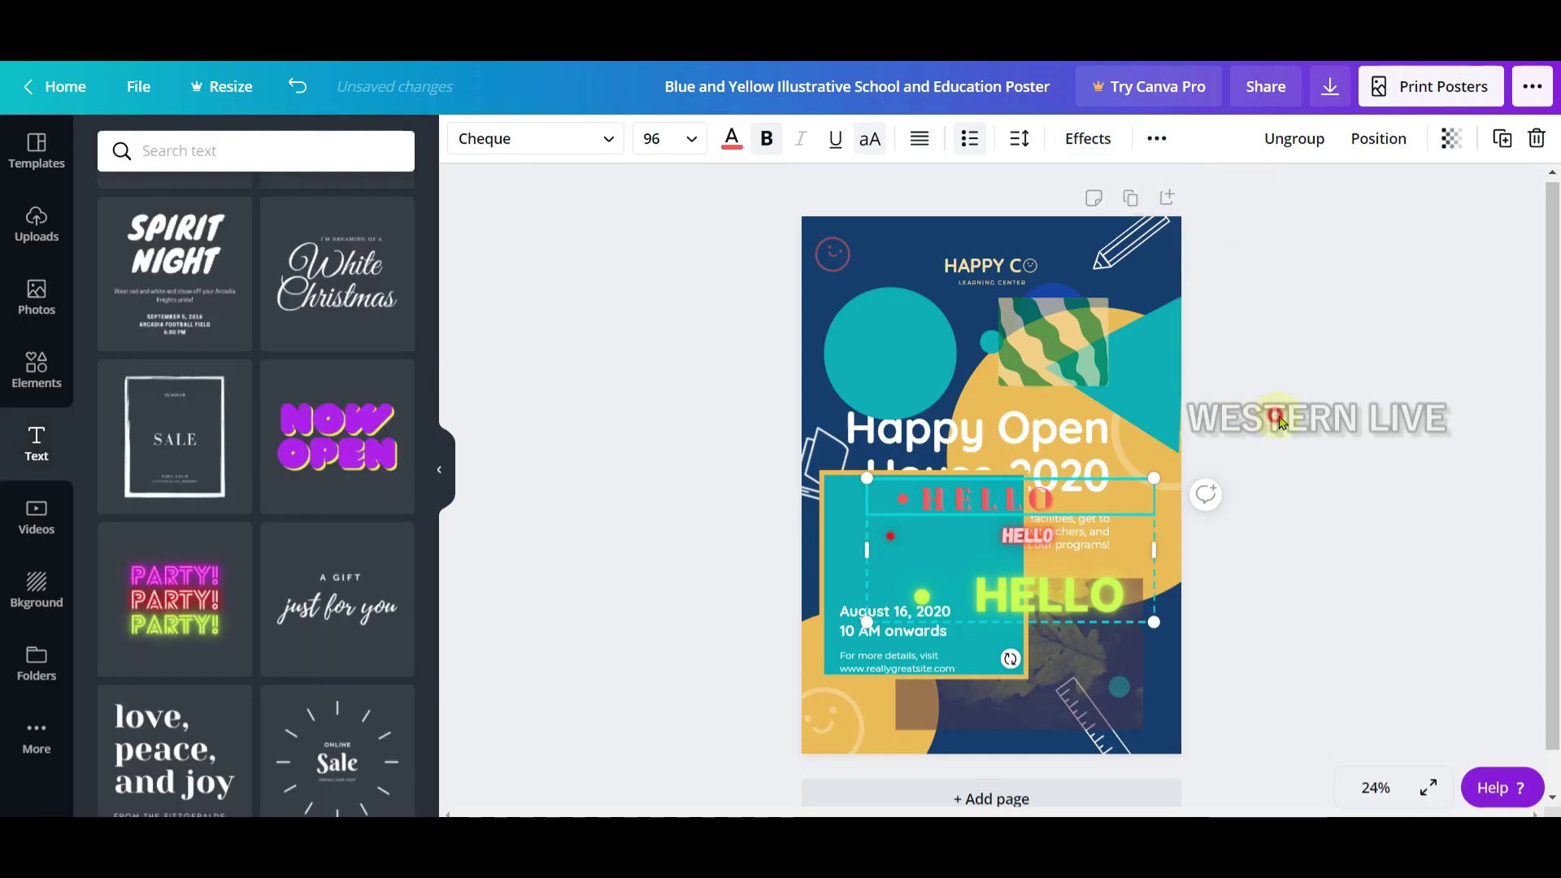
# Try each page alignment on the HELLO text group, finish with right and middle, and move the group toward the page's left side.
pyautogui.click(1385, 139)
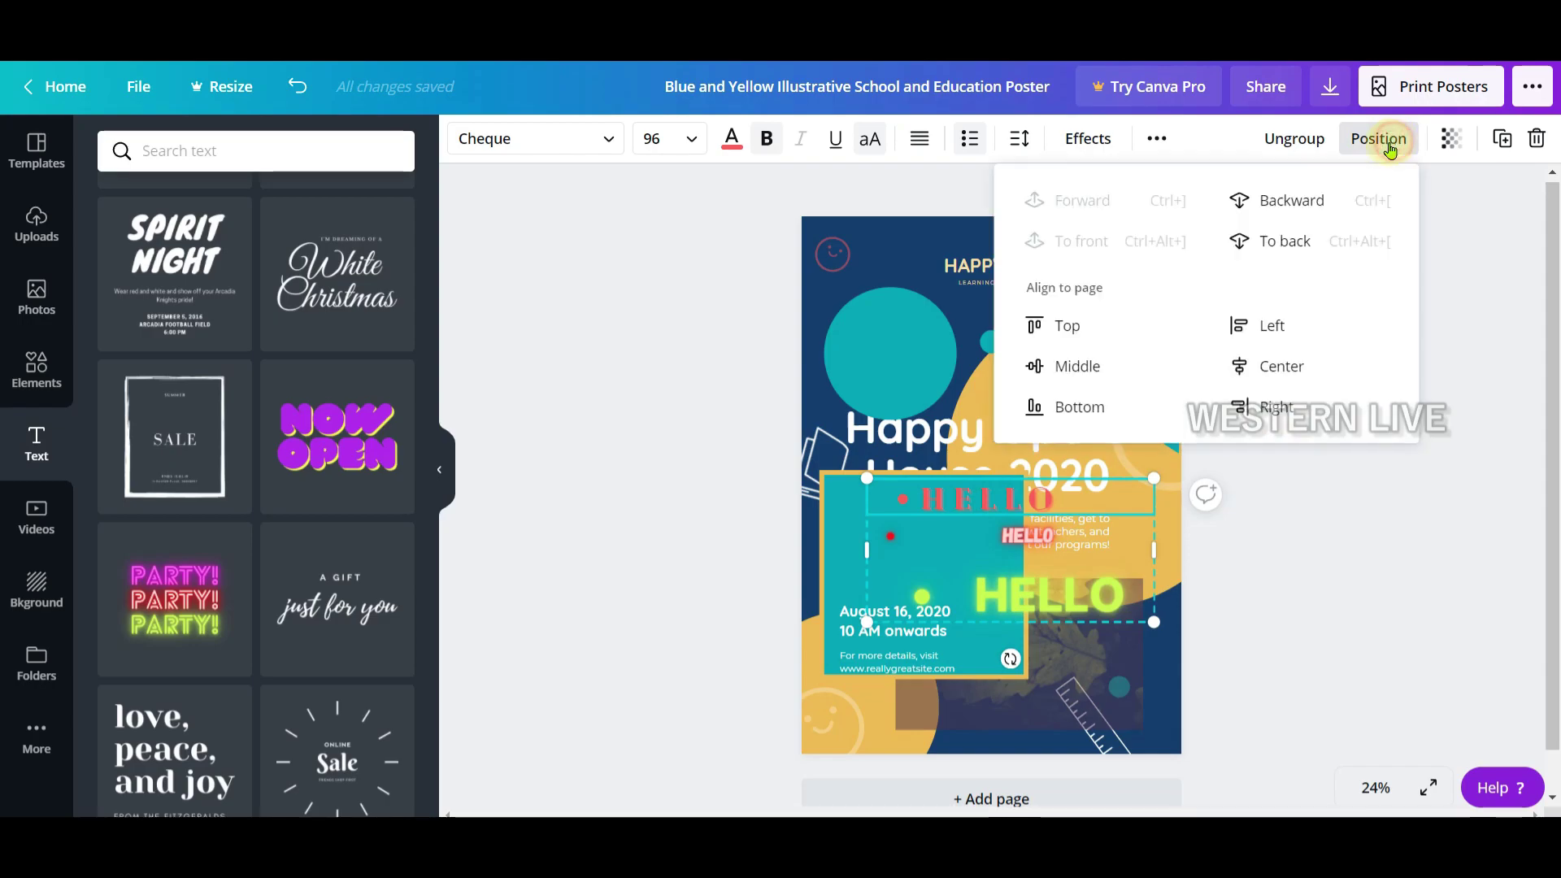
pyautogui.click(1064, 324)
pyautogui.click(1097, 358)
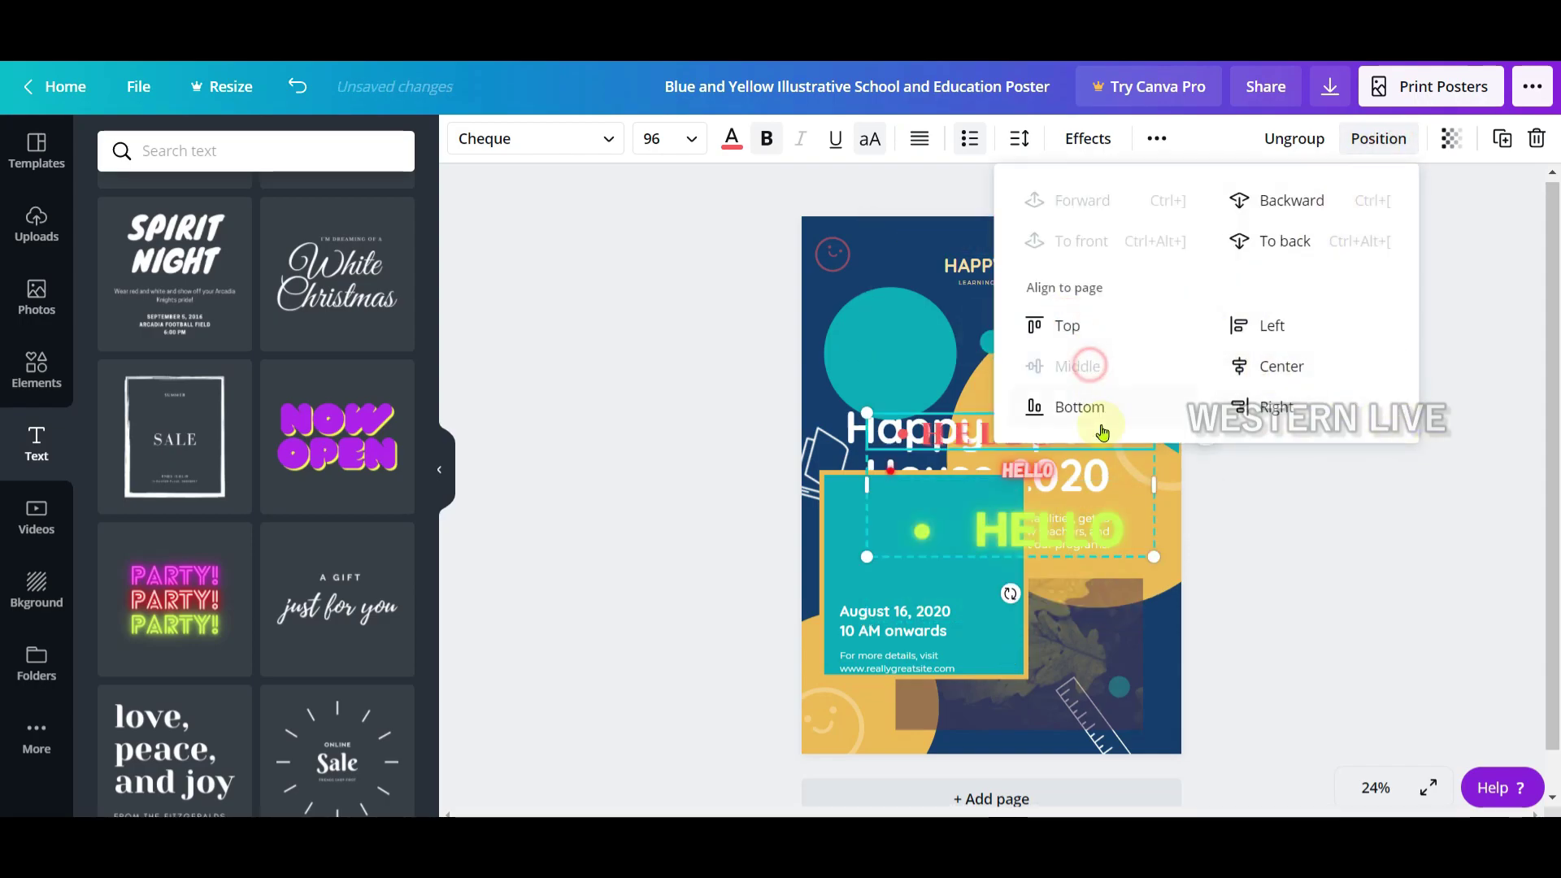
pyautogui.click(1085, 408)
pyautogui.click(1253, 329)
pyautogui.click(1270, 370)
pyautogui.click(1268, 408)
pyautogui.click(1085, 361)
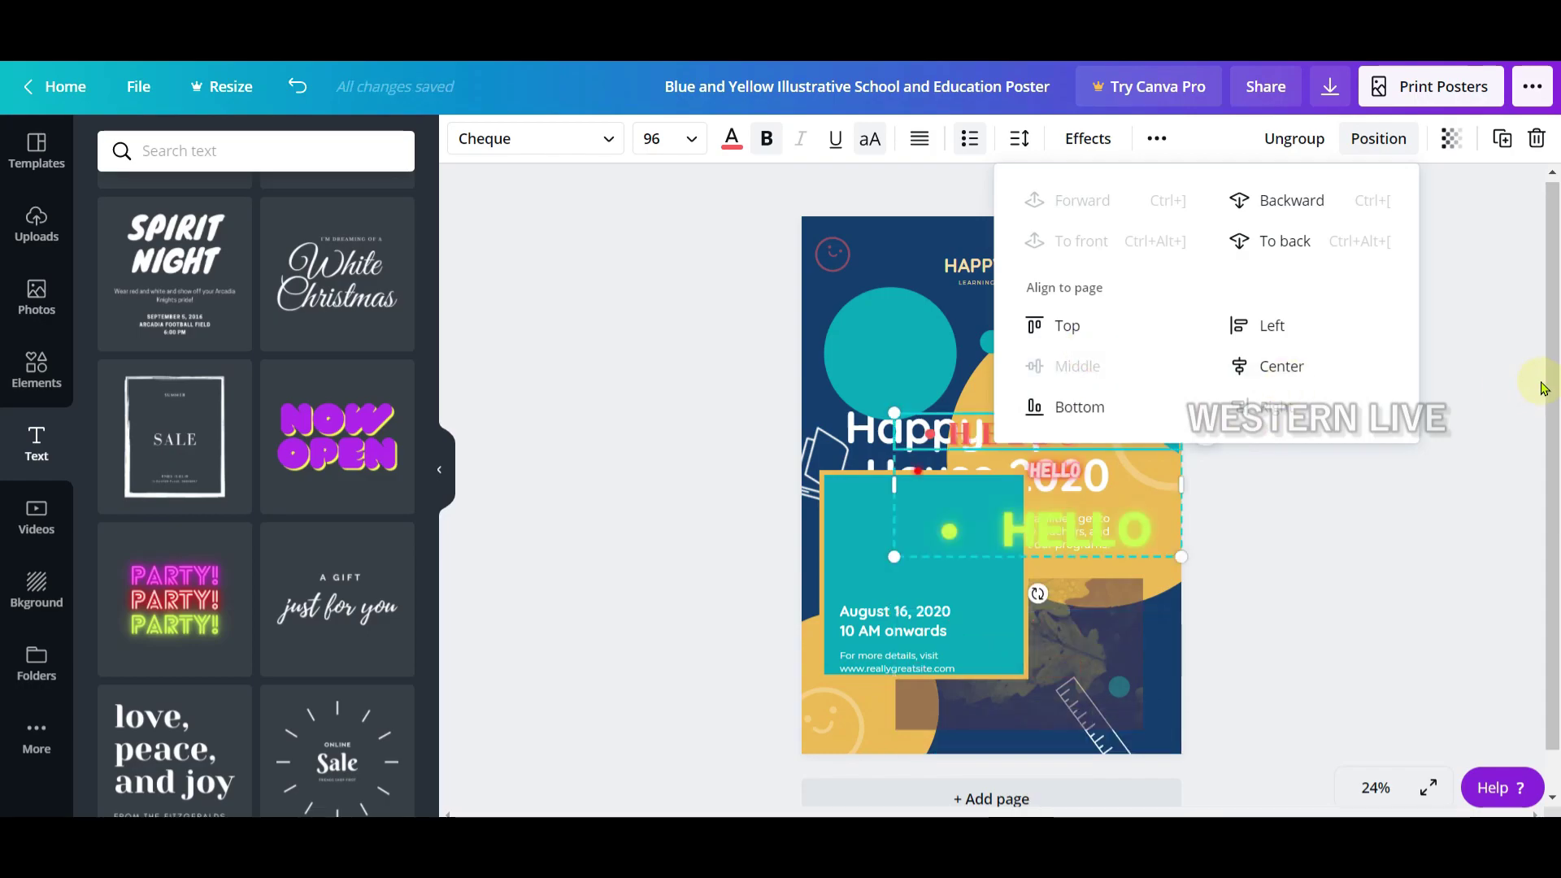
pyautogui.click(1542, 388)
pyautogui.click(1048, 528)
pyautogui.moveTo(1049, 528); pyautogui.dragTo(881, 534)
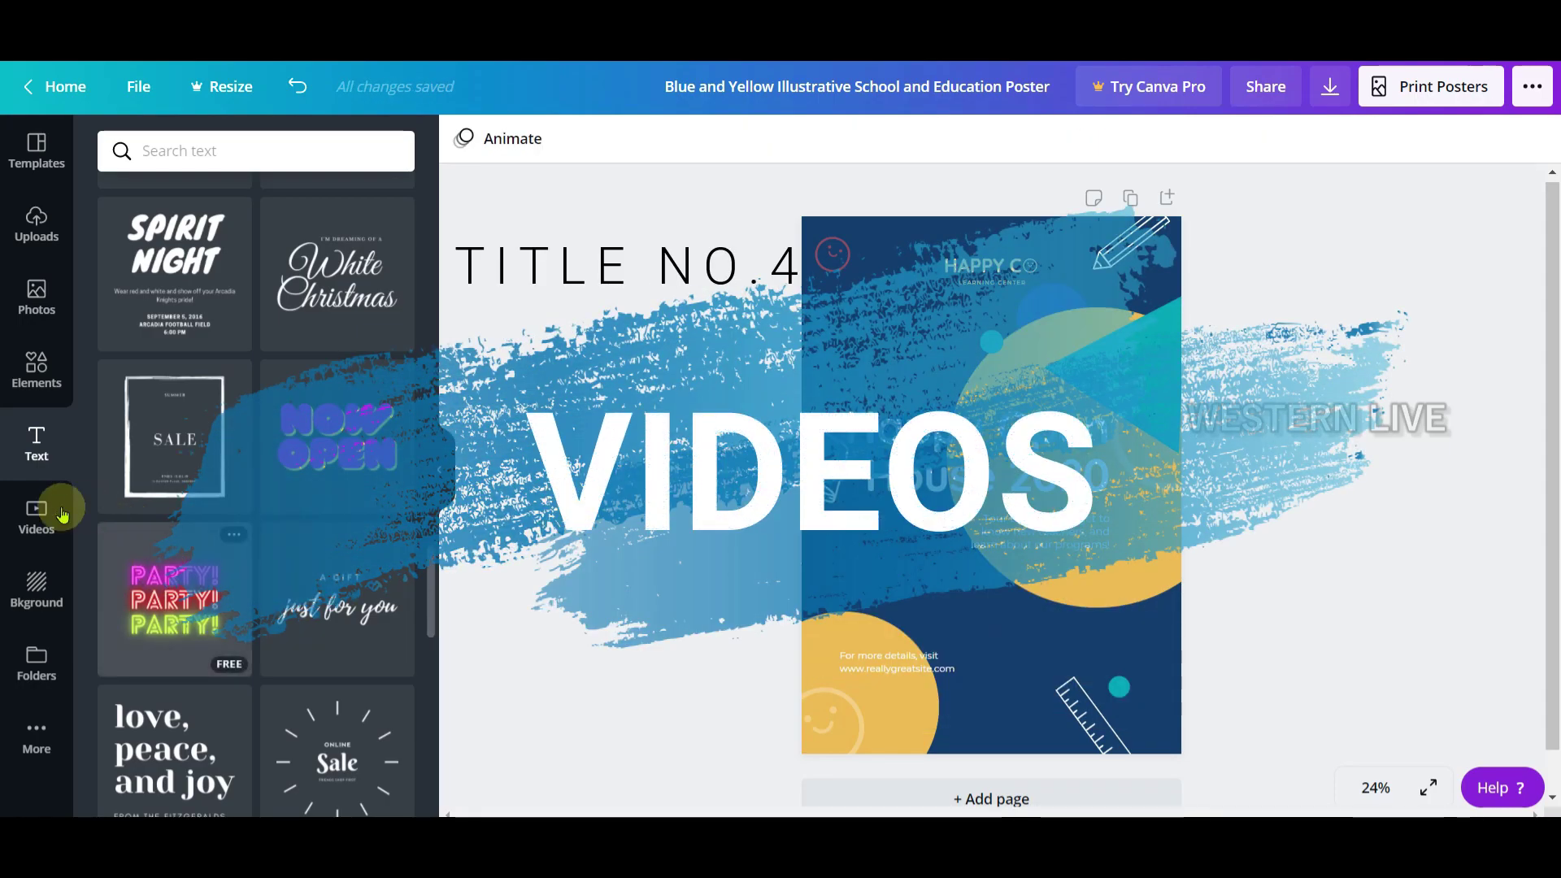
# Add the 15-second bridge video from Aerial Shots to the poster and enlarge it to the full page width.
pyautogui.click(63, 514)
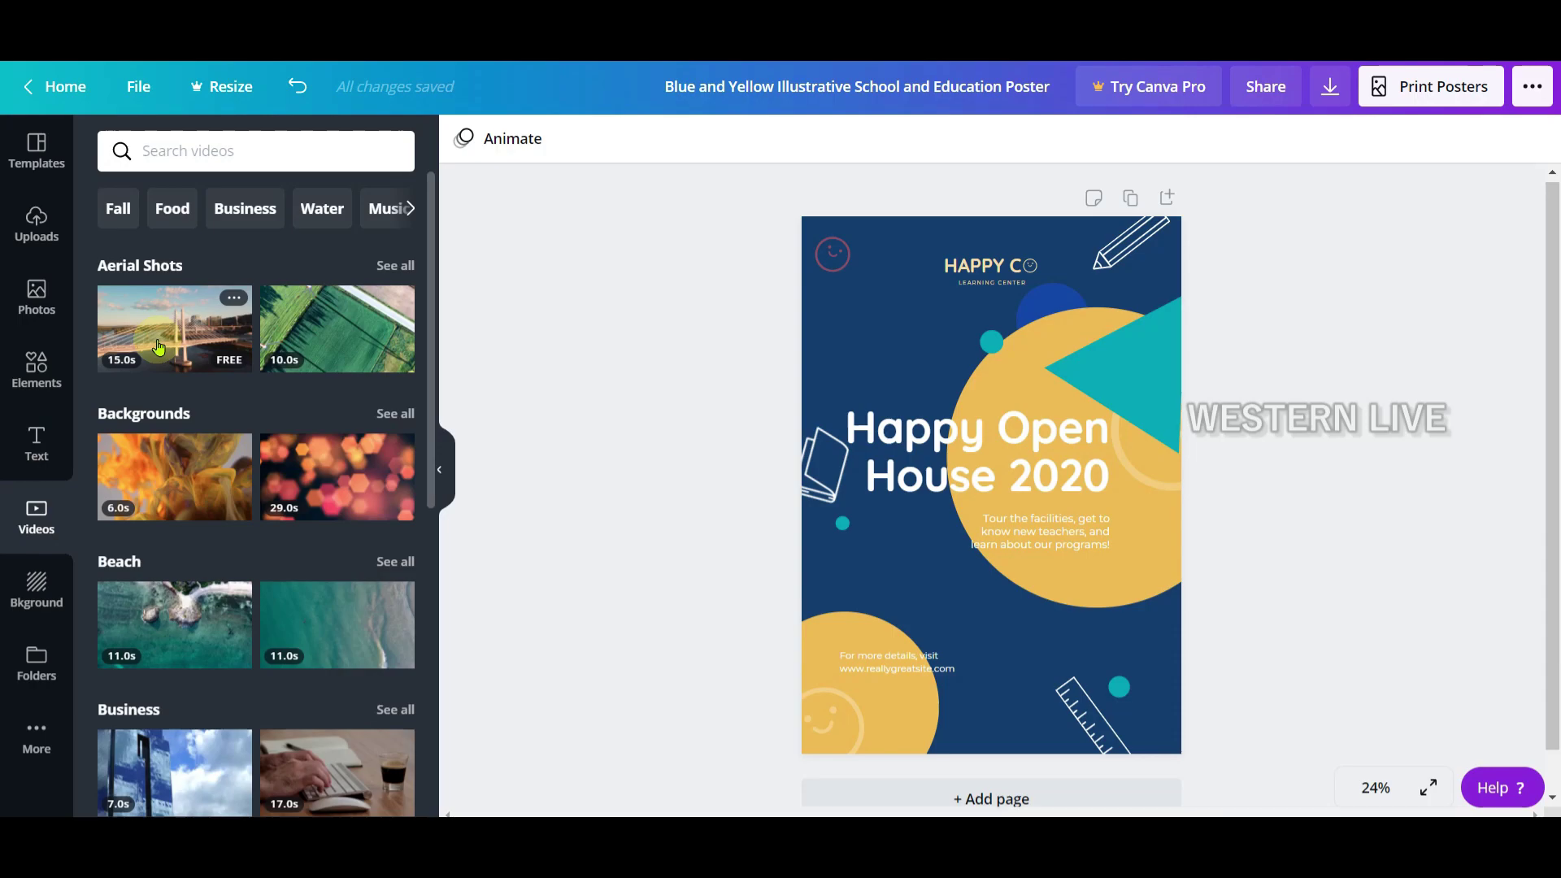
pyautogui.moveTo(158, 347); pyautogui.dragTo(1016, 602)
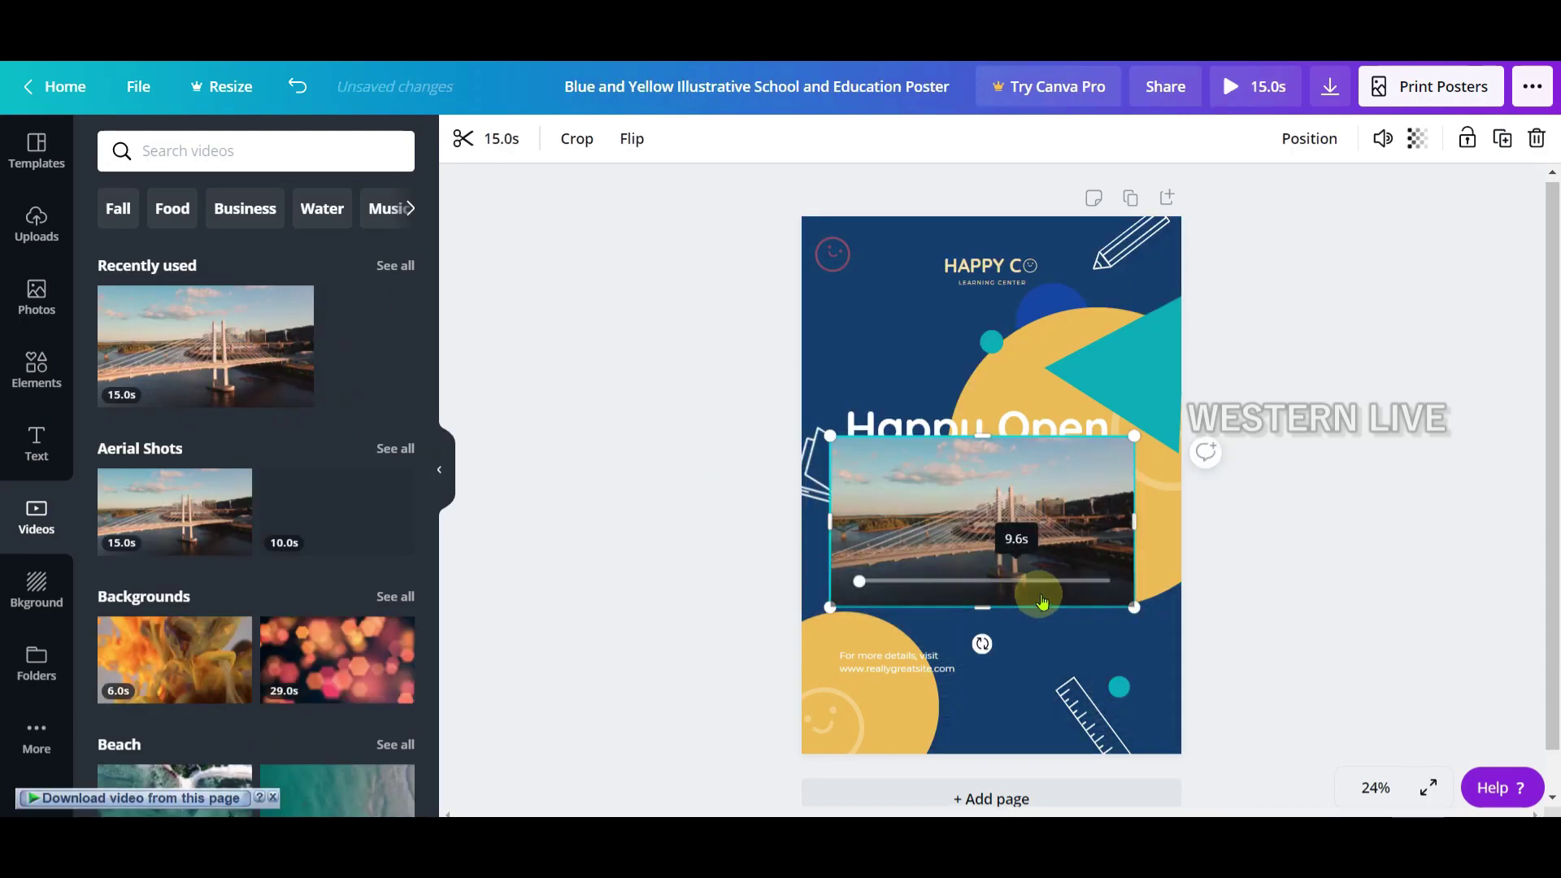
pyautogui.moveTo(1035, 496); pyautogui.dragTo(1007, 496)
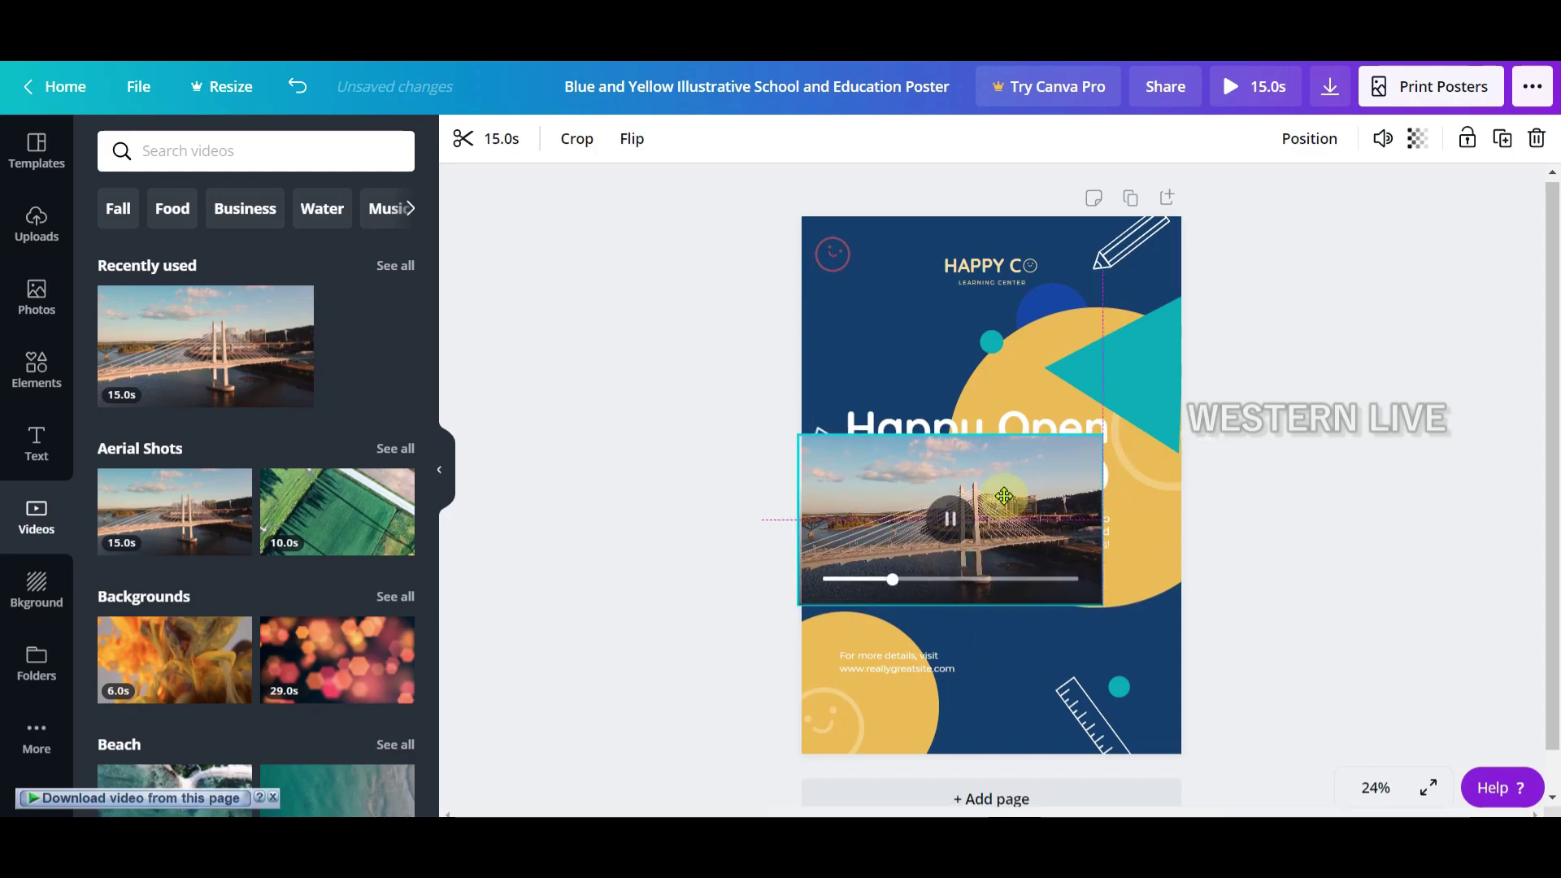
pyautogui.moveTo(1103, 608); pyautogui.dragTo(1181, 647)
pyautogui.click(1285, 582)
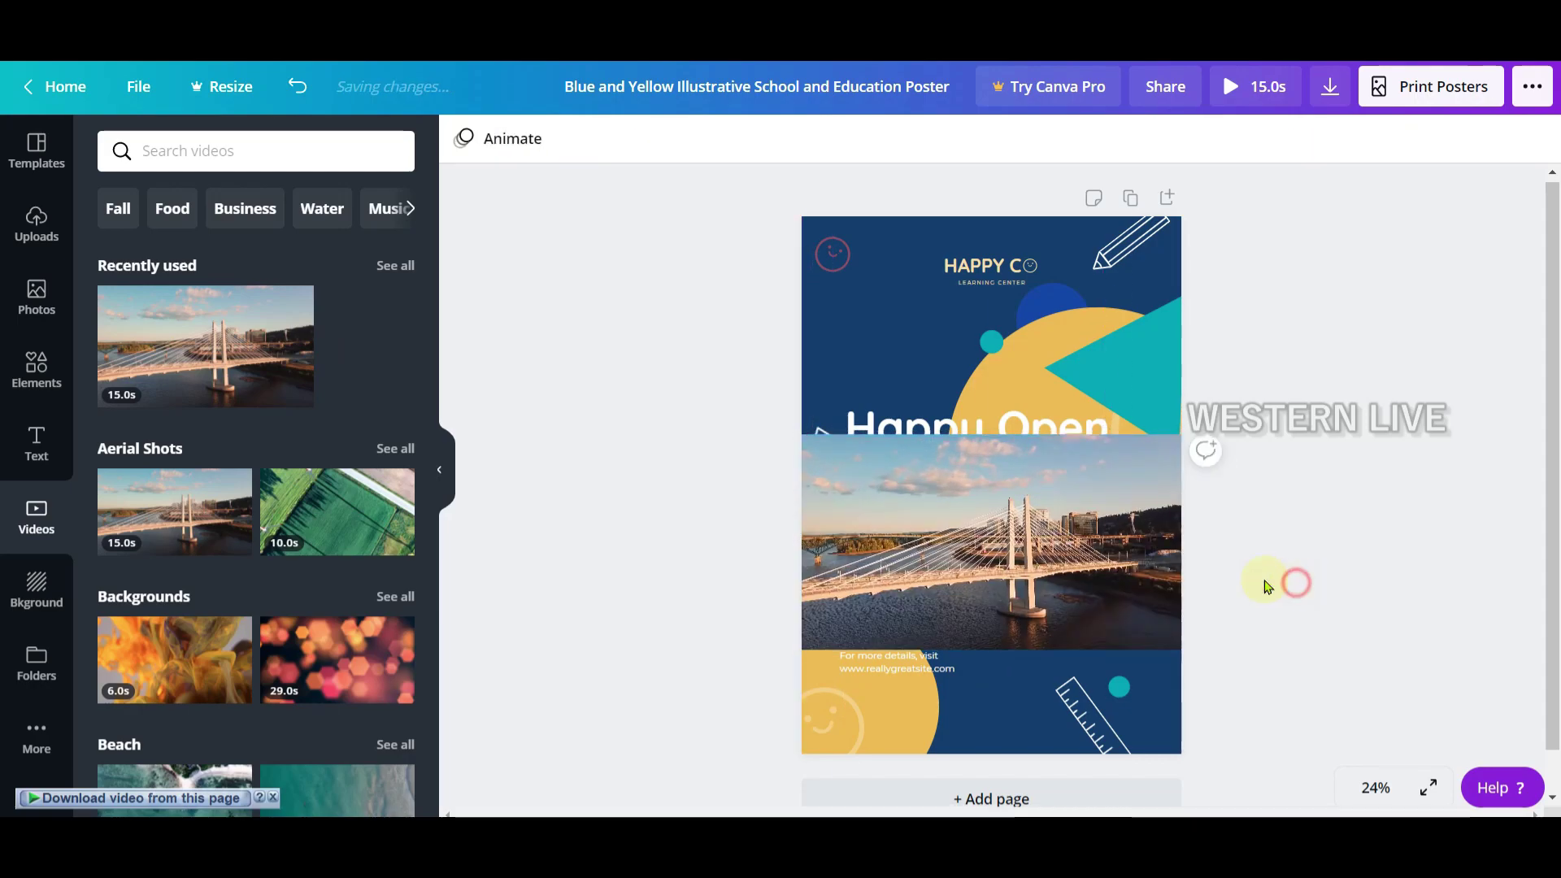
# Move the bridge video down to the bottom edge of the poster.
pyautogui.click(1114, 568)
pyautogui.moveTo(1114, 569); pyautogui.dragTo(1120, 678)
pyautogui.click(1333, 601)
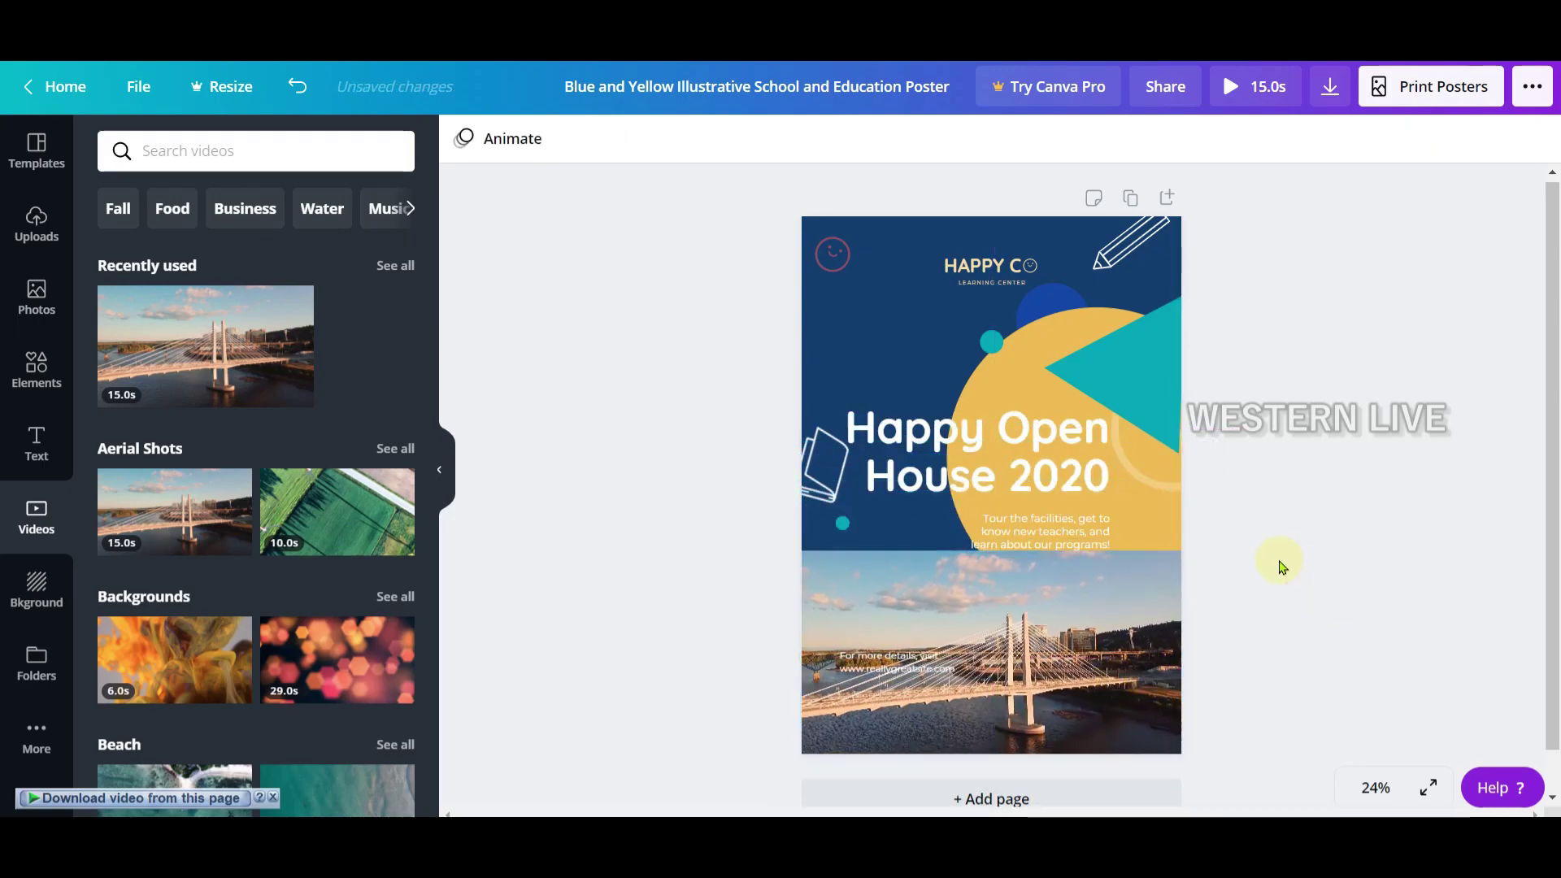
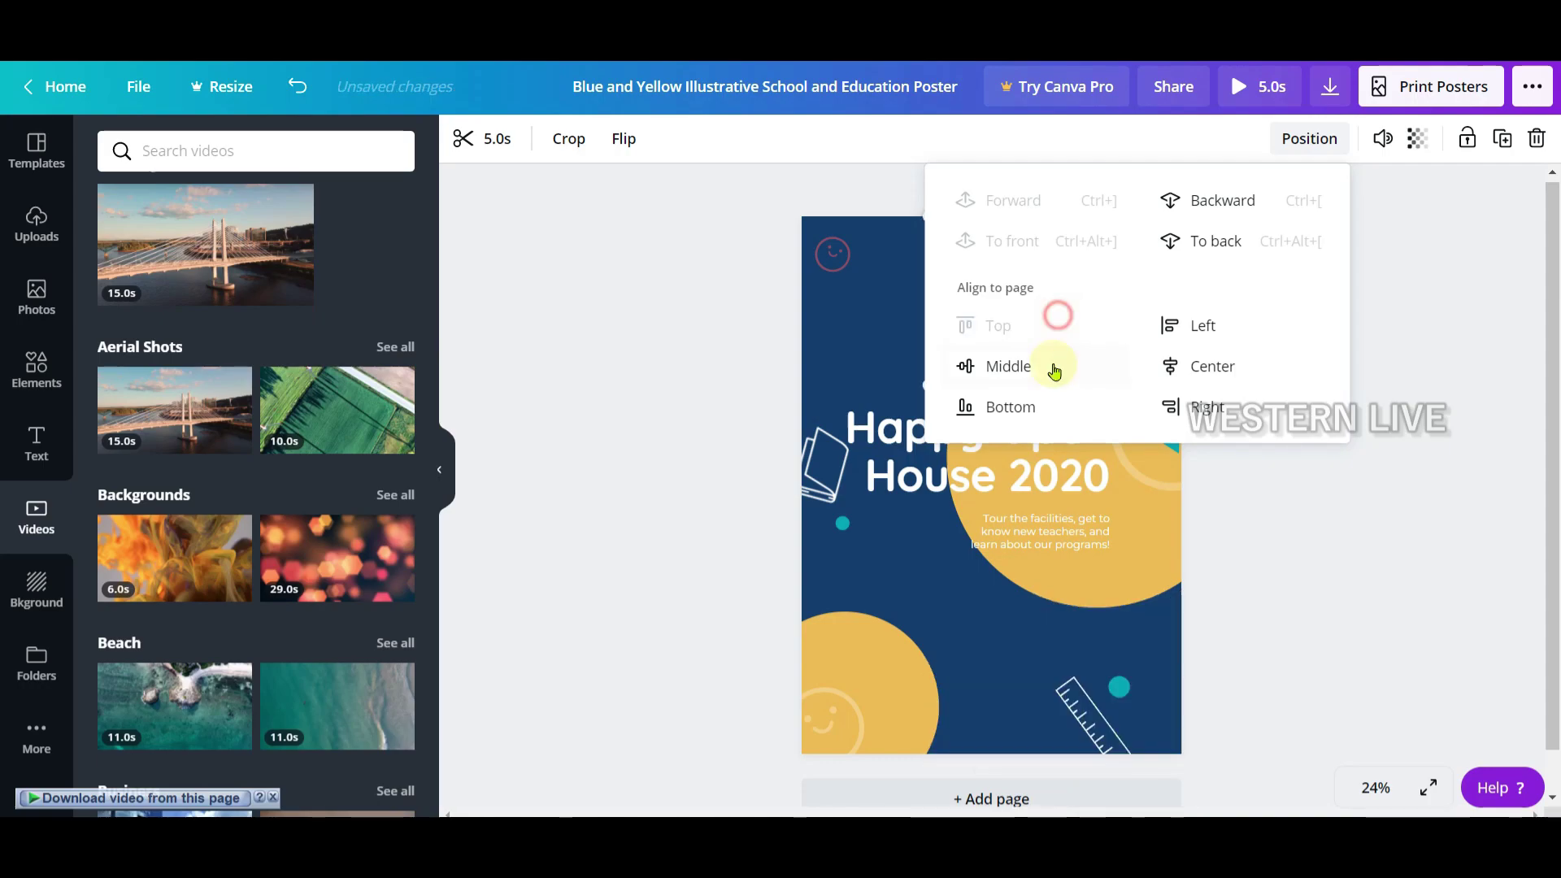
# Align the bridge video to the page's bottom, try left and center, and finish with right alignment.
pyautogui.click(1046, 406)
pyautogui.click(1205, 327)
pyautogui.click(1237, 378)
pyautogui.click(1219, 406)
pyautogui.click(1396, 524)
pyautogui.click(1138, 683)
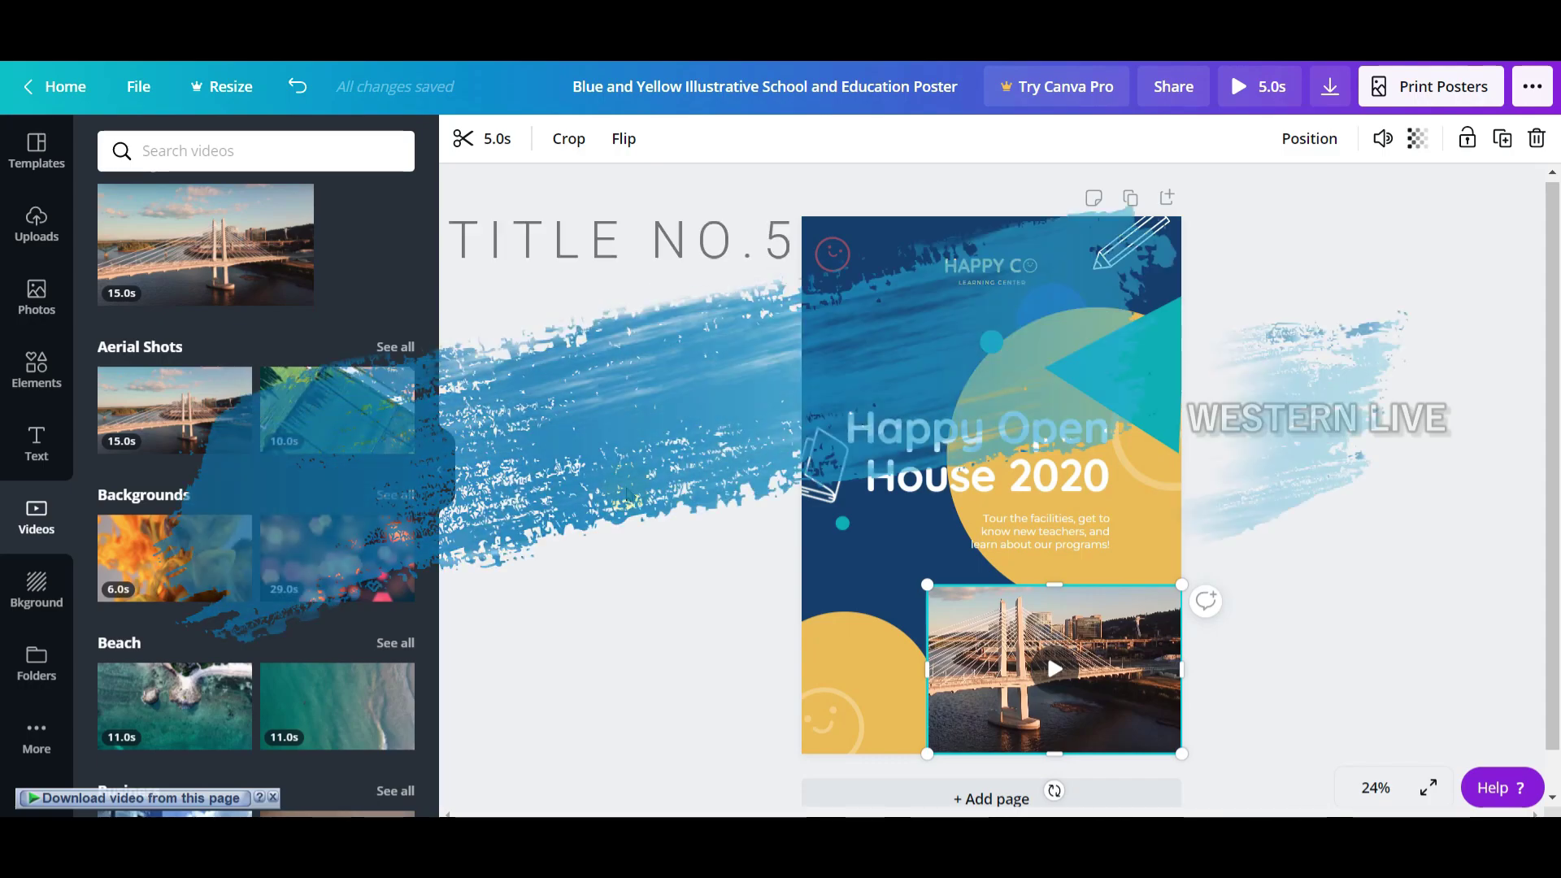
# Show the background library and delete the bridge video from the poster.
pyautogui.click(860, 264)
pyautogui.click(37, 589)
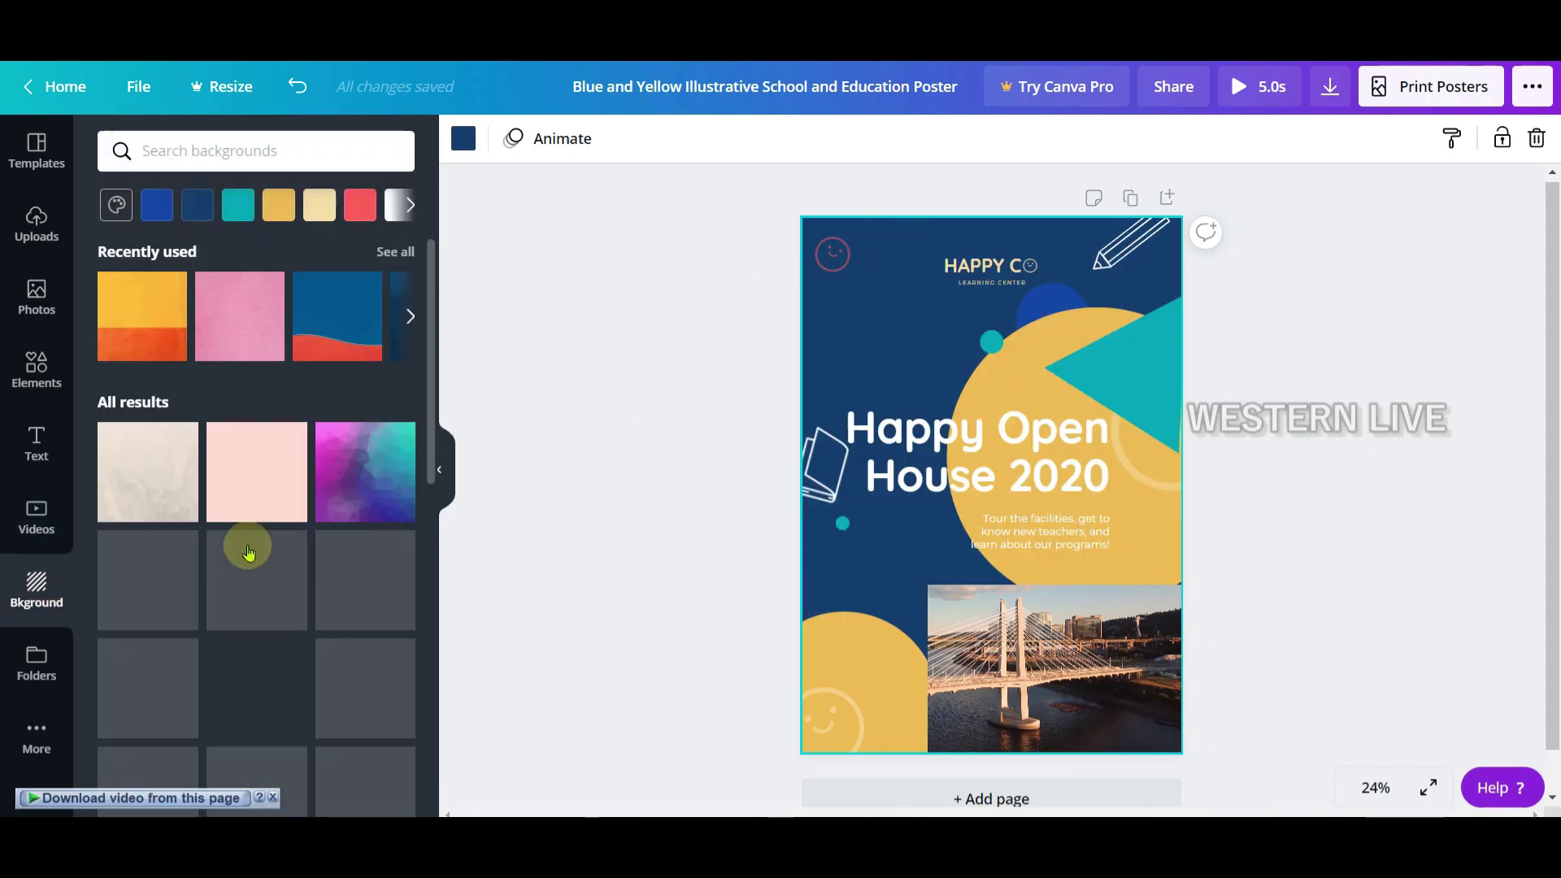
pyautogui.click(1007, 697)
pyautogui.press('Delete')
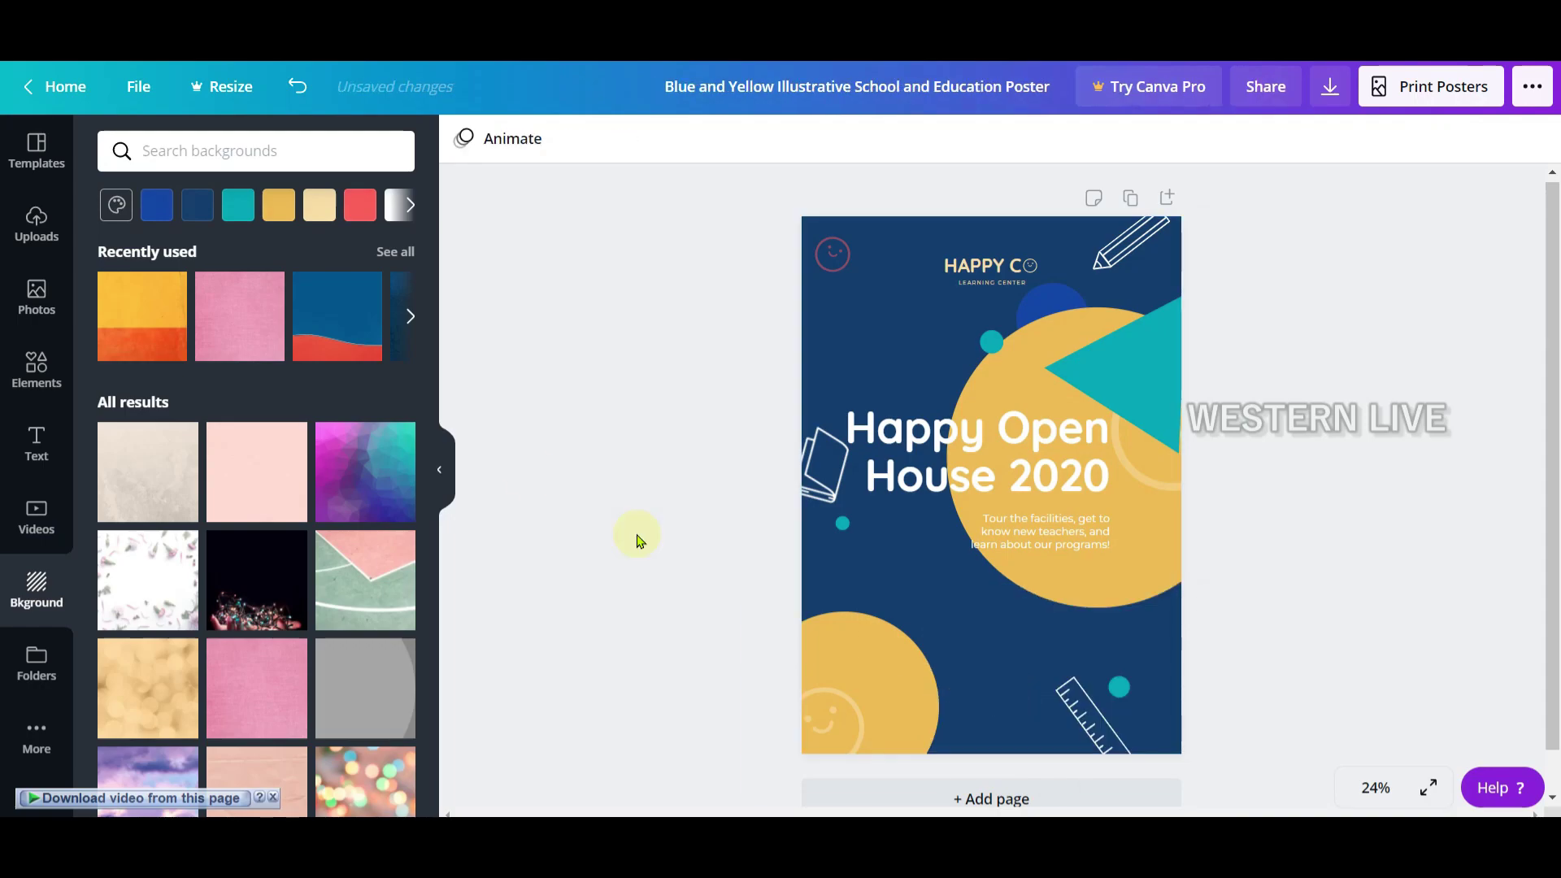
# Try the recently used yellow-and-orange and pink backgrounds, and apply the blue background with the red wave.
pyautogui.click(146, 351)
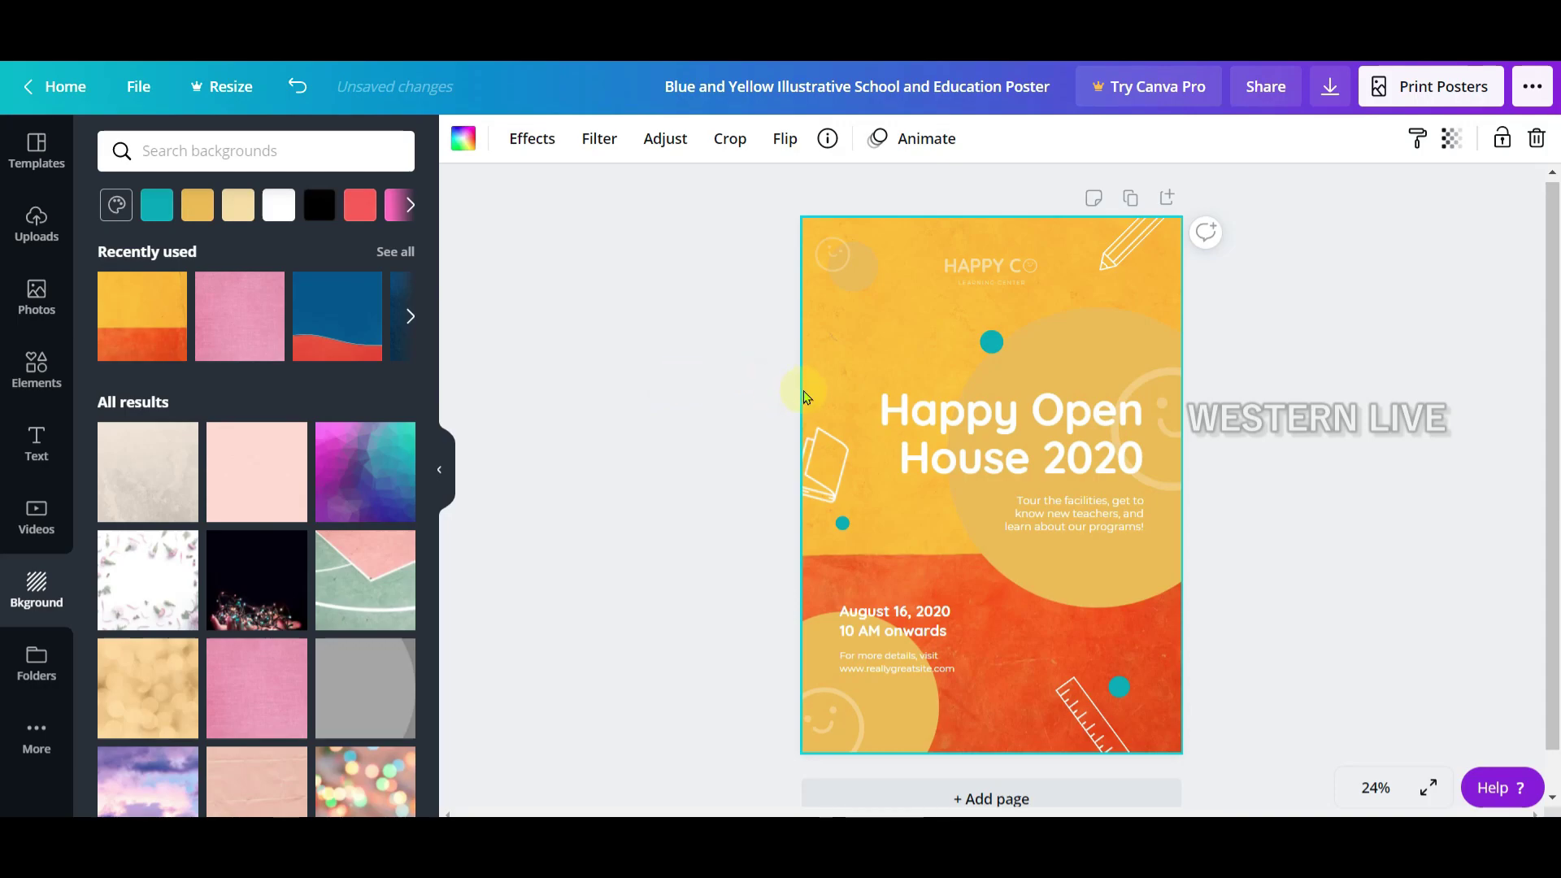
pyautogui.click(270, 342)
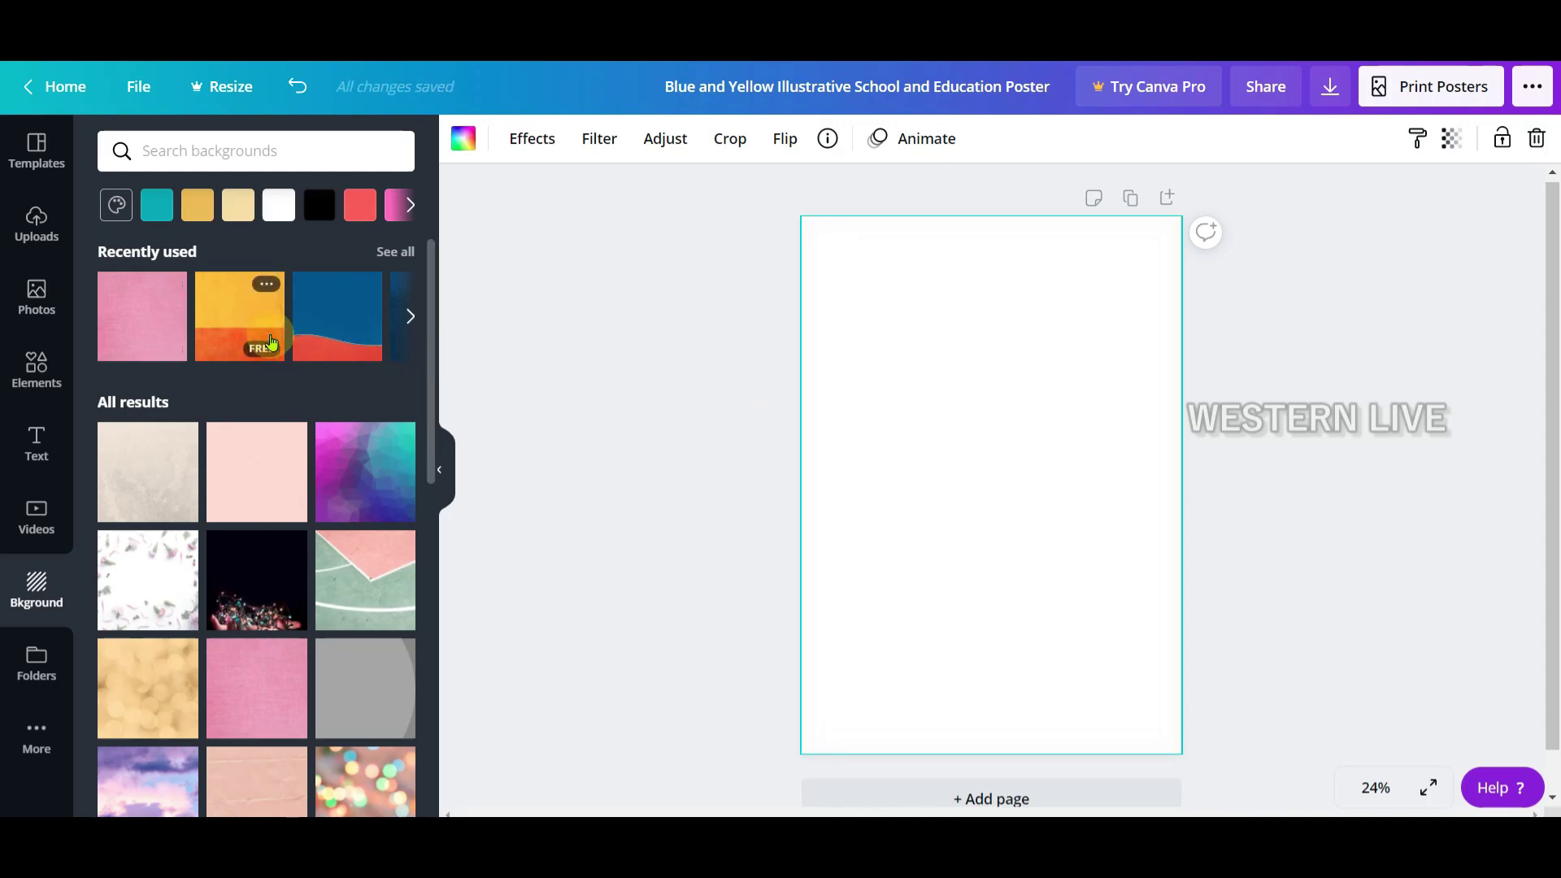
pyautogui.click(366, 326)
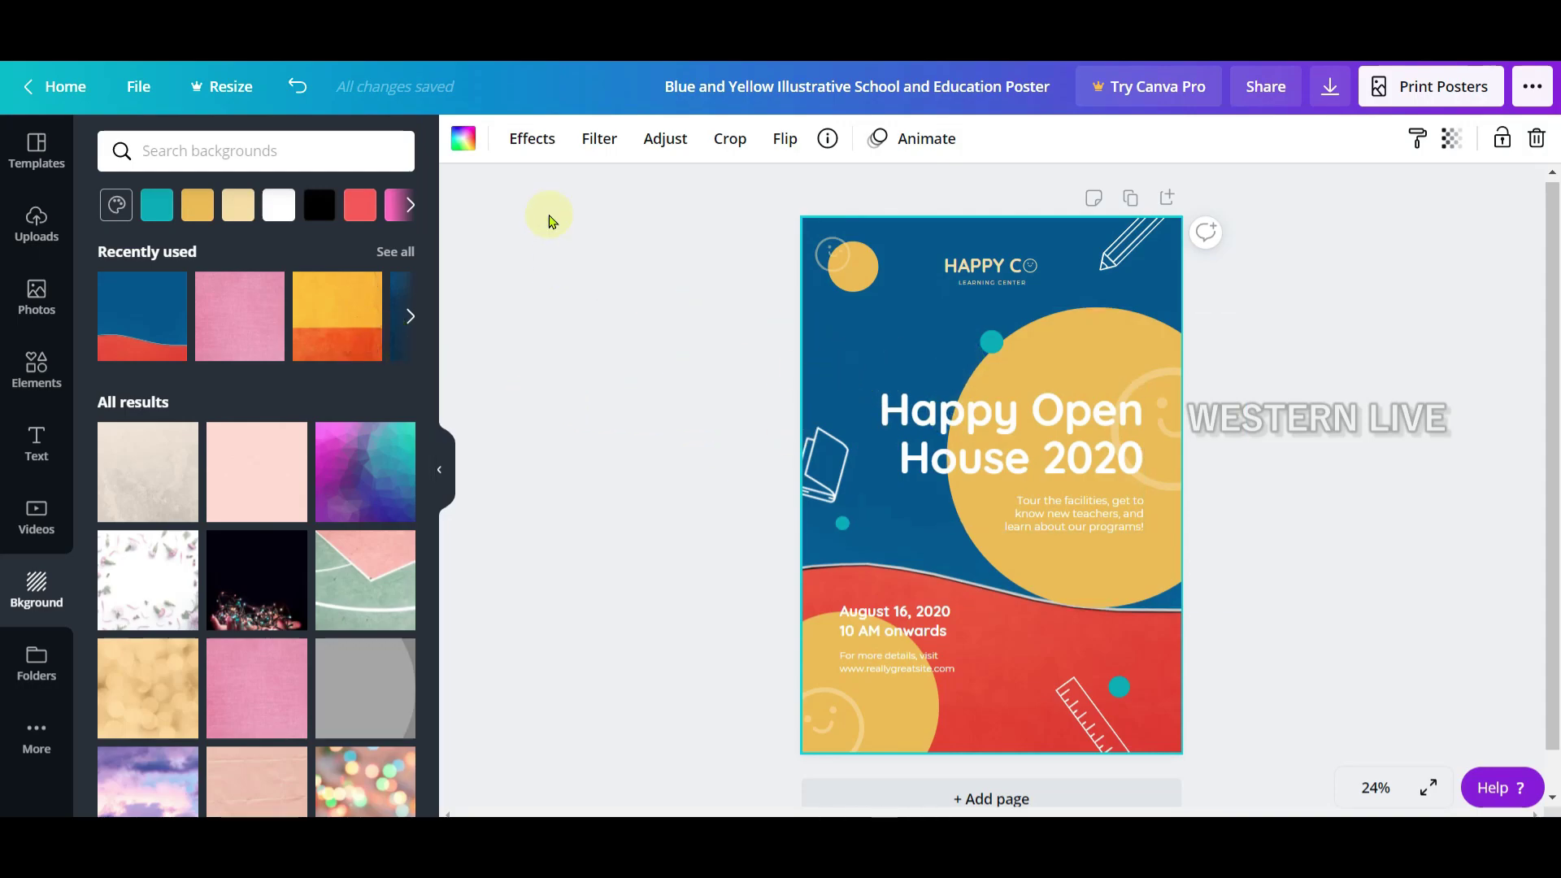
# Try several document and default colors as the poster background, including teal, black and grays, and finish with purple.
pyautogui.click(464, 138)
pyautogui.click(119, 343)
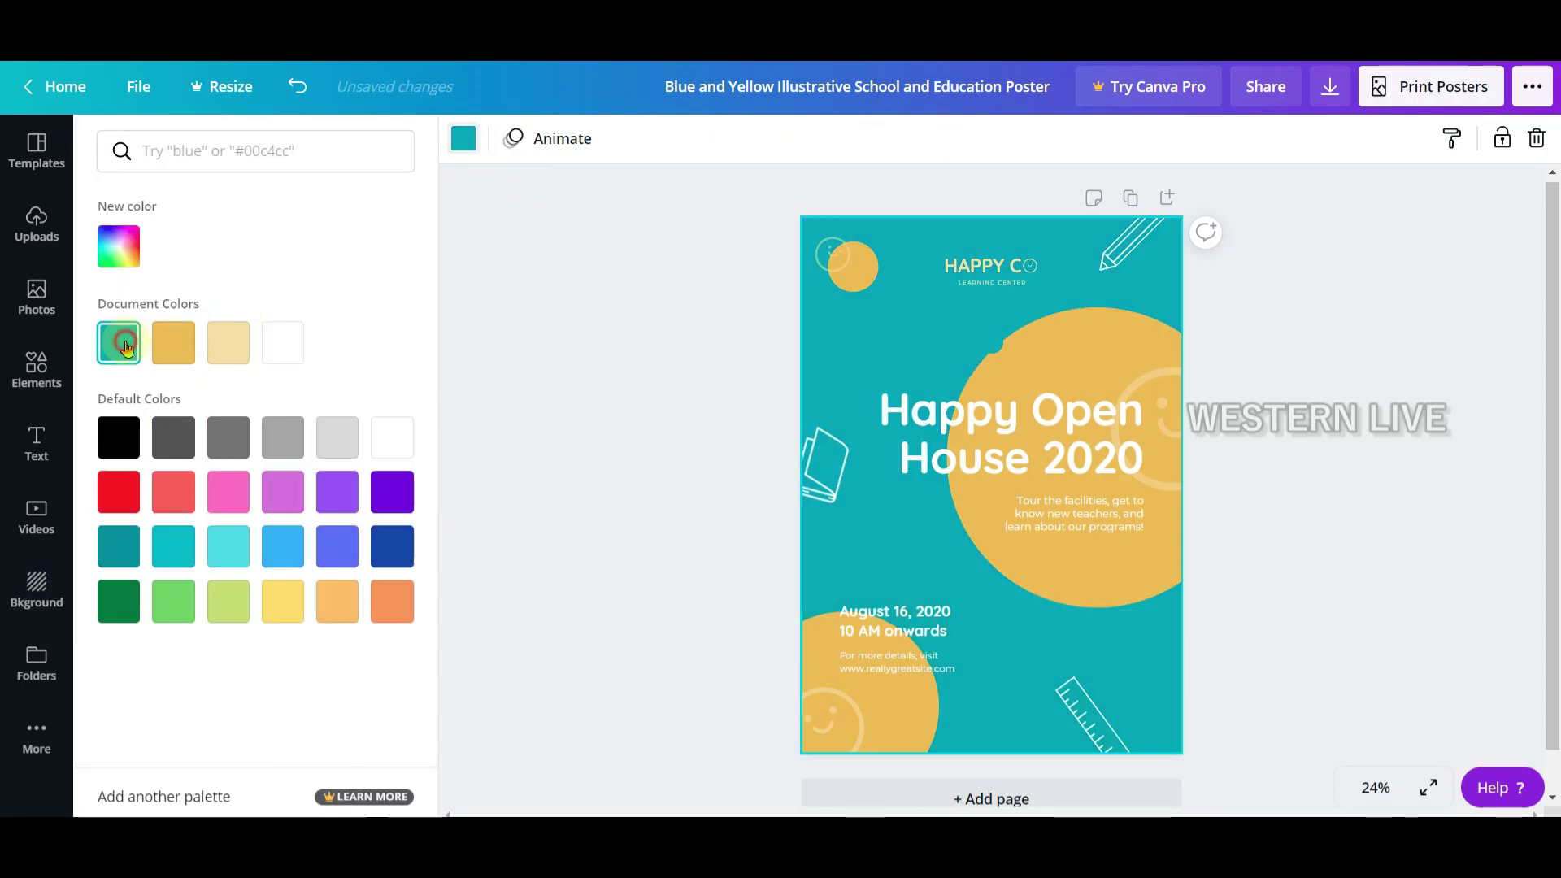
pyautogui.click(173, 342)
pyautogui.click(227, 342)
pyautogui.click(276, 355)
pyautogui.click(119, 342)
pyautogui.click(119, 437)
pyautogui.click(173, 437)
pyautogui.click(227, 437)
pyautogui.click(337, 438)
pyautogui.click(337, 491)
pyautogui.click(337, 545)
pyautogui.click(338, 492)
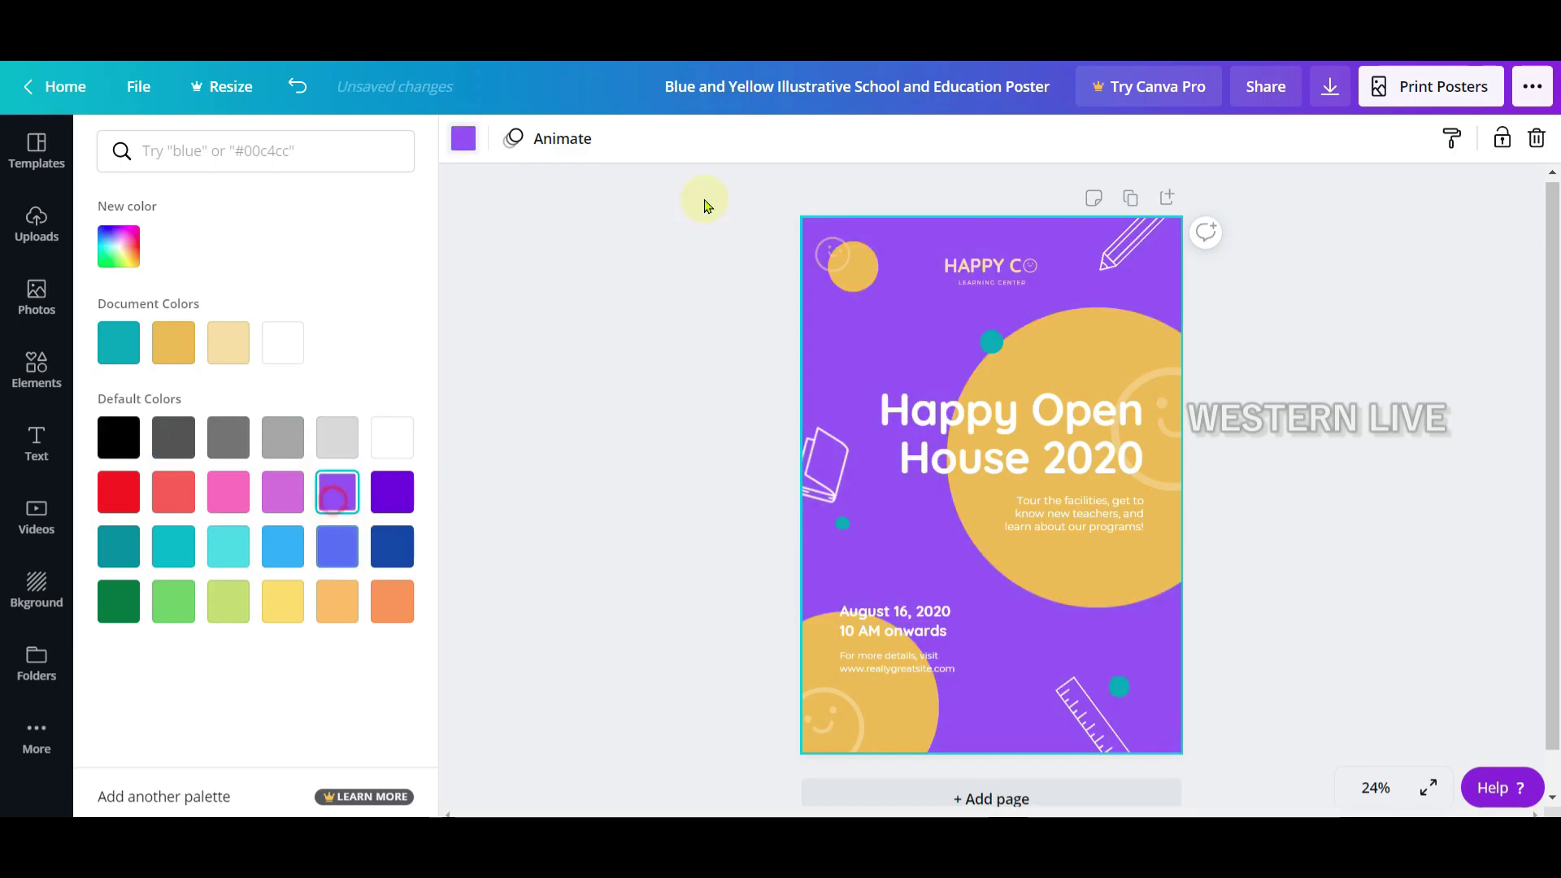
# Undo the solid background color changes.
pyautogui.click(529, 368)
pyautogui.click(1360, 677)
pyautogui.click(1078, 651)
pyautogui.click(1340, 593)
pyautogui.hotkey('ctrl', 'z')
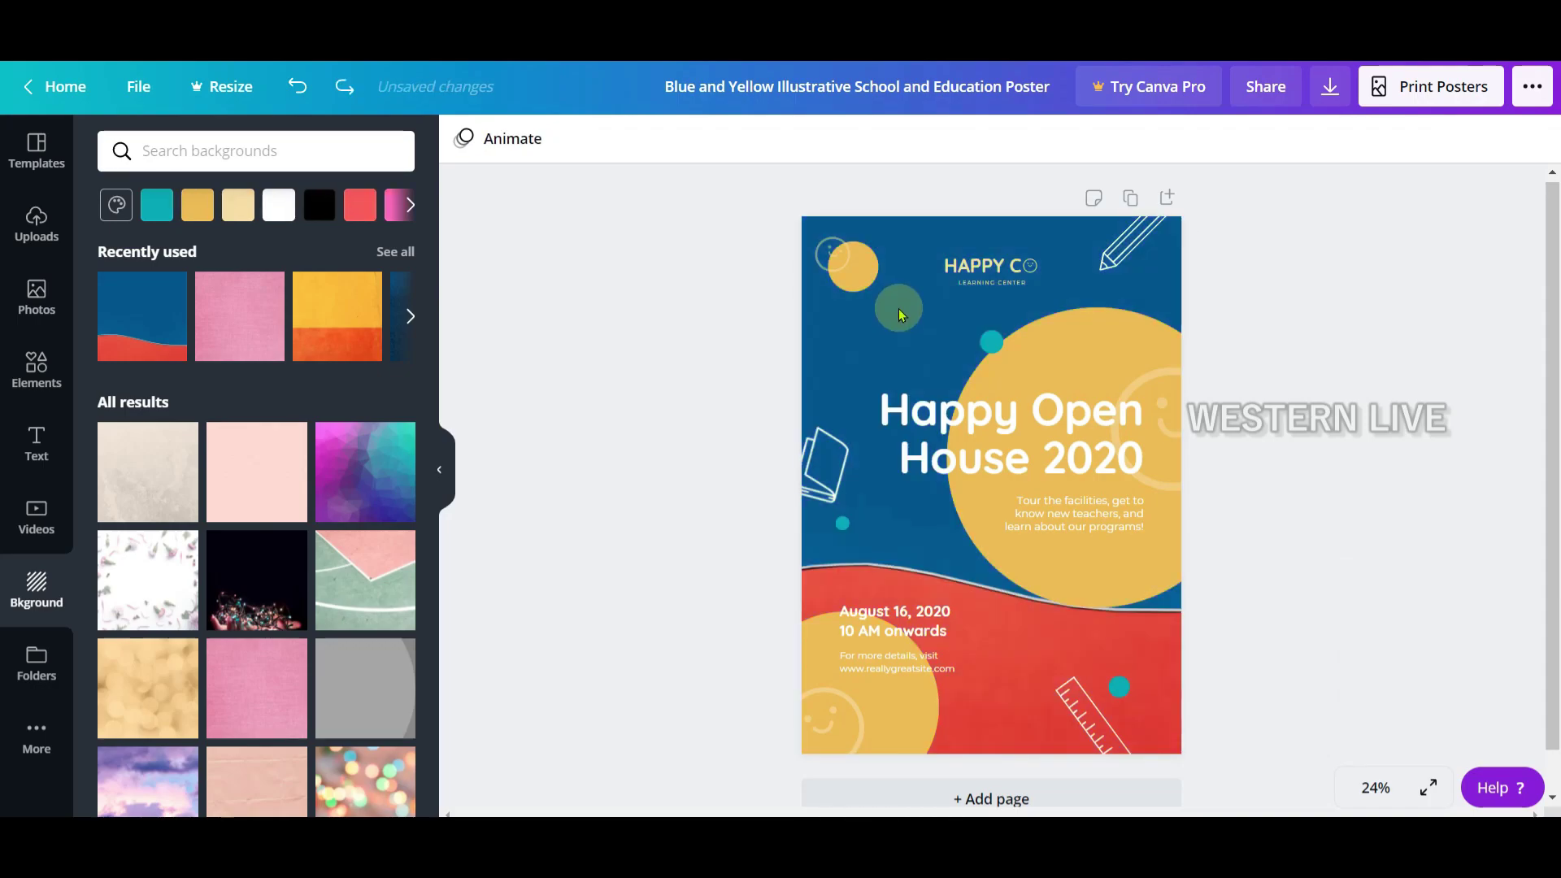
# Try duotone effects including Cherry, Fuchsia, Pop and Mustard, plus the Bad TV Retro effect, on the blue-and-red background.
pyautogui.click(900, 315)
pyautogui.click(516, 139)
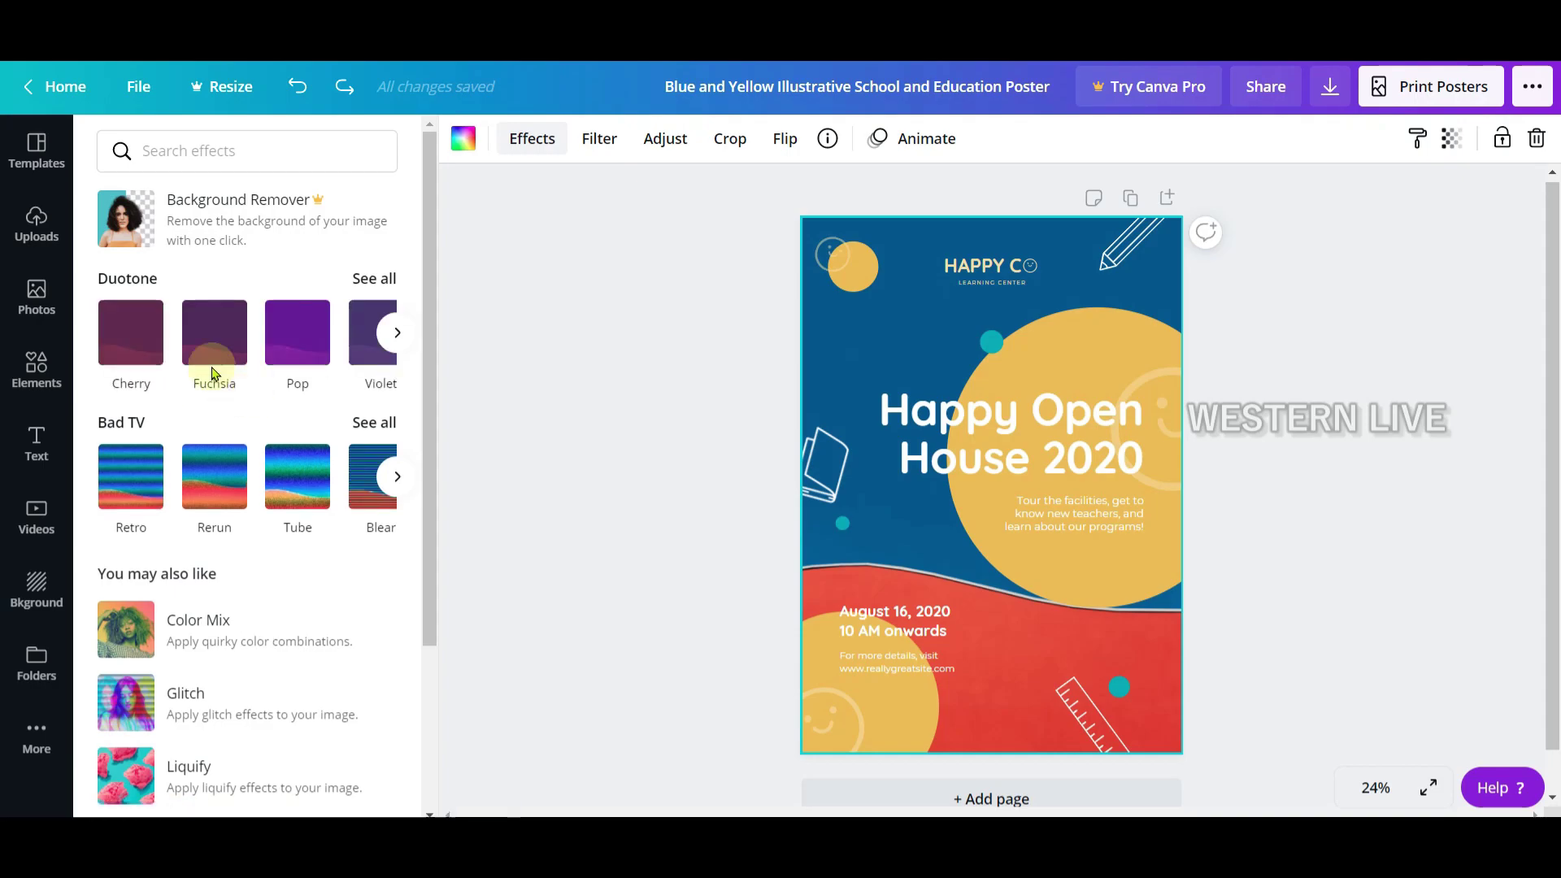
pyautogui.click(130, 332)
pyautogui.click(208, 339)
pyautogui.click(298, 332)
pyautogui.click(396, 332)
pyautogui.click(300, 376)
pyautogui.click(366, 351)
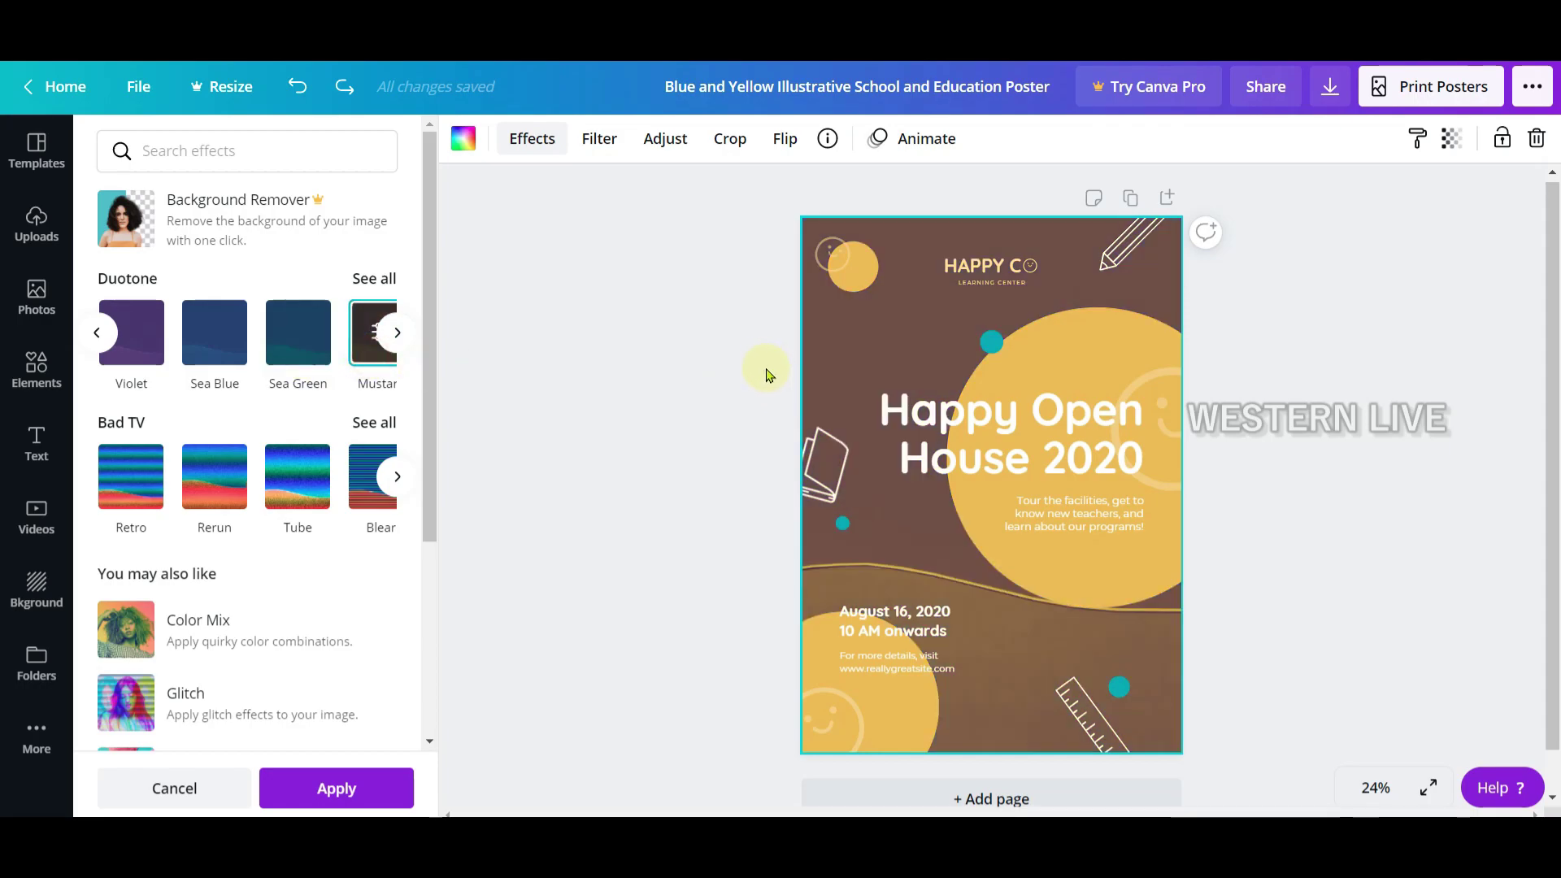
pyautogui.click(131, 477)
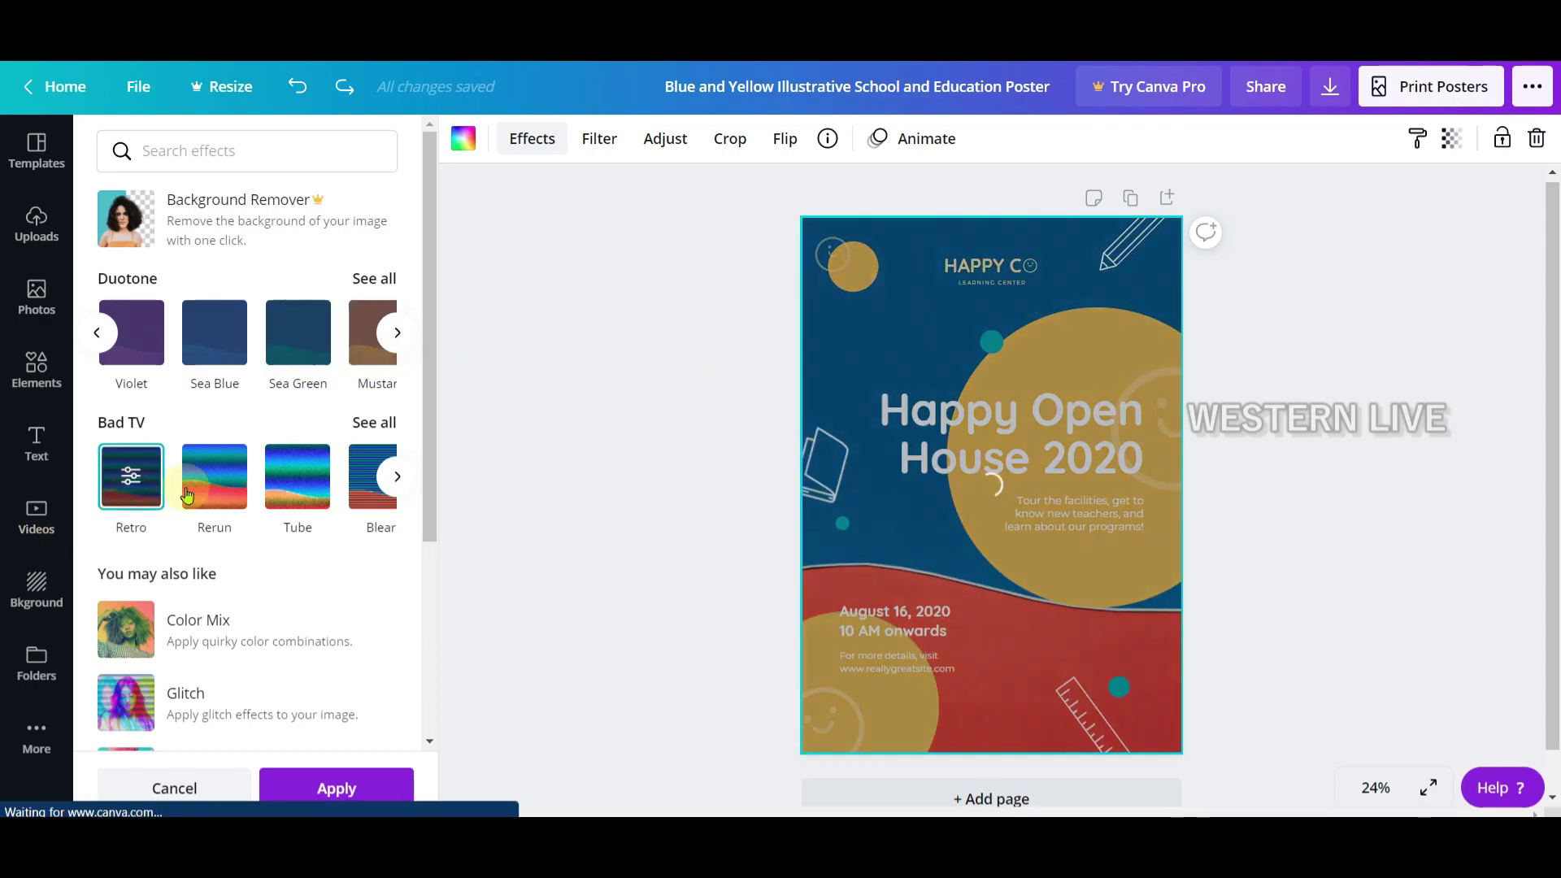
# Try the Epic, Festive, Selfie, Whimsical, Peony, Dalliance and Greyscale filters on the poster background.
pyautogui.click(599, 139)
pyautogui.click(209, 210)
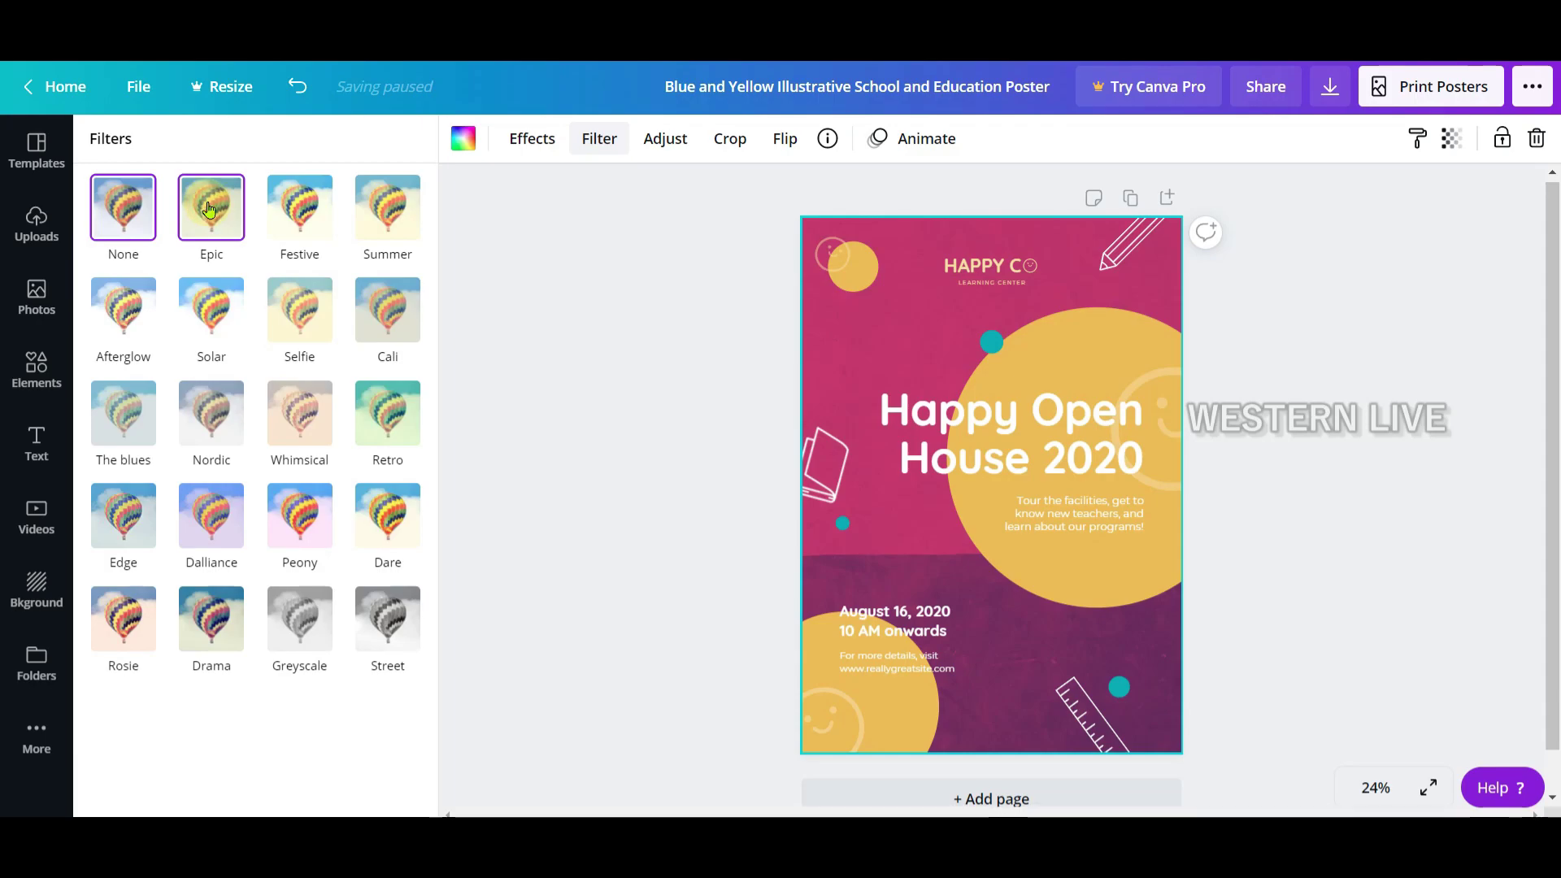
pyautogui.click(209, 210)
pyautogui.click(286, 209)
pyautogui.click(304, 362)
pyautogui.click(312, 466)
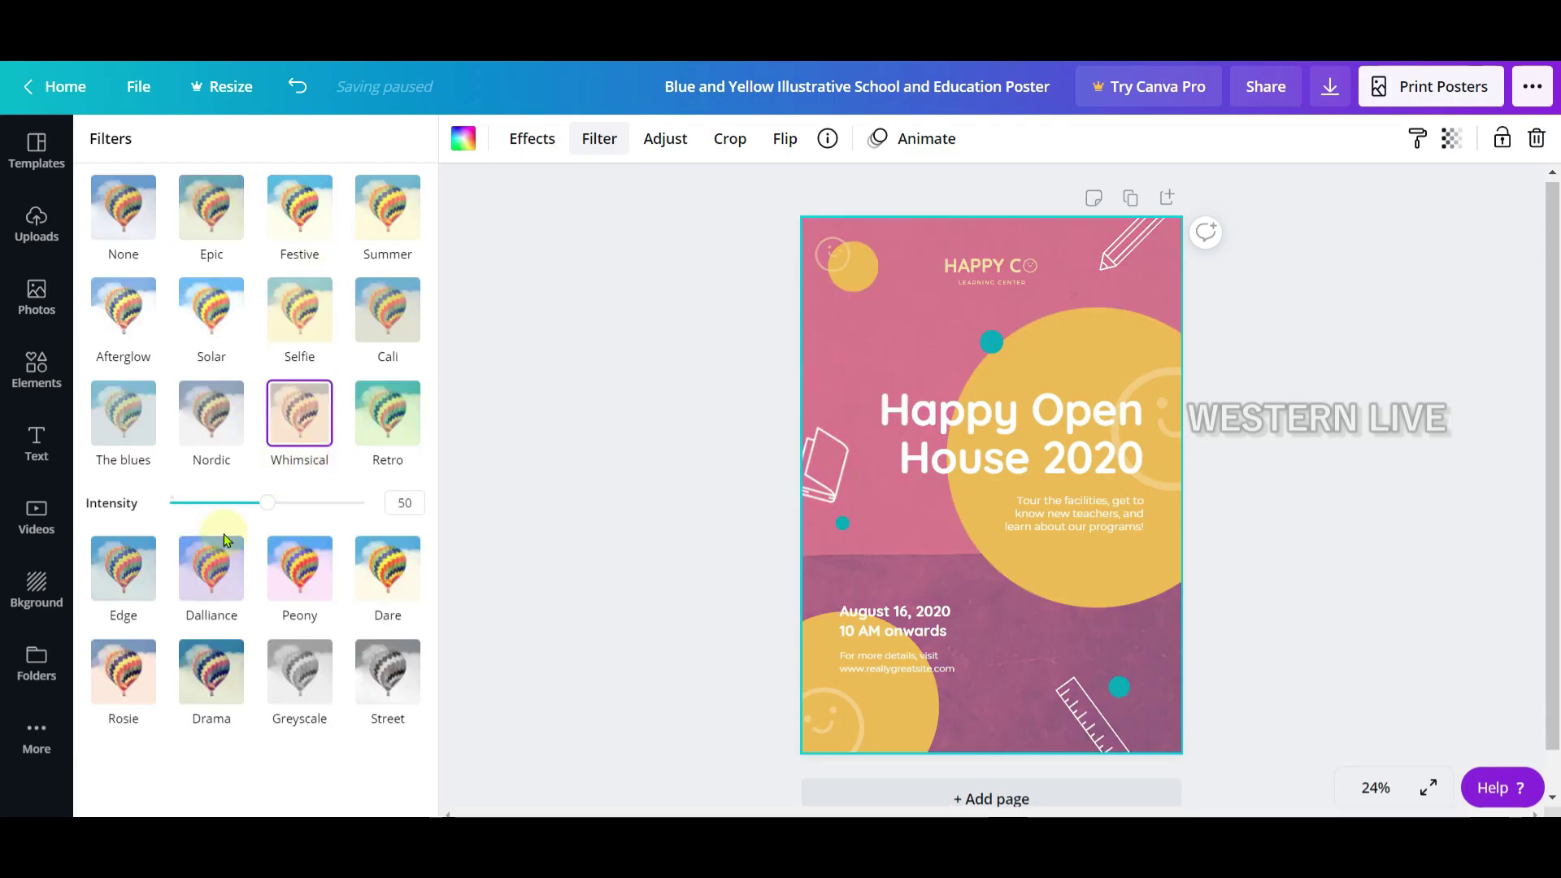
pyautogui.click(298, 560)
pyautogui.click(192, 569)
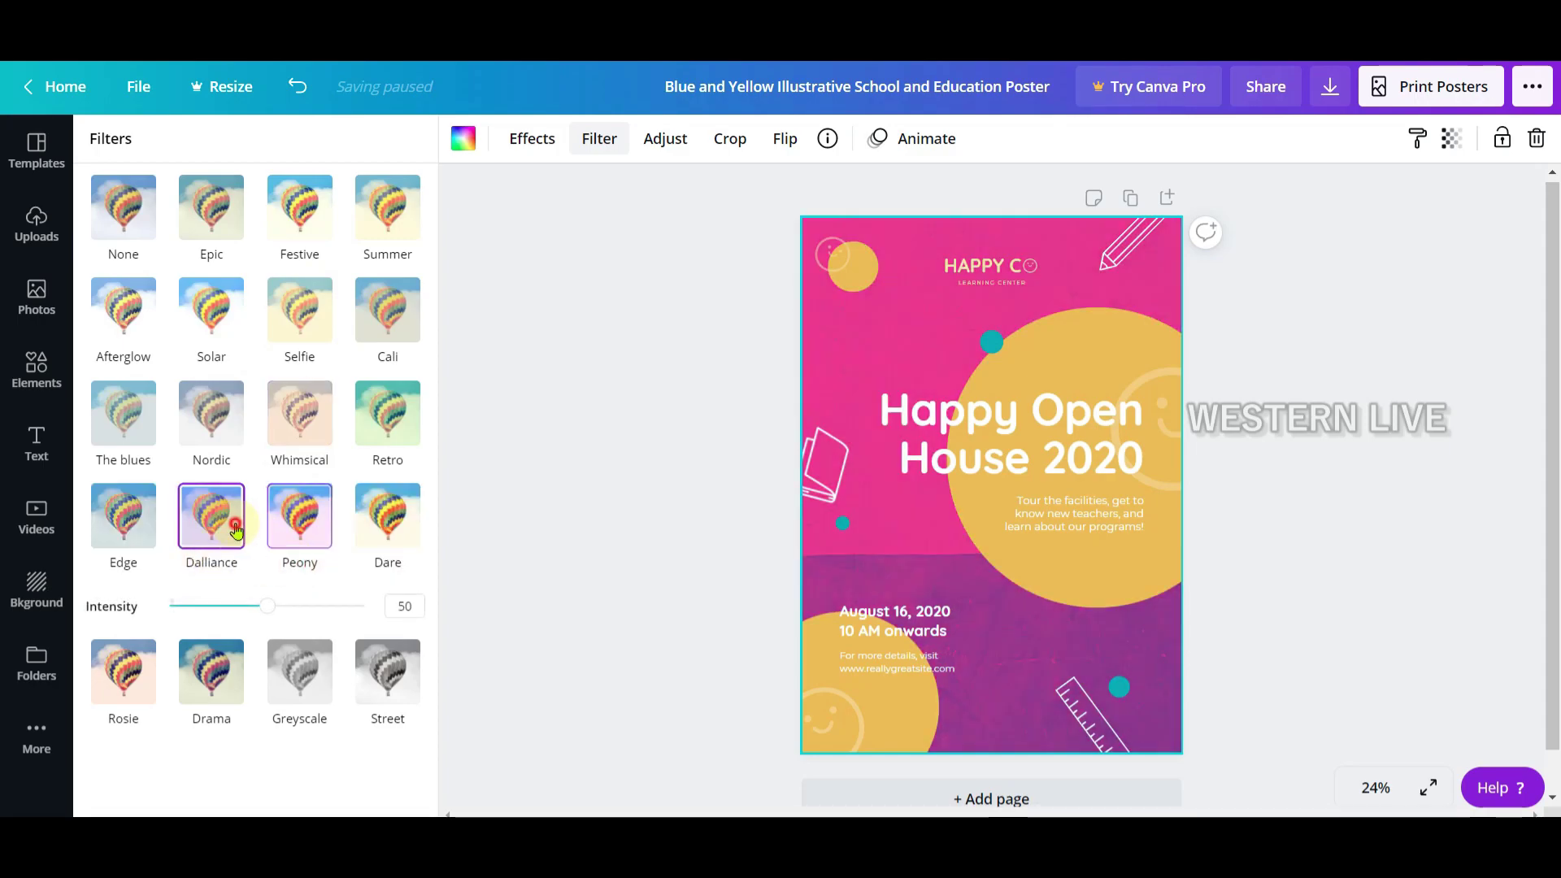
pyautogui.click(297, 667)
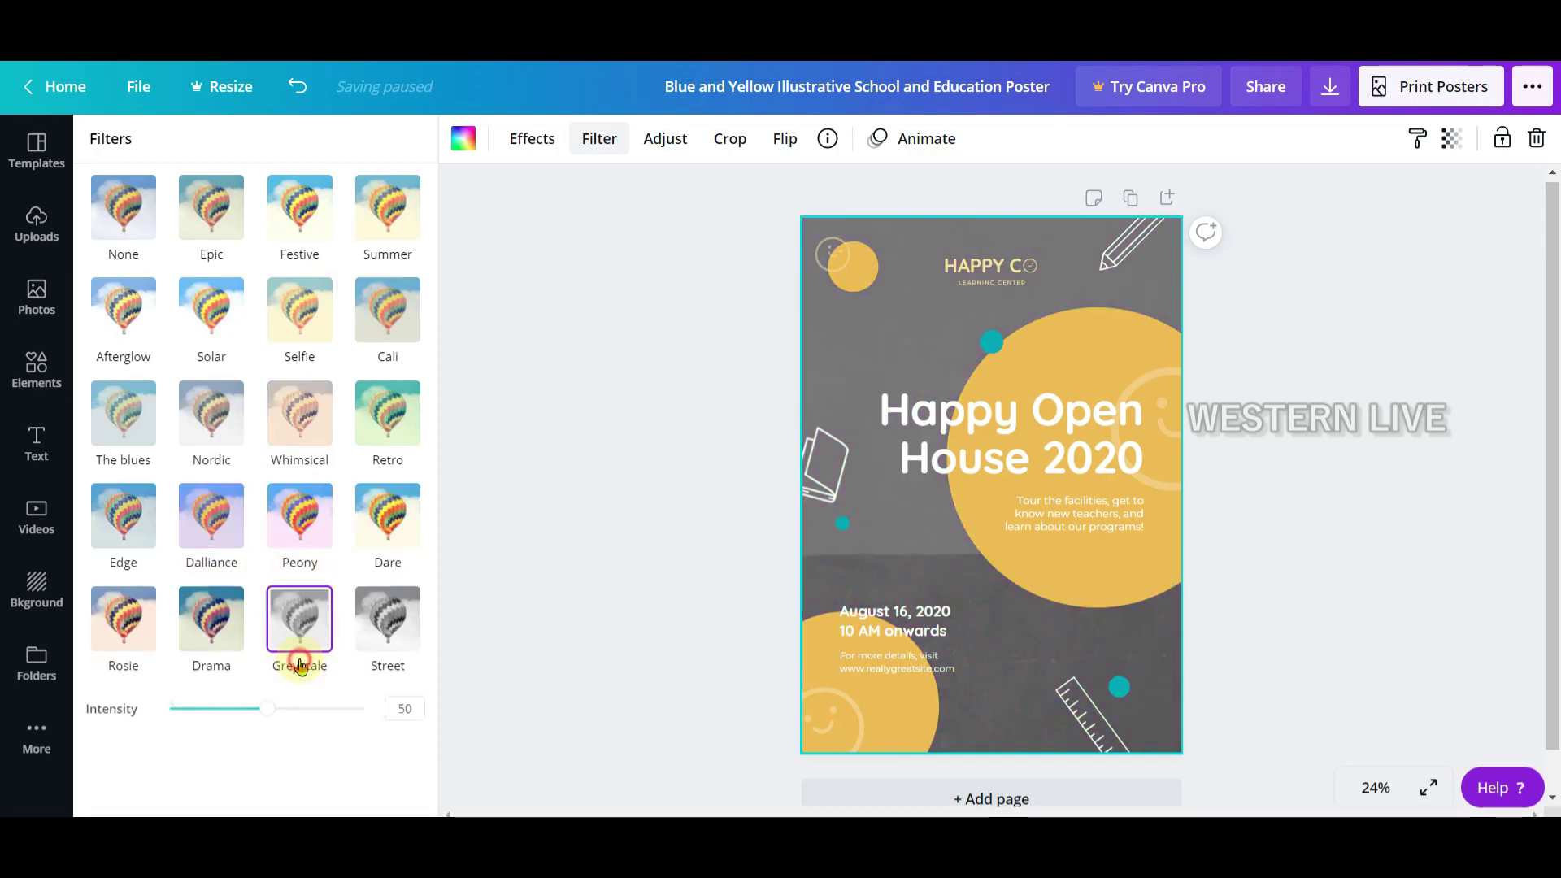
# Adjust the background: brightness 33, contrast 21, saturation 38, tint 4, blur 18, X-Process 23 and vignette 53.
pyautogui.click(665, 139)
pyautogui.moveTo(261, 186); pyautogui.dragTo(291, 228)
pyautogui.moveTo(227, 278); pyautogui.dragTo(277, 325)
pyautogui.moveTo(273, 350); pyautogui.dragTo(292, 391)
pyautogui.moveTo(185, 431)
pyautogui.mouseDown()
pyautogui.moveTo(352, 435)
pyautogui.moveTo(253, 457)
pyautogui.moveTo(278, 435)
pyautogui.mouseUp()
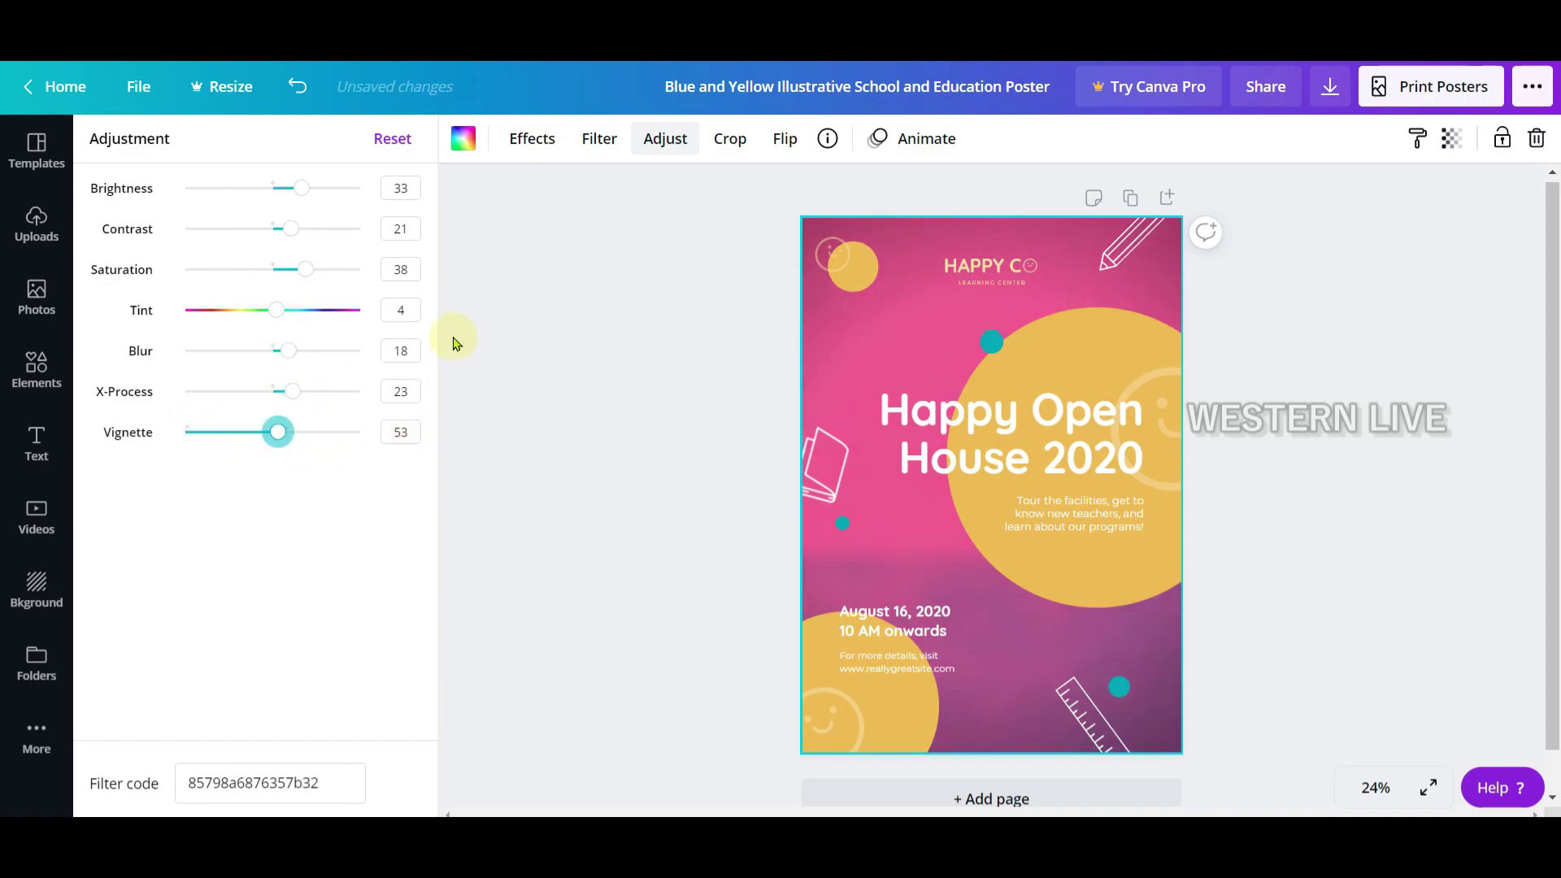
# Crop the poster background by resizing the image slightly and shifting it leftward within the page.
pyautogui.click(729, 151)
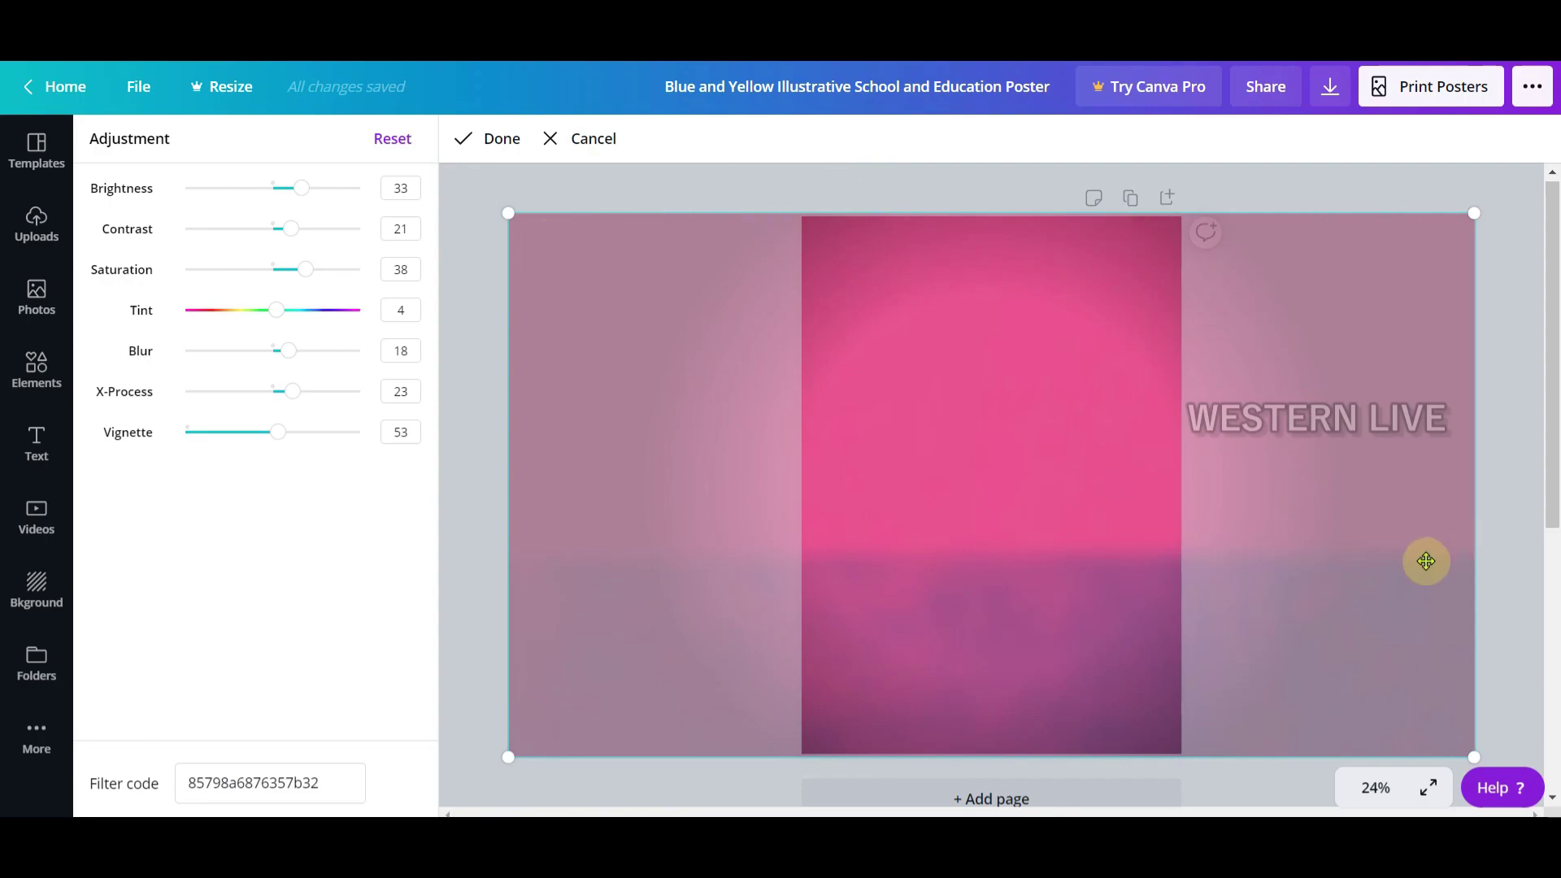
pyautogui.moveTo(509, 759)
pyautogui.mouseDown()
pyautogui.moveTo(687, 748)
pyautogui.moveTo(813, 672)
pyautogui.moveTo(528, 764)
pyautogui.mouseUp()
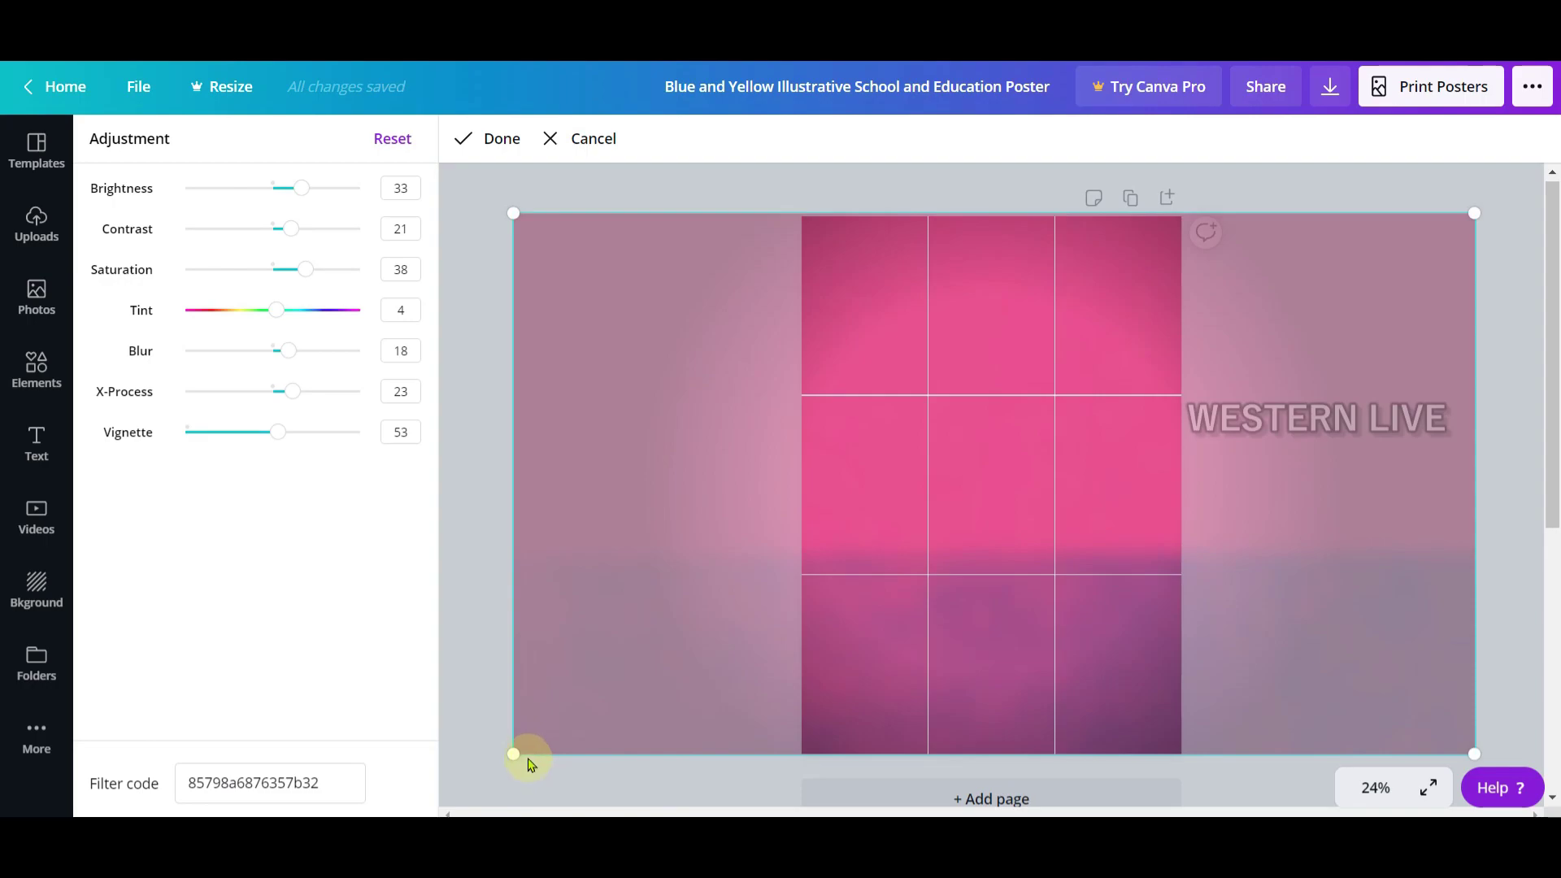
pyautogui.moveTo(859, 568)
pyautogui.mouseDown()
pyautogui.moveTo(832, 567)
pyautogui.moveTo(1316, 558)
pyautogui.moveTo(805, 572)
pyautogui.moveTo(742, 550)
pyautogui.moveTo(763, 578)
pyautogui.moveTo(850, 585)
pyautogui.mouseUp()
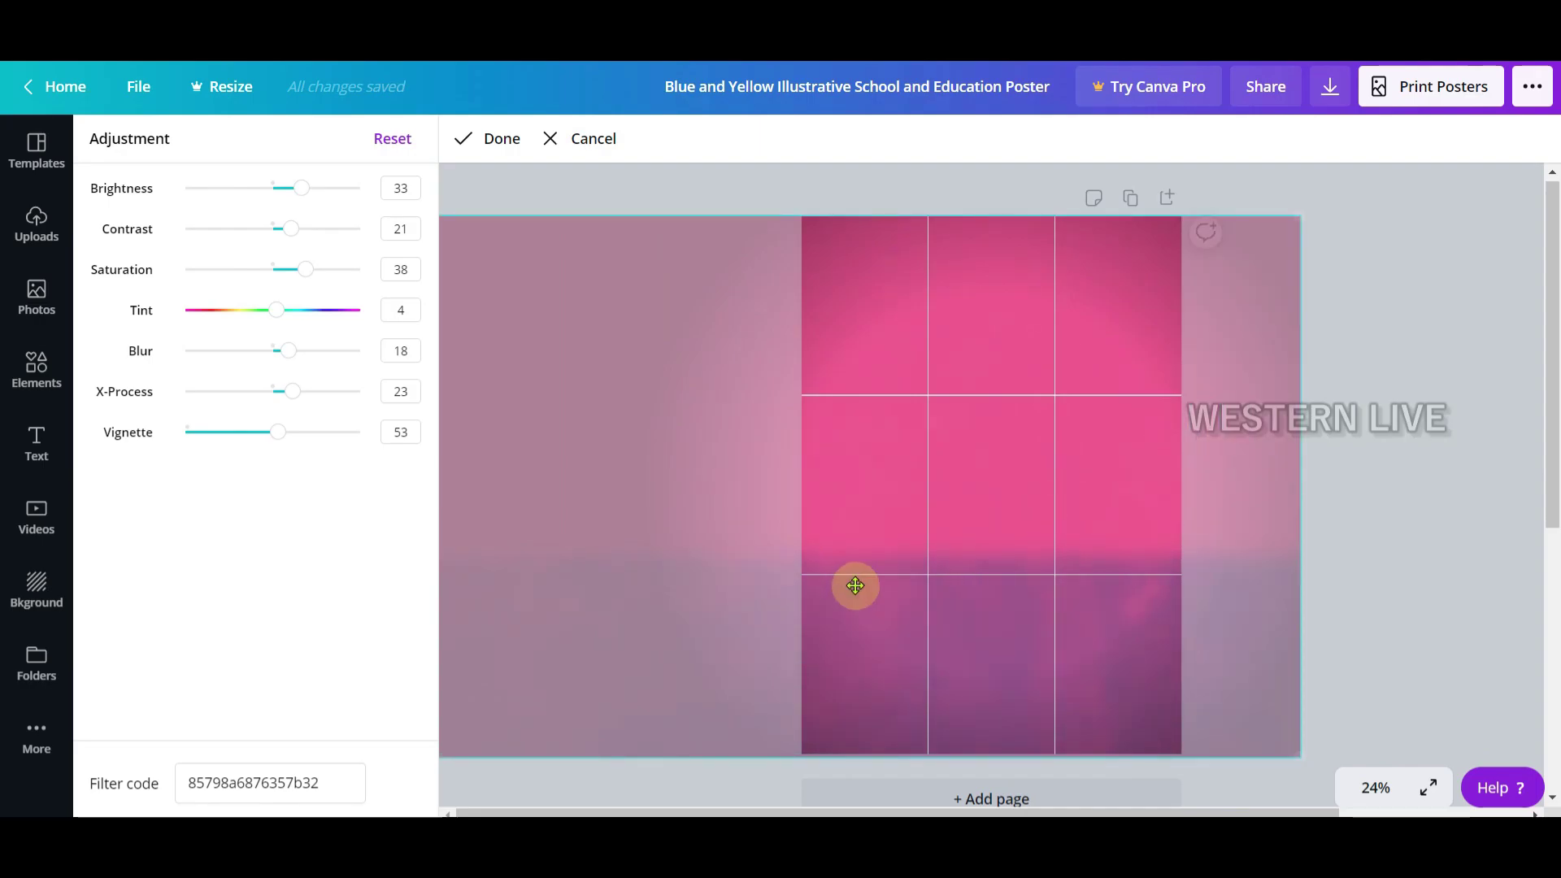
pyautogui.click(1486, 567)
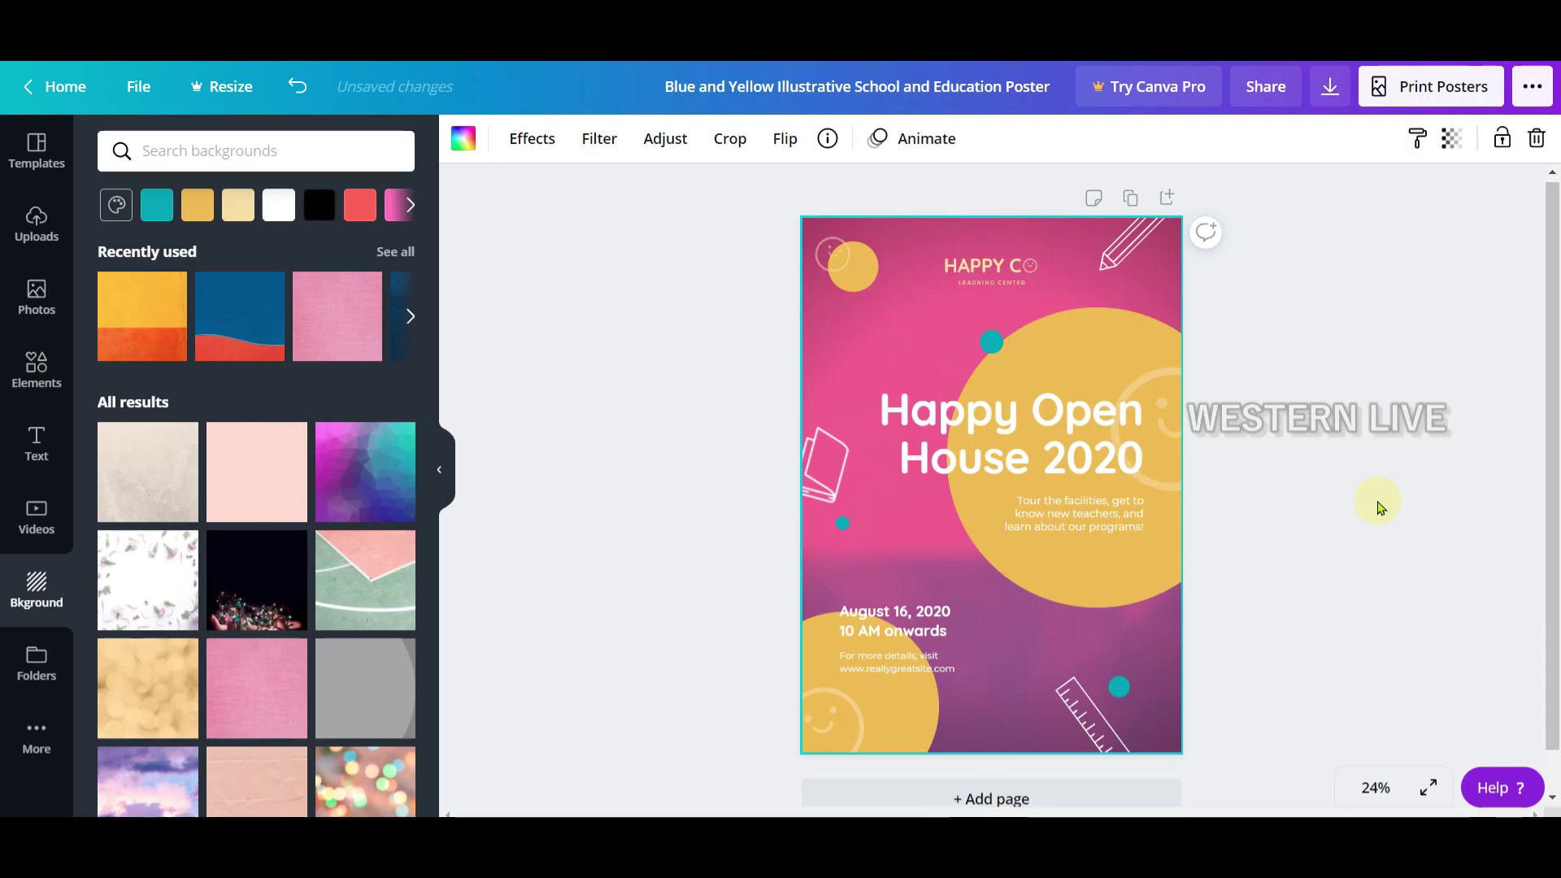
# Flip the poster background vertically.
pyautogui.click(793, 153)
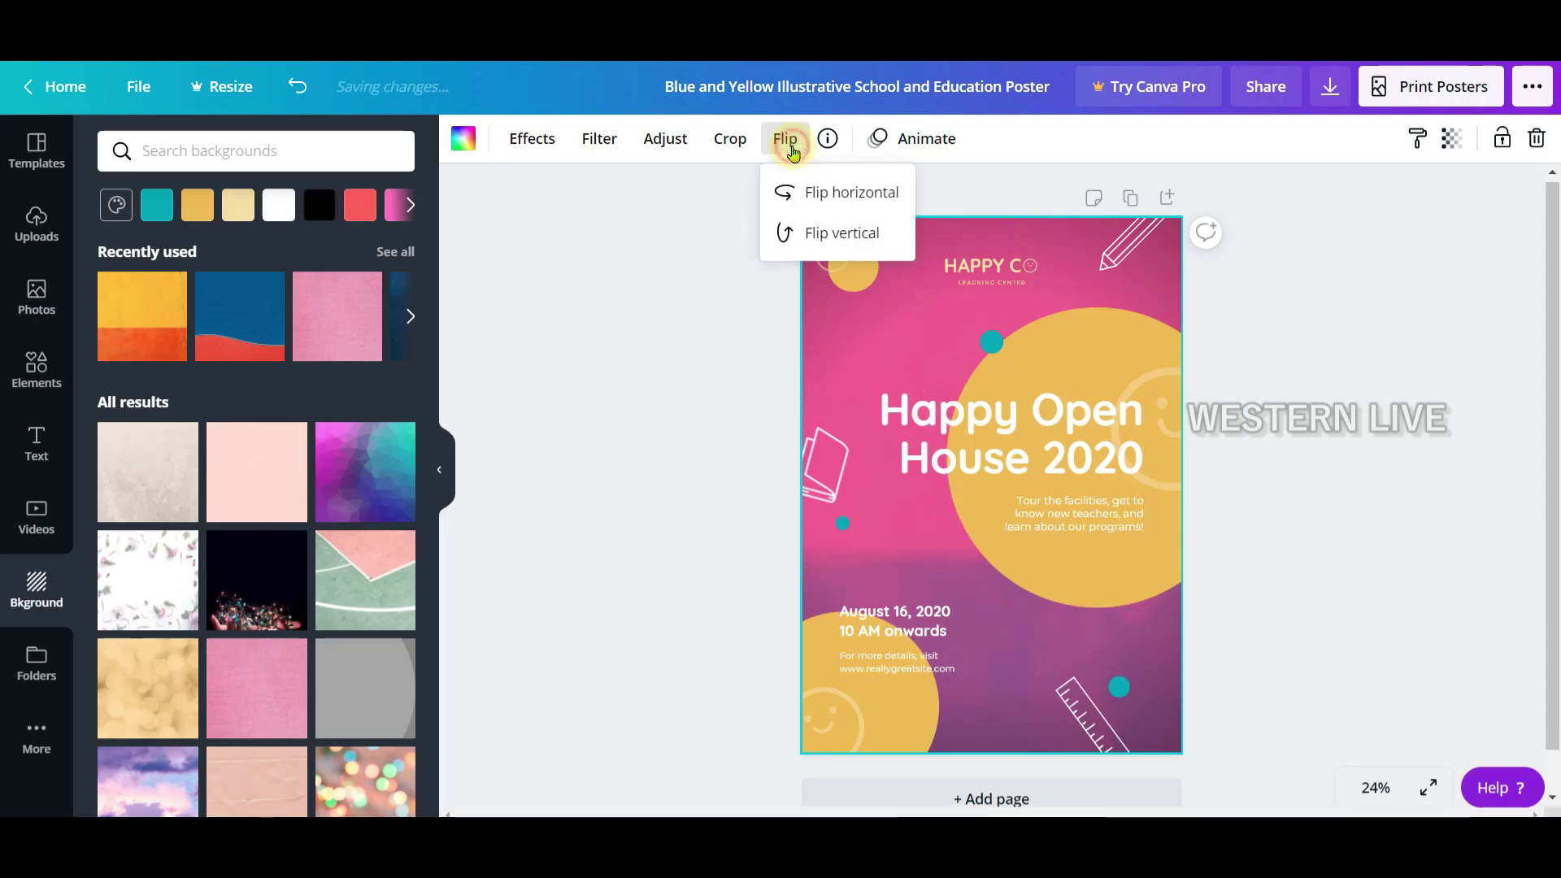
pyautogui.click(815, 235)
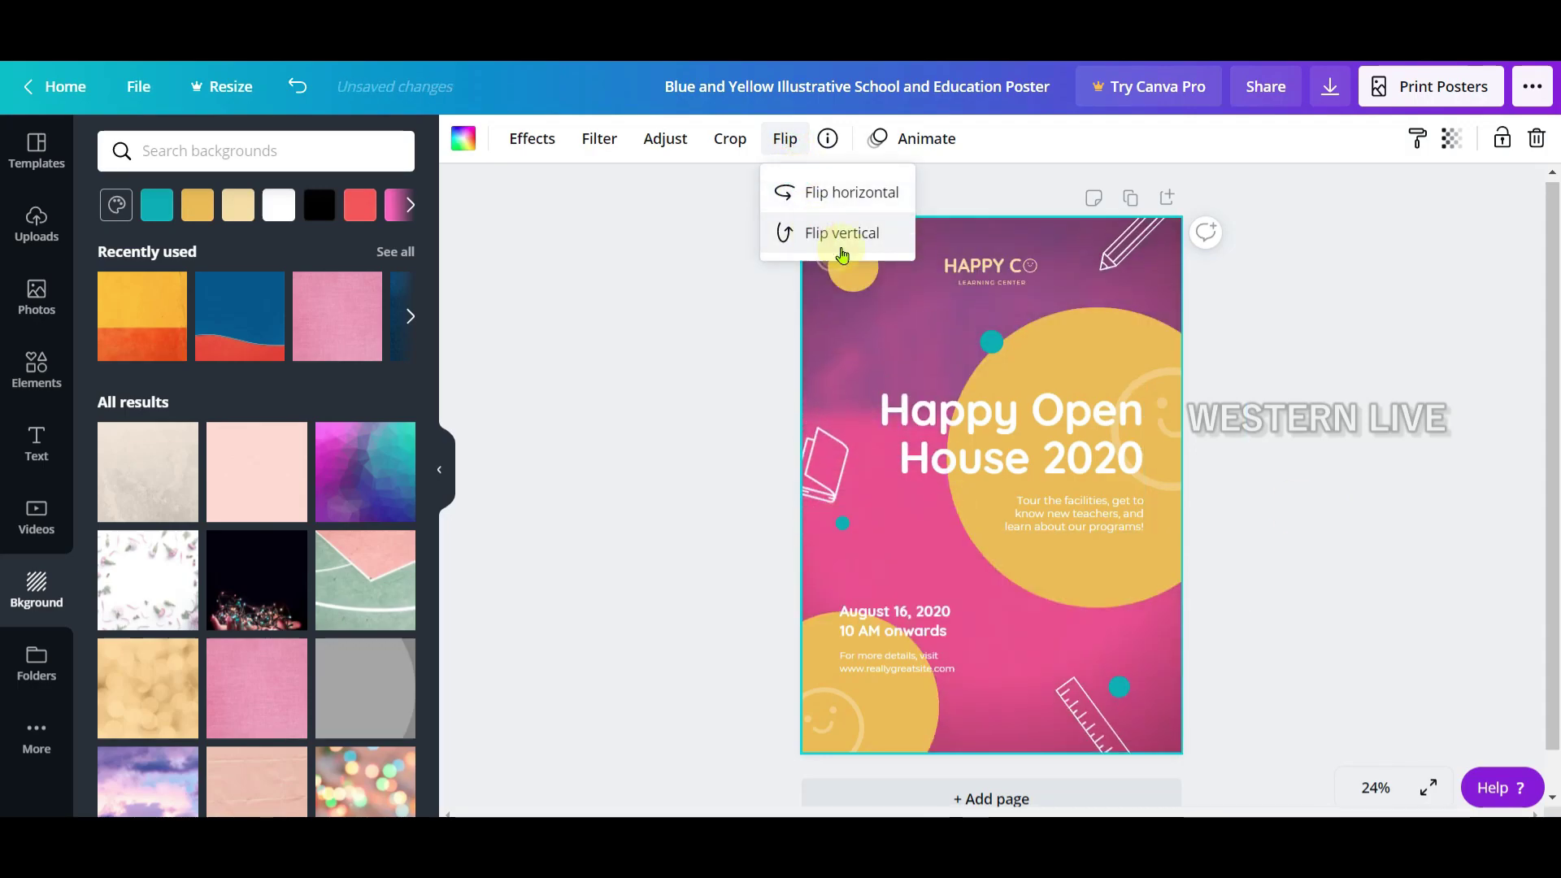
pyautogui.click(1327, 419)
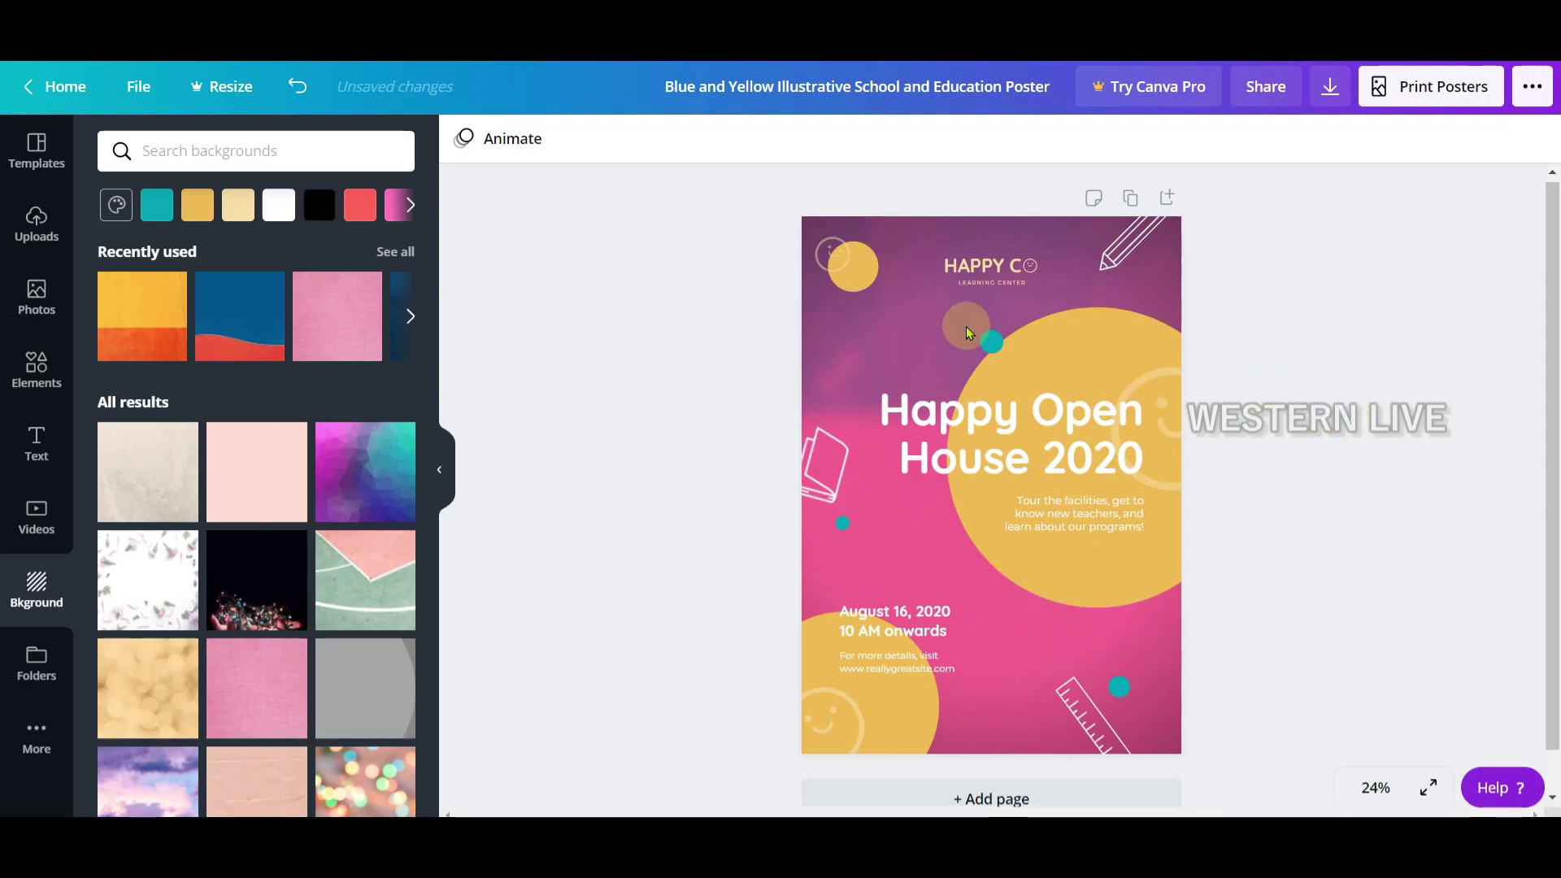
# Browse the available apps and uploaded images, and upload the lion illustration onto the middle of the poster.
pyautogui.click(863, 308)
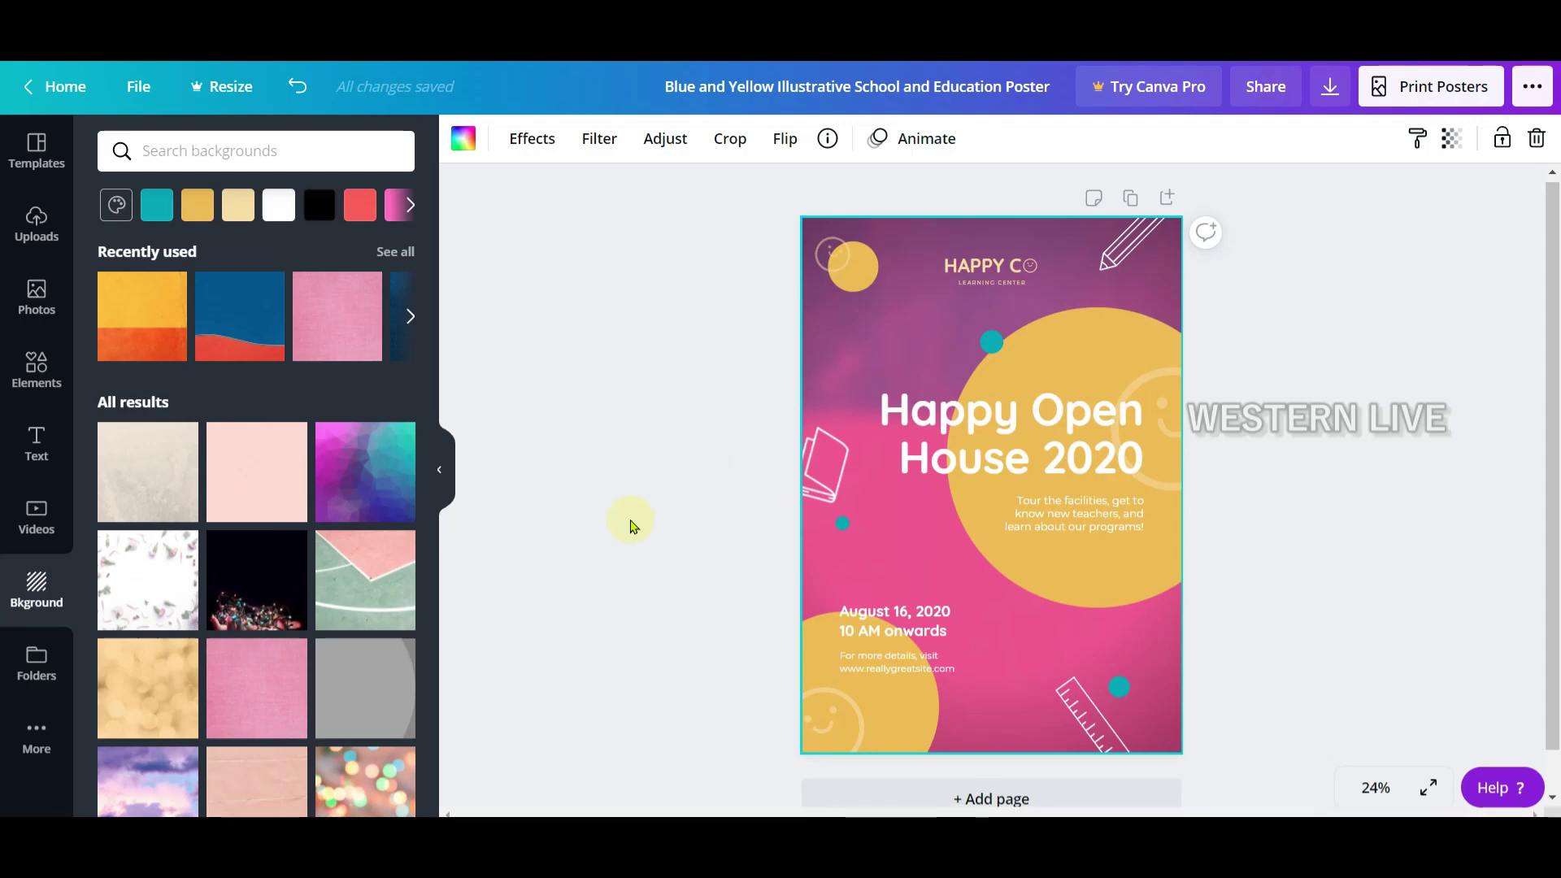
pyautogui.click(37, 736)
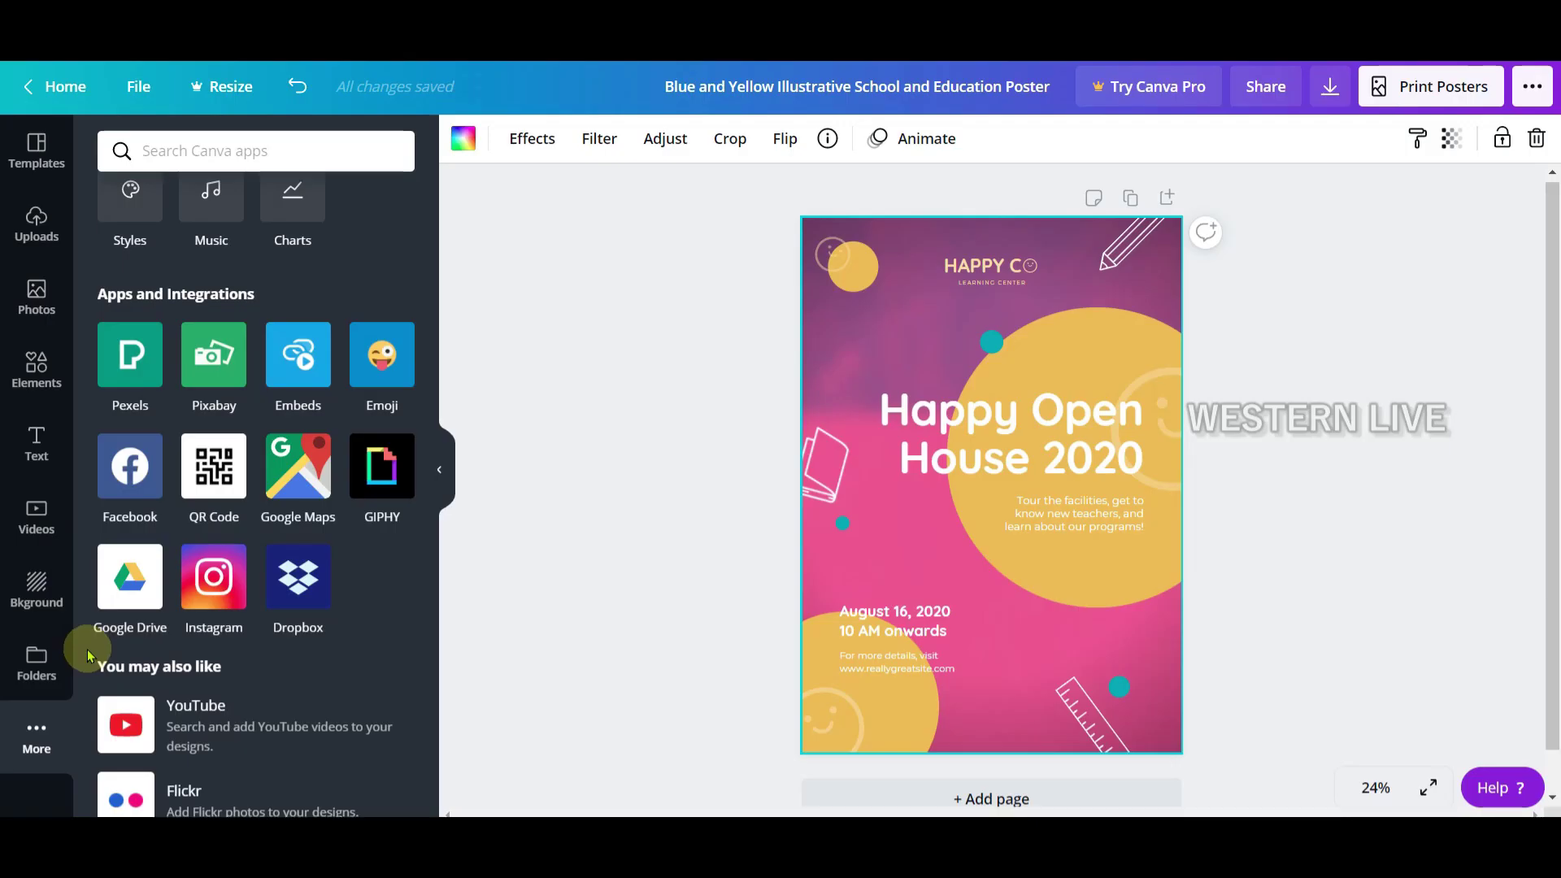
pyautogui.click(36, 243)
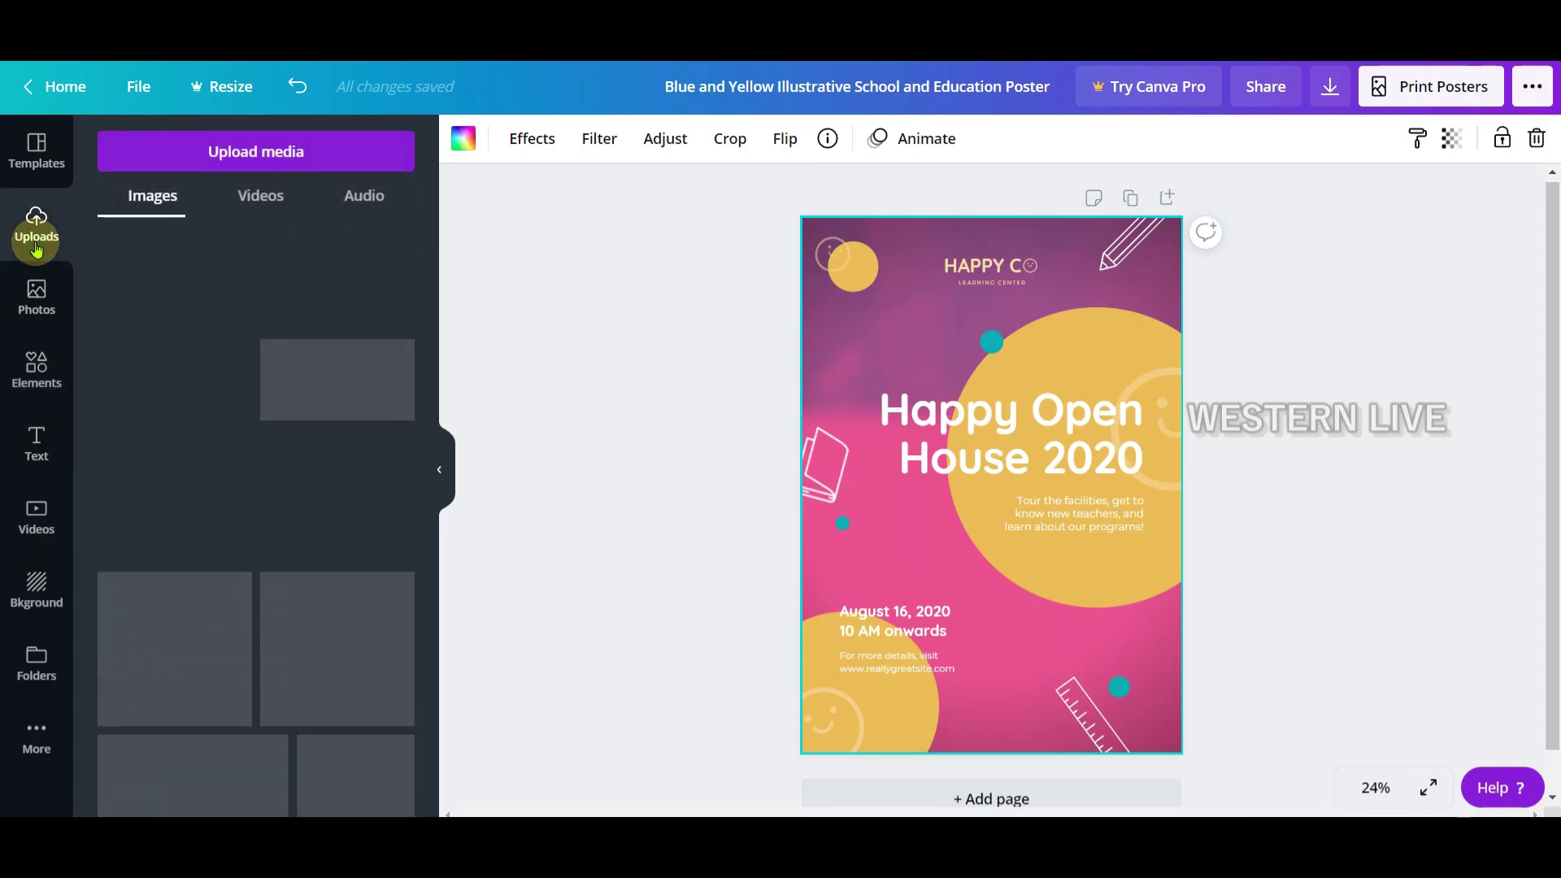
pyautogui.scroll(-4, 250, 431)
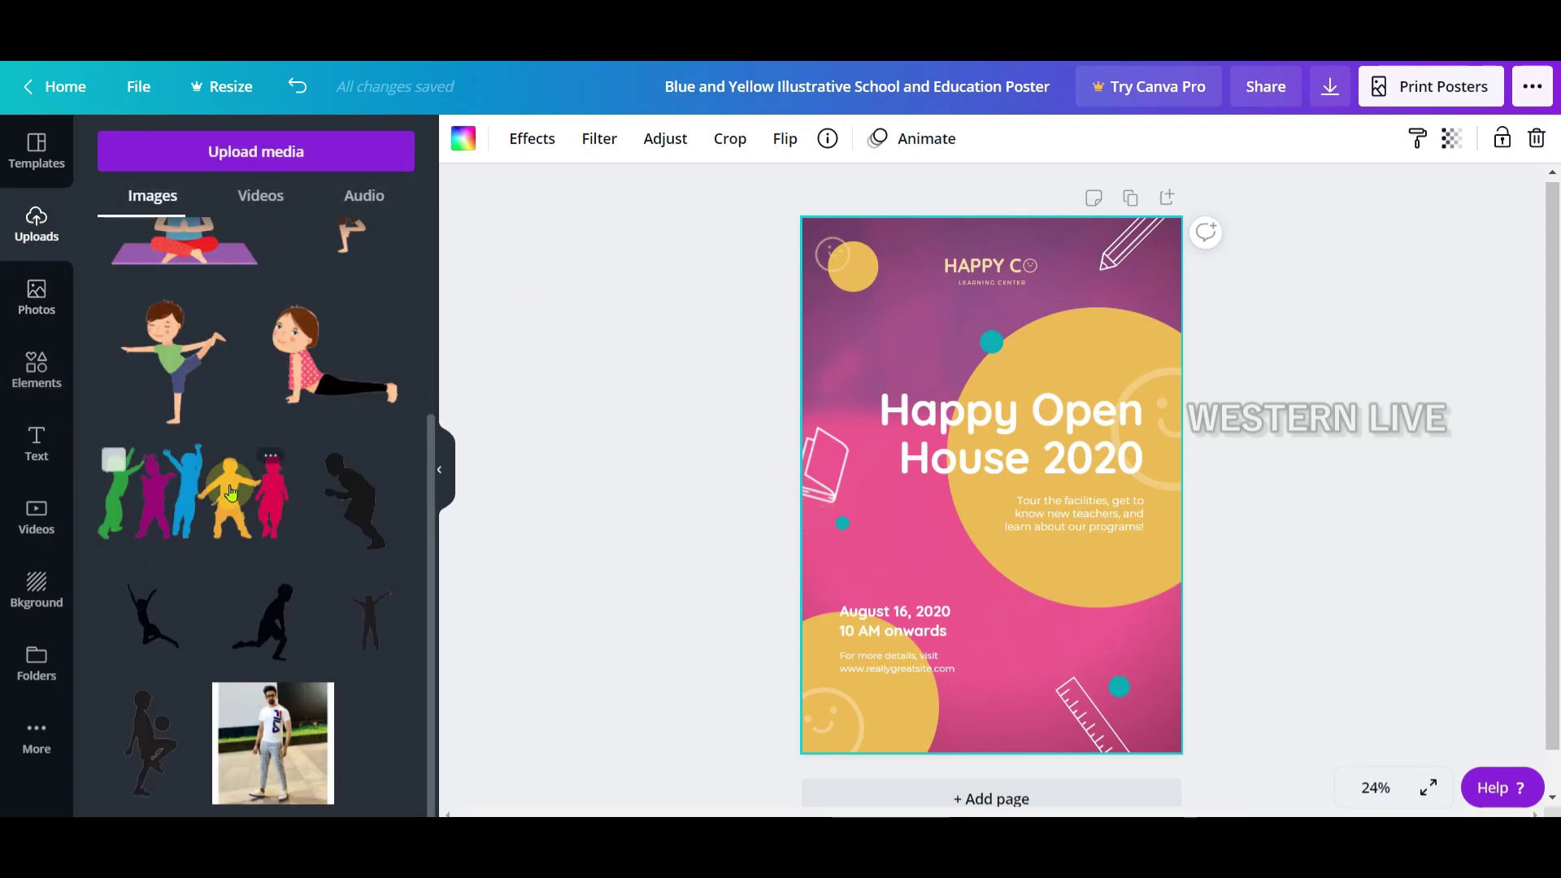
pyautogui.scroll(1, 236, 480)
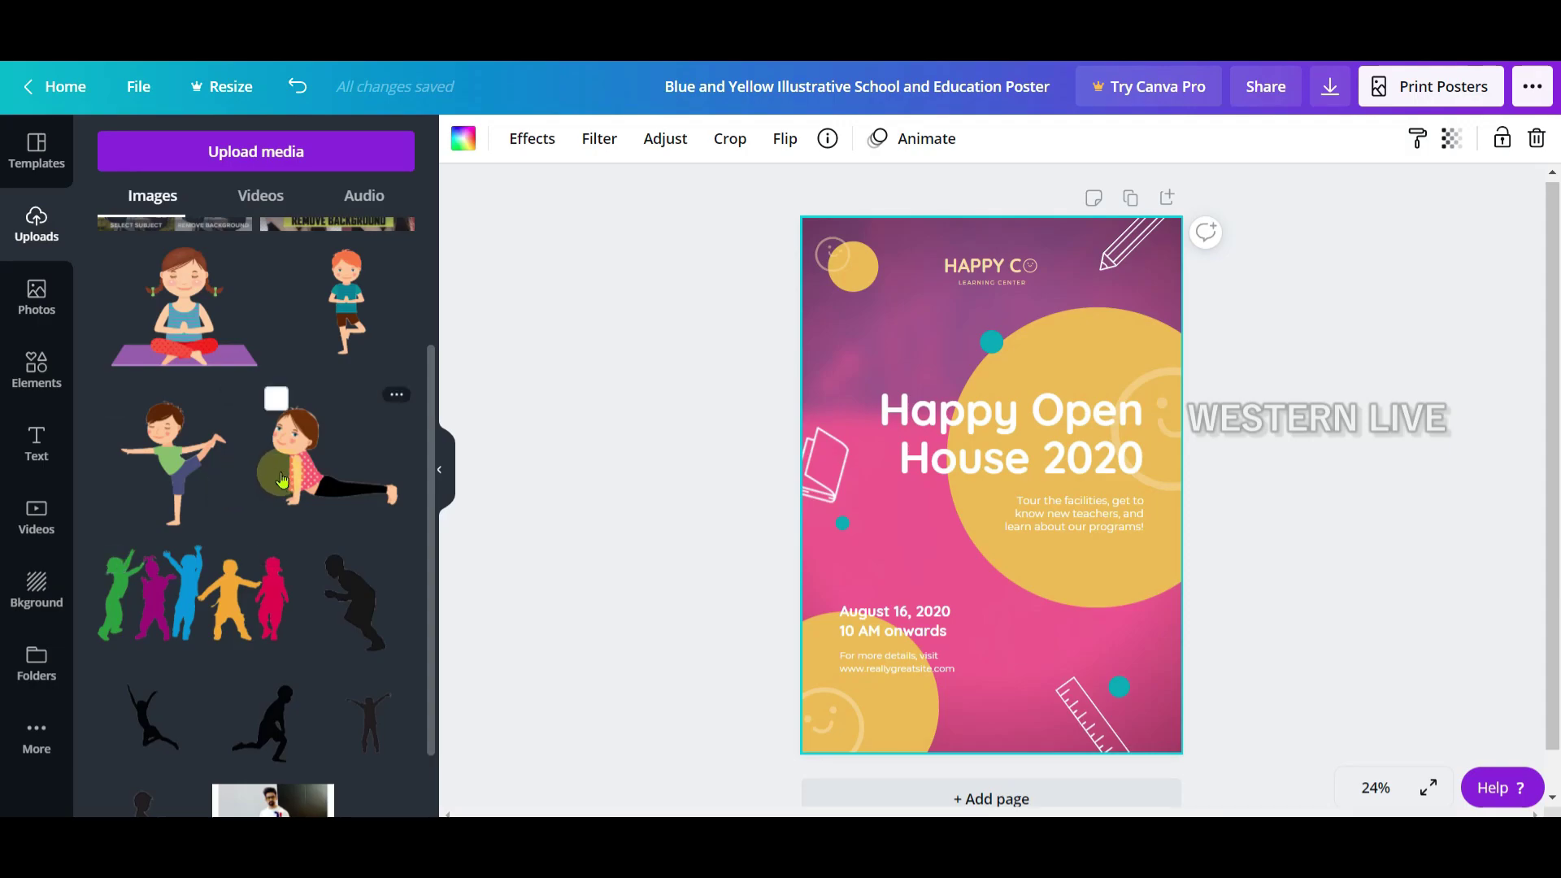
pyautogui.click(305, 163)
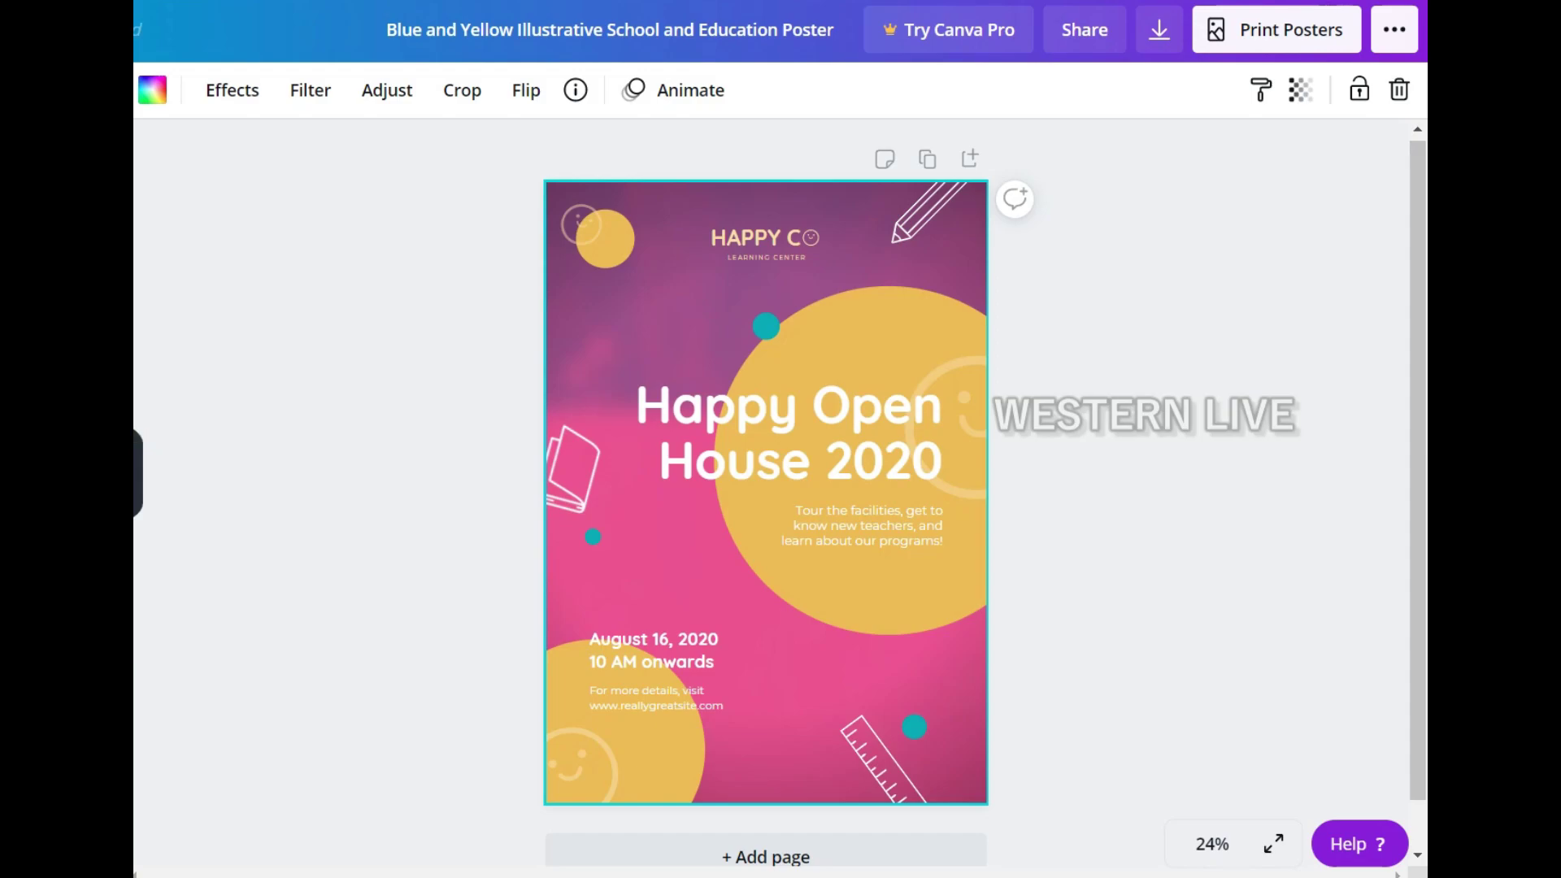
pyautogui.moveTo(134, 406); pyautogui.dragTo(761, 540)
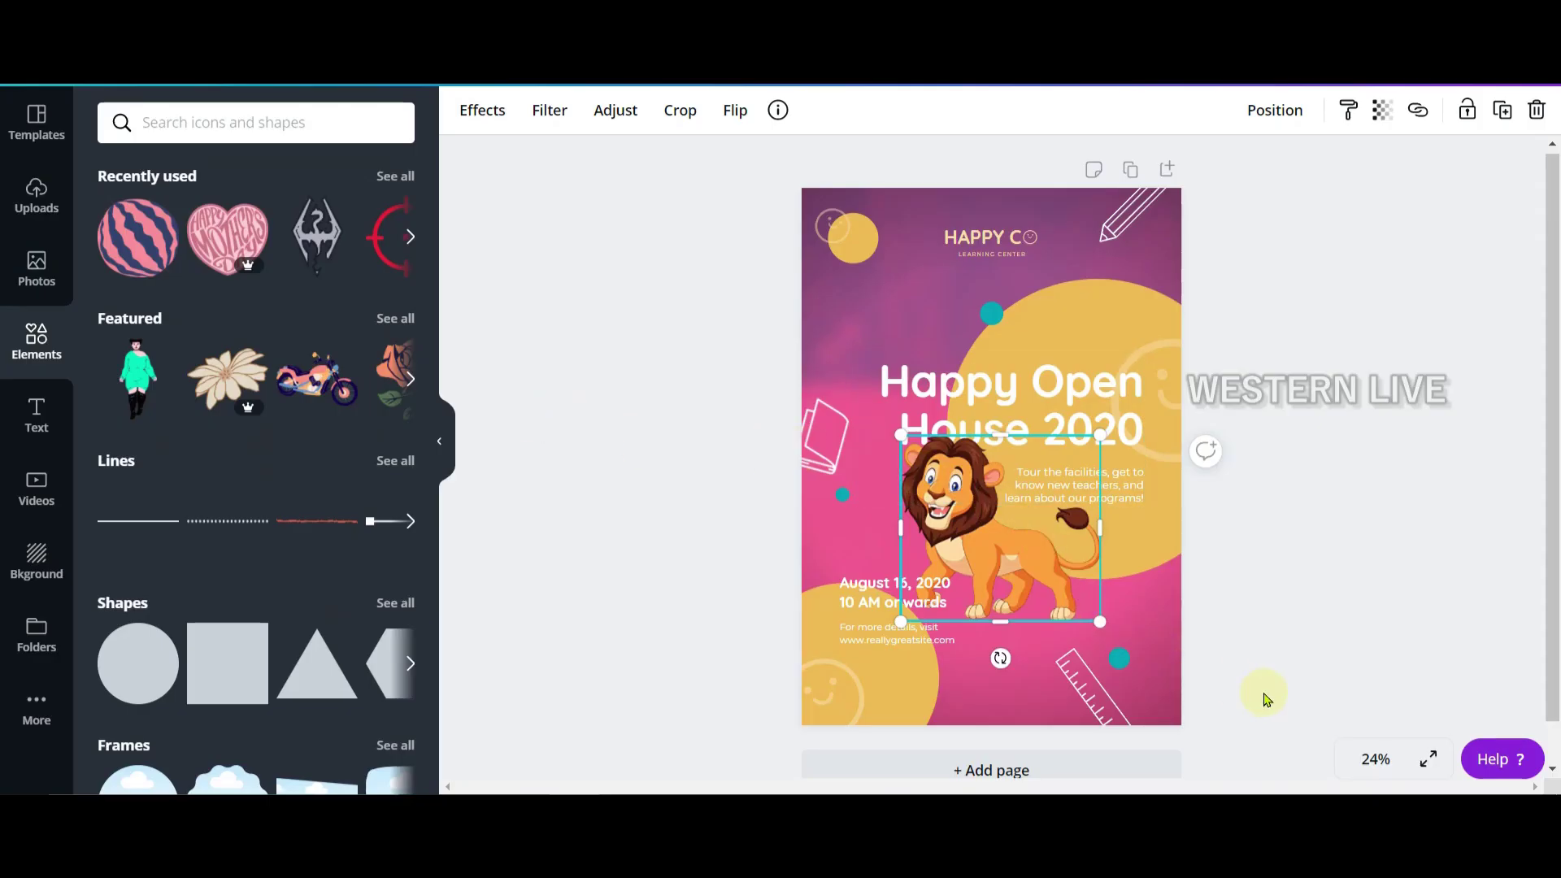
# View the poster in full-screen mode and return to the editor.
pyautogui.click(1437, 762)
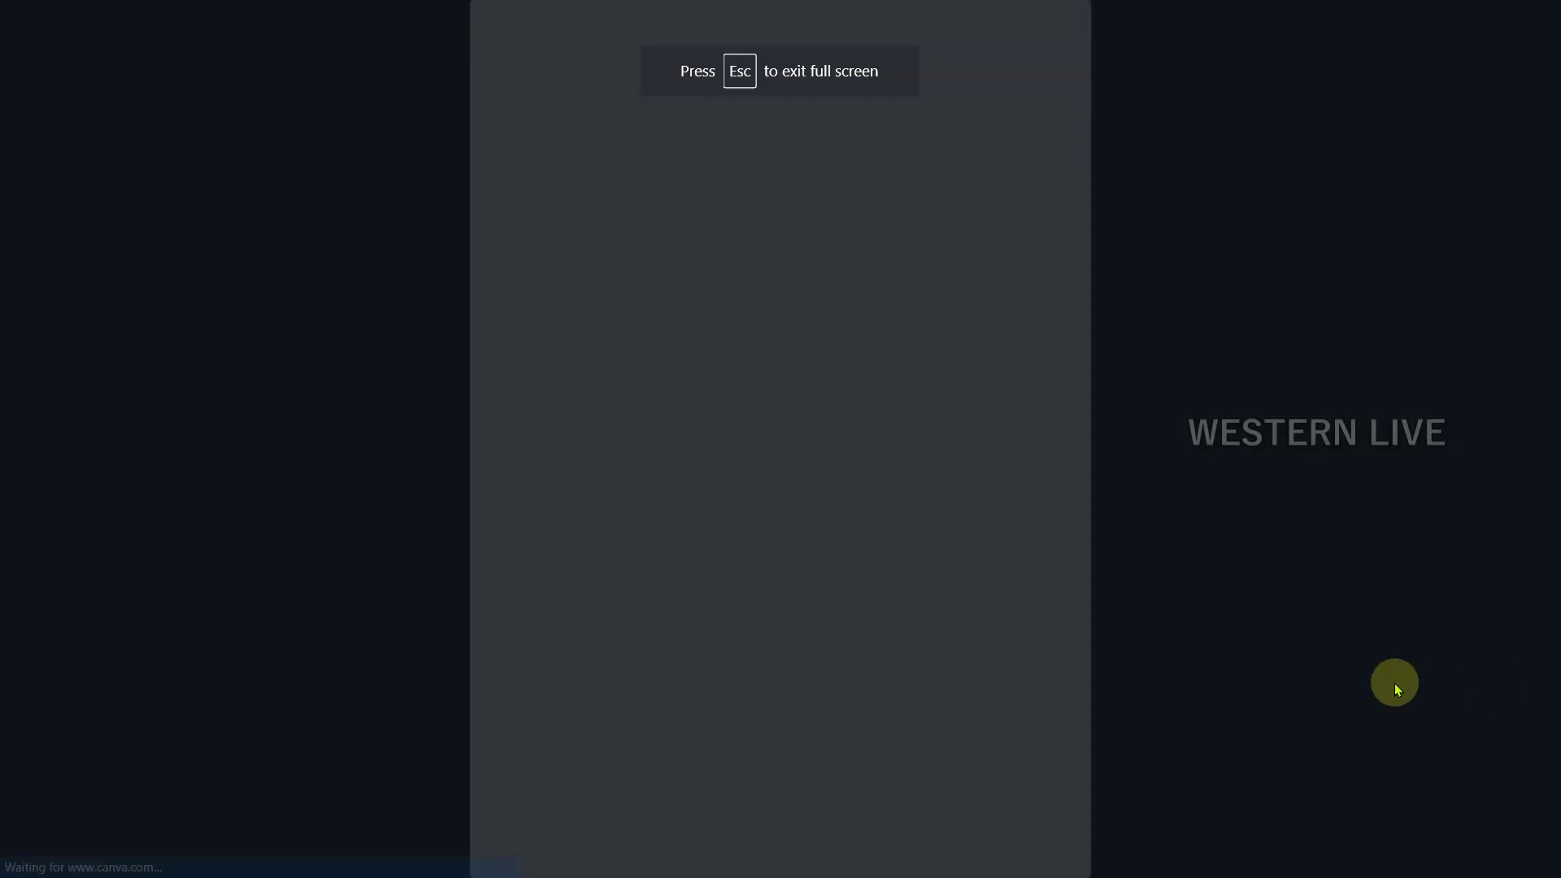
pyautogui.click(1395, 686)
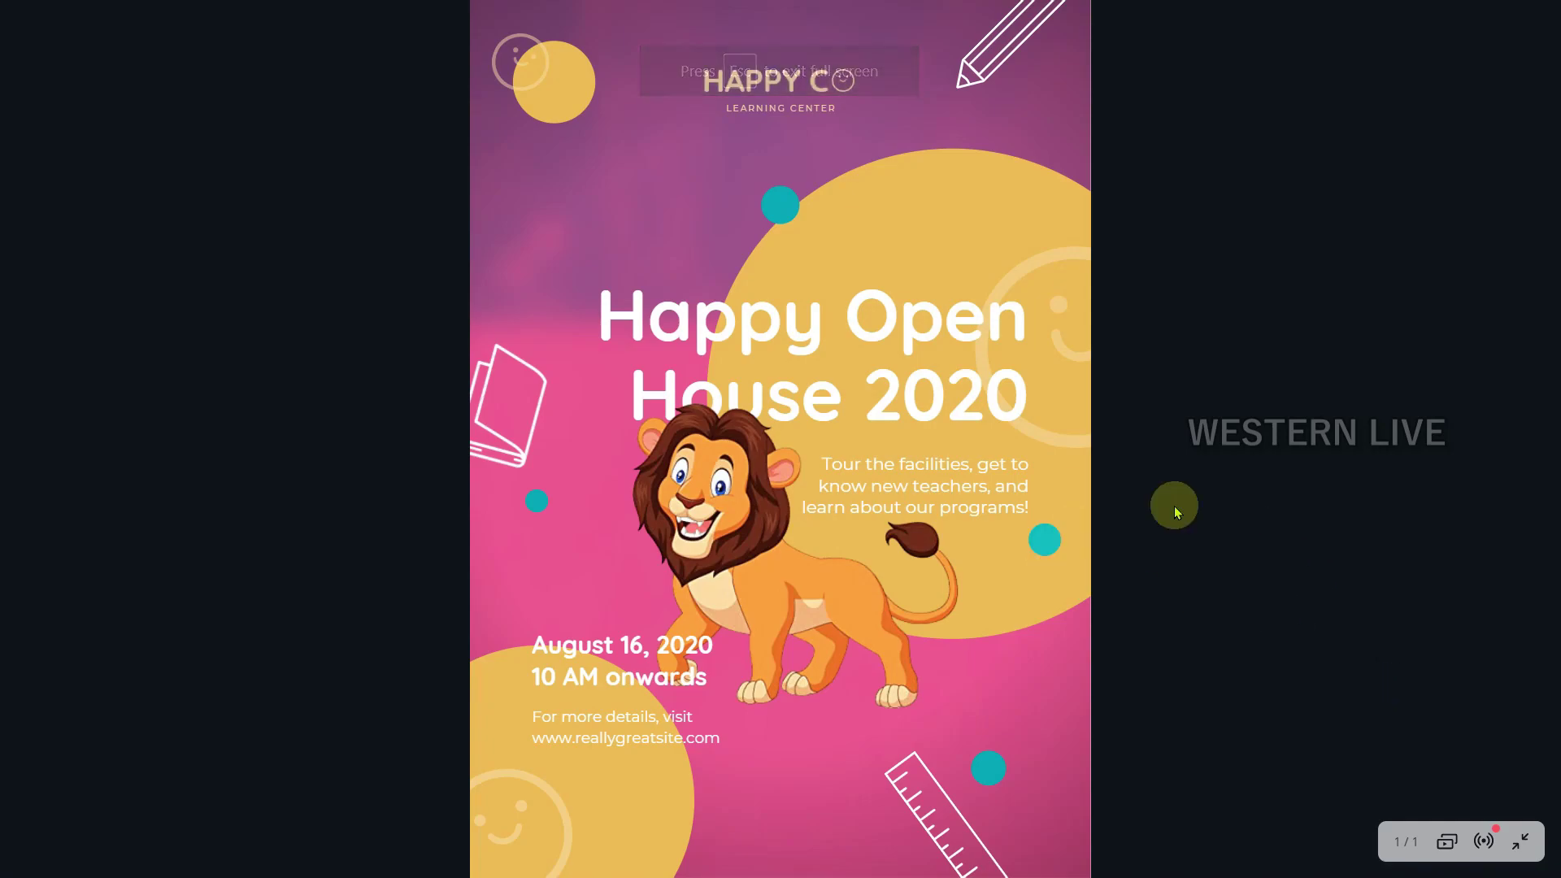
pyautogui.click(1092, 550)
pyautogui.click(1459, 480)
pyautogui.click(1529, 445)
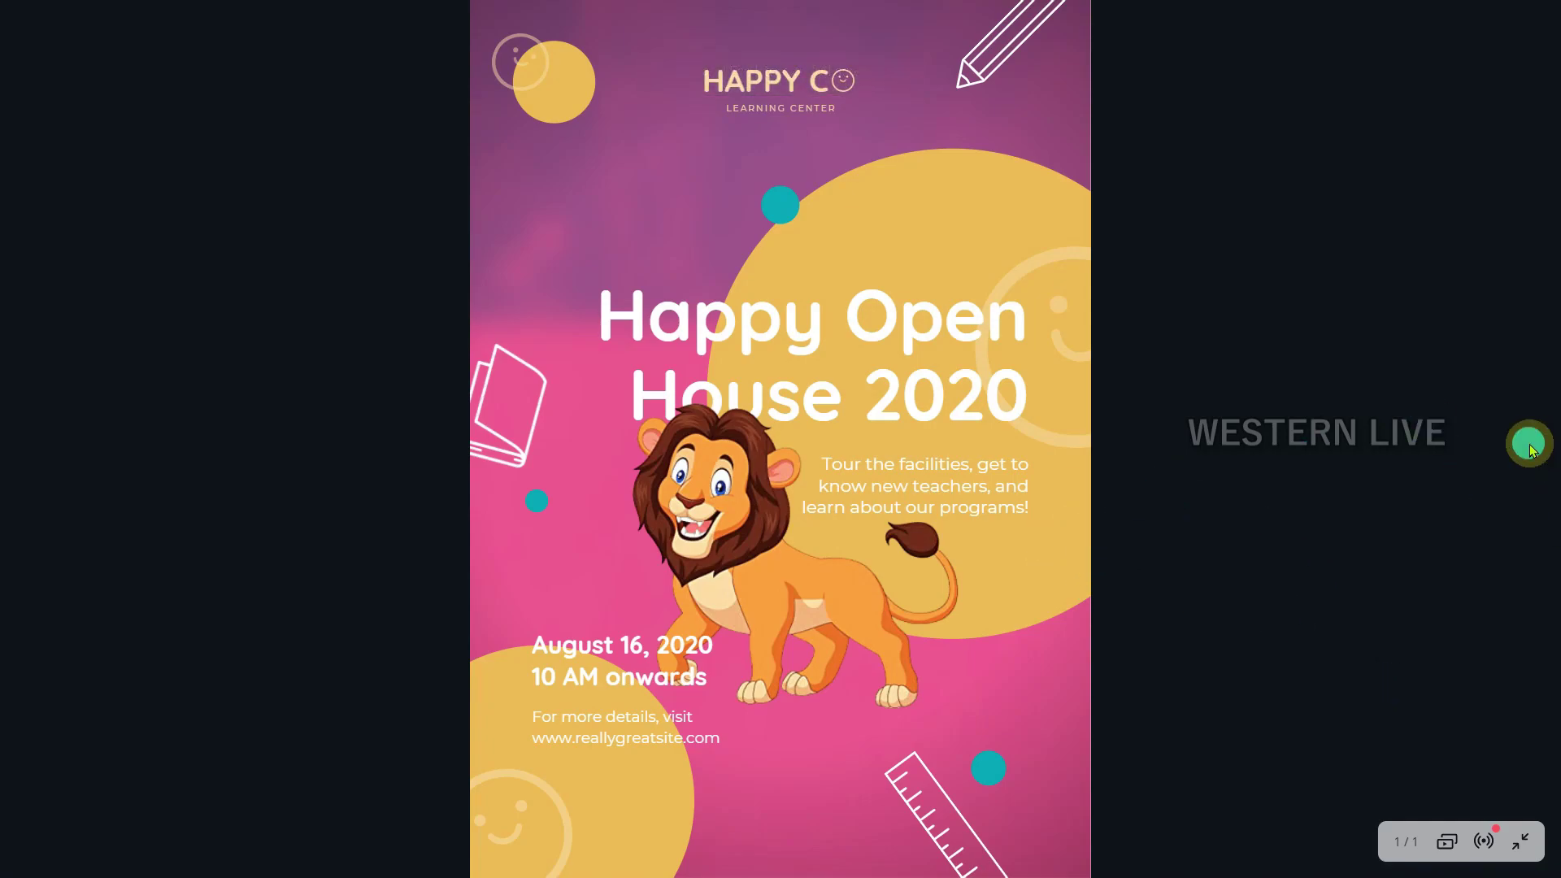
pyautogui.click(1387, 474)
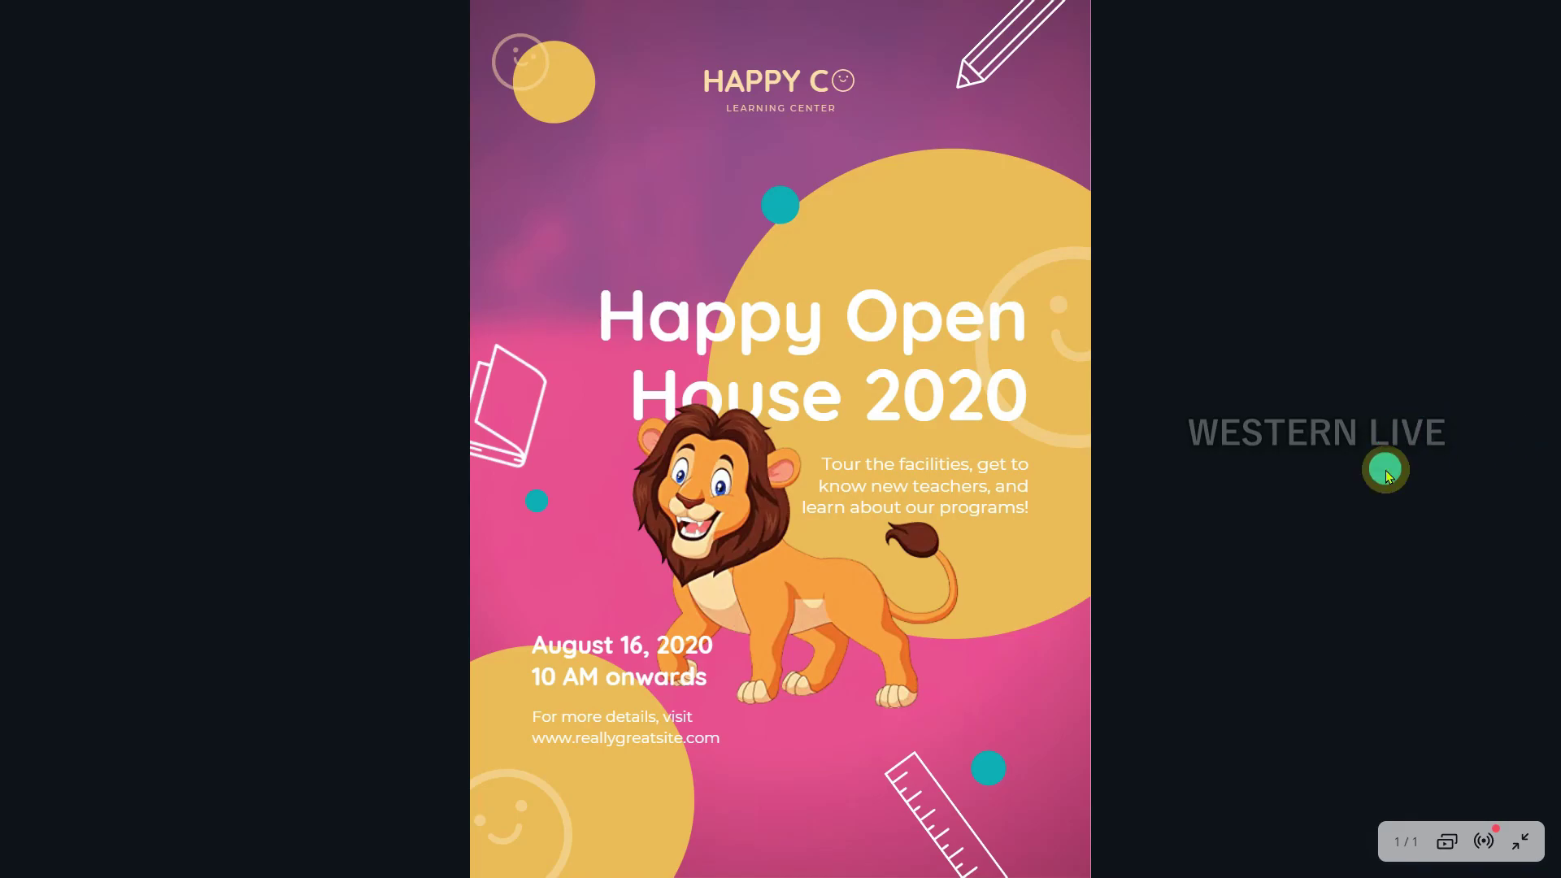
pyautogui.press('Escape')
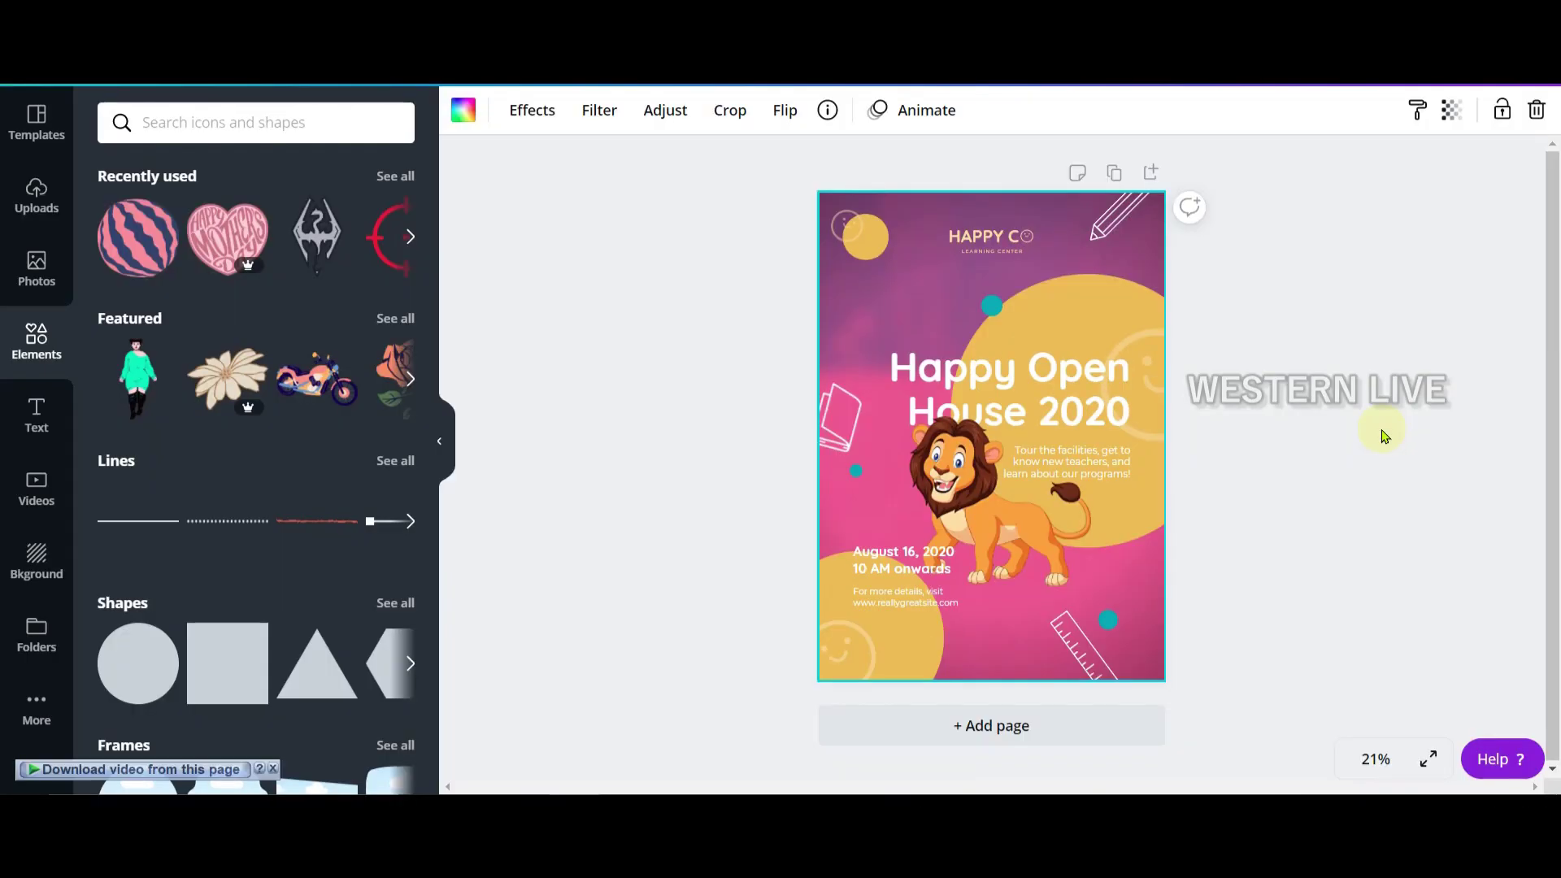
# View the poster at several zoom levels, including 10%, 125%, 75% and 50%, and finish at 25%.
pyautogui.click(1376, 760)
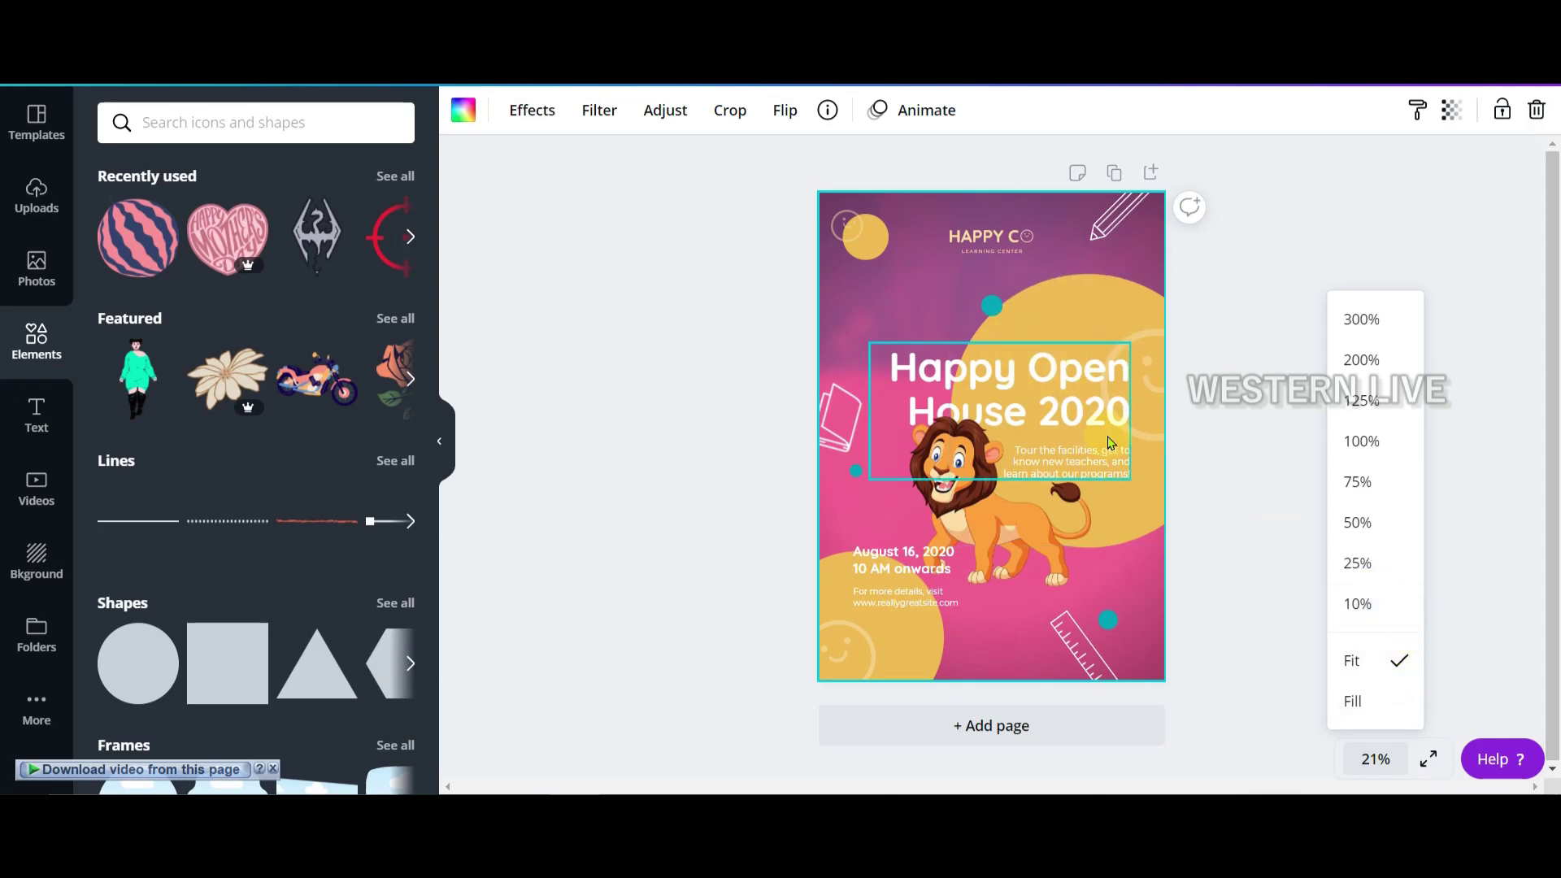
pyautogui.click(1386, 606)
pyautogui.click(1372, 760)
pyautogui.click(1372, 439)
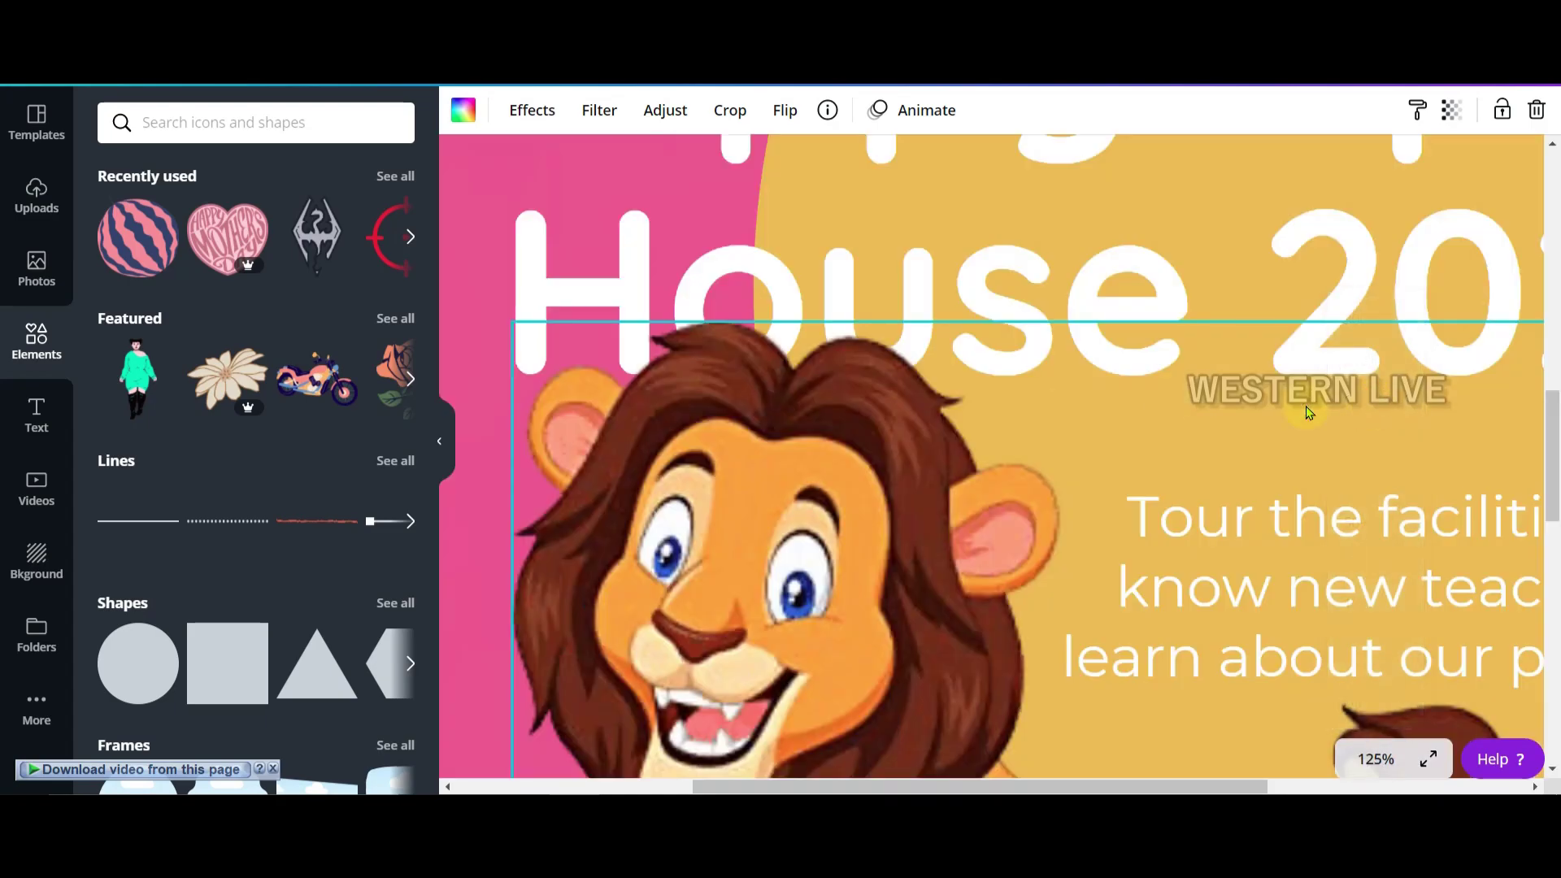
pyautogui.click(1354, 759)
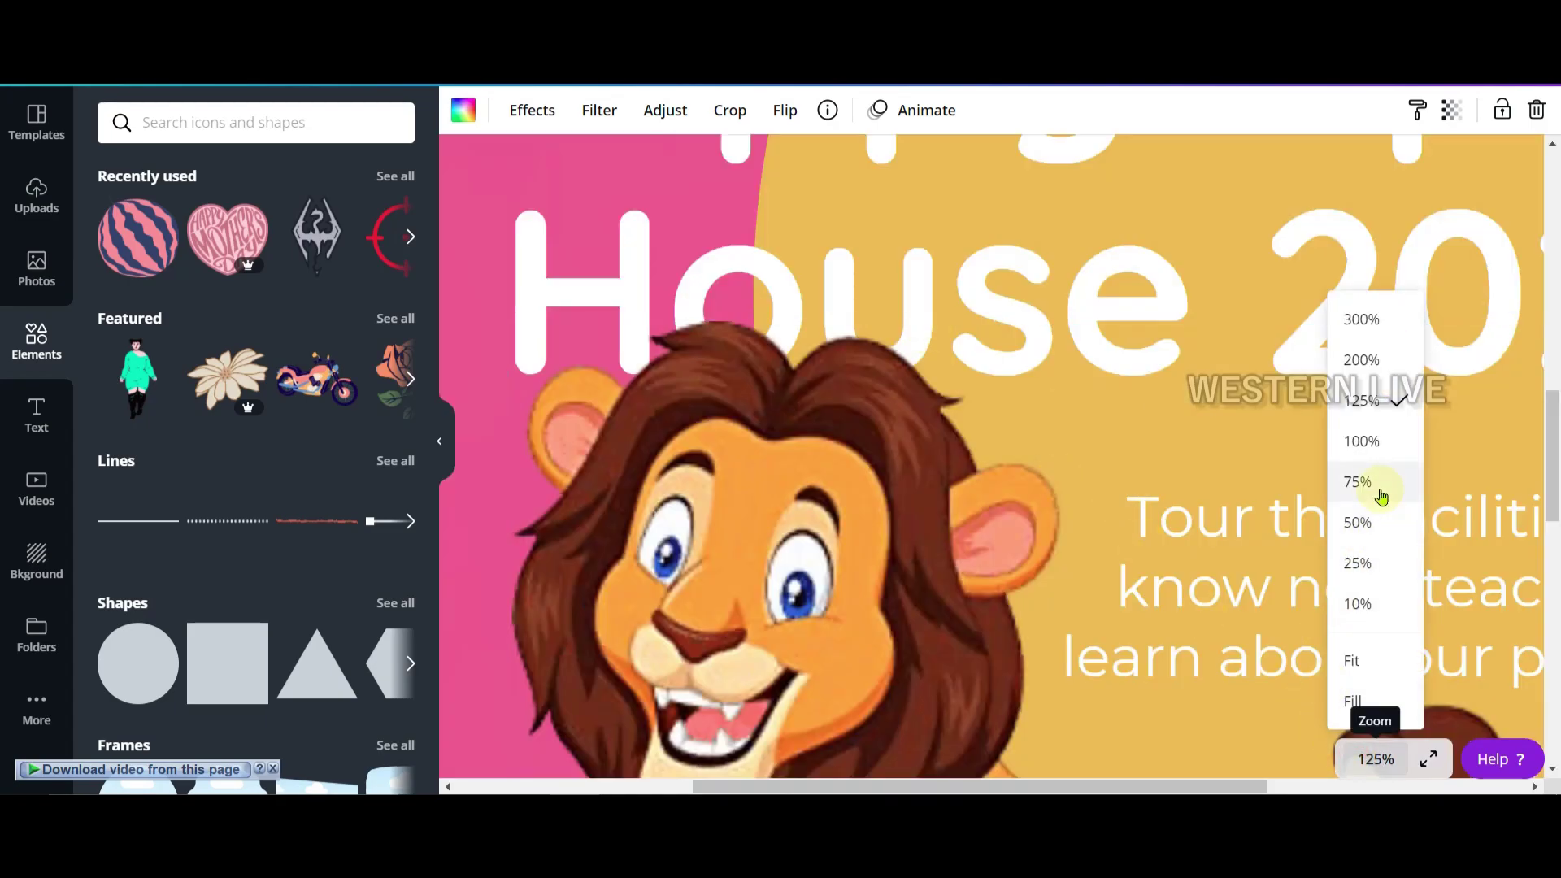
pyautogui.click(1379, 497)
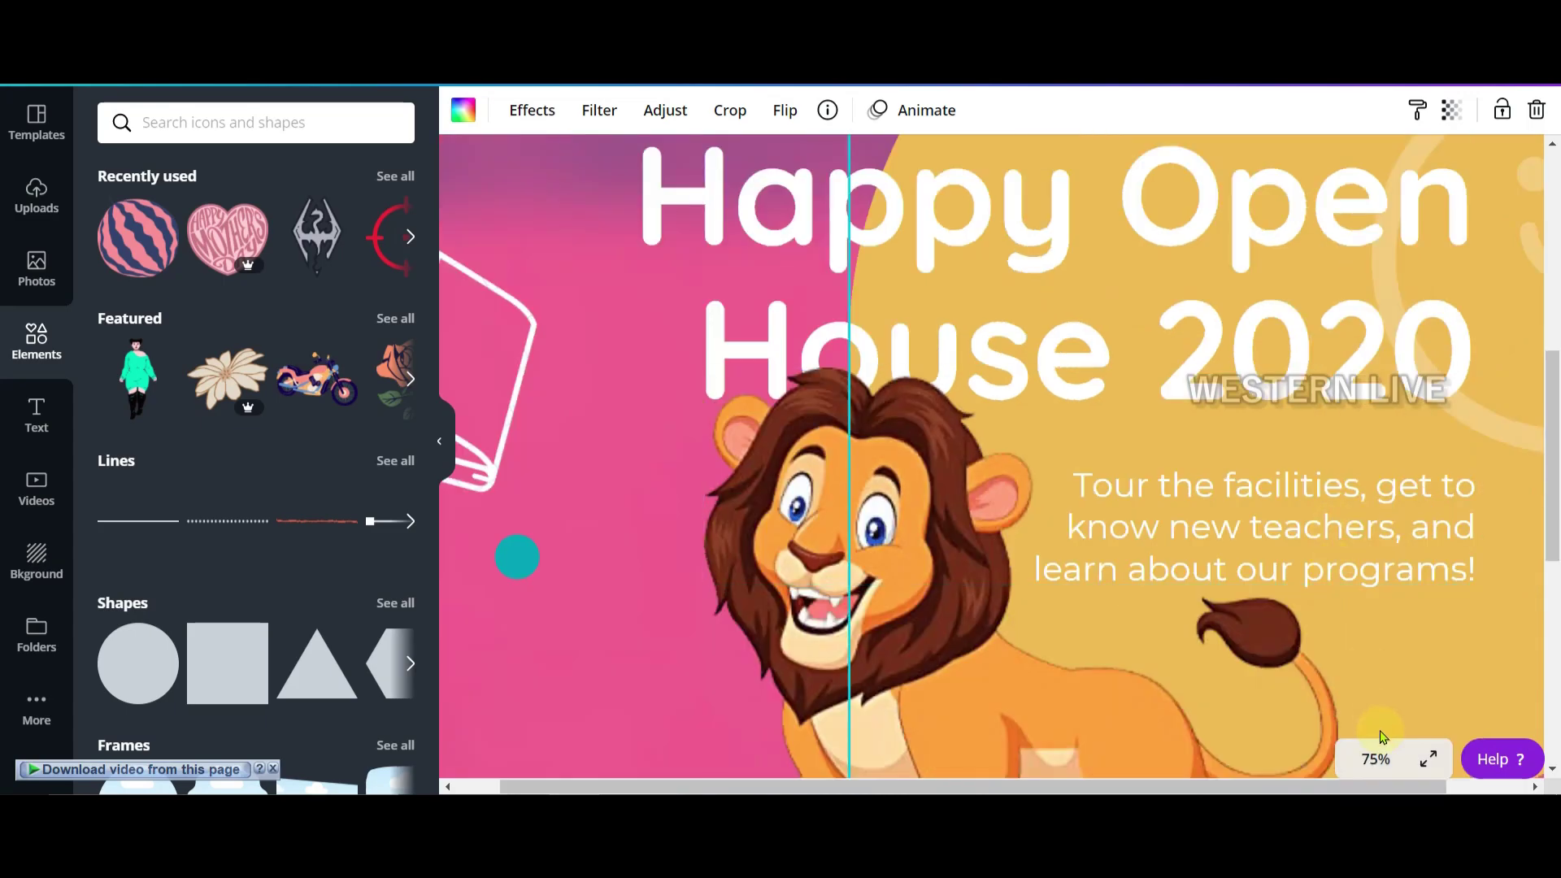
pyautogui.click(1375, 757)
pyautogui.click(1392, 536)
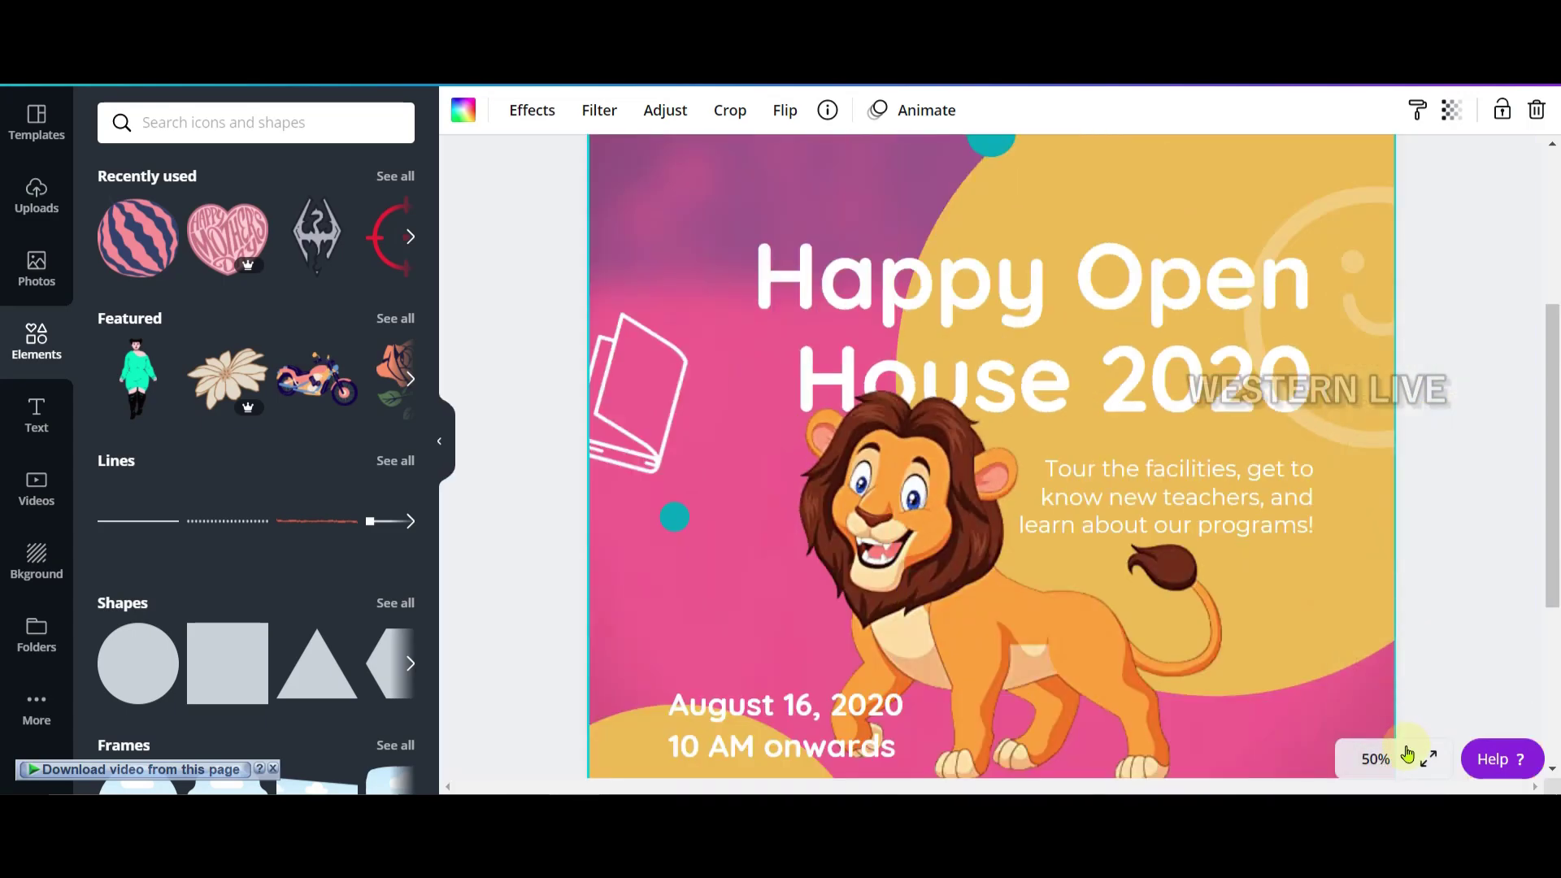
pyautogui.click(1382, 756)
pyautogui.click(1392, 569)
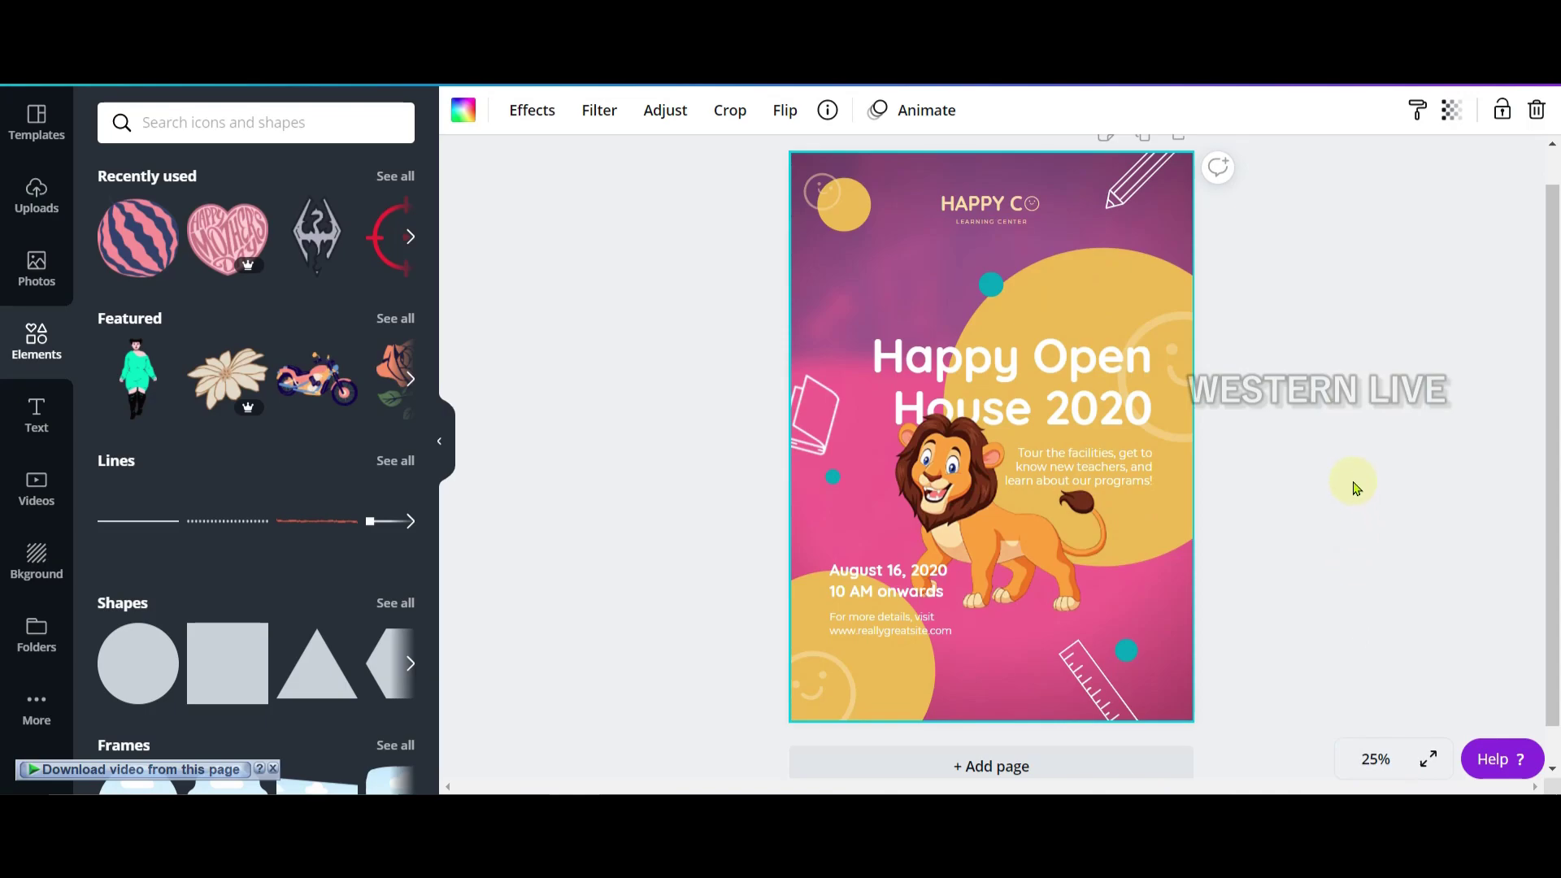
# Hide the element library beside the poster and open the design's sharing options.
pyautogui.click(1287, 450)
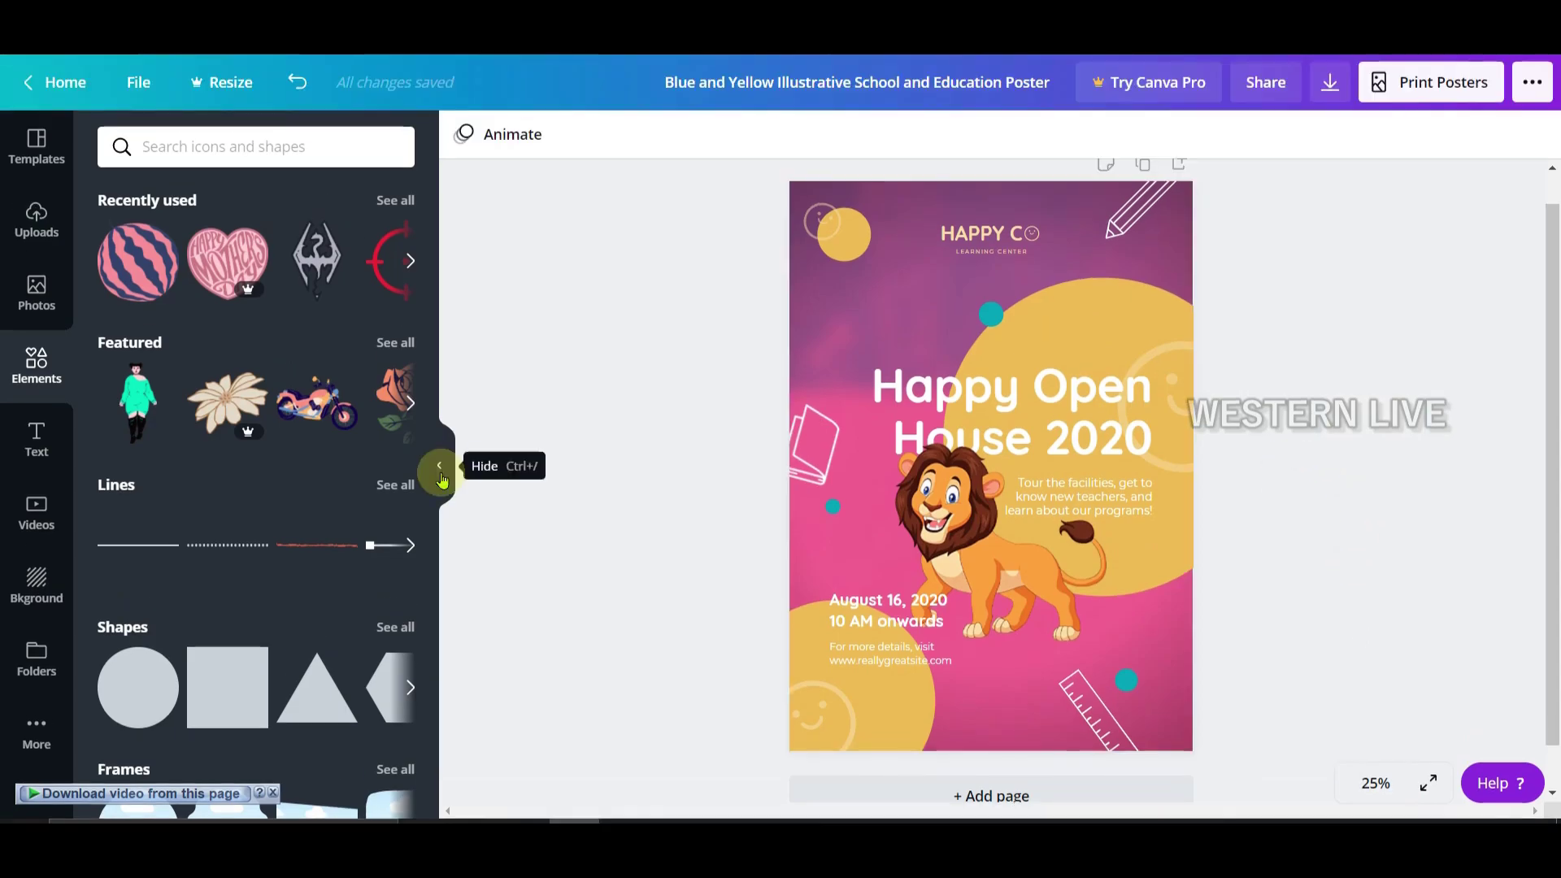
pyautogui.click(439, 442)
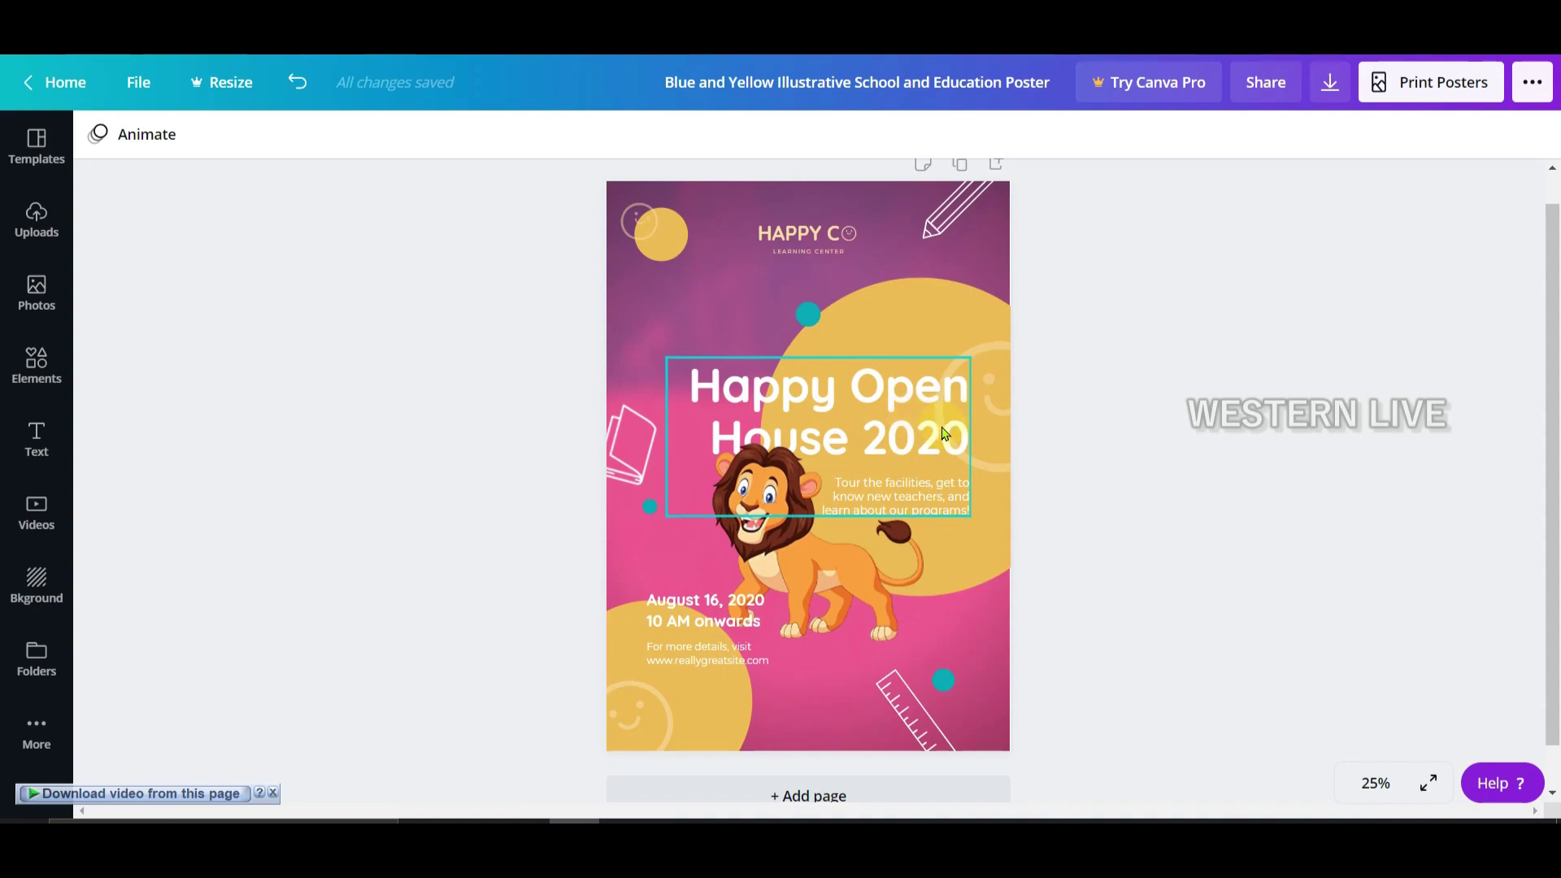
pyautogui.press('Escape')
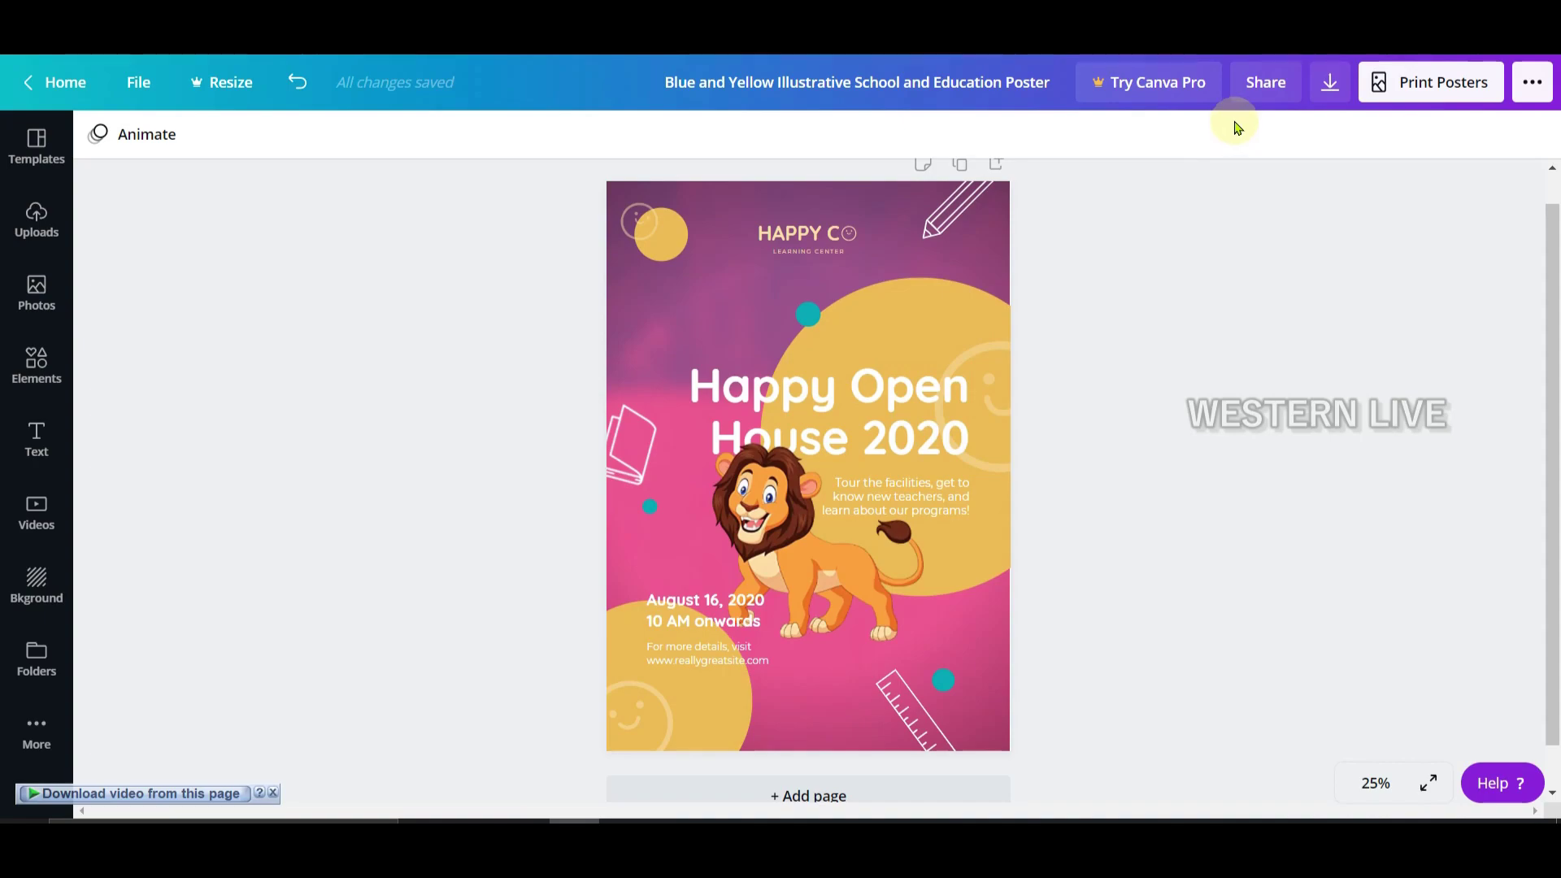
pyautogui.click(1246, 95)
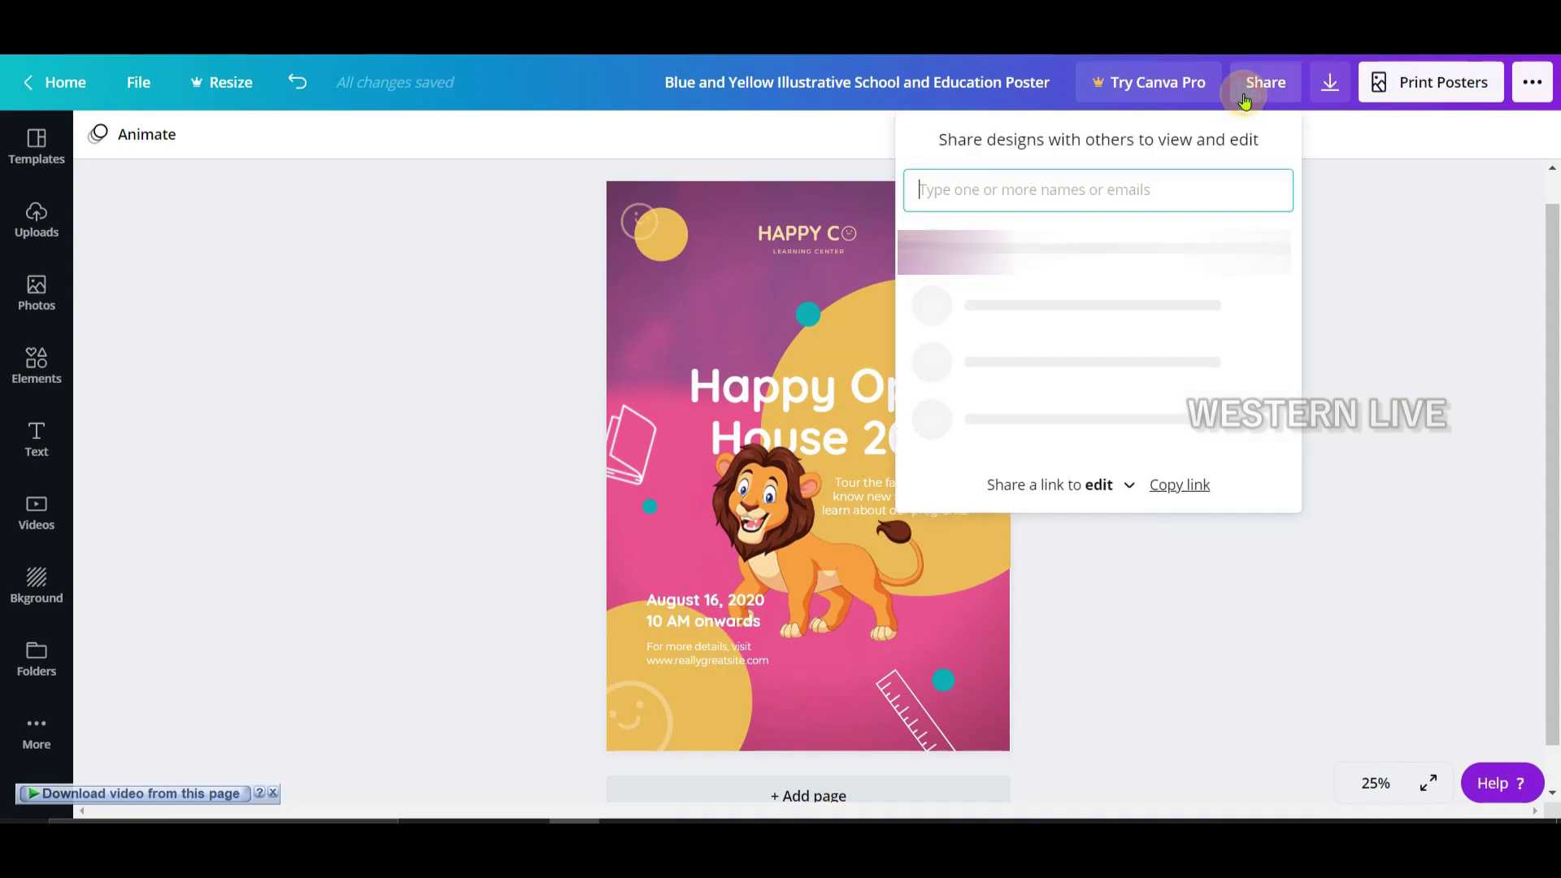